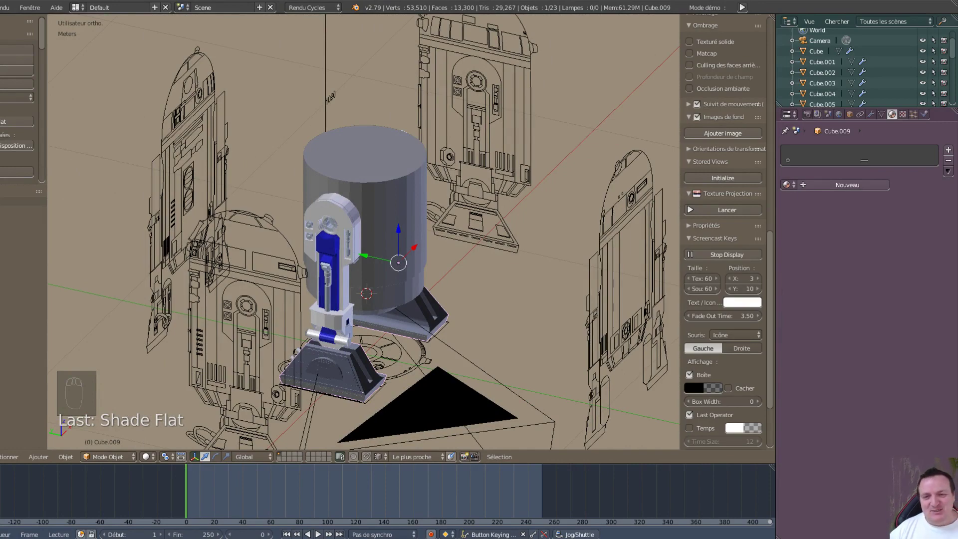
- Examine the robot's legs and feet from several angles, including a close front view of the foot
{"action": "middle_click_drag", "start_coordinate": [441, 331], "coordinate": [499, 315]}
{"action": "scroll", "coordinate": [558, 324], "scroll_direction": "up", "scroll_amount": 5}
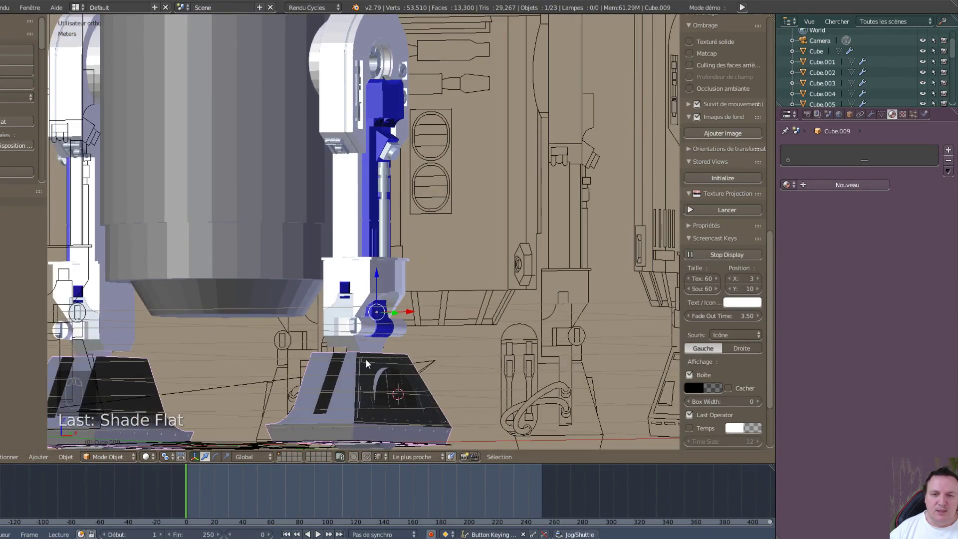
{"action": "middle_click_drag", "start_coordinate": [367, 358], "coordinate": [124, 427]}
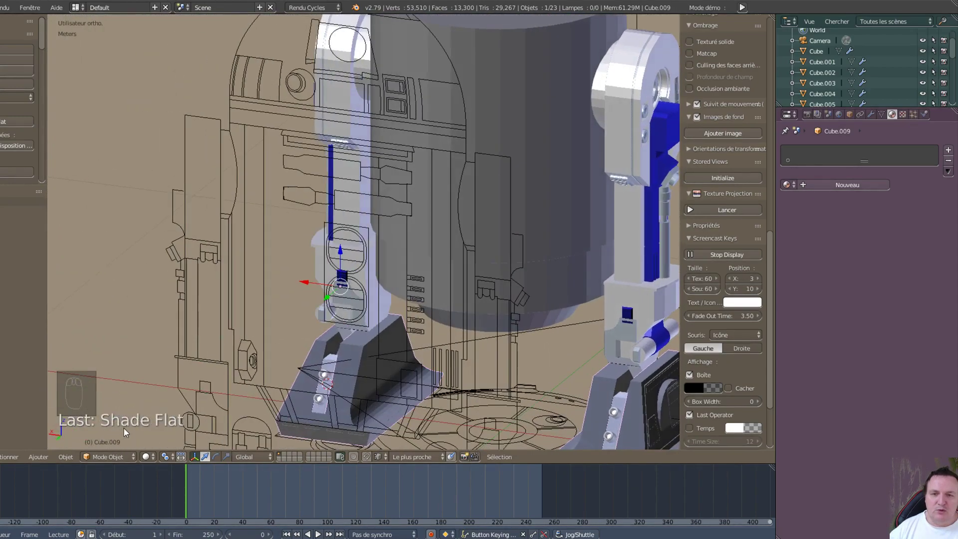
{"action": "scroll", "coordinate": [147, 420], "scroll_direction": "down", "scroll_amount": 4}
{"action": "middle_click_drag", "start_coordinate": [343, 367], "coordinate": [344, 418]}
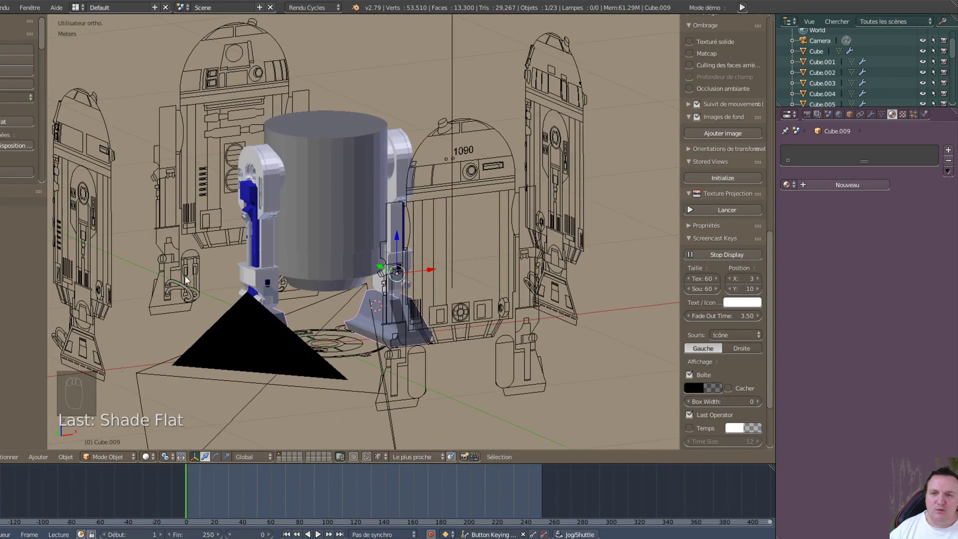
{"action": "middle_click_drag", "start_coordinate": [254, 318], "coordinate": [450, 376]}
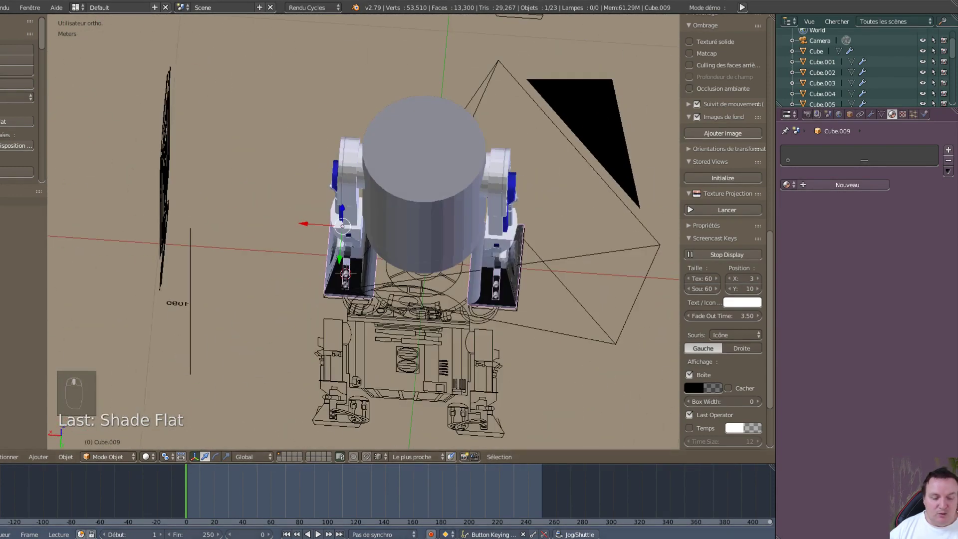
{"action": "key", "text": "KP_1"}
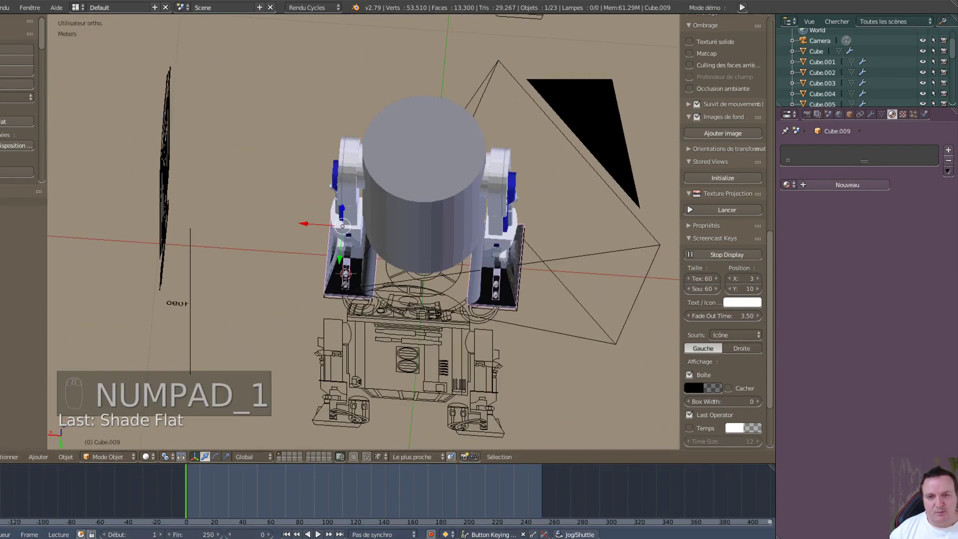
{"action": "key", "text": "KP_1"}
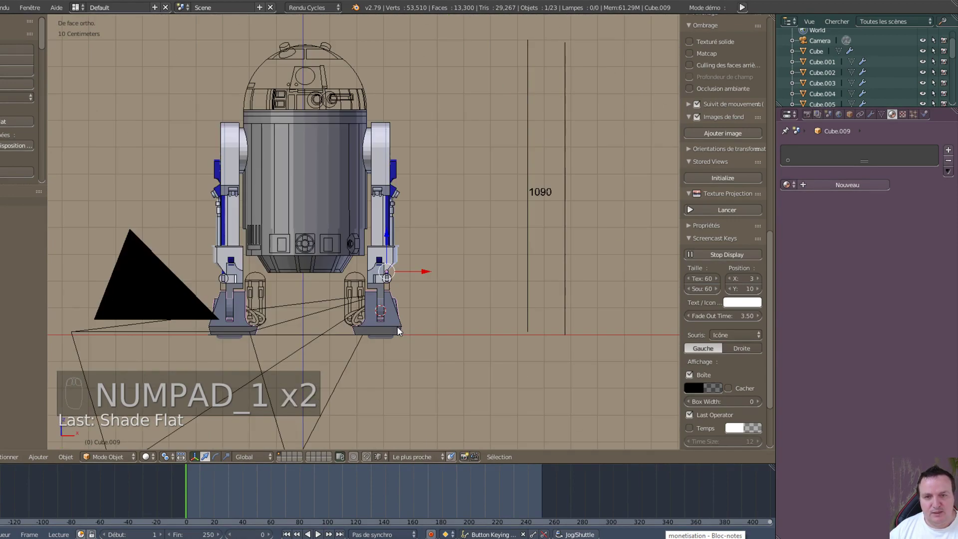
{"action": "scroll", "coordinate": [397, 327], "scroll_direction": "up", "scroll_amount": 8}
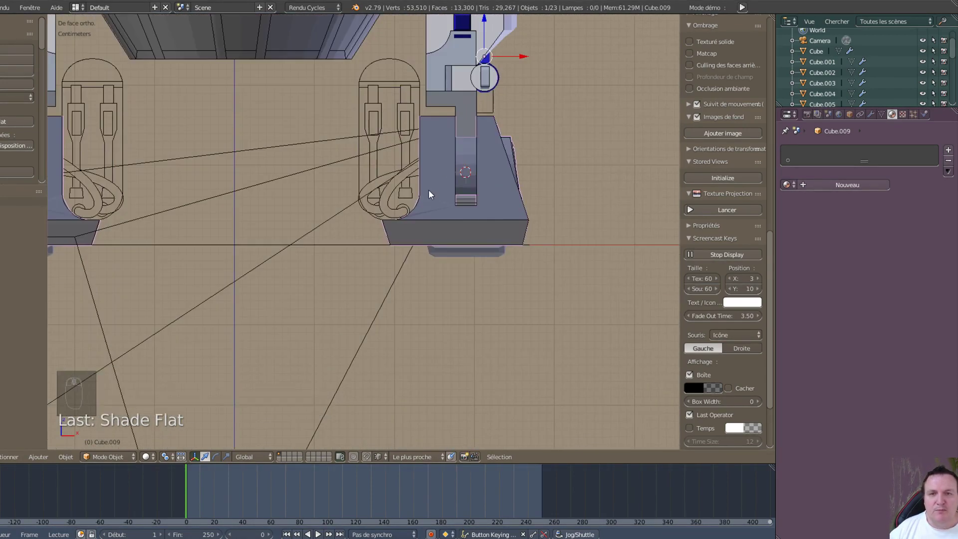
{"action": "scroll", "coordinate": [429, 190], "scroll_direction": "up", "scroll_amount": 3}
{"action": "scroll", "coordinate": [430, 193], "scroll_direction": "down", "scroll_amount": 1}
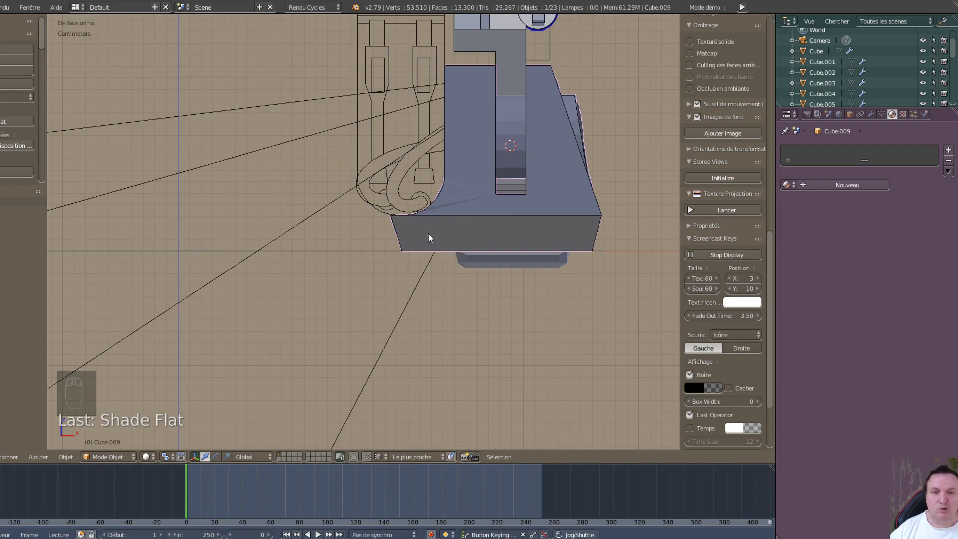
- In Edit Mode with face selection, circle-select the foot's sloped inner side faces, including the curved strips along the base
{"action": "key", "text": "Tab"}
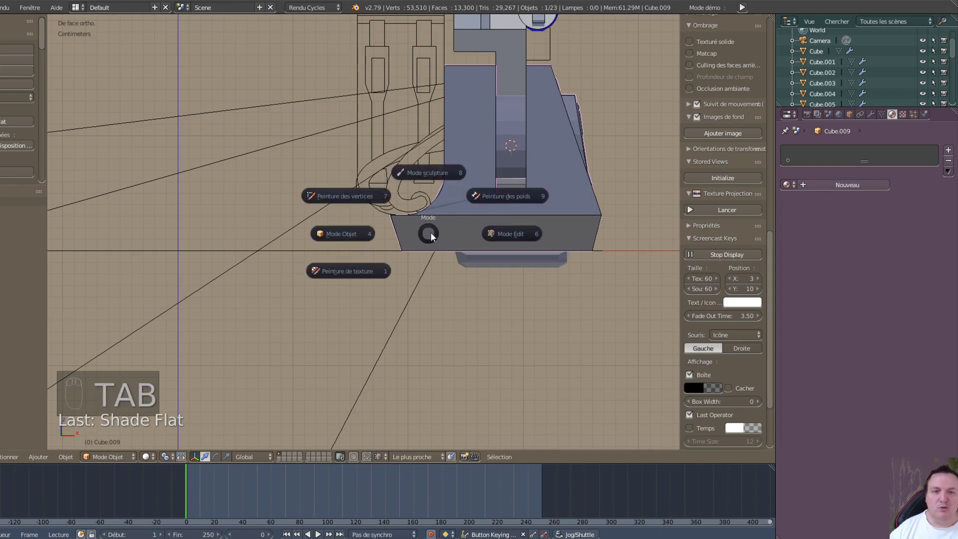
{"action": "left_click", "coordinate": [522, 231]}
{"action": "middle_click_drag", "start_coordinate": [444, 245], "coordinate": [484, 242]}
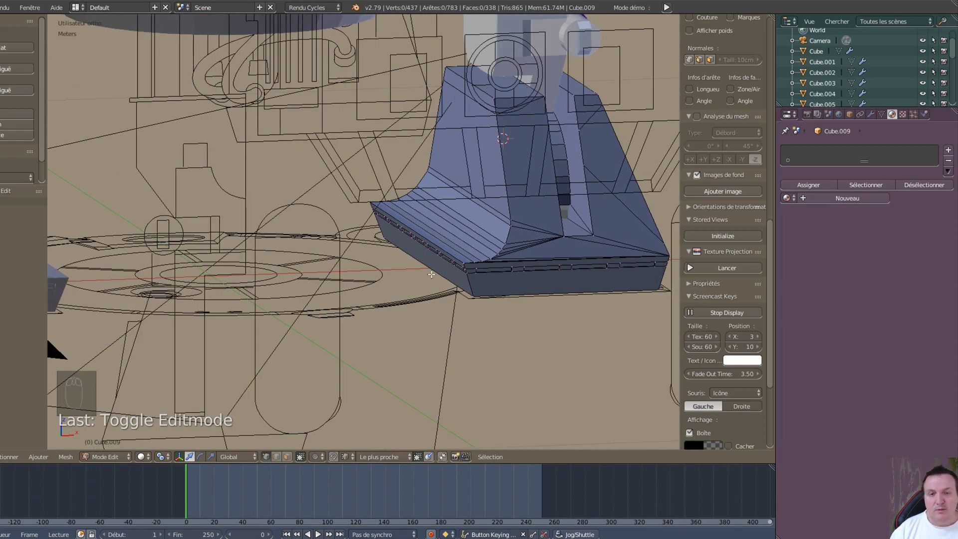
{"action": "key", "text": "ctrl+Tab"}
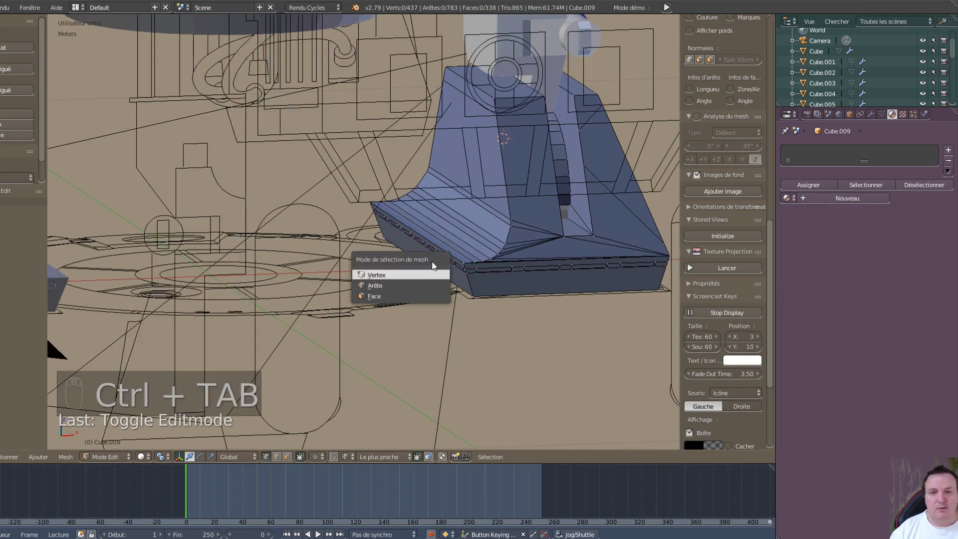
{"action": "left_click", "coordinate": [408, 298]}
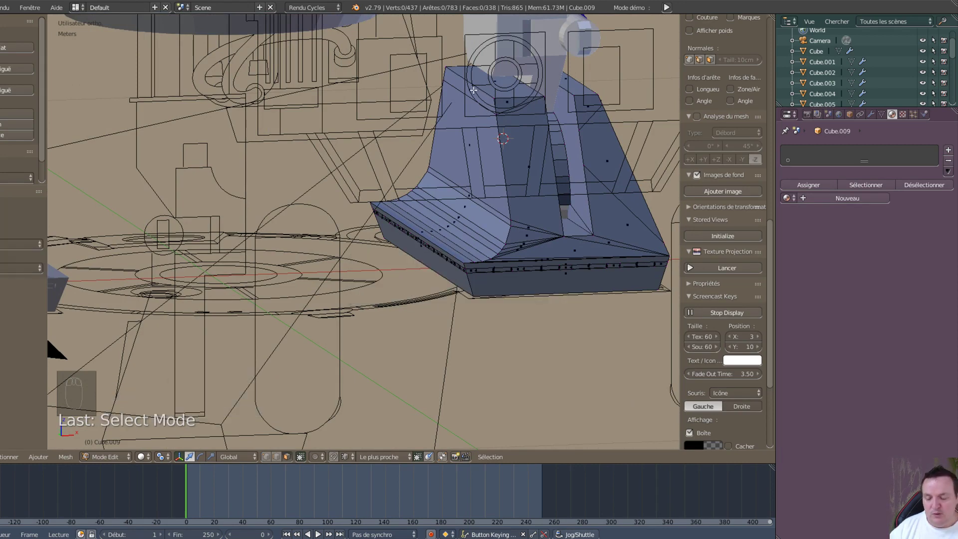
{"action": "key", "text": "c"}
{"action": "left_click_drag", "start_coordinate": [465, 99], "coordinate": [446, 224]}
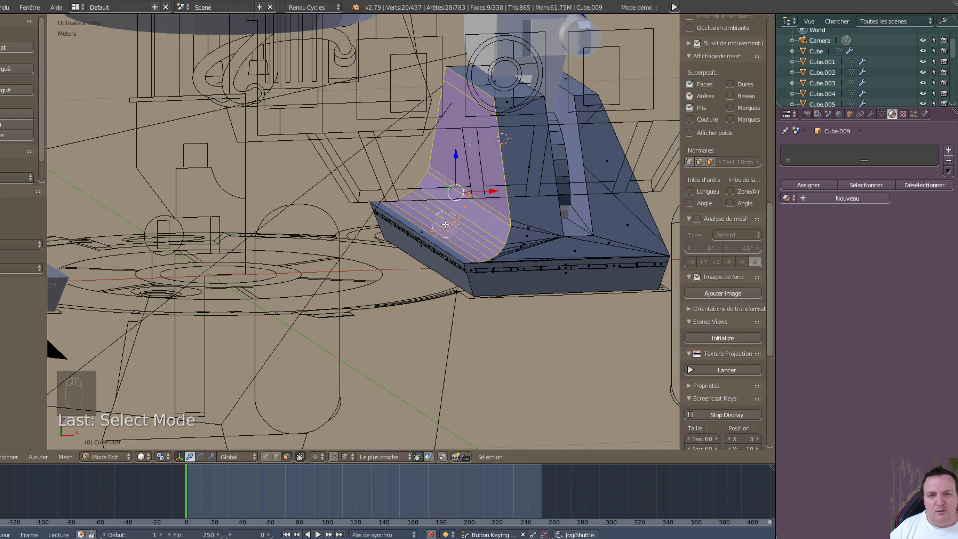
{"action": "left_click_drag", "start_coordinate": [439, 225], "coordinate": [426, 207]}
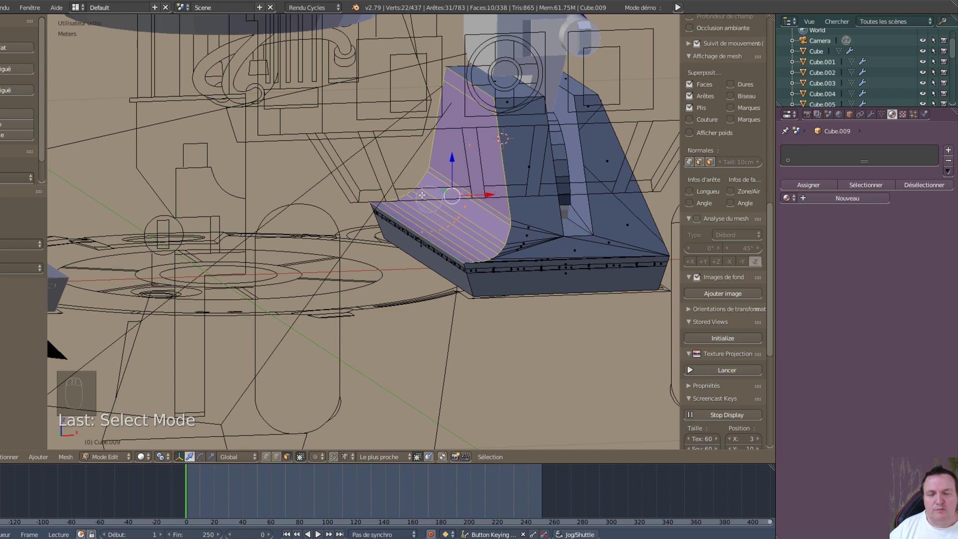
{"action": "right_click", "coordinate": [386, 316]}
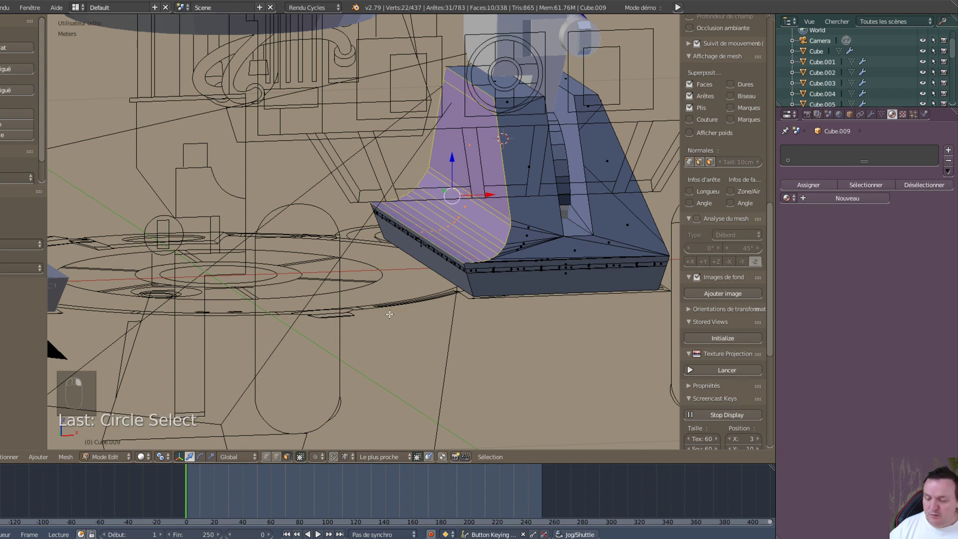
- Duplicate the selected inner side faces in place, separate them into a new object, and return to Object Mode
{"action": "key", "text": "shift+d"}
{"action": "right_click", "coordinate": [396, 312]}
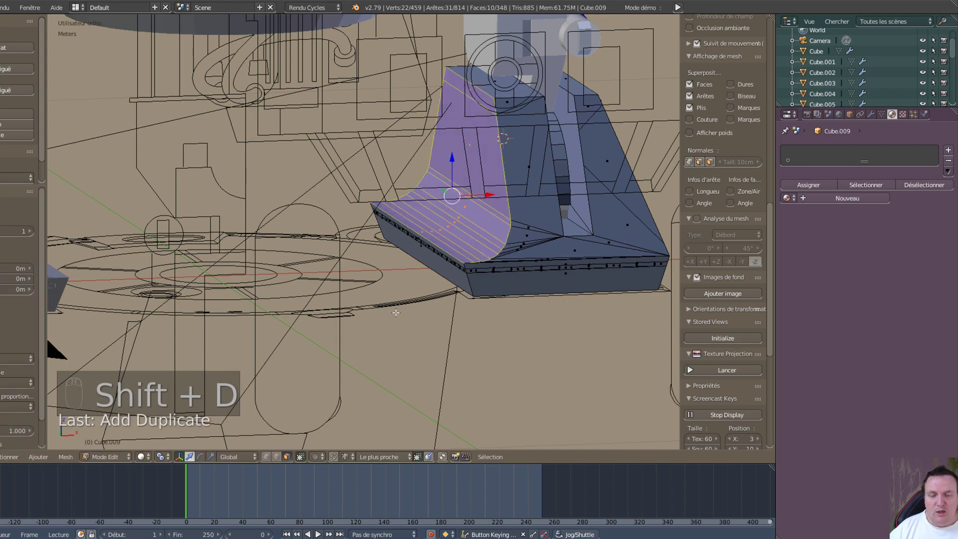
{"action": "key", "text": "p"}
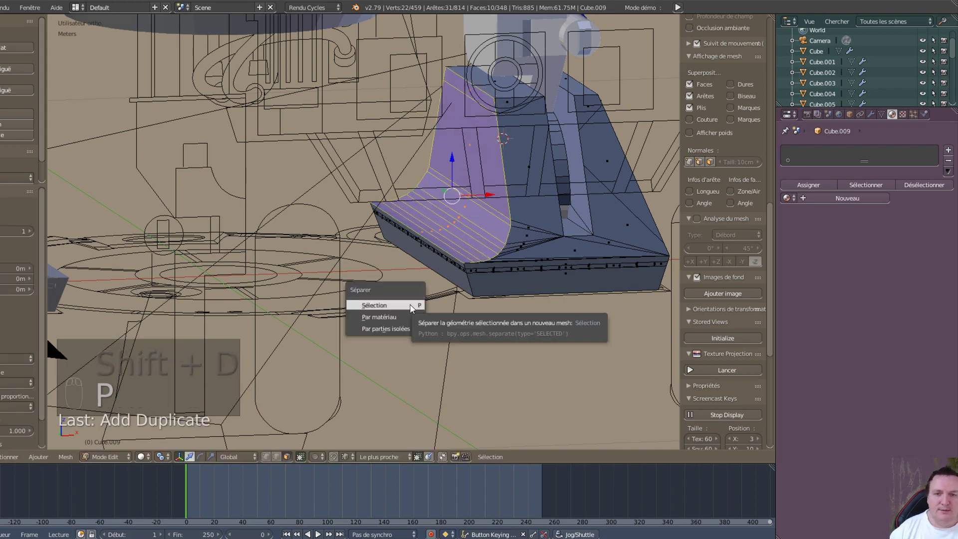
{"action": "left_click", "coordinate": [410, 305]}
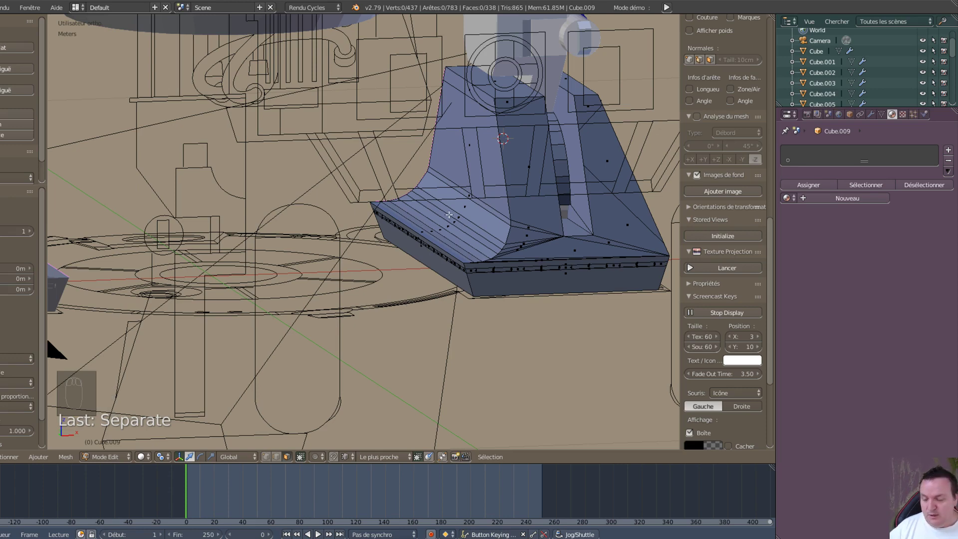
{"action": "key", "text": "Tab"}
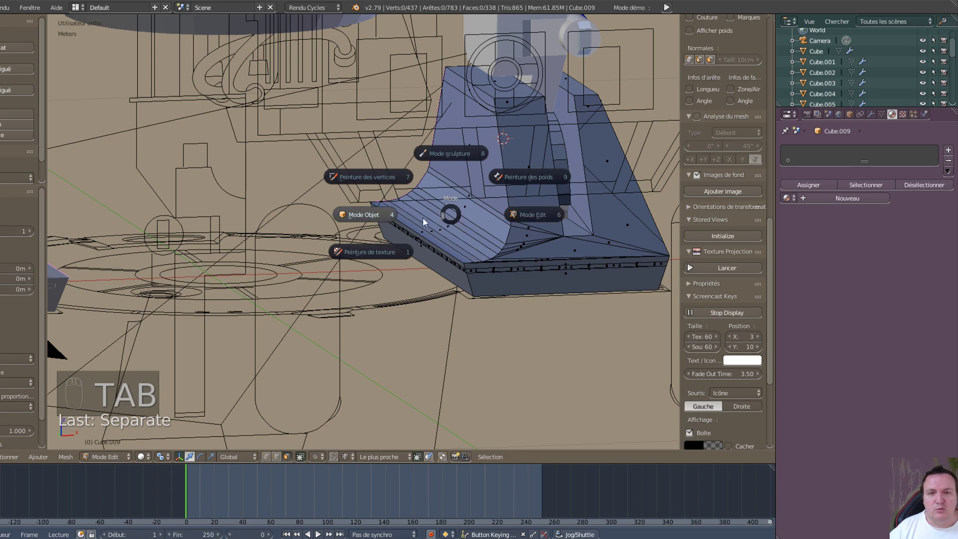
{"action": "left_click", "coordinate": [371, 215]}
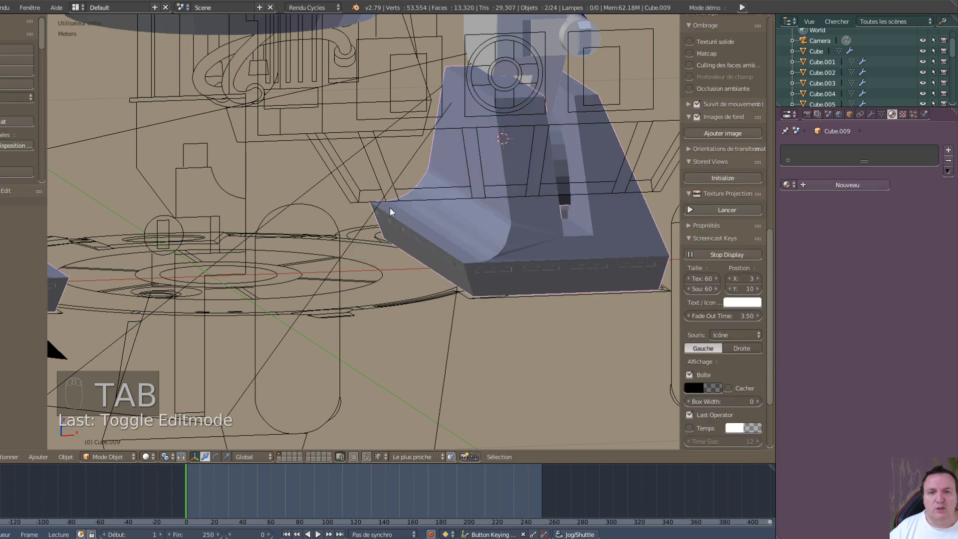
- Open the separated inner side panel in Edit Mode with vertex selection
{"action": "right_click", "coordinate": [469, 189]}
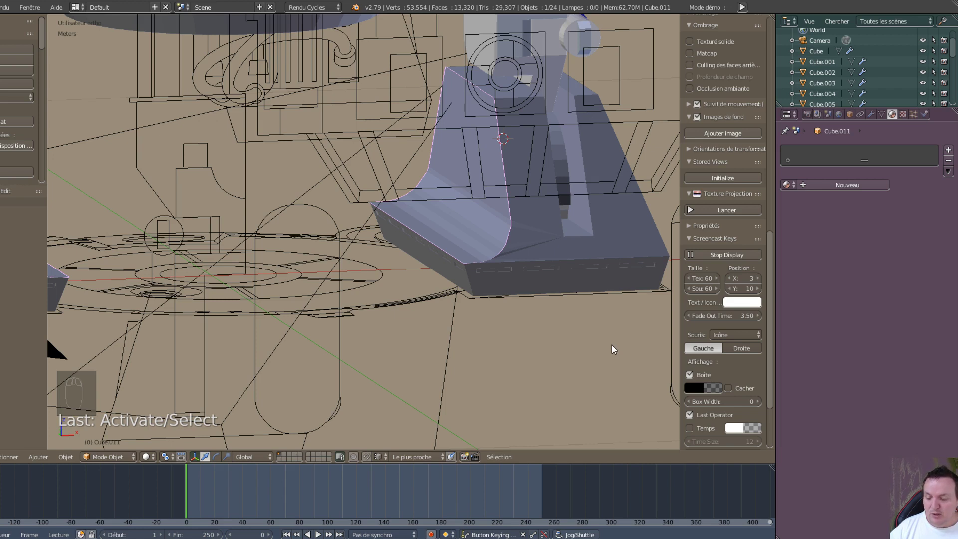
{"action": "key", "text": "Tab"}
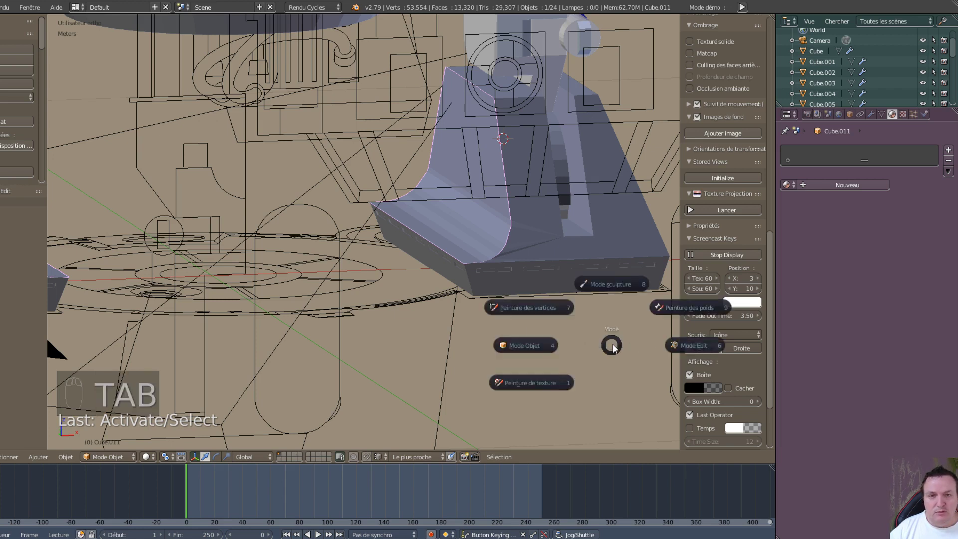
{"action": "left_click", "coordinate": [685, 346]}
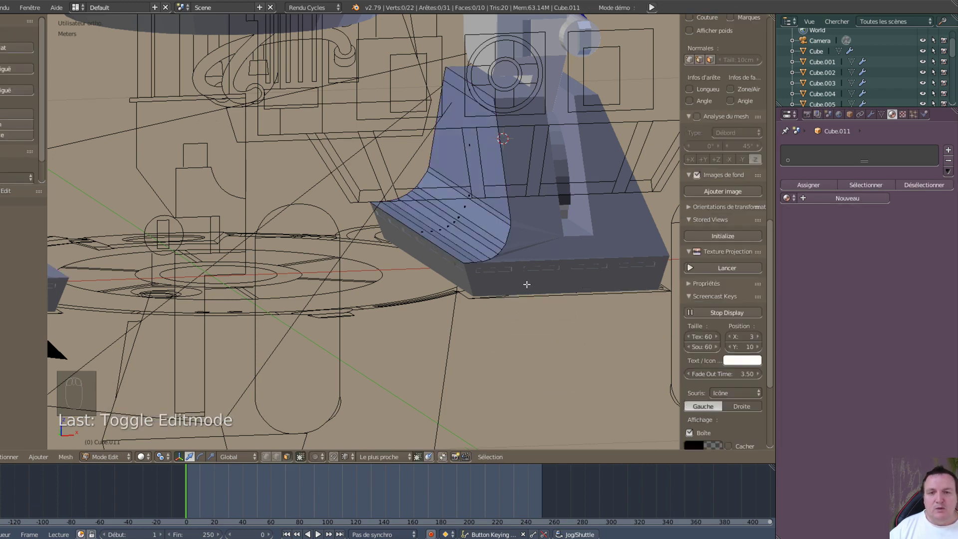
{"action": "key", "text": "ctrl+Tab"}
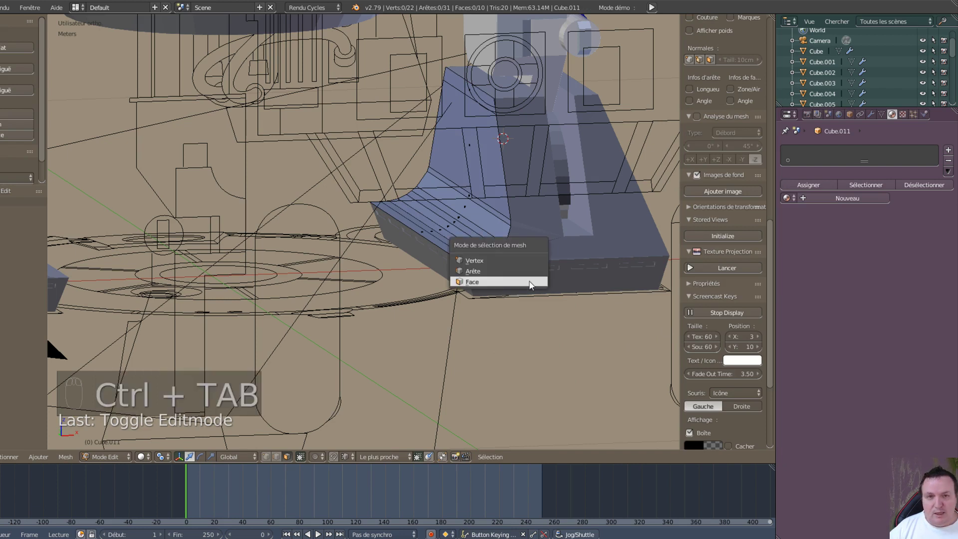
{"action": "left_click", "coordinate": [514, 260]}
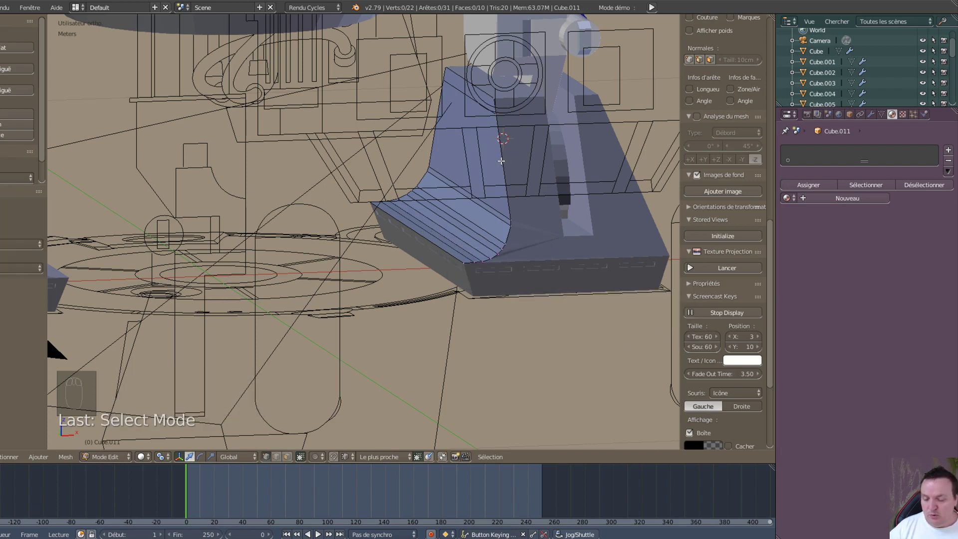
- Circle-select the vertices along the inner side panel's front edge, leaving out the uppermost ones and those on the far edge
{"action": "key", "text": "c"}
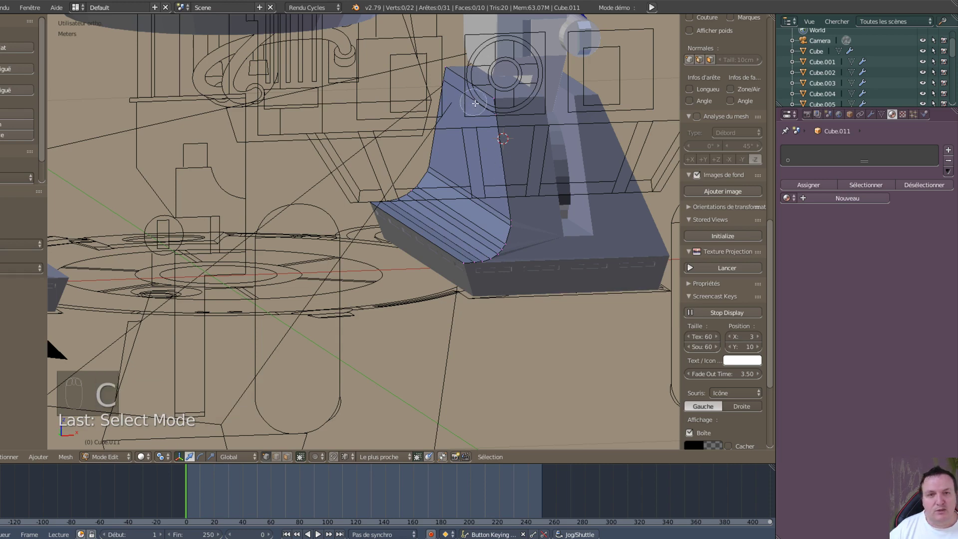
{"action": "mouse_move", "coordinate": [474, 103]}
{"action": "left_mouse_down"}
{"action": "mouse_move", "coordinate": [494, 105]}
{"action": "mouse_move", "coordinate": [506, 178]}
{"action": "mouse_move", "coordinate": [503, 248]}
{"action": "mouse_move", "coordinate": [477, 265]}
{"action": "mouse_move", "coordinate": [505, 212]}
{"action": "left_mouse_up"}
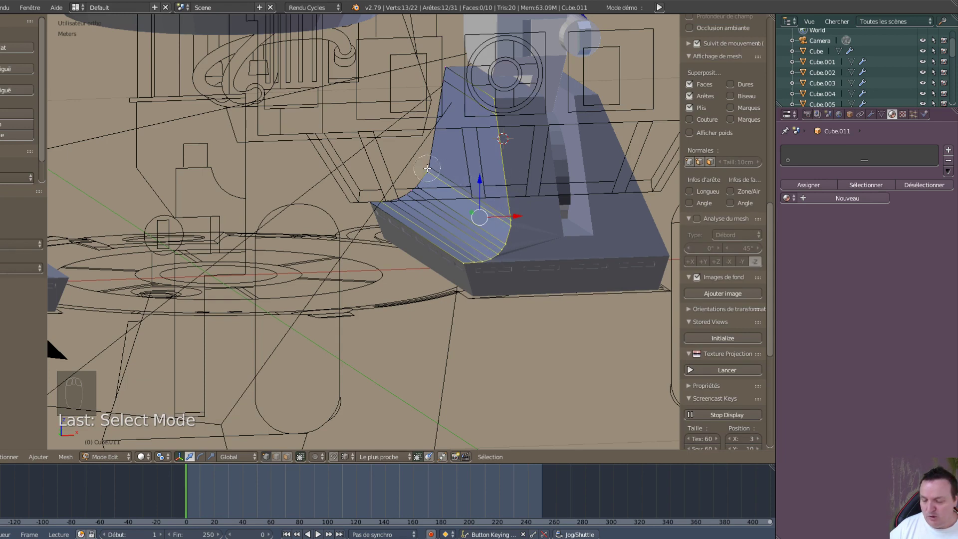
{"action": "middle_click_drag", "start_coordinate": [427, 169], "coordinate": [386, 212]}
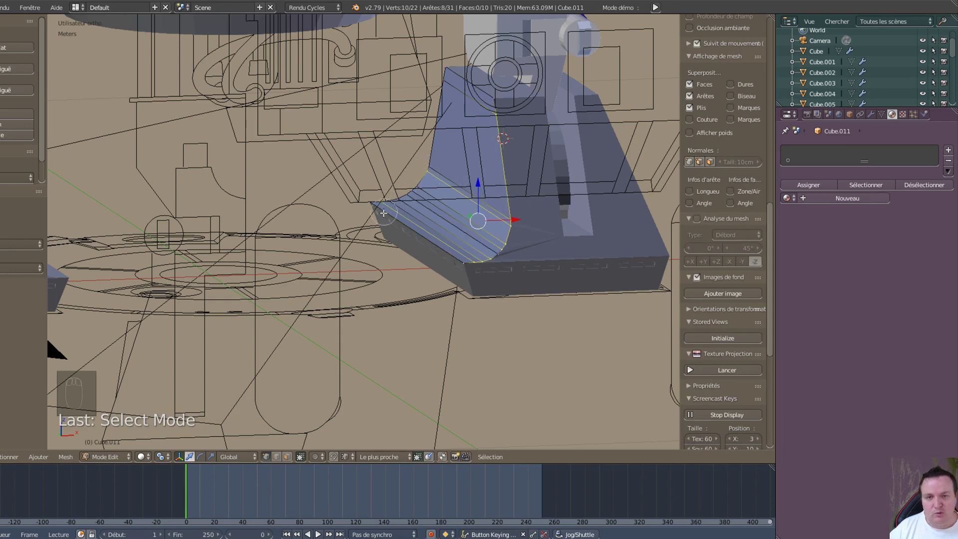
{"action": "right_click", "coordinate": [383, 219]}
- In a wireframe right side view, deselect the panel's stray vertices at the rear end so only front-edge vertices stay selected
{"action": "middle_click_drag", "start_coordinate": [385, 286], "coordinate": [355, 295]}
{"action": "key", "text": "z"}
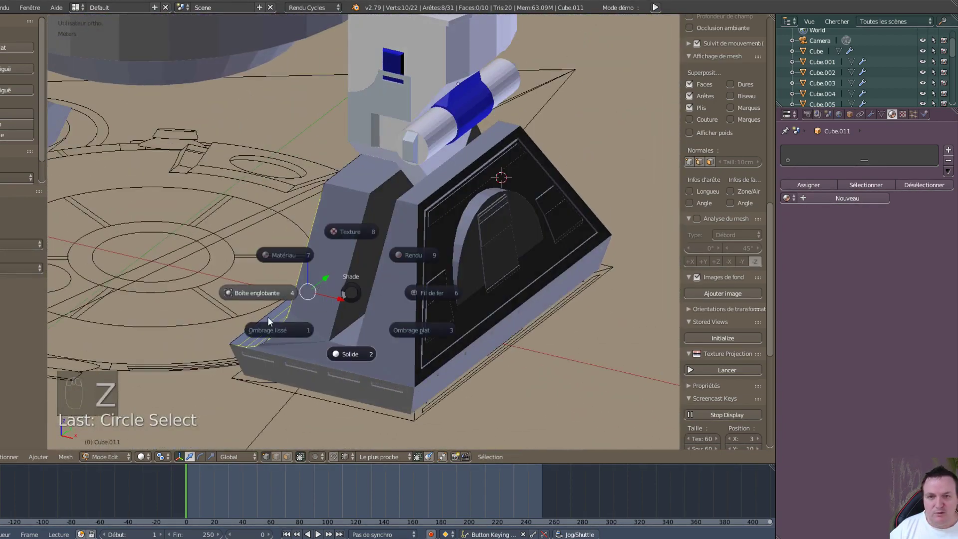
{"action": "left_click", "coordinate": [423, 293]}
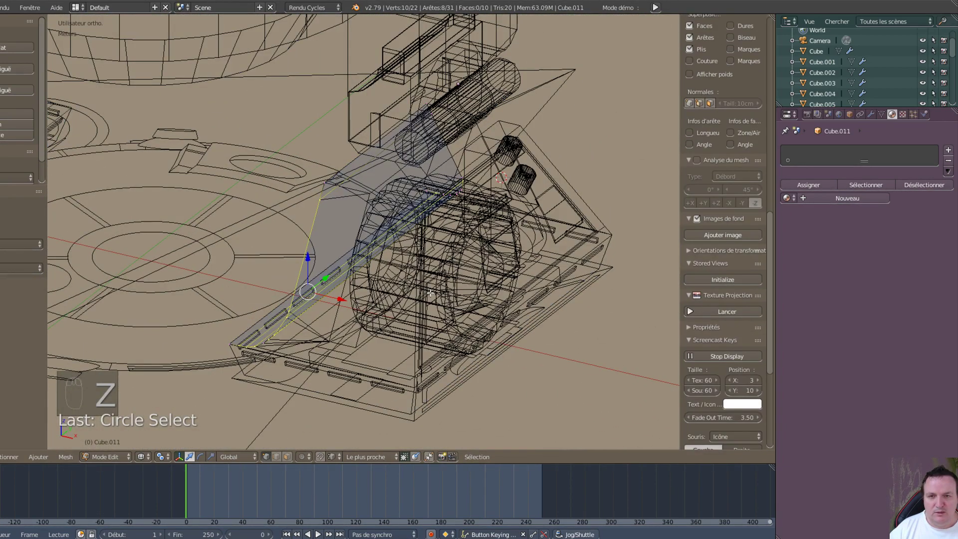
{"action": "scroll", "coordinate": [400, 252], "scroll_direction": "up", "scroll_amount": 2}
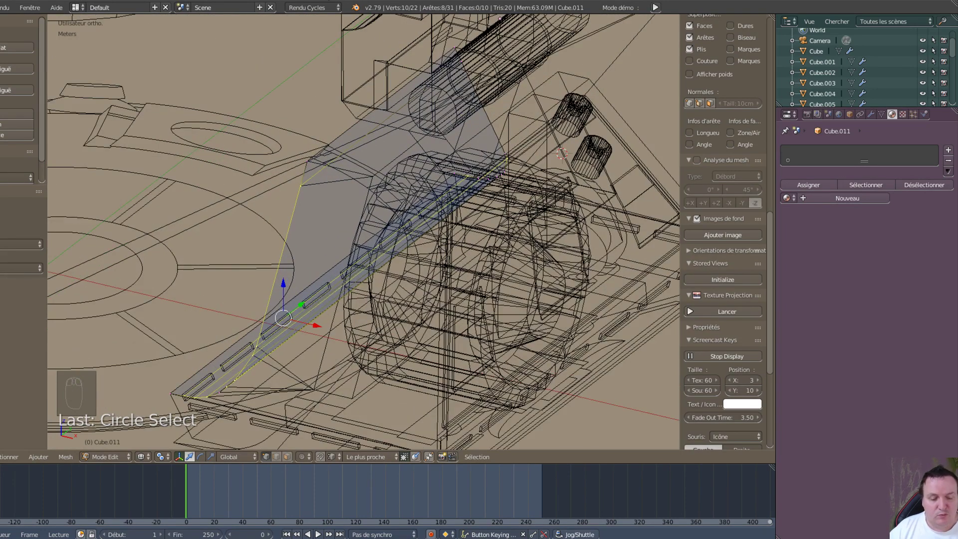
{"action": "key", "text": "KP_3"}
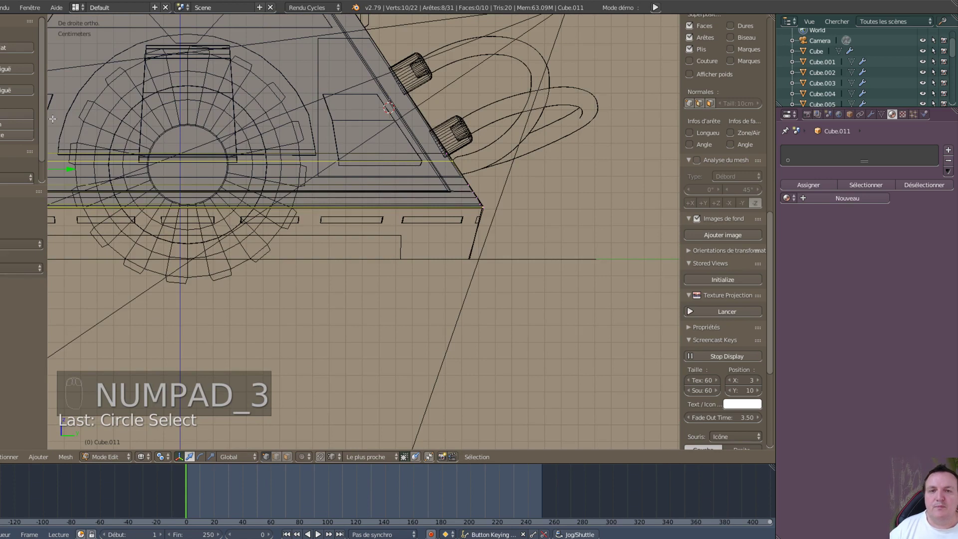
{"action": "key", "text": "b"}
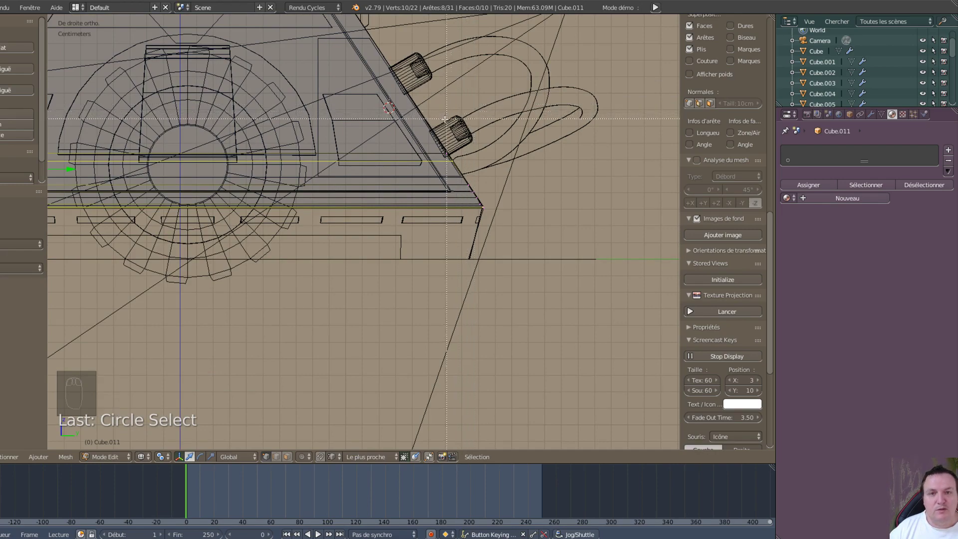
{"action": "left_click_drag", "start_coordinate": [436, 130], "coordinate": [478, 194]}
{"action": "middle_click_drag", "start_coordinate": [478, 194], "coordinate": [478, 194]}
{"action": "scroll", "coordinate": [451, 282], "scroll_direction": "down", "scroll_amount": 4}
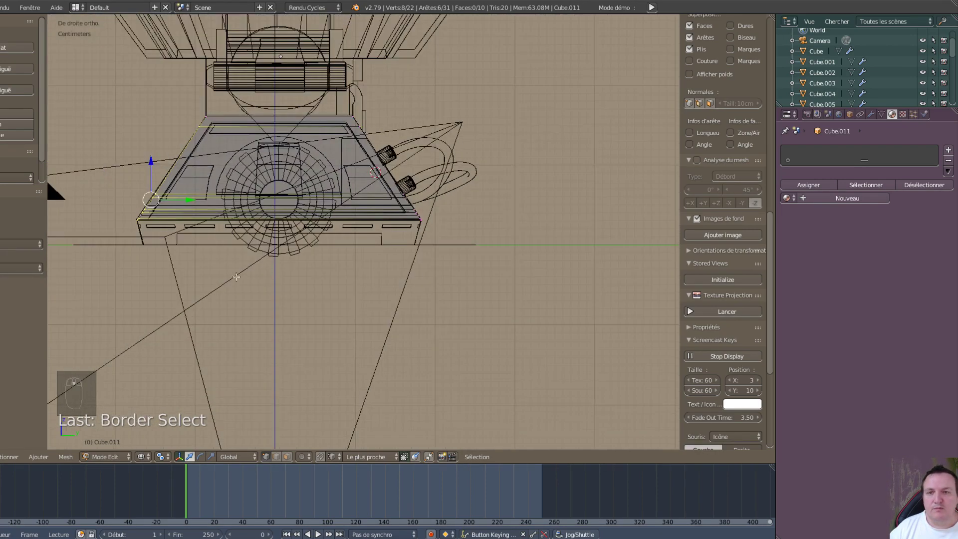
{"action": "middle_click_drag", "start_coordinate": [230, 284], "coordinate": [419, 323], "text": "shift"}
{"action": "scroll", "coordinate": [420, 326], "scroll_direction": "up", "scroll_amount": 4}
{"action": "scroll", "coordinate": [421, 326], "scroll_direction": "up", "scroll_amount": 4}
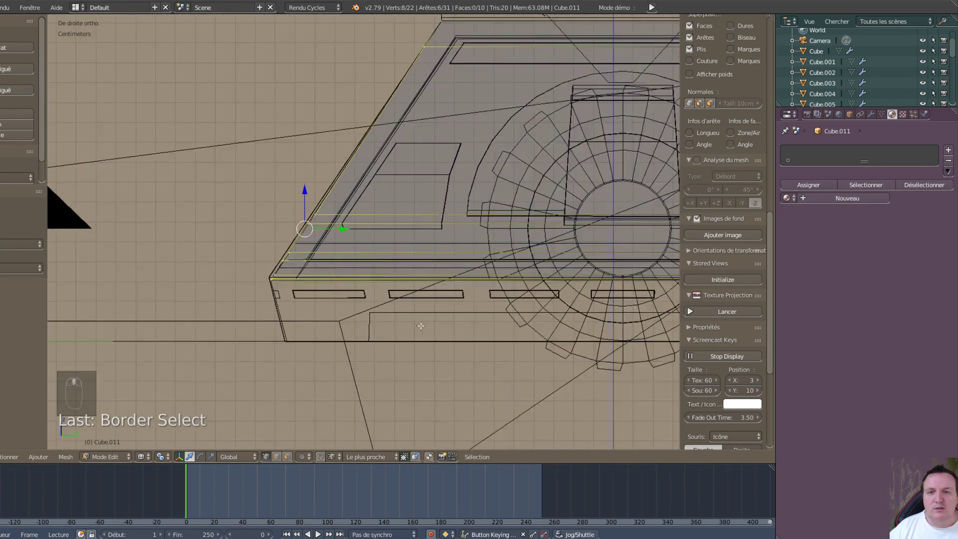
- Box-select the panel's front edge to add its uppermost vertices to the selection
{"action": "scroll", "coordinate": [414, 325], "scroll_direction": "down", "scroll_amount": 5}
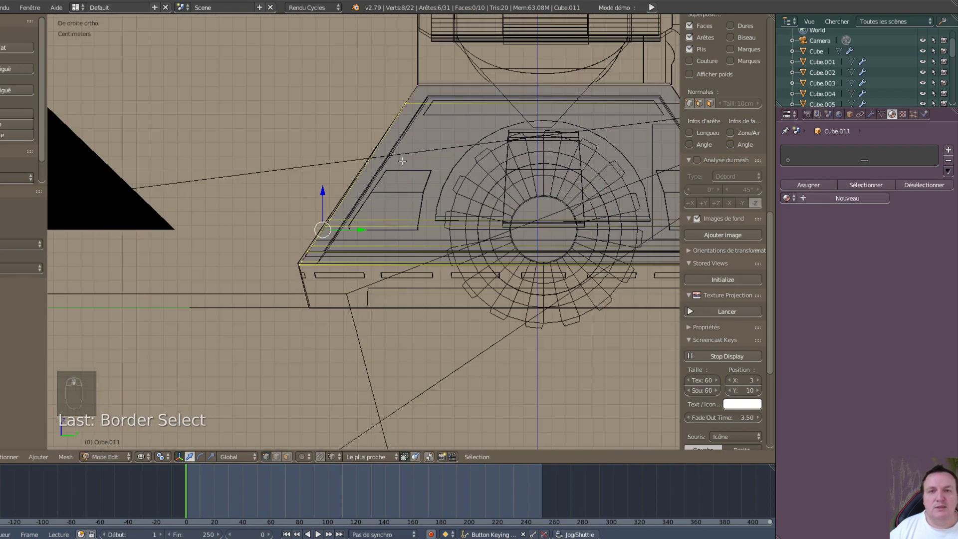
{"action": "key", "text": "b"}
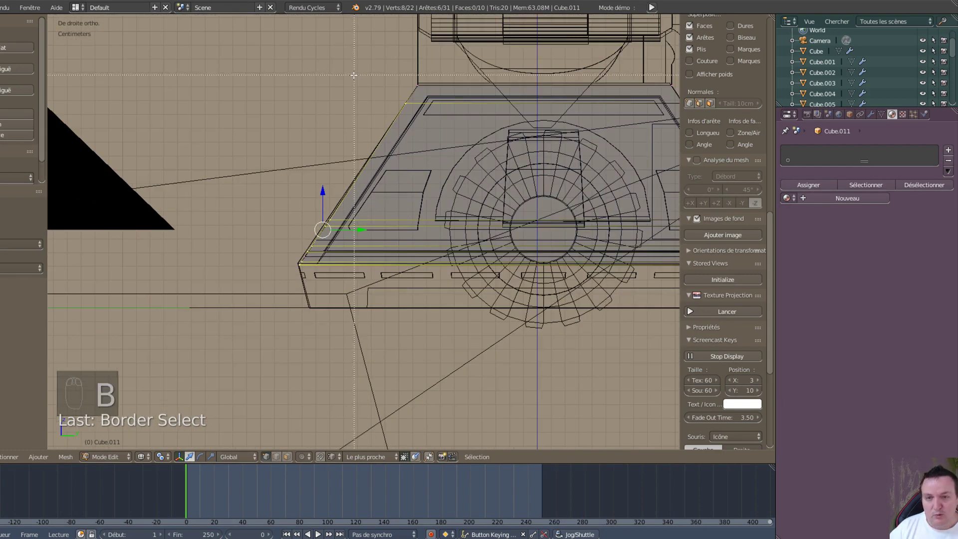
{"action": "left_click_drag", "start_coordinate": [254, 65], "coordinate": [427, 280]}
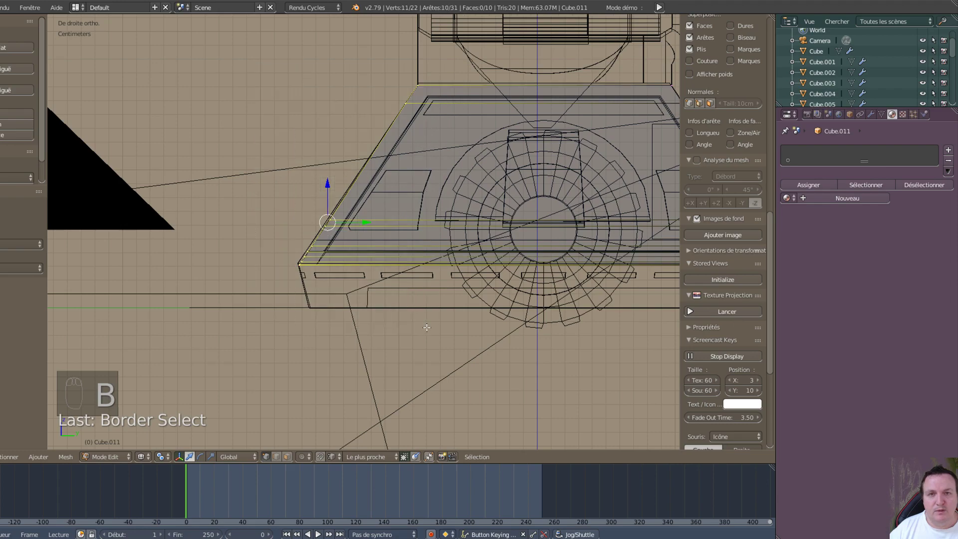
- Flatten the selected front-edge vertices by scaling them to 0 on Y, and move them 6.74 cm along Y to the foot's upper front corner
{"action": "scroll", "coordinate": [449, 310], "scroll_direction": "down", "scroll_amount": 4}
{"action": "scroll", "coordinate": [450, 310], "scroll_direction": "up", "scroll_amount": 4}
{"action": "scroll", "coordinate": [449, 310], "scroll_direction": "up", "scroll_amount": 4}
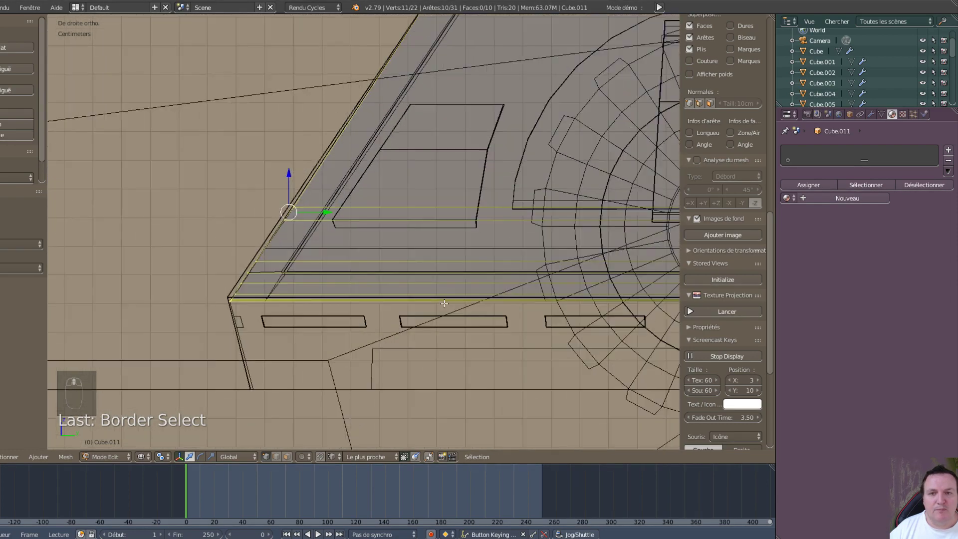
{"action": "scroll", "coordinate": [436, 288], "scroll_direction": "down", "scroll_amount": 2}
{"action": "scroll", "coordinate": [434, 284], "scroll_direction": "down", "scroll_amount": 1}
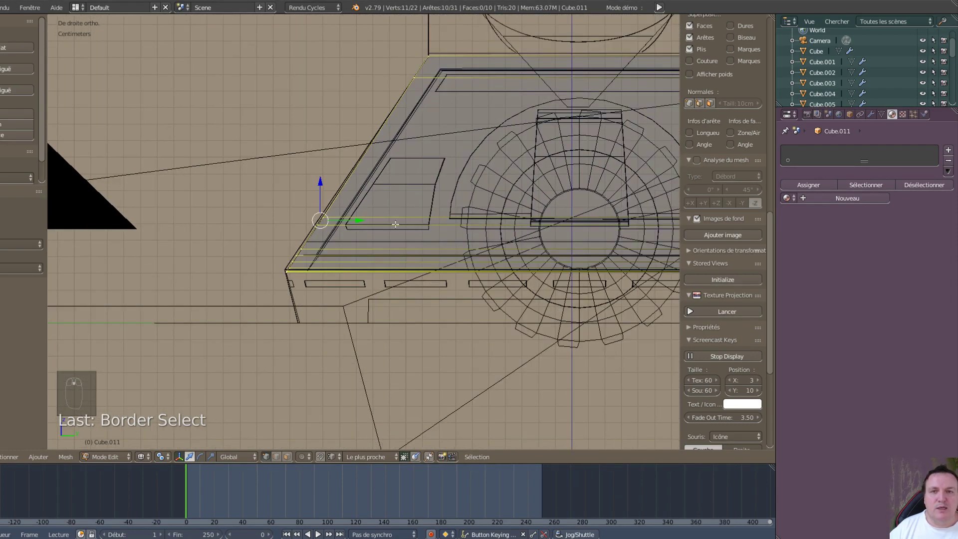
{"action": "key", "text": "s"}
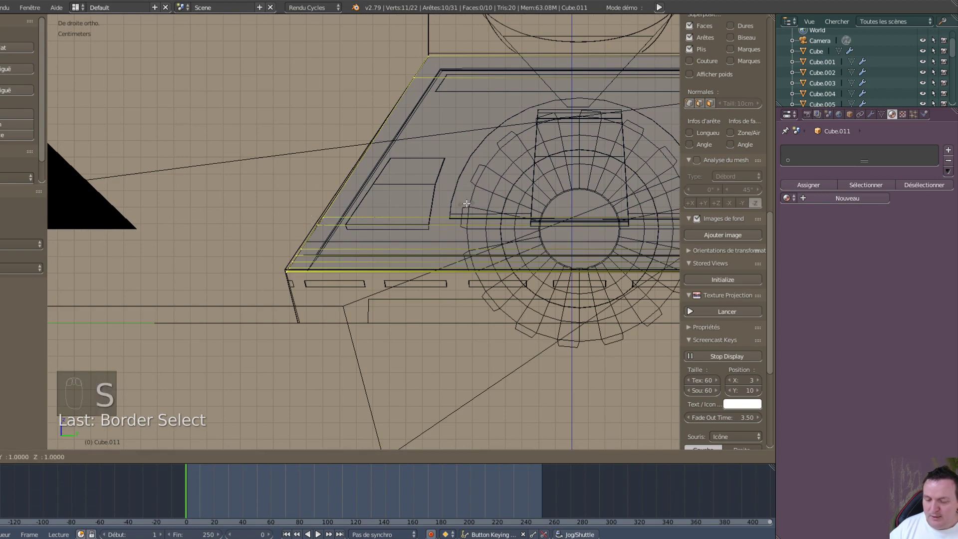
{"action": "key", "text": "y"}
{"action": "key", "text": "0"}
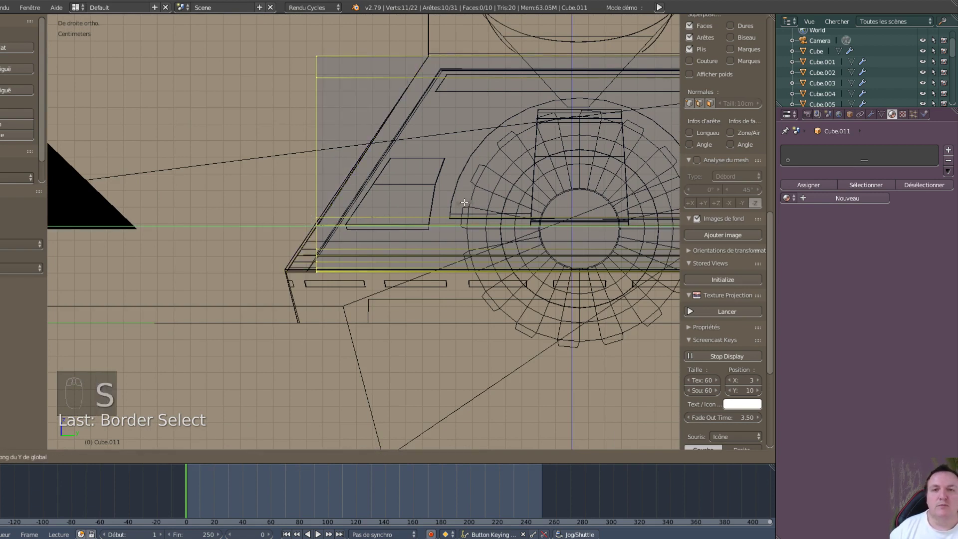
{"action": "key", "text": "Return"}
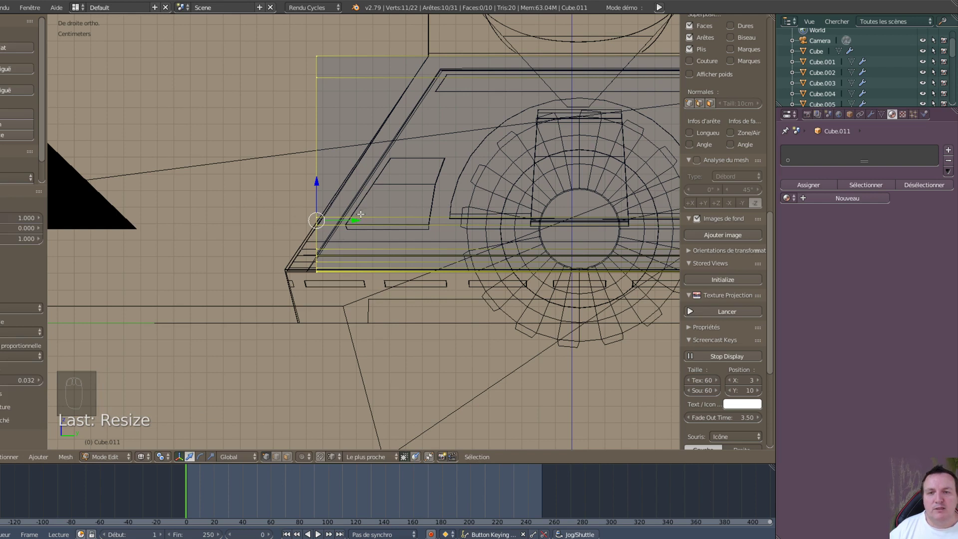
{"action": "left_click_drag", "start_coordinate": [352, 222], "coordinate": [431, 46]}
- Clear the selection, box-select the panel's sloped rear-edge vertices, and flatten them by scaling to 0 on Y
{"action": "scroll", "coordinate": [463, 150], "scroll_direction": "down", "scroll_amount": 5}
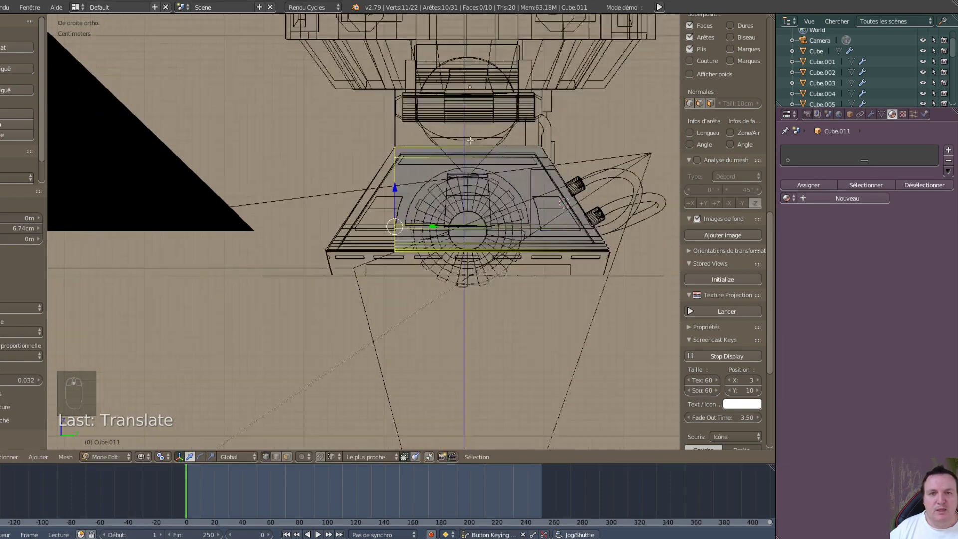
{"action": "key", "text": "a"}
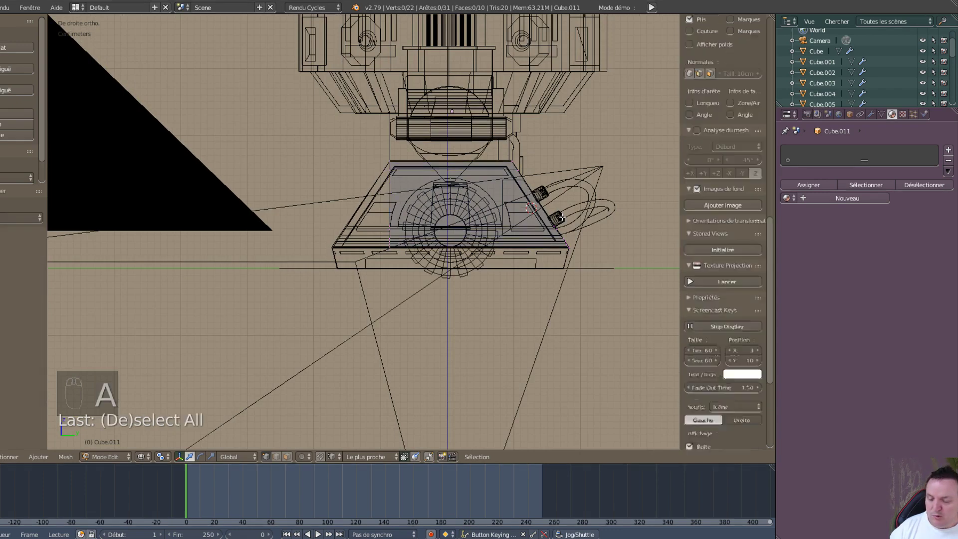
{"action": "key", "text": "b"}
{"action": "left_click_drag", "start_coordinate": [512, 146], "coordinate": [605, 350]}
{"action": "key", "text": "s"}
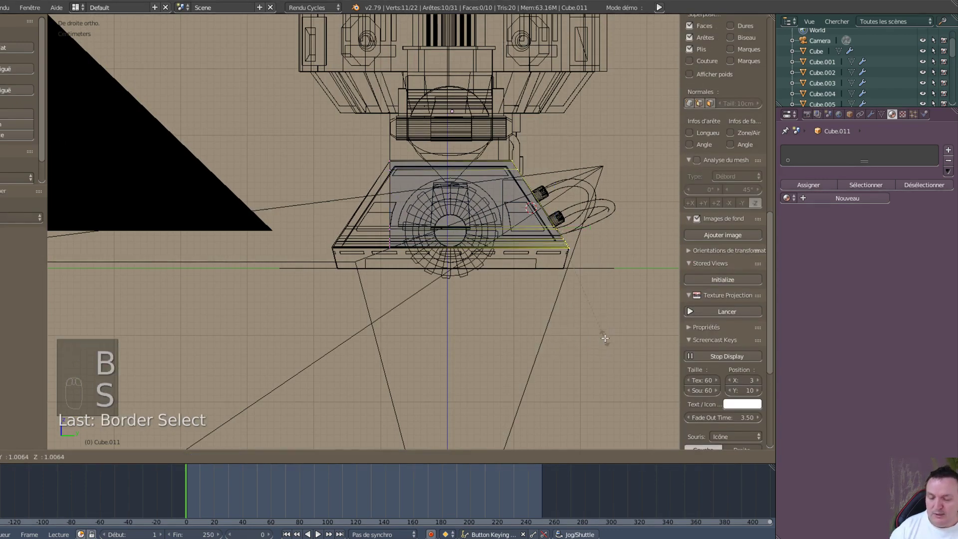
{"action": "key", "text": "y"}
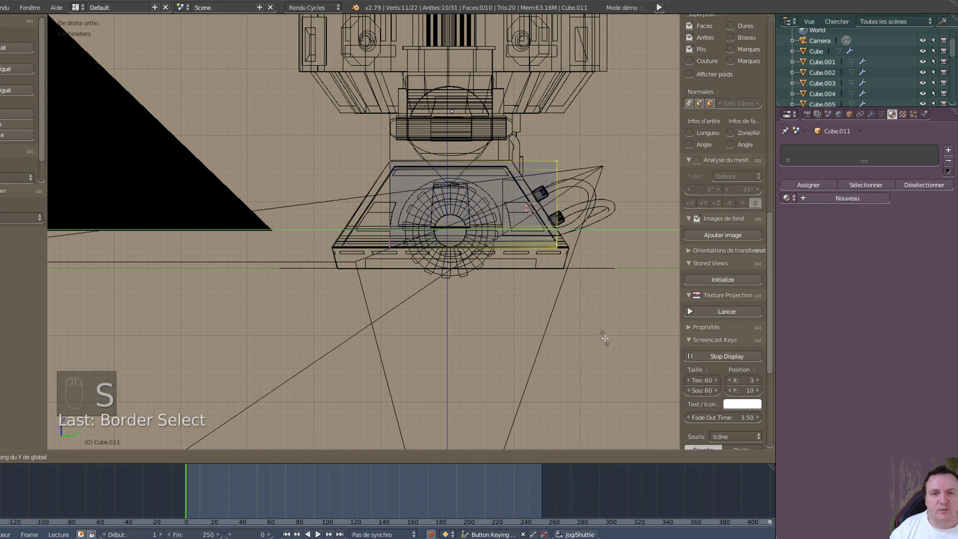
{"action": "key", "text": "Return"}
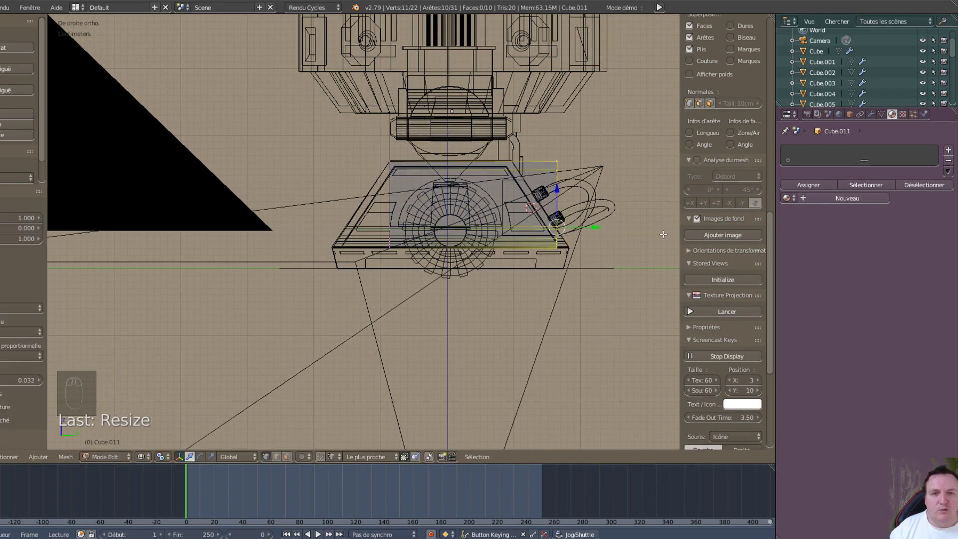
- Move the flattened rear edge along Y by -10.9 cm and back by 3.76 cm to align it with the foot's upper rear corner
{"action": "left_click_drag", "start_coordinate": [596, 227], "coordinate": [509, 154]}
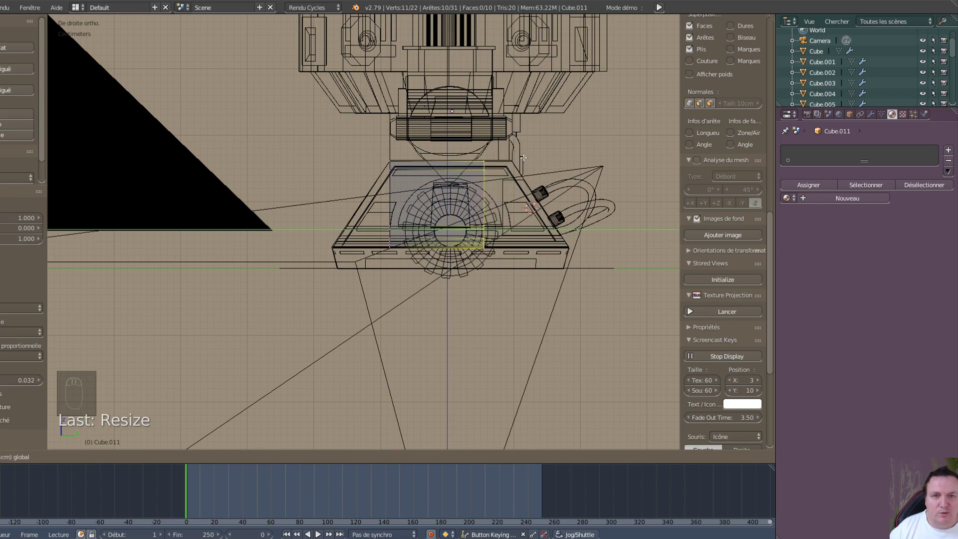
{"action": "left_click", "coordinate": [528, 156]}
{"action": "scroll", "coordinate": [524, 150], "scroll_direction": "up", "scroll_amount": 8}
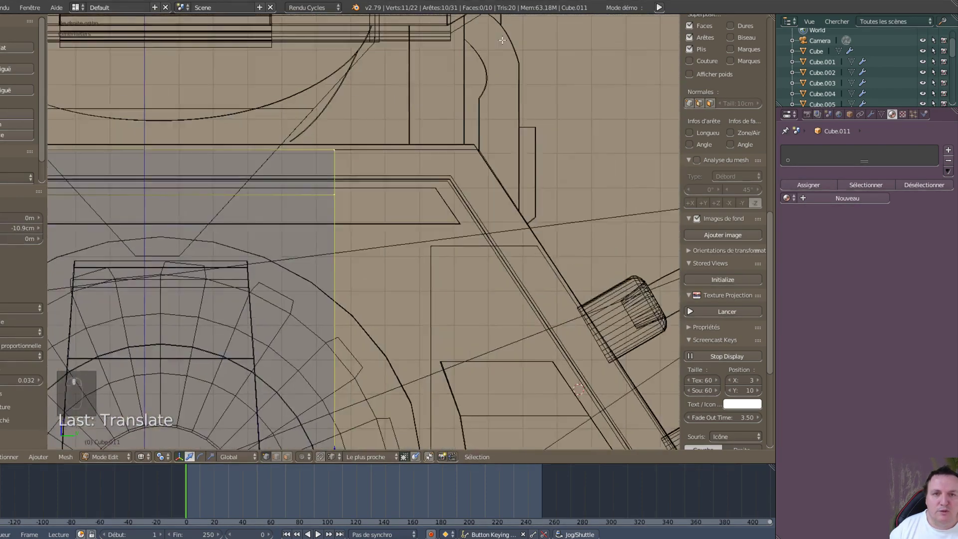
{"action": "middle_click_drag", "start_coordinate": [502, 40], "coordinate": [538, 7], "text": "shift"}
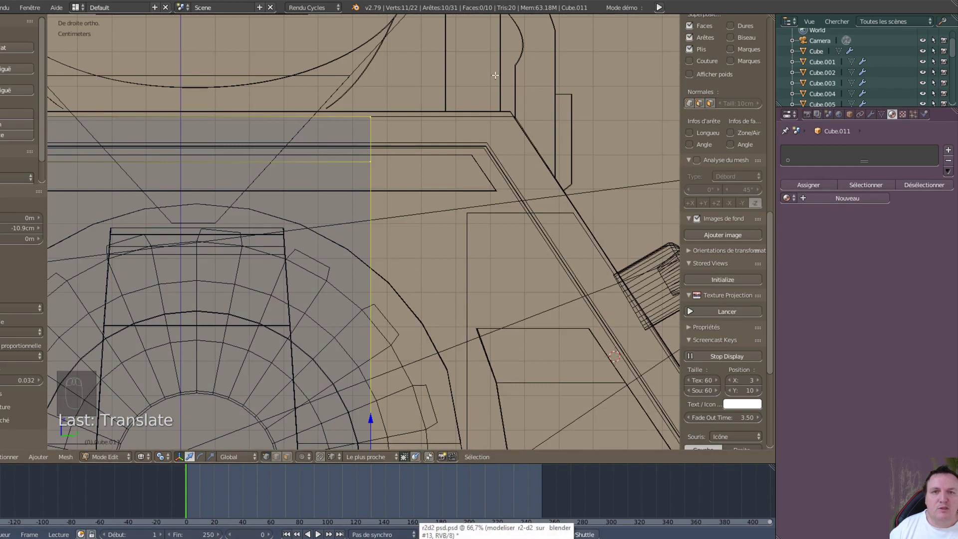
{"action": "key", "text": "g"}
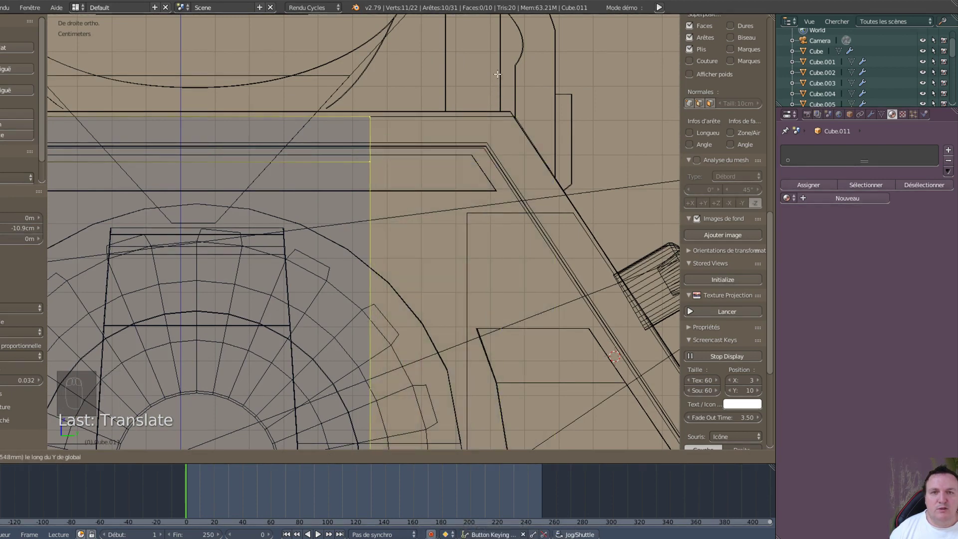
{"action": "left_click", "coordinate": [500, 108]}
- In front view, clear the selection and circle-select only the two vertices of the panel's top edge
{"action": "scroll", "coordinate": [313, 227], "scroll_direction": "down", "scroll_amount": 5}
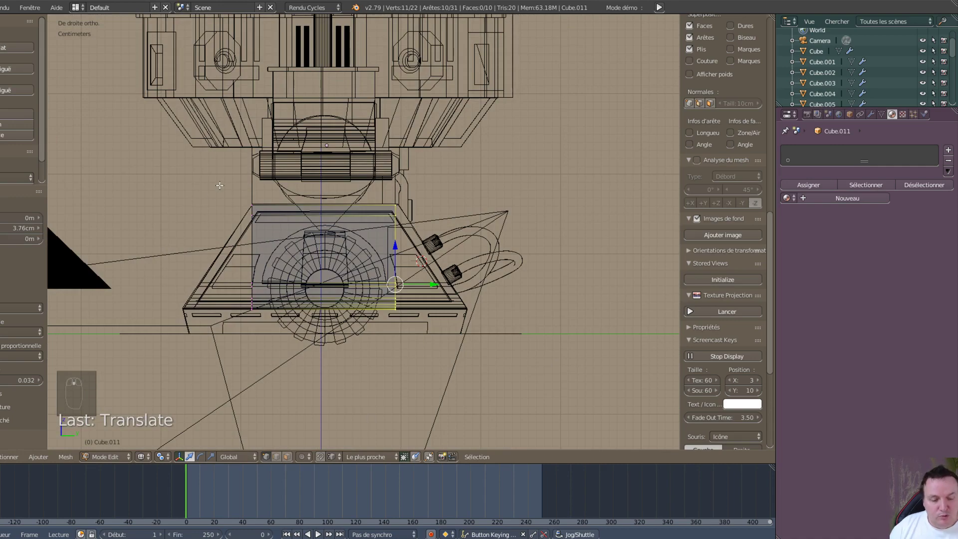
{"action": "key", "text": "KP_1"}
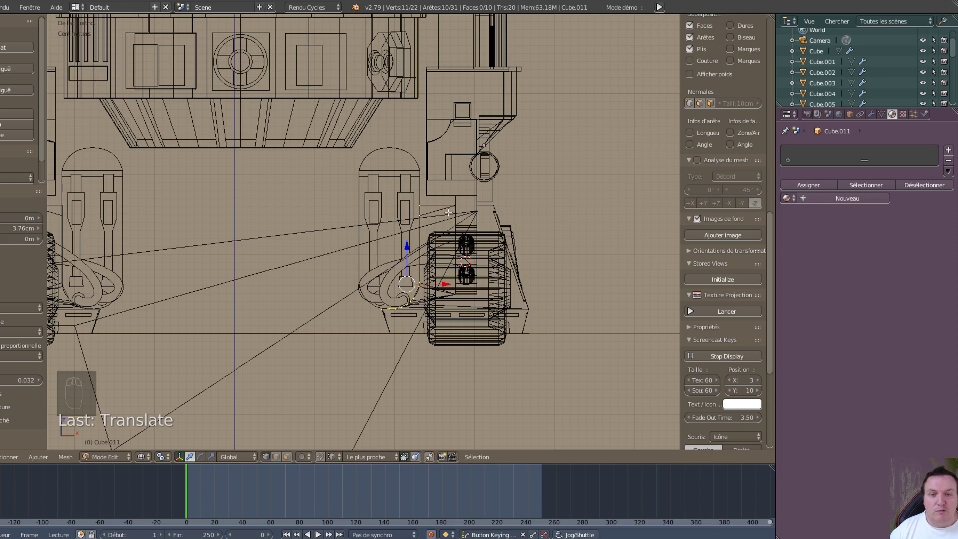
{"action": "scroll", "coordinate": [448, 235], "scroll_direction": "up", "scroll_amount": 4}
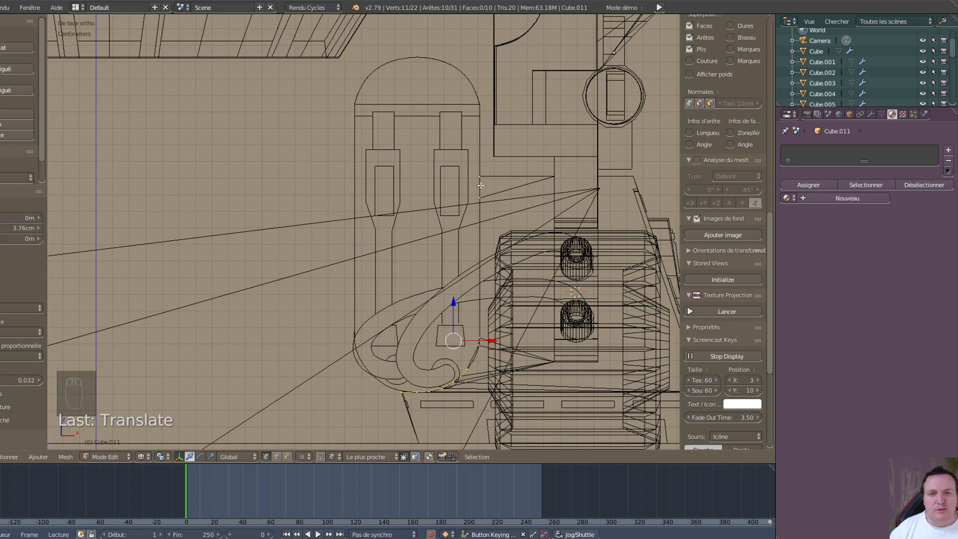
{"action": "key", "text": "a"}
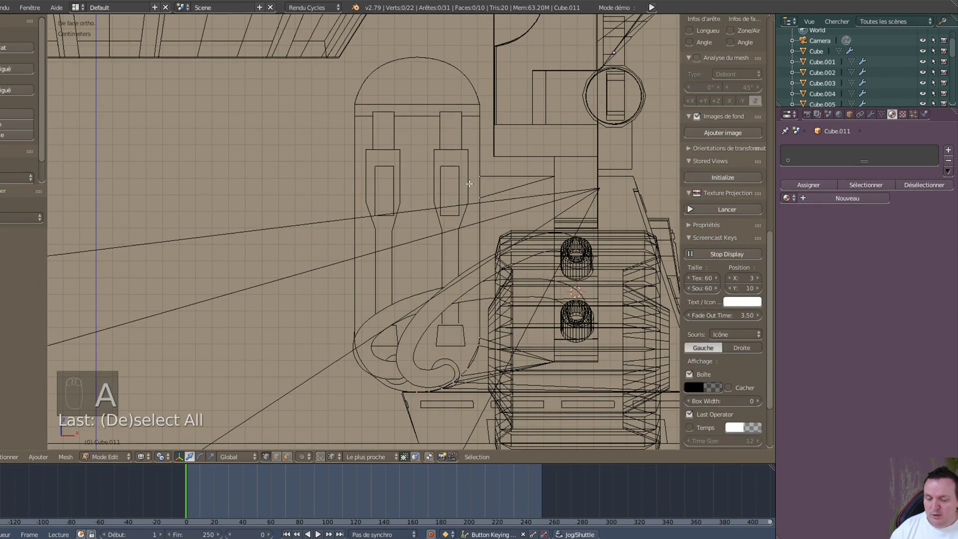
{"action": "key", "text": "c"}
{"action": "left_click", "coordinate": [480, 175]}
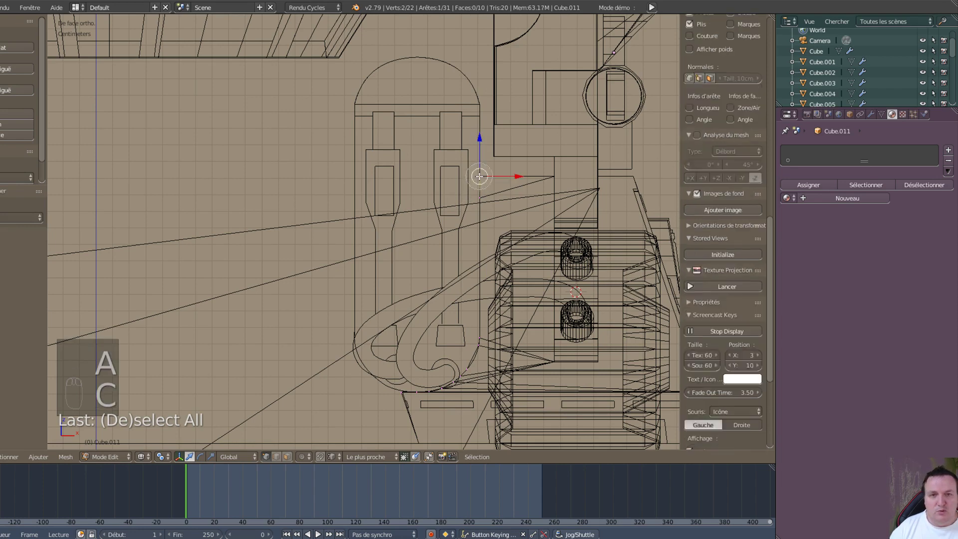
{"action": "right_click", "coordinate": [555, 244]}
- Extrude the panel's top edge upward along Z by 3.62 cm and again by 7.06 mm, up to the base line of the rounded outline
{"action": "scroll", "coordinate": [554, 245], "scroll_direction": "up", "scroll_amount": 5}
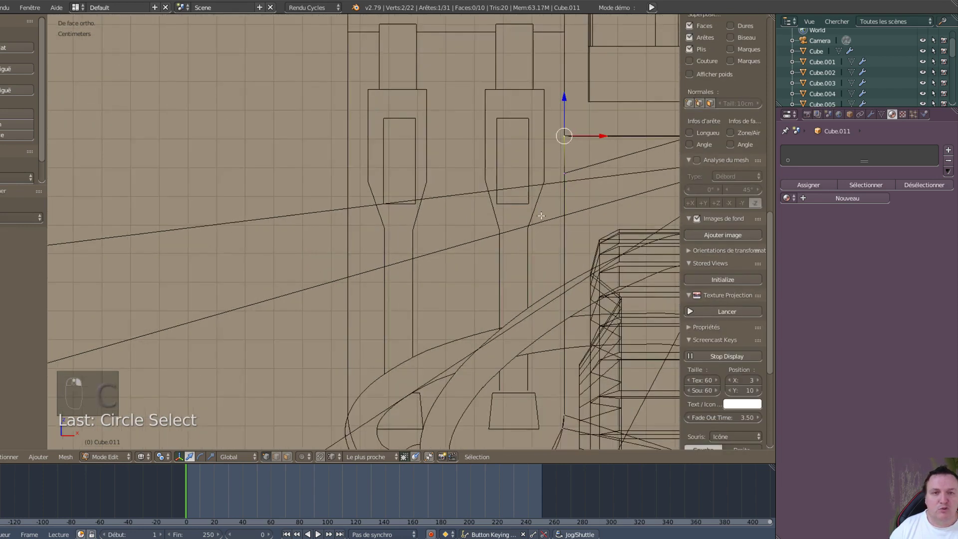
{"action": "middle_click_drag", "start_coordinate": [513, 221], "coordinate": [298, 397], "text": "shift"}
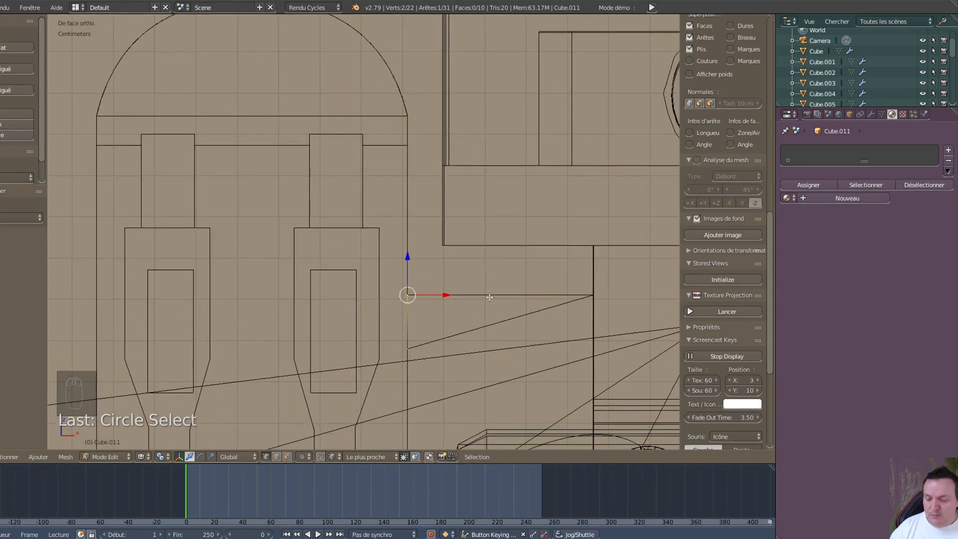
{"action": "key", "text": "e"}
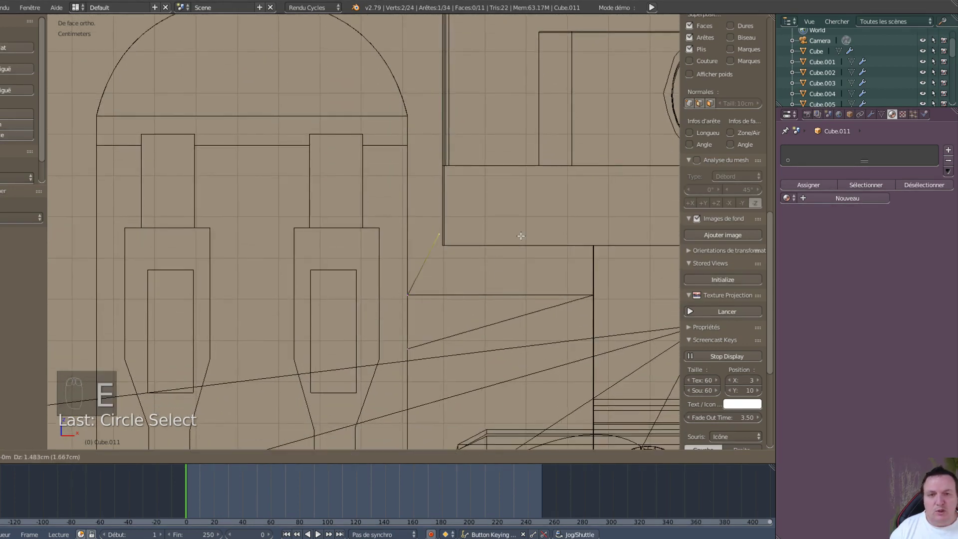
{"action": "key", "text": "z"}
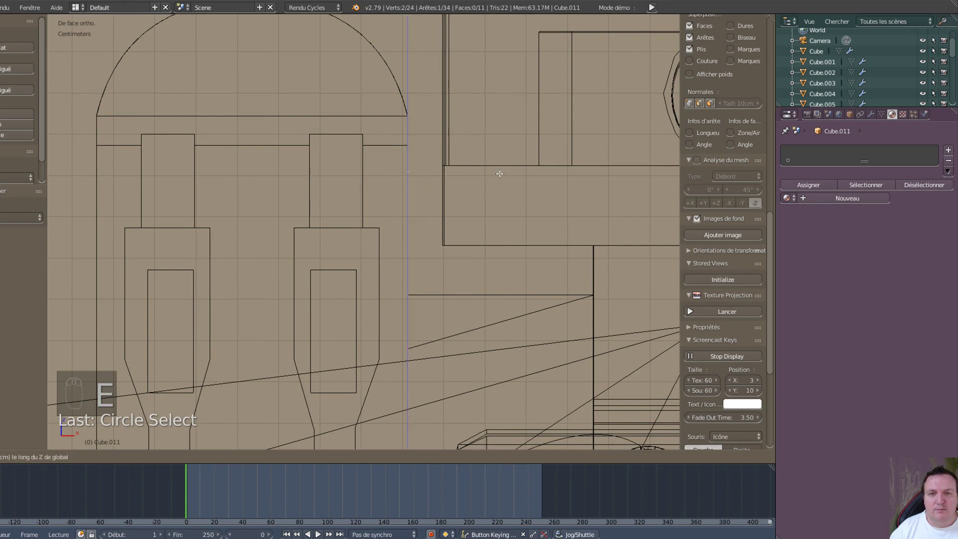
{"action": "left_click", "coordinate": [407, 147]}
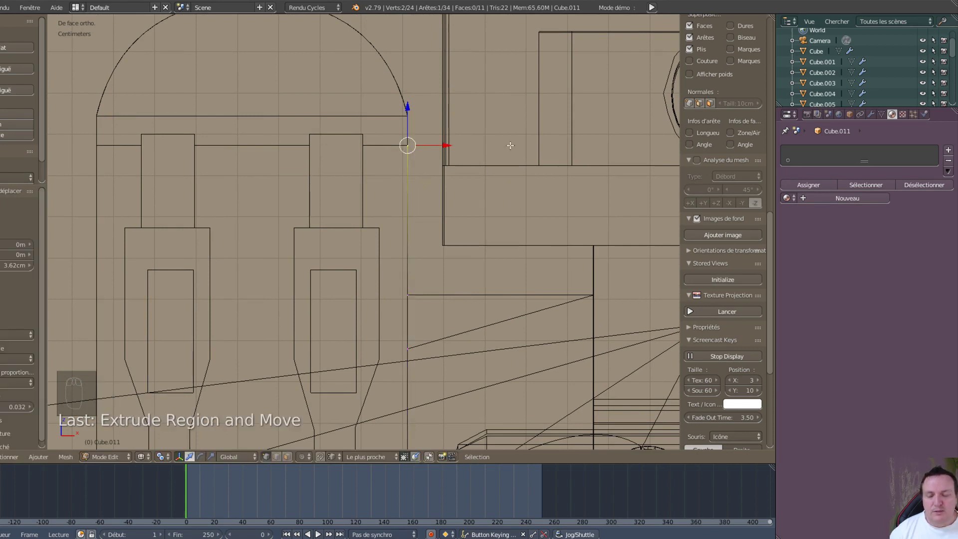
{"action": "key", "text": "e"}
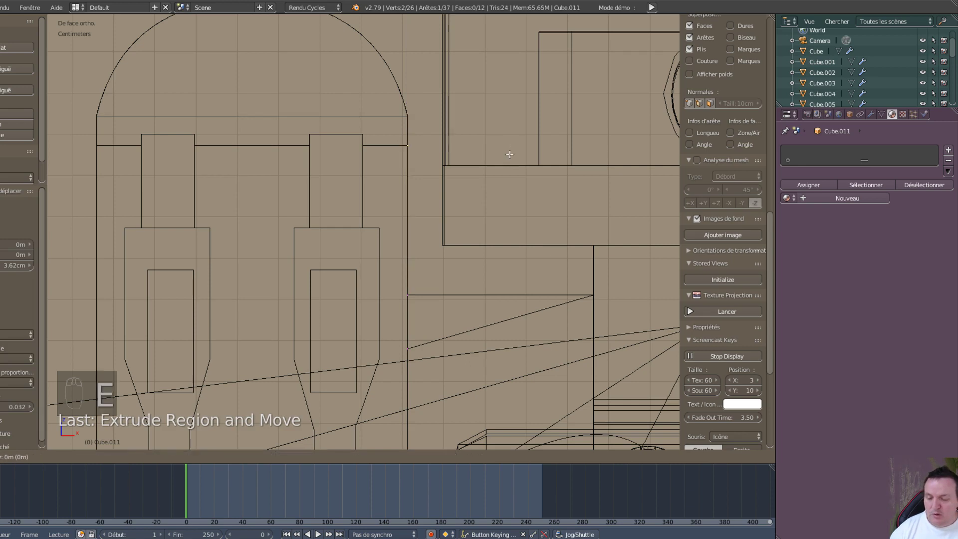
{"action": "key", "text": "z"}
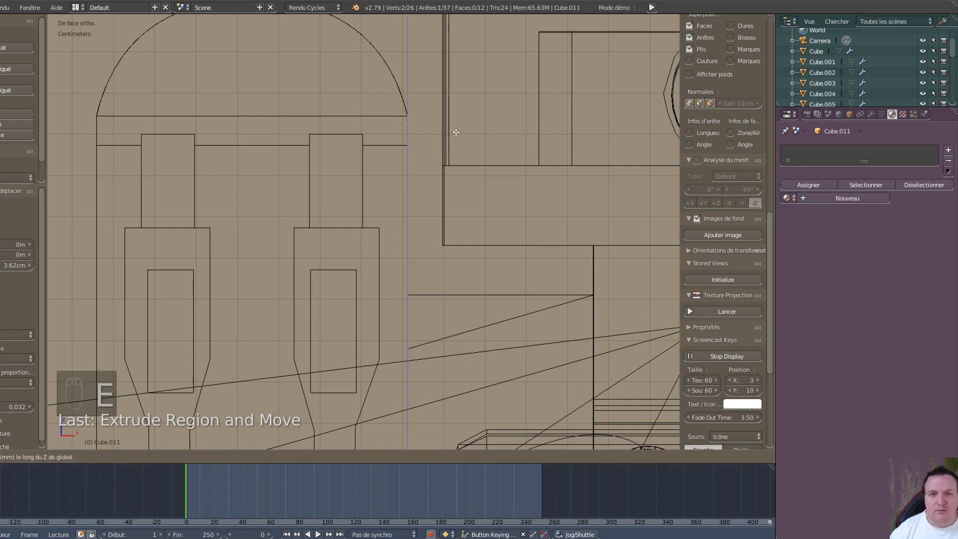
{"action": "left_click", "coordinate": [410, 127]}
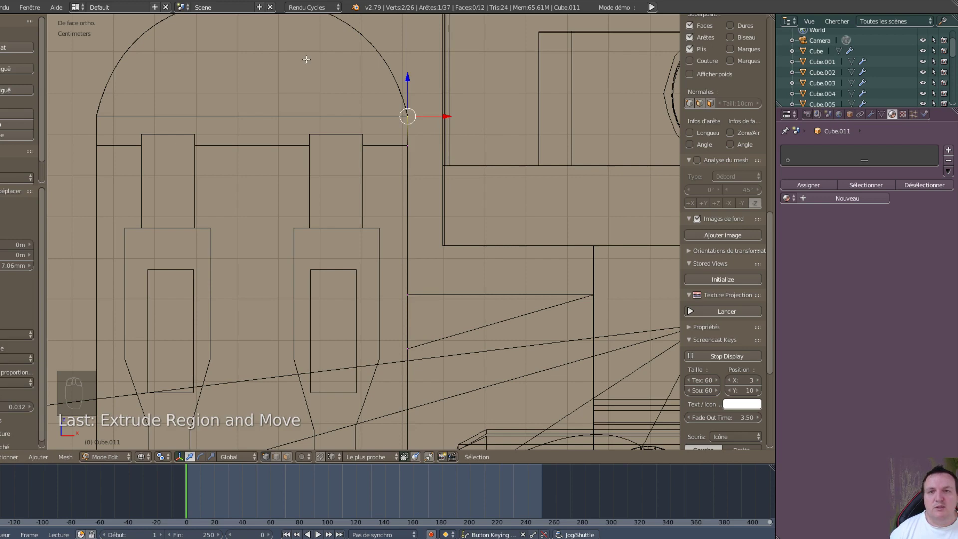
- Extrude the panel's top edge in short segments about 2 to 3 mm high from the base line up the steep start of the rounded outline
{"action": "scroll", "coordinate": [323, 70], "scroll_direction": "down", "scroll_amount": 2}
{"action": "scroll", "coordinate": [369, 146], "scroll_direction": "up", "scroll_amount": 3}
{"action": "middle_click_drag", "start_coordinate": [373, 147], "coordinate": [358, 344], "text": "shift"}
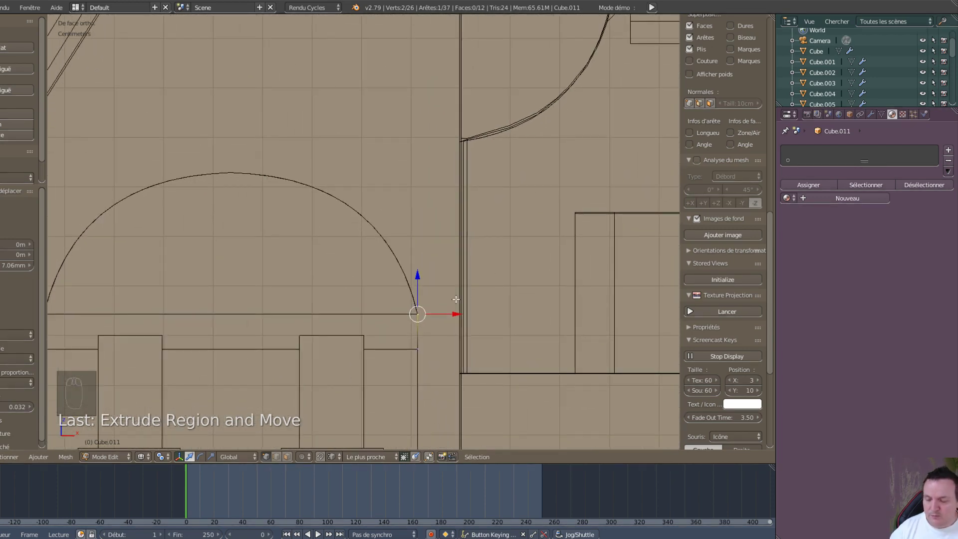
{"action": "key", "text": "e"}
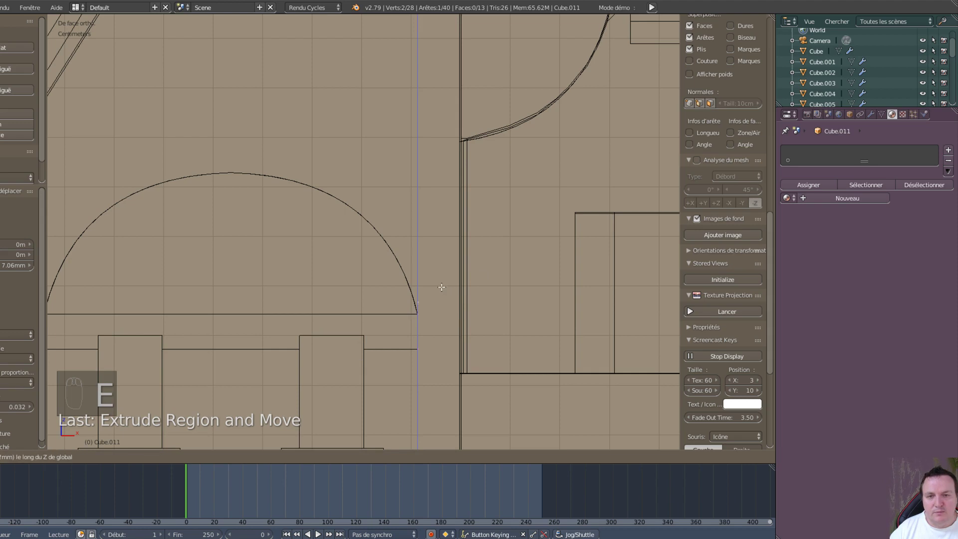
{"action": "left_click", "coordinate": [453, 287]}
{"action": "key", "text": "e"}
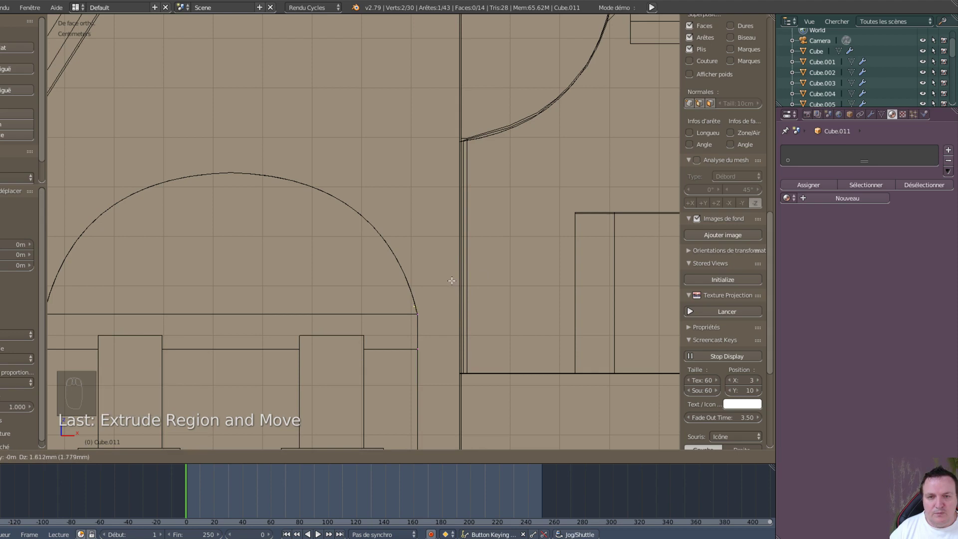
{"action": "left_click", "coordinate": [451, 280]}
{"action": "key", "text": "e"}
{"action": "left_click", "coordinate": [442, 270]}
{"action": "key", "text": "e"}
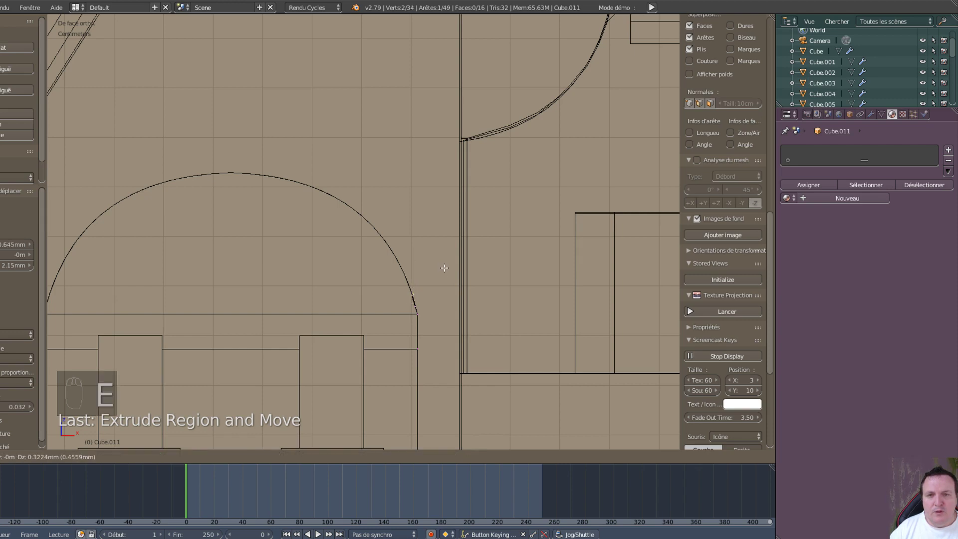
{"action": "left_click", "coordinate": [435, 250]}
{"action": "key", "text": "e"}
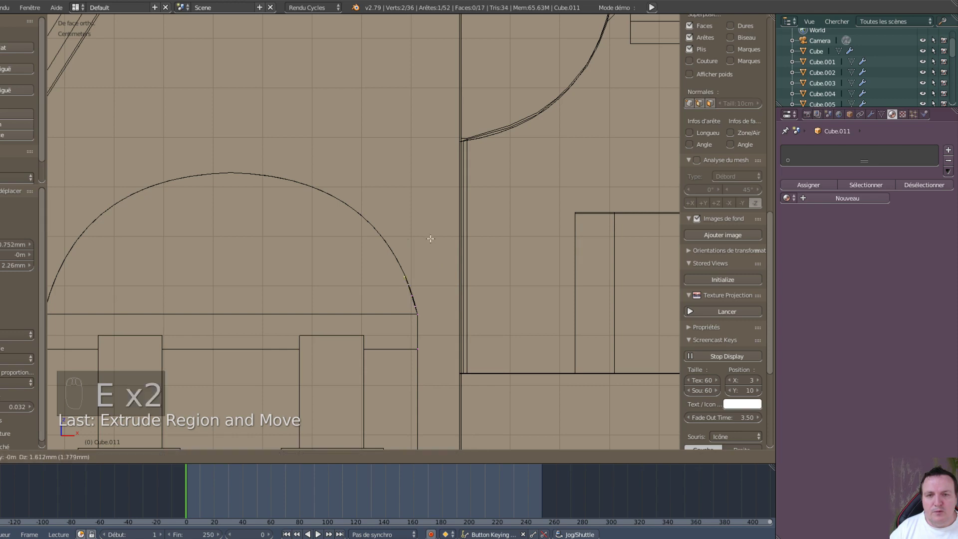
{"action": "left_click", "coordinate": [429, 232]}
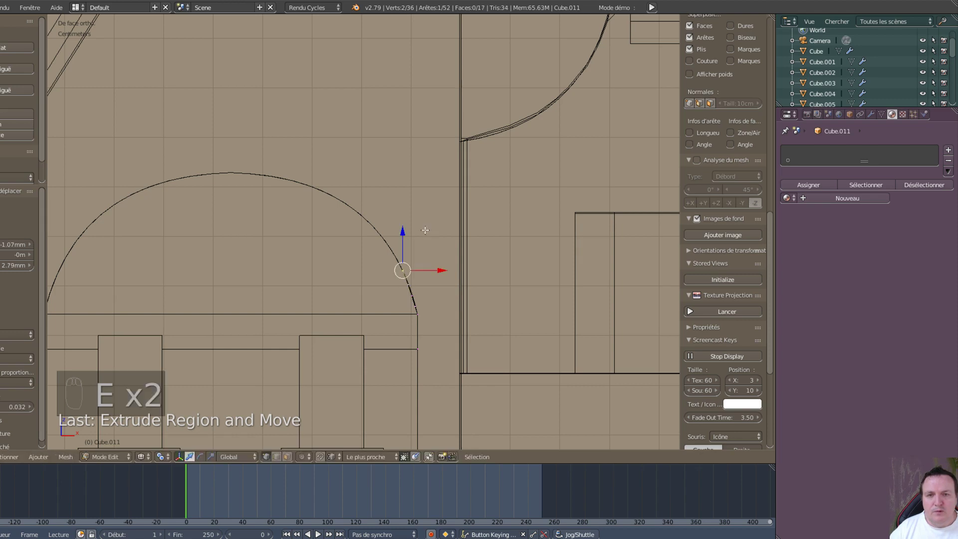
- Continue extruding the panel's edge along the rounded outline in four segments, following the steep side to the shoulder of the arc
{"action": "key", "text": "e"}
{"action": "left_click", "coordinate": [419, 218]}
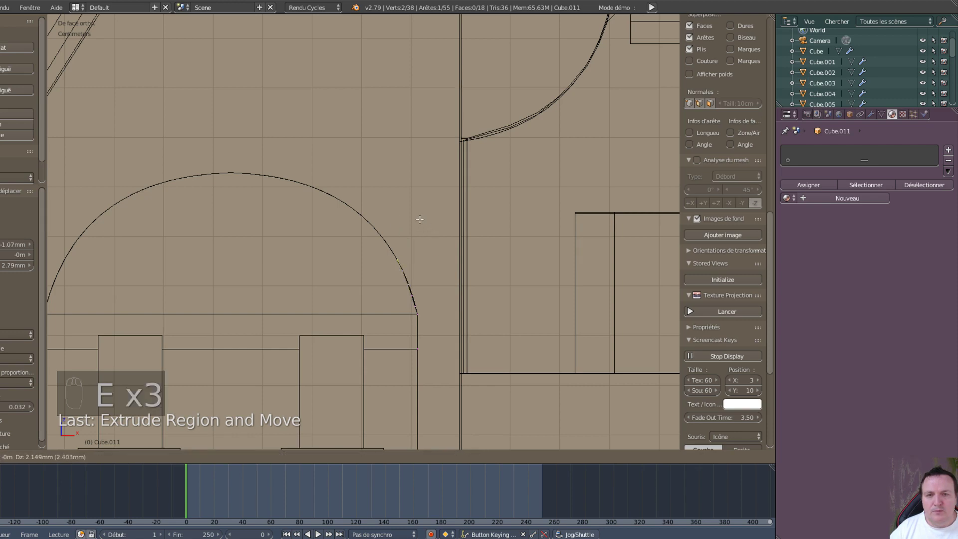
{"action": "key", "text": "e"}
{"action": "left_click", "coordinate": [416, 208]}
{"action": "key", "text": "e"}
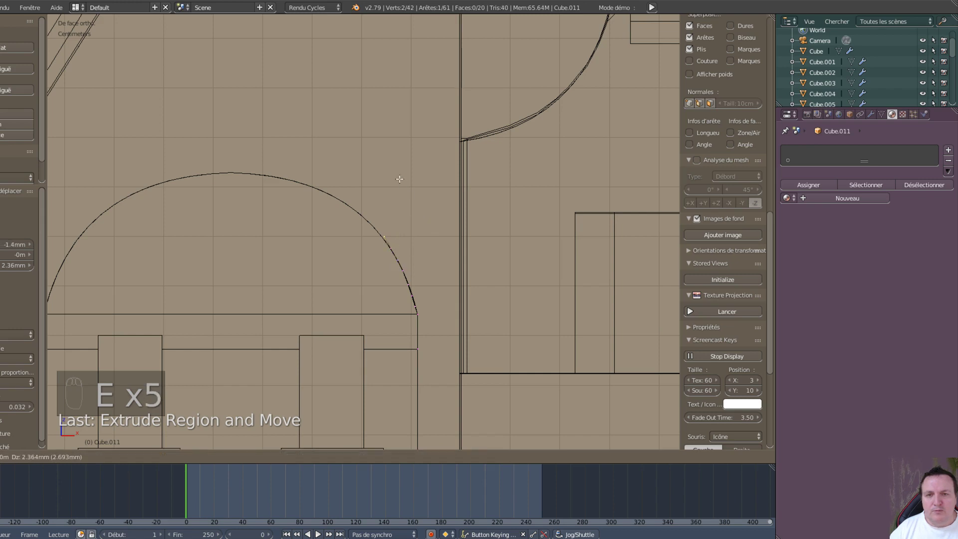
{"action": "left_click", "coordinate": [397, 178]}
{"action": "key", "text": "e"}
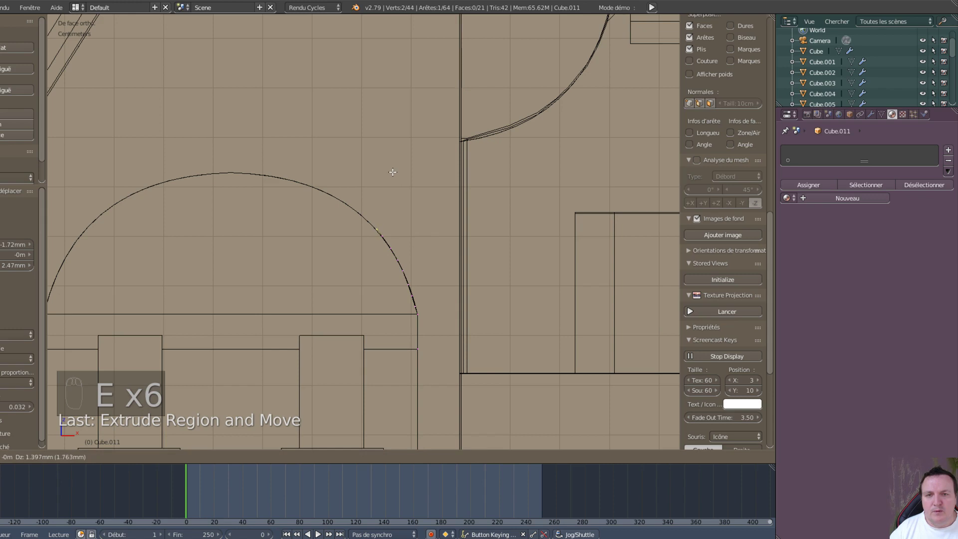
{"action": "left_click", "coordinate": [389, 169]}
- Extrude the panel's edge through four more short segments around the shoulder, rising about 1.5 mm each as the arc flattens
{"action": "key", "text": "e"}
{"action": "left_click", "coordinate": [376, 157]}
{"action": "key", "text": "e"}
{"action": "left_click", "coordinate": [367, 149]}
{"action": "key", "text": "e"}
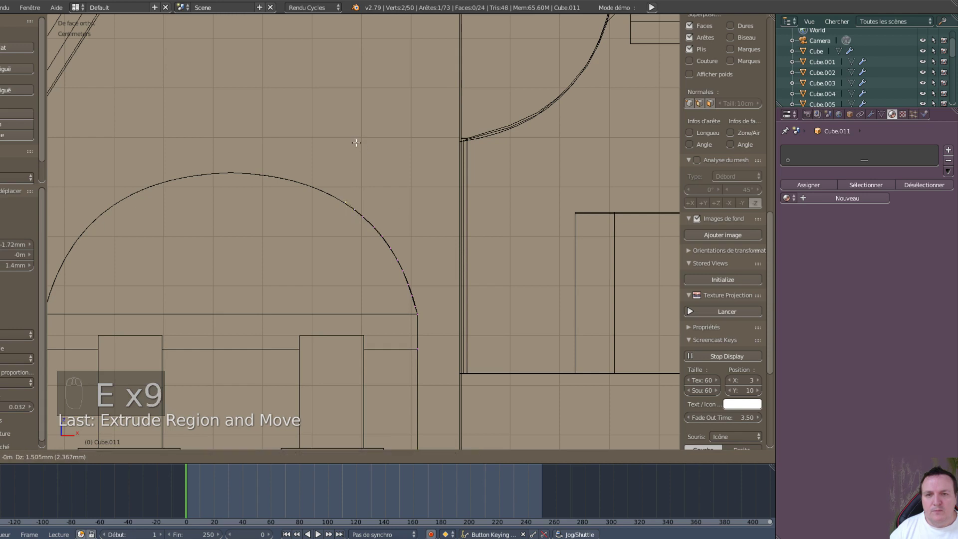
{"action": "left_click", "coordinate": [352, 144]}
{"action": "key", "text": "e"}
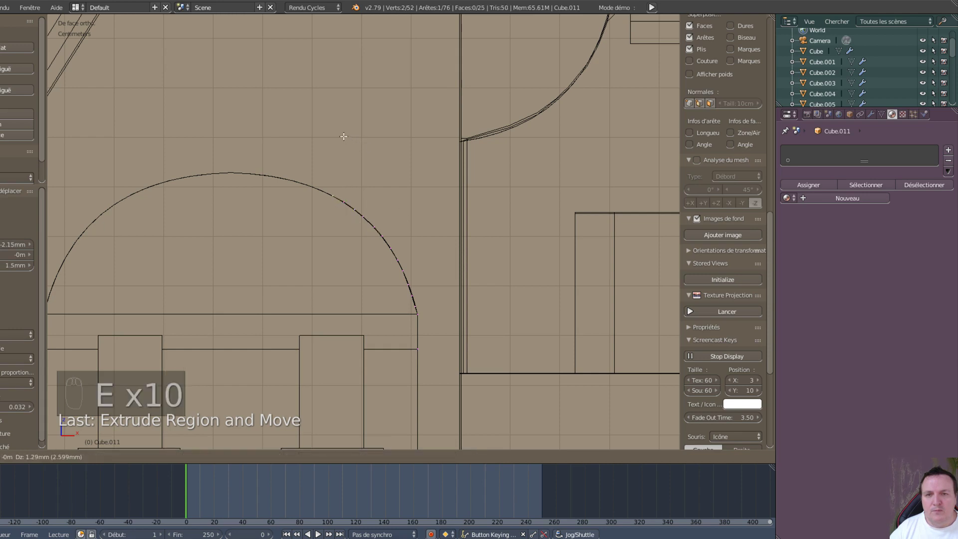
{"action": "left_click", "coordinate": [340, 134]}
- Extrude the panel's edge in three longer segments, offset about 3.6, 3.6 and 6.2 mm along X, over the flatter upper arc
{"action": "key", "text": "e"}
{"action": "left_click", "coordinate": [325, 128]}
{"action": "key", "text": "e"}
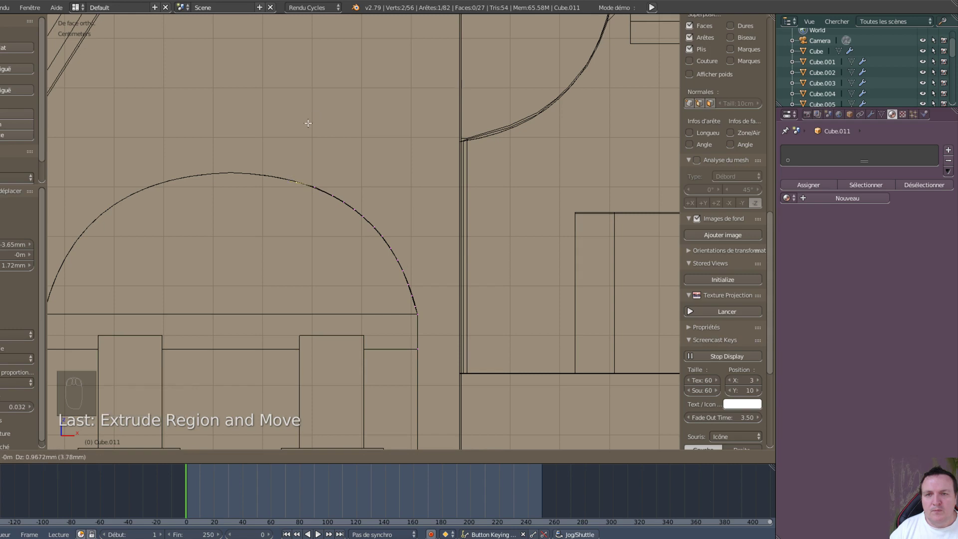
{"action": "left_click", "coordinate": [305, 122]}
{"action": "key", "text": "e"}
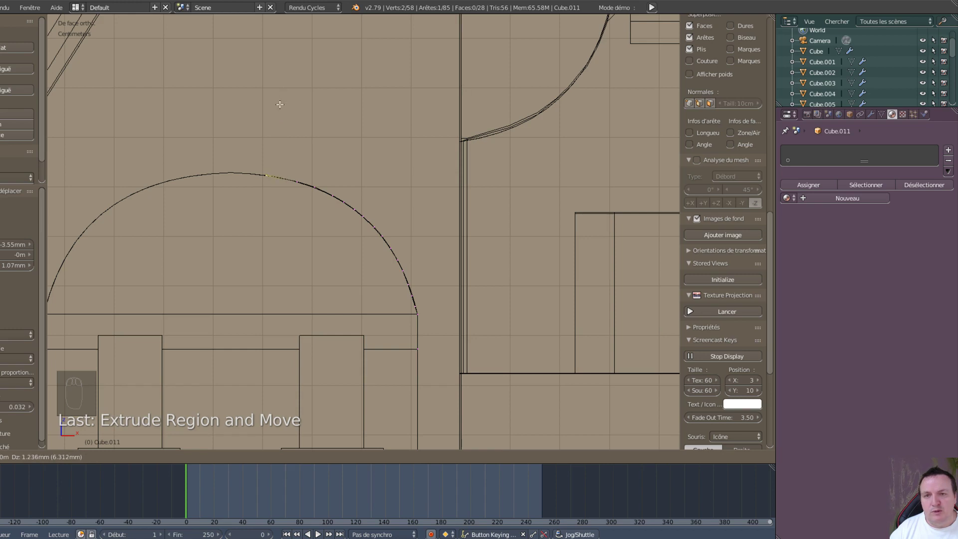
{"action": "left_click", "coordinate": [280, 104]}
- Extrude the edge in three small final segments up to the rounded outline's apex, ending with offsets of about 2.64 and 1.33 mm in X
{"action": "middle_click_drag", "start_coordinate": [241, 235], "coordinate": [362, 278], "text": "shift"}
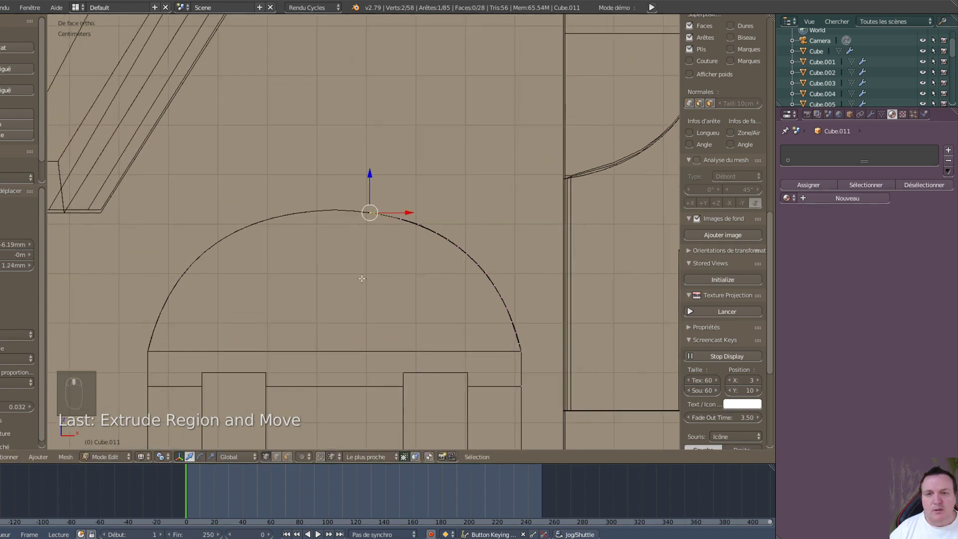
{"action": "scroll", "coordinate": [362, 278], "scroll_direction": "up", "scroll_amount": 5}
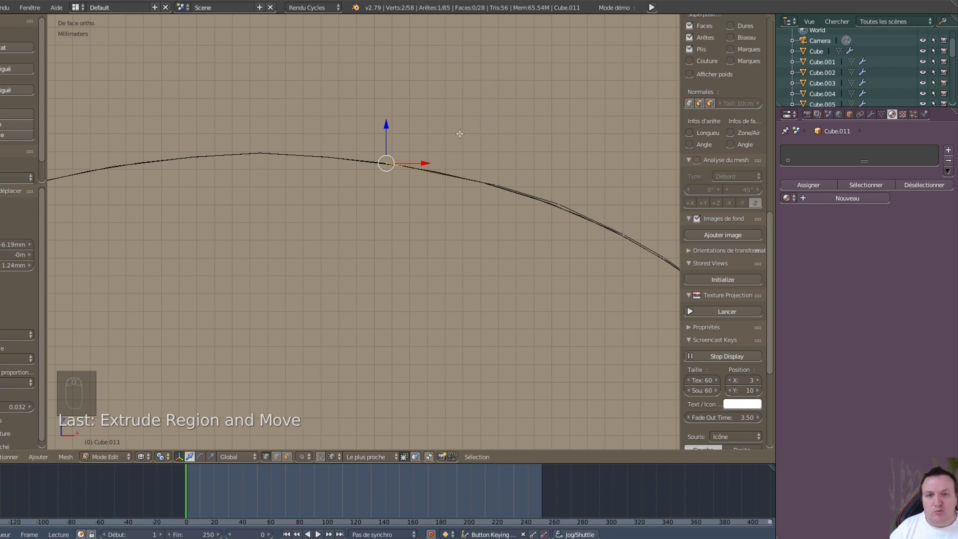
{"action": "key", "text": "e"}
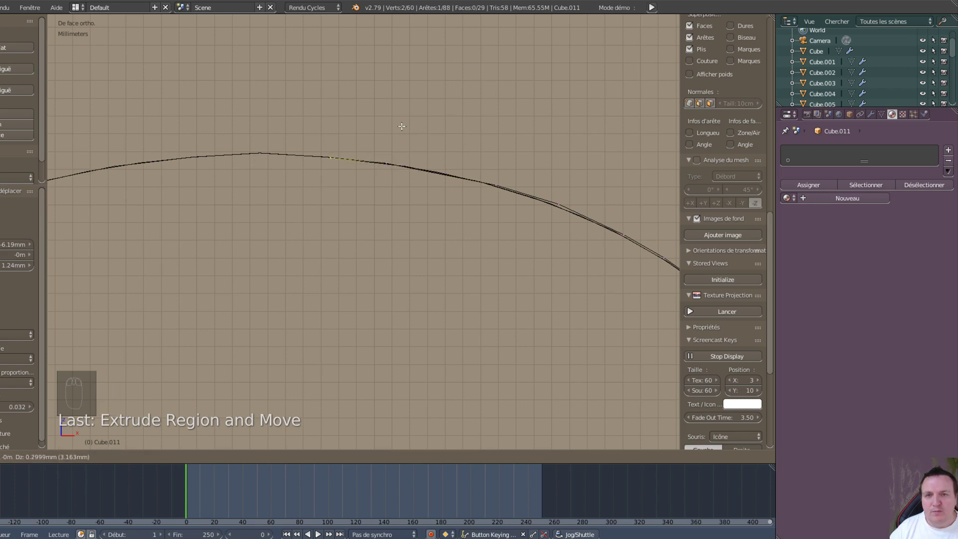
{"action": "left_click", "coordinate": [398, 126]}
{"action": "key", "text": "e"}
{"action": "left_click", "coordinate": [349, 122]}
{"action": "key", "text": "e"}
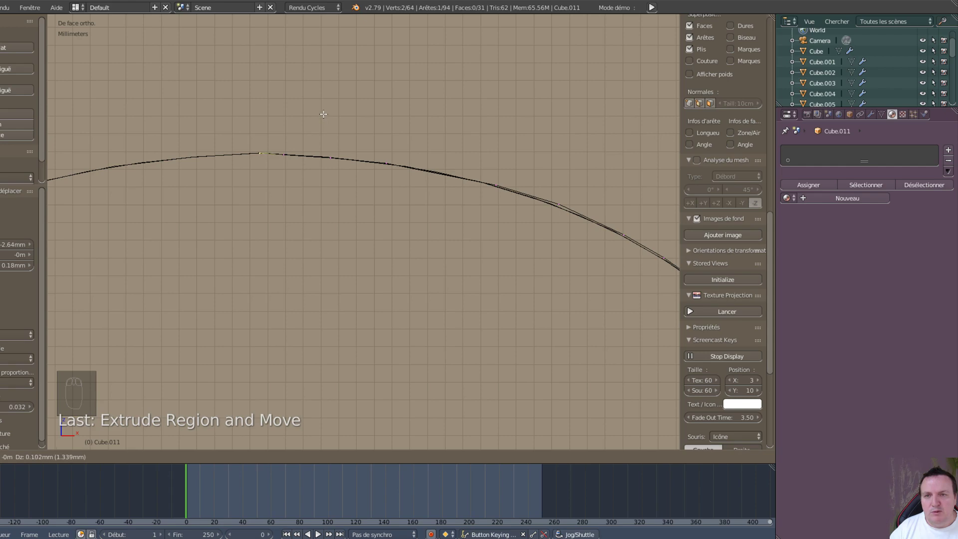
{"action": "left_click", "coordinate": [323, 114]}
- Clear the selection and circle-select only the two vertices at the panel's lower inner corner, near the foot's base
{"action": "scroll", "coordinate": [449, 254], "scroll_direction": "down", "scroll_amount": 4}
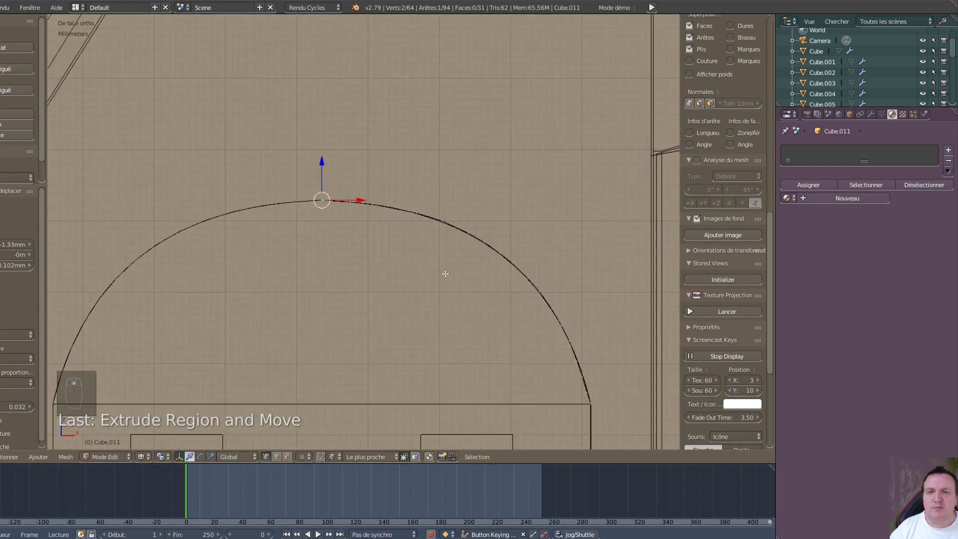
{"action": "mouse_move", "coordinate": [443, 281]}
{"action": "middle_mouse_down", "text": "shift"}
{"action": "mouse_move", "coordinate": [437, 182]}
{"action": "mouse_move", "coordinate": [519, 347]}
{"action": "middle_mouse_up", "text": "shift"}
{"action": "scroll", "coordinate": [436, 205], "scroll_direction": "up", "scroll_amount": 6}
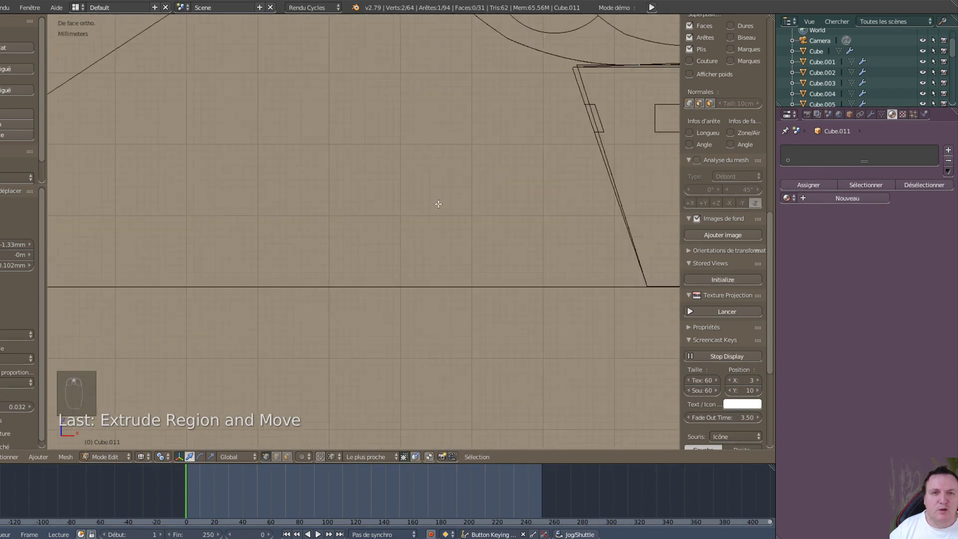
{"action": "scroll", "coordinate": [439, 202], "scroll_direction": "up", "scroll_amount": 1}
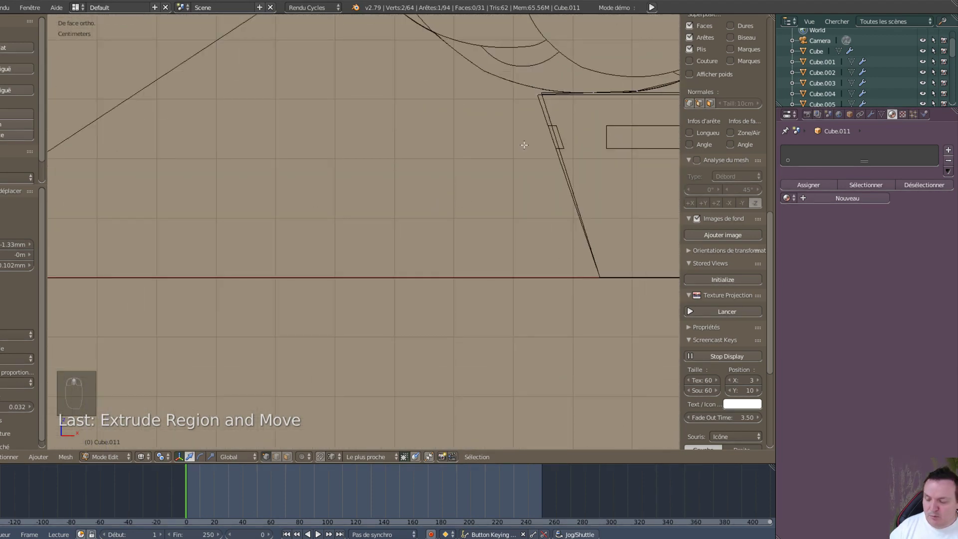
{"action": "key", "text": "a"}
{"action": "key", "text": "c"}
{"action": "left_click", "coordinate": [537, 95]}
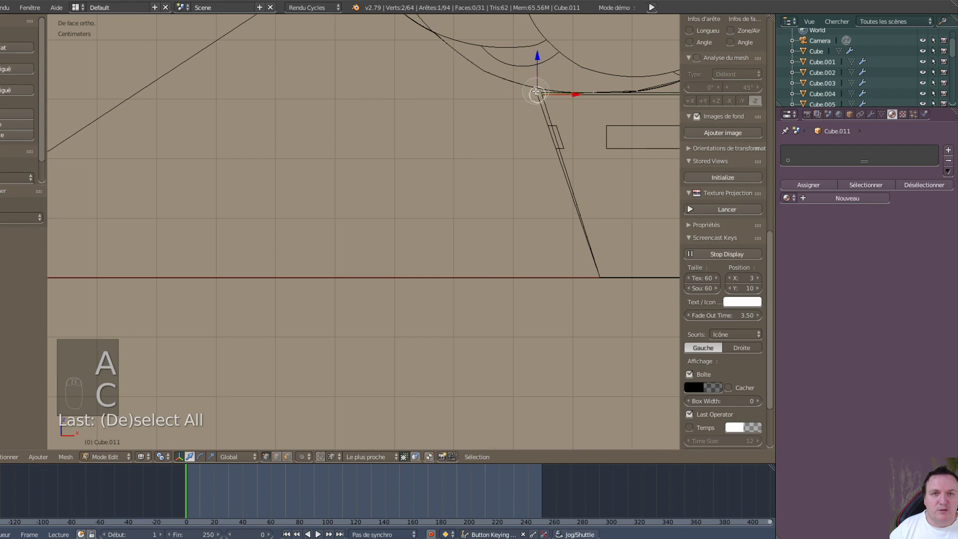
{"action": "right_click", "coordinate": [470, 224]}
- Move the selected lower inner vertices 9.49 mm along X to line them up with the apex of the rounded outline
{"action": "scroll", "coordinate": [470, 223], "scroll_direction": "down", "scroll_amount": 5}
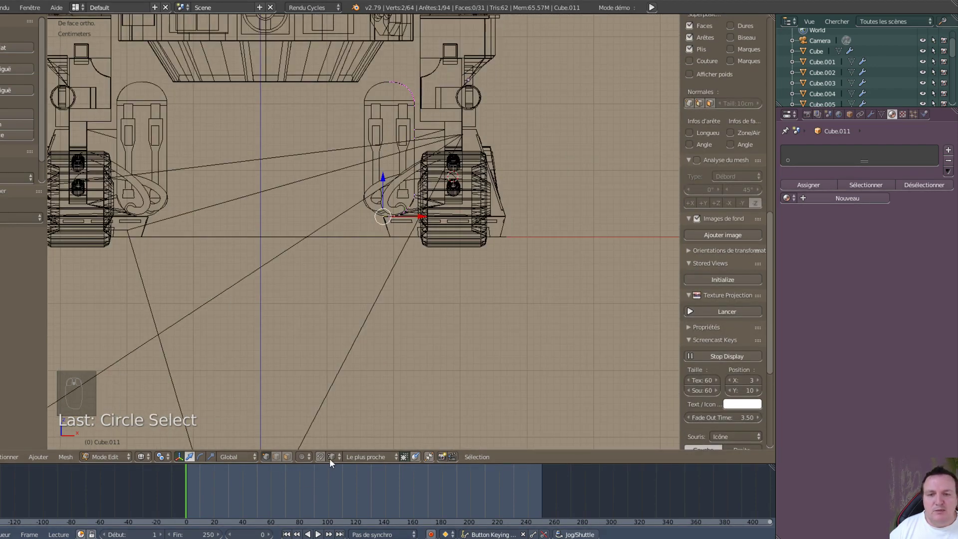
{"action": "scroll", "coordinate": [380, 198], "scroll_direction": "up", "scroll_amount": 3}
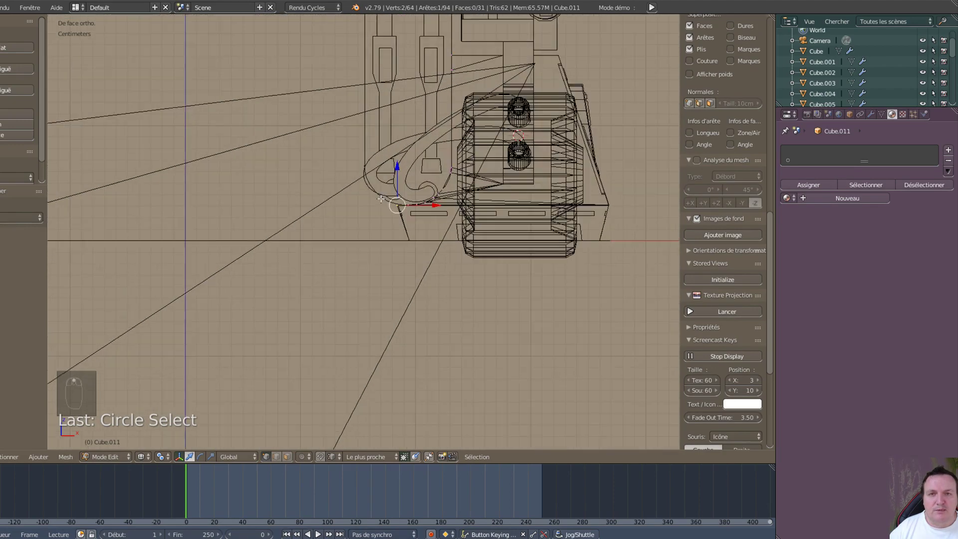
{"action": "middle_click_drag", "start_coordinate": [398, 17], "coordinate": [374, 189], "text": "shift"}
{"action": "scroll", "coordinate": [371, 186], "scroll_direction": "up", "scroll_amount": 2}
{"action": "scroll", "coordinate": [371, 186], "scroll_direction": "up", "scroll_amount": 3}
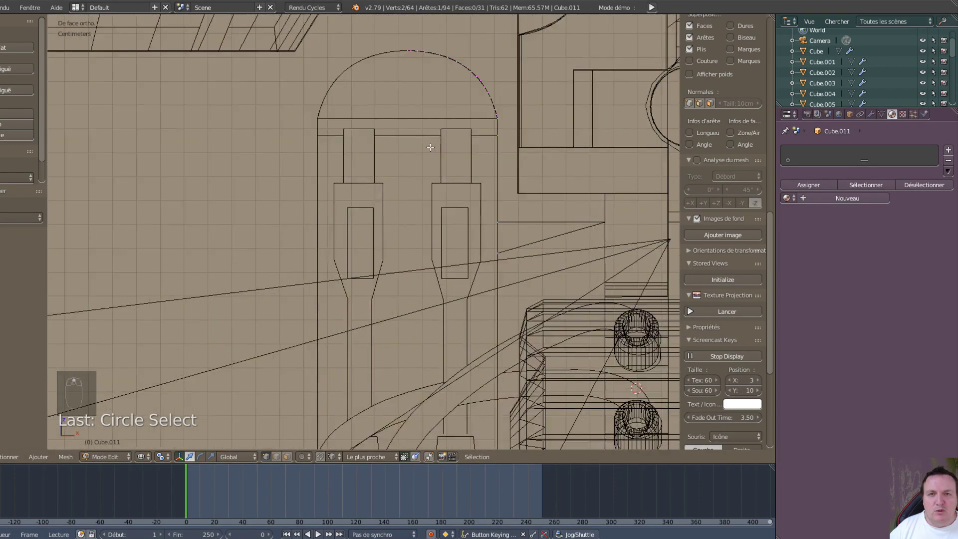
{"action": "middle_click_drag", "start_coordinate": [412, 255], "coordinate": [410, 292], "text": "shift"}
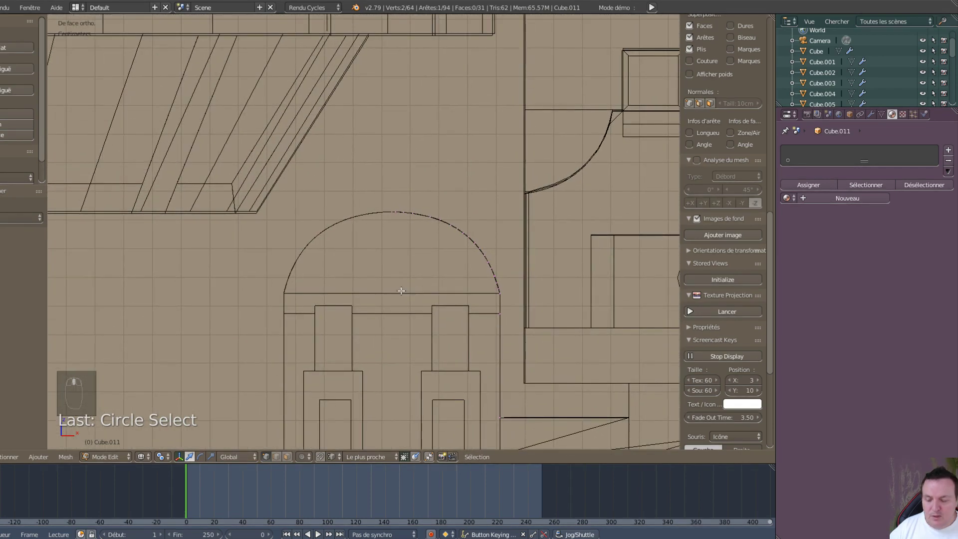
{"action": "key", "text": "g"}
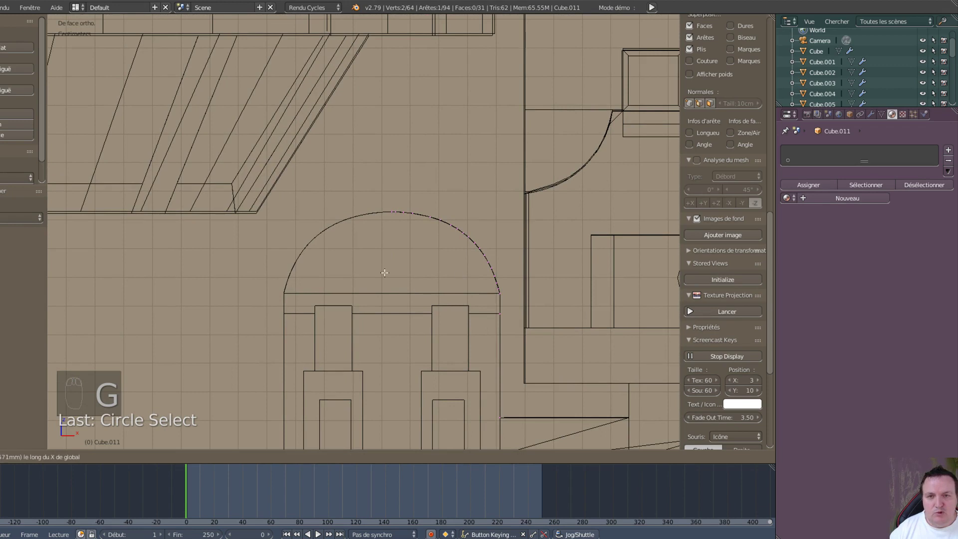
{"action": "left_click", "coordinate": [390, 213]}
- Fine-tune the lower inner vertices by 3.1 µm along X against the exact apex point of the rounded outline
{"action": "scroll", "coordinate": [409, 267], "scroll_direction": "up", "scroll_amount": 5}
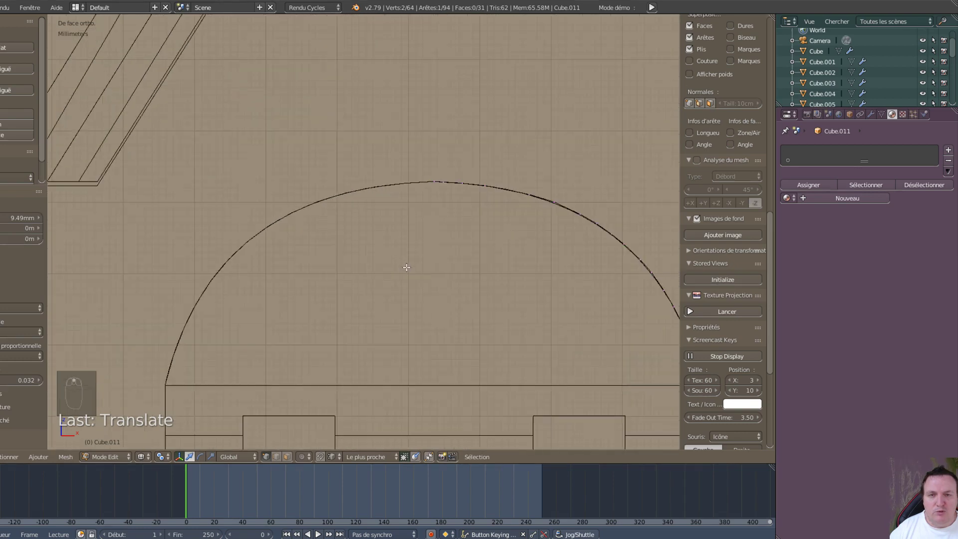
{"action": "middle_click_drag", "start_coordinate": [450, 222], "coordinate": [482, 293], "text": "shift"}
{"action": "scroll", "coordinate": [482, 300], "scroll_direction": "up", "scroll_amount": 1}
{"action": "scroll", "coordinate": [483, 300], "scroll_direction": "up", "scroll_amount": 6}
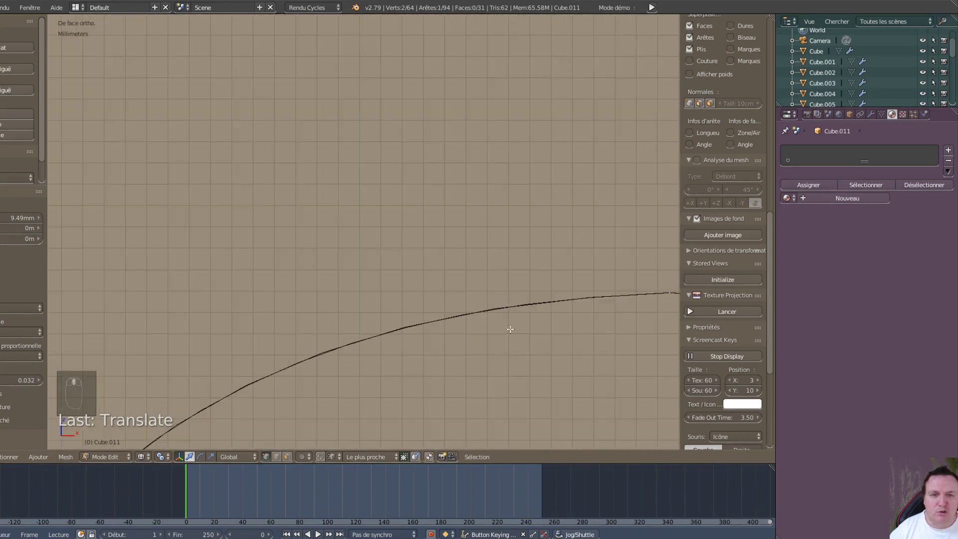
{"action": "middle_click_drag", "start_coordinate": [509, 324], "coordinate": [245, 207], "text": "shift"}
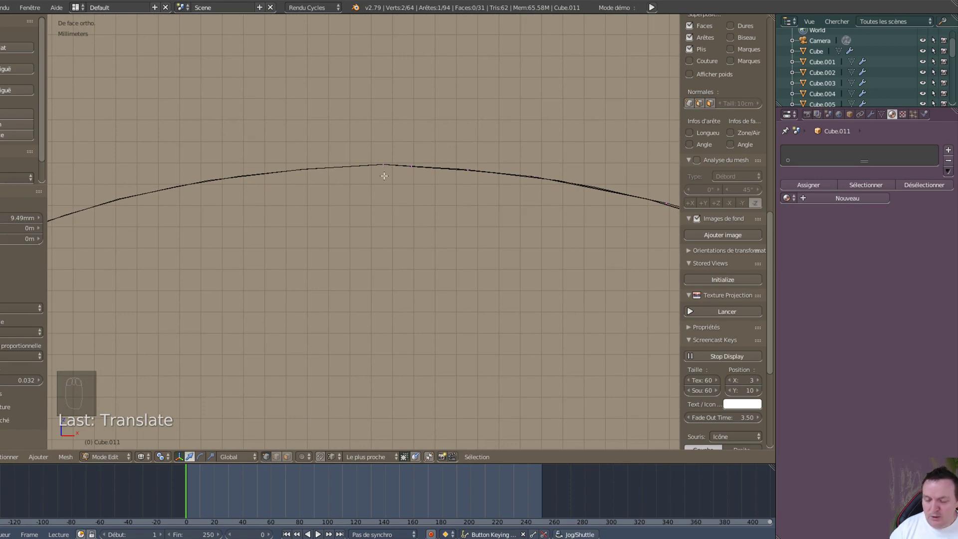
{"action": "key", "text": "g"}
{"action": "key", "text": "x"}
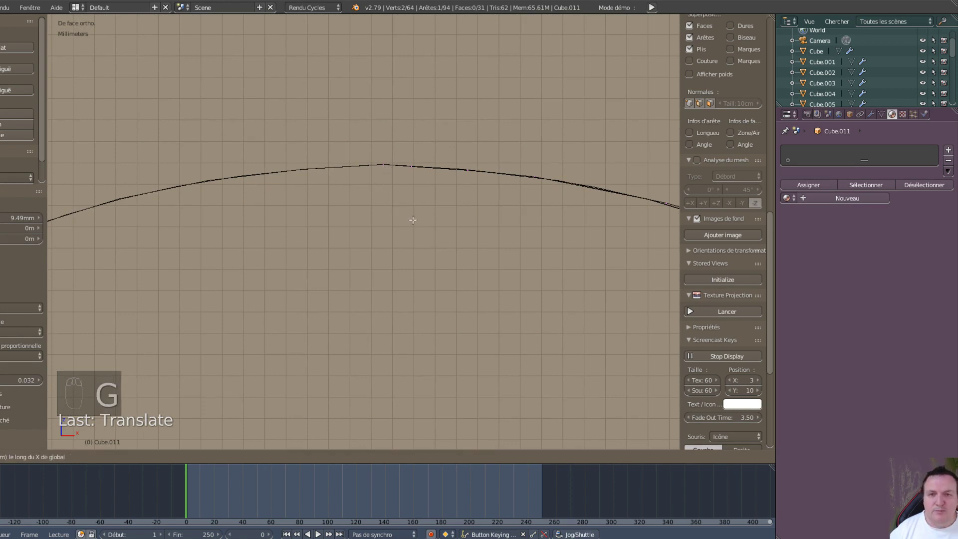
{"action": "left_click", "coordinate": [386, 166]}
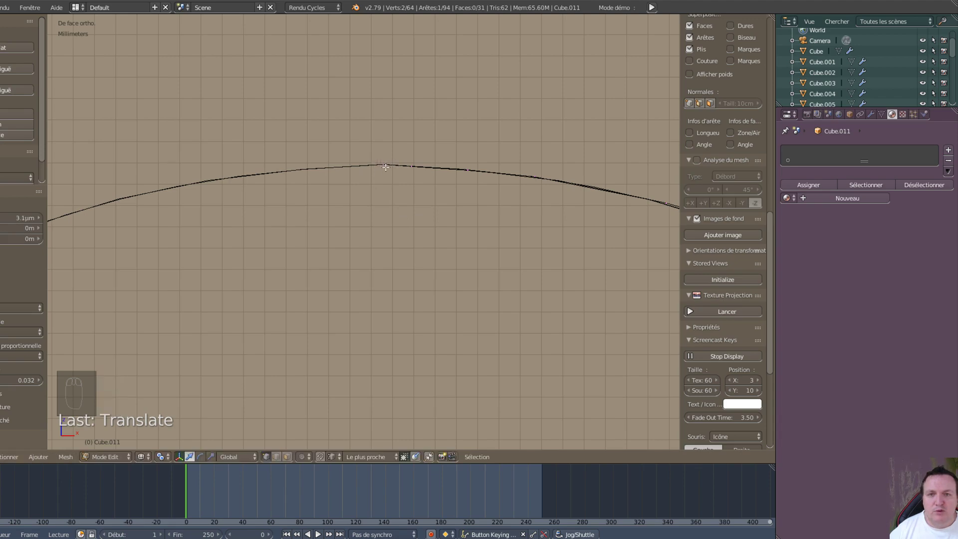
- Examine how the panel's lower inner vertices line up with the rounded outline's apex in the front view
{"action": "scroll", "coordinate": [384, 199], "scroll_direction": "down", "scroll_amount": 3}
{"action": "scroll", "coordinate": [390, 244], "scroll_direction": "down", "scroll_amount": 10}
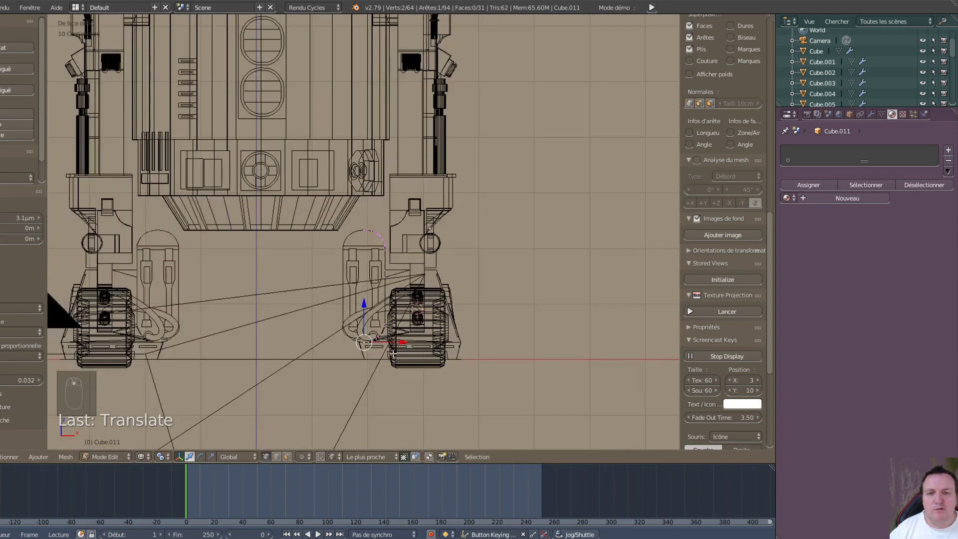
{"action": "scroll", "coordinate": [386, 371], "scroll_direction": "up", "scroll_amount": 5}
{"action": "scroll", "coordinate": [384, 379], "scroll_direction": "up", "scroll_amount": 6}
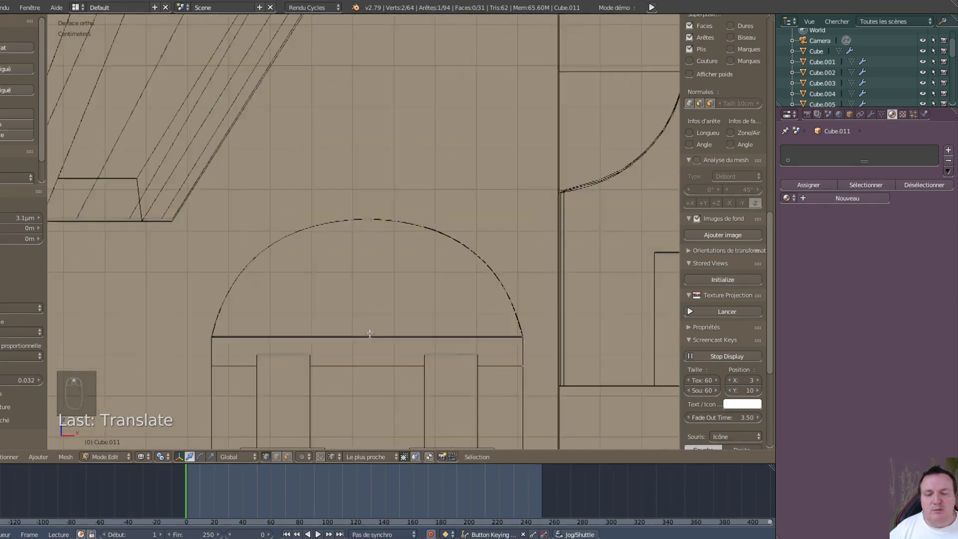
{"action": "scroll", "coordinate": [350, 249], "scroll_direction": "down", "scroll_amount": 5}
{"action": "scroll", "coordinate": [353, 337], "scroll_direction": "down", "scroll_amount": 3}
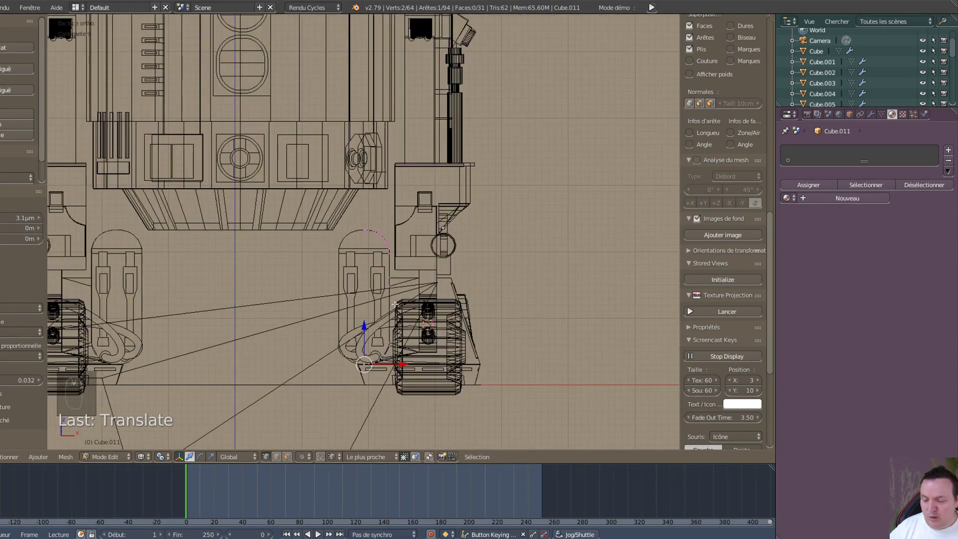
{"action": "key", "text": "Tab"}
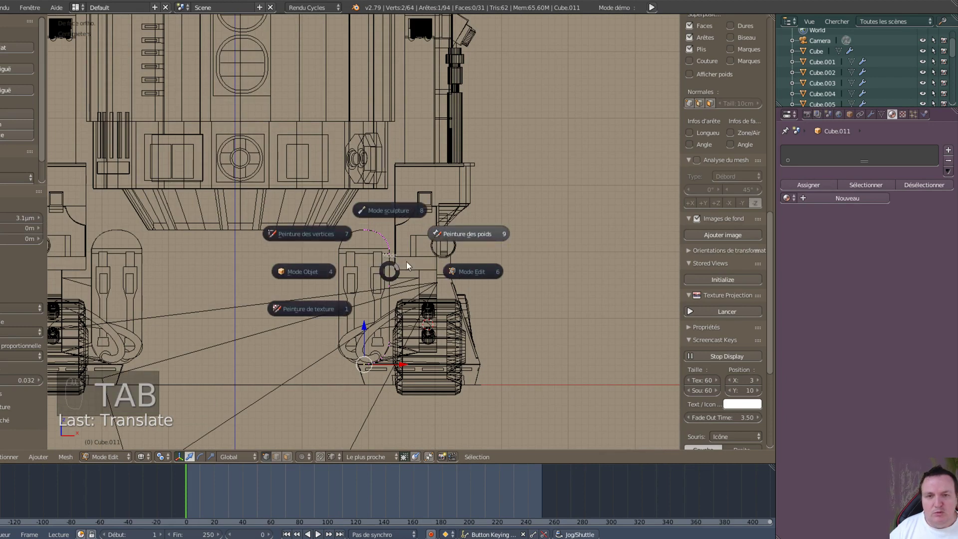
{"action": "left_click", "coordinate": [468, 274]}
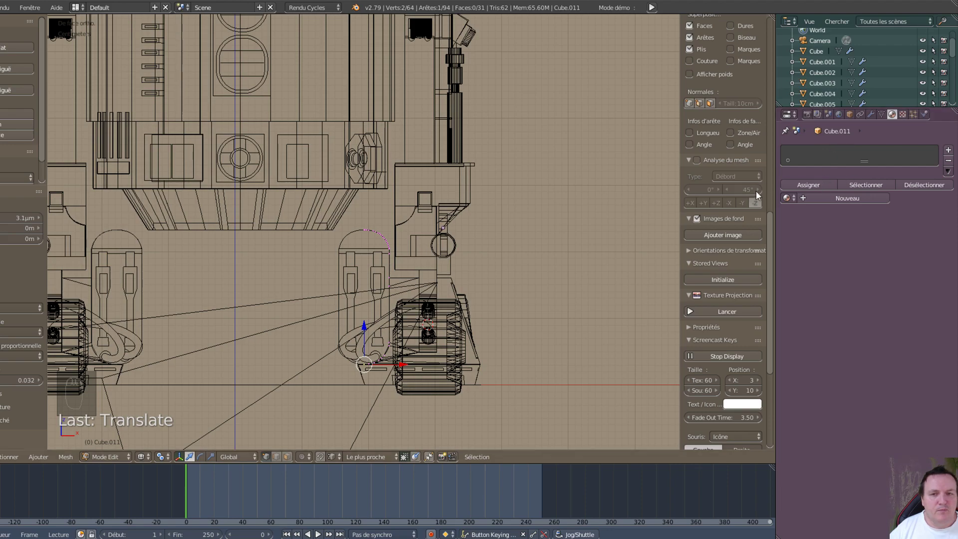
- Add the two apex vertices of the rounded outline to the selection and snap the 3D cursor to the four selected vertices
{"action": "scroll", "coordinate": [334, 246], "scroll_direction": "up", "scroll_amount": 9}
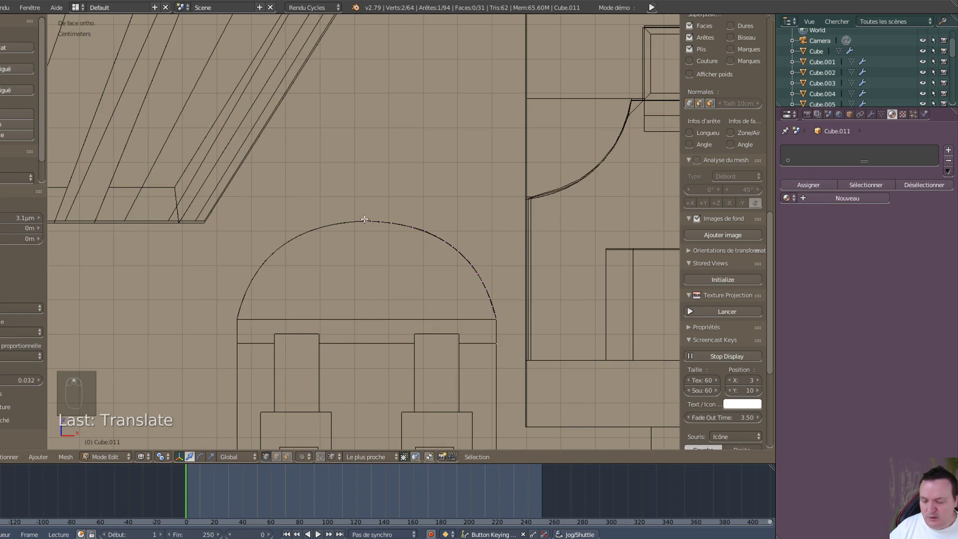
{"action": "key", "text": "c"}
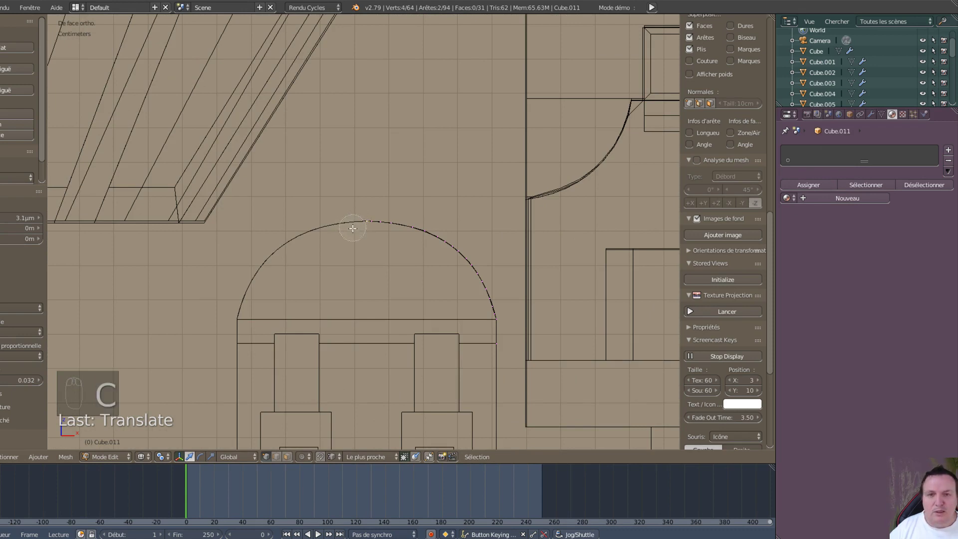
{"action": "right_click", "coordinate": [352, 228]}
{"action": "left_click", "coordinate": [39, 456]}
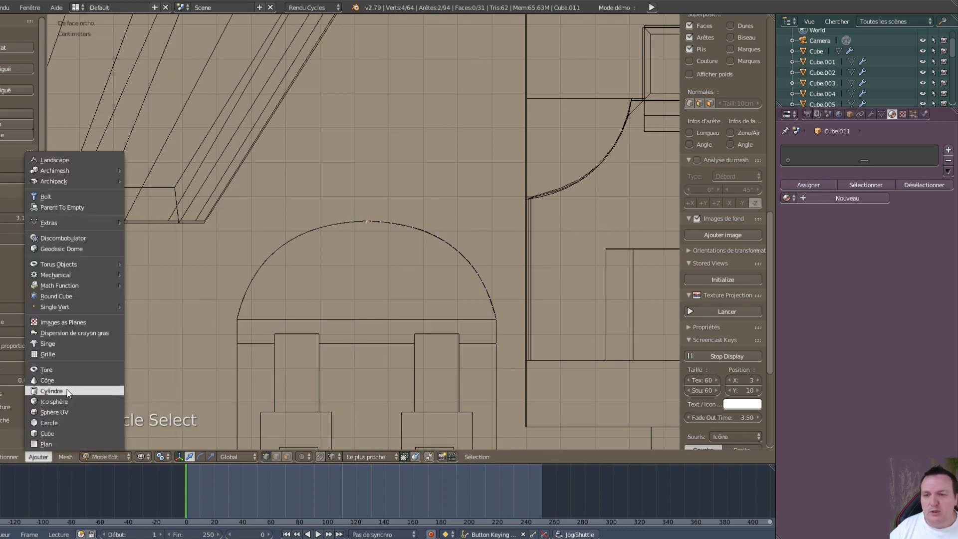
{"action": "mouse_move", "coordinate": [64, 455]}
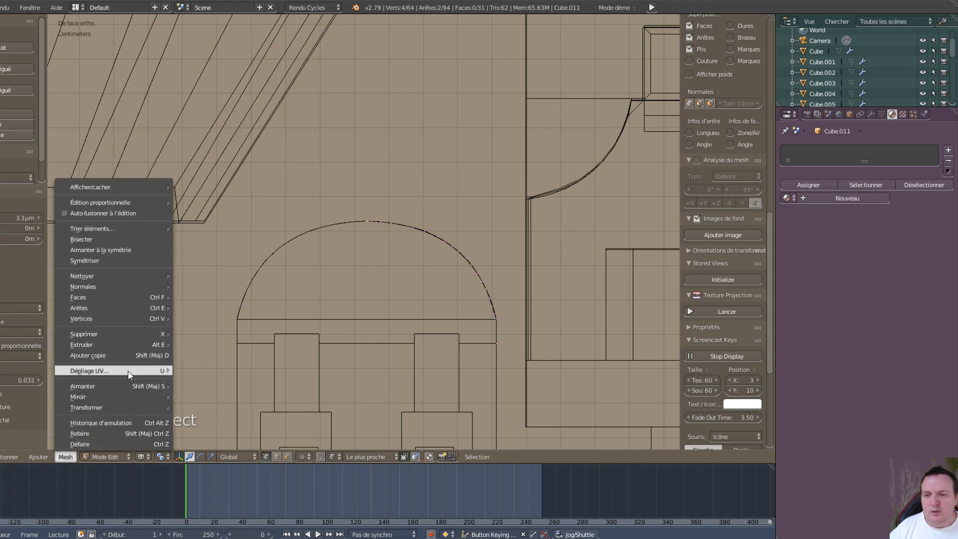
{"action": "mouse_move", "coordinate": [144, 386]}
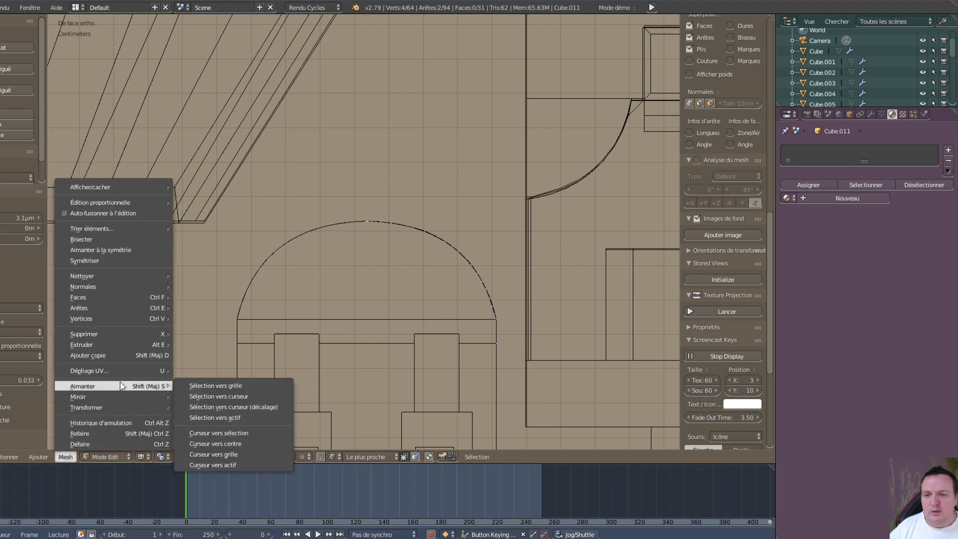
{"action": "left_click", "coordinate": [243, 434]}
- Set the transform pivot point to the 3D cursor
{"action": "scroll", "coordinate": [228, 425], "scroll_direction": "down", "scroll_amount": 5}
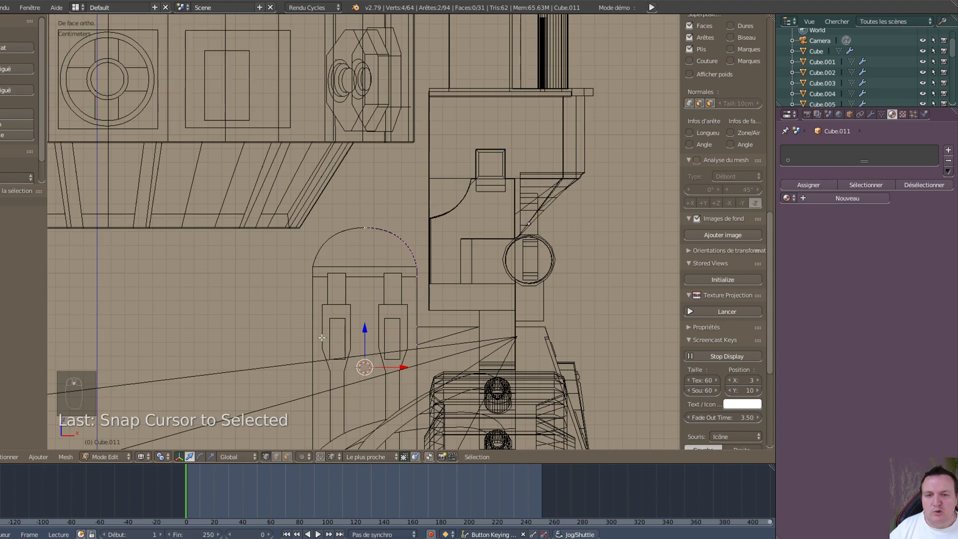
{"action": "left_click", "coordinate": [161, 458]}
{"action": "left_click", "coordinate": [210, 431]}
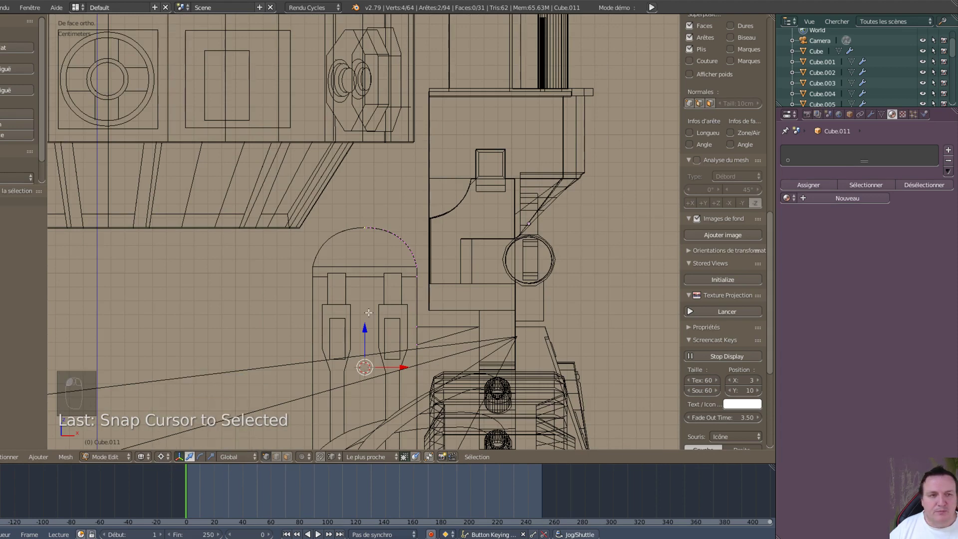
{"action": "scroll", "coordinate": [216, 394], "scroll_direction": "down", "scroll_amount": 2}
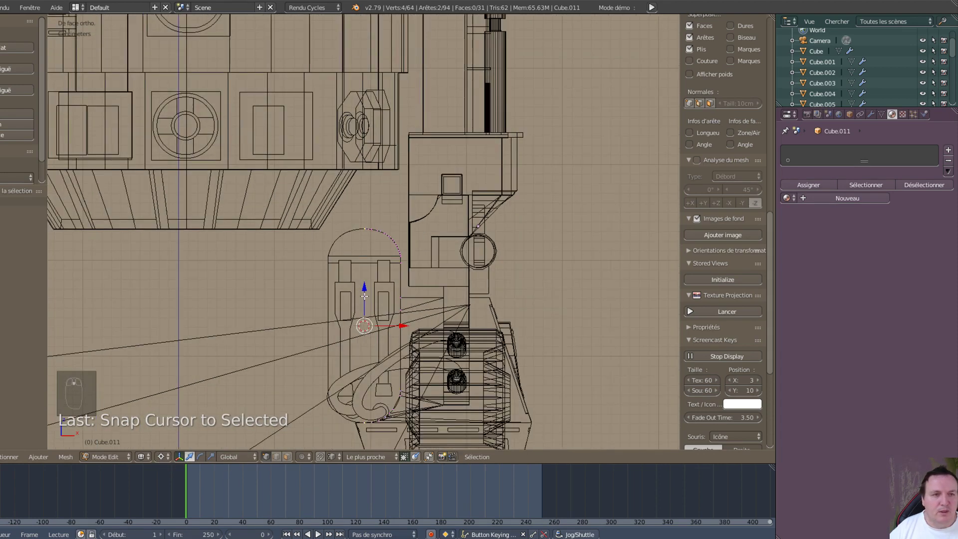
- Try adding a second Mirror modifier on the X axis to the foot's side panel object
{"action": "left_click", "coordinate": [871, 115]}
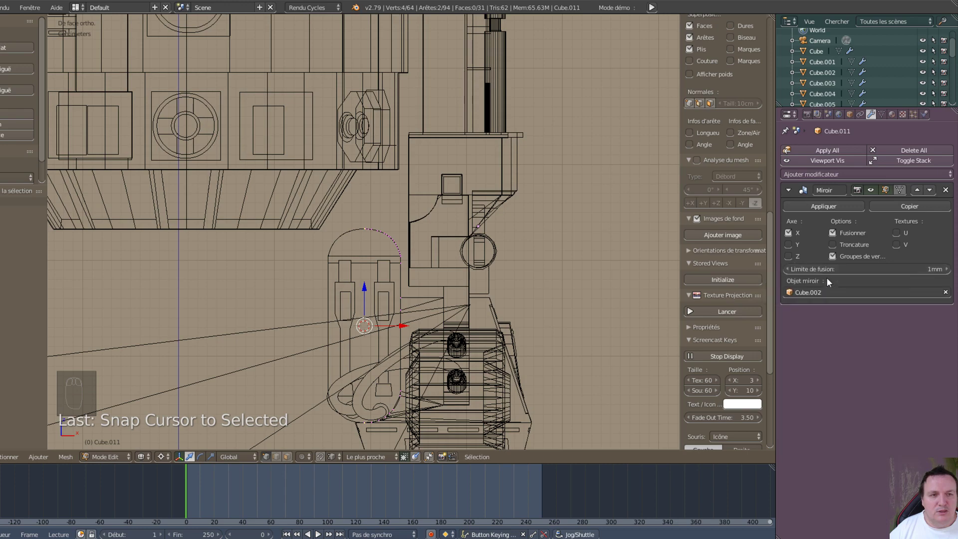
{"action": "scroll", "coordinate": [363, 298], "scroll_direction": "down", "scroll_amount": 5}
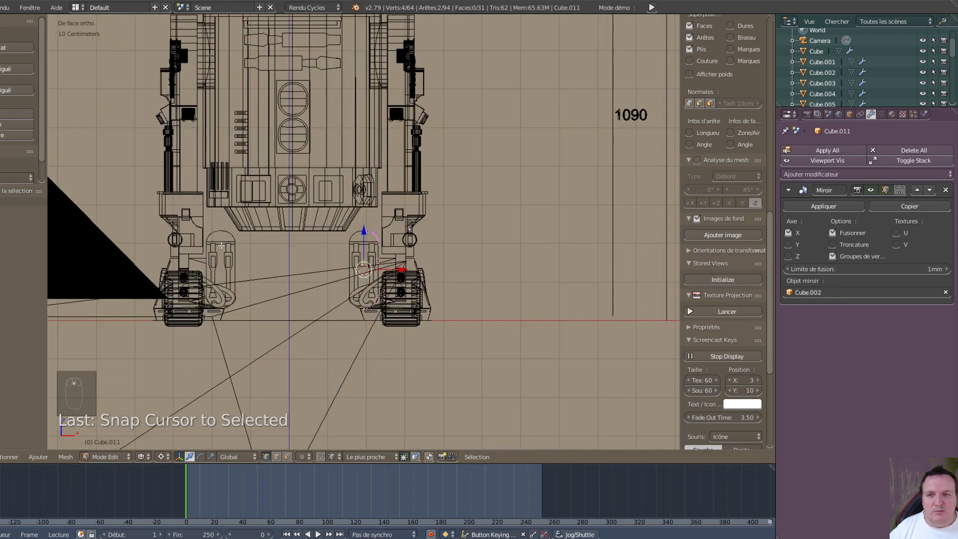
{"action": "scroll", "coordinate": [419, 329], "scroll_direction": "up", "scroll_amount": 1}
{"action": "scroll", "coordinate": [419, 329], "scroll_direction": "up", "scroll_amount": 3}
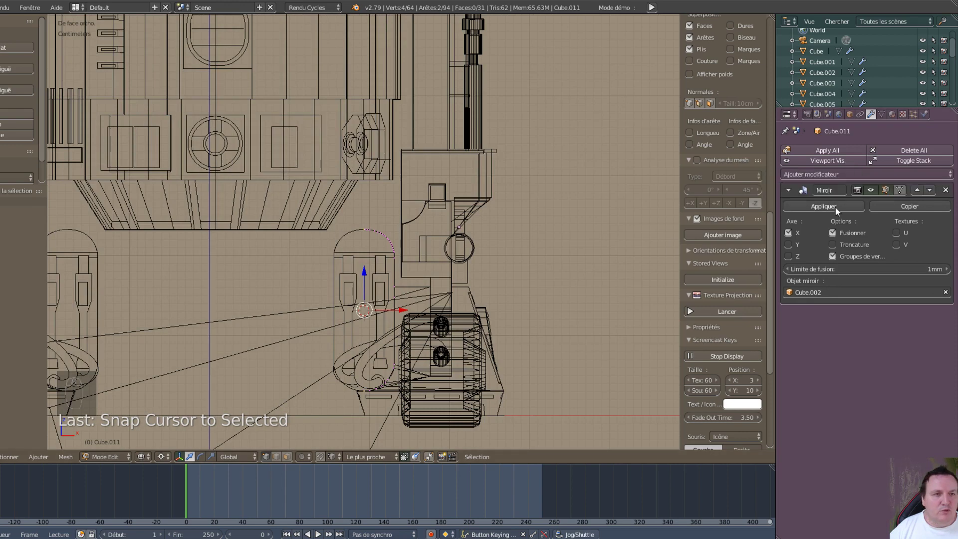
{"action": "left_click", "coordinate": [832, 174]}
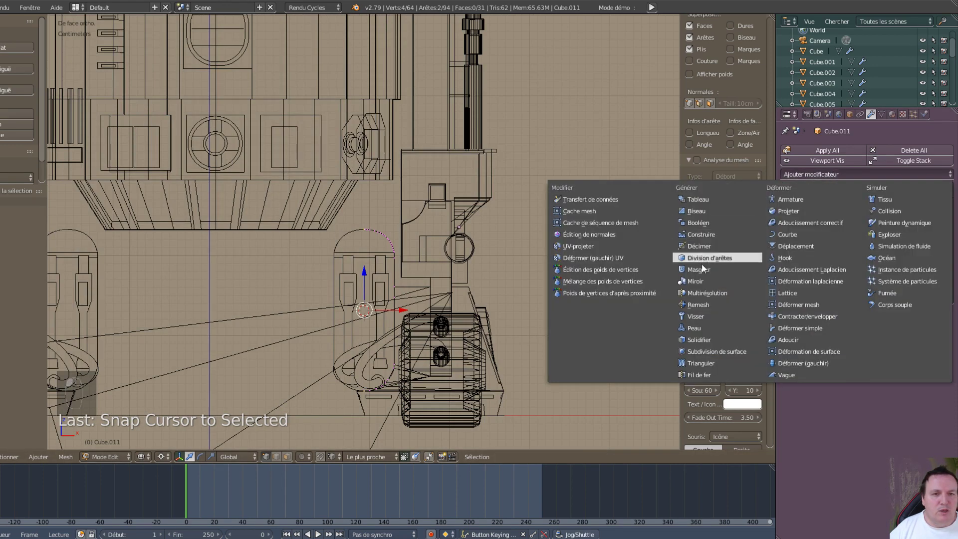
{"action": "left_click", "coordinate": [697, 282]}
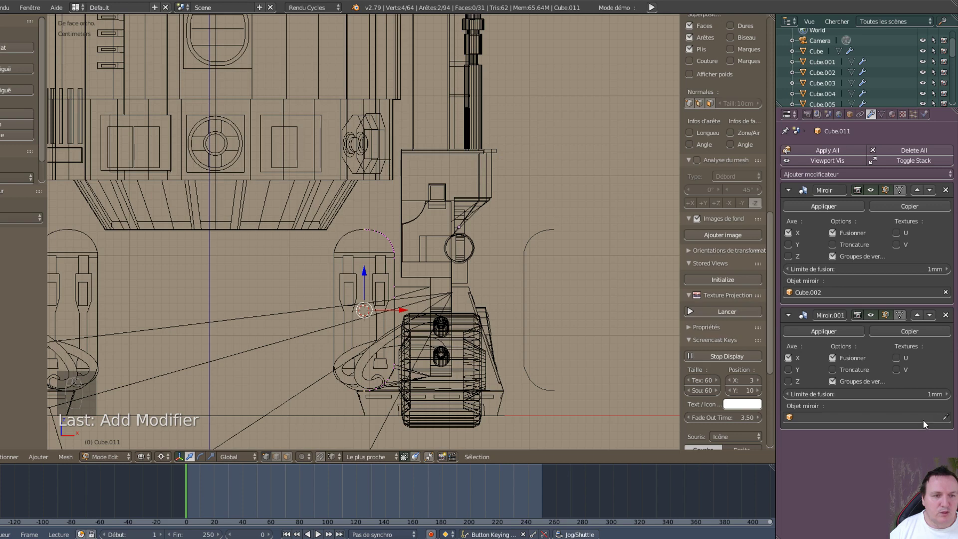
{"action": "scroll", "coordinate": [542, 325], "scroll_direction": "down", "scroll_amount": 3}
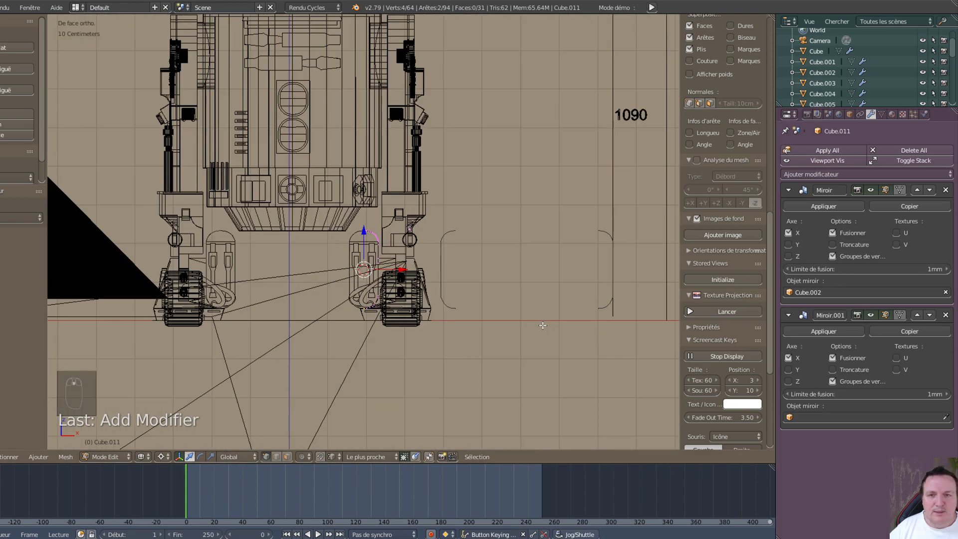
{"action": "scroll", "coordinate": [553, 282], "scroll_direction": "down", "scroll_amount": 2}
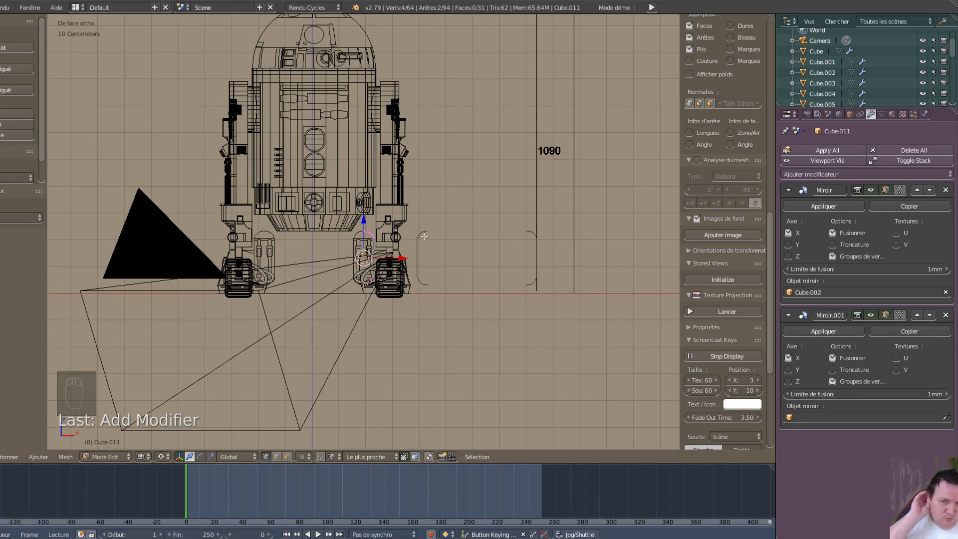
- Try to pick a mirror object for the second Mirror modifier from the scene, and remove that modifier
{"action": "left_click", "coordinate": [946, 418]}
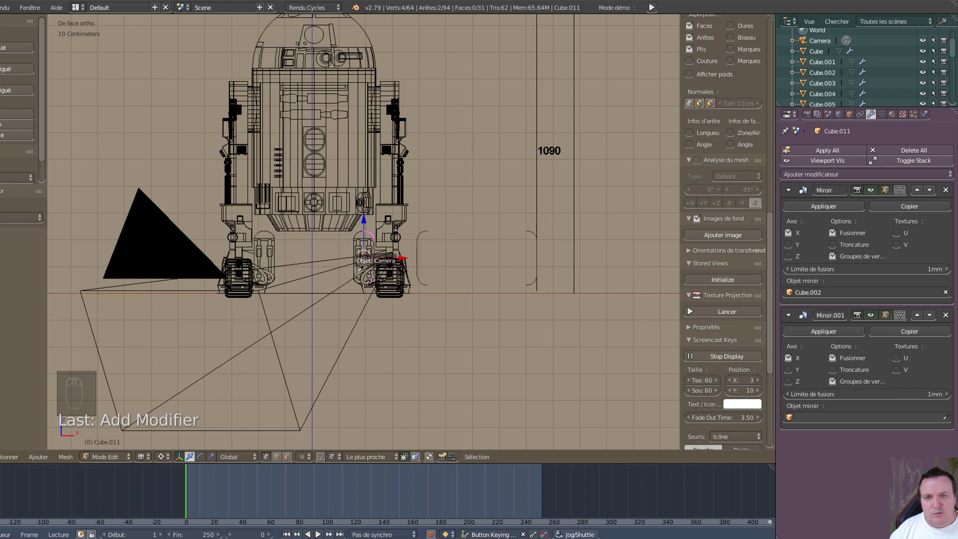
{"action": "scroll", "coordinate": [367, 300], "scroll_direction": "up", "scroll_amount": 4}
{"action": "scroll", "coordinate": [367, 302], "scroll_direction": "up", "scroll_amount": 5}
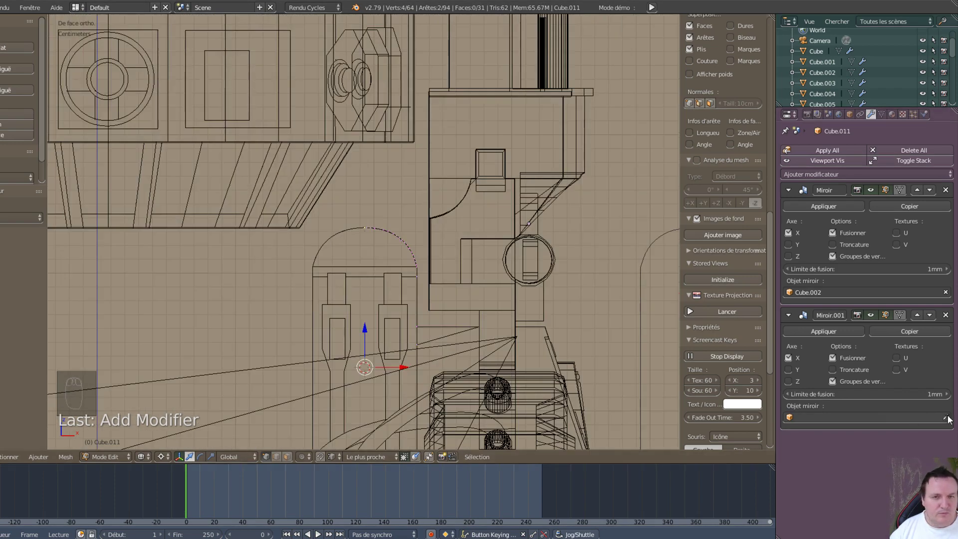
{"action": "scroll", "coordinate": [350, 338], "scroll_direction": "down", "scroll_amount": 4}
{"action": "scroll", "coordinate": [350, 337], "scroll_direction": "up", "scroll_amount": 3}
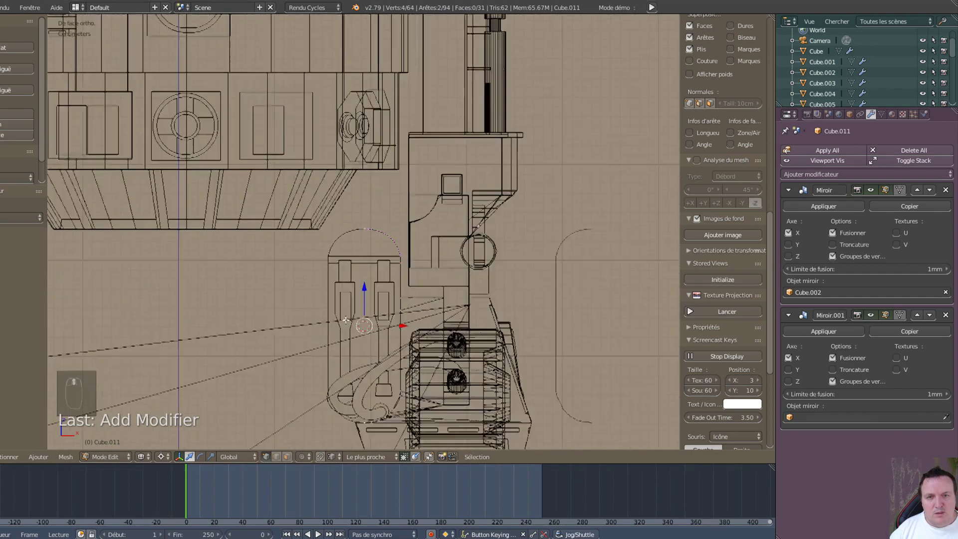
{"action": "scroll", "coordinate": [344, 320], "scroll_direction": "down", "scroll_amount": 4}
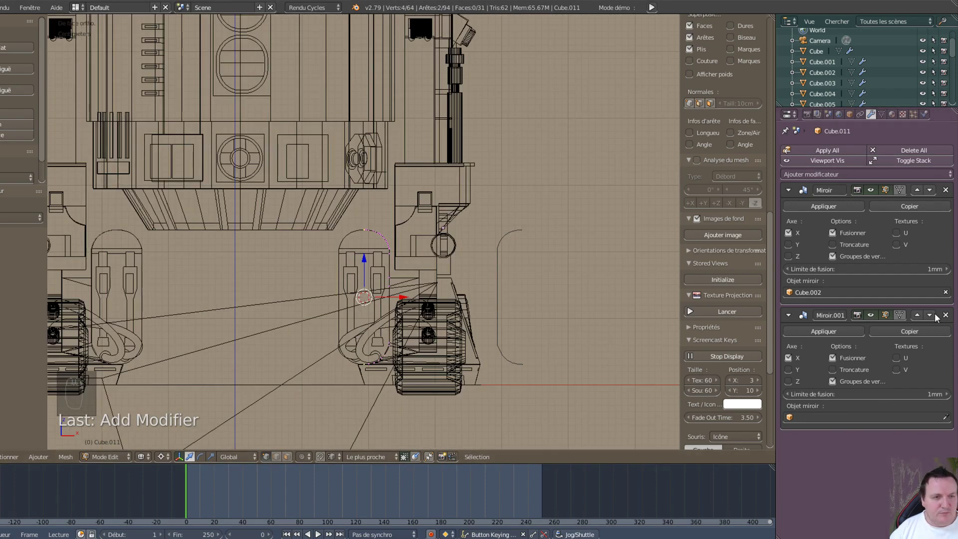
{"action": "scroll", "coordinate": [733, 294], "scroll_direction": "down", "scroll_amount": 3}
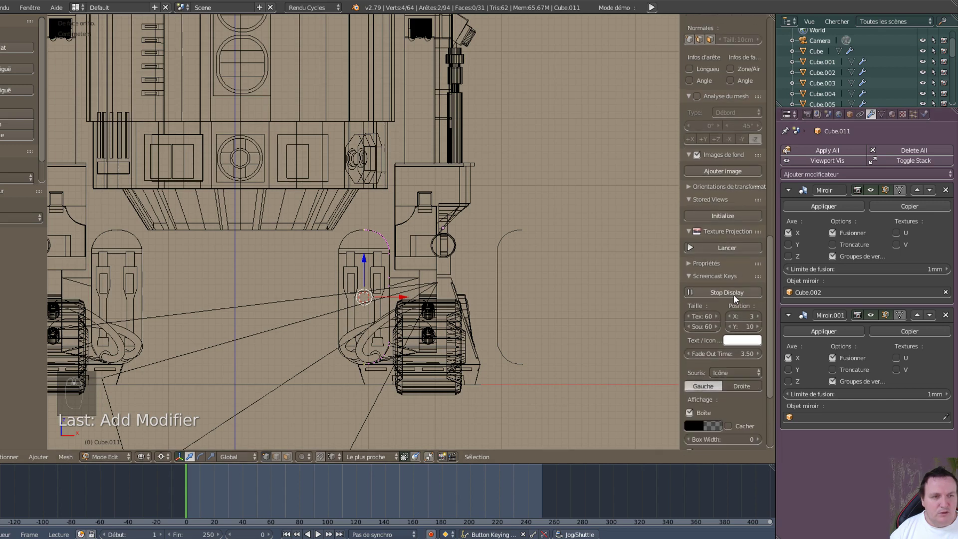
{"action": "scroll", "coordinate": [457, 273], "scroll_direction": "down", "scroll_amount": 2}
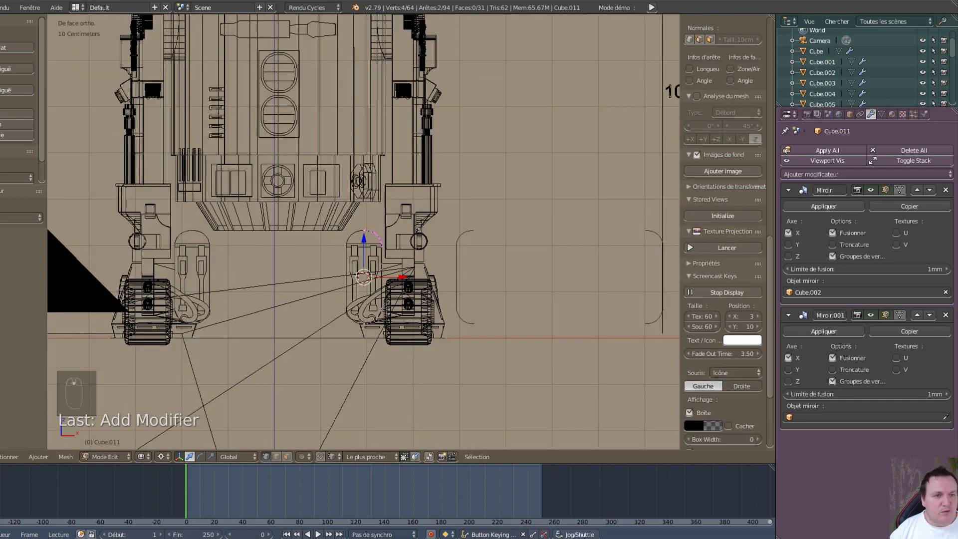
{"action": "left_click", "coordinate": [945, 315]}
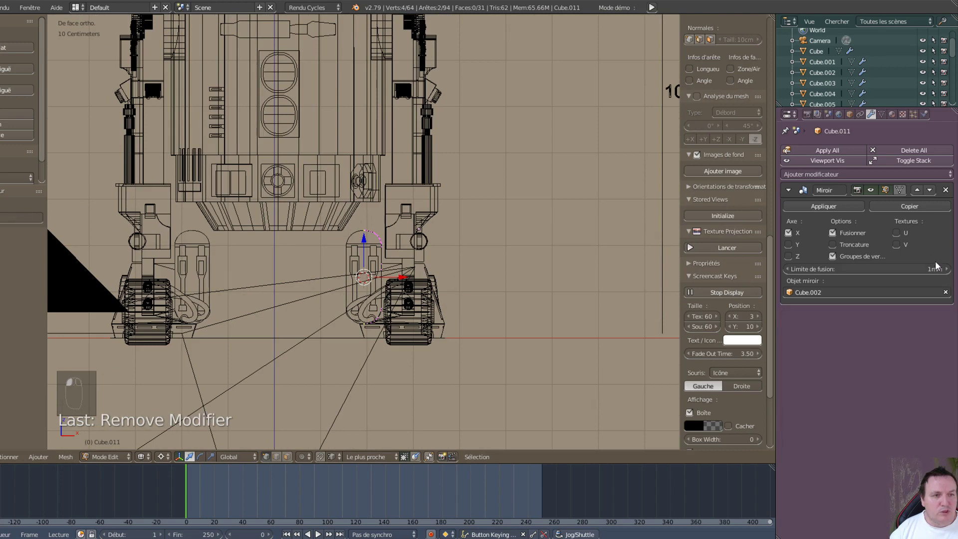
- Remove the original Mirror modifier from the panel and fill a face between the four selected apex and lower inner vertices
{"action": "left_click", "coordinate": [946, 190]}
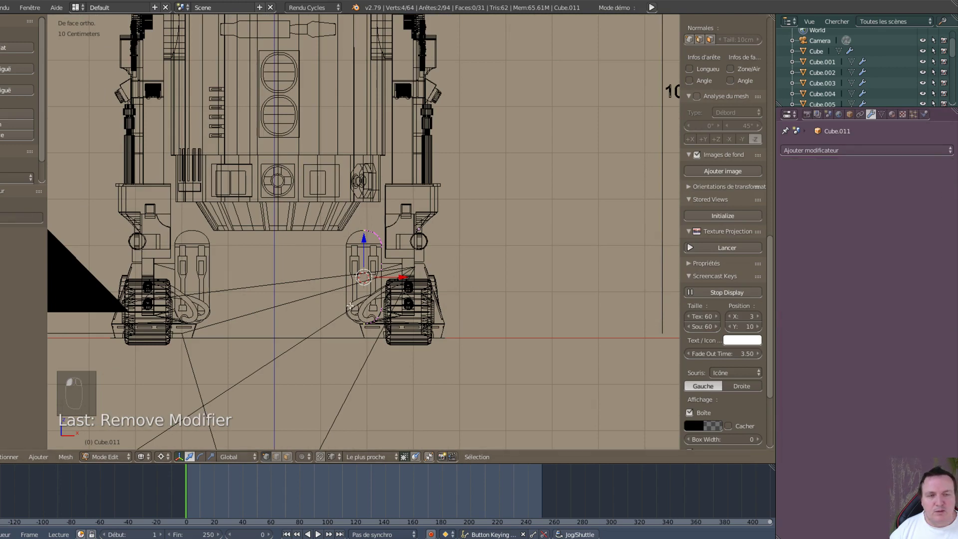
{"action": "scroll", "coordinate": [416, 344], "scroll_direction": "up", "scroll_amount": 4}
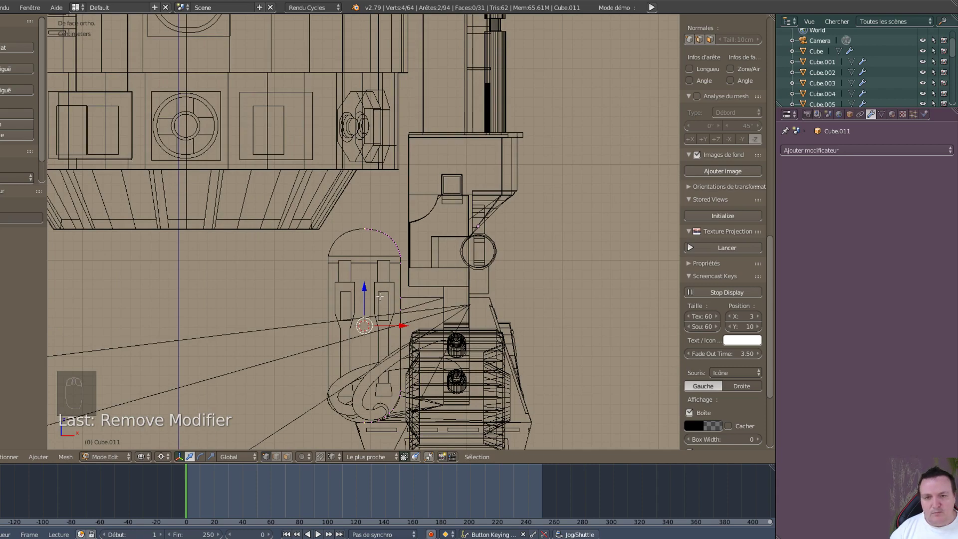
{"action": "key", "text": "f"}
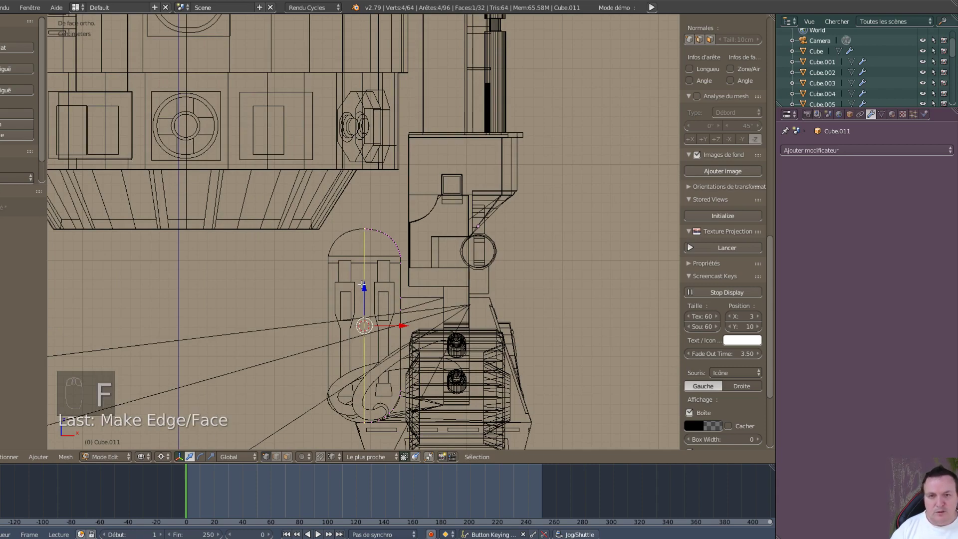
- Separate the selected new inner face from the panel mesh into its own object
{"action": "middle_click_drag", "start_coordinate": [380, 339], "coordinate": [400, 346]}
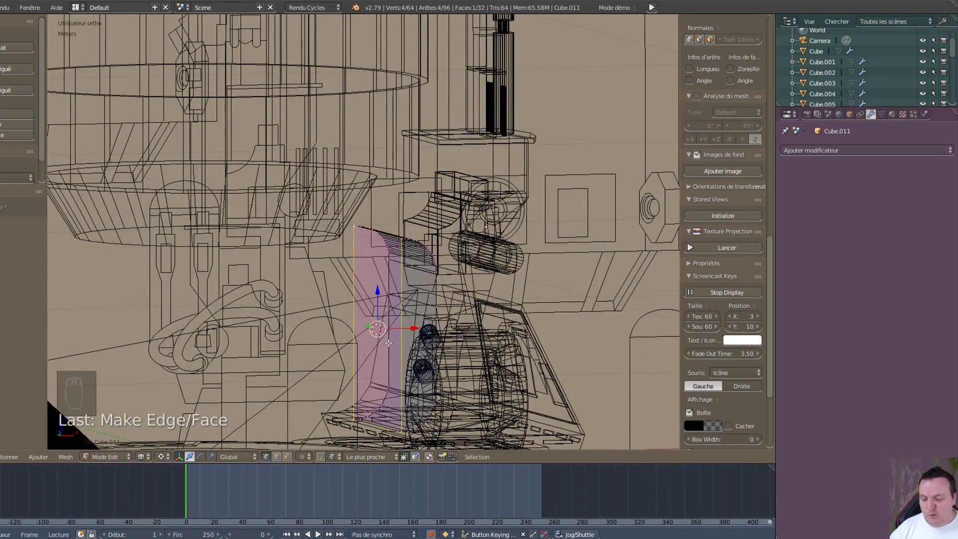
{"action": "key", "text": "p"}
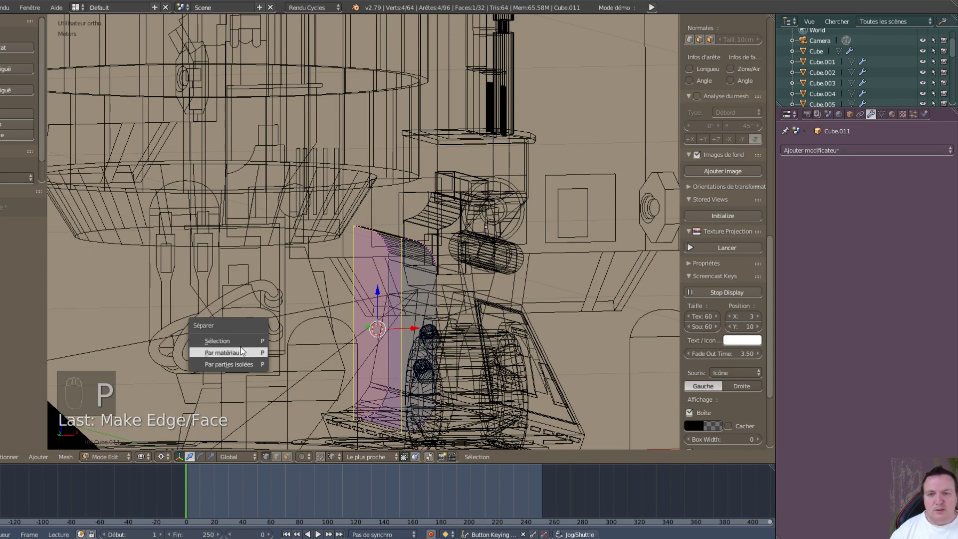
{"action": "left_click", "coordinate": [239, 341]}
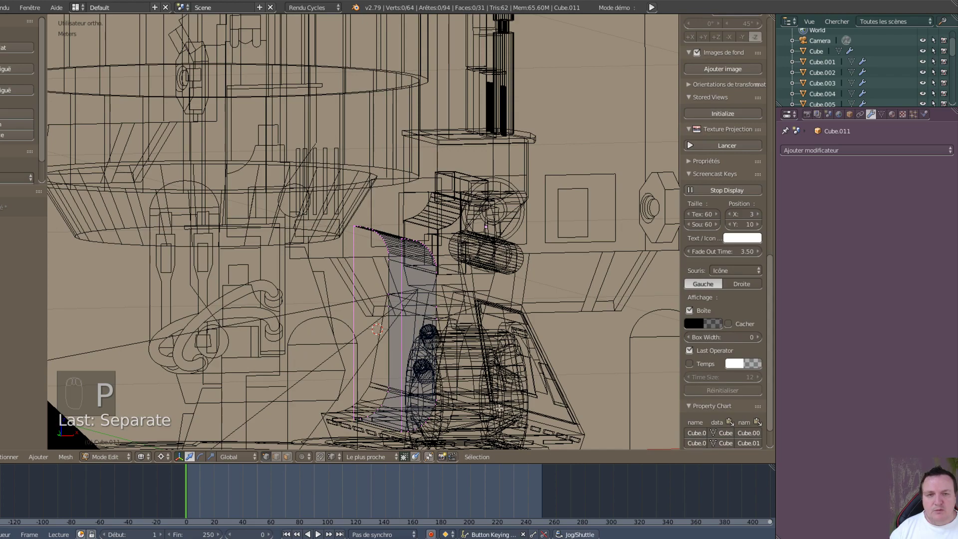
- Return to object mode, select the separated inner face of the foot panel, and rename it "mirroir"
{"action": "middle_click_drag", "start_coordinate": [512, 381], "coordinate": [424, 295]}
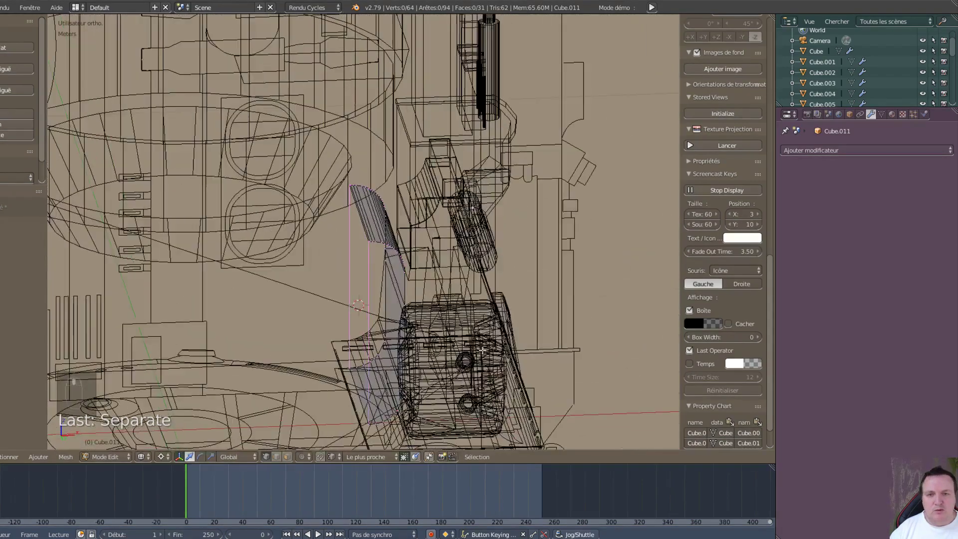
{"action": "key", "text": "Tab"}
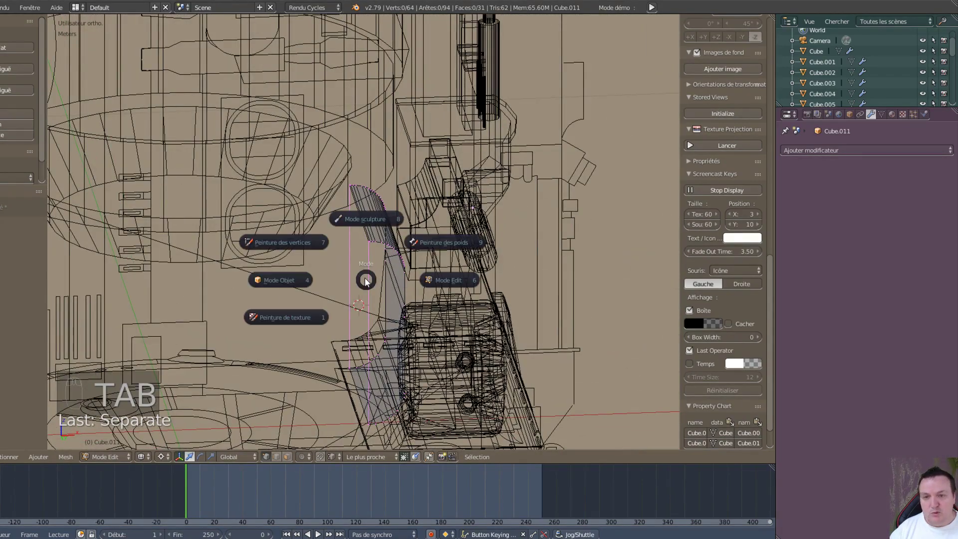
{"action": "left_click", "coordinate": [270, 284]}
{"action": "right_click", "coordinate": [363, 272]}
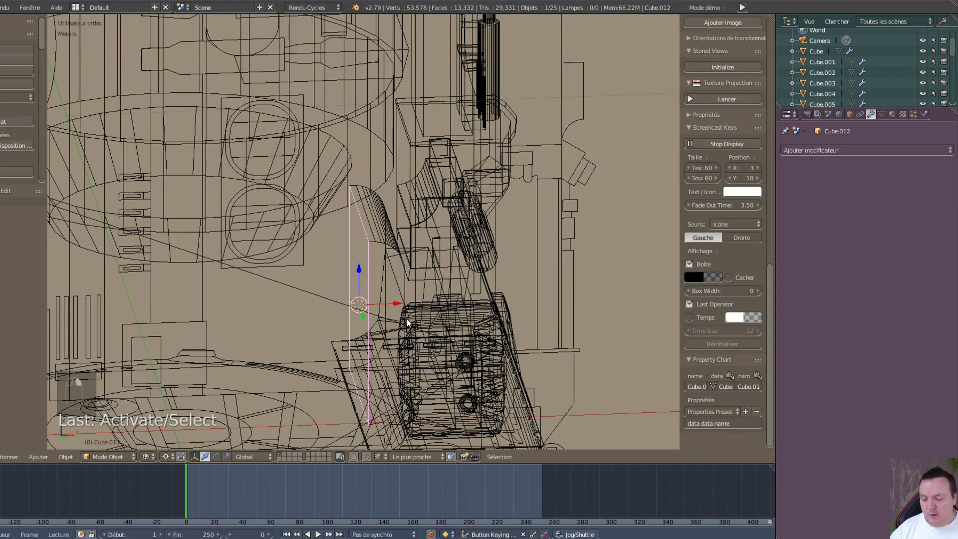
{"action": "left_click", "coordinate": [849, 115]}
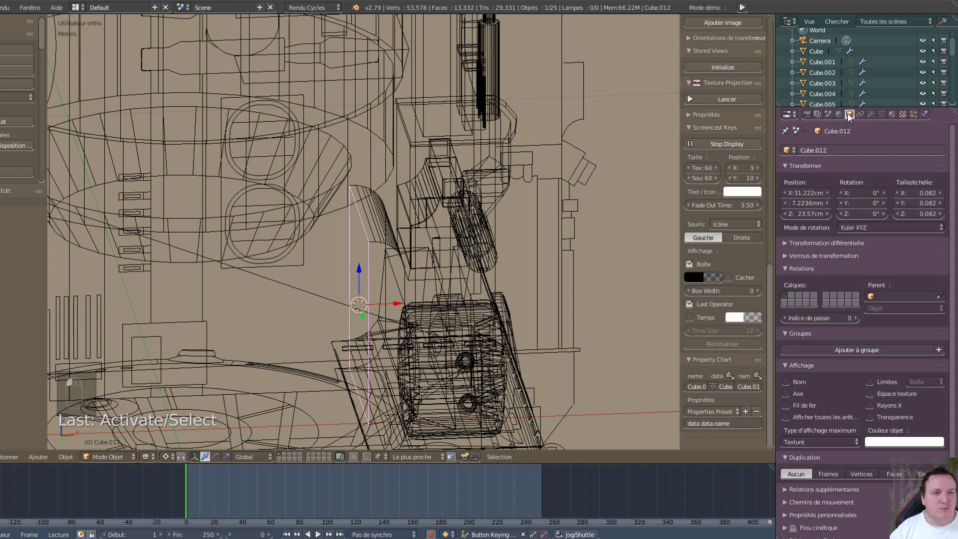
{"action": "left_click", "coordinate": [848, 150]}
{"action": "type", "text": "m"}
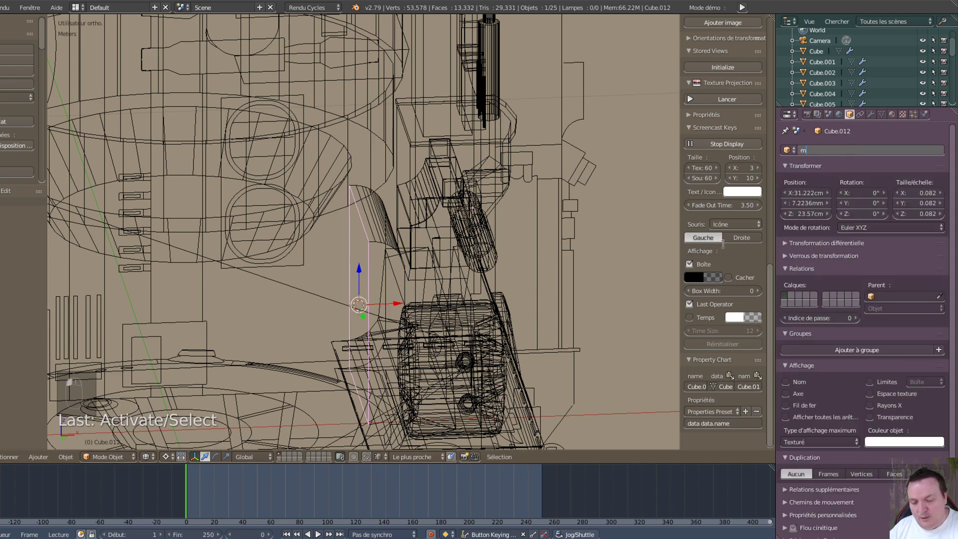
{"action": "type", "text": "irroir"}
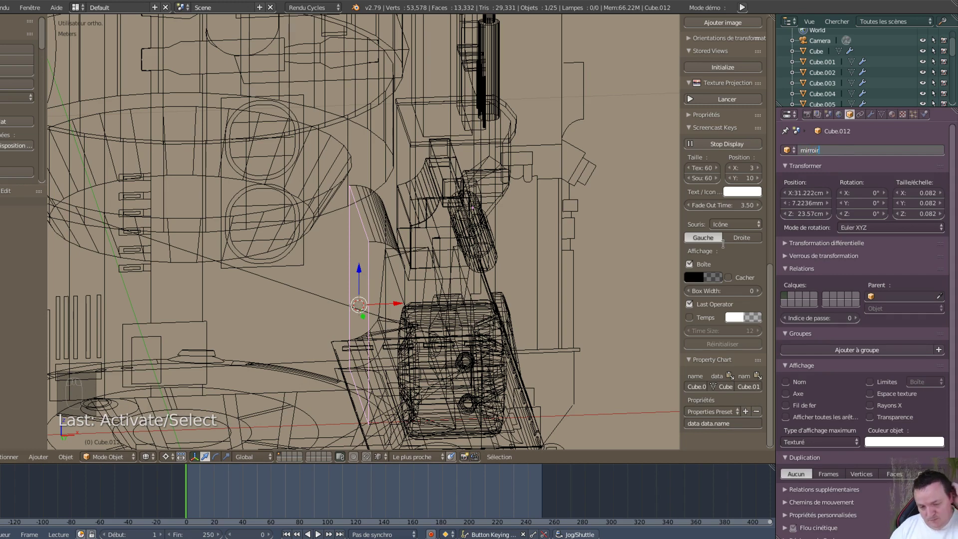
{"action": "key", "text": "Return"}
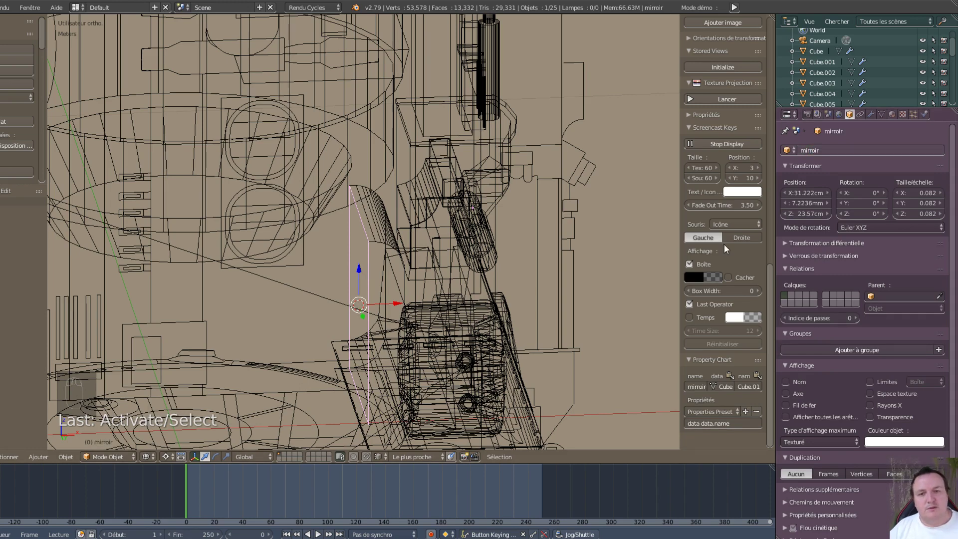
- Add a Mirror modifier to the curved side panel Cube.011 and pick the mirroir face as its mirror object
{"action": "right_click", "coordinate": [383, 234]}
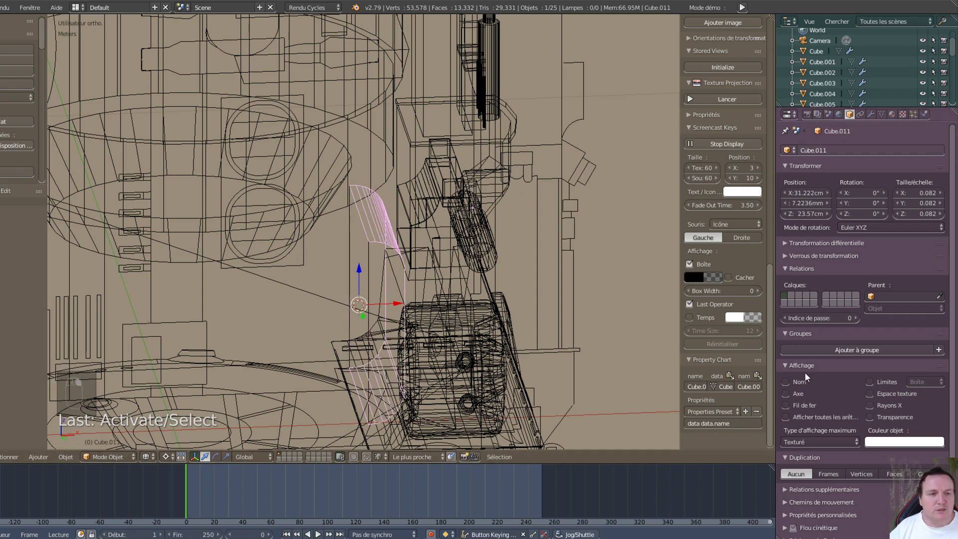
{"action": "left_click", "coordinate": [871, 114]}
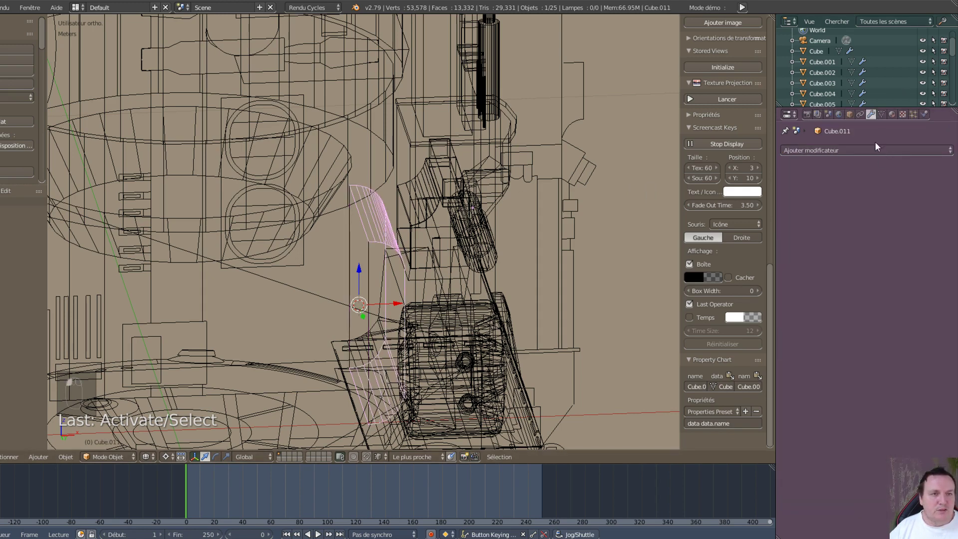
{"action": "left_click", "coordinate": [856, 148]}
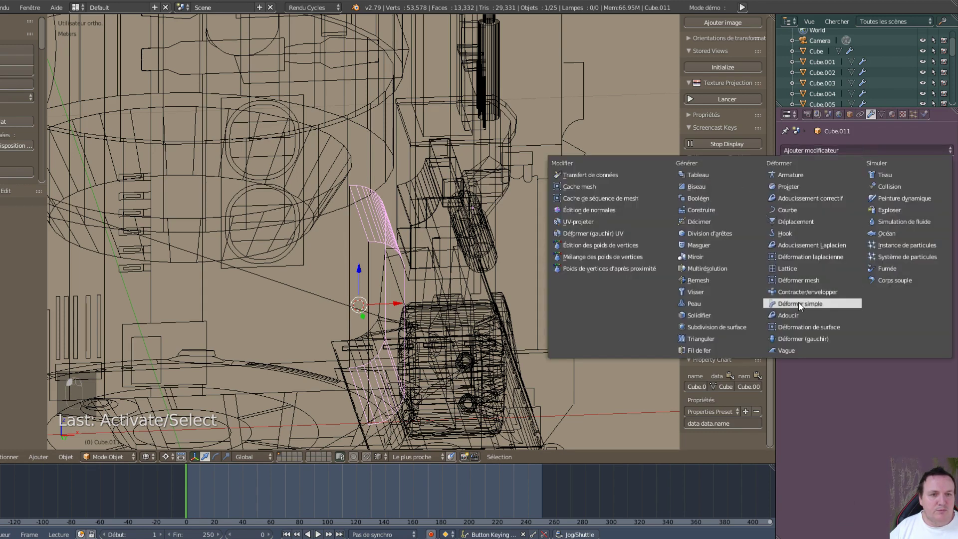
{"action": "left_click", "coordinate": [709, 257]}
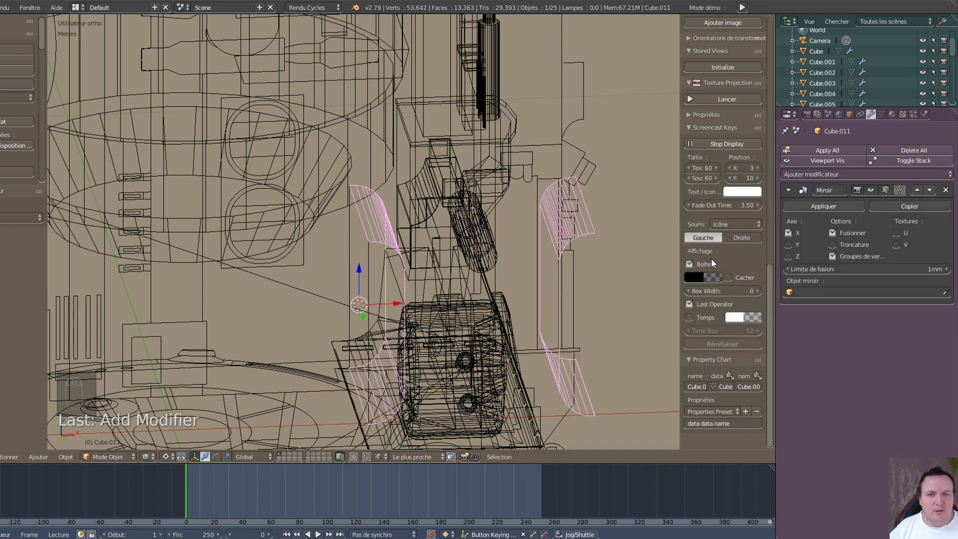
{"action": "left_click", "coordinate": [945, 292]}
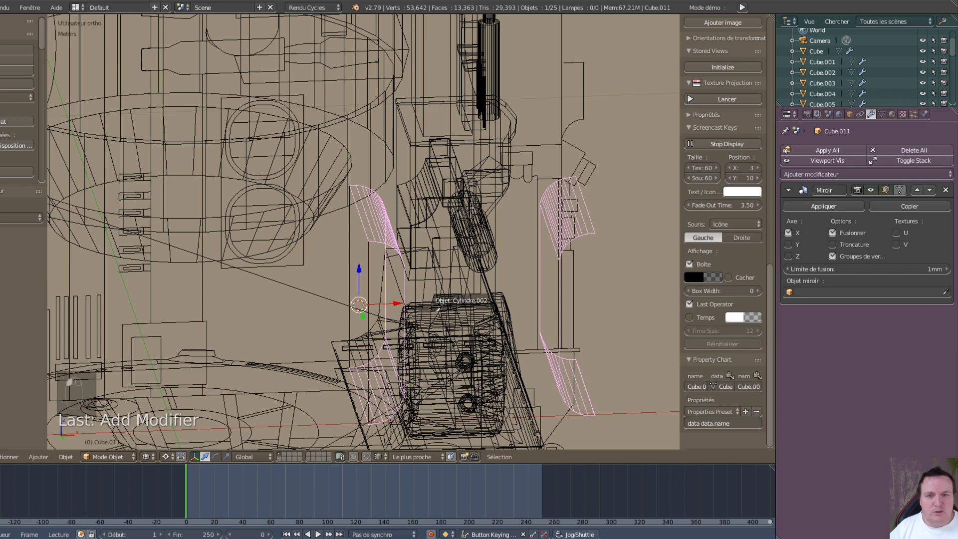
{"action": "left_click", "coordinate": [370, 272]}
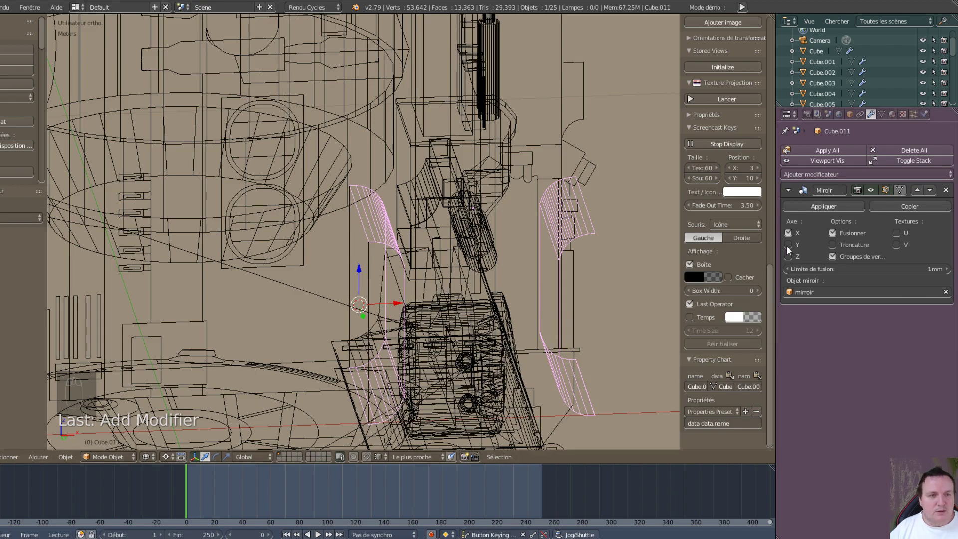
- Try mirroring the side panel on the Y and Z axes as well, then disable all three mirror axes
{"action": "middle_click_drag", "start_coordinate": [399, 299], "coordinate": [548, 310]}
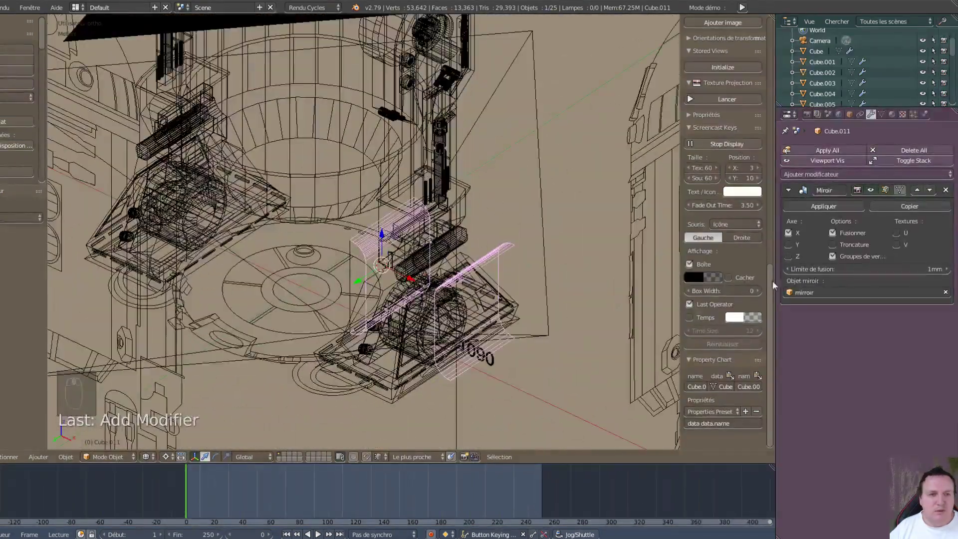
{"action": "left_click", "coordinate": [788, 244]}
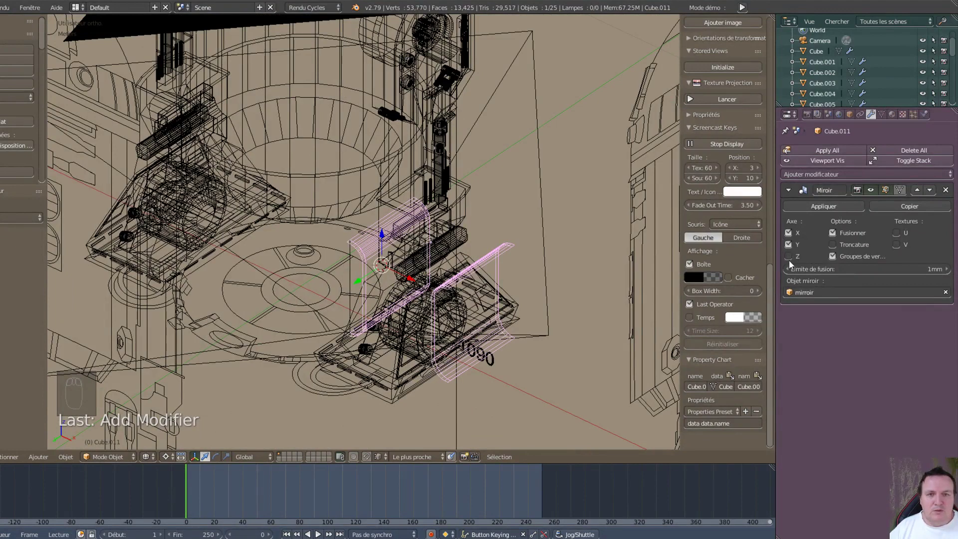
{"action": "left_click", "coordinate": [788, 256]}
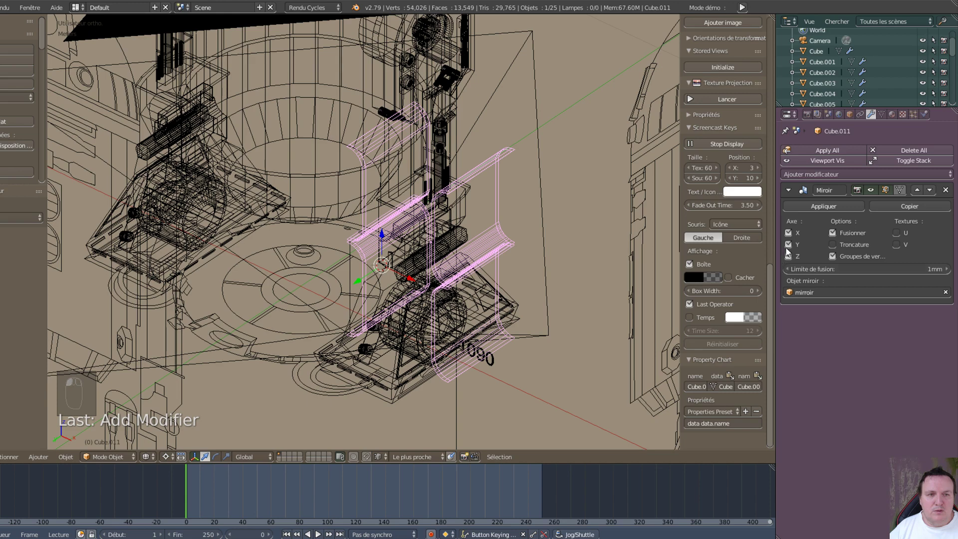
{"action": "left_click", "coordinate": [787, 256]}
{"action": "left_click", "coordinate": [787, 245]}
{"action": "left_click", "coordinate": [788, 233]}
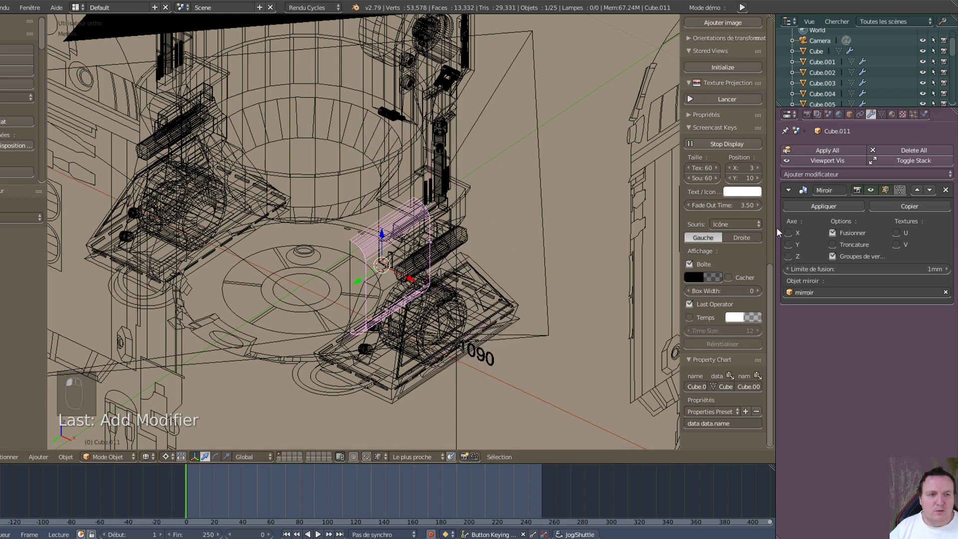
- Keep mirroir as the mirror object and try the Y axis alone, then the X axis alone
{"action": "left_click", "coordinate": [799, 293]}
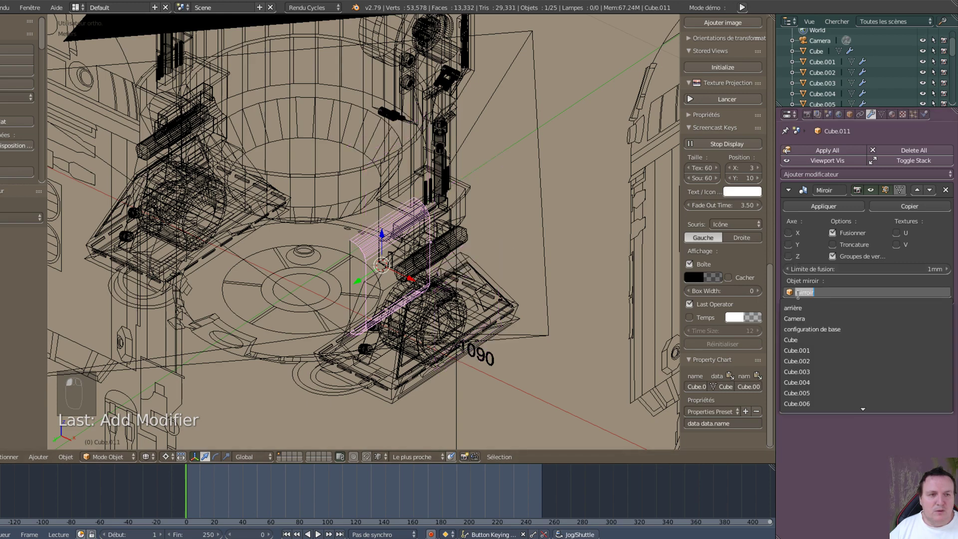
{"action": "left_click", "coordinate": [846, 290]}
{"action": "left_click", "coordinate": [918, 284]}
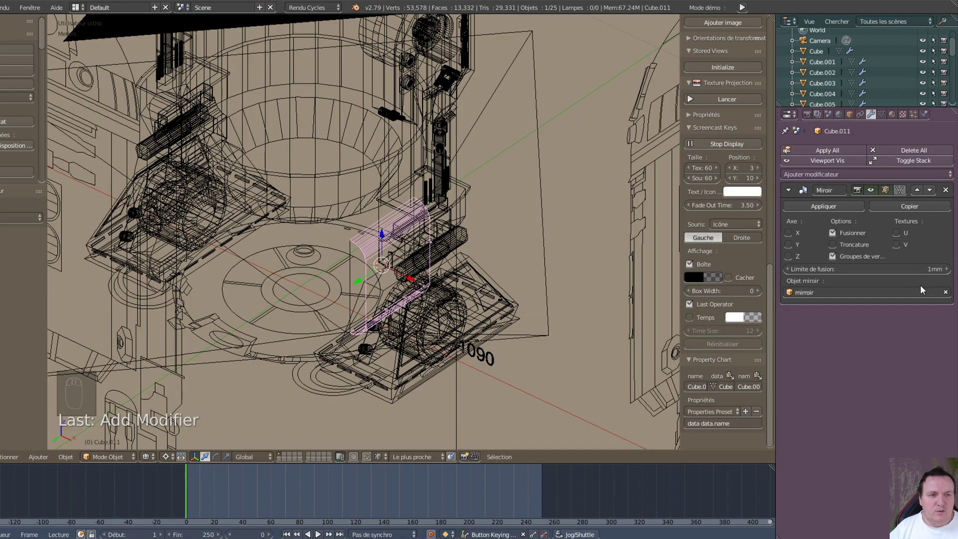
{"action": "middle_click_drag", "start_coordinate": [324, 375], "coordinate": [548, 321]}
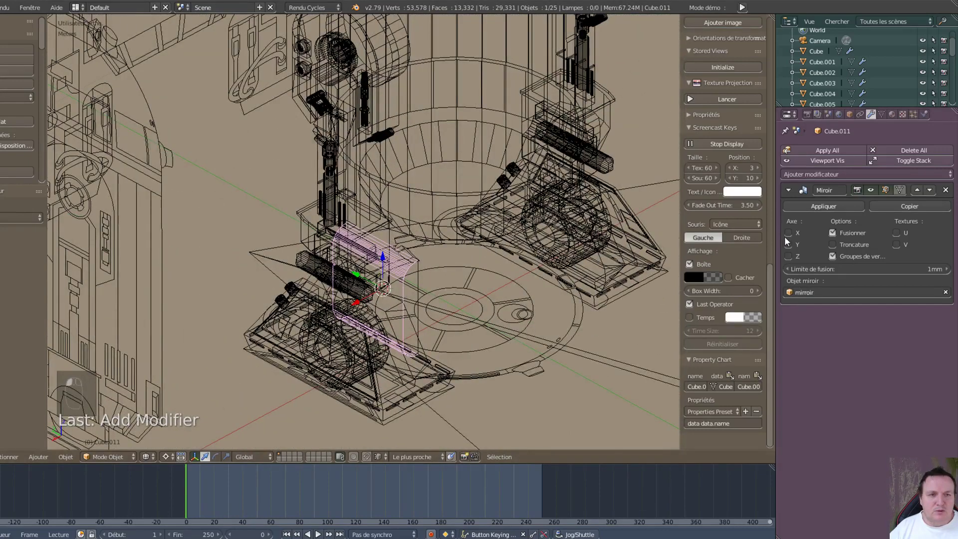
{"action": "left_click_drag", "start_coordinate": [776, 232], "coordinate": [784, 232]}
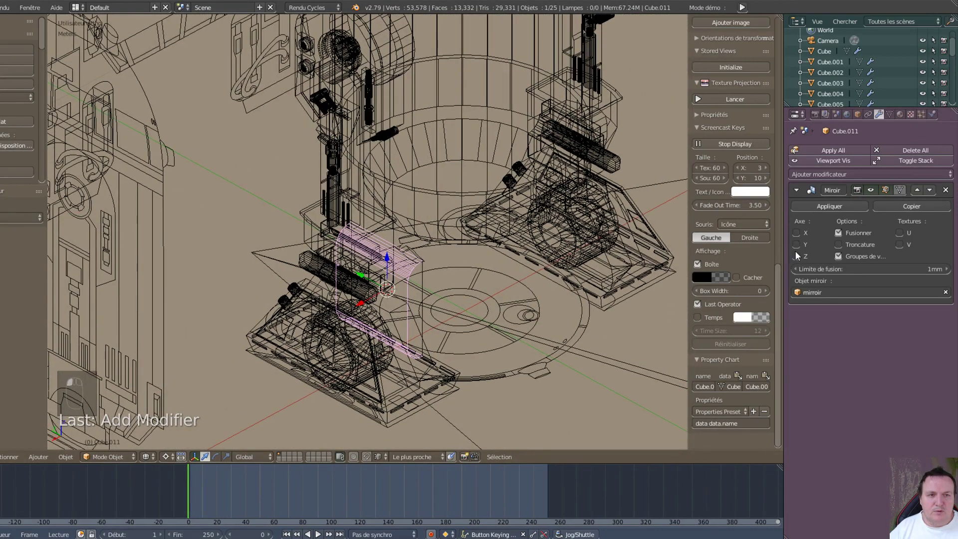
{"action": "left_click", "coordinate": [795, 245]}
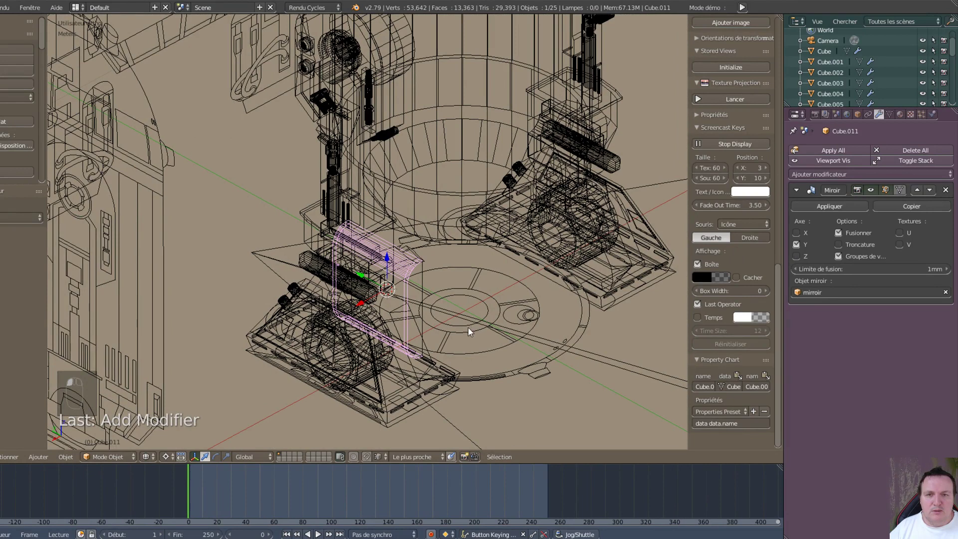
{"action": "left_click", "coordinate": [797, 243]}
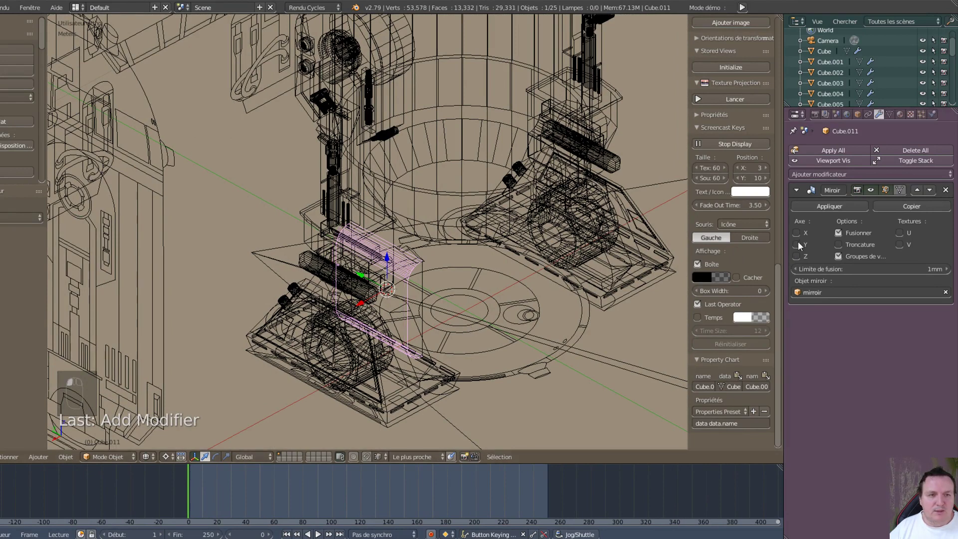
{"action": "left_click", "coordinate": [796, 232]}
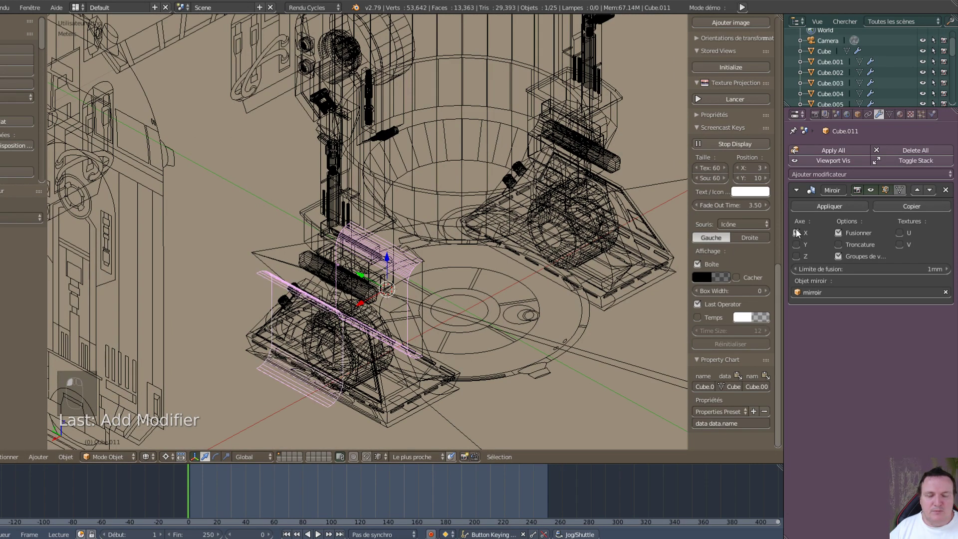
- Try the Mirror modifier's U texture, vertex group, merge and Z axis options, restoring each one
{"action": "left_click", "coordinate": [899, 233]}
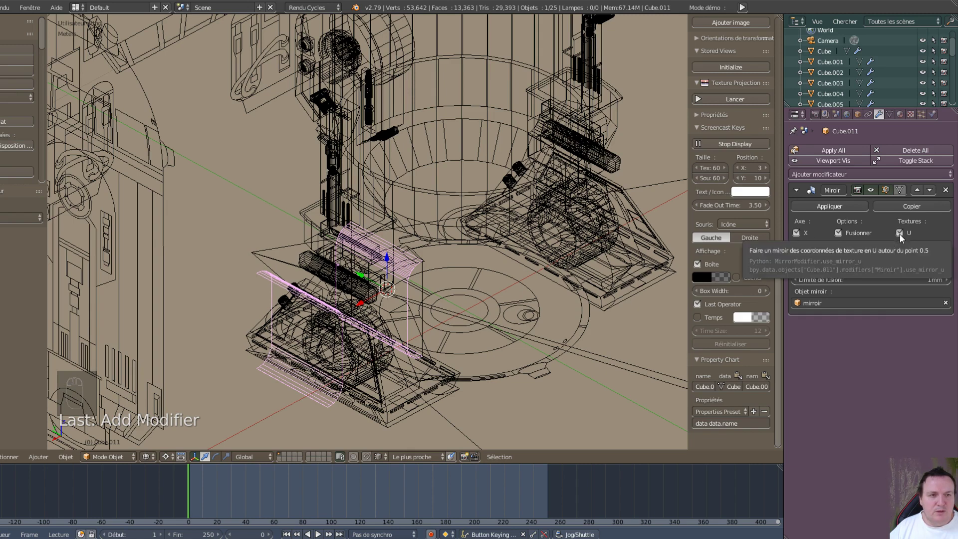
{"action": "left_click", "coordinate": [900, 233]}
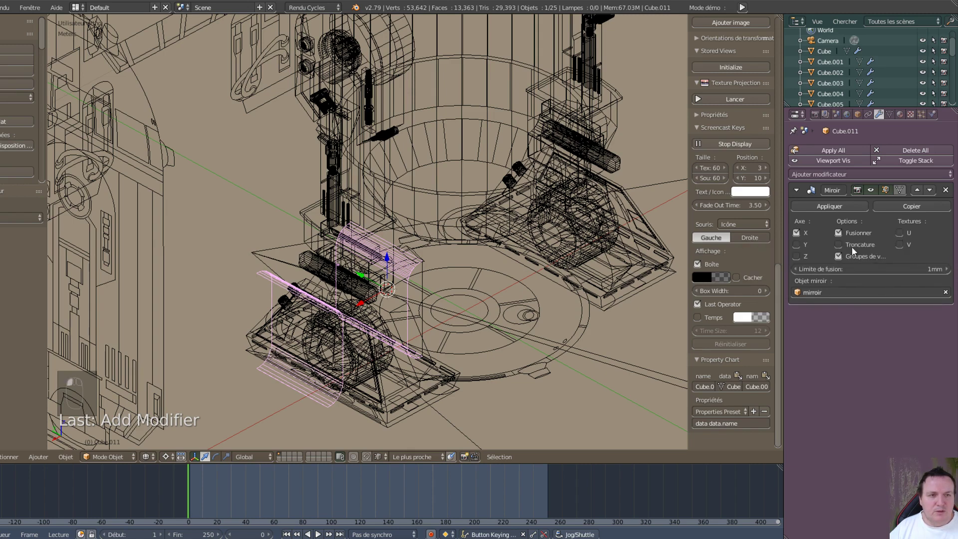
{"action": "left_click", "coordinate": [838, 256]}
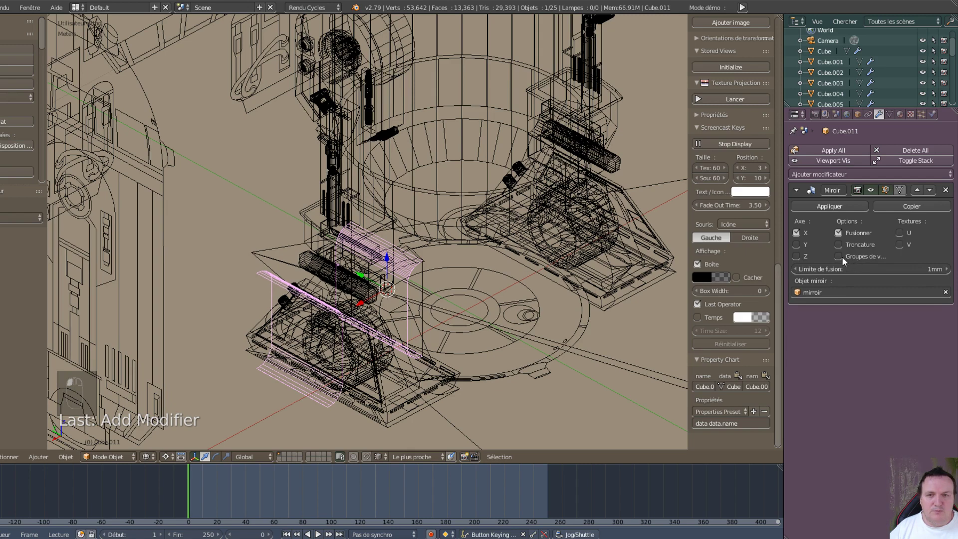
{"action": "left_click", "coordinate": [841, 233]}
{"action": "left_click", "coordinate": [840, 233]}
{"action": "left_click", "coordinate": [800, 254]}
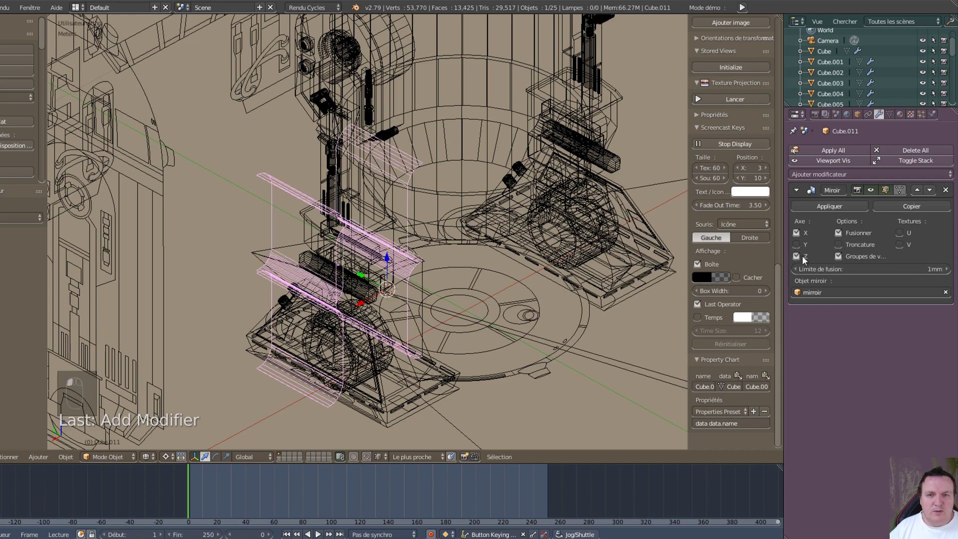
{"action": "left_click", "coordinate": [801, 255]}
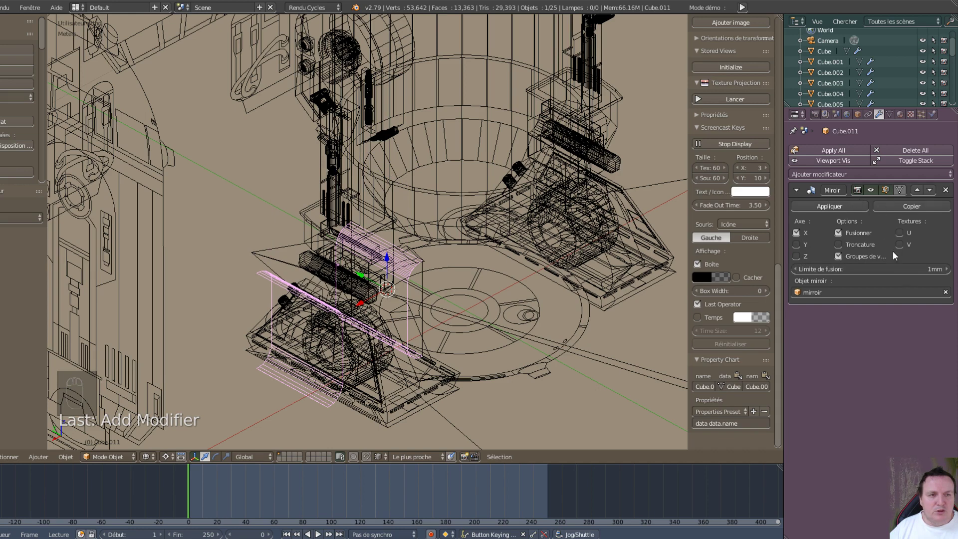
- Clear the mirror object from the panel's Mirror modifier and disable its X axis
{"action": "left_click", "coordinate": [946, 293]}
{"action": "left_click", "coordinate": [798, 231]}
{"action": "left_click", "coordinate": [797, 234]}
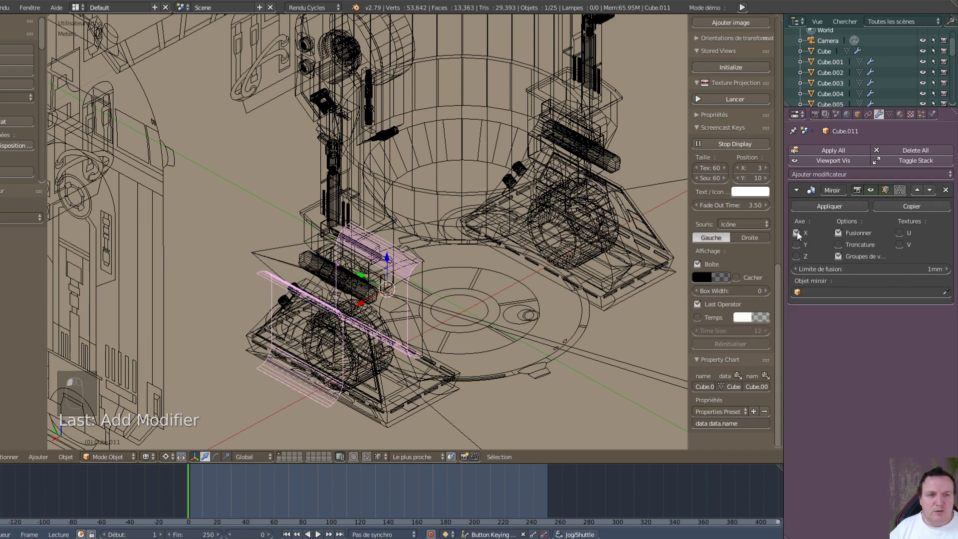
{"action": "left_click", "coordinate": [797, 232]}
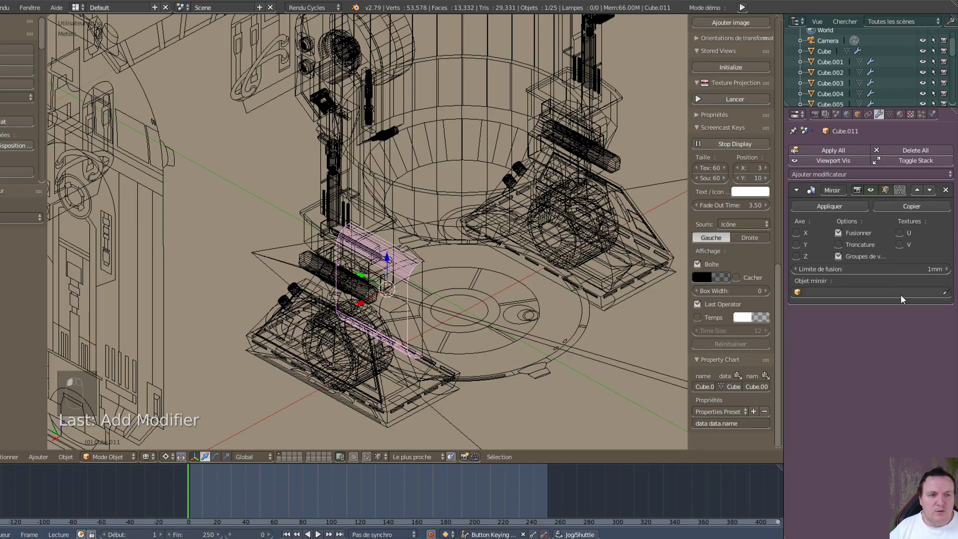
- Delete the separate flat mirroir face object beside the foot's inner side
{"action": "middle_click_drag", "start_coordinate": [404, 360], "coordinate": [100, 359]}
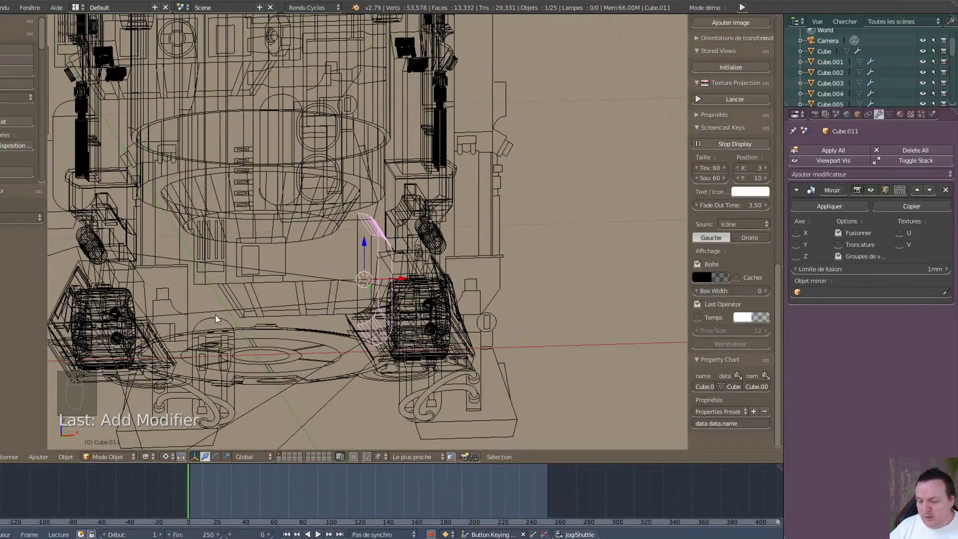
{"action": "right_click", "coordinate": [369, 251]}
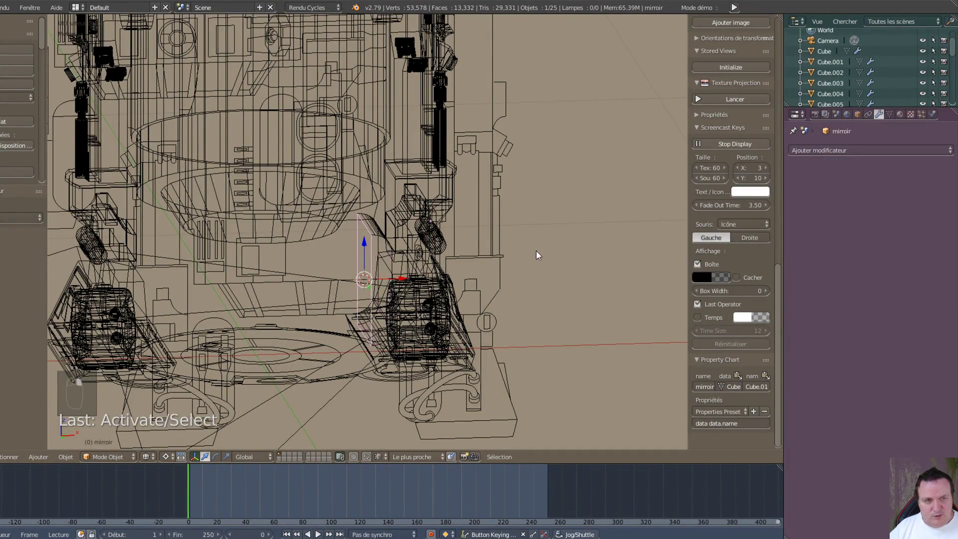
{"action": "key", "text": "x"}
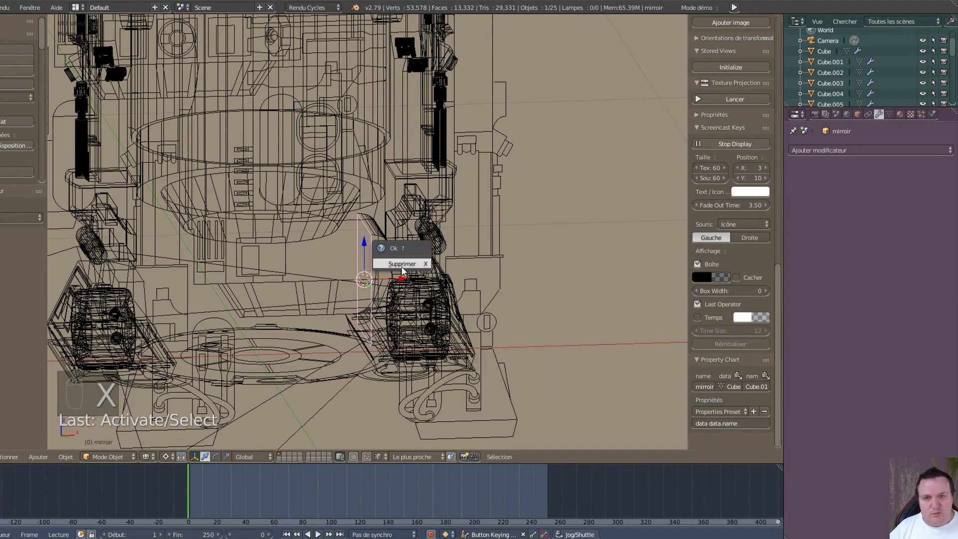
{"action": "left_click", "coordinate": [402, 270]}
{"action": "scroll", "coordinate": [353, 319], "scroll_direction": "up", "scroll_amount": 1}
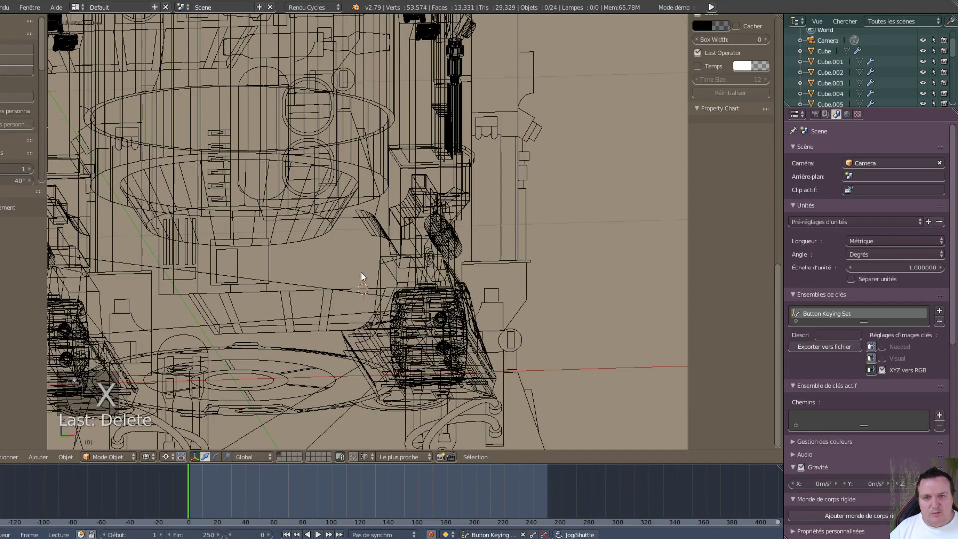
- Duplicate the foot's inner side panel in place and rotate the copy 180° about the global Z axis
{"action": "right_click", "coordinate": [380, 219]}
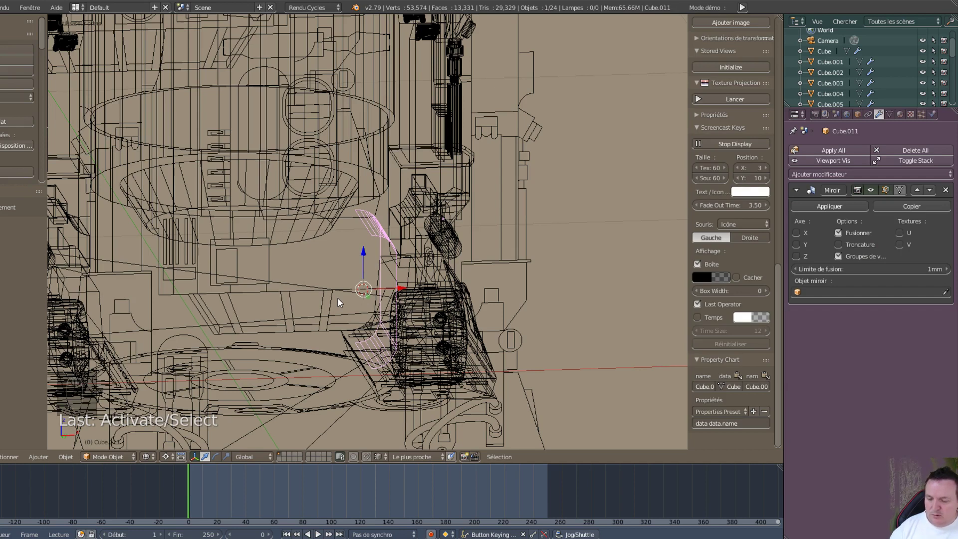
{"action": "key", "text": "shift+d"}
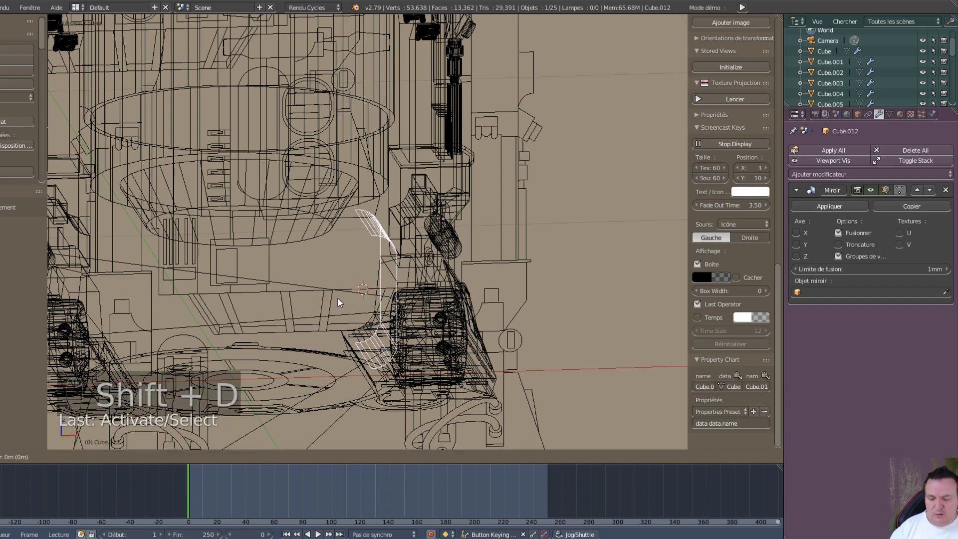
{"action": "key", "text": "z"}
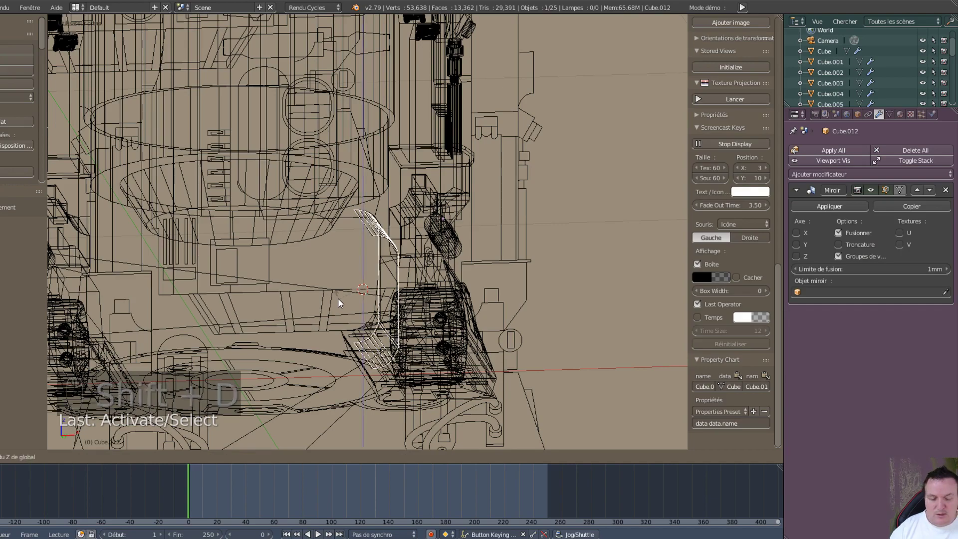
{"action": "left_click", "coordinate": [338, 297]}
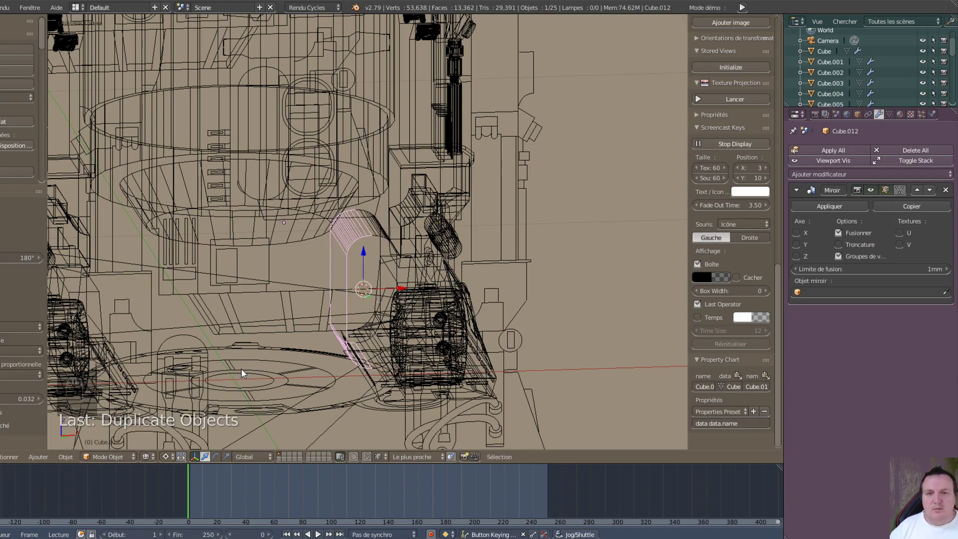
- Join the rotated copy and the original inner side panel into a single object
{"action": "middle_click_drag", "start_coordinate": [241, 368], "coordinate": [42, 17]}
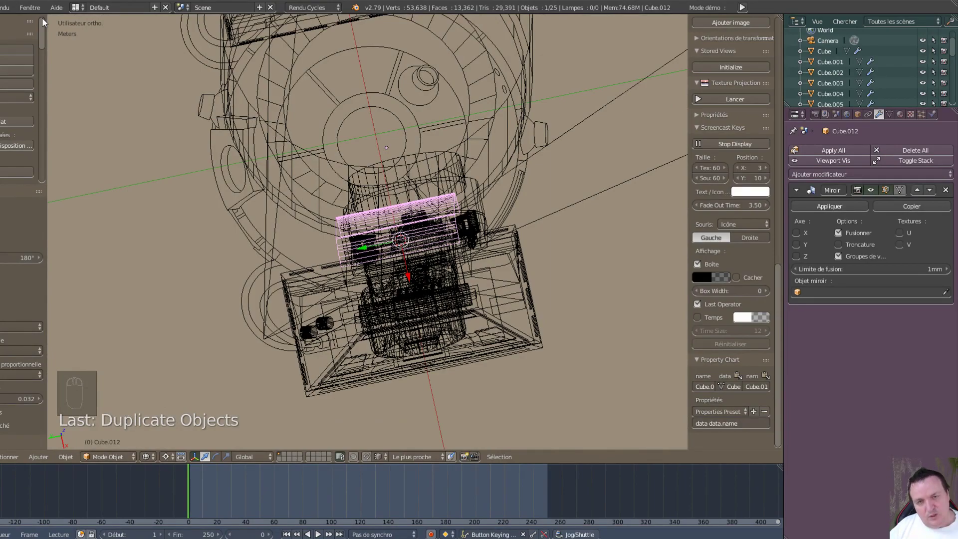
{"action": "middle_click_drag", "start_coordinate": [399, 269], "coordinate": [448, 294]}
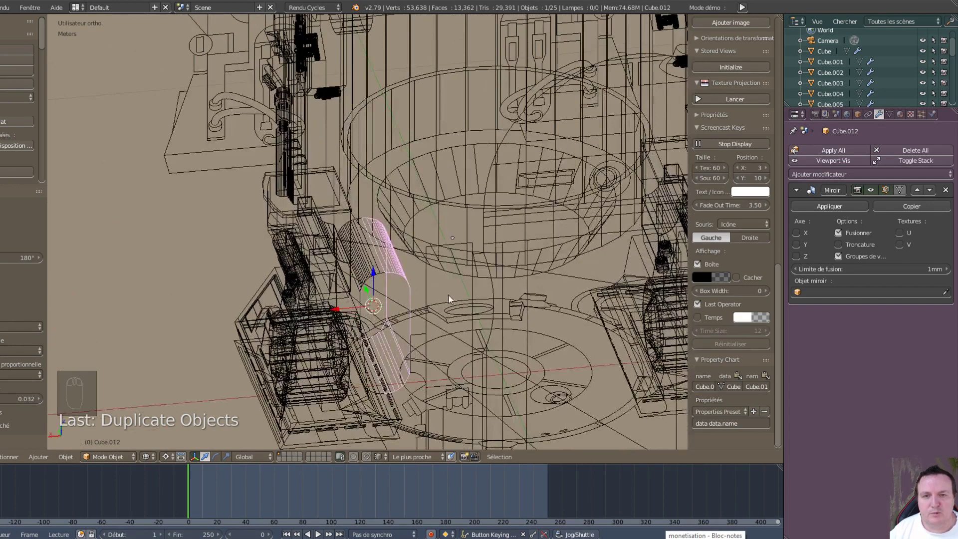
{"action": "right_click", "coordinate": [372, 258], "text": "shift"}
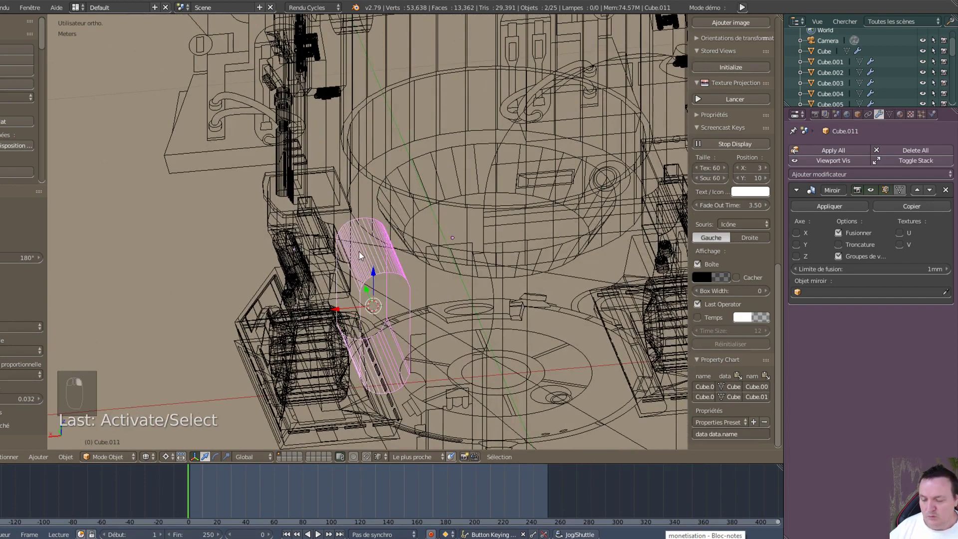
{"action": "key", "text": "ctrl+j"}
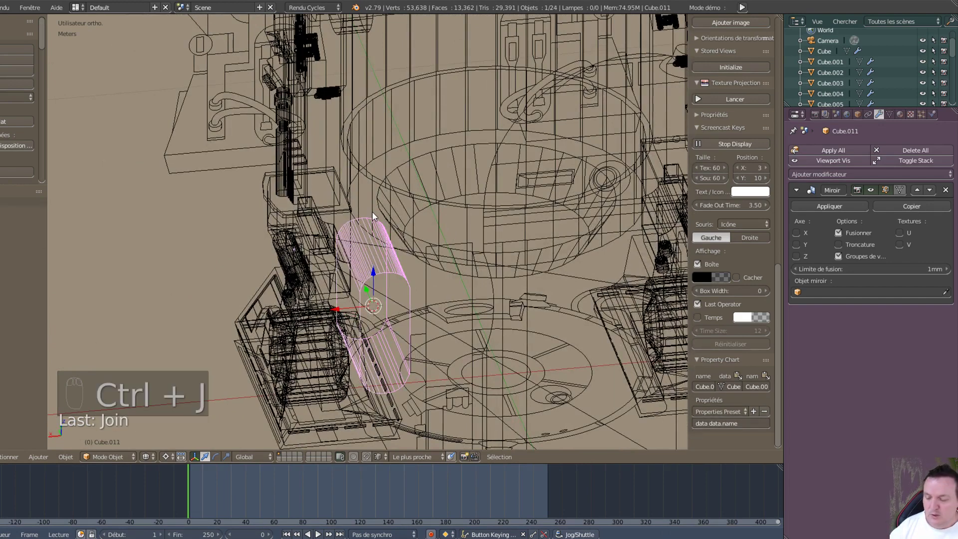
- Flatten the joined panel's negative-Y end vertices into one plane by scaling them to 0 along Y
{"action": "key", "text": "Tab"}
{"action": "key", "text": "Tab"}
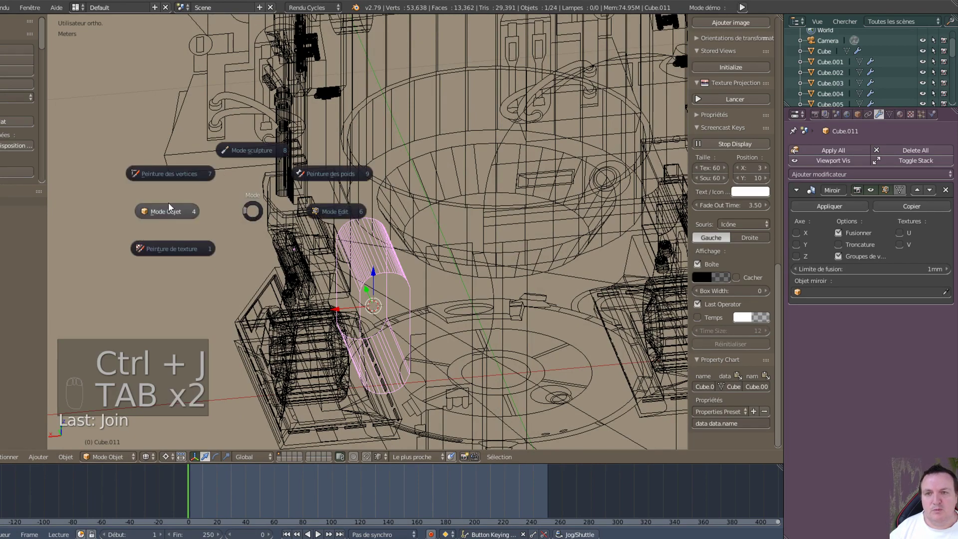
{"action": "left_click", "coordinate": [323, 207]}
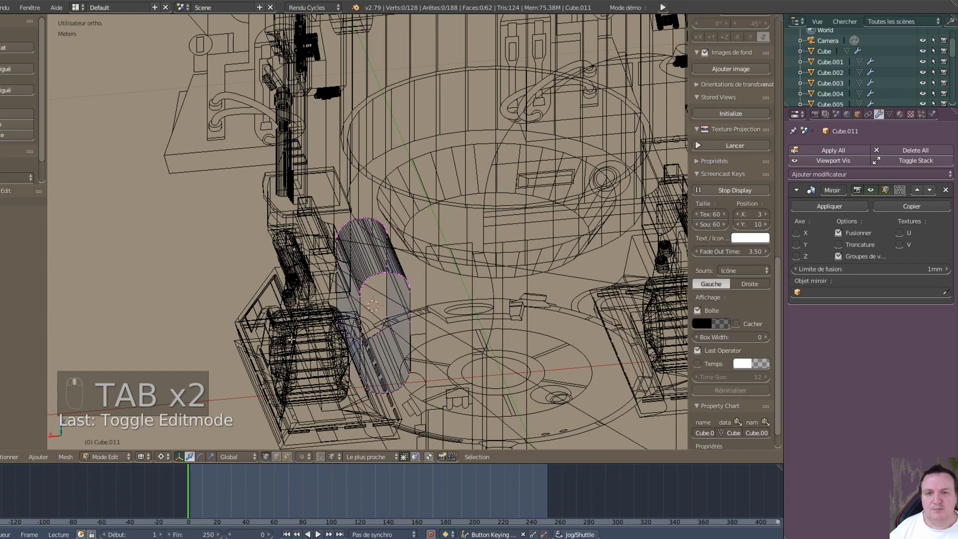
{"action": "key", "text": "KP_3"}
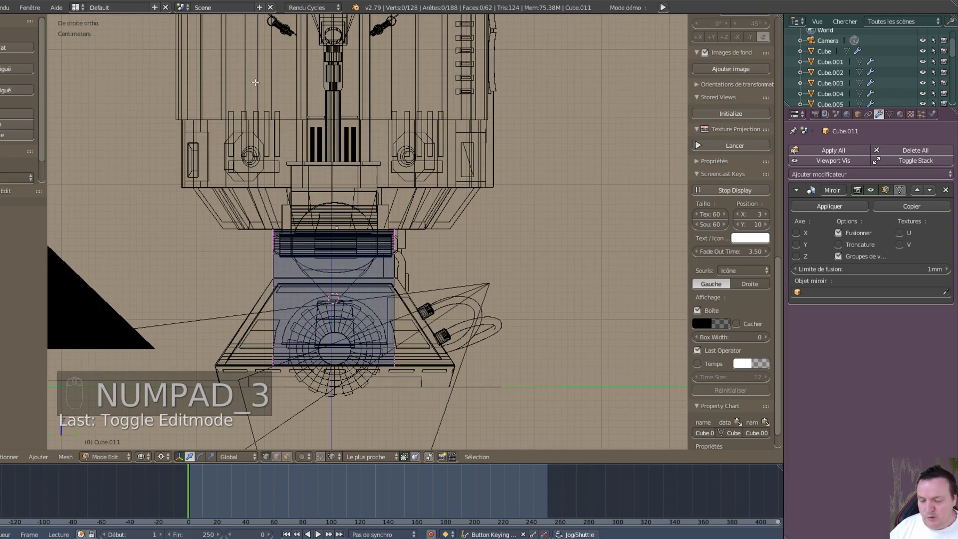
{"action": "key", "text": "b"}
{"action": "left_click_drag", "start_coordinate": [223, 178], "coordinate": [320, 433]}
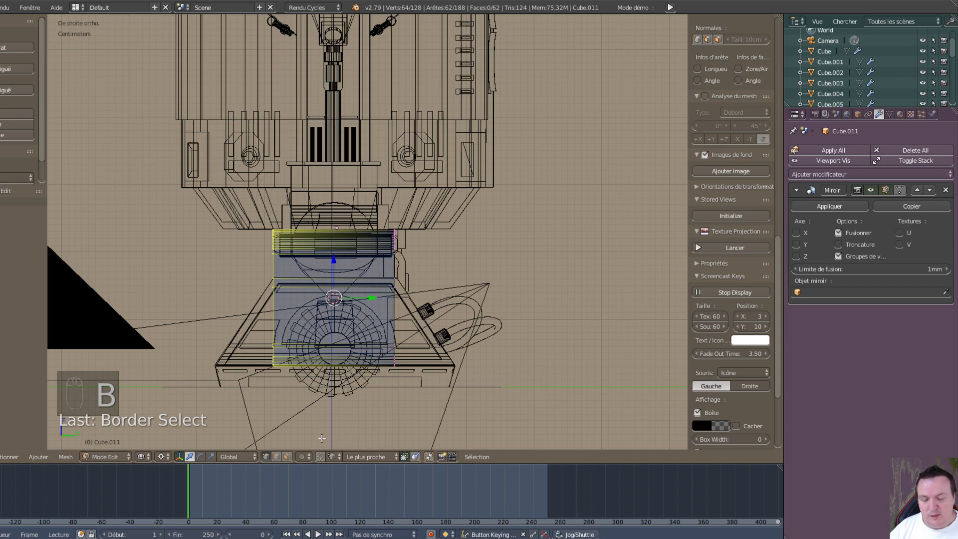
{"action": "key", "text": "s"}
{"action": "key", "text": "y"}
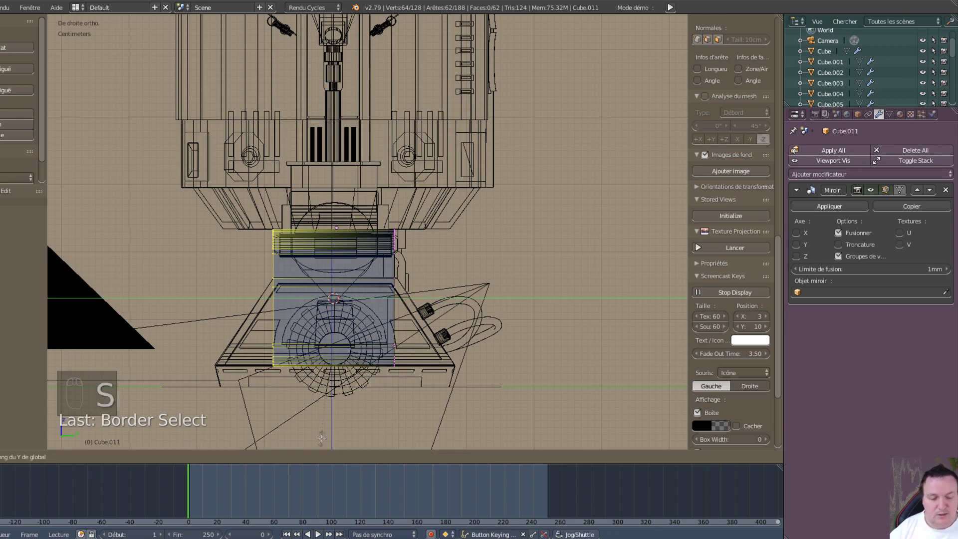
{"action": "key", "text": "0"}
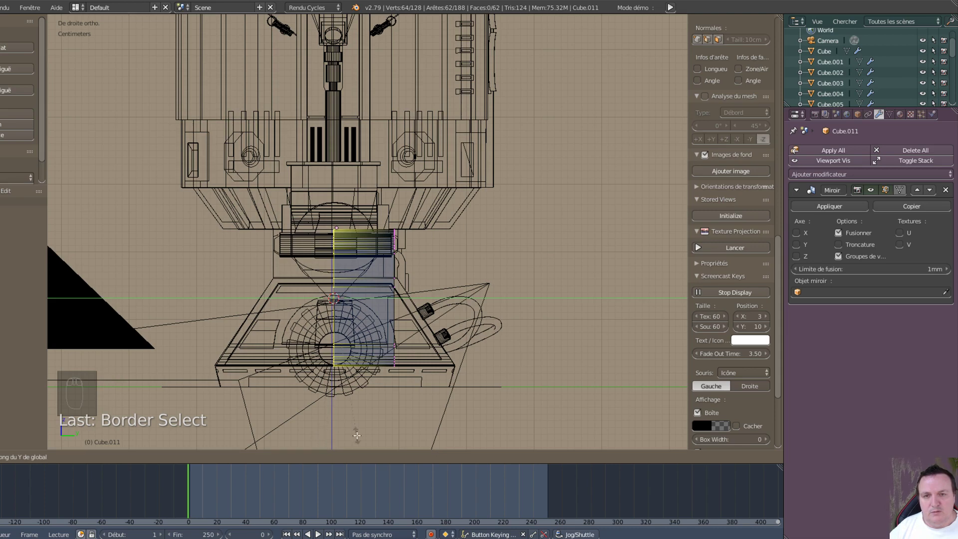
{"action": "key", "text": "Return"}
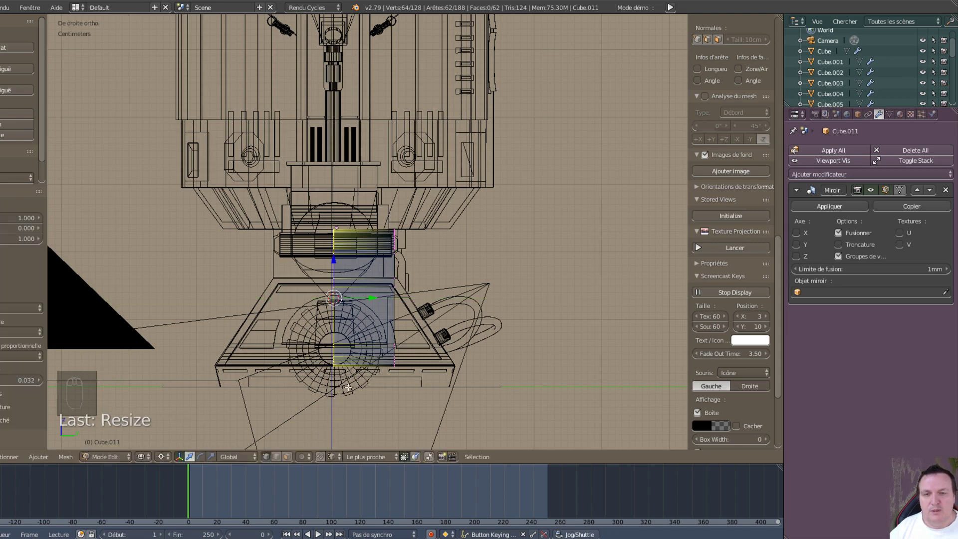
- Move the flattened end vertices -8.96 cm along Y, back to the panel's outer end
{"action": "key", "text": "g"}
{"action": "key", "text": "y"}
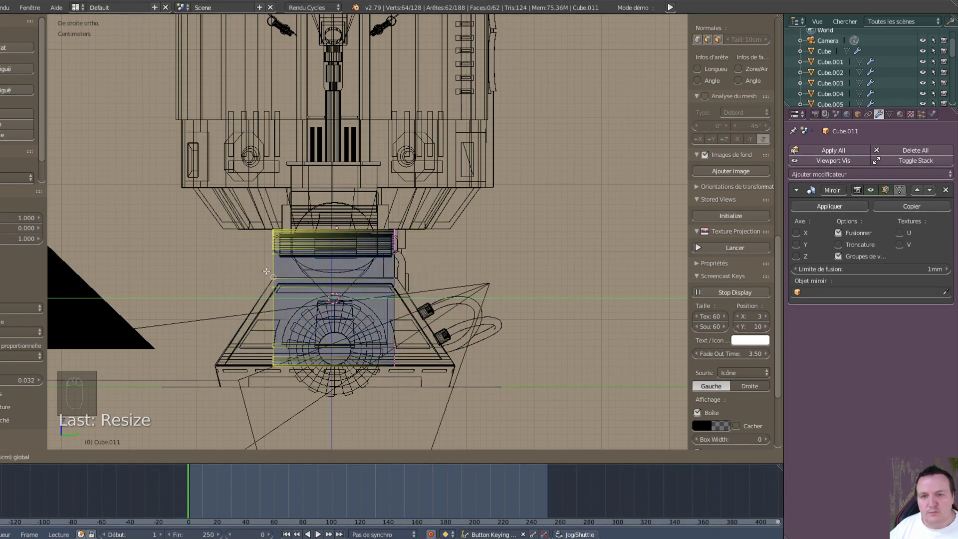
{"action": "key", "text": "Return"}
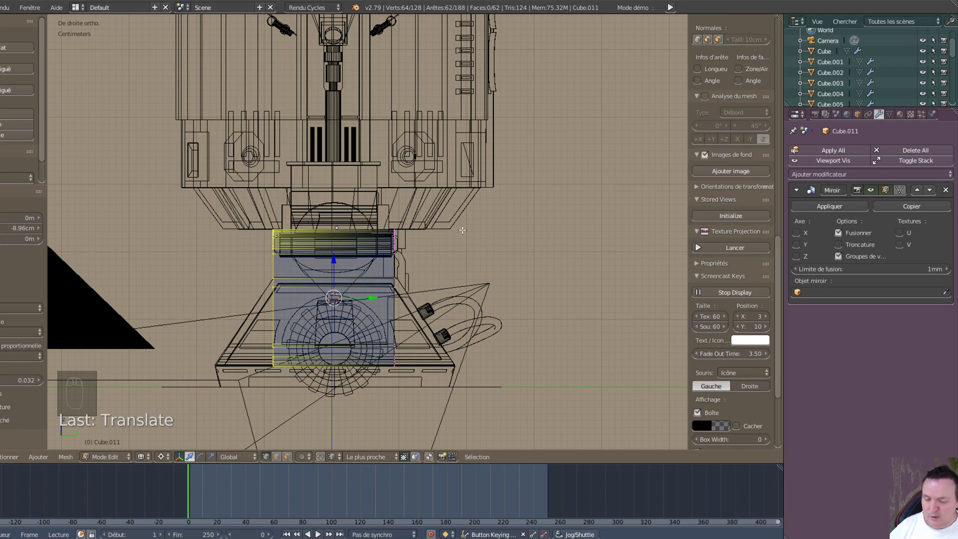
- Flatten the positive-Y end vertices with a Y scale of 0 and move them 8.98 cm along Y
{"action": "key", "text": "a"}
{"action": "key", "text": "b"}
{"action": "left_click_drag", "start_coordinate": [373, 199], "coordinate": [394, 413]}
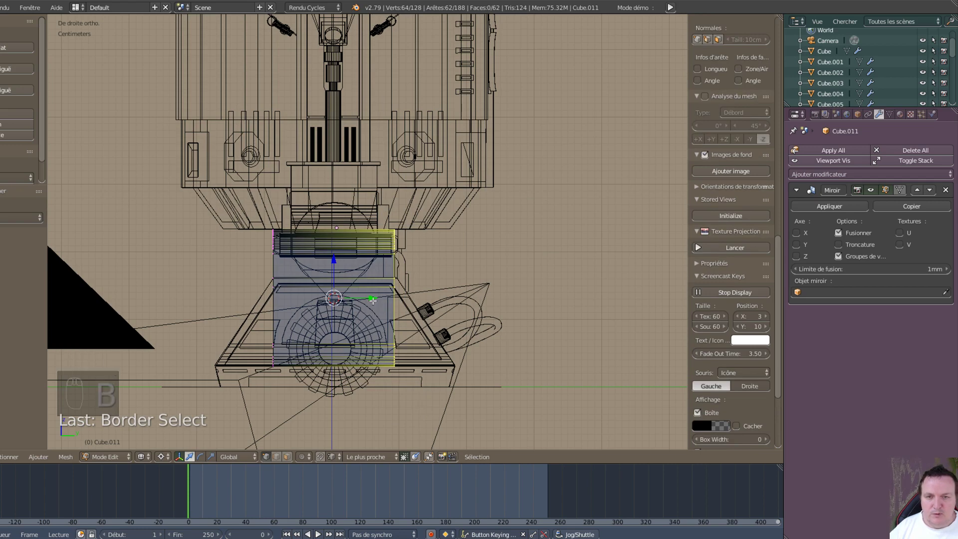
{"action": "key", "text": "s"}
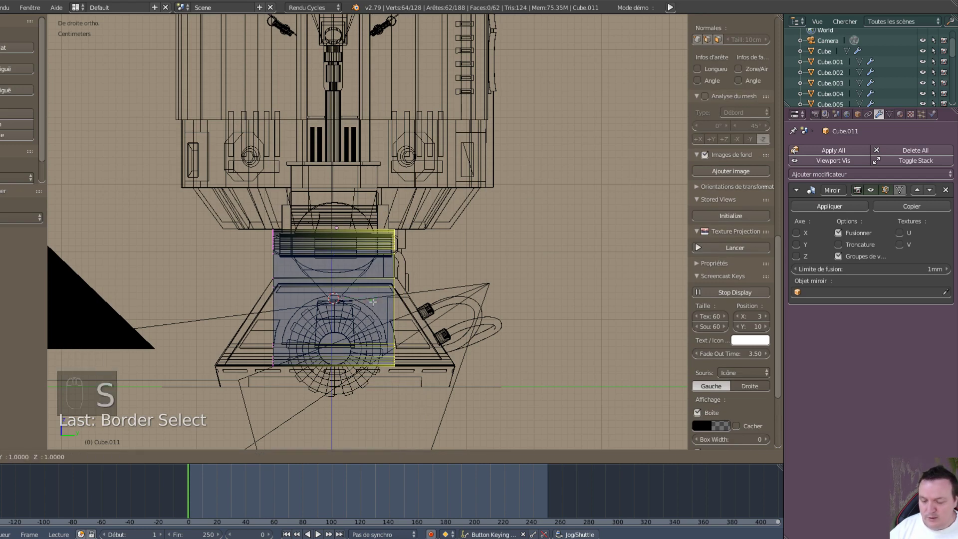
{"action": "key", "text": "y"}
{"action": "key", "text": "0"}
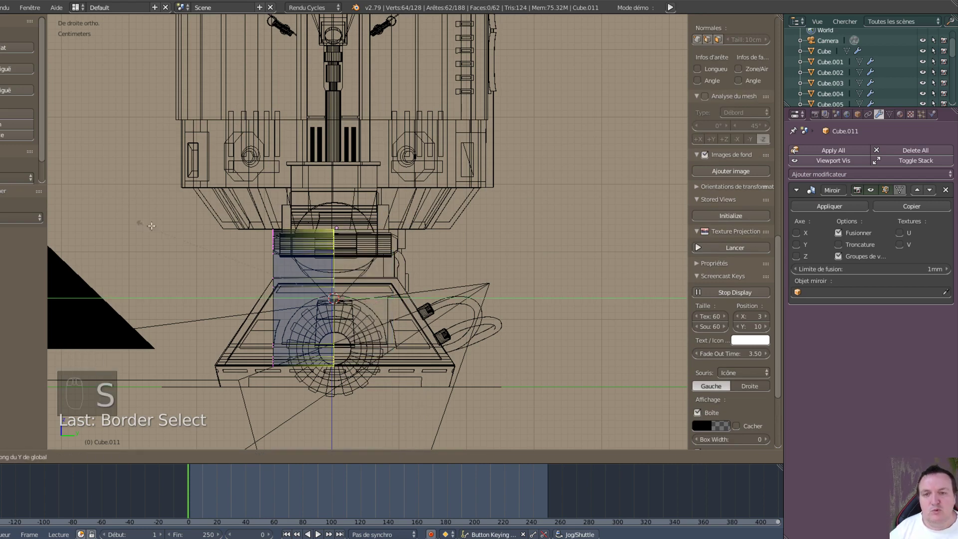
{"action": "left_click", "coordinate": [350, 325]}
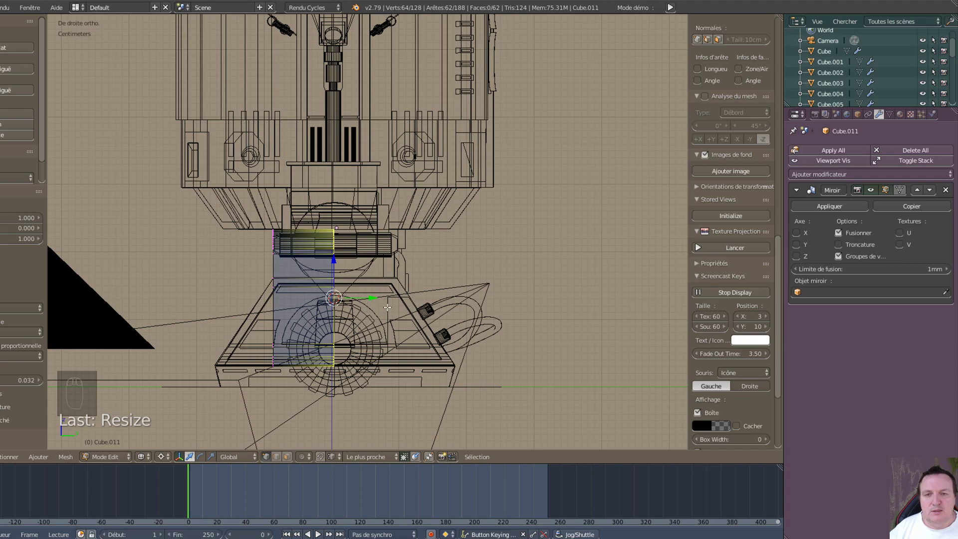
{"action": "scroll", "coordinate": [387, 306], "scroll_direction": "up", "scroll_amount": 5}
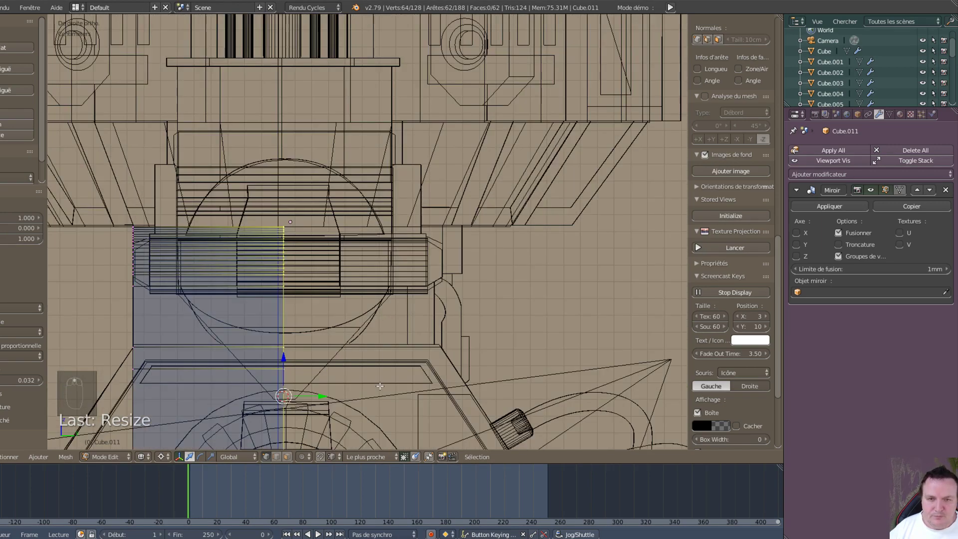
{"action": "left_click_drag", "start_coordinate": [322, 395], "coordinate": [439, 342]}
- Remove the duplicate vertices from the whole joined panel mesh
{"action": "scroll", "coordinate": [241, 364], "scroll_direction": "down", "scroll_amount": 5}
{"action": "middle_click_drag", "start_coordinate": [241, 364], "coordinate": [377, 402]}
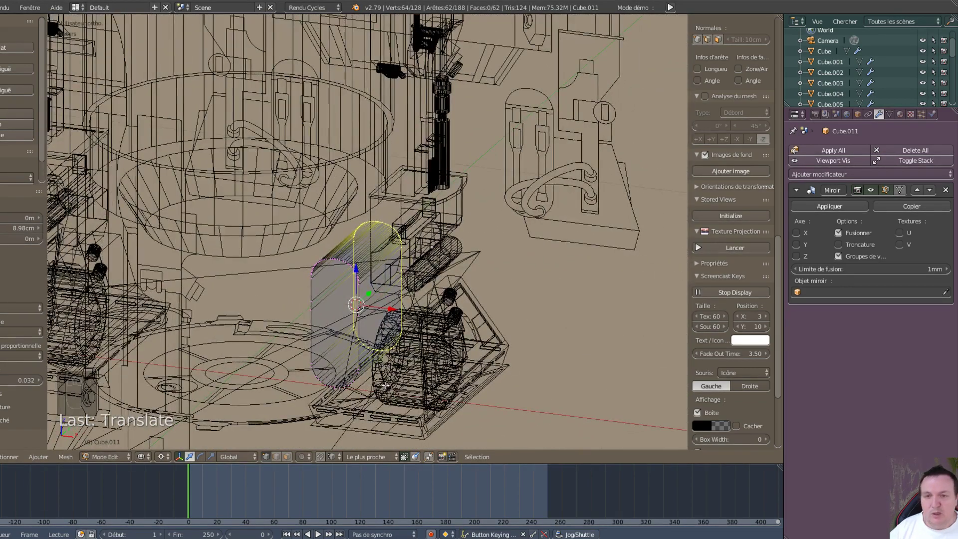
{"action": "key", "text": "a"}
{"action": "key", "text": "a"}
{"action": "key", "text": "a"}
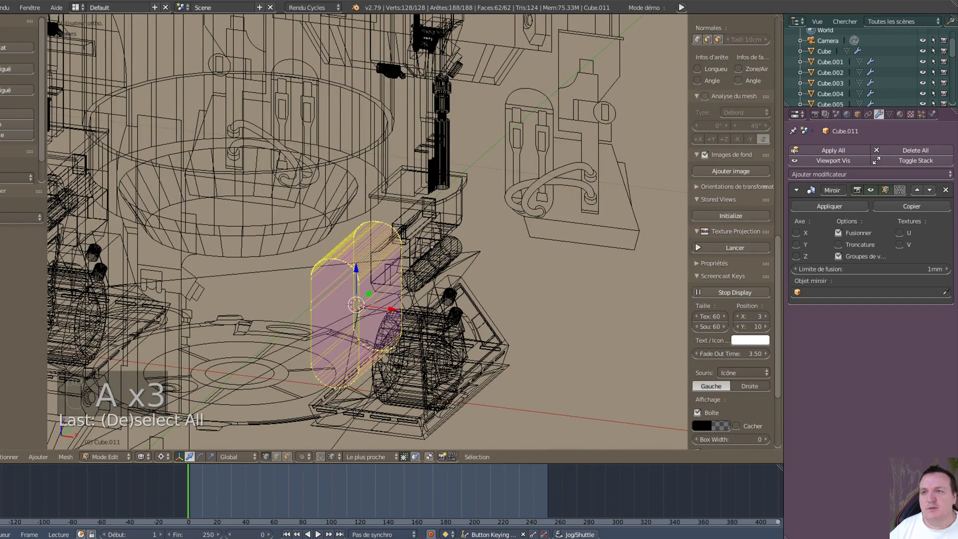
{"action": "scroll", "coordinate": [18, 99], "scroll_direction": "down", "scroll_amount": 1}
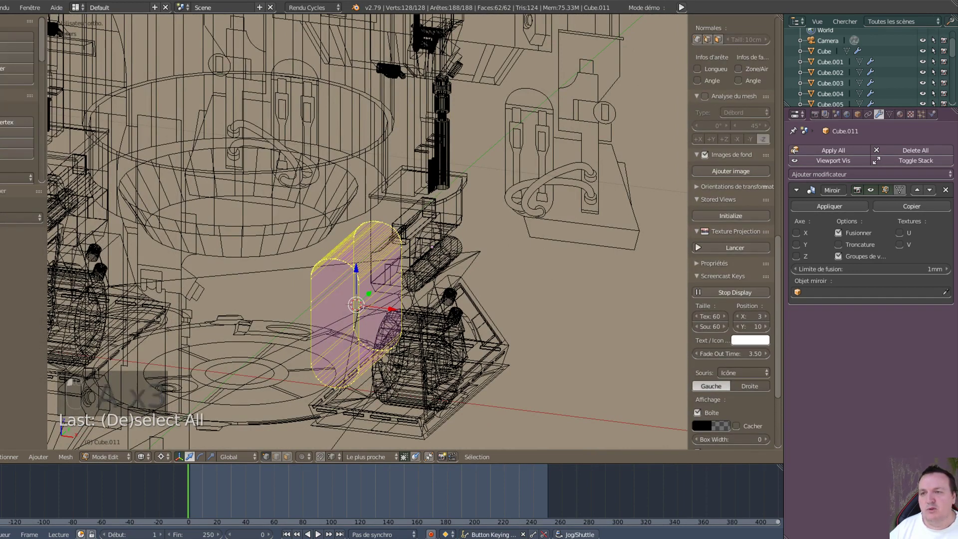
{"action": "scroll", "coordinate": [17, 100], "scroll_direction": "down", "scroll_amount": 5}
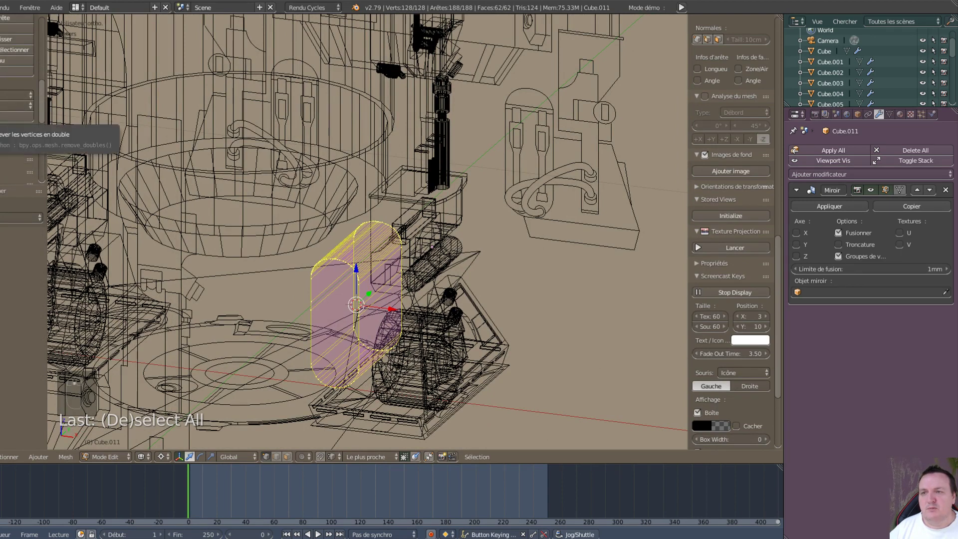
{"action": "left_click", "coordinate": [18, 116]}
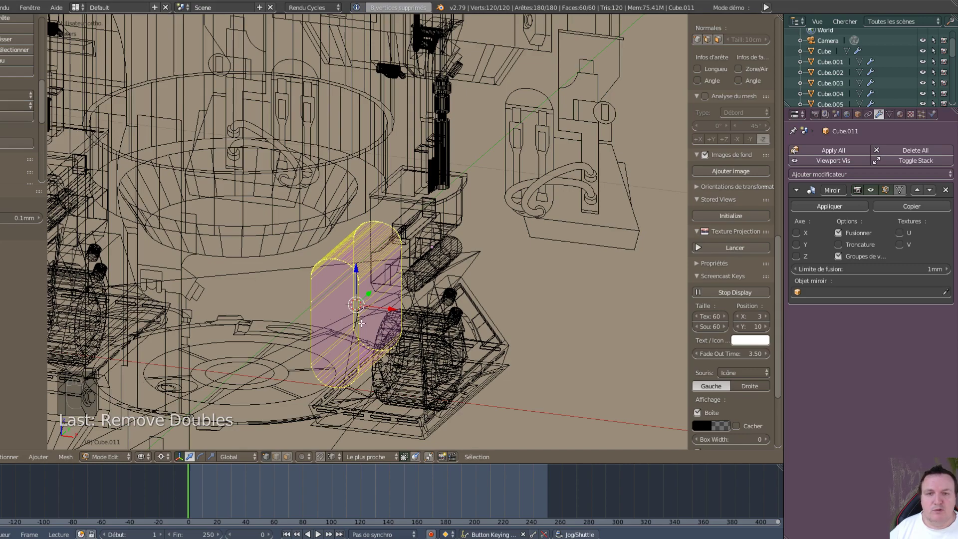
- Fill the open outline at the panel's negative-Y end with a face
{"action": "scroll", "coordinate": [361, 324], "scroll_direction": "down", "scroll_amount": 3}
{"action": "scroll", "coordinate": [407, 351], "scroll_direction": "up", "scroll_amount": 8}
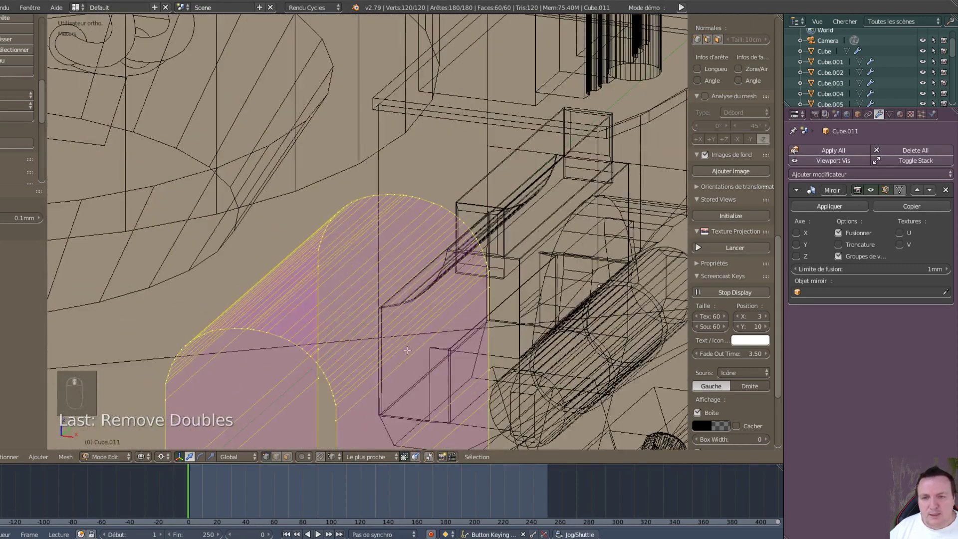
{"action": "middle_click_drag", "start_coordinate": [407, 350], "coordinate": [383, 335]}
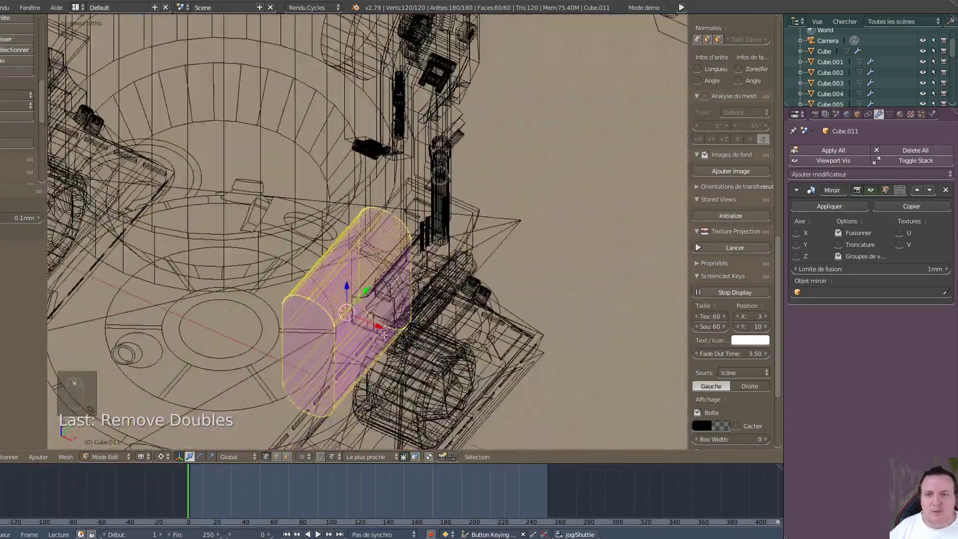
{"action": "middle_click_drag", "start_coordinate": [296, 347], "coordinate": [277, 328]}
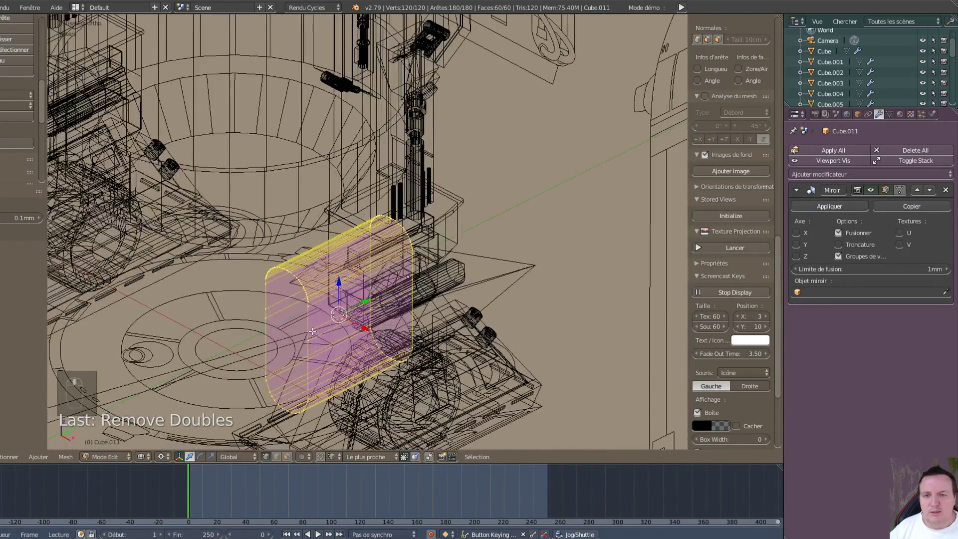
{"action": "right_click", "coordinate": [316, 323], "text": "alt"}
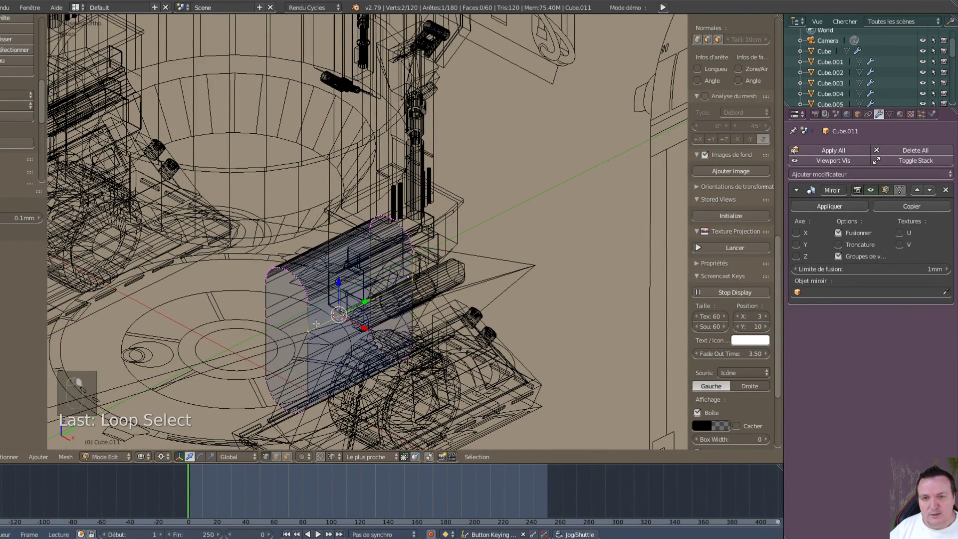
{"action": "right_click", "coordinate": [308, 321], "text": "alt"}
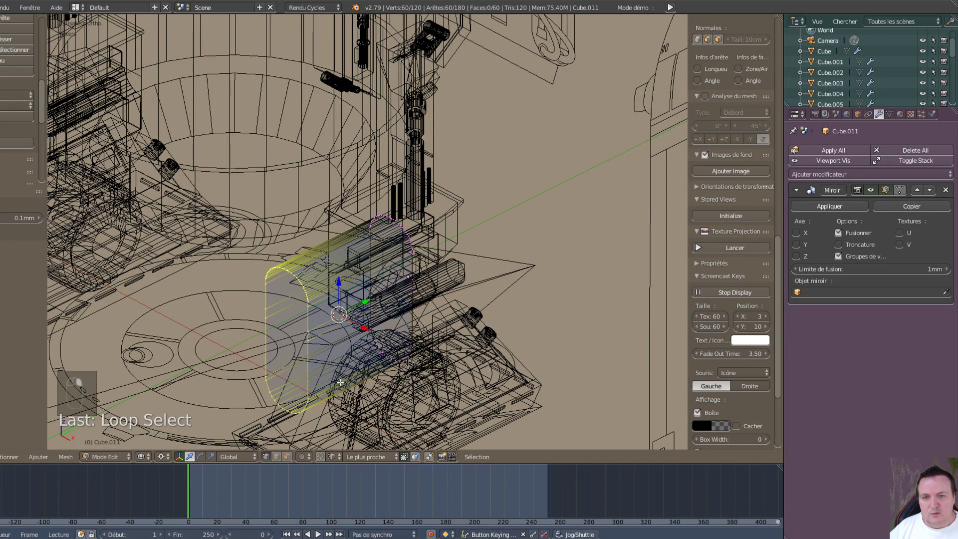
{"action": "key", "text": "f"}
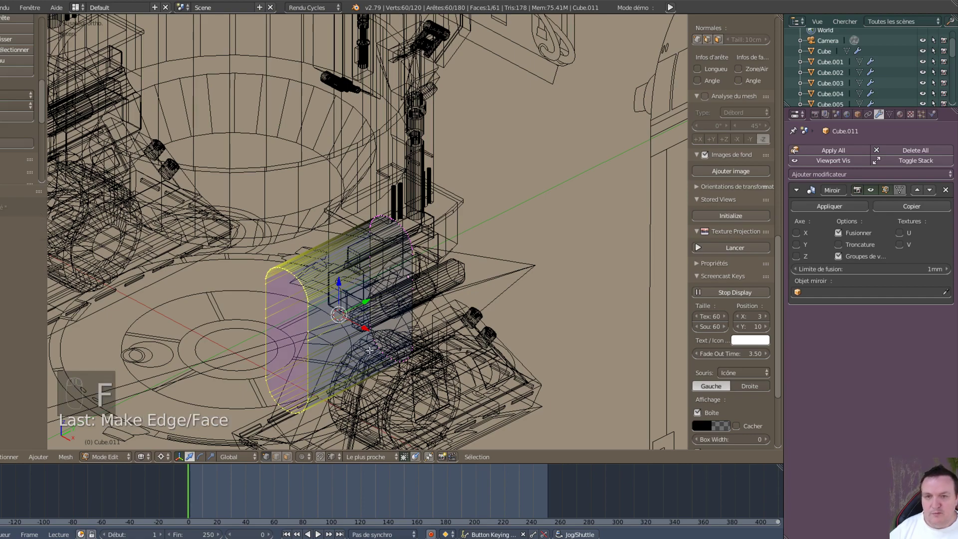
- Fill the open outline at the panel's positive-Y end with a face
{"action": "middle_click_drag", "start_coordinate": [388, 372], "coordinate": [354, 323]}
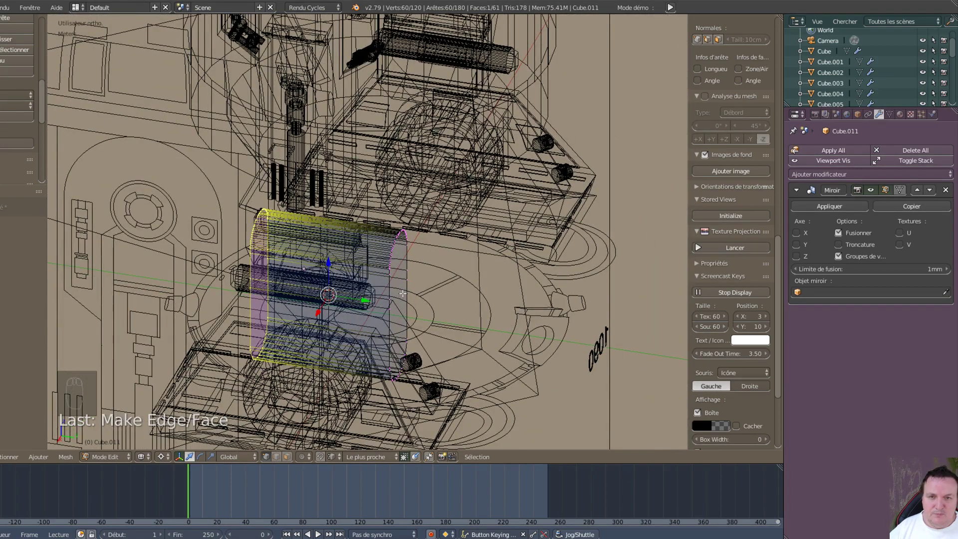
{"action": "right_click", "coordinate": [409, 294], "text": "alt"}
{"action": "key", "text": "f"}
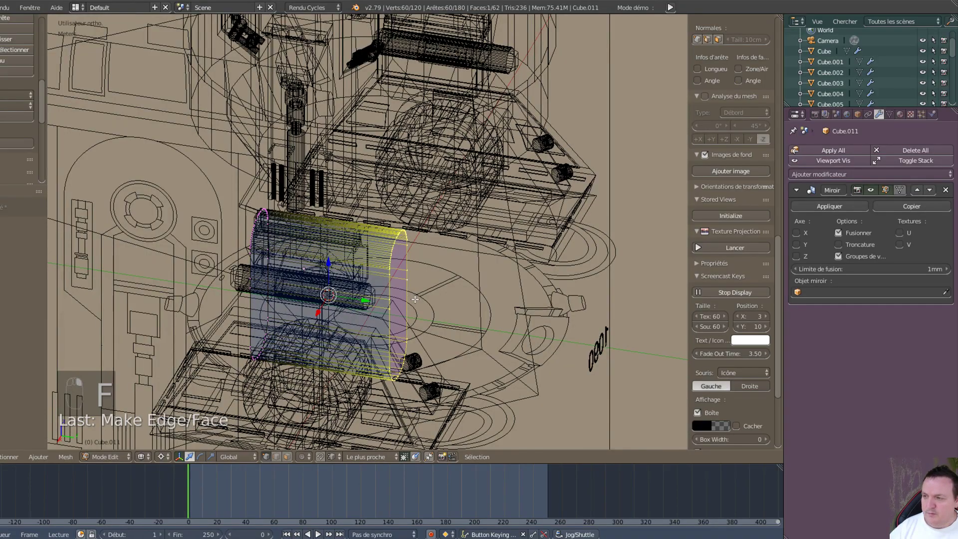
- Connect the two opposite vertices at the arch base on the panel's negative-Y end with a straight edge
{"action": "middle_click_drag", "start_coordinate": [302, 343], "coordinate": [538, 249]}
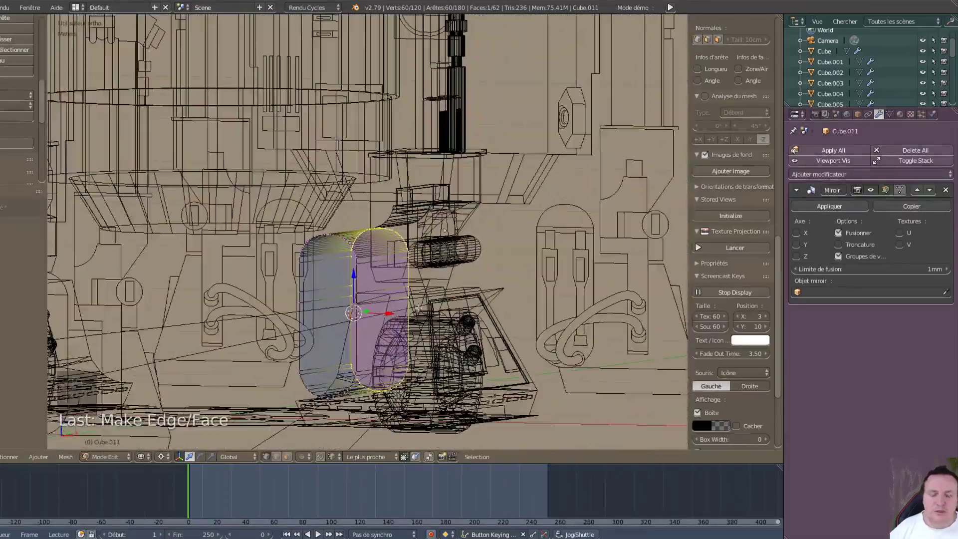
{"action": "key", "text": "KP_1"}
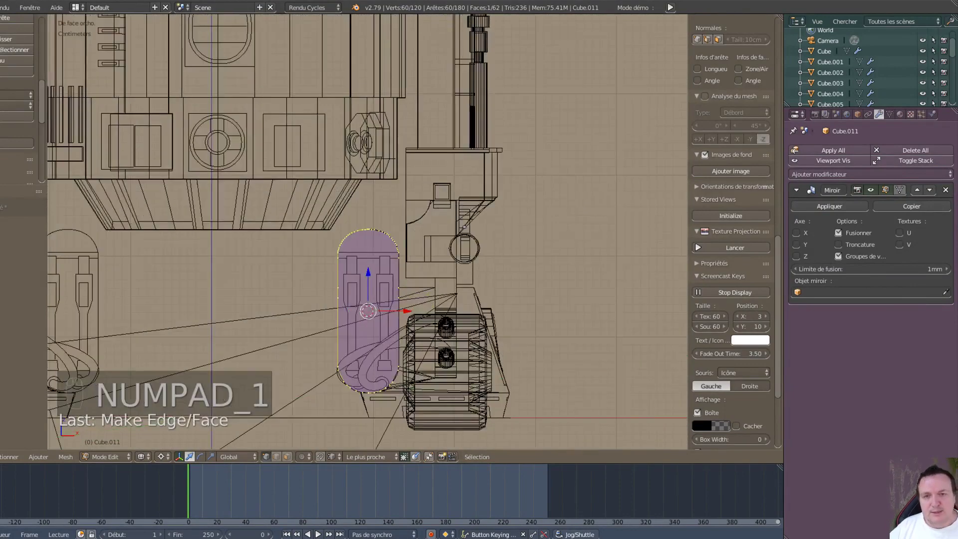
{"action": "scroll", "coordinate": [199, 199], "scroll_direction": "up", "scroll_amount": 7}
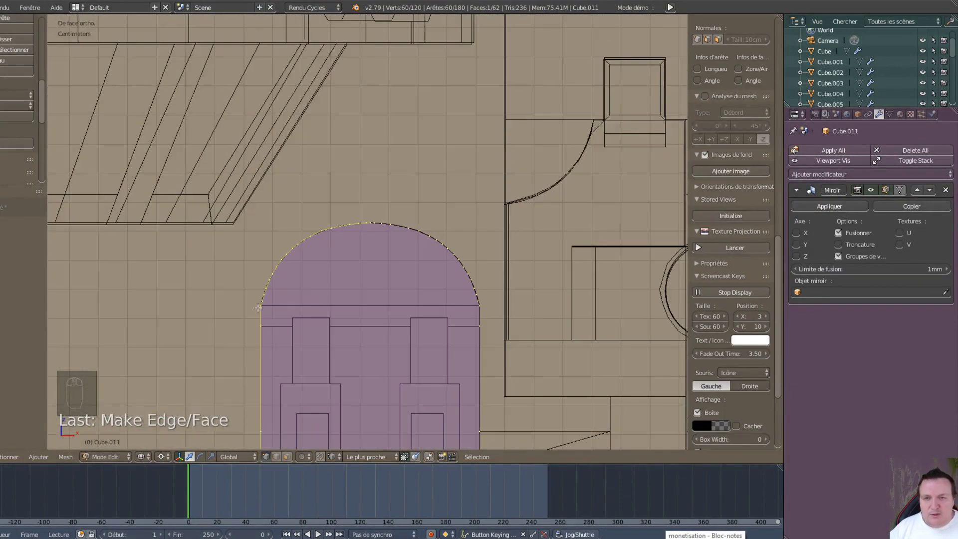
{"action": "right_click", "coordinate": [258, 307]}
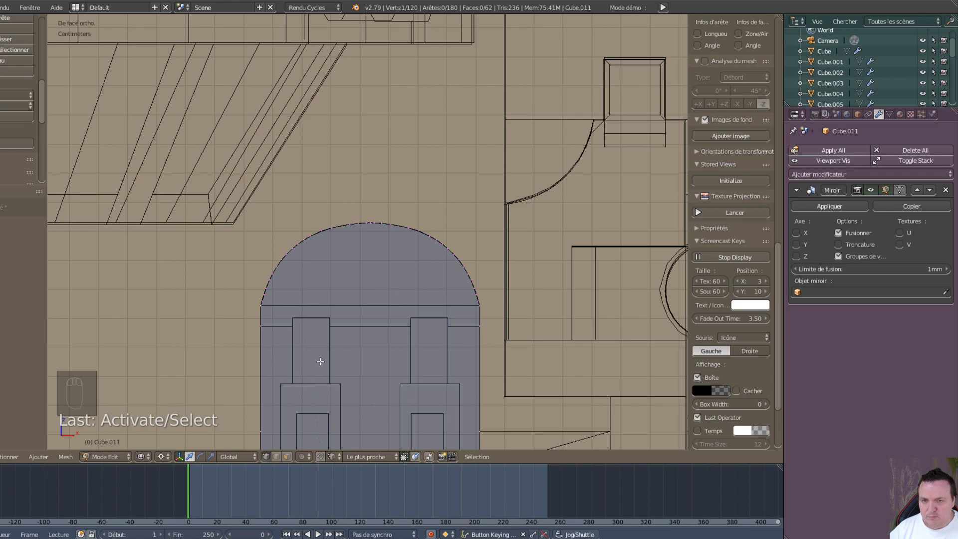
{"action": "middle_click_drag", "start_coordinate": [465, 313], "coordinate": [511, 322]}
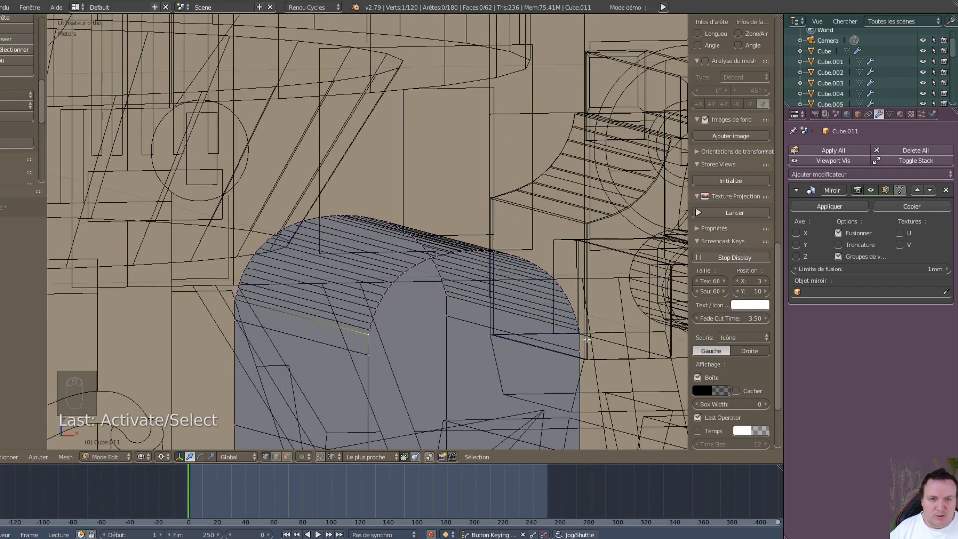
{"action": "right_click", "coordinate": [582, 333], "text": "shift"}
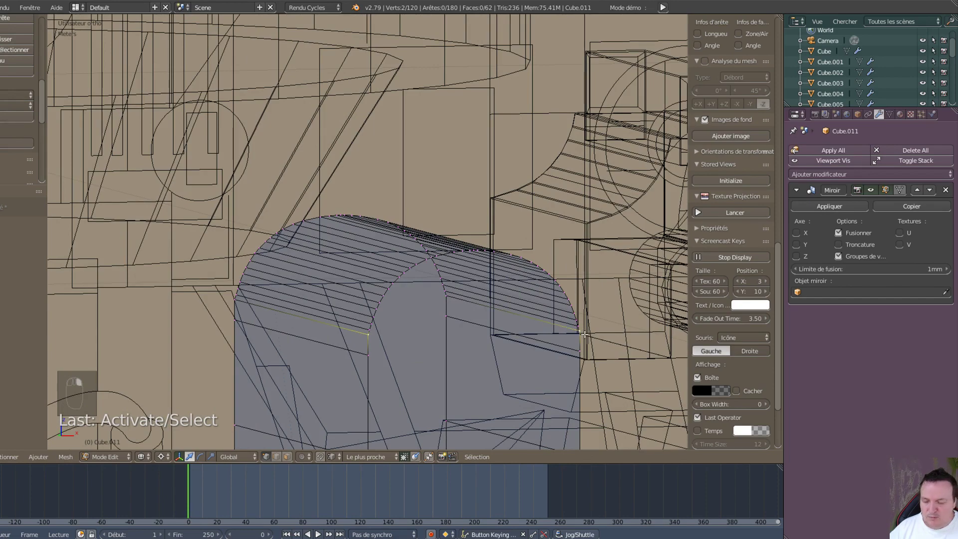
{"action": "key", "text": "f"}
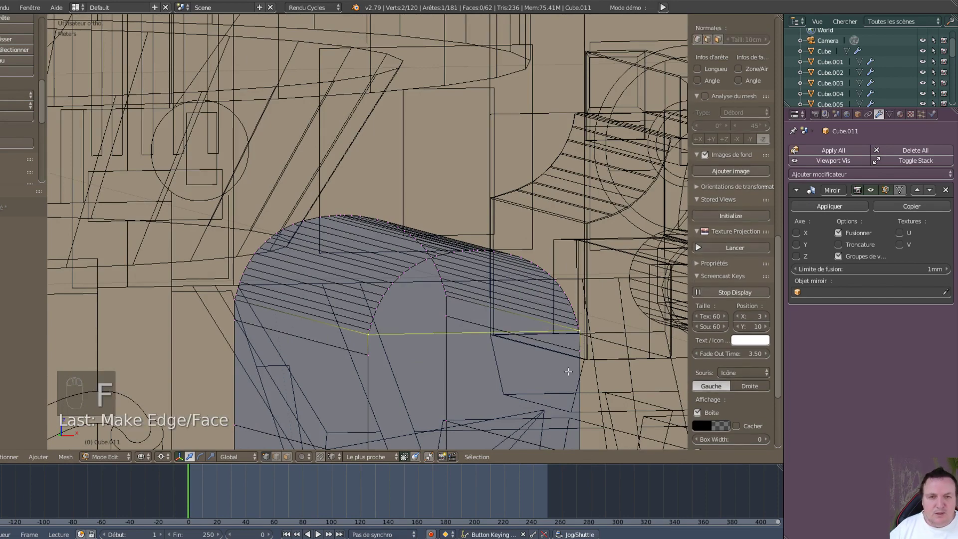
{"action": "scroll", "coordinate": [541, 372], "scroll_direction": "down", "scroll_amount": 4}
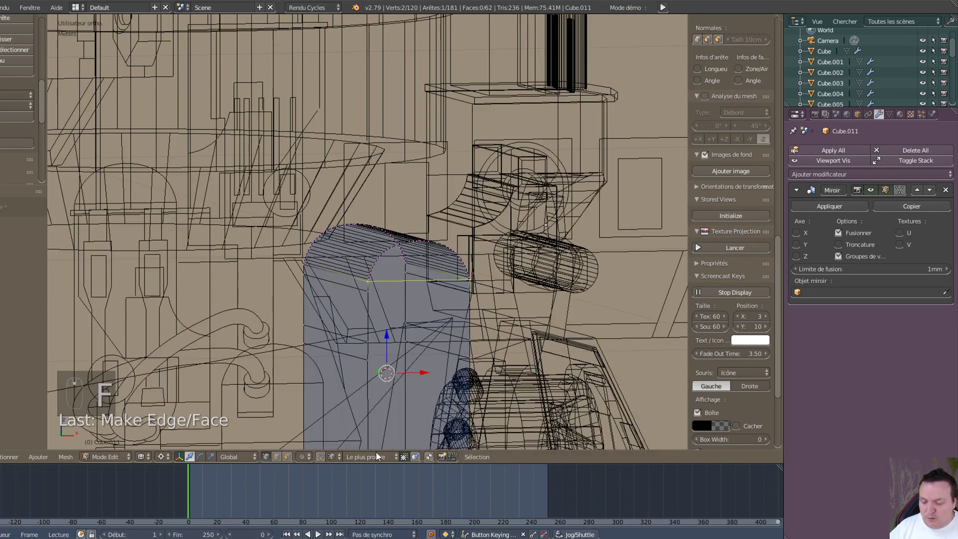
- Delete the two large faces closing the panel's negative-Y and positive-Y ends in face selection mode
{"action": "key", "text": "ctrl+Tab"}
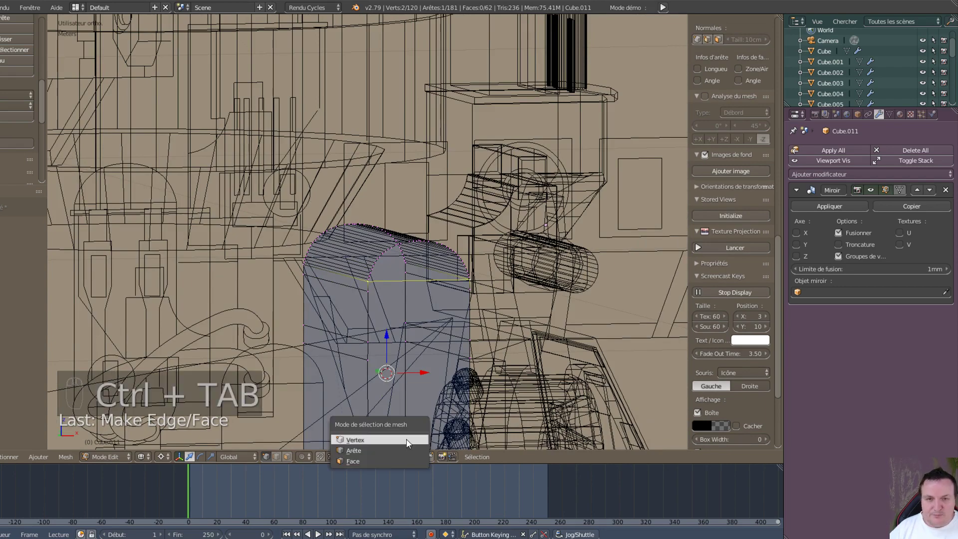
{"action": "left_click", "coordinate": [375, 464]}
{"action": "scroll", "coordinate": [387, 414], "scroll_direction": "down", "scroll_amount": 3}
{"action": "middle_click_drag", "start_coordinate": [375, 375], "coordinate": [348, 333]}
{"action": "right_click", "coordinate": [370, 295]}
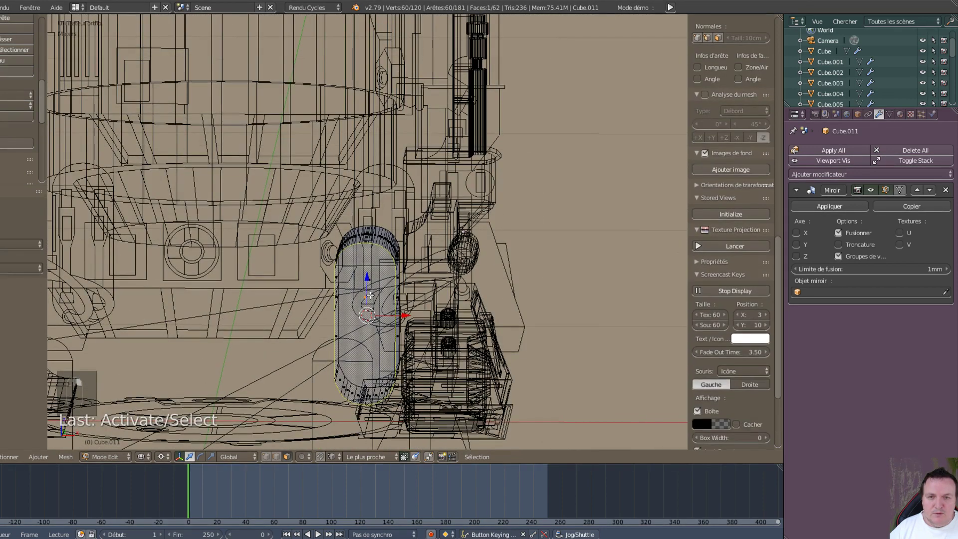
{"action": "right_click", "coordinate": [373, 276], "text": "shift"}
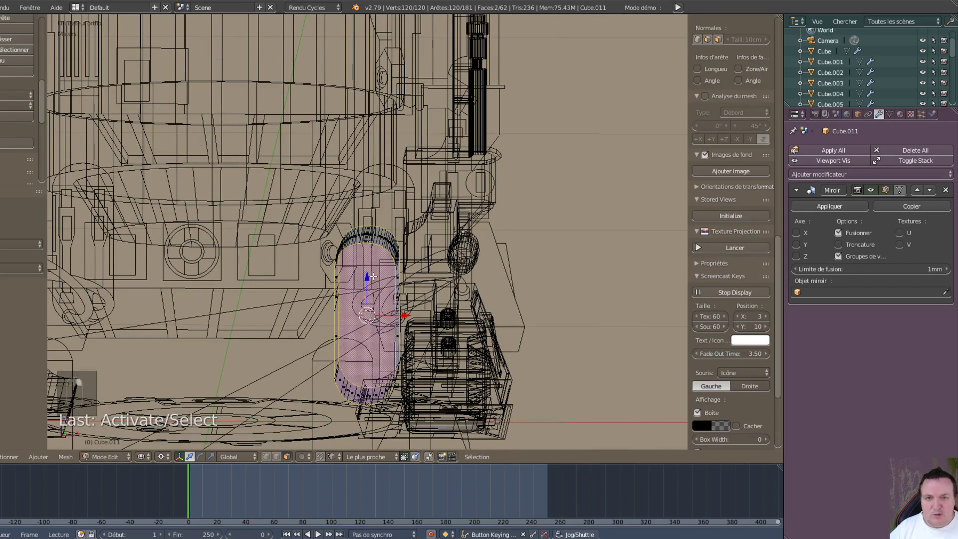
{"action": "key", "text": "x"}
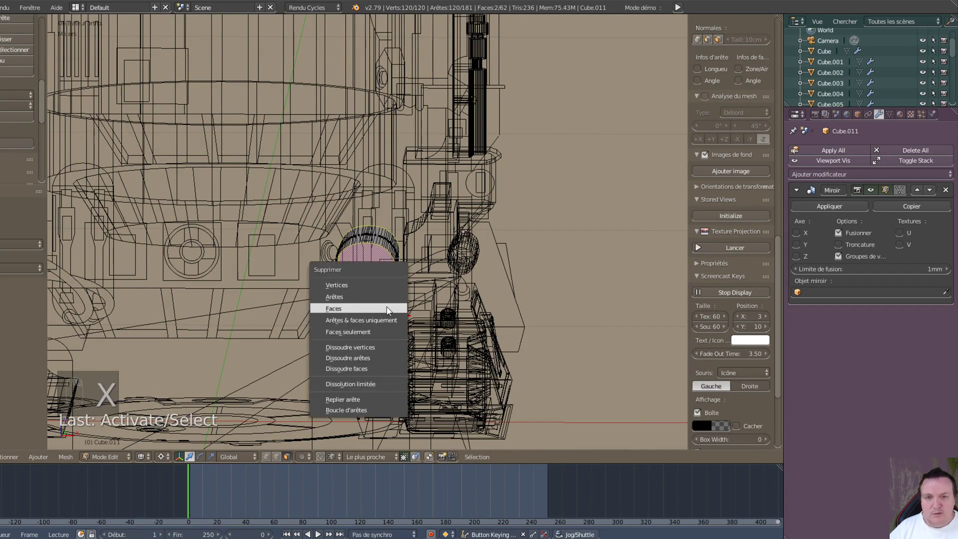
{"action": "left_click", "coordinate": [372, 310]}
- Connect the opposite vertices at the arch base and the next pair below with two edges on the positive-Y end
{"action": "scroll", "coordinate": [377, 327], "scroll_direction": "up", "scroll_amount": 8}
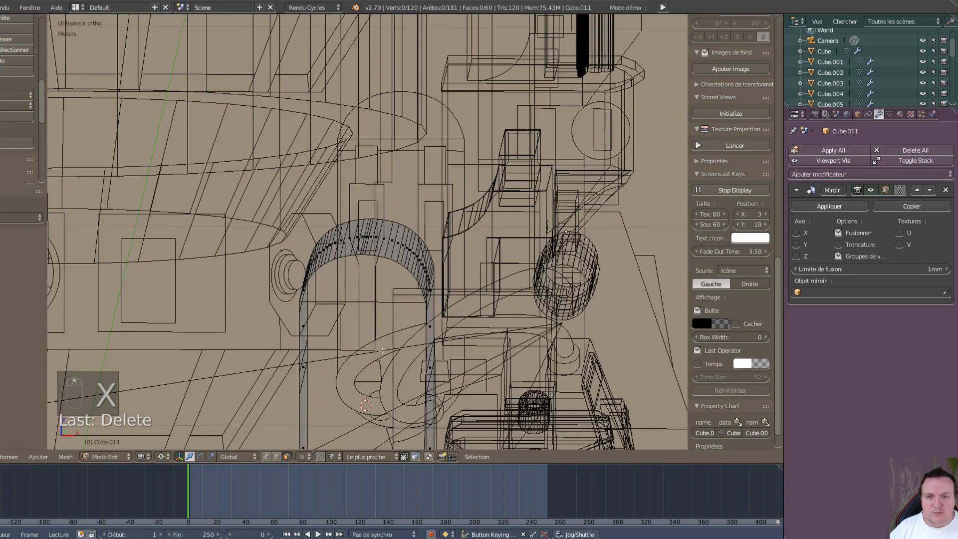
{"action": "middle_click_drag", "start_coordinate": [423, 343], "coordinate": [434, 318]}
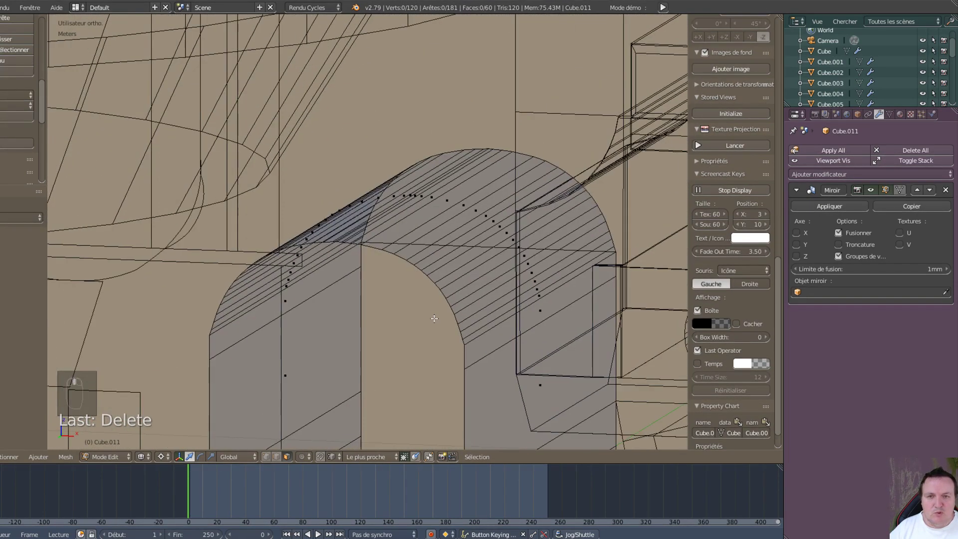
{"action": "middle_click_drag", "start_coordinate": [362, 308], "coordinate": [391, 327]}
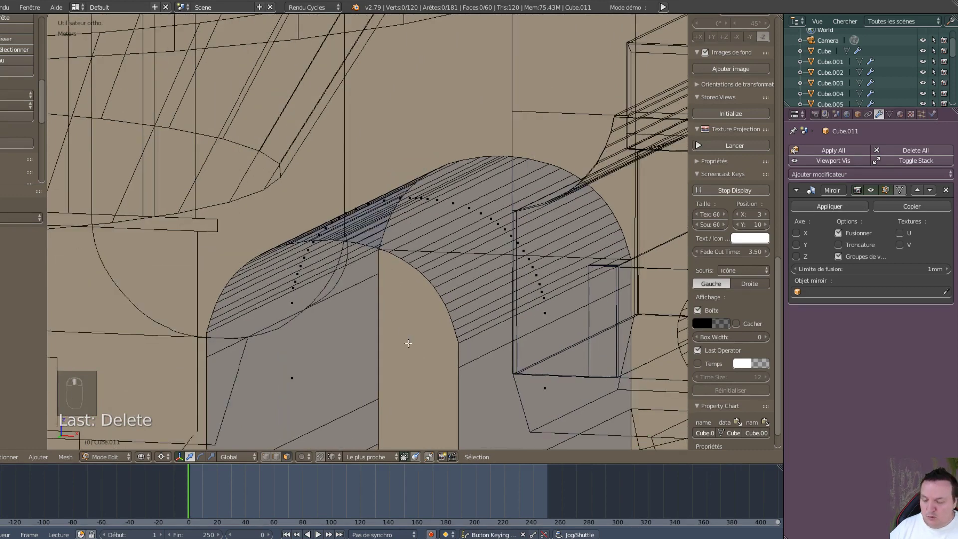
{"action": "key", "text": "ctrl+Tab"}
{"action": "left_click", "coordinate": [367, 325]}
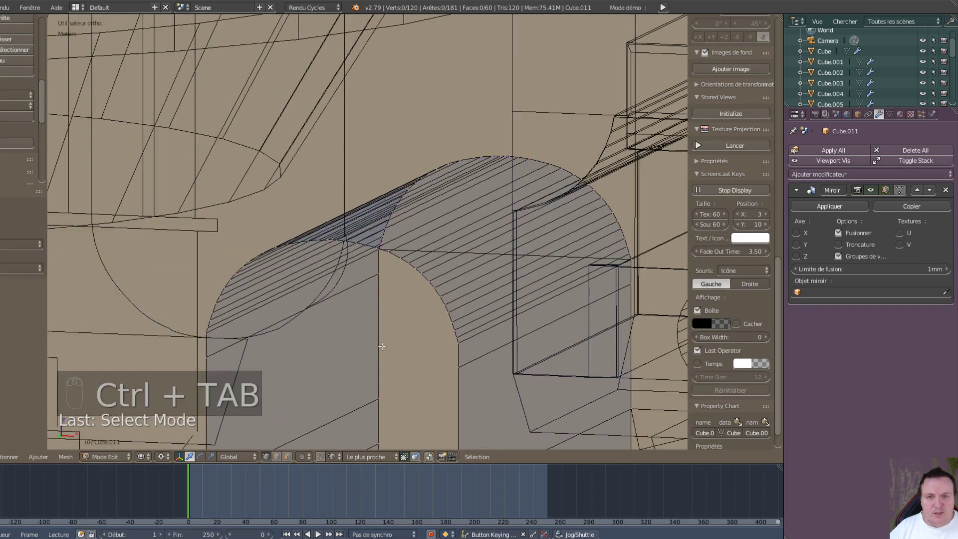
{"action": "middle_click_drag", "start_coordinate": [526, 401], "coordinate": [333, 385]}
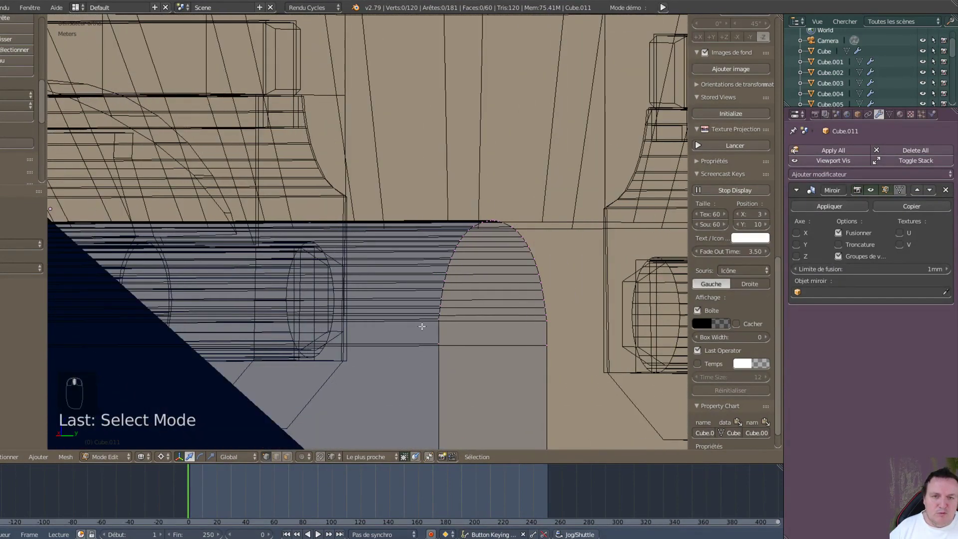
{"action": "right_click", "coordinate": [438, 318]}
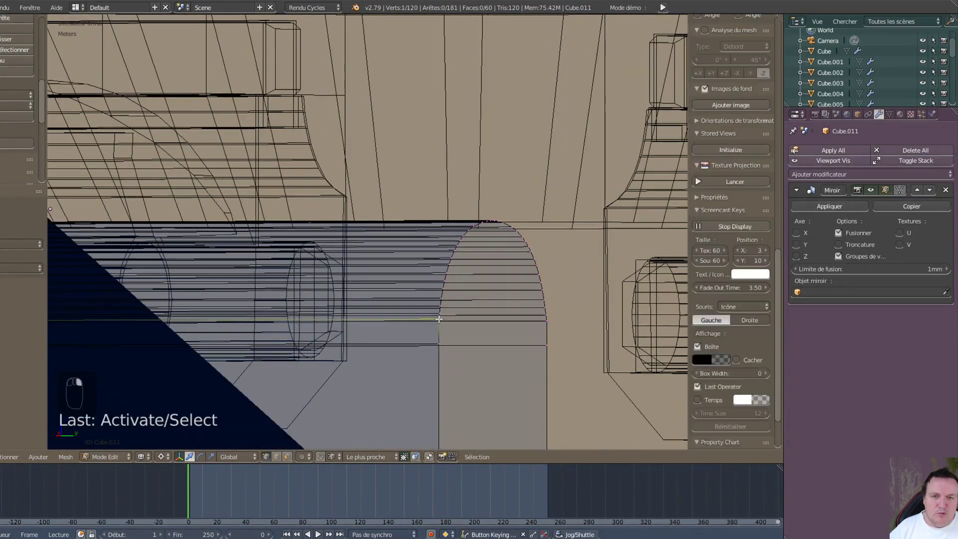
{"action": "right_click", "coordinate": [547, 321], "text": "shift"}
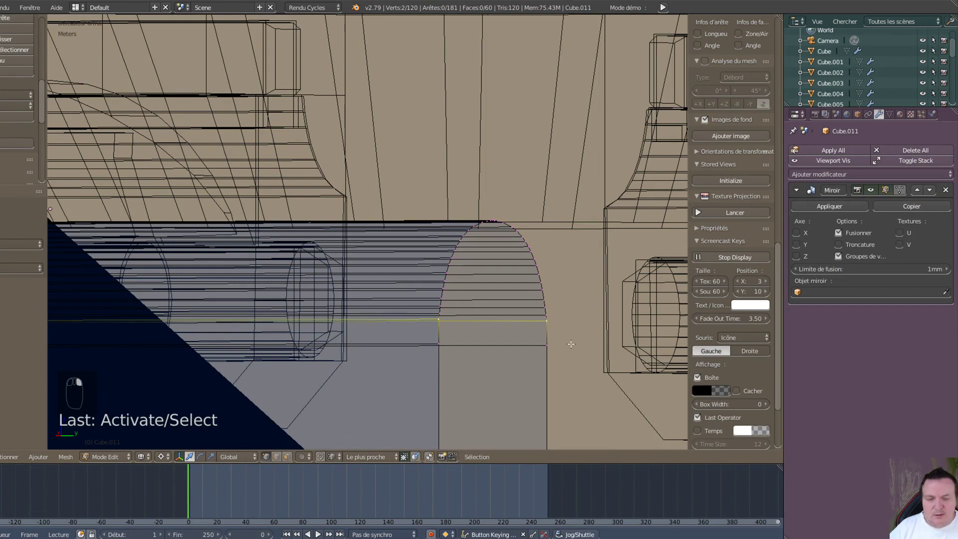
{"action": "key", "text": "f"}
{"action": "right_click", "coordinate": [537, 346]}
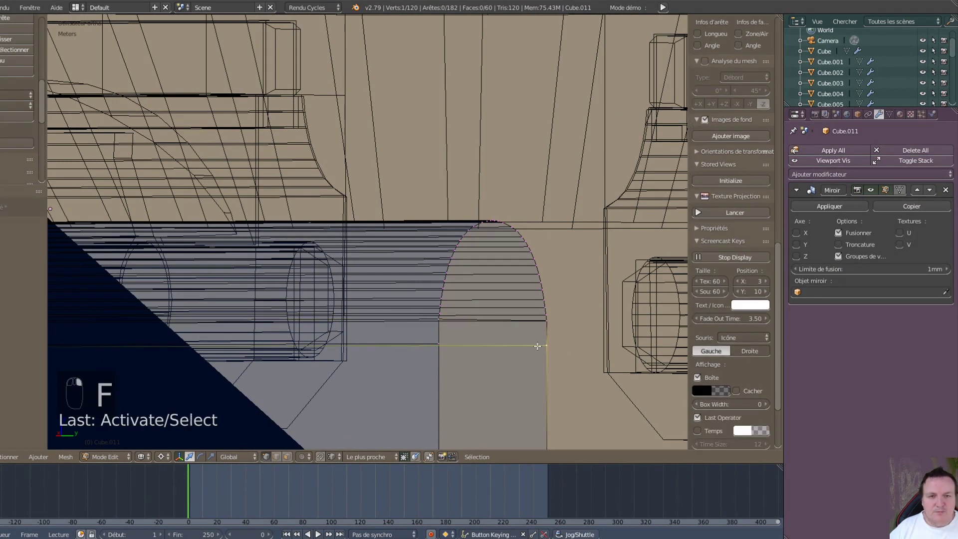
{"action": "right_click", "coordinate": [445, 349], "text": "shift"}
{"action": "key", "text": "f"}
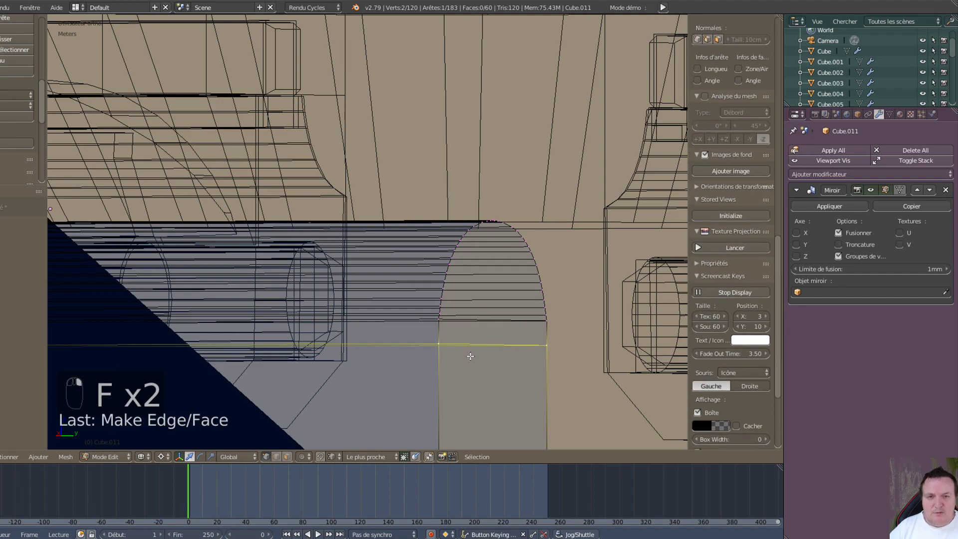
- Connect the vertex pair just below the arch base on the panel's negative-Y end with an edge
{"action": "scroll", "coordinate": [483, 362], "scroll_direction": "down", "scroll_amount": 4}
{"action": "middle_click_drag", "start_coordinate": [417, 321], "coordinate": [502, 333]}
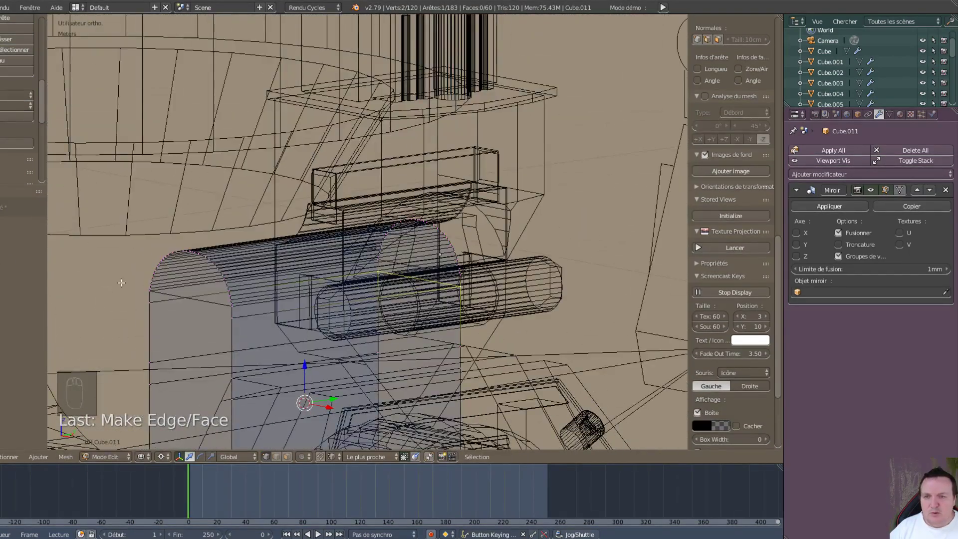
{"action": "right_click", "coordinate": [153, 302]}
{"action": "right_click", "coordinate": [231, 317], "text": "shift"}
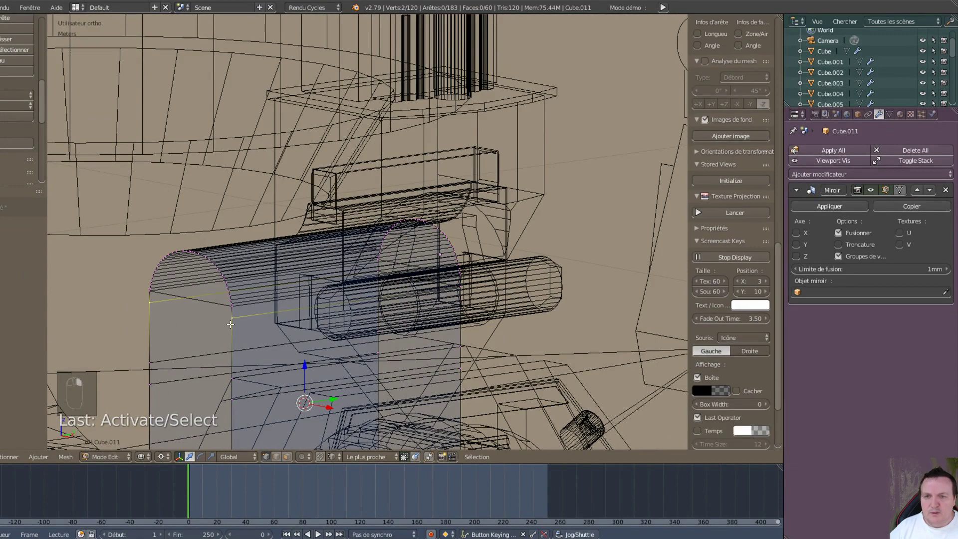
{"action": "key", "text": "f"}
- Examine the cross edges and the open arch at the panel's negative-Y end from several angles
{"action": "scroll", "coordinate": [215, 296], "scroll_direction": "down", "scroll_amount": 2}
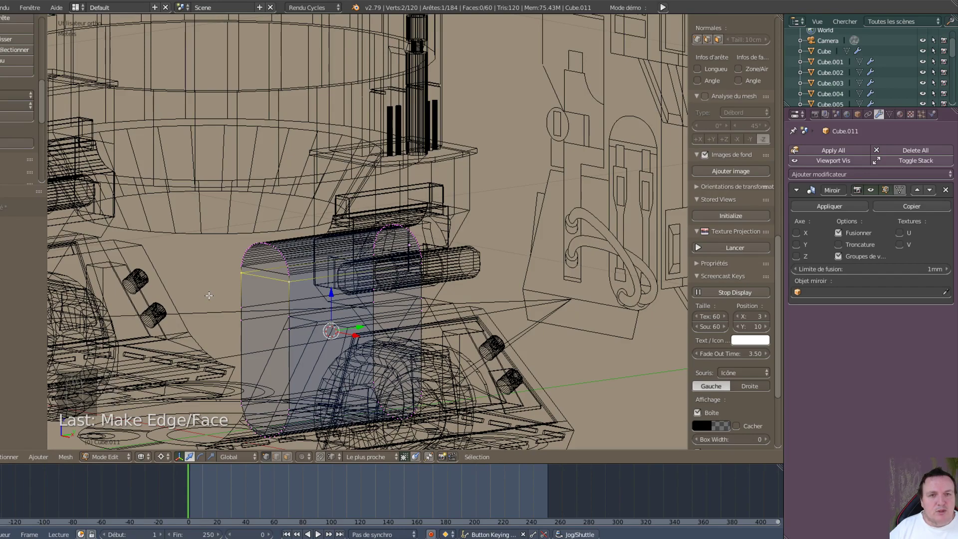
{"action": "middle_click_drag", "start_coordinate": [249, 338], "coordinate": [328, 325]}
{"action": "scroll", "coordinate": [327, 325], "scroll_direction": "up", "scroll_amount": 8}
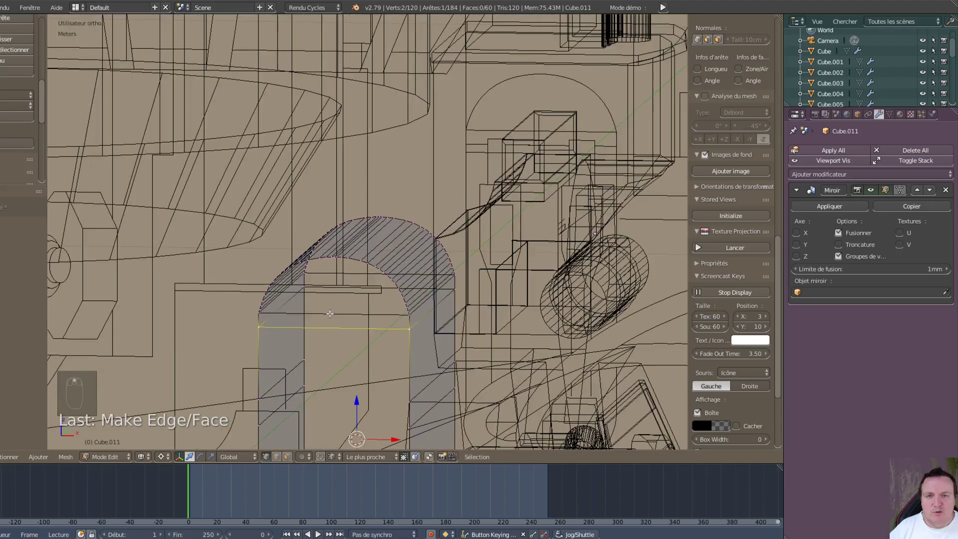
{"action": "scroll", "coordinate": [394, 359], "scroll_direction": "down", "scroll_amount": 2}
{"action": "scroll", "coordinate": [383, 386], "scroll_direction": "up", "scroll_amount": 2}
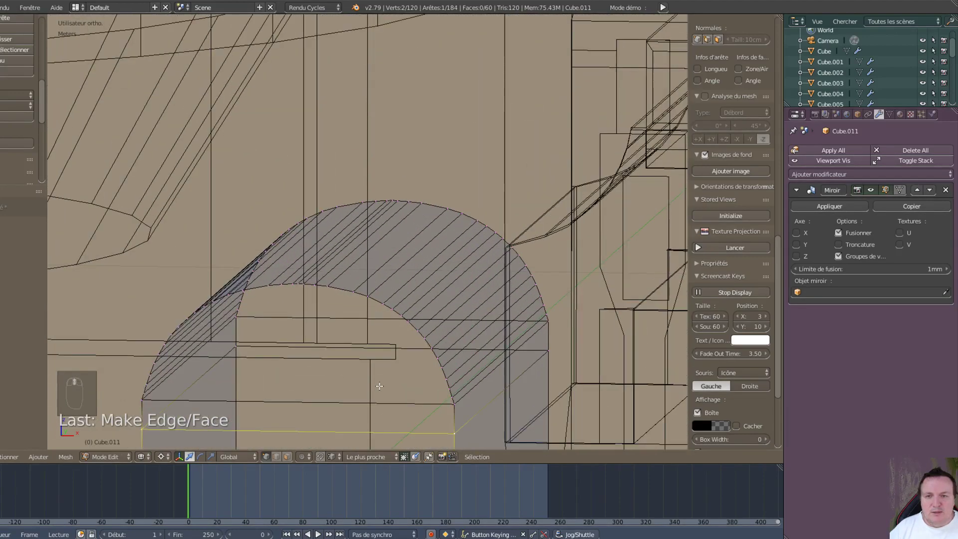
{"action": "scroll", "coordinate": [379, 386], "scroll_direction": "down", "scroll_amount": 2}
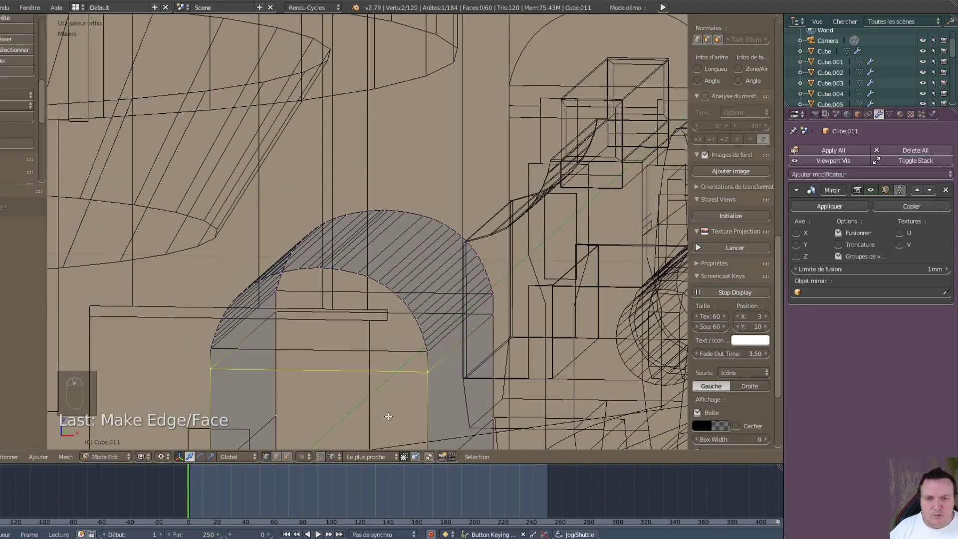
{"action": "mouse_move", "coordinate": [402, 420]}
{"action": "middle_mouse_down"}
{"action": "mouse_move", "coordinate": [414, 407]}
{"action": "mouse_move", "coordinate": [404, 414]}
{"action": "middle_mouse_up"}
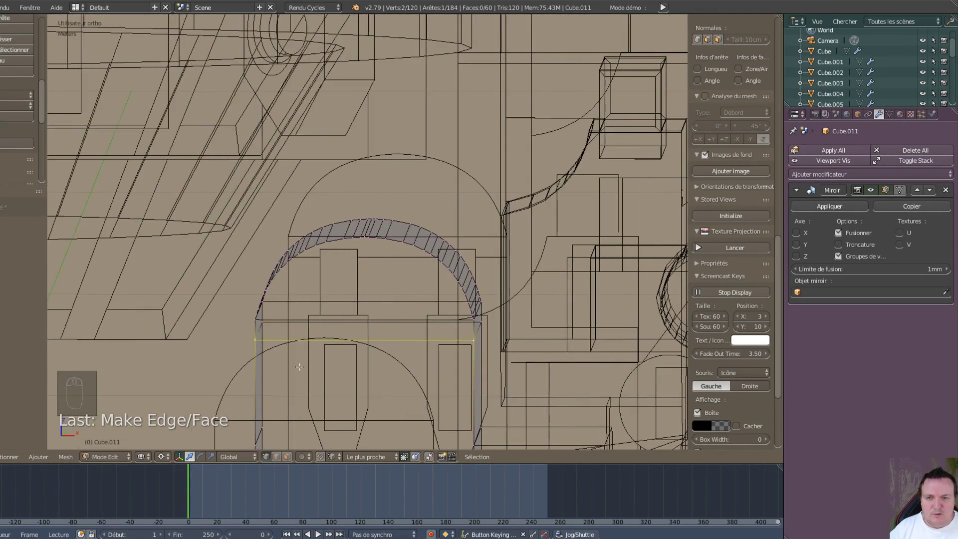
- In front view and edge mode, extrude the two cross edges just below the arch base upward along Z by 2.93 mm
{"action": "key", "text": "KP_1"}
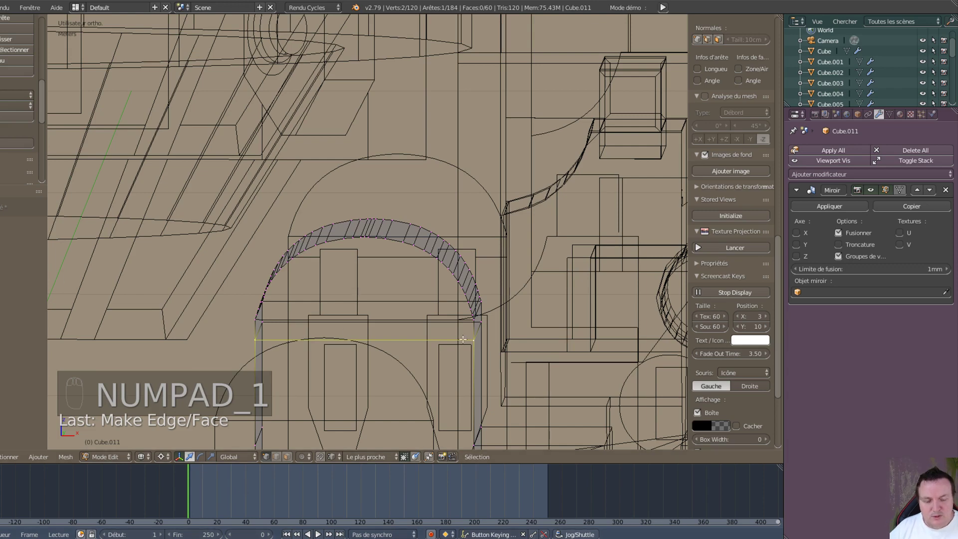
{"action": "key", "text": "KP_1"}
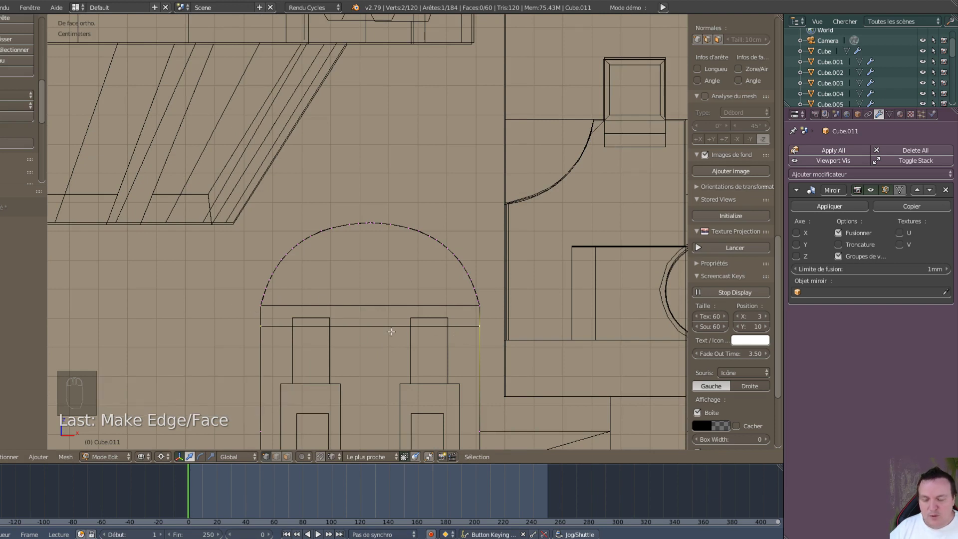
{"action": "key", "text": "ctrl+Tab"}
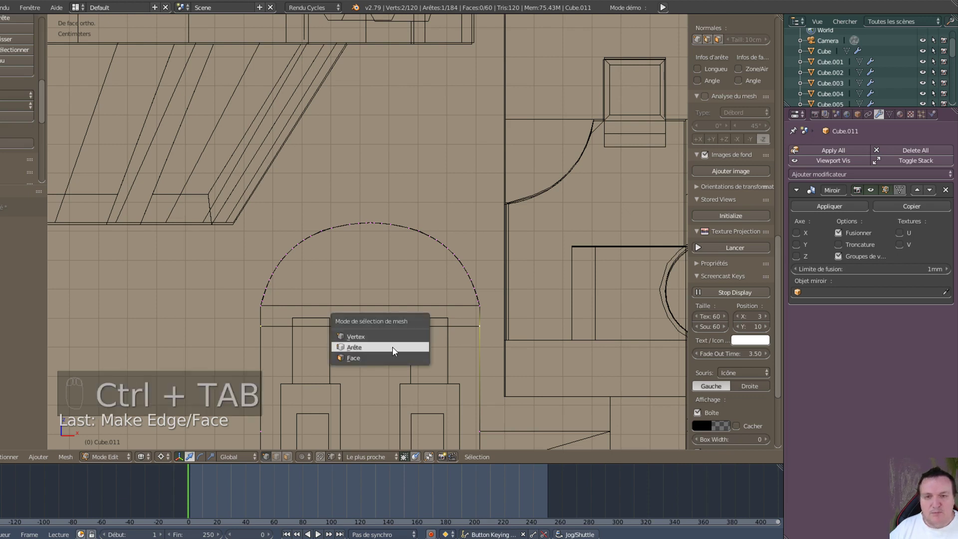
{"action": "key", "text": "ctrl+Tab"}
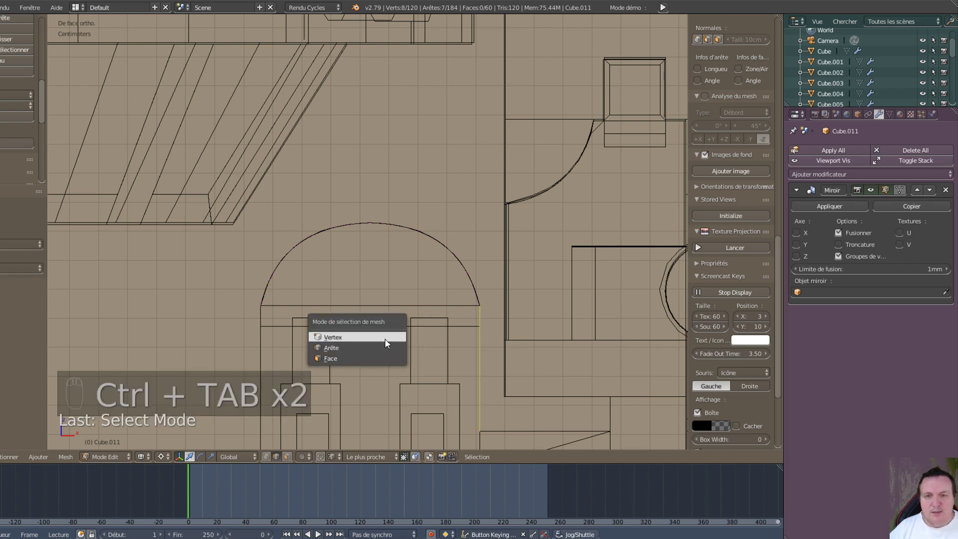
{"action": "left_click", "coordinate": [389, 349]}
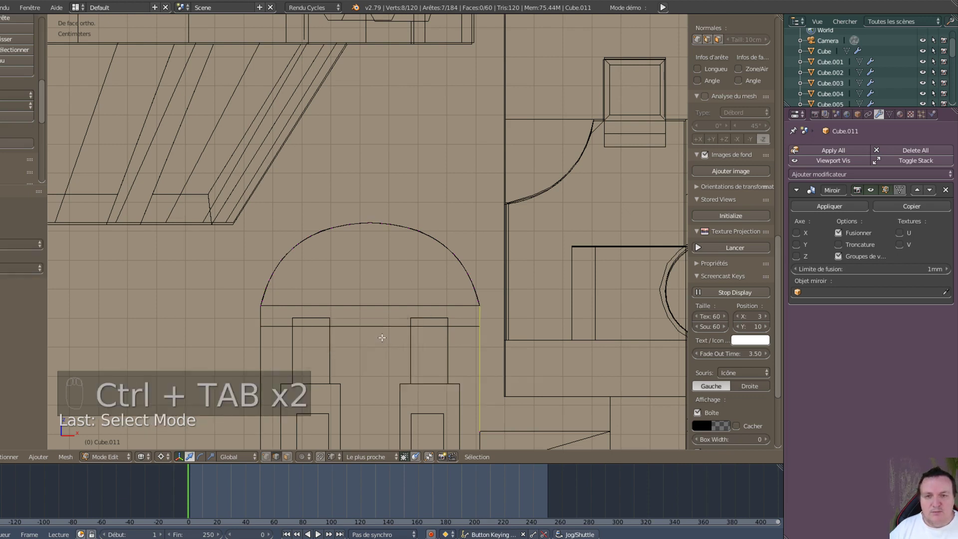
{"action": "key", "text": "a"}
{"action": "key", "text": "c"}
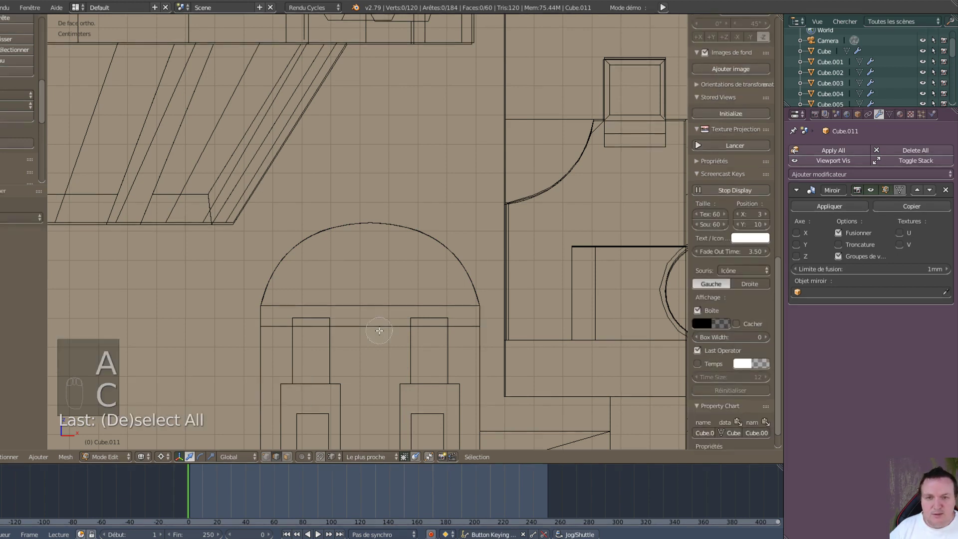
{"action": "left_click", "coordinate": [379, 330]}
{"action": "right_click", "coordinate": [376, 354]}
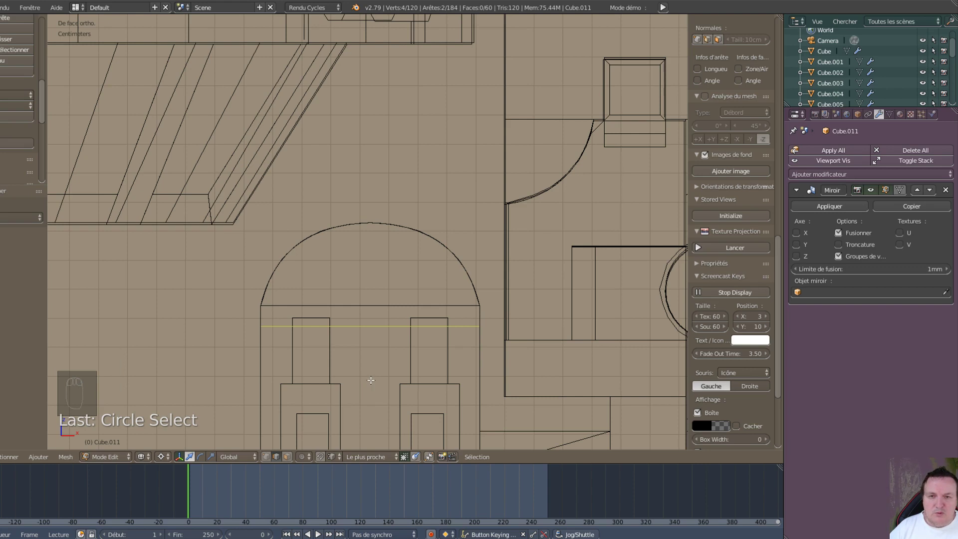
{"action": "key", "text": "e"}
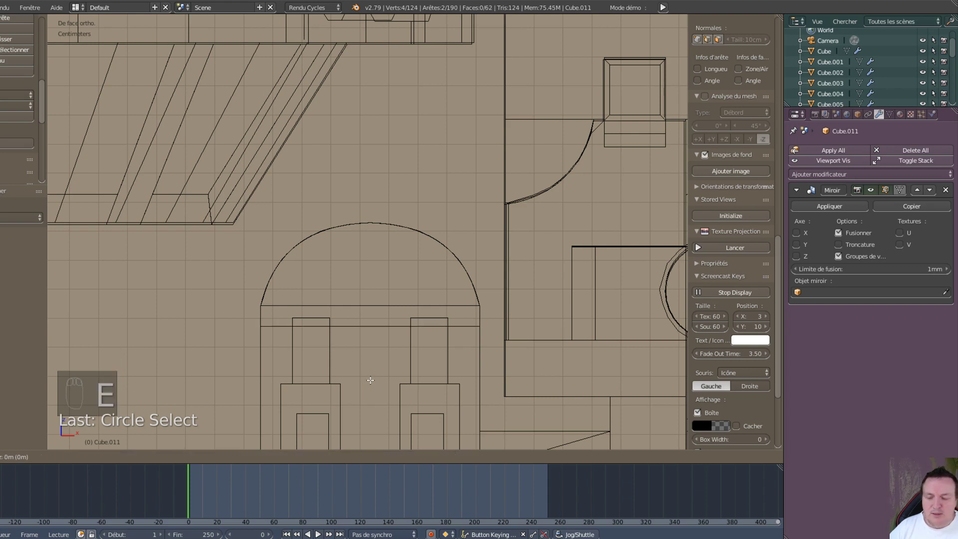
{"action": "key", "text": "z"}
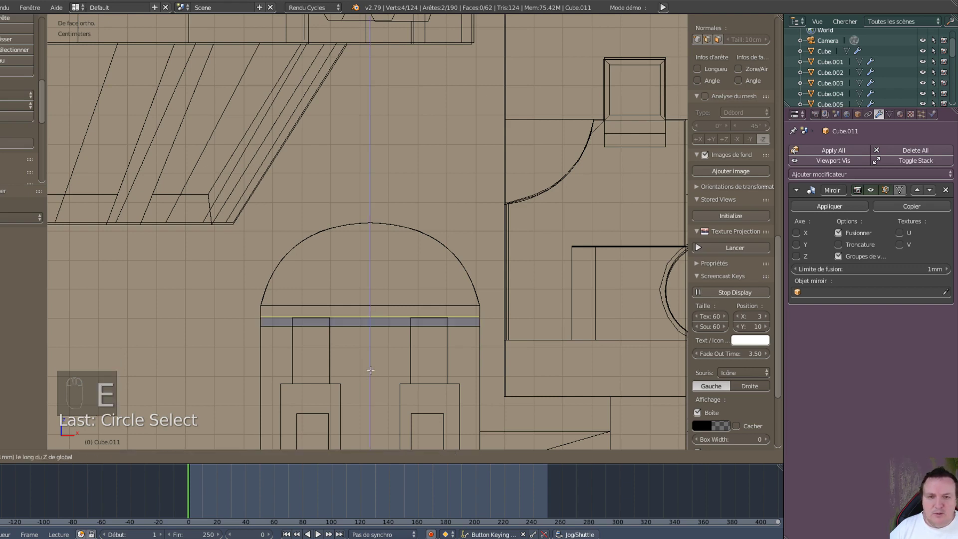
{"action": "left_click", "coordinate": [372, 371]}
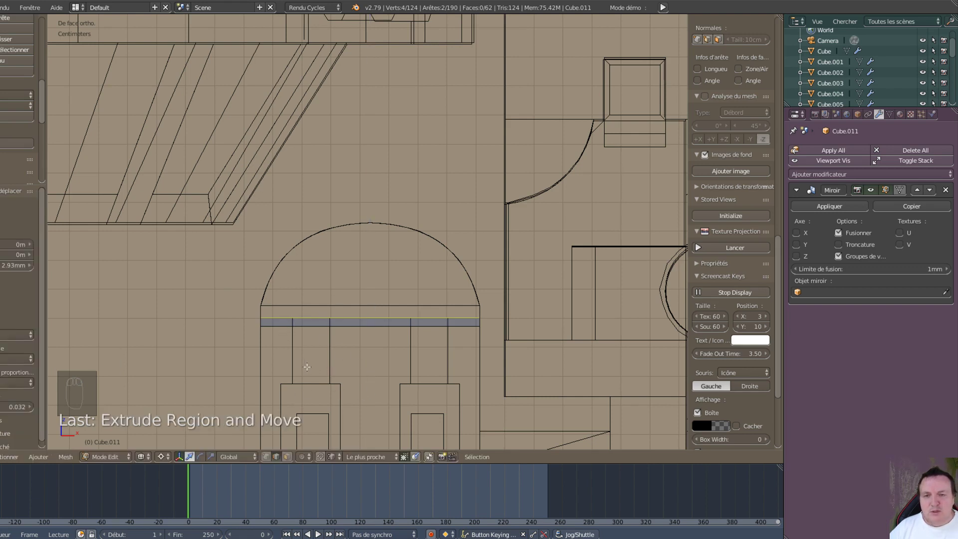
- Select the panel's vertical side edge at negative X, directly below the new horizontal strip
{"action": "scroll", "coordinate": [287, 341], "scroll_direction": "down", "scroll_amount": 1}
{"action": "left_click", "coordinate": [276, 375]}
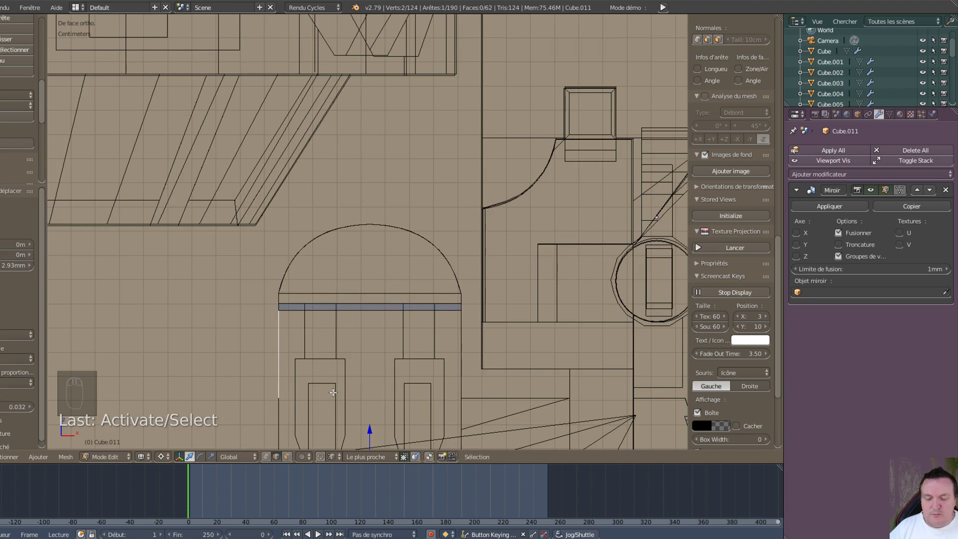
{"action": "key", "text": "e"}
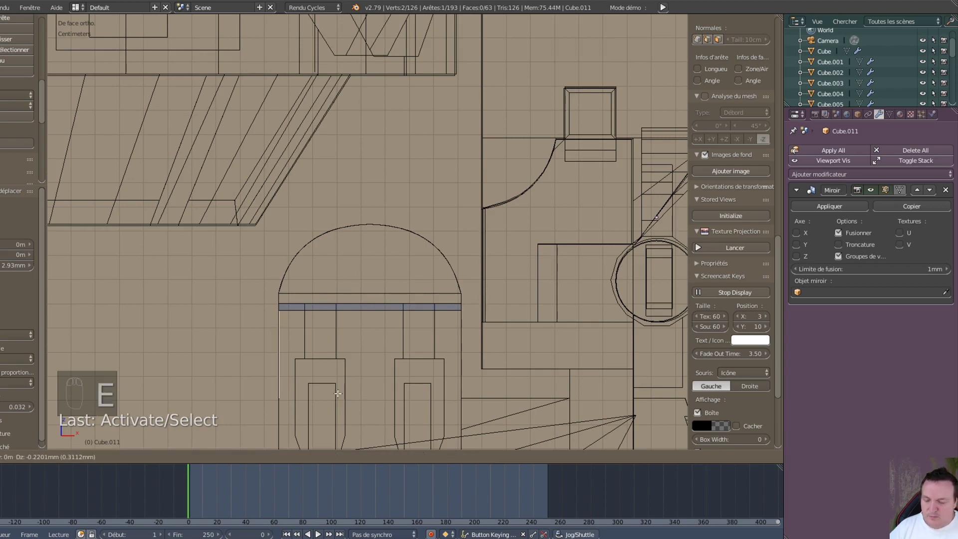
{"action": "key", "text": "z"}
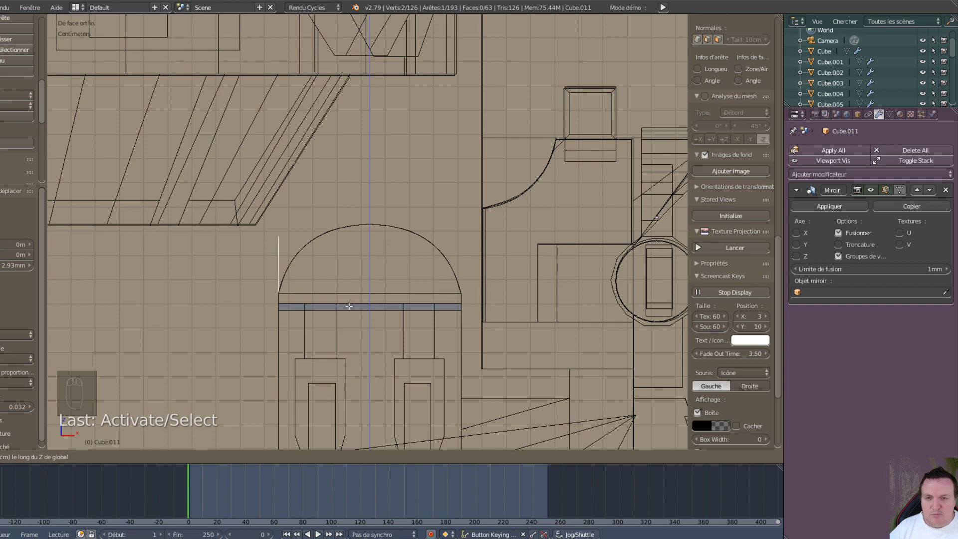
{"action": "right_click", "coordinate": [352, 340]}
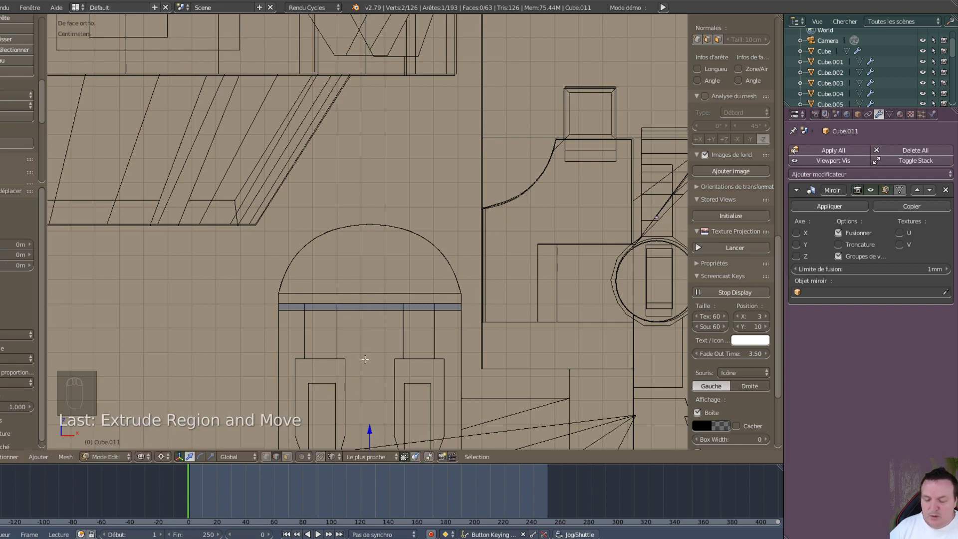
{"action": "key", "text": "e"}
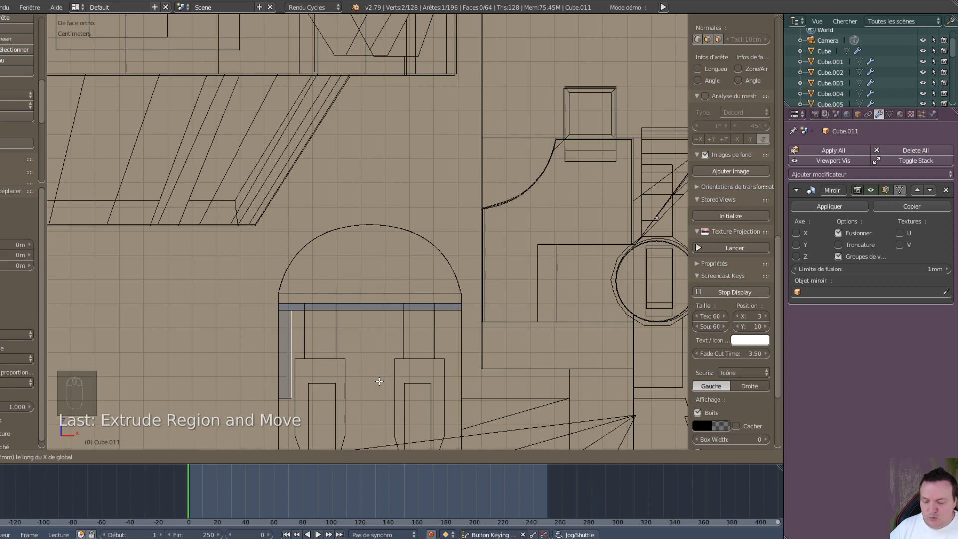
{"action": "left_click", "coordinate": [306, 367]}
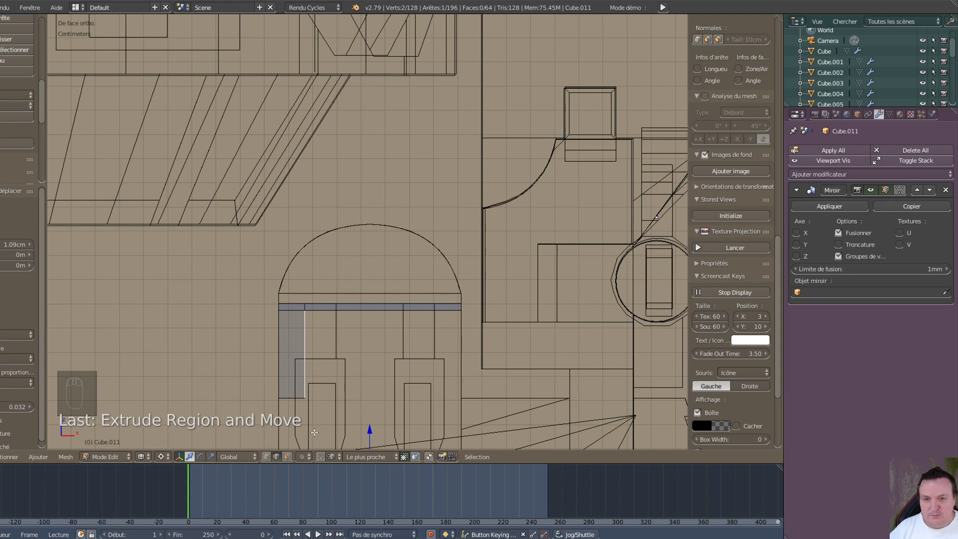
{"action": "key", "text": "ctrl+z"}
- Extrude the selected side edge 6.9 mm along X and add a loop cut across the new strip, lowered 4.72 mm along Z
{"action": "key", "text": "e"}
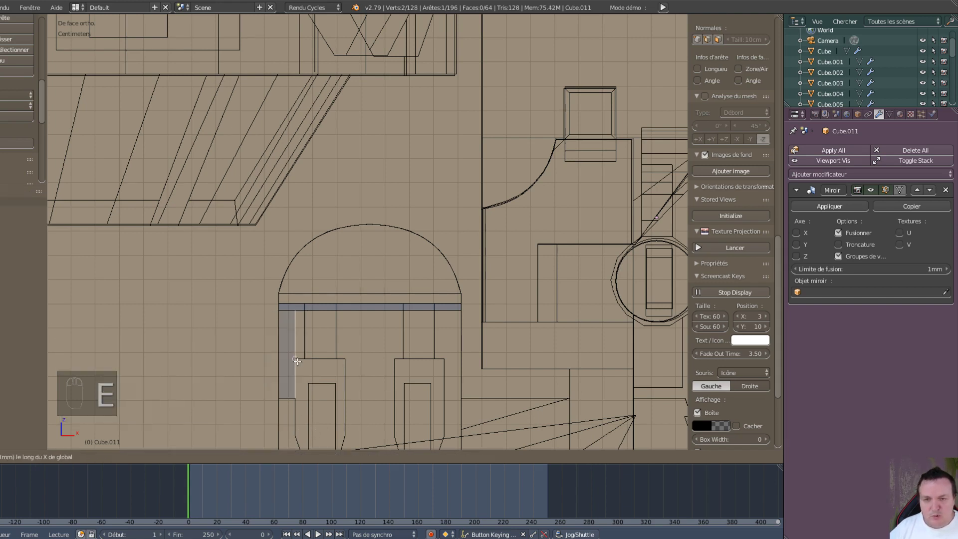
{"action": "left_click", "coordinate": [297, 357]}
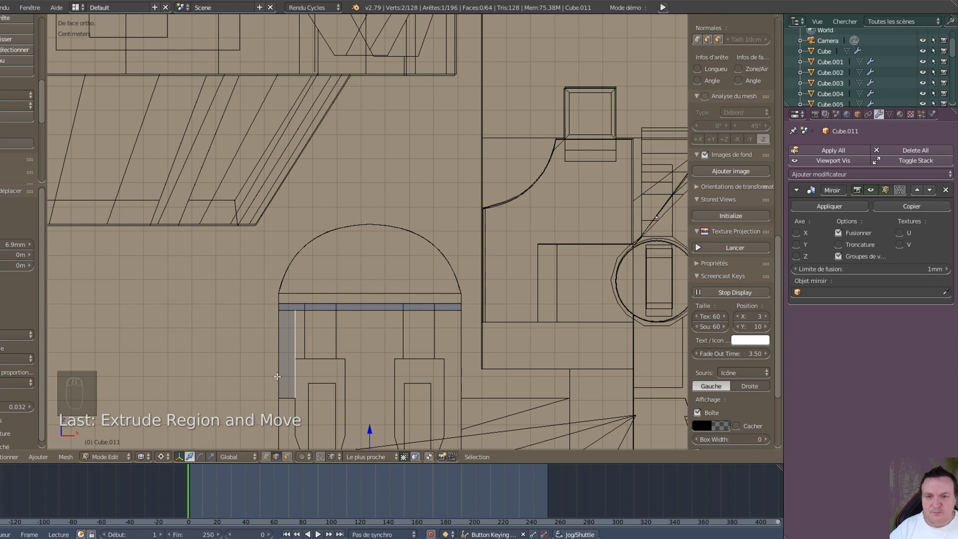
{"action": "key", "text": "ctrl+r"}
{"action": "left_click", "coordinate": [294, 363]}
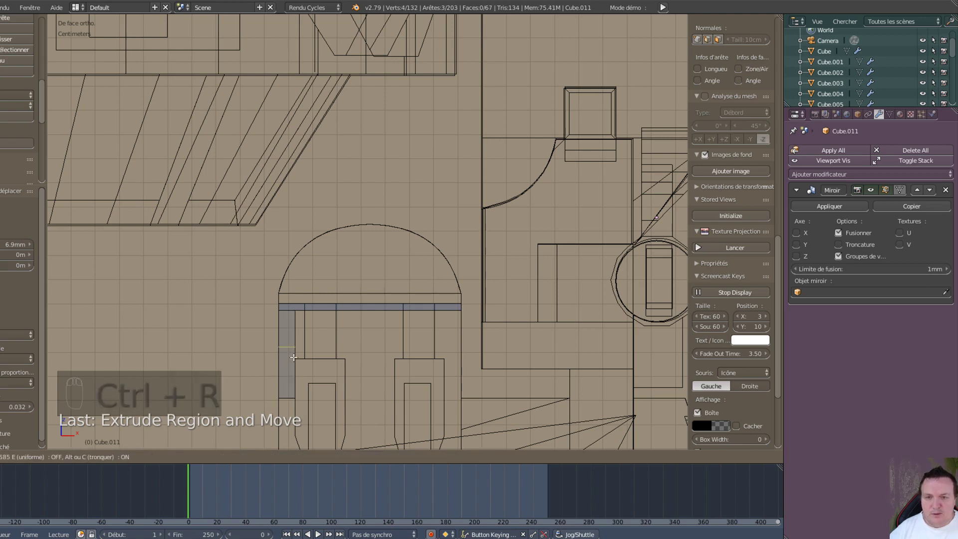
{"action": "left_click", "coordinate": [294, 358]}
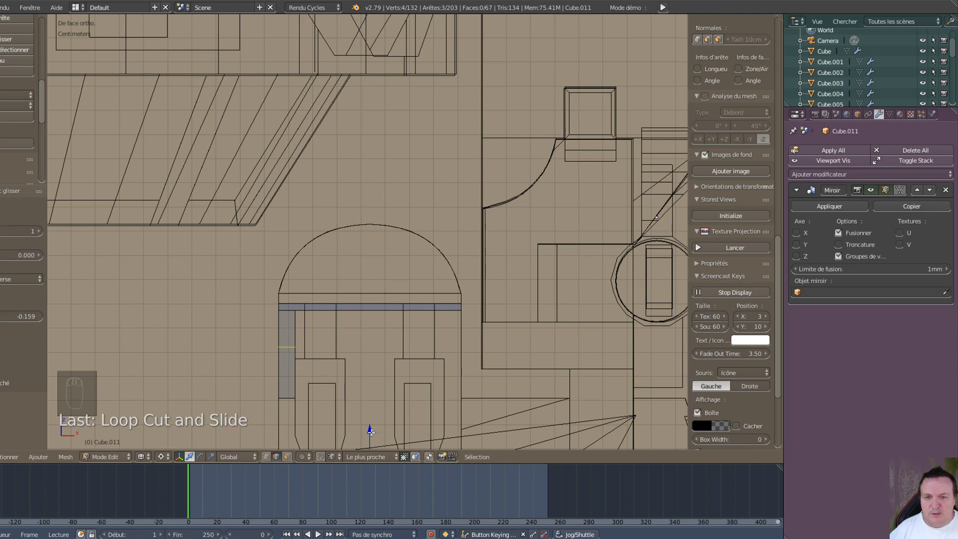
{"action": "left_click_drag", "start_coordinate": [369, 431], "coordinate": [295, 361]}
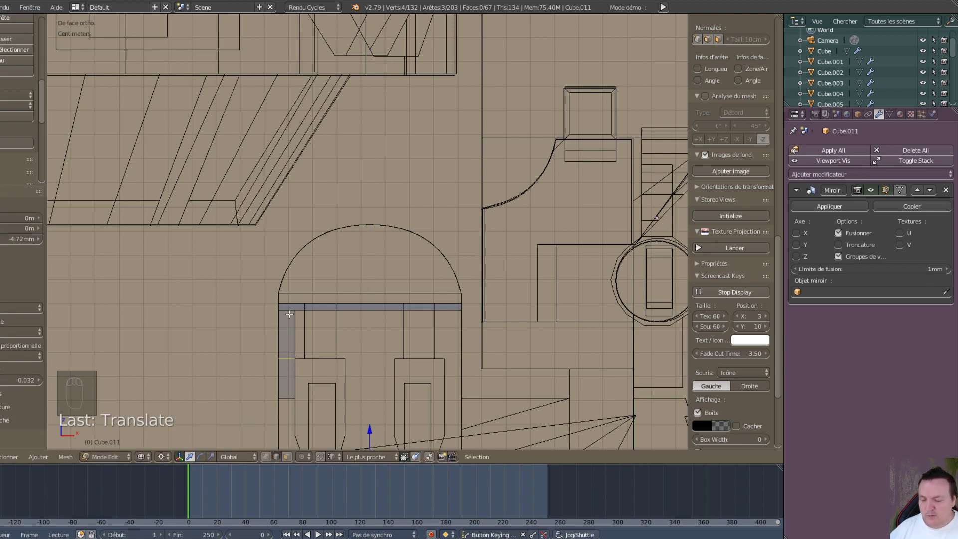
- Extrude the edge above the loop cut along X in three segments of 3.99 mm, 1.29 cm and 3.69 mm, matching the first bracket's outlines
{"action": "key", "text": "ctrl+Tab"}
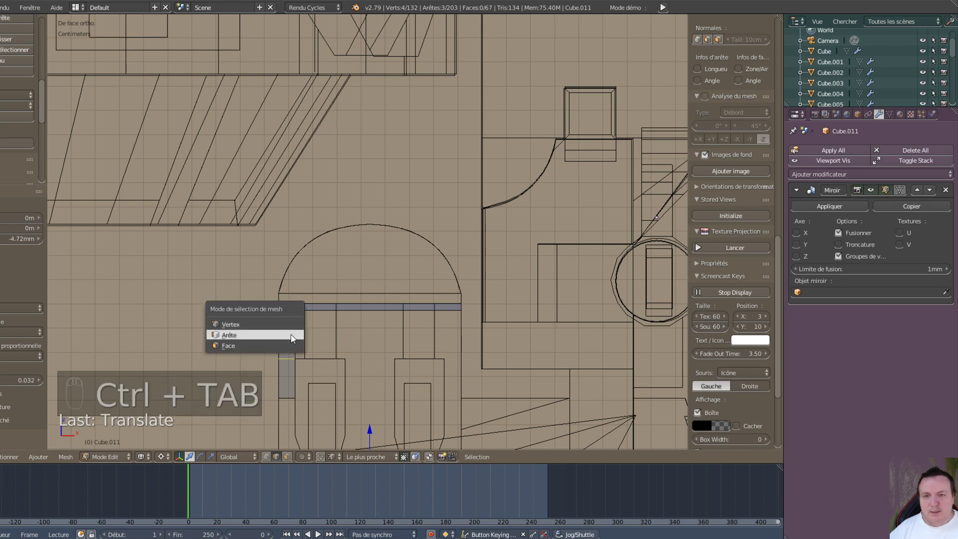
{"action": "left_click", "coordinate": [292, 338]}
{"action": "left_click", "coordinate": [294, 335]}
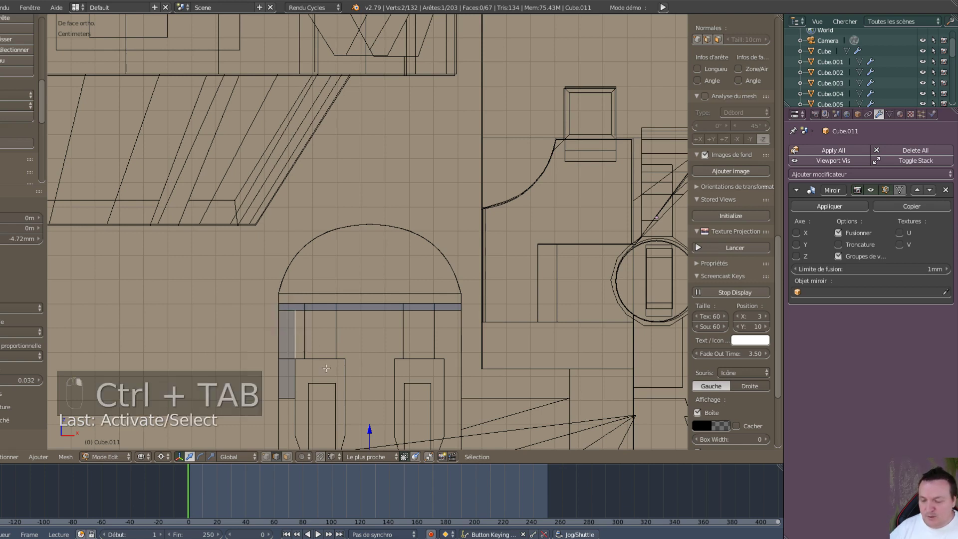
{"action": "key", "text": "e"}
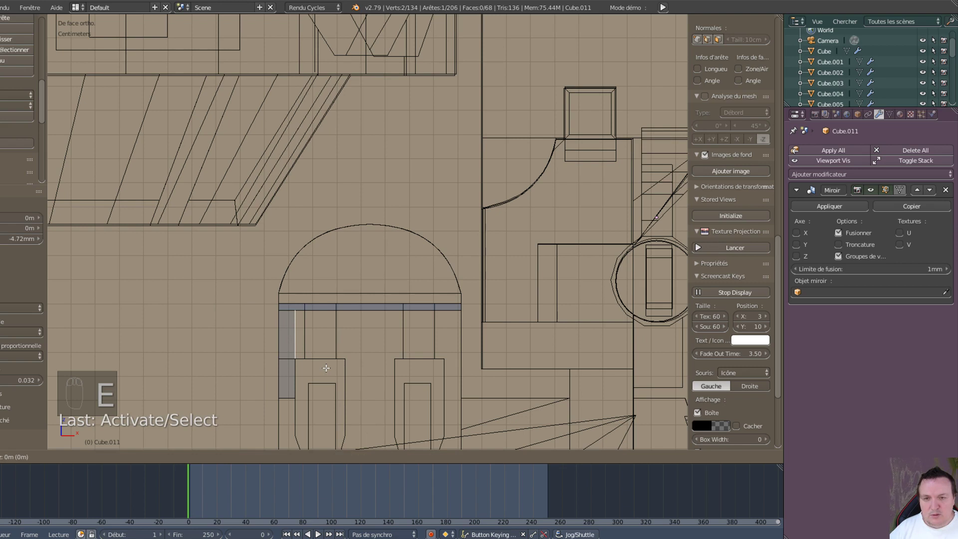
{"action": "left_click", "coordinate": [311, 354]}
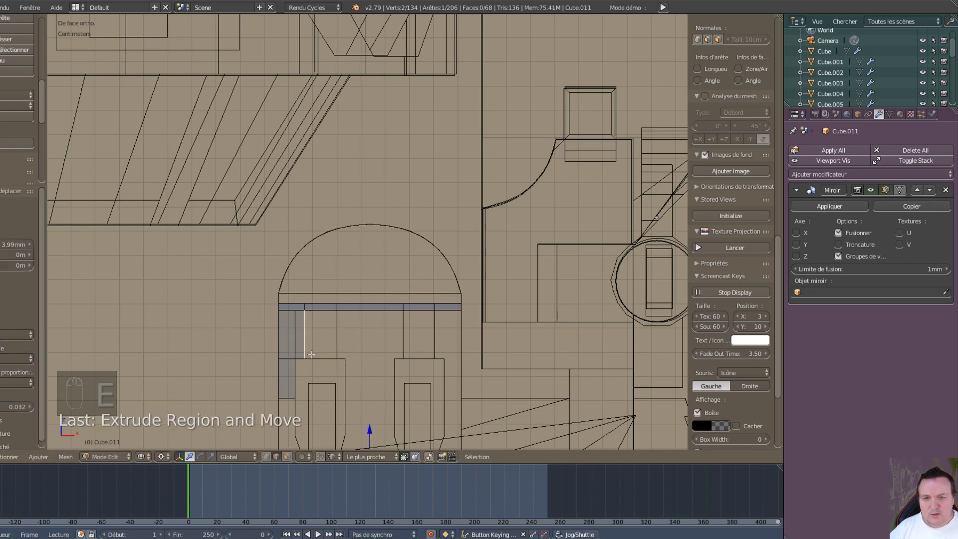
{"action": "key", "text": "e"}
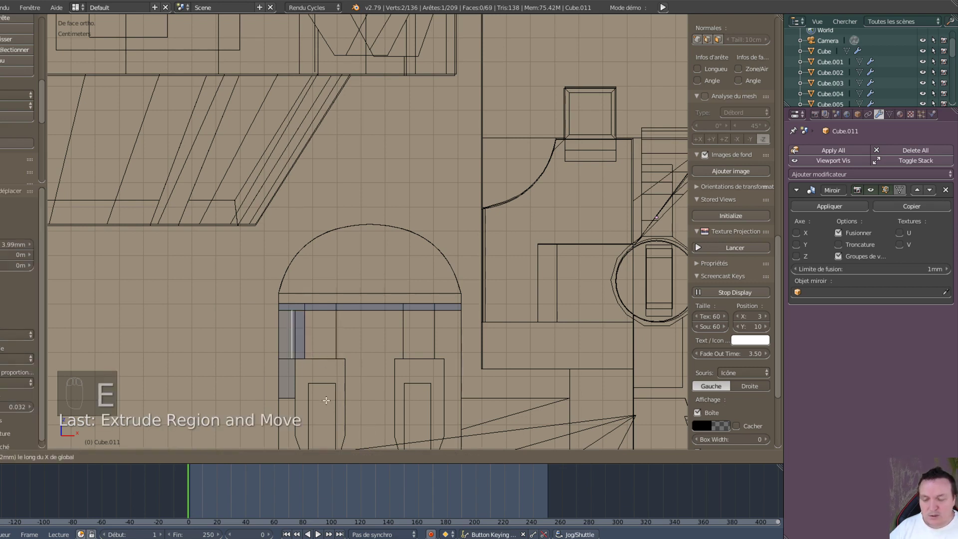
{"action": "left_click", "coordinate": [332, 356]}
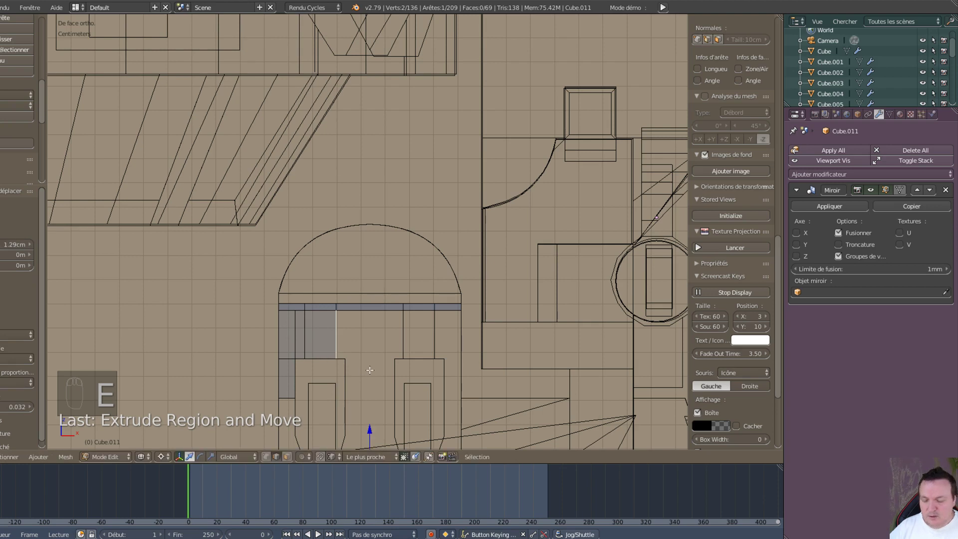
{"action": "key", "text": "e"}
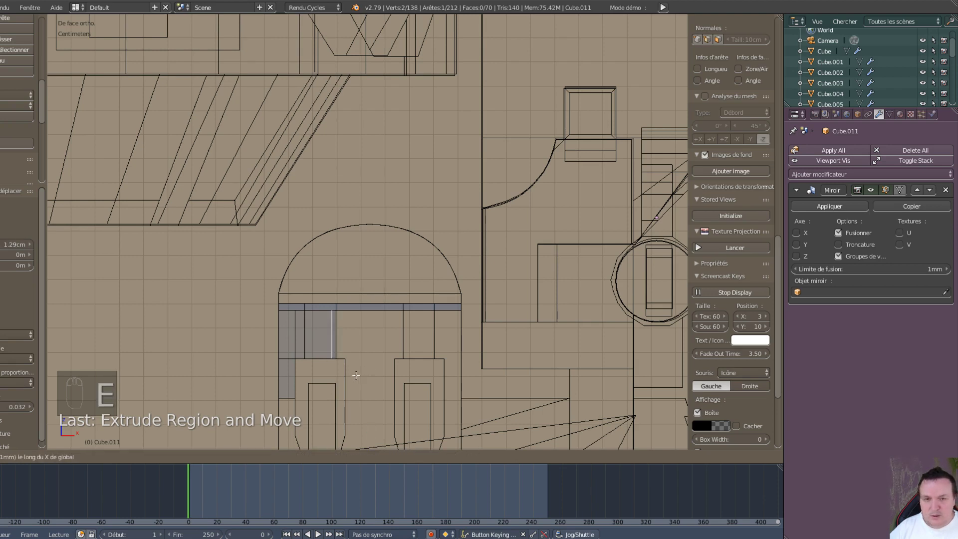
{"action": "left_click", "coordinate": [344, 361]}
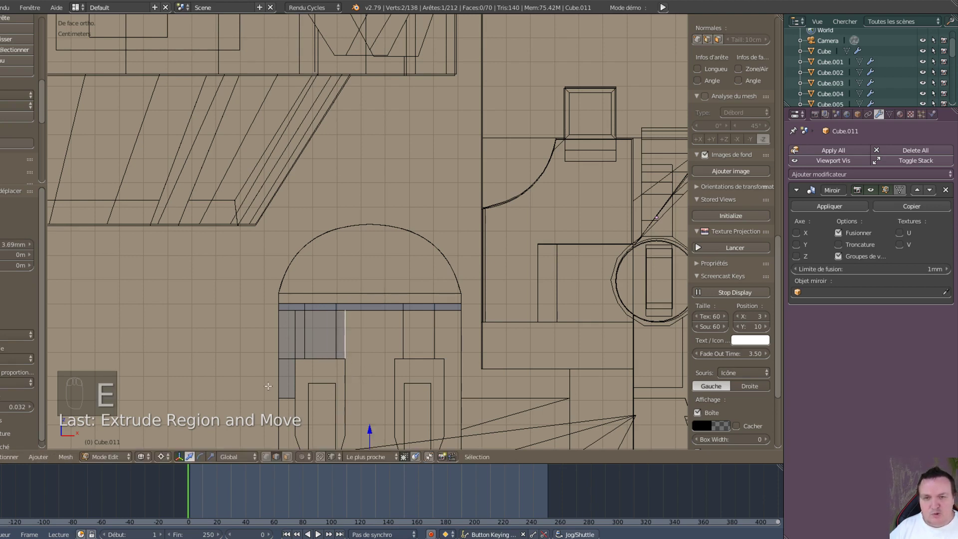
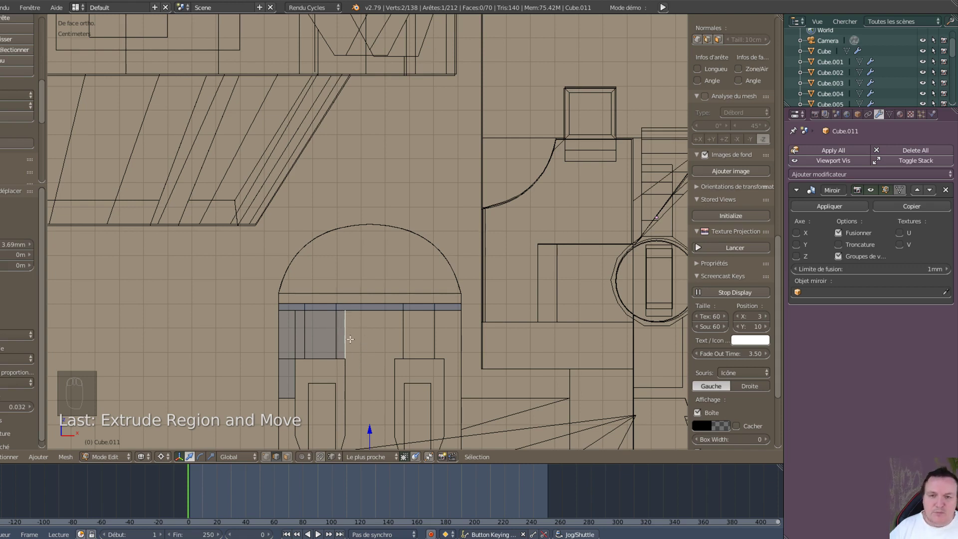
- Continue extruding the upper strip's end edge along X in segments of 2.04 cm, 3.69 mm, 1.29 cm and 4 mm, matching the second bracket's outlines
{"action": "key", "text": "e"}
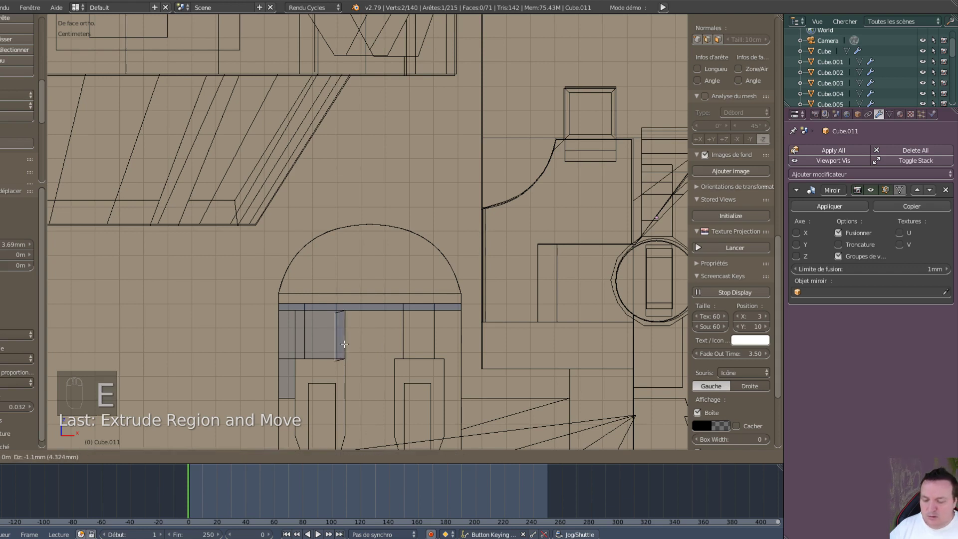
{"action": "left_click", "coordinate": [385, 363]}
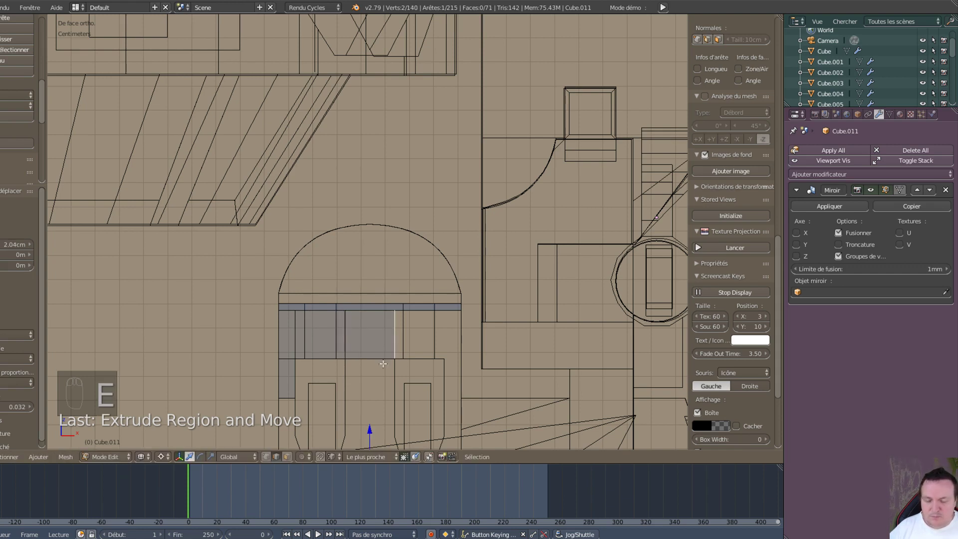
{"action": "key", "text": "e"}
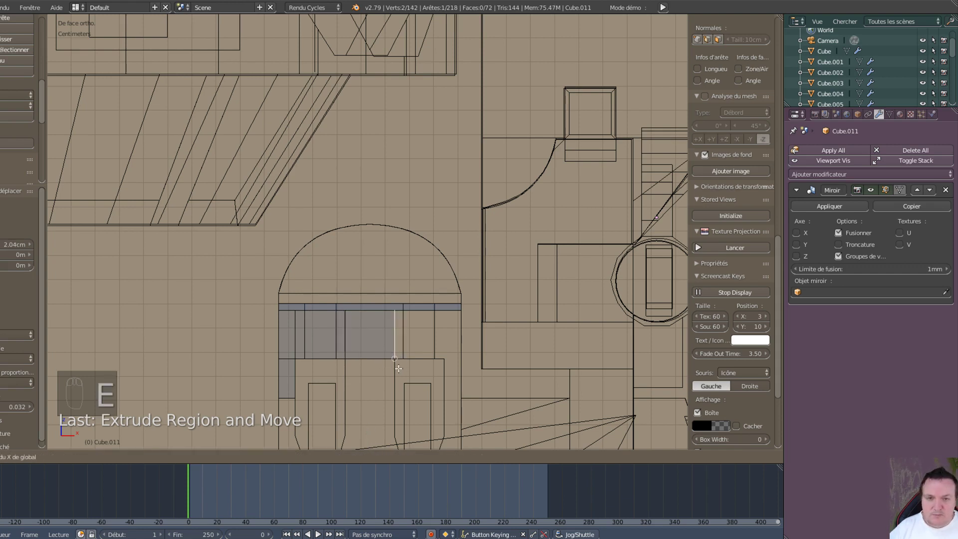
{"action": "left_click", "coordinate": [403, 360]}
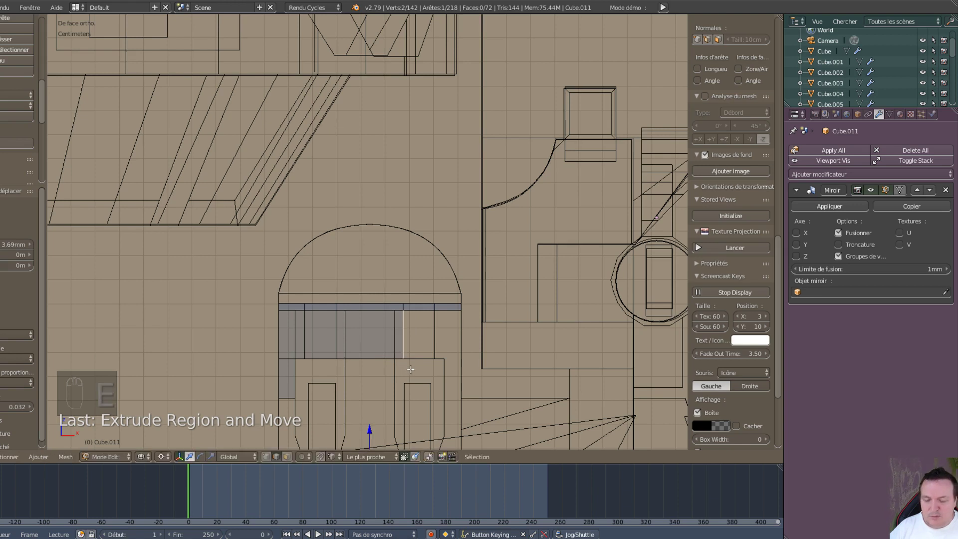
{"action": "key", "text": "e"}
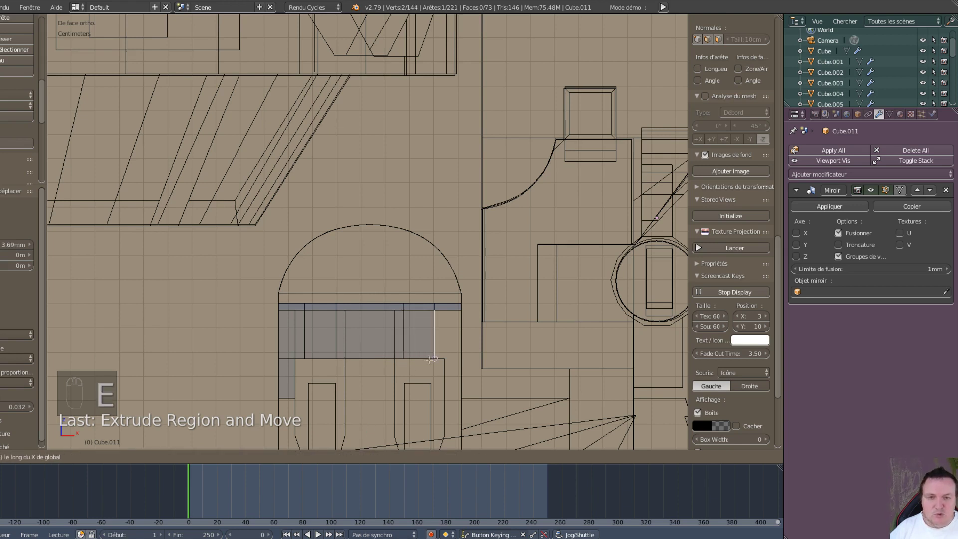
{"action": "left_click", "coordinate": [431, 367]}
{"action": "key", "text": "e"}
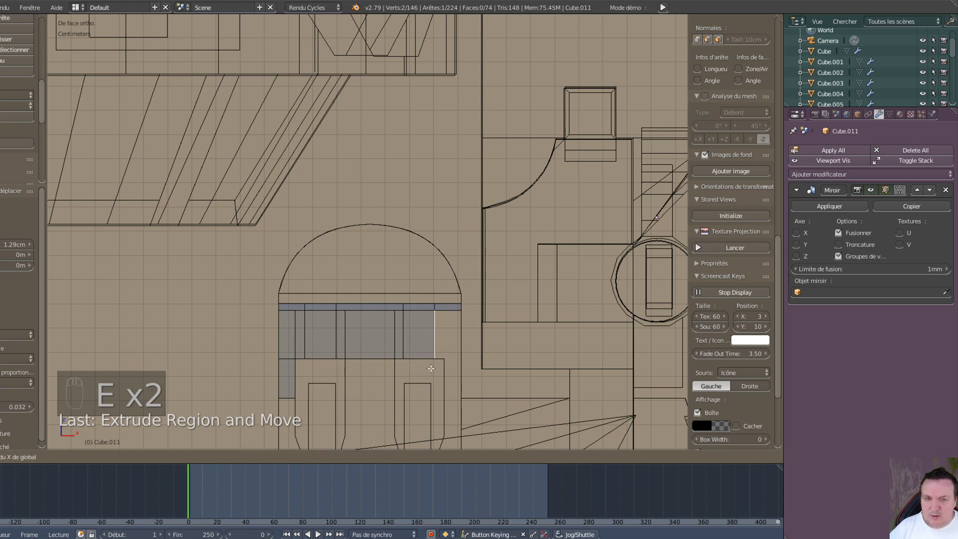
{"action": "left_click", "coordinate": [438, 369]}
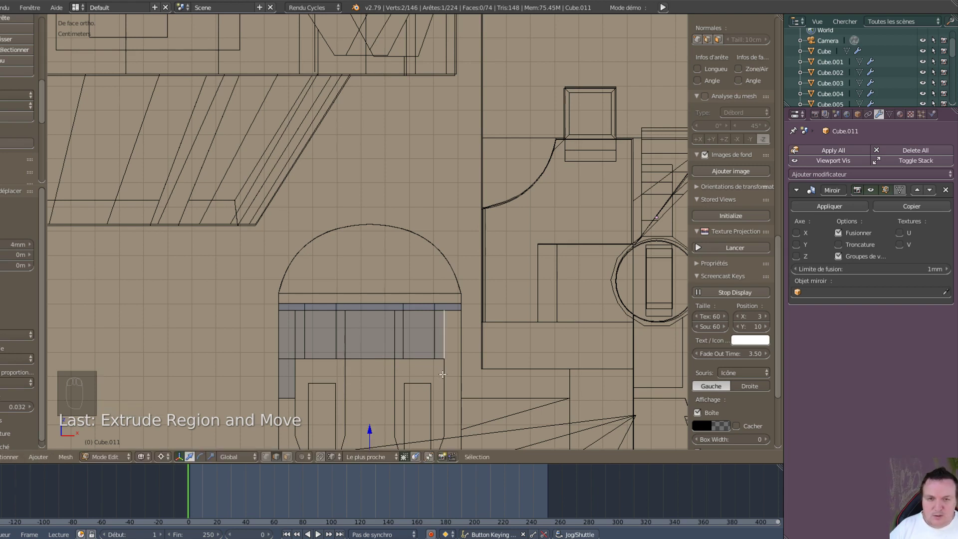
{"action": "key", "text": "e"}
{"action": "right_click", "coordinate": [444, 374]}
- Select the vertical edge below the first loop cut and extrude it 5.53 mm along X to the first bracket's slot
{"action": "right_click", "coordinate": [296, 374]}
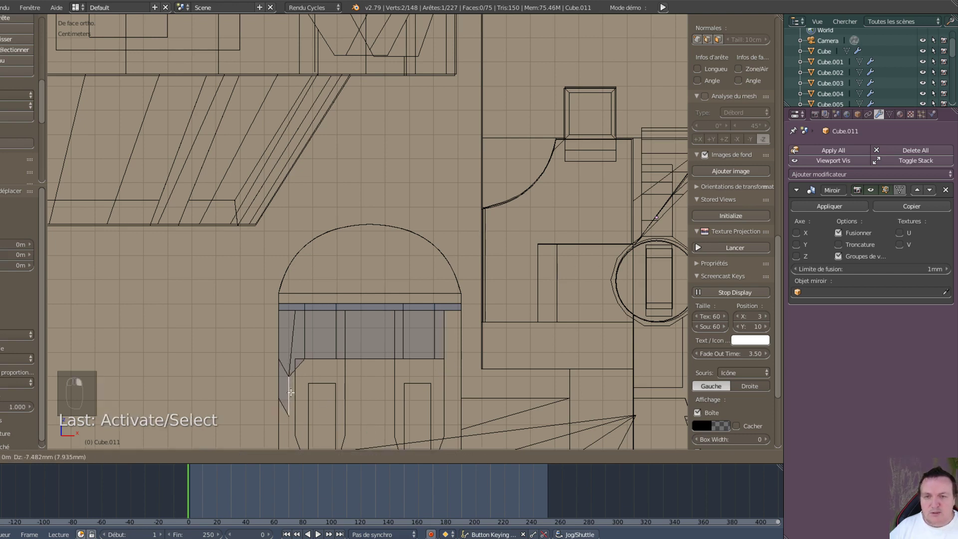
{"action": "scroll", "coordinate": [344, 392], "scroll_direction": "up", "scroll_amount": 1}
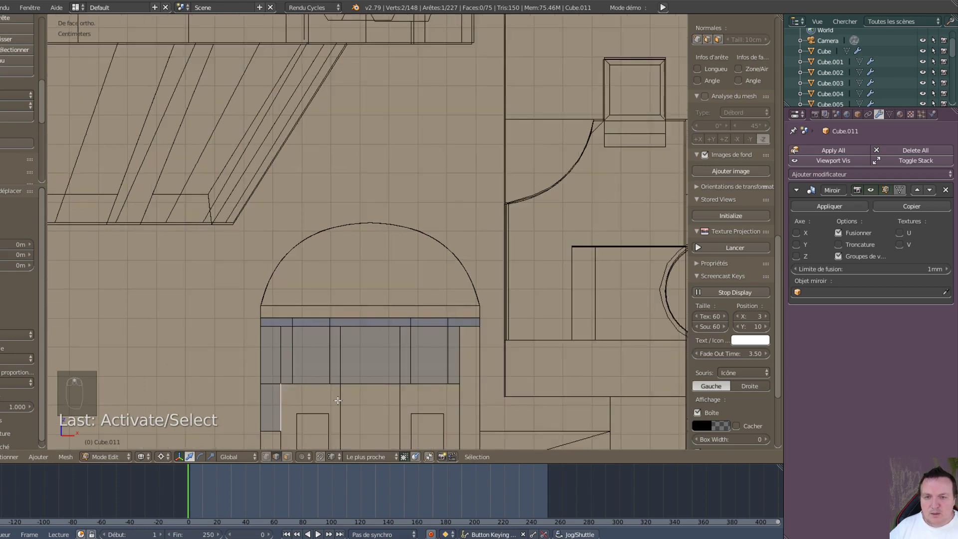
{"action": "middle_click_drag", "start_coordinate": [353, 388], "coordinate": [409, 256], "text": "shift"}
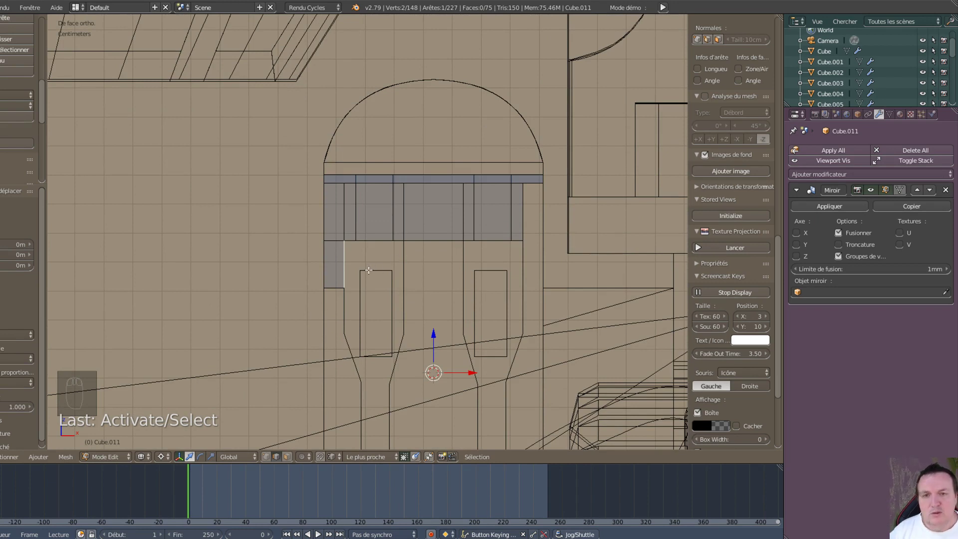
{"action": "key", "text": "e"}
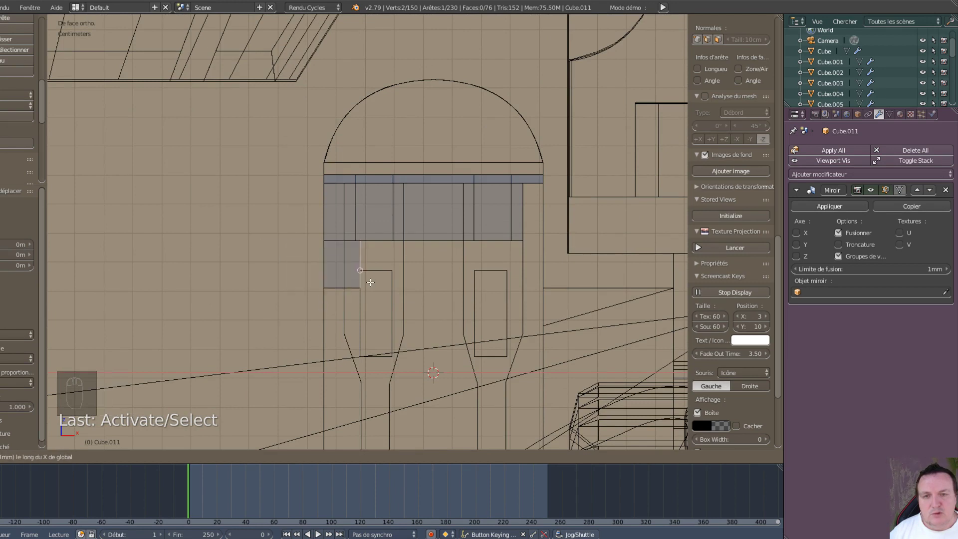
{"action": "left_click", "coordinate": [370, 282]}
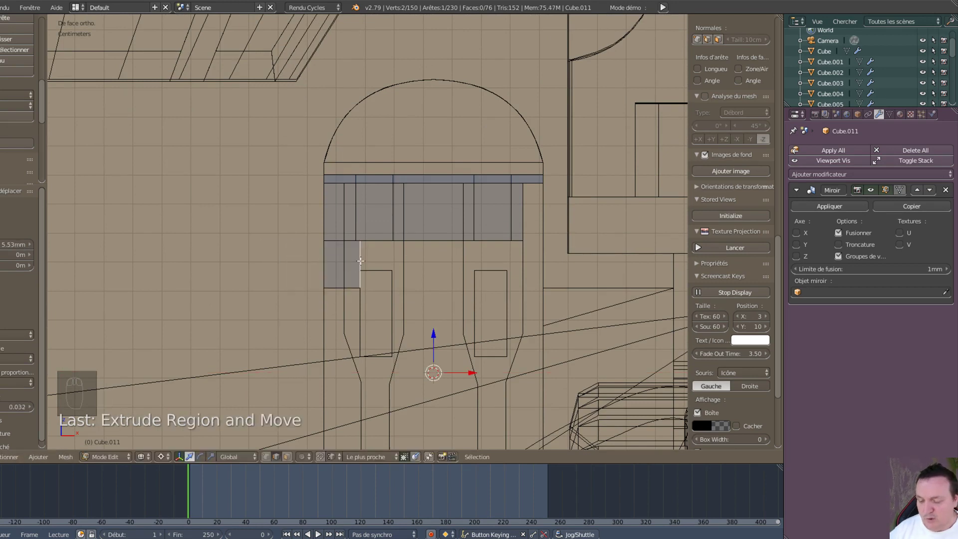
- Add a loop cut across the lower strip, raise it 1.52 mm along Z to the slot's top, and set the pivot point to Barycentre
{"action": "key", "text": "ctrl+r"}
{"action": "left_click", "coordinate": [354, 257]}
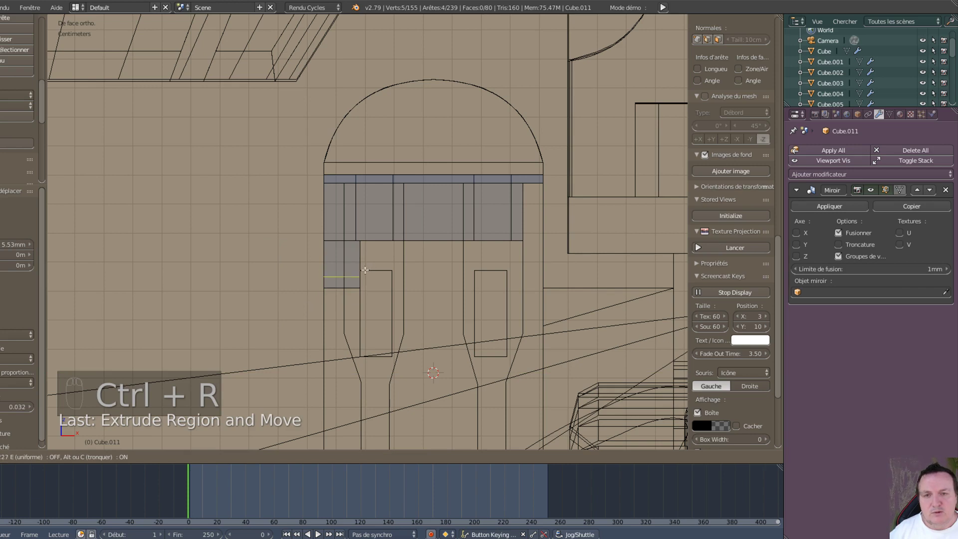
{"action": "left_click", "coordinate": [371, 268]}
{"action": "left_click_drag", "start_coordinate": [434, 323], "coordinate": [370, 277]}
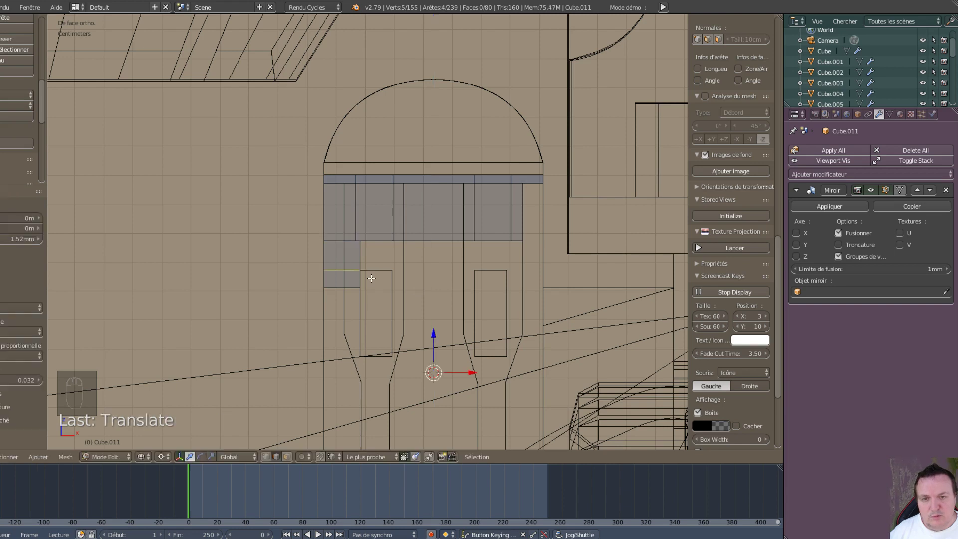
{"action": "left_click", "coordinate": [158, 457]}
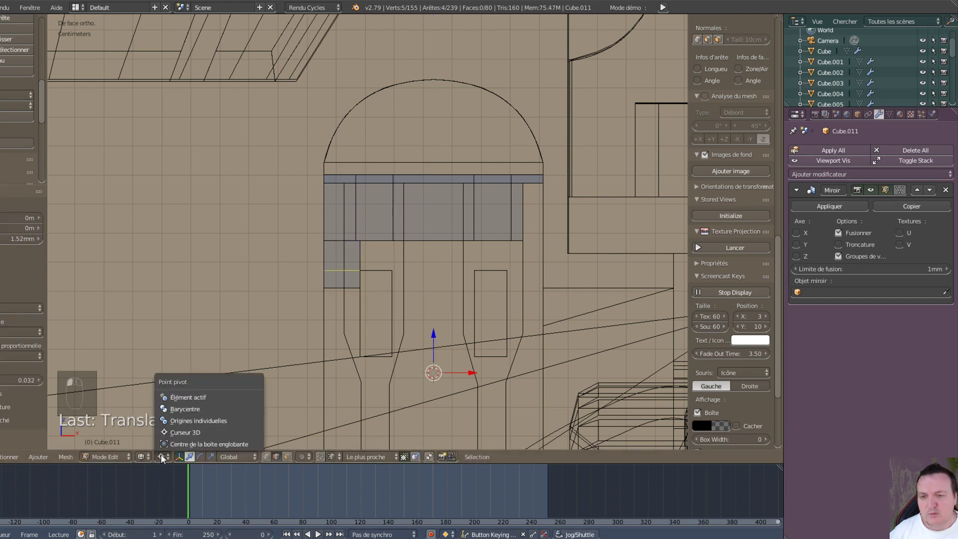
{"action": "left_click", "coordinate": [190, 408]}
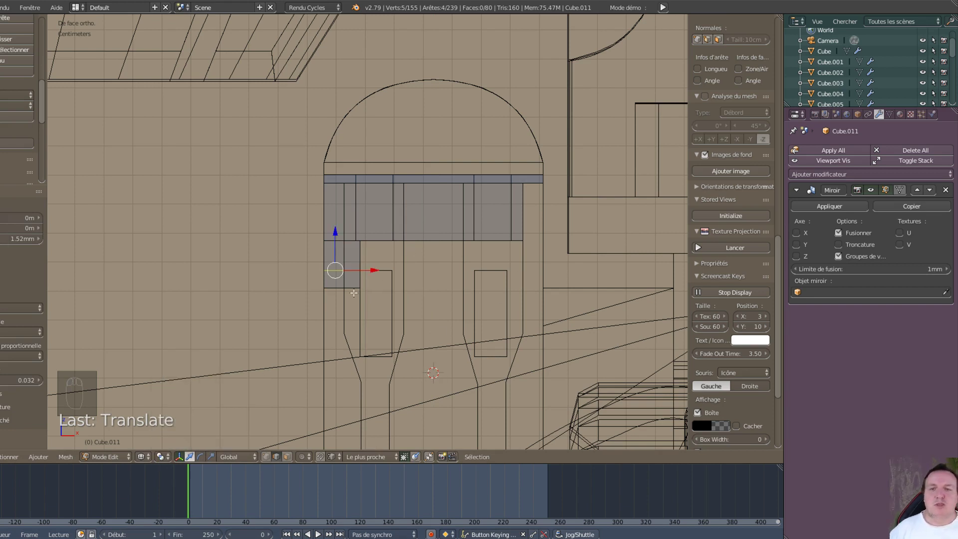
- Select the vertical edge just above the new loop cut and extrude it along X in segments of 1.11 cm and 3.99 mm
{"action": "key", "text": "ctrl+Tab"}
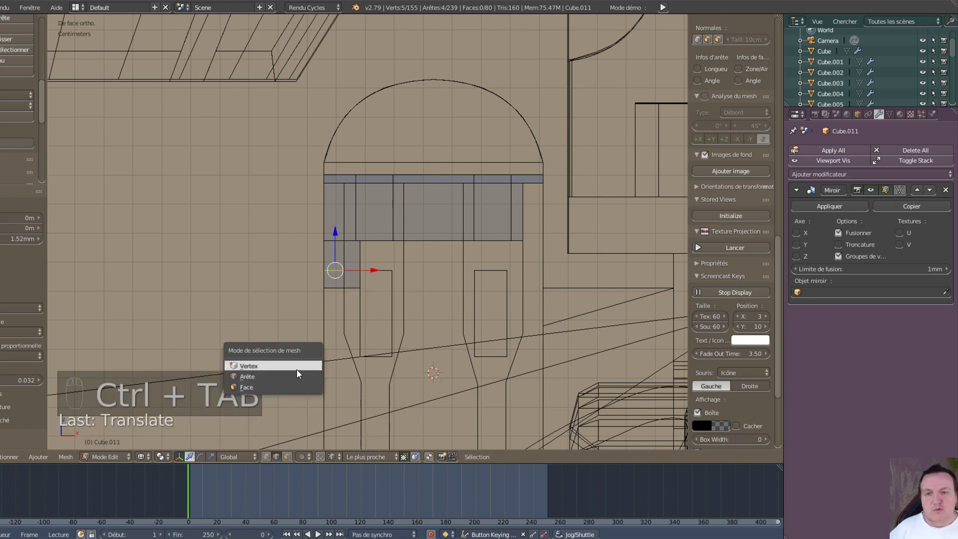
{"action": "right_click", "coordinate": [363, 253]}
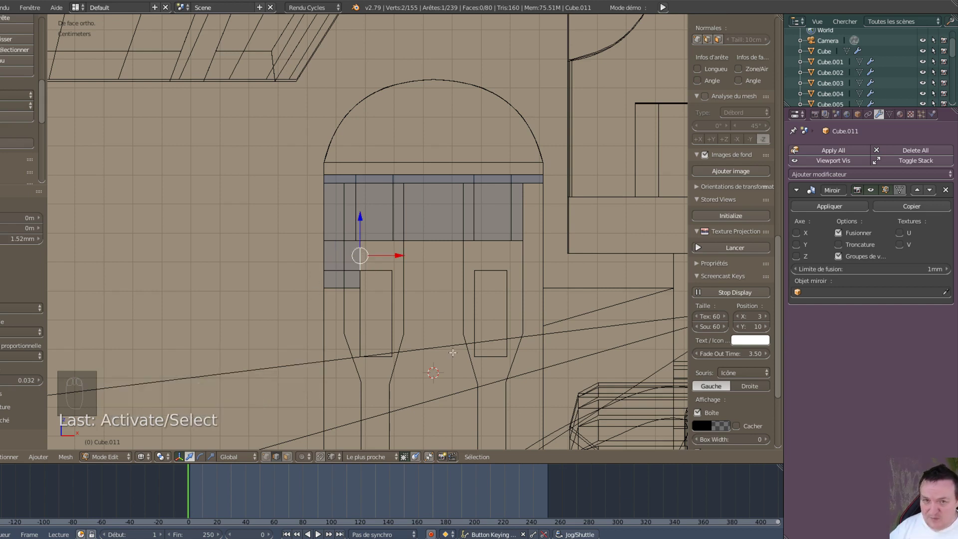
{"action": "key", "text": "e"}
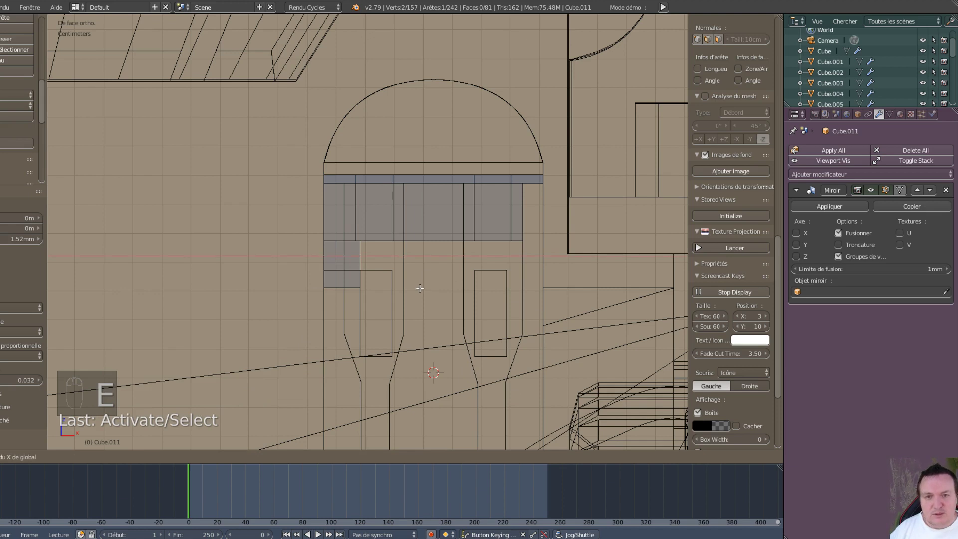
{"action": "left_click", "coordinate": [401, 274]}
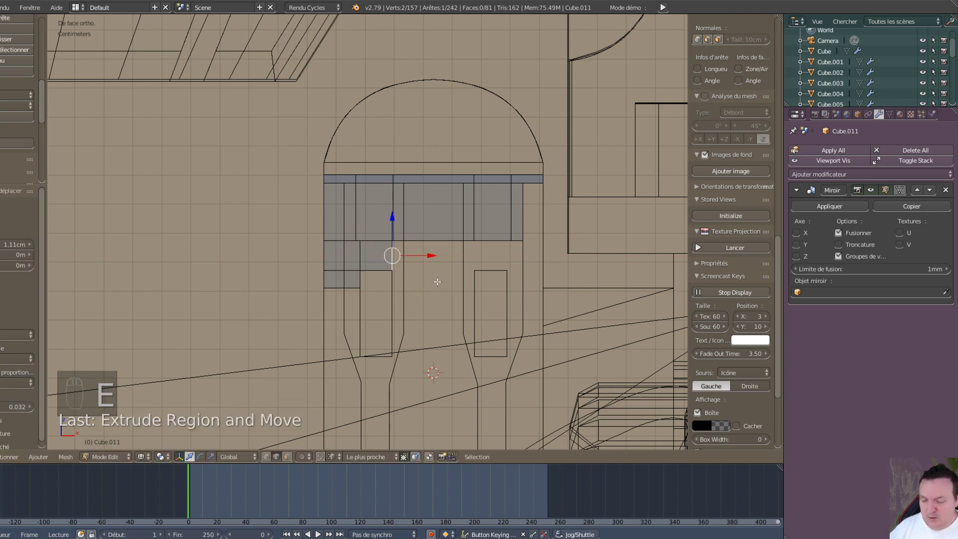
{"action": "key", "text": "e"}
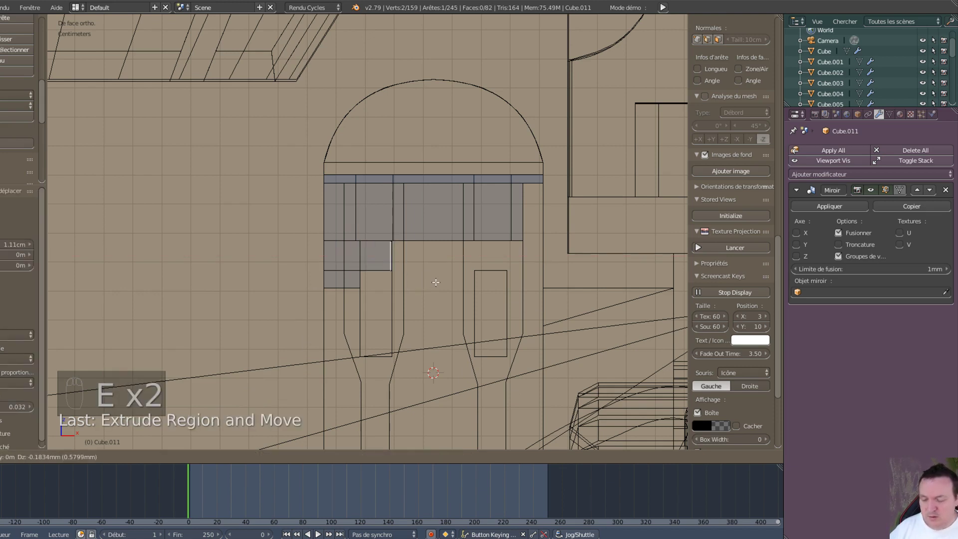
{"action": "key", "text": "x"}
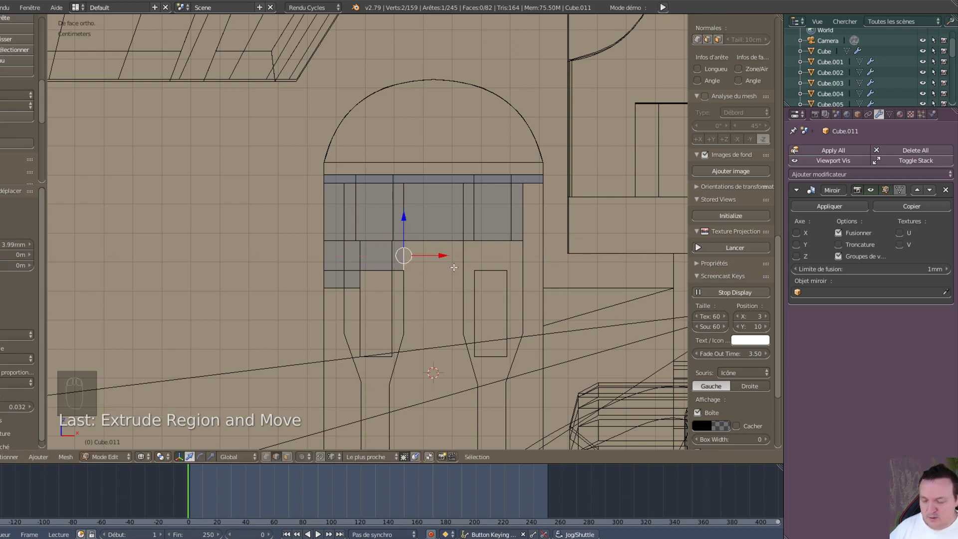
- Extend the second row along X across the second bracket with extrusions of 2.04 cm, 4 mm, 1.11 cm and 5.53 mm
{"action": "key", "text": "e"}
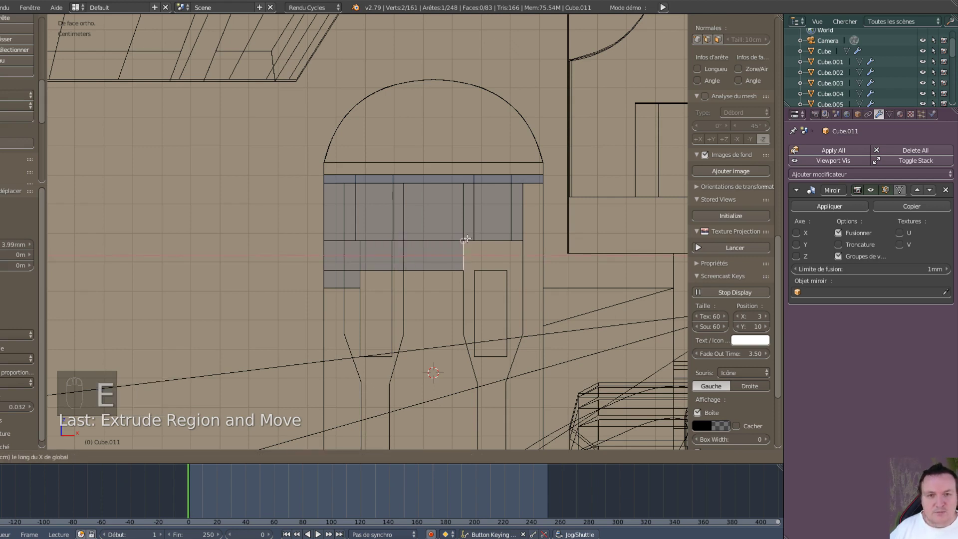
{"action": "left_click", "coordinate": [467, 238]}
{"action": "key", "text": "e"}
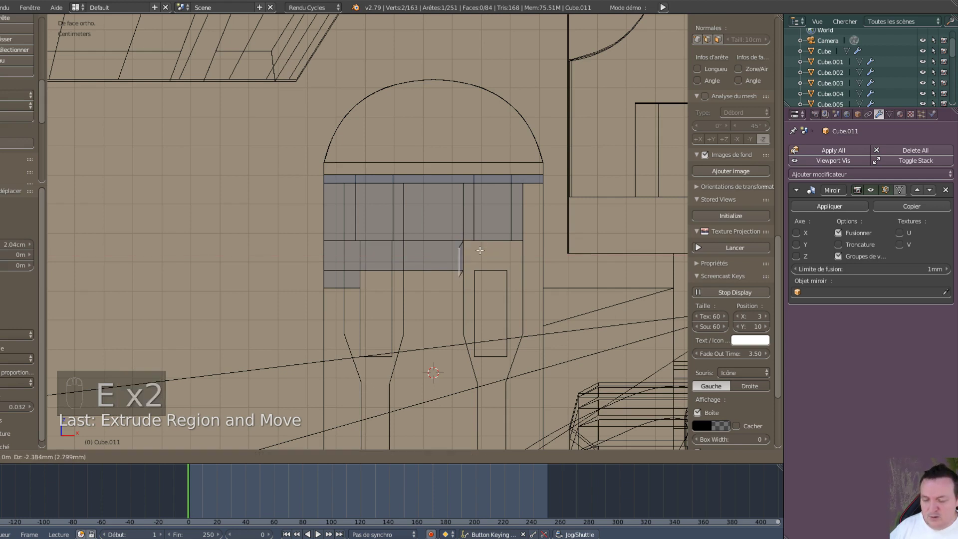
{"action": "left_click", "coordinate": [478, 277]}
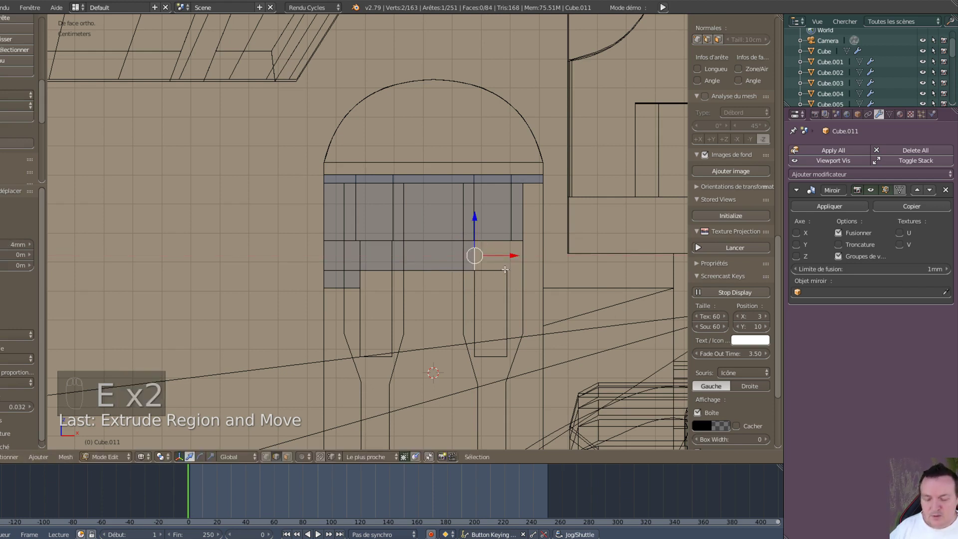
{"action": "key", "text": "e"}
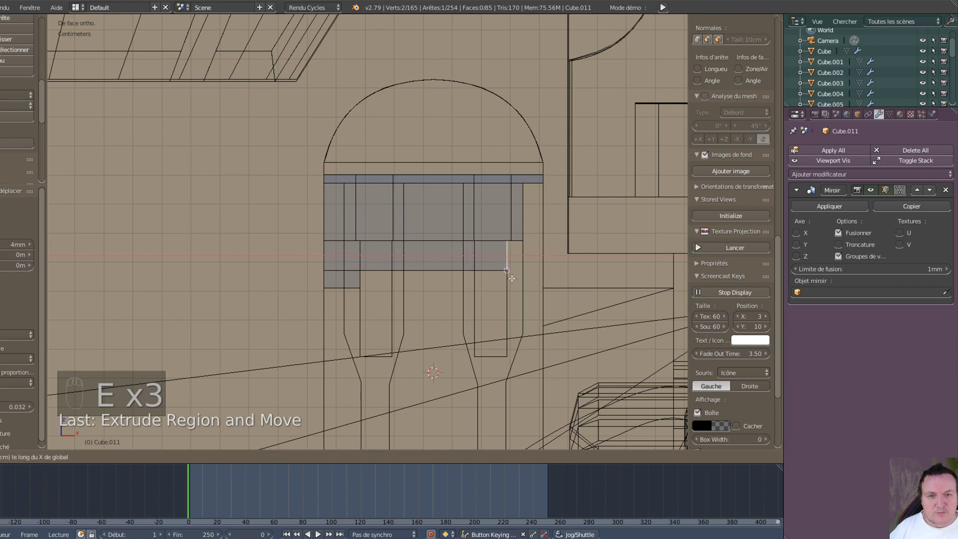
{"action": "left_click", "coordinate": [511, 278]}
{"action": "key", "text": "e"}
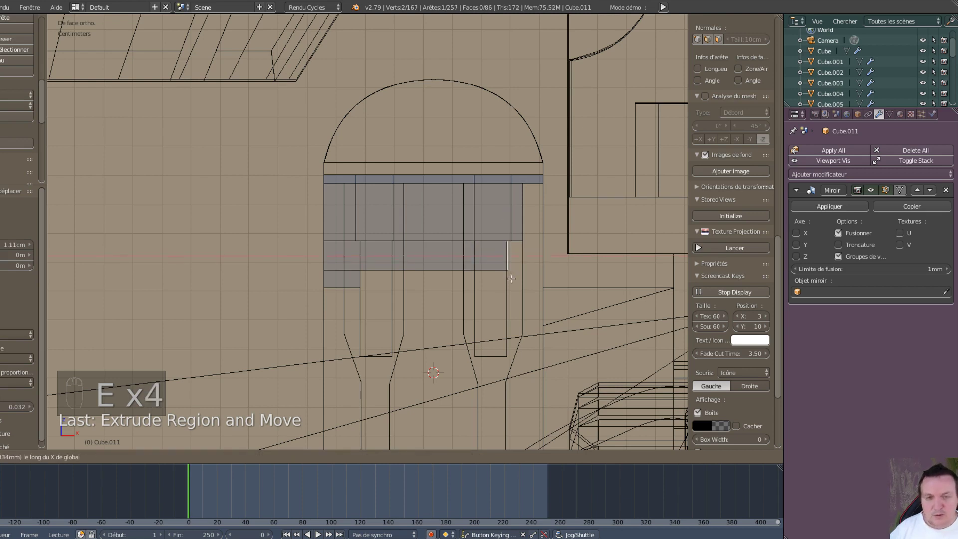
{"action": "left_click", "coordinate": [526, 279]}
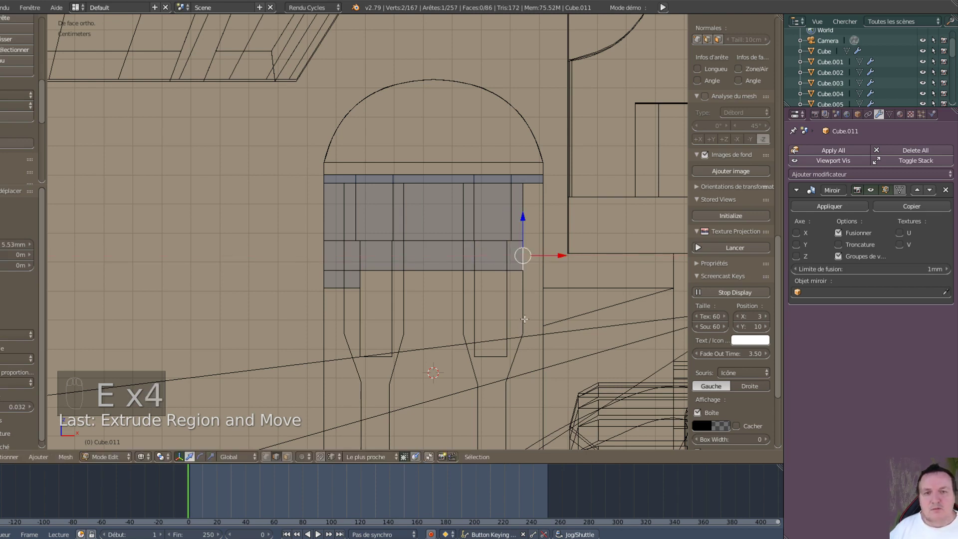
- Move the side column's two bottom edges 1.57 cm down along Z and extrude them a further 7.97 mm down to the slot's base
{"action": "right_click", "coordinate": [338, 290]}
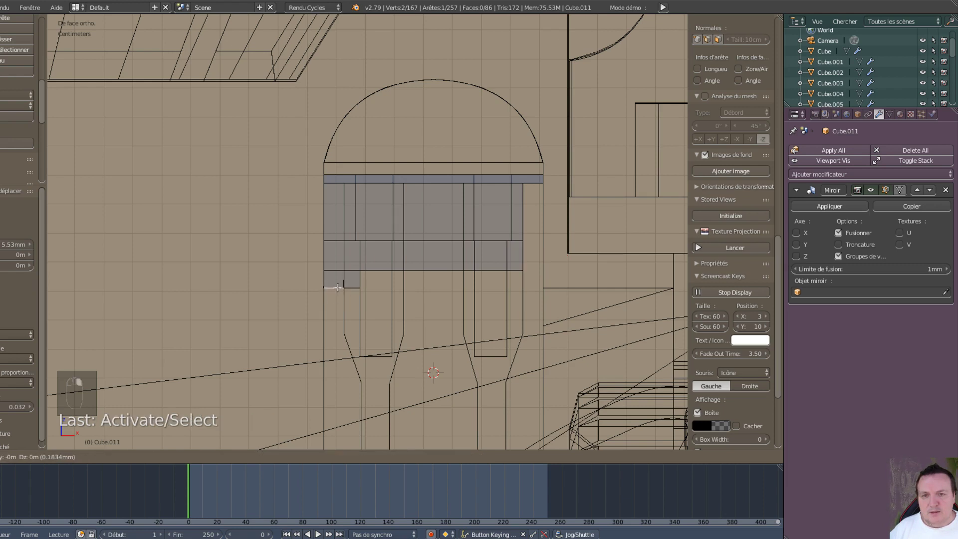
{"action": "right_click", "coordinate": [355, 294], "text": "shift"}
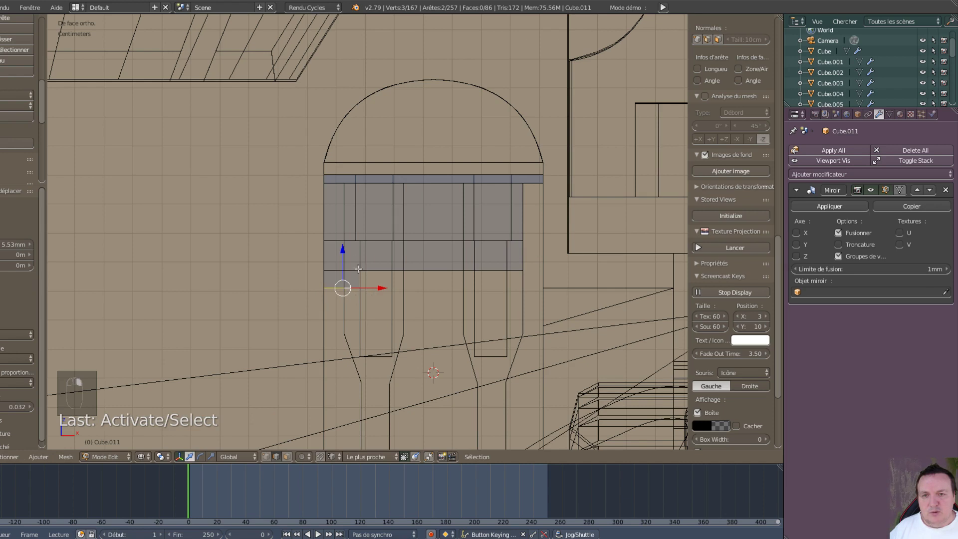
{"action": "key", "text": "g"}
{"action": "key", "text": "z"}
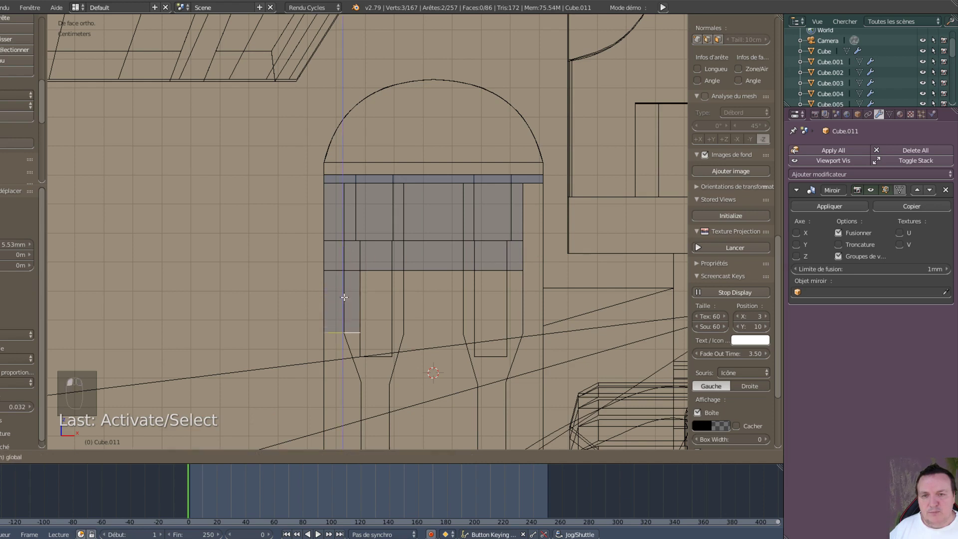
{"action": "left_click", "coordinate": [344, 332]}
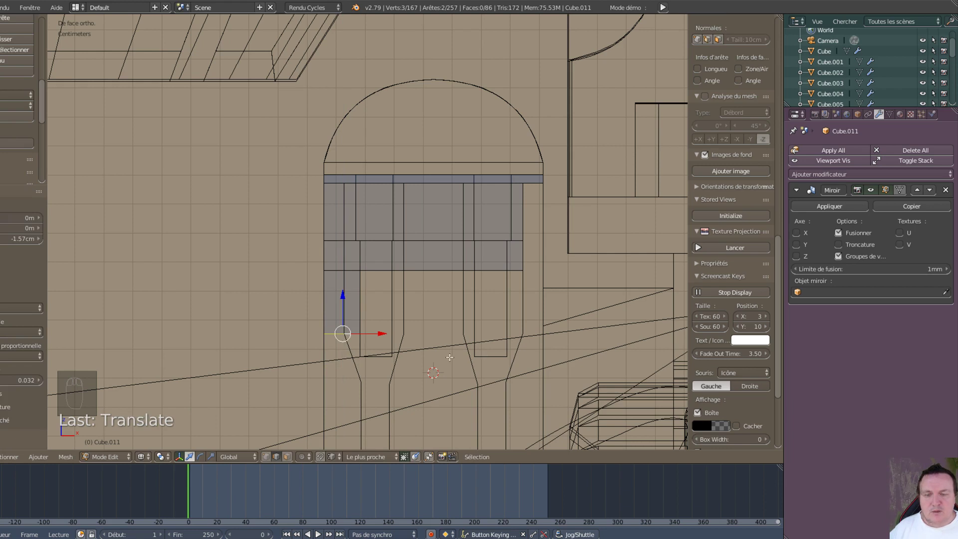
{"action": "key", "text": "e"}
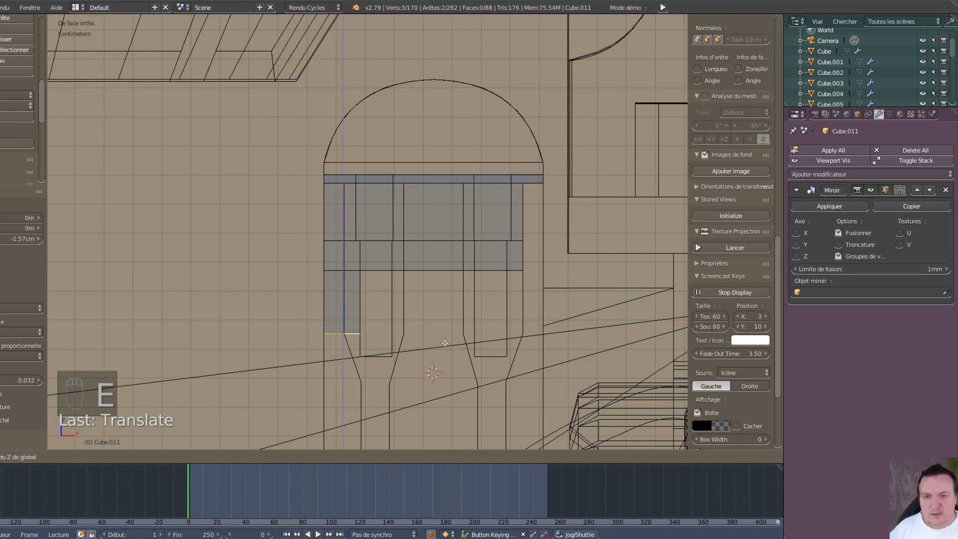
{"action": "left_click", "coordinate": [360, 366]}
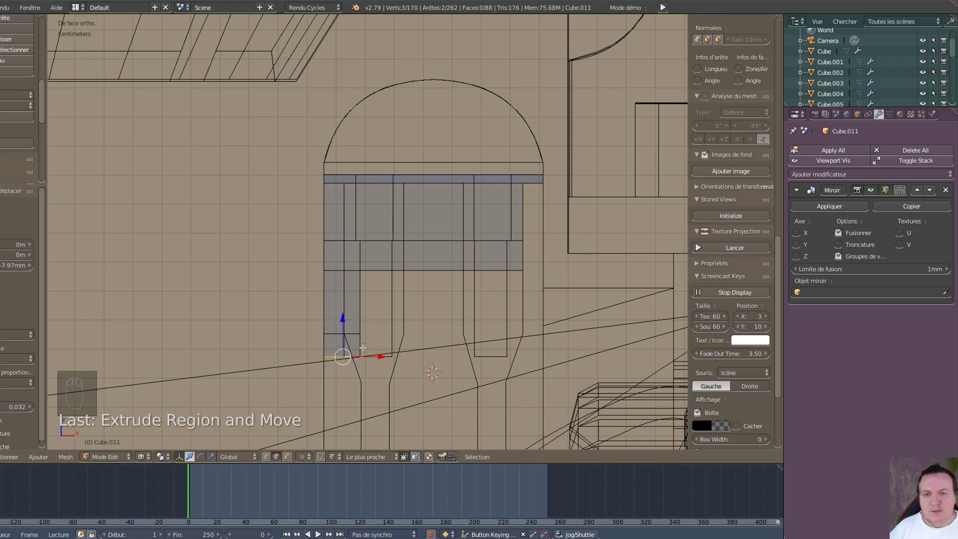
- Select the side column's two lower vertical edges and extrude them along X in segments of 1.11 cm and 3.99 mm
{"action": "right_click", "coordinate": [369, 349]}
{"action": "right_click", "coordinate": [360, 306], "text": "shift"}
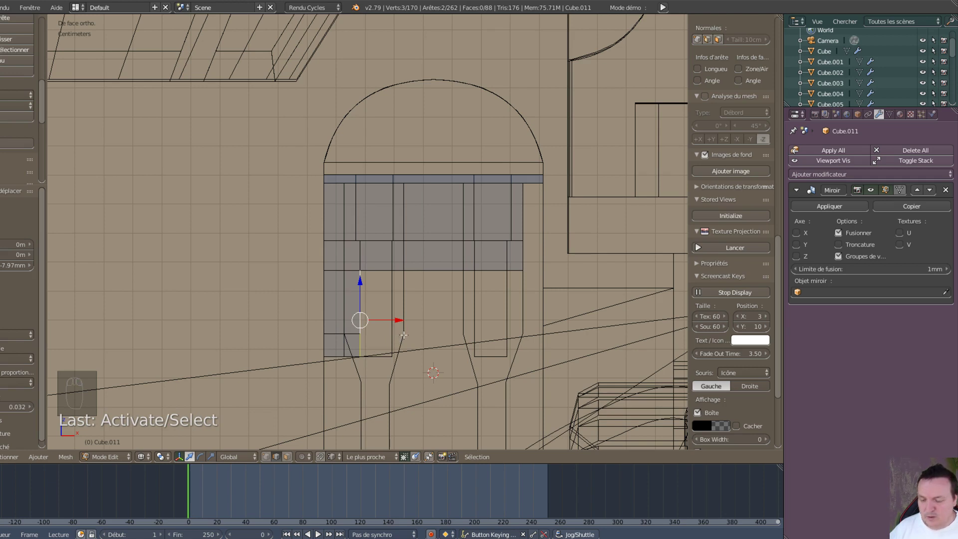
{"action": "key", "text": "e"}
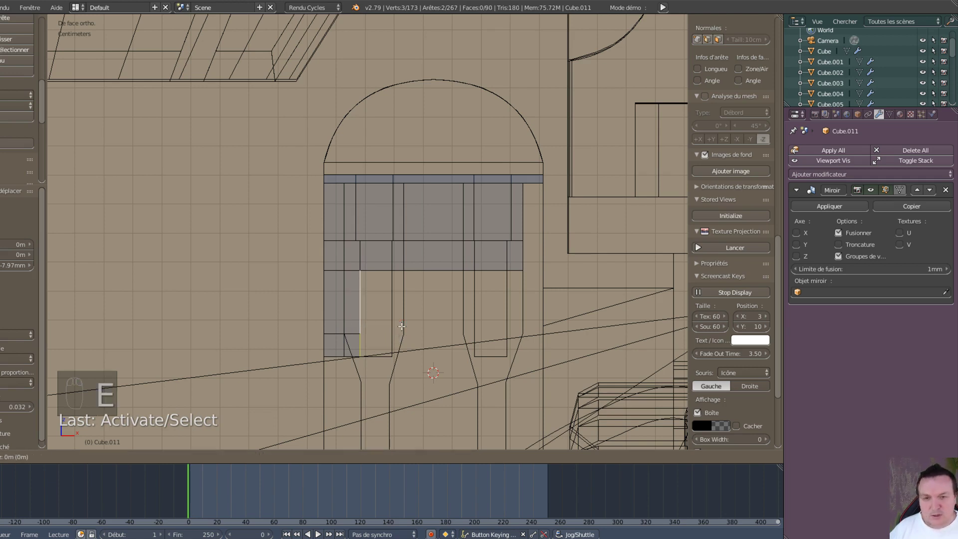
{"action": "key", "text": "x"}
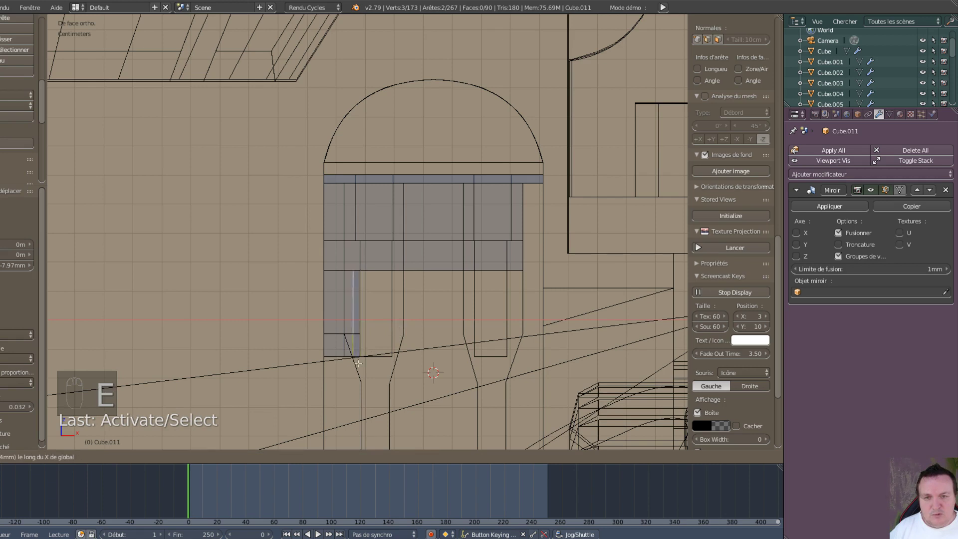
{"action": "left_click", "coordinate": [391, 358]}
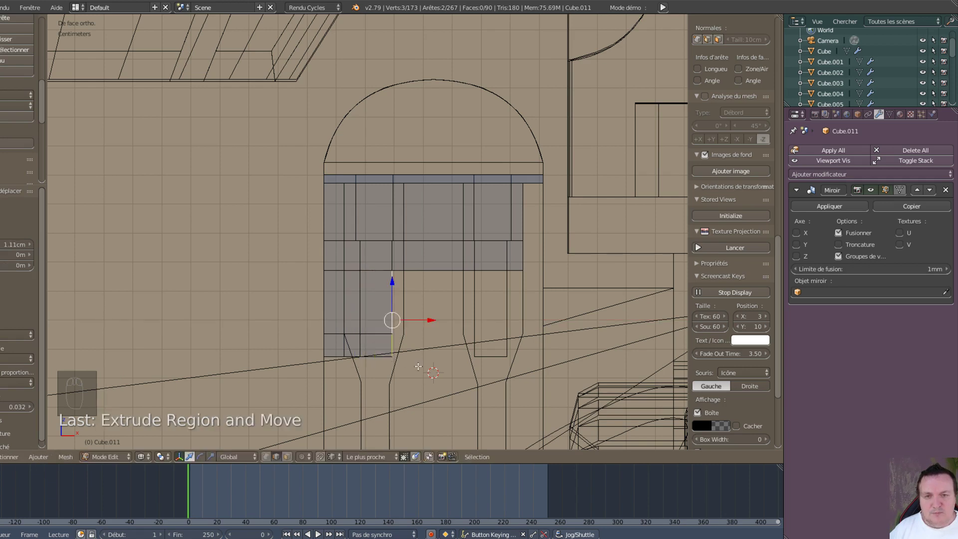
{"action": "key", "text": "e"}
{"action": "key", "text": "x"}
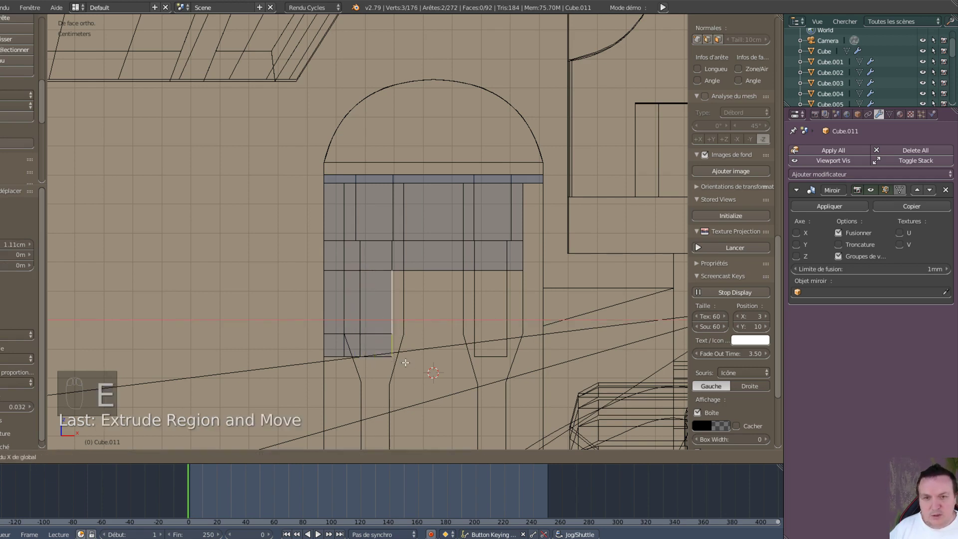
{"action": "left_click", "coordinate": [409, 337]}
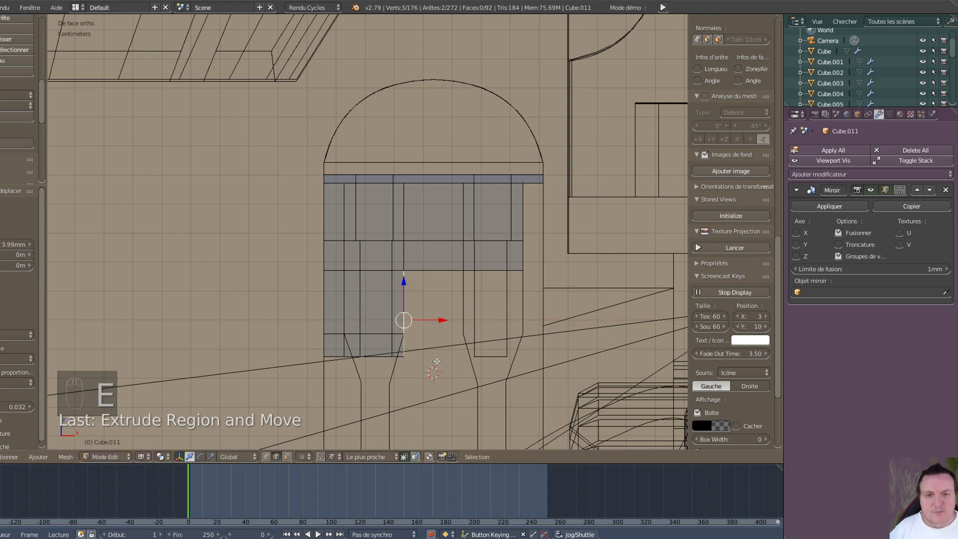
- Continue the two lower rows along X across the second bracket with extrusions of 2.04 cm, 4 mm, 1.11 cm and 5.53 mm
{"action": "key", "text": "e"}
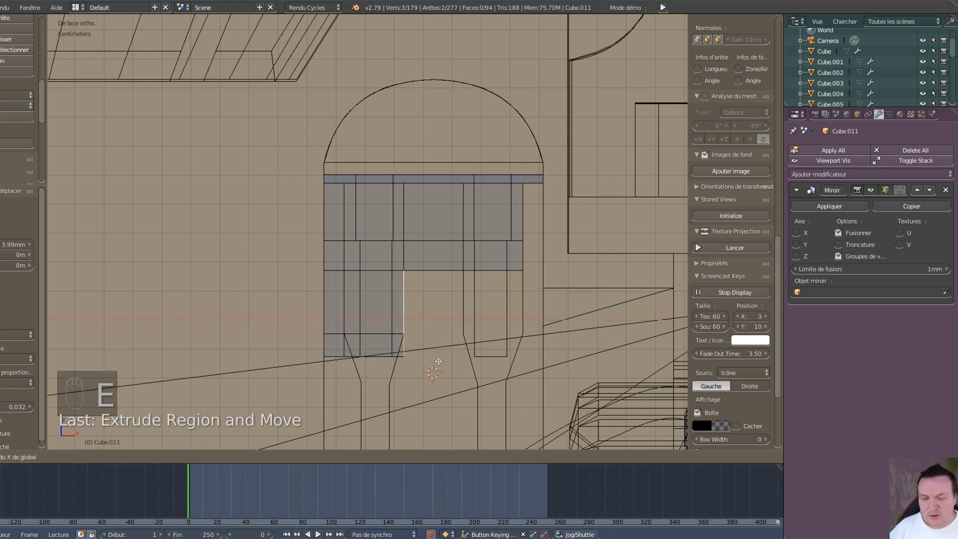
{"action": "key", "text": "x"}
{"action": "left_click", "coordinate": [463, 344]}
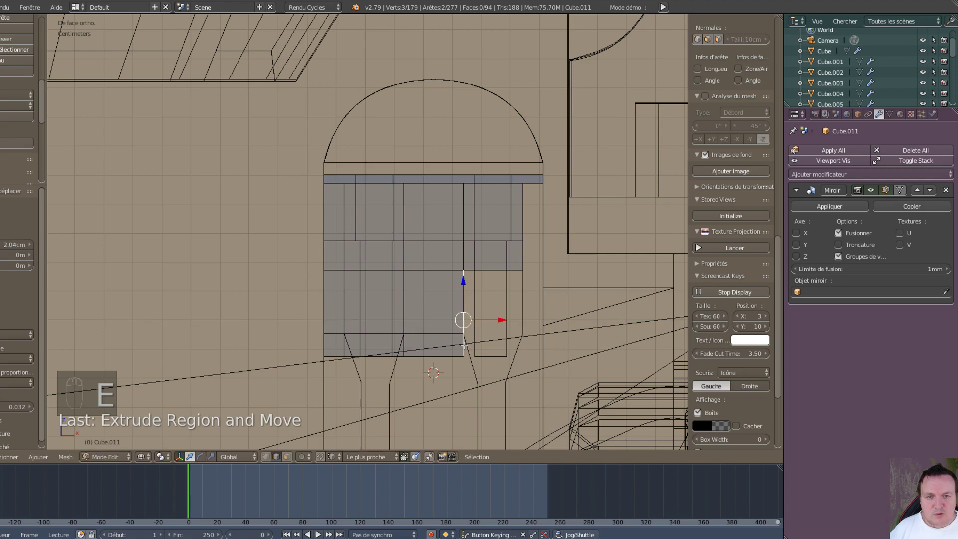
{"action": "key", "text": "e"}
{"action": "key", "text": "x"}
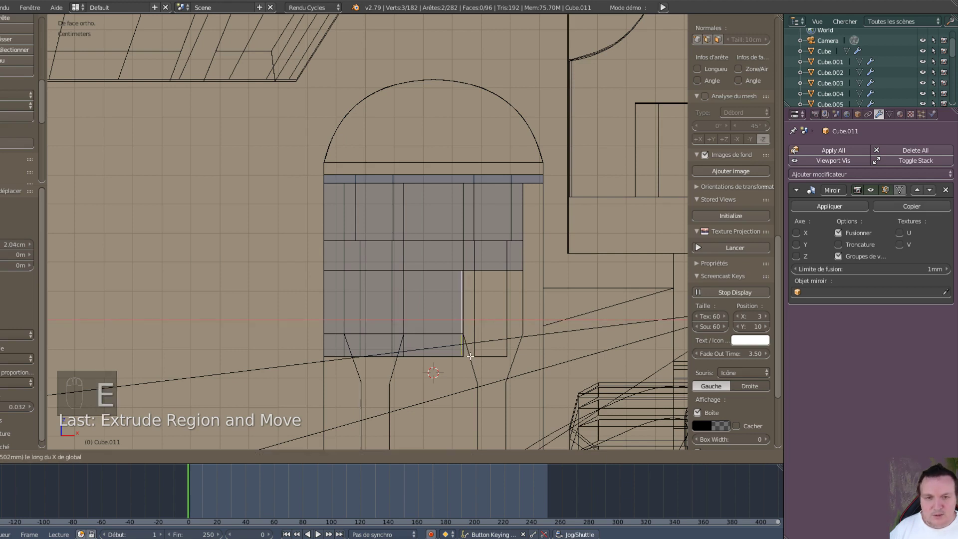
{"action": "left_click", "coordinate": [471, 355]}
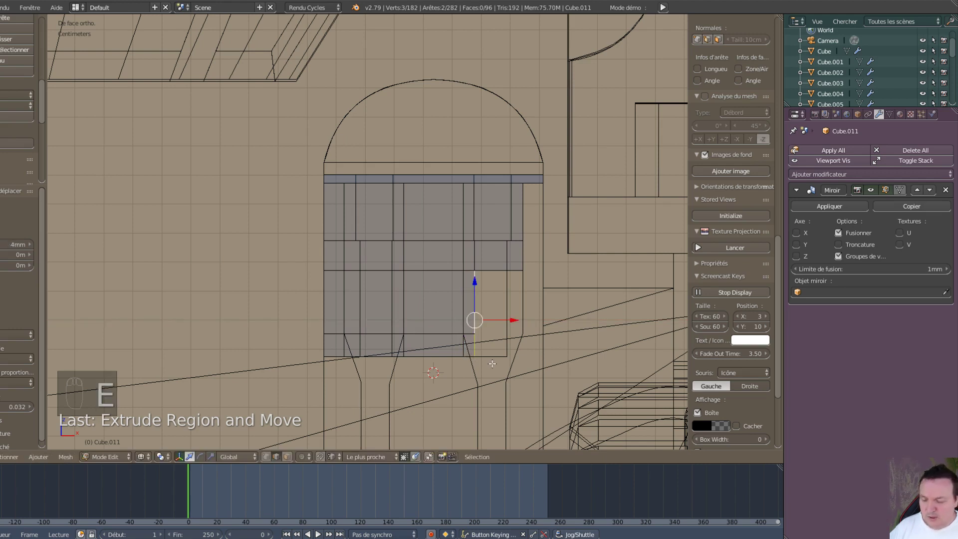
{"action": "key", "text": "e"}
{"action": "key", "text": "x"}
{"action": "left_click", "coordinate": [496, 361]}
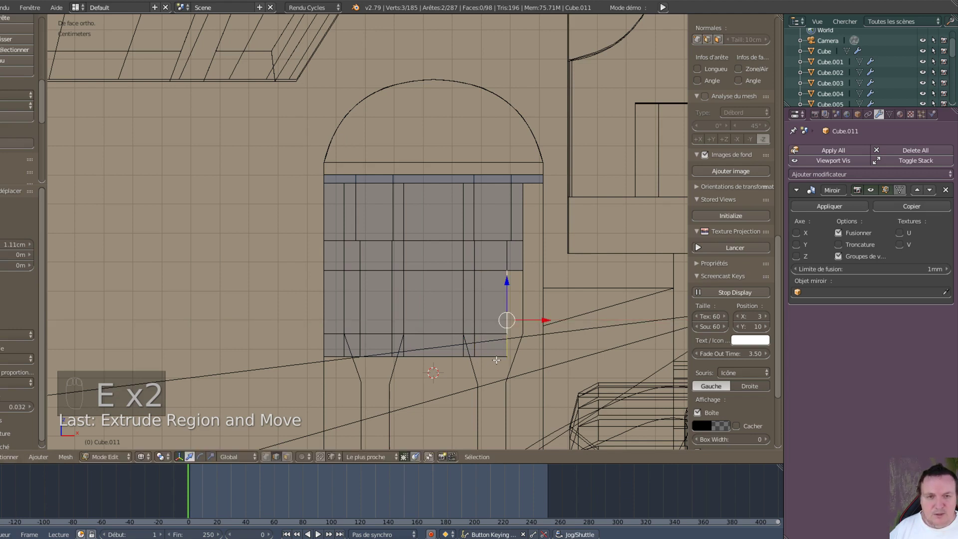
{"action": "key", "text": "e"}
{"action": "key", "text": "x"}
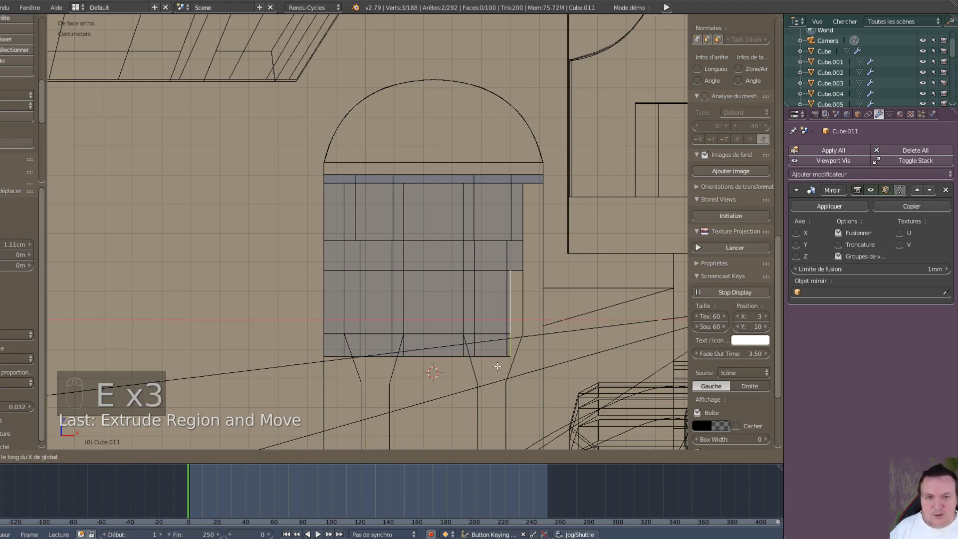
{"action": "left_click", "coordinate": [527, 338]}
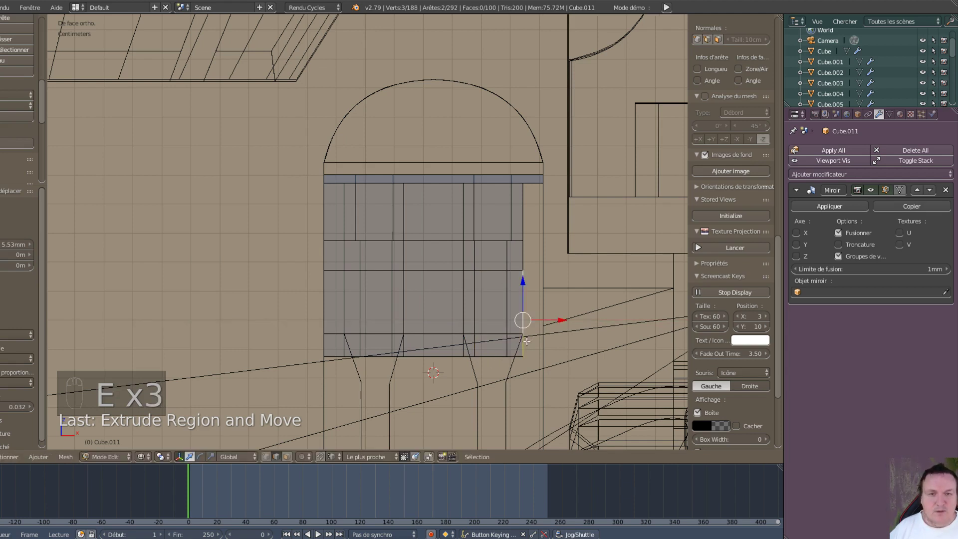
- Select all eight bottom edges of the panel and extrude them 9.23 mm down along Z to the end of the brackets' taper
{"action": "scroll", "coordinate": [459, 387], "scroll_direction": "down", "scroll_amount": 2}
{"action": "scroll", "coordinate": [451, 387], "scroll_direction": "up", "scroll_amount": 3}
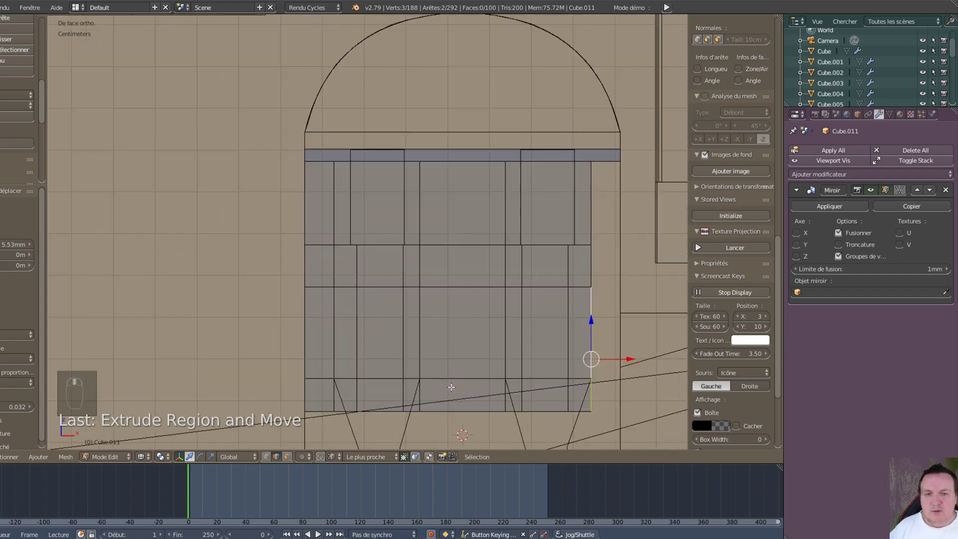
{"action": "middle_click_drag", "start_coordinate": [451, 387], "coordinate": [489, 214], "text": "shift"}
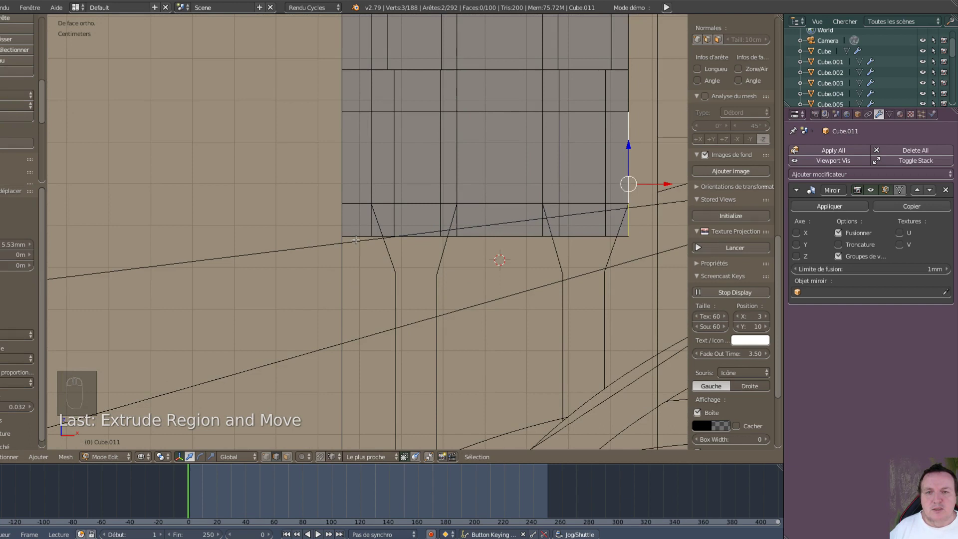
{"action": "right_click", "coordinate": [356, 236]}
{"action": "right_click", "coordinate": [377, 233], "text": "shift"}
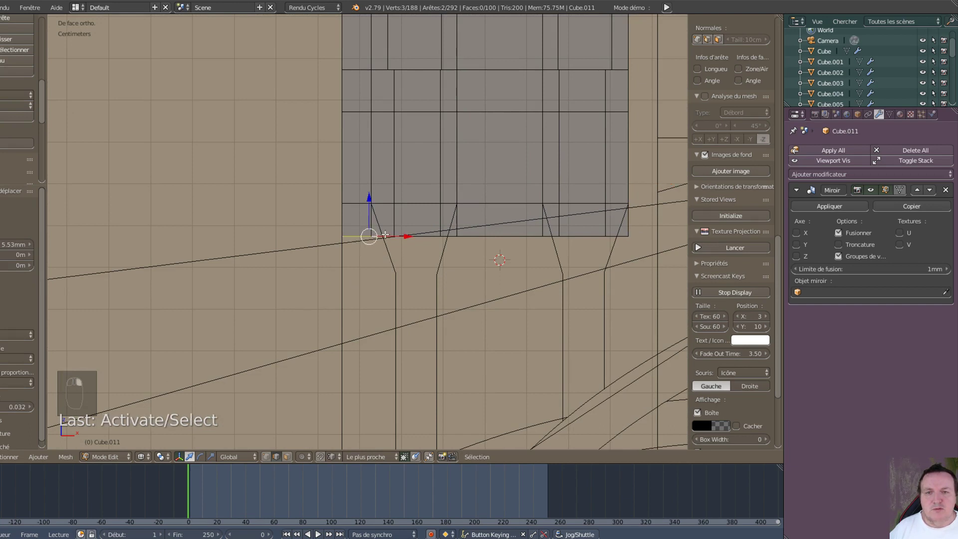
{"action": "right_click", "coordinate": [437, 233], "text": "shift"}
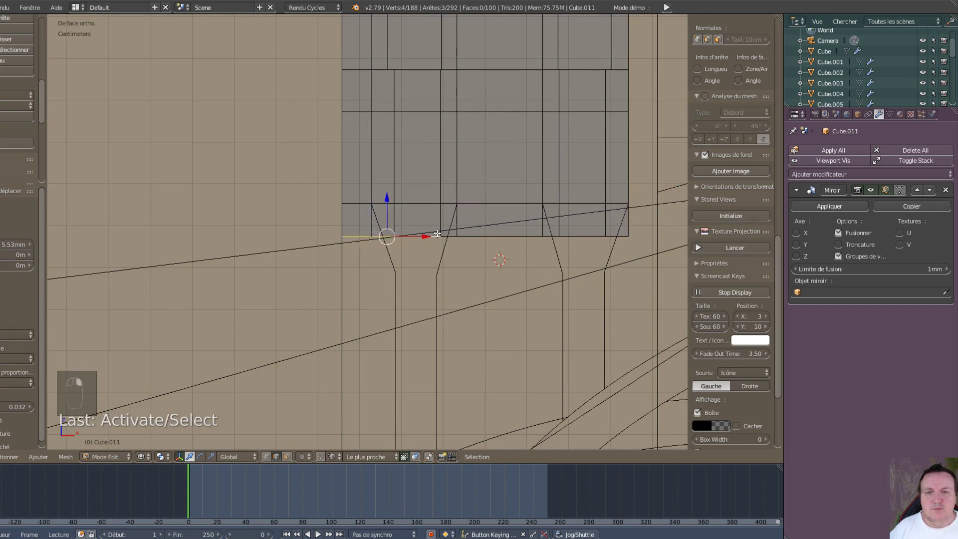
{"action": "right_click", "coordinate": [511, 235], "text": "shift"}
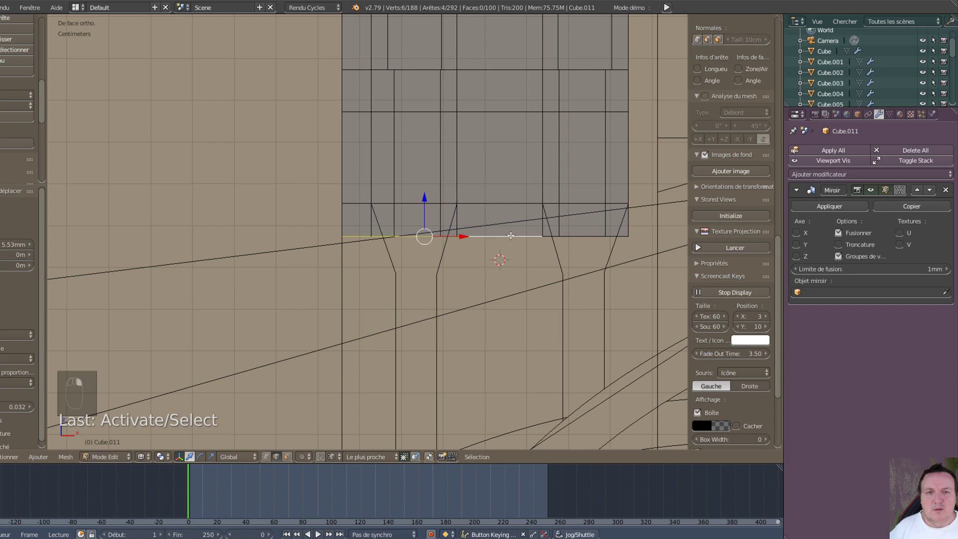
{"action": "right_click", "coordinate": [551, 236], "text": "shift"}
{"action": "right_click", "coordinate": [620, 236], "text": "shift"}
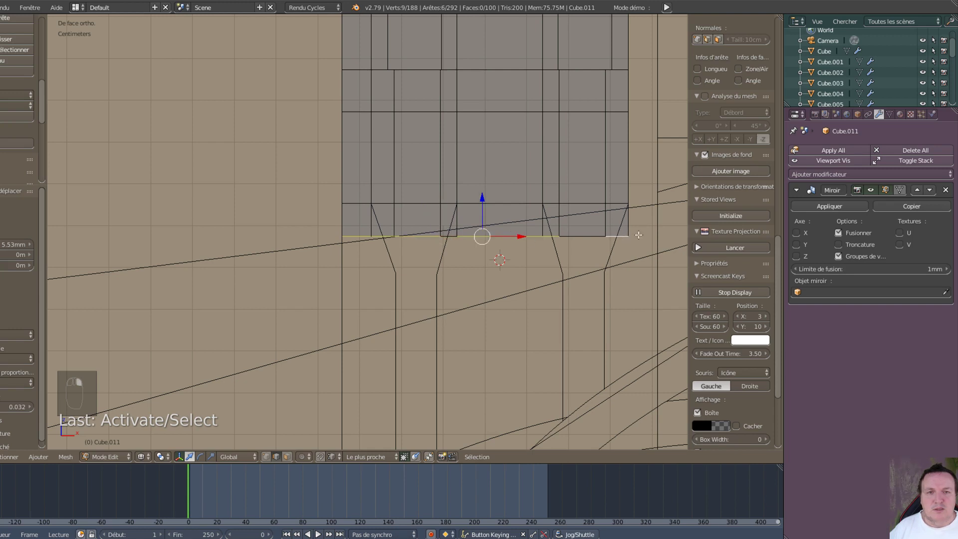
{"action": "right_click", "coordinate": [448, 236], "text": "shift"}
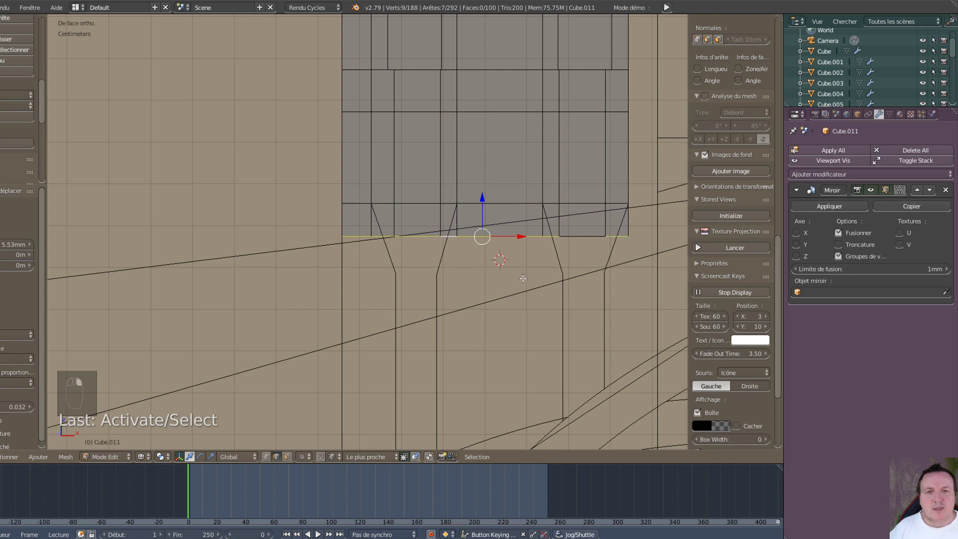
{"action": "right_click", "coordinate": [583, 236], "text": "shift"}
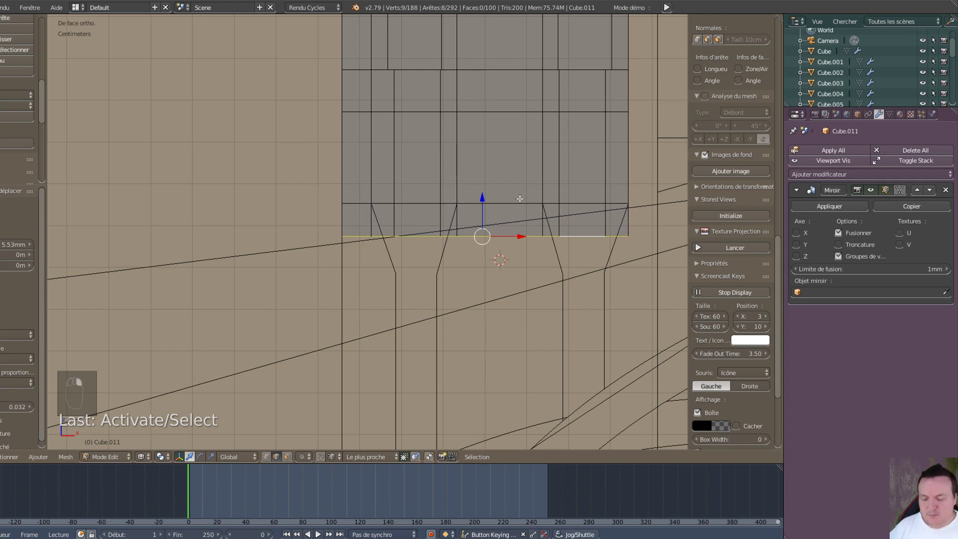
{"action": "key", "text": "e"}
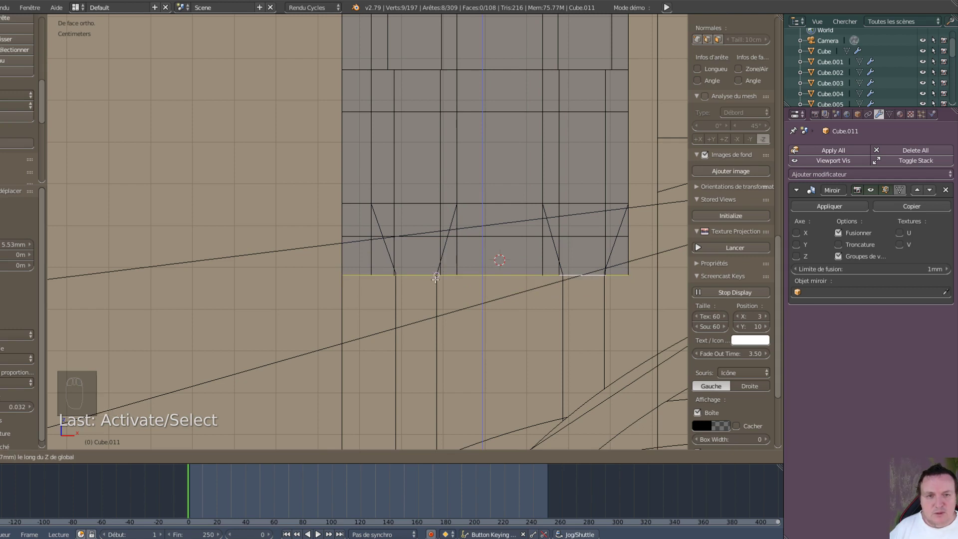
{"action": "left_click", "coordinate": [435, 279]}
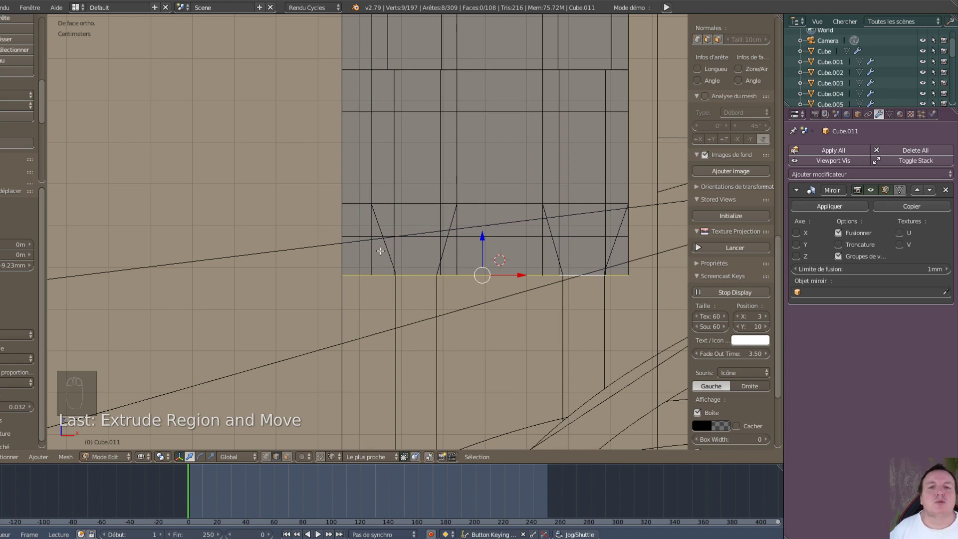
- Delete the two horizontal edges at slot-base height between the panel's outer side and the first slot, using the Arêtes option
{"action": "right_click", "coordinate": [355, 235]}
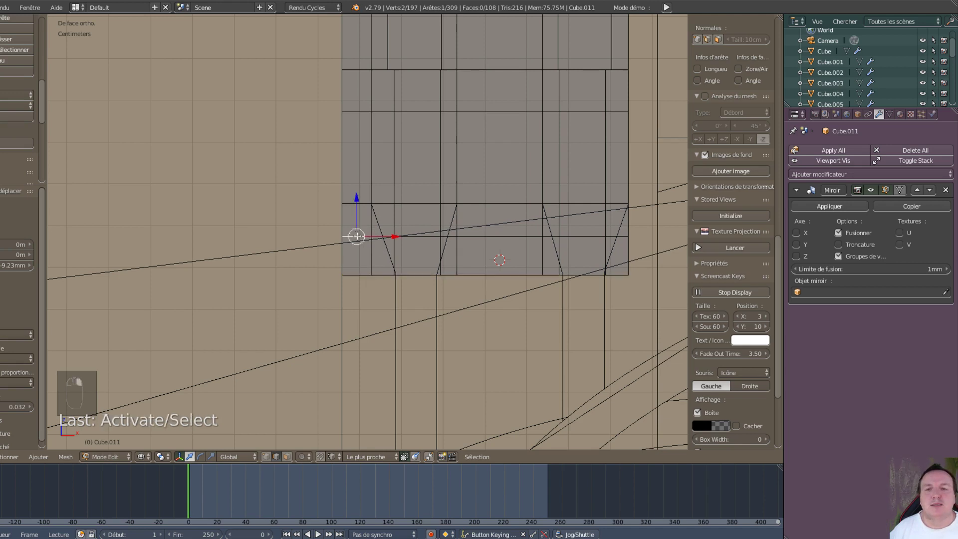
{"action": "right_click", "coordinate": [359, 243]}
{"action": "right_click", "coordinate": [362, 249]}
{"action": "right_click", "coordinate": [378, 236], "text": "shift"}
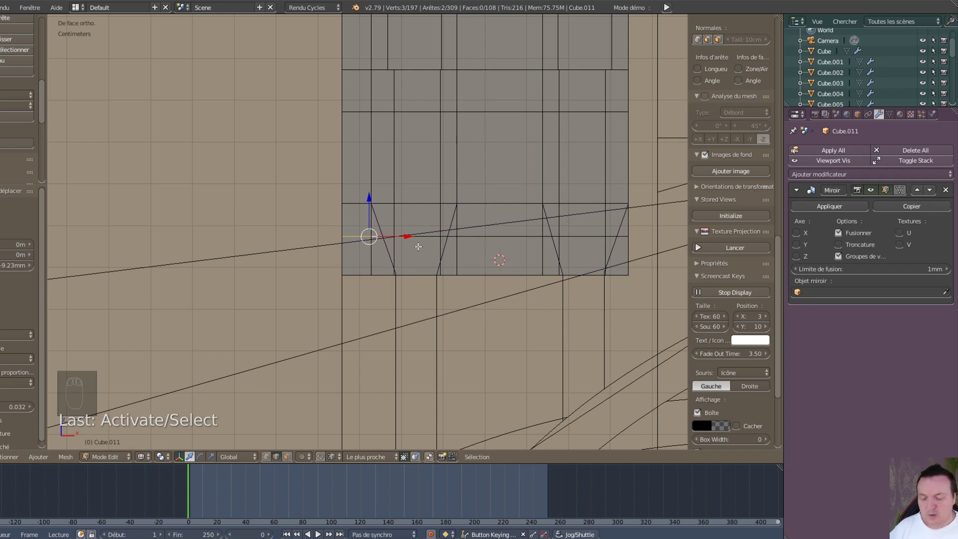
{"action": "key", "text": "x"}
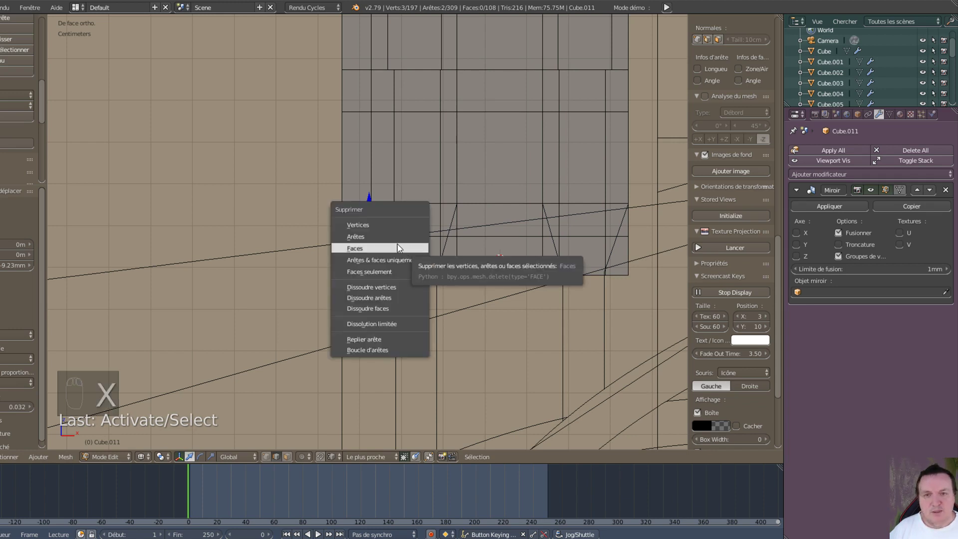
{"action": "left_click", "coordinate": [390, 237]}
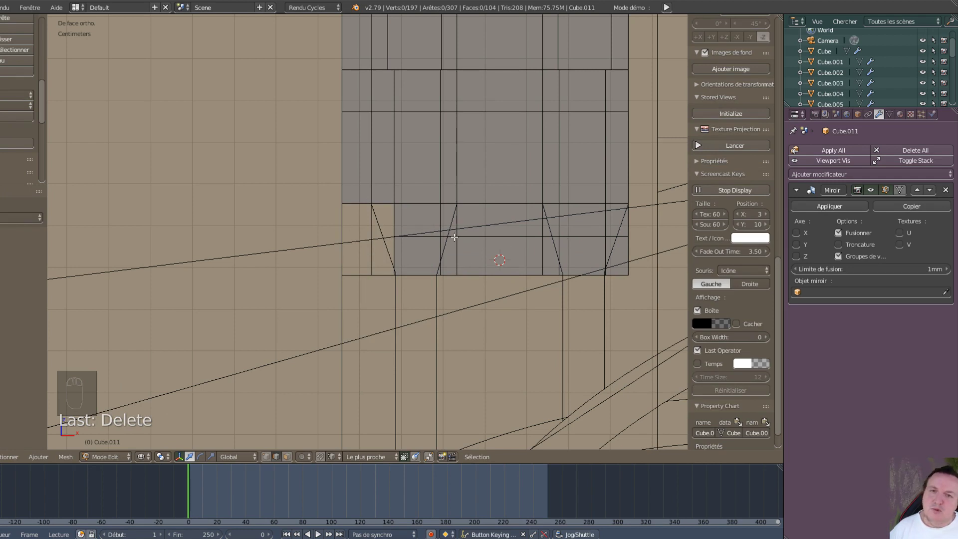
- Delete the four remaining slot-base-height edges between and beyond the two slots, and switch to Vertex selection mode
{"action": "right_click", "coordinate": [454, 237]}
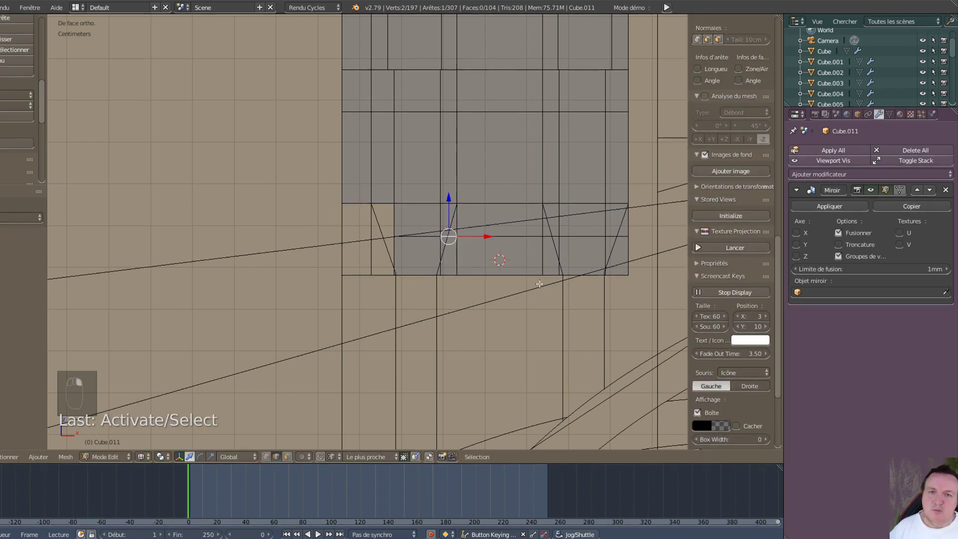
{"action": "right_click", "coordinate": [528, 237], "text": "shift"}
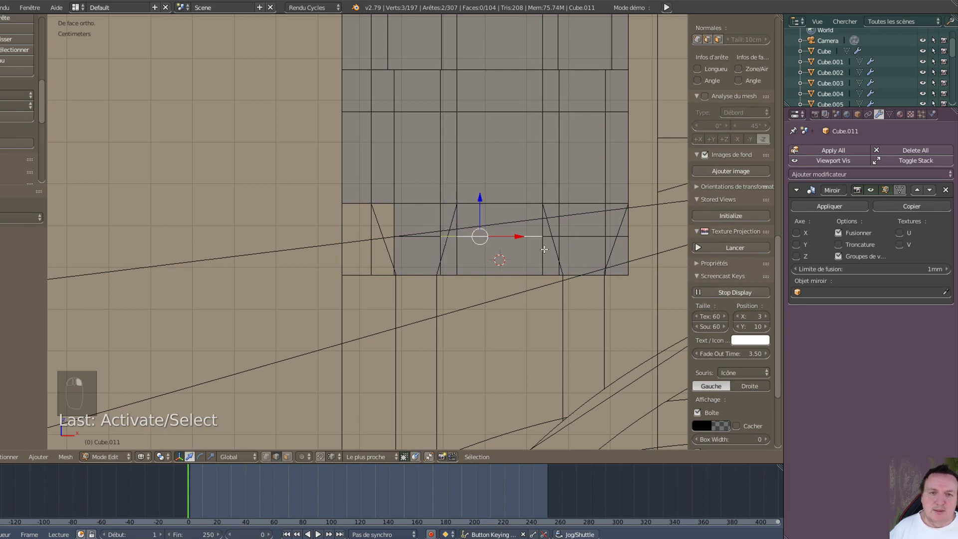
{"action": "right_click", "coordinate": [548, 238], "text": "shift"}
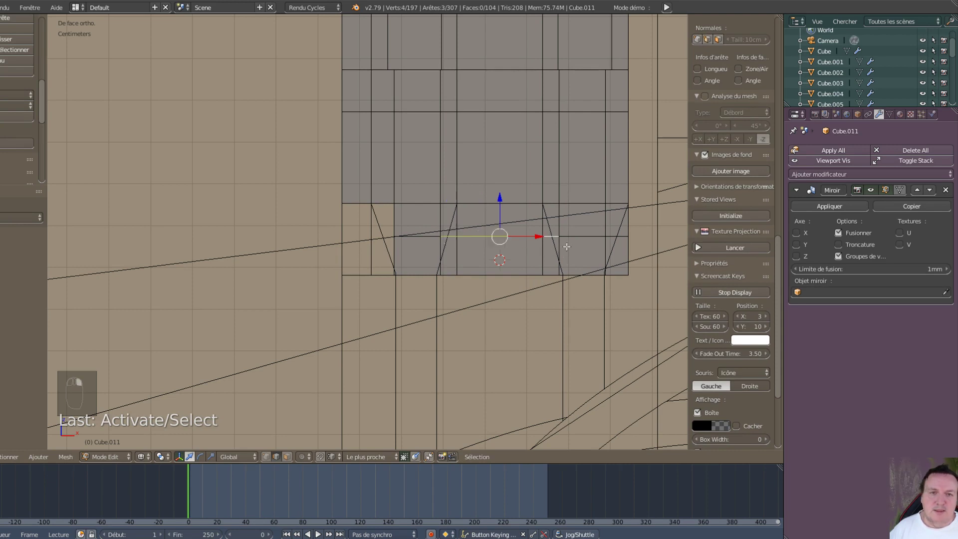
{"action": "right_click", "coordinate": [622, 238], "text": "shift"}
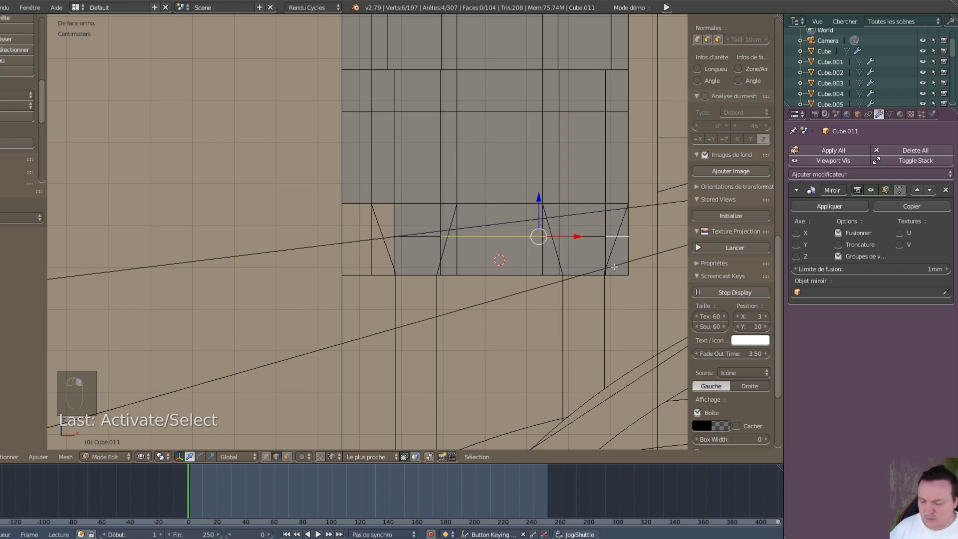
{"action": "key", "text": "x"}
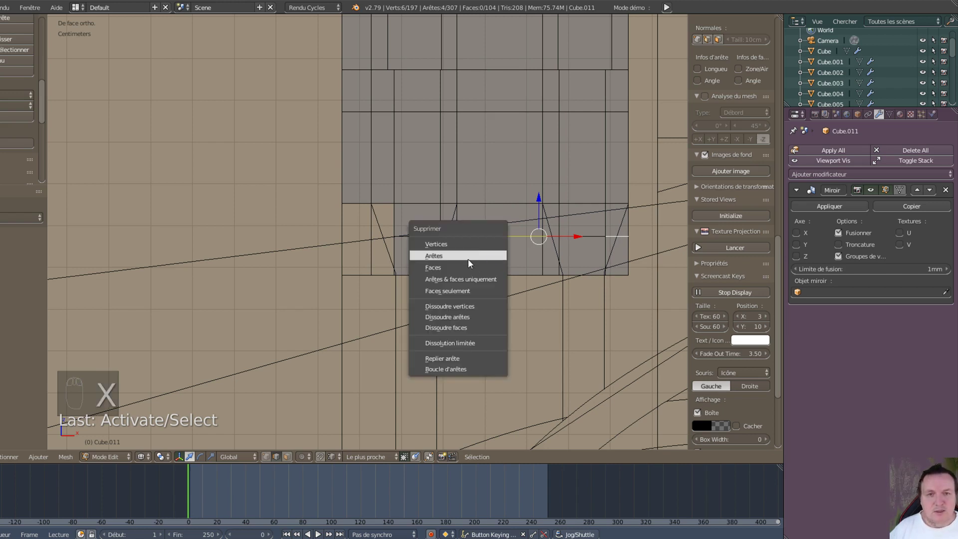
{"action": "left_click", "coordinate": [463, 257]}
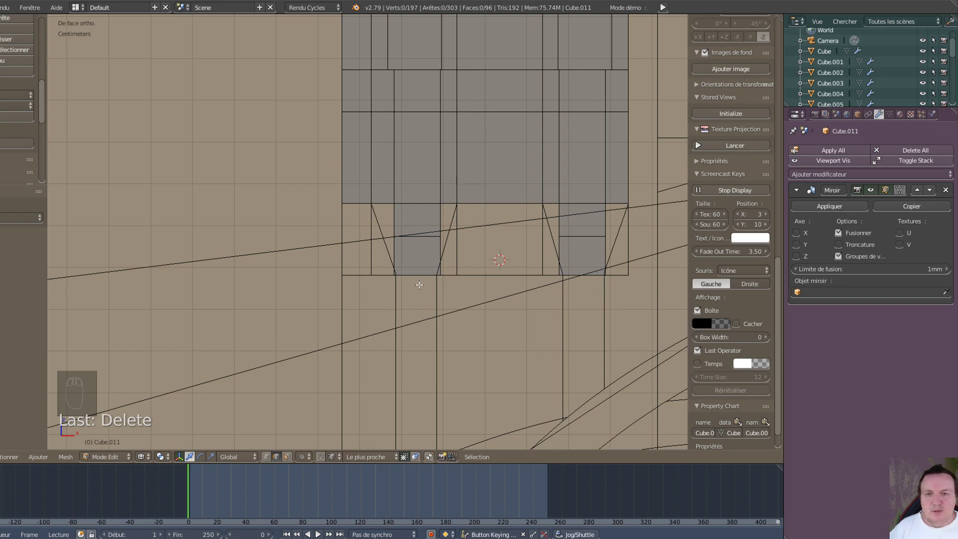
{"action": "key", "text": "ctrl+Tab"}
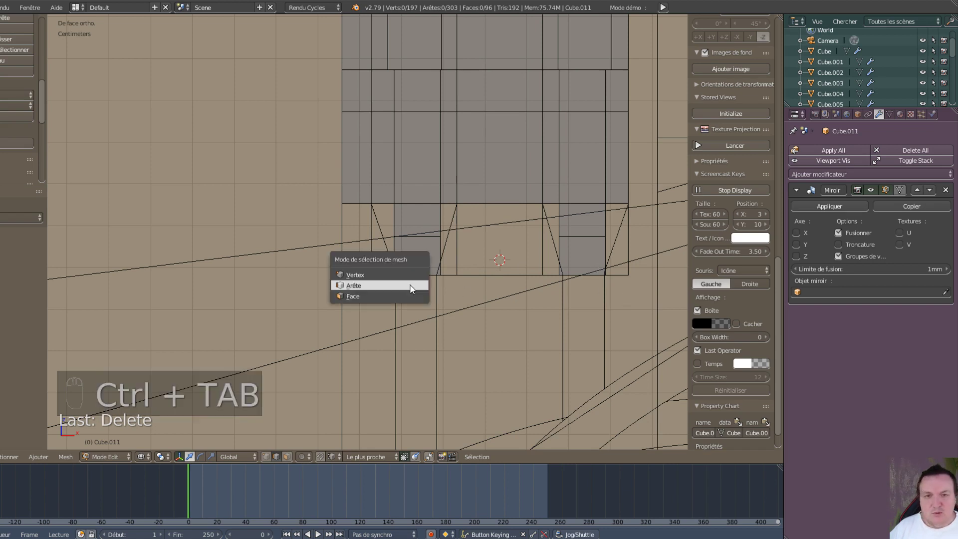
{"action": "left_click", "coordinate": [363, 275]}
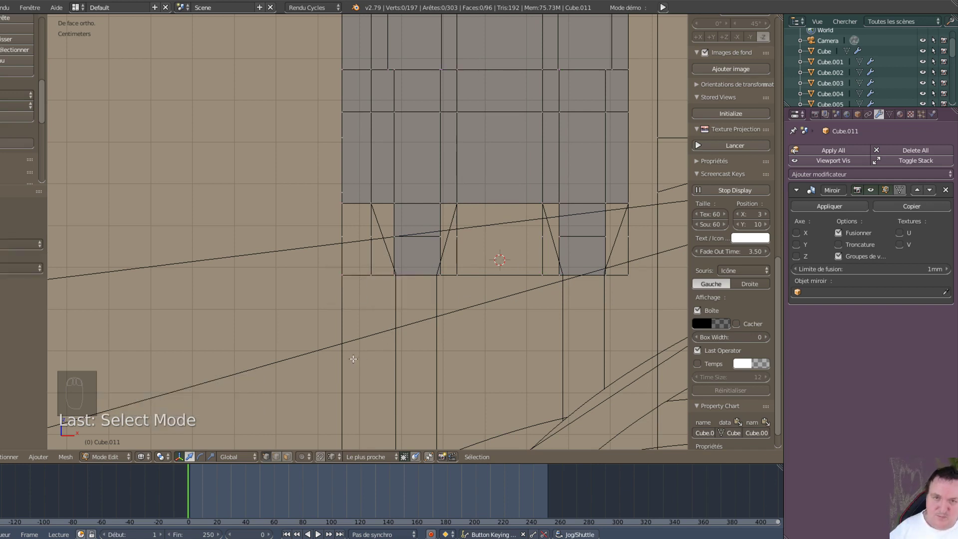
- Align the first slot column's two bottom vertices with the bracket lines, moving them along X by 0.307 mm and -0.917 mm
{"action": "scroll", "coordinate": [387, 319], "scroll_direction": "up", "scroll_amount": 3}
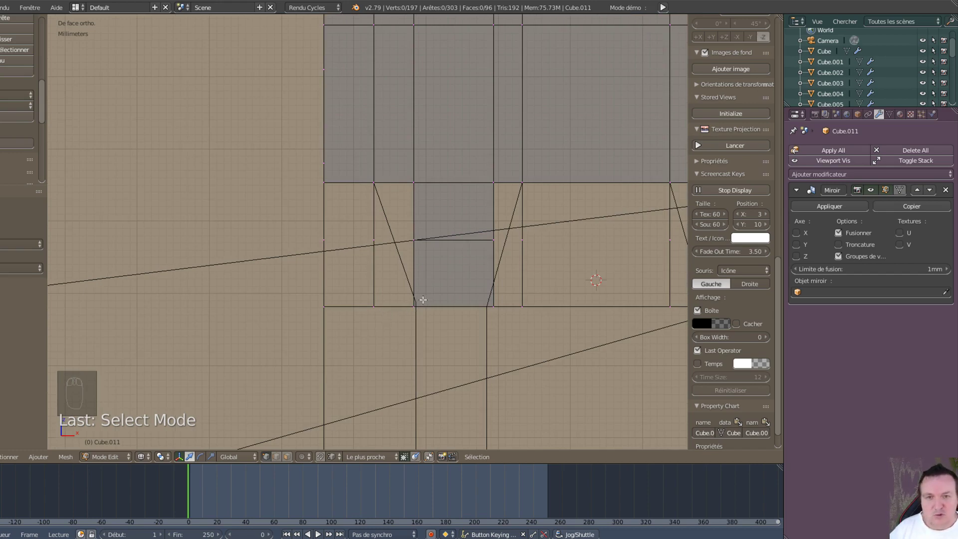
{"action": "left_click", "coordinate": [414, 306]}
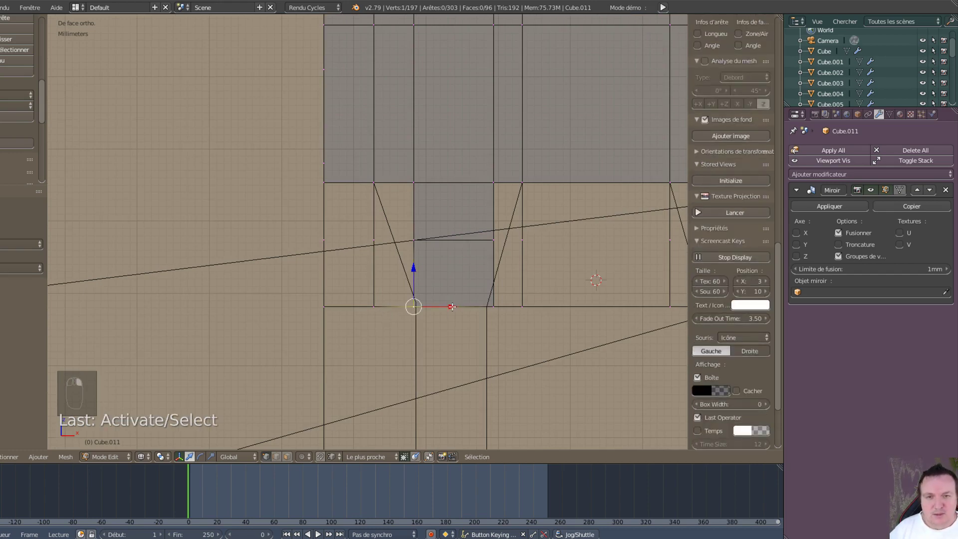
{"action": "left_click_drag", "start_coordinate": [451, 306], "coordinate": [416, 304]}
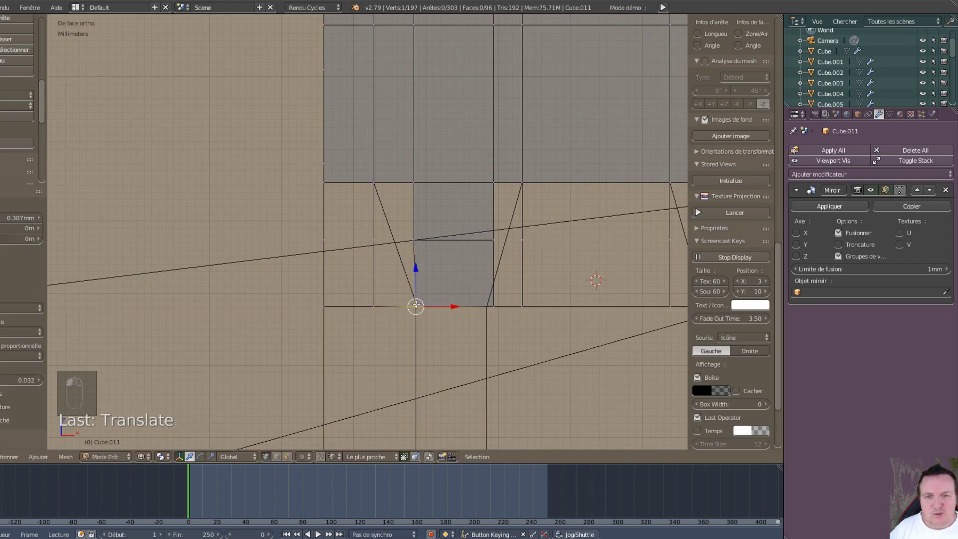
{"action": "right_click", "coordinate": [494, 306]}
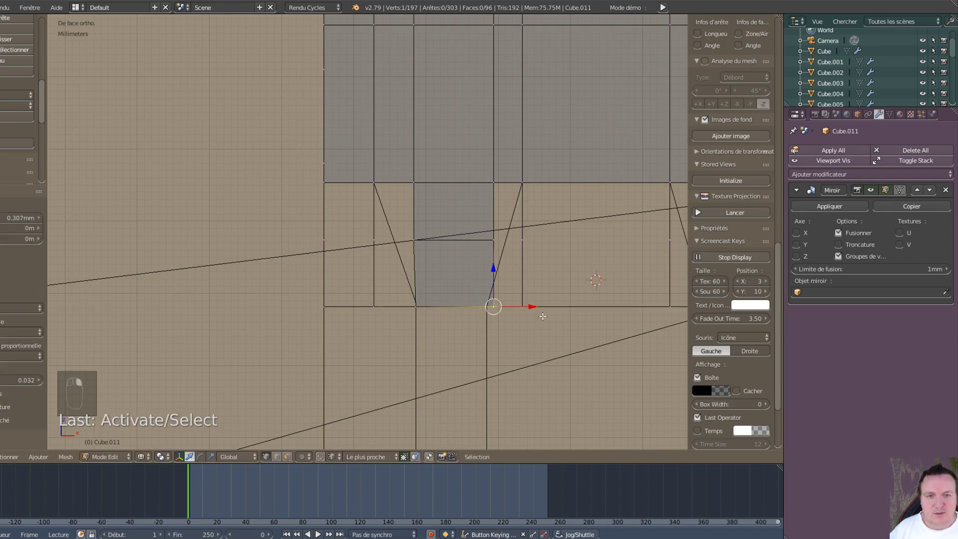
{"action": "left_click_drag", "start_coordinate": [533, 306], "coordinate": [534, 305]}
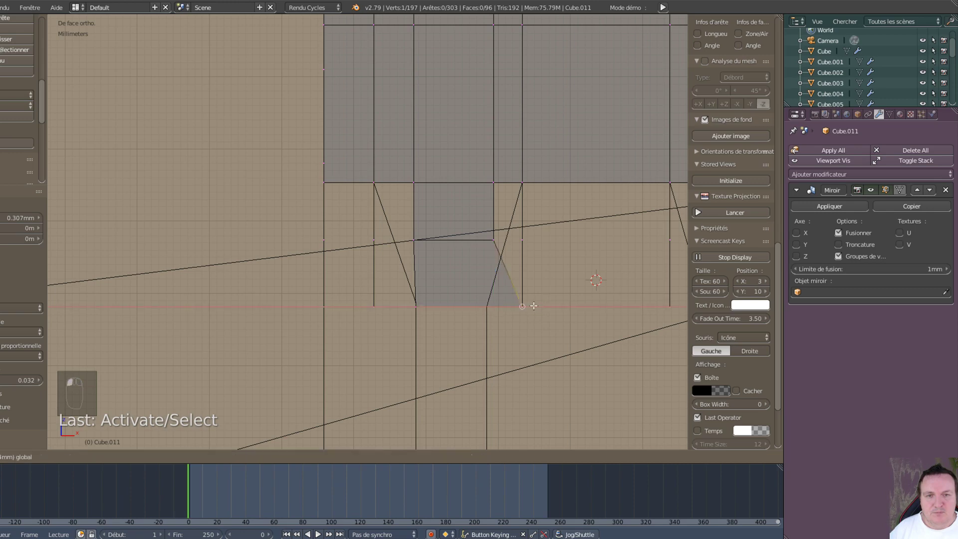
{"action": "left_click", "coordinate": [490, 307]}
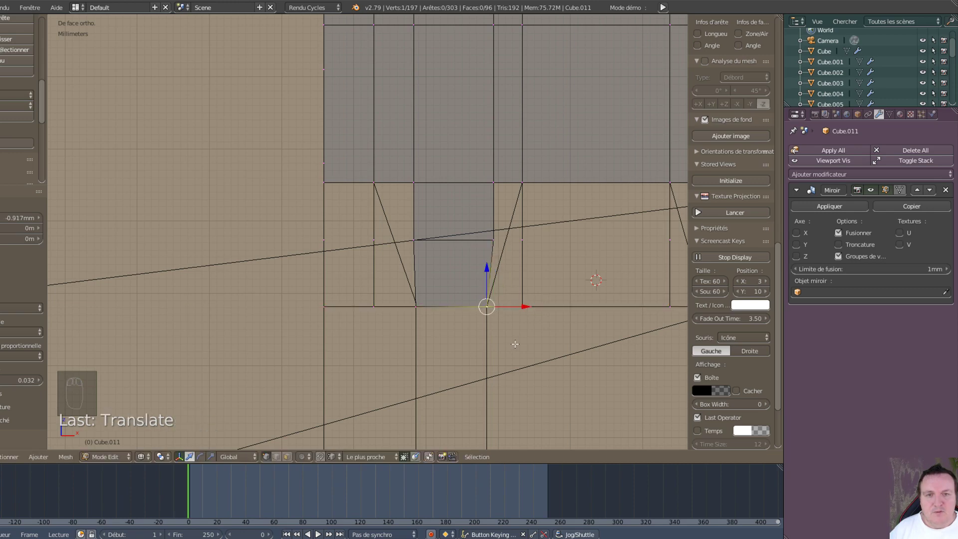
- Align the second slot column's two bottom vertices with the bracket lines, moving them along X by 0.921 mm and -0.31 mm
{"action": "scroll", "coordinate": [521, 344], "scroll_direction": "down", "scroll_amount": 3}
{"action": "middle_click_drag", "start_coordinate": [601, 338], "coordinate": [516, 336], "text": "shift"}
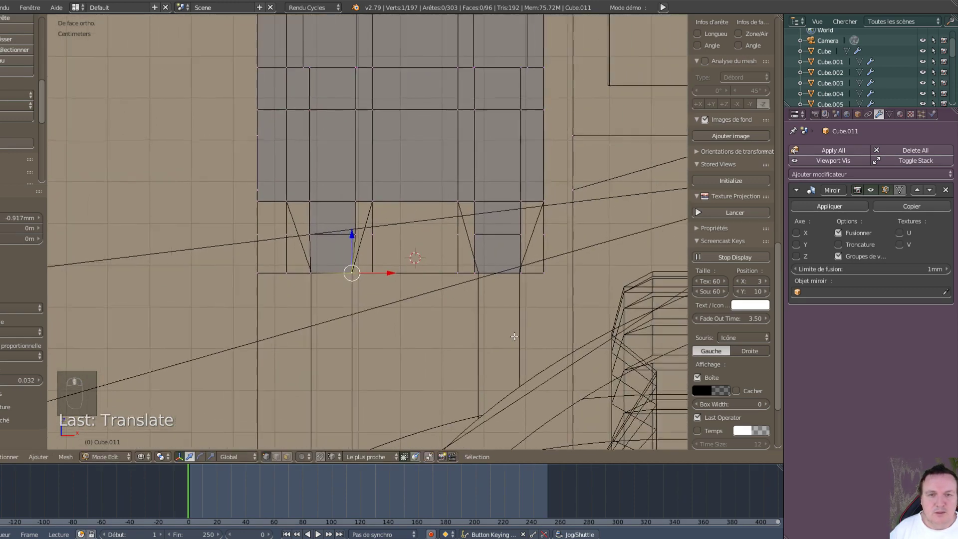
{"action": "scroll", "coordinate": [495, 334], "scroll_direction": "up", "scroll_amount": 4}
{"action": "right_click", "coordinate": [589, 317]}
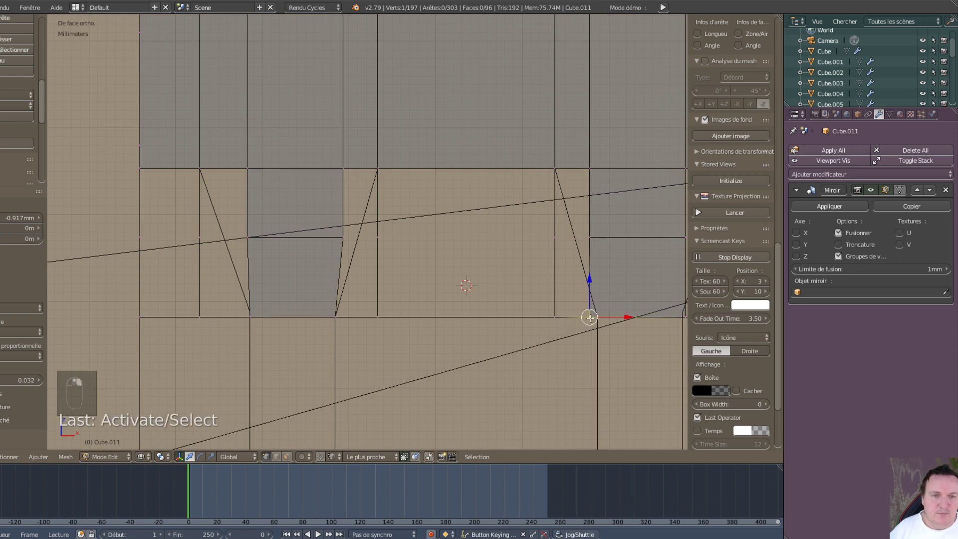
{"action": "left_click_drag", "start_coordinate": [625, 318], "coordinate": [583, 316]}
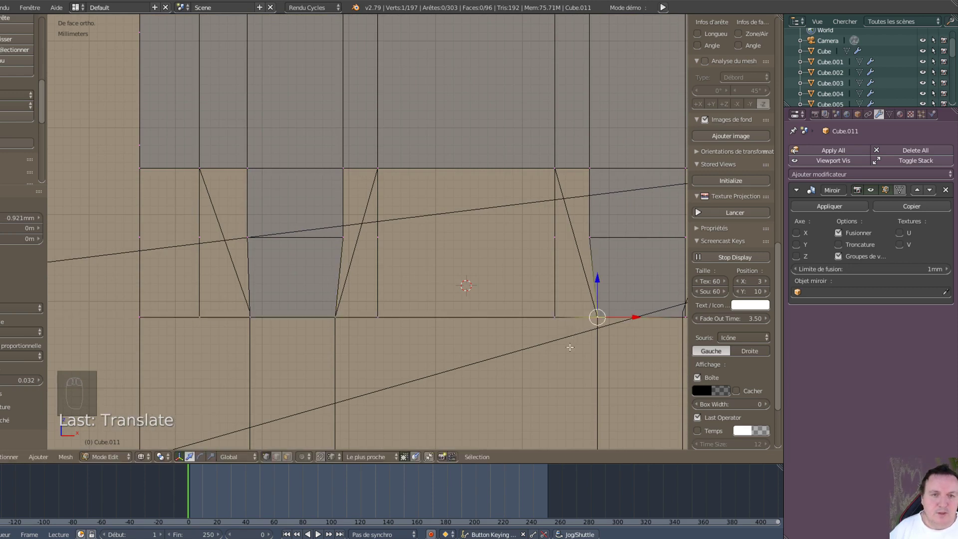
{"action": "scroll", "coordinate": [566, 336], "scroll_direction": "down", "scroll_amount": 1}
{"action": "middle_click_drag", "start_coordinate": [668, 339], "coordinate": [561, 326], "text": "shift"}
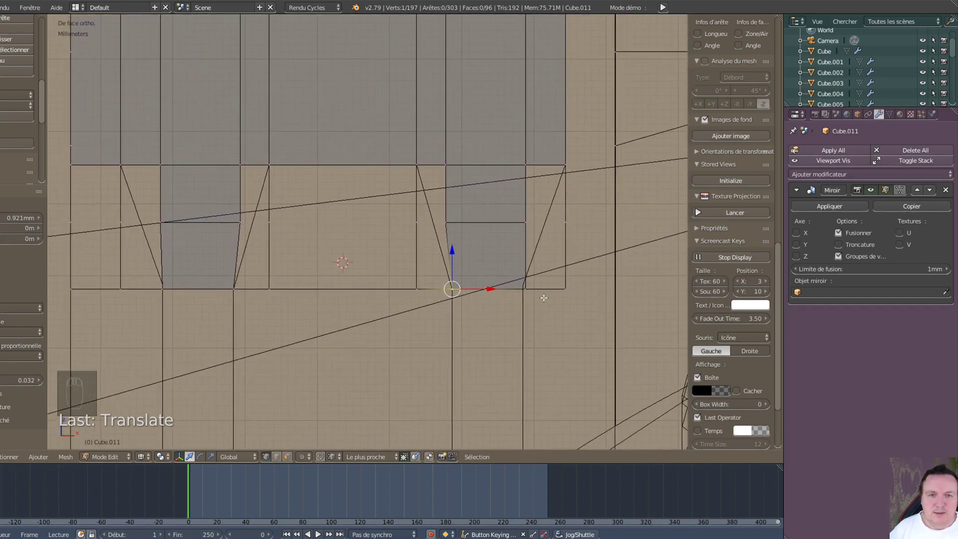
{"action": "right_click", "coordinate": [523, 287]}
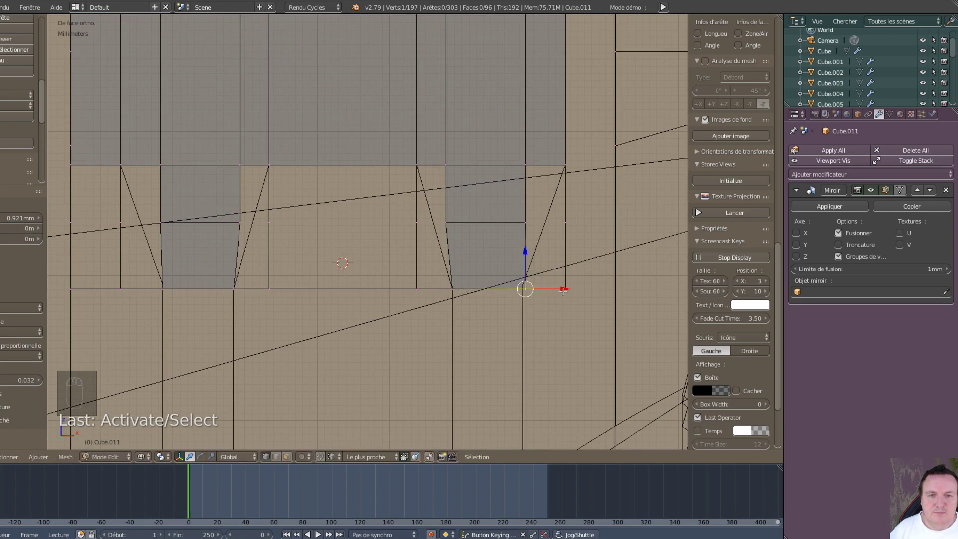
{"action": "left_click_drag", "start_coordinate": [563, 289], "coordinate": [524, 290]}
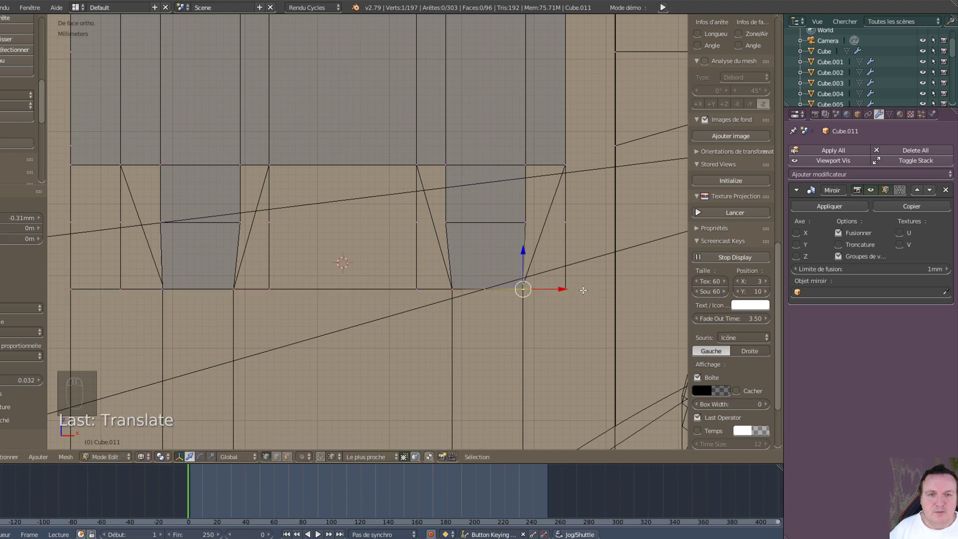
- Merge the bottom vertex beyond the second slot into that slot column's adjacent bottom corner, and delete the loose vertex at slot-base height beside it
{"action": "right_click", "coordinate": [566, 288]}
{"action": "right_click", "coordinate": [524, 288], "text": "shift"}
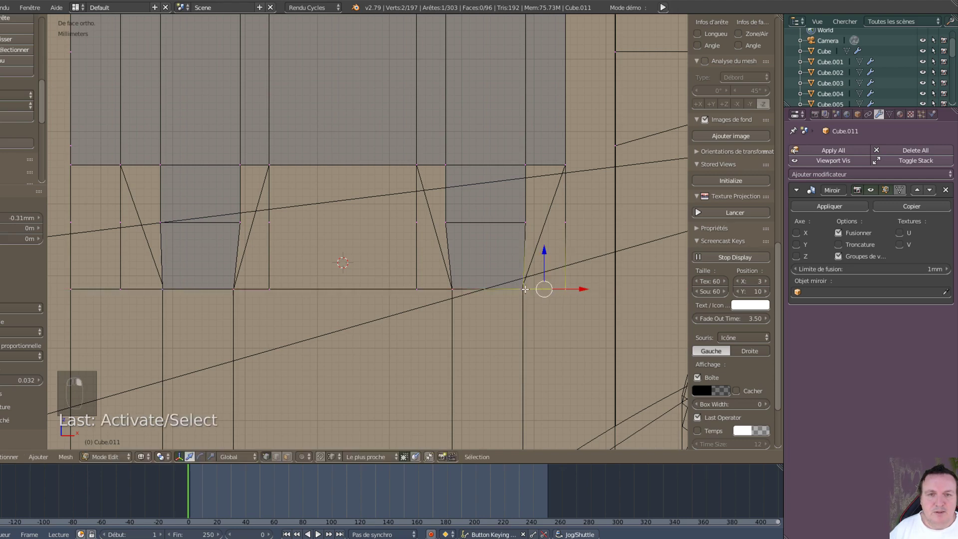
{"action": "key", "text": "alt+super"}
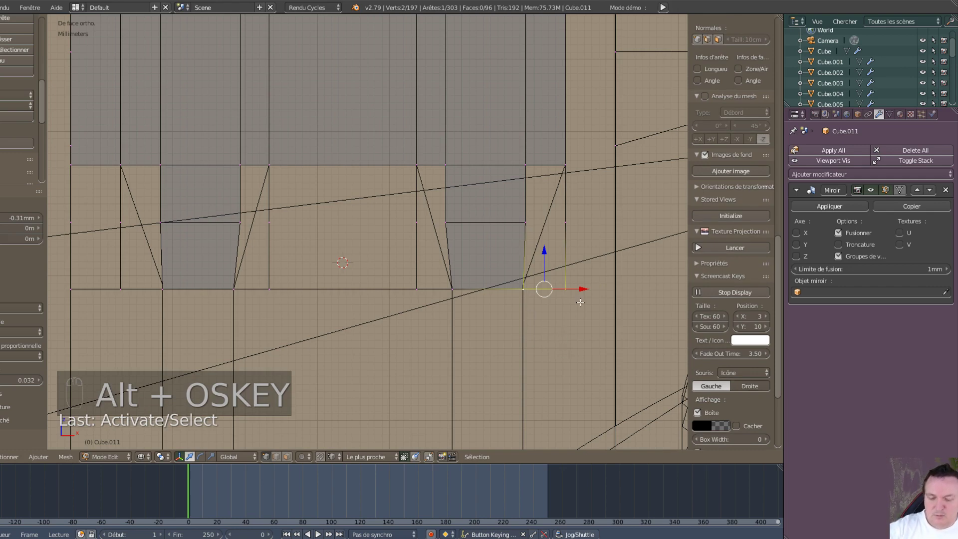
{"action": "key", "text": "alt+m"}
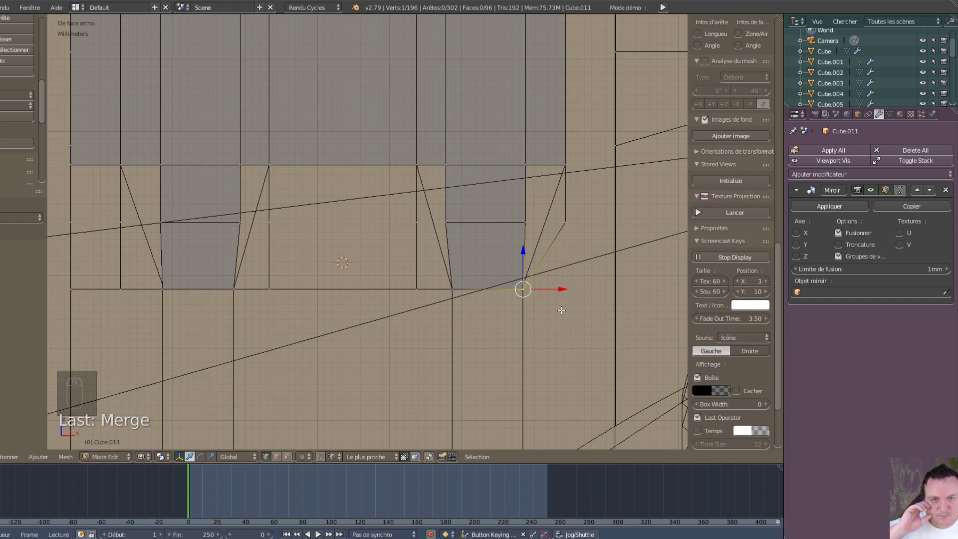
{"action": "right_click", "coordinate": [563, 225]}
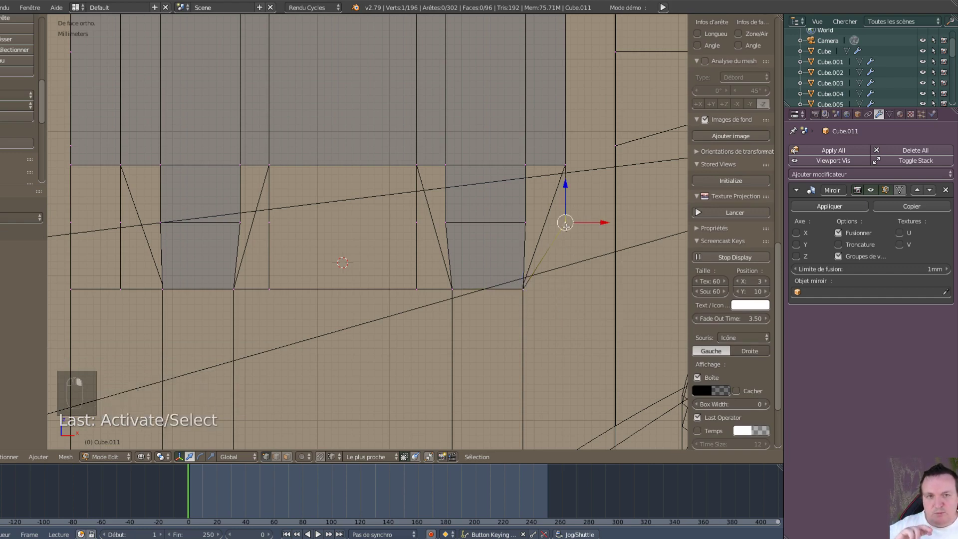
{"action": "key", "text": "x"}
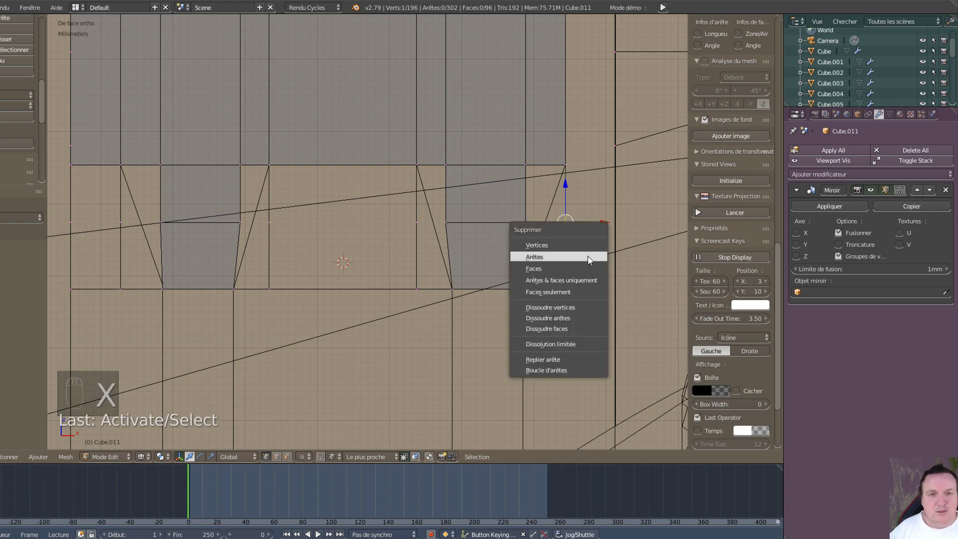
{"action": "left_click", "coordinate": [579, 247]}
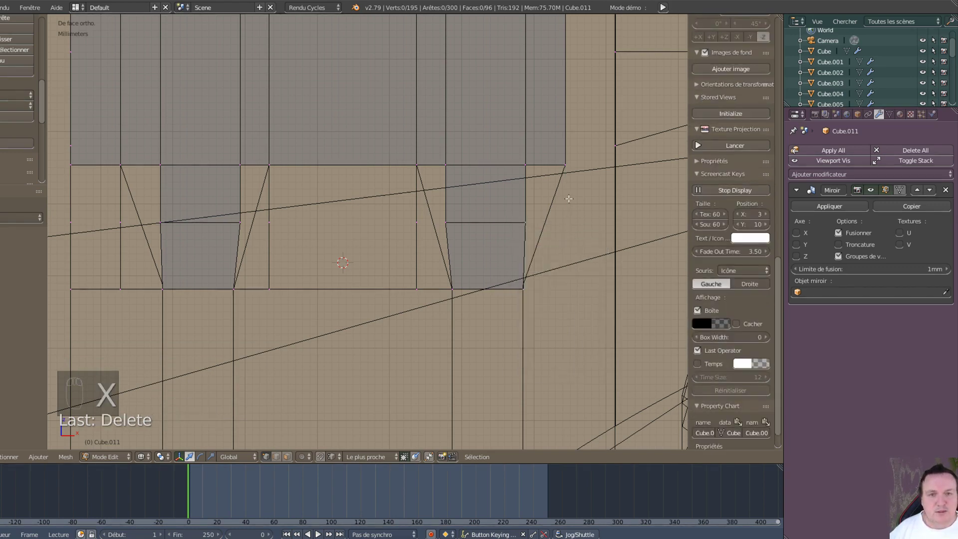
- Delete three loose vertices at slot-base height, two between the slots and one just before the first slot, using the Vertices option
{"action": "scroll", "coordinate": [553, 317], "scroll_direction": "up", "scroll_amount": 3}
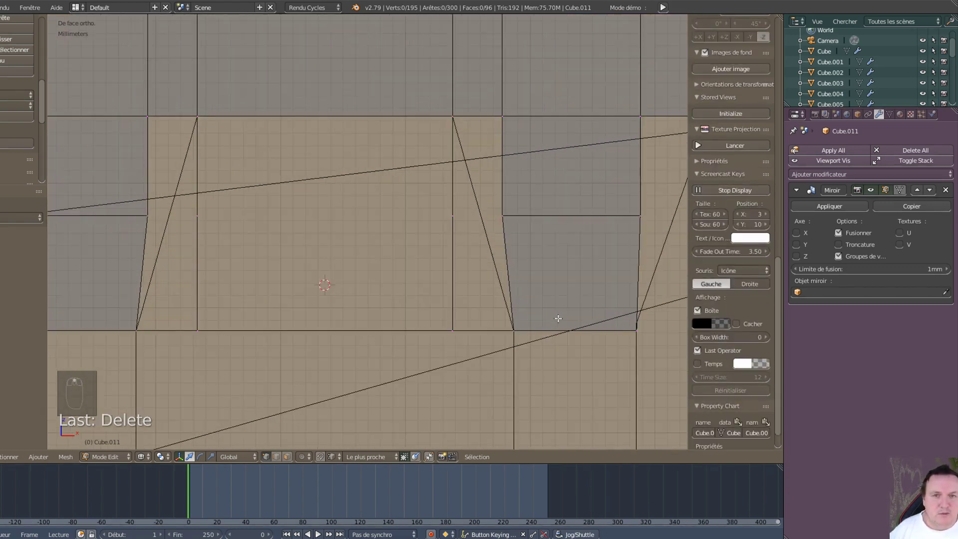
{"action": "left_click", "coordinate": [452, 215]}
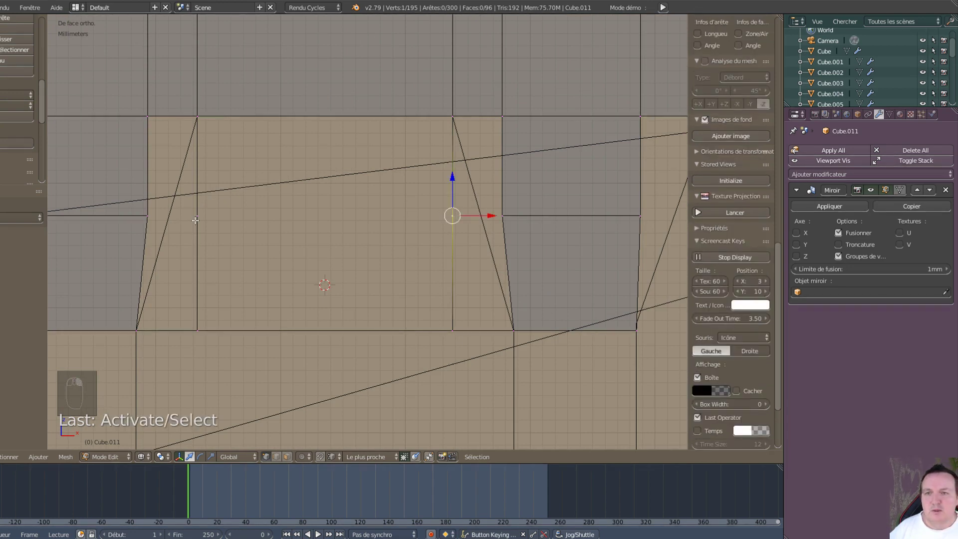
{"action": "left_click", "coordinate": [201, 222], "text": "shift"}
{"action": "scroll", "coordinate": [201, 224], "scroll_direction": "down", "scroll_amount": 4}
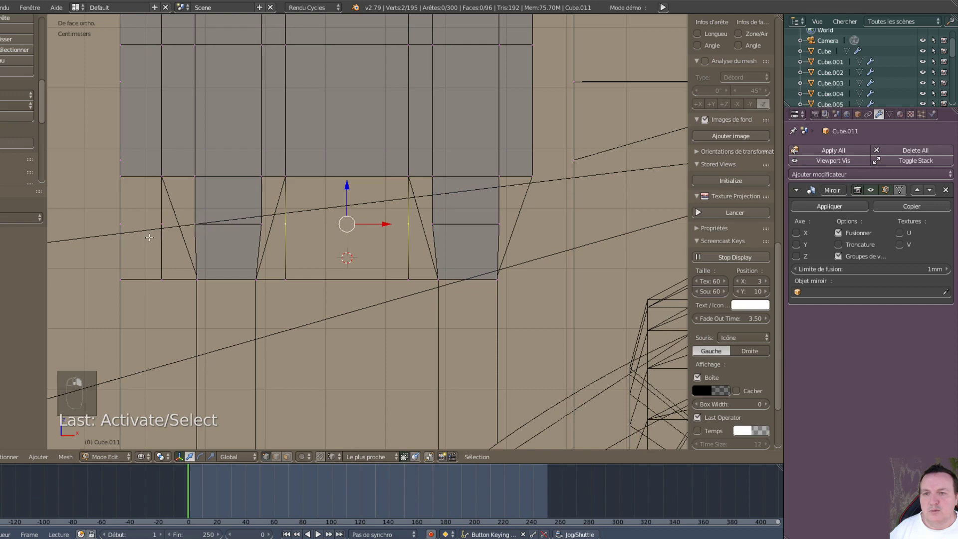
{"action": "left_click", "coordinate": [156, 226], "text": "shift"}
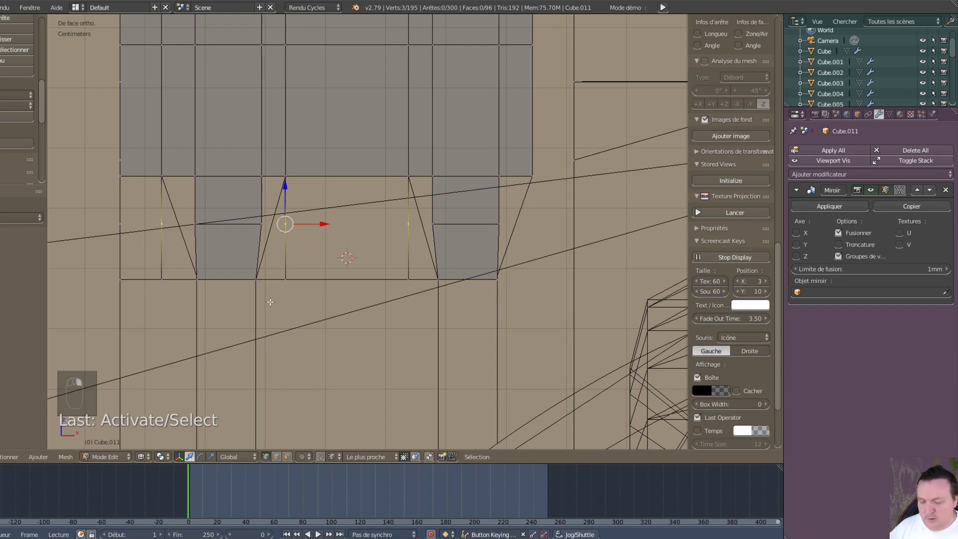
{"action": "key", "text": "x"}
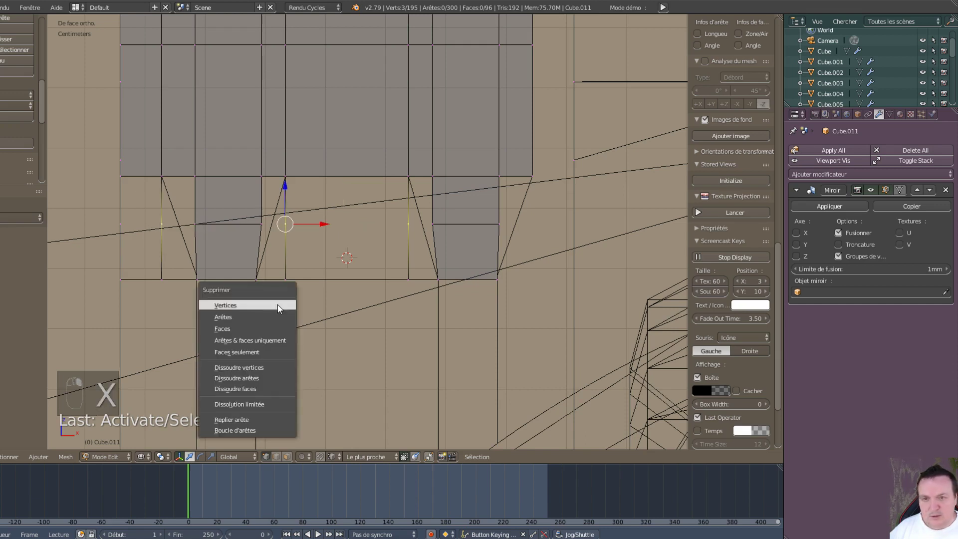
{"action": "left_click", "coordinate": [245, 305]}
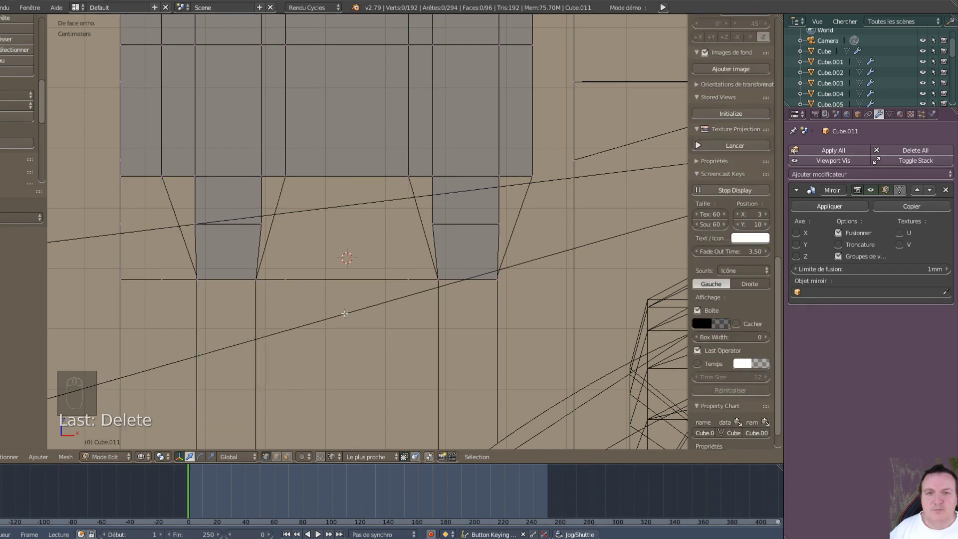
- Delete the loose vertices on the bottom line, two between the slot columns and one just before the first column
{"action": "scroll", "coordinate": [362, 331], "scroll_direction": "up", "scroll_amount": 2}
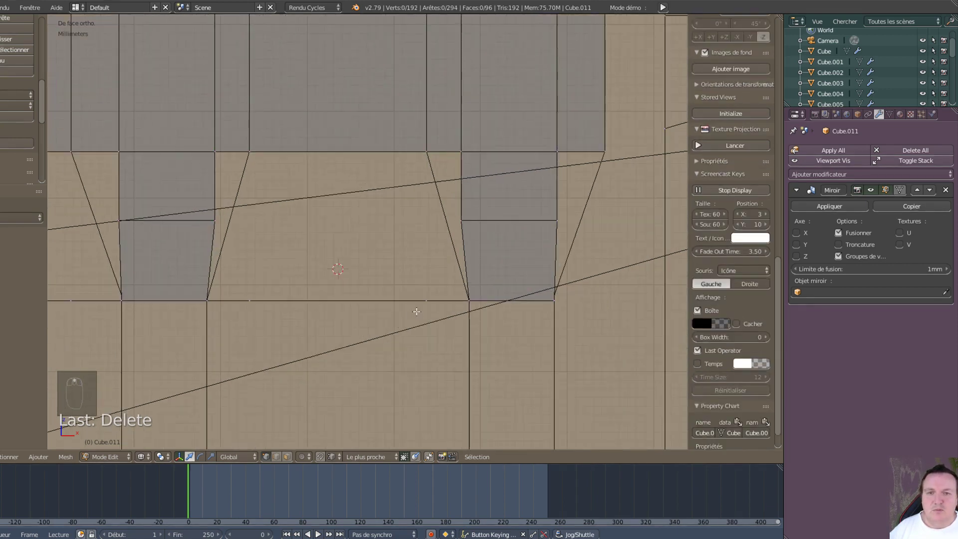
{"action": "right_click", "coordinate": [427, 298]}
{"action": "right_click", "coordinate": [240, 300], "text": "shift"}
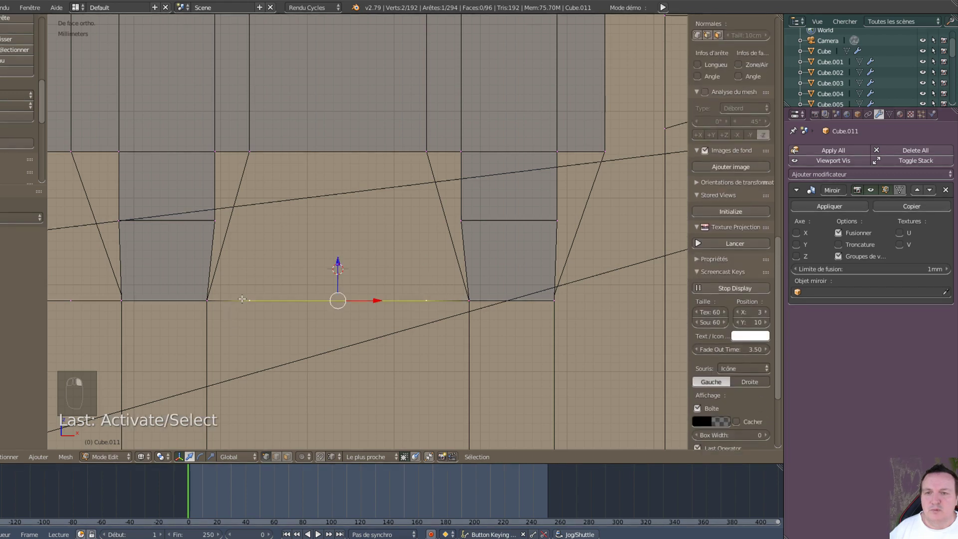
{"action": "key", "text": "x"}
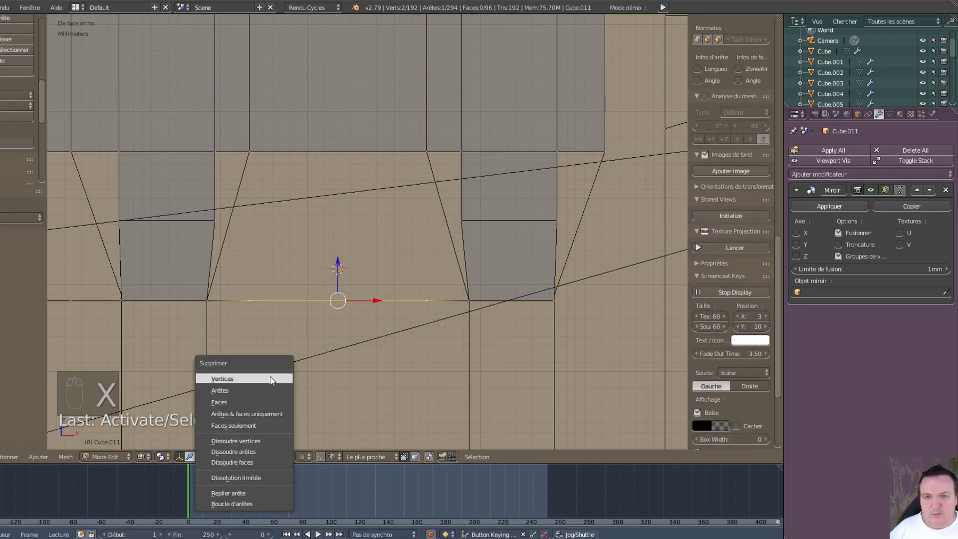
{"action": "left_click", "coordinate": [270, 377]}
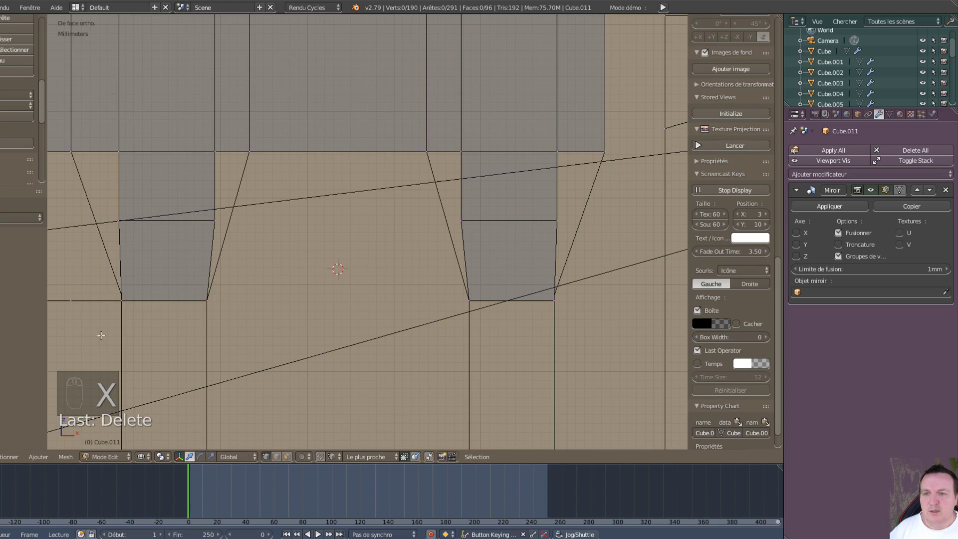
{"action": "middle_click_drag", "start_coordinate": [100, 335], "coordinate": [212, 336], "text": "shift"}
{"action": "right_click", "coordinate": [182, 302]}
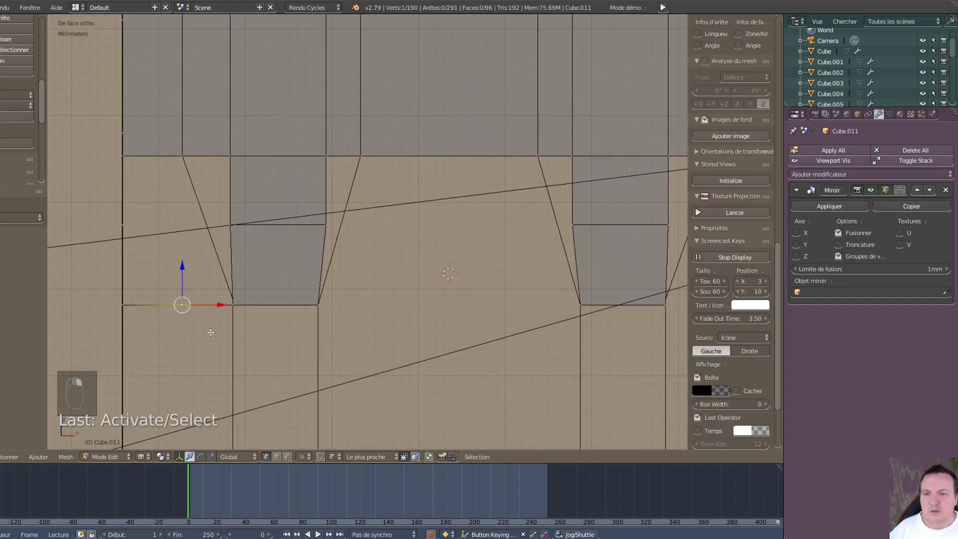
{"action": "key", "text": "x"}
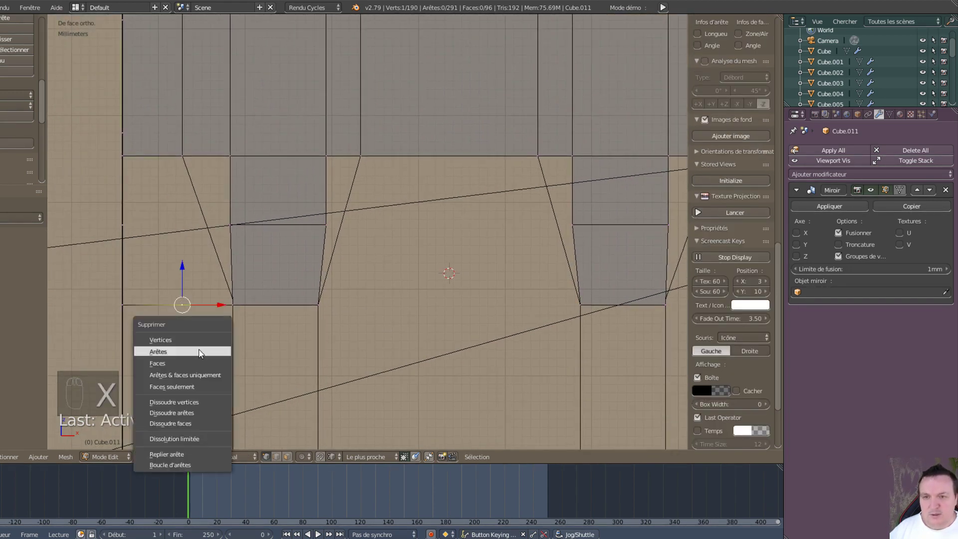
{"action": "left_click", "coordinate": [194, 339]}
- Extrude the bottom edges of both slot columns by -5.68 cm along Z, down to the tops of the trapezoid outlines
{"action": "scroll", "coordinate": [238, 353], "scroll_direction": "down", "scroll_amount": 2}
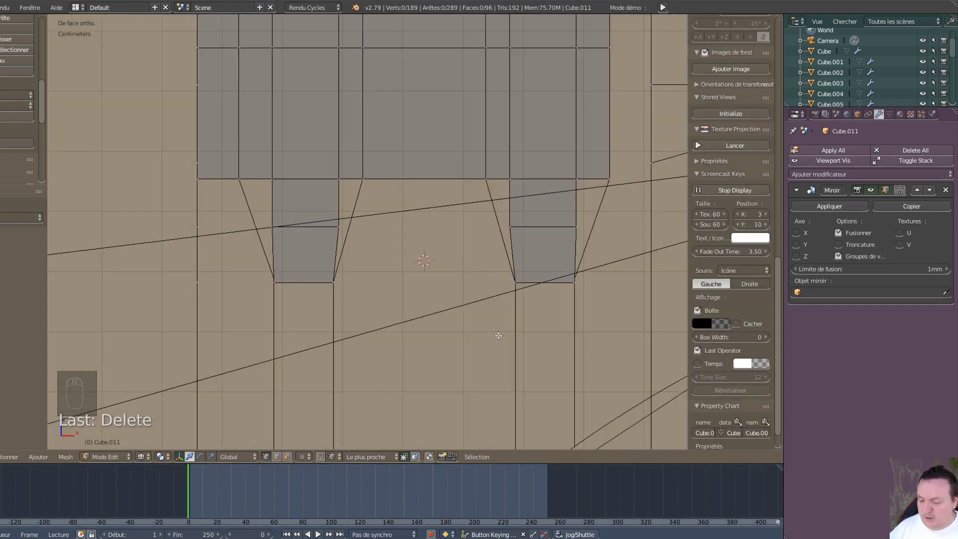
{"action": "key", "text": "ctrl+Tab"}
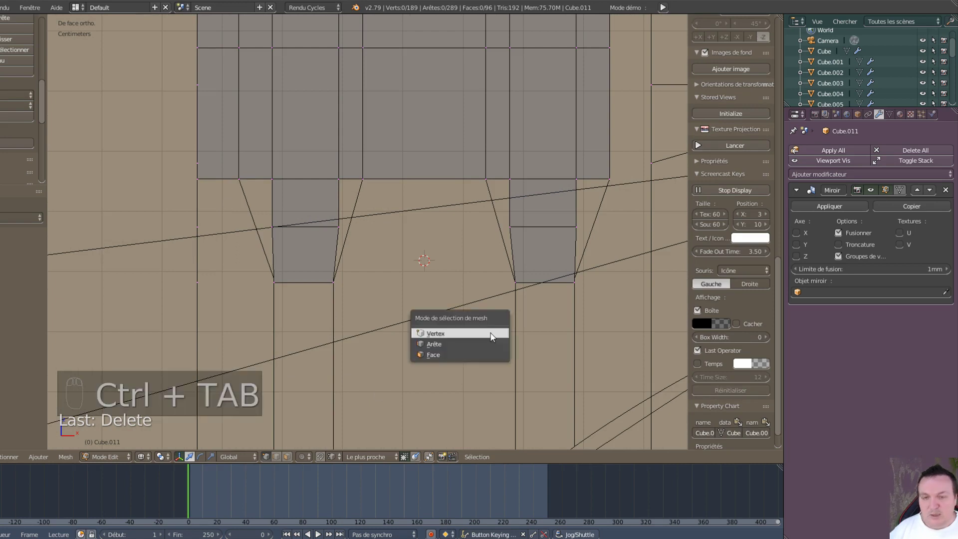
{"action": "left_click", "coordinate": [454, 346]}
{"action": "right_click", "coordinate": [288, 285]}
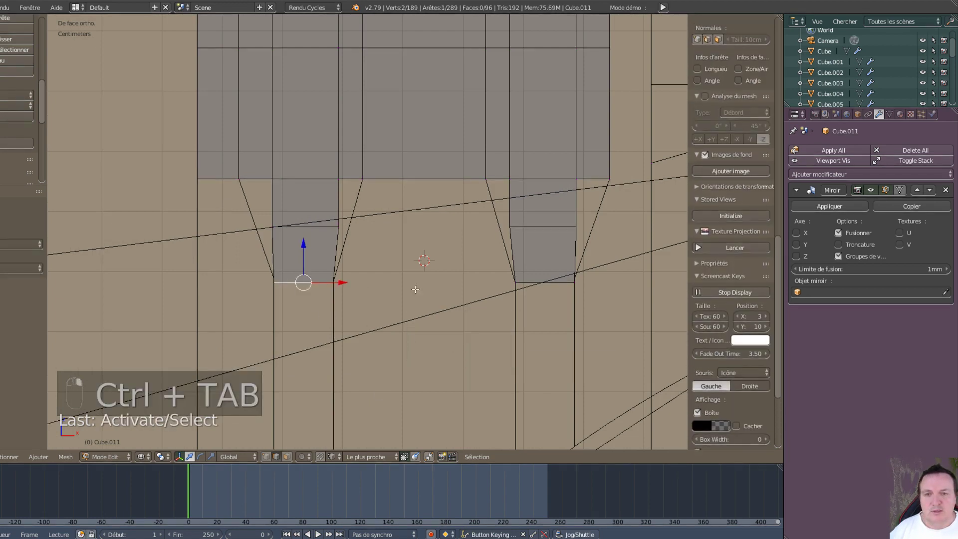
{"action": "right_click", "coordinate": [546, 280], "text": "shift"}
{"action": "scroll", "coordinate": [546, 281], "scroll_direction": "down", "scroll_amount": 5}
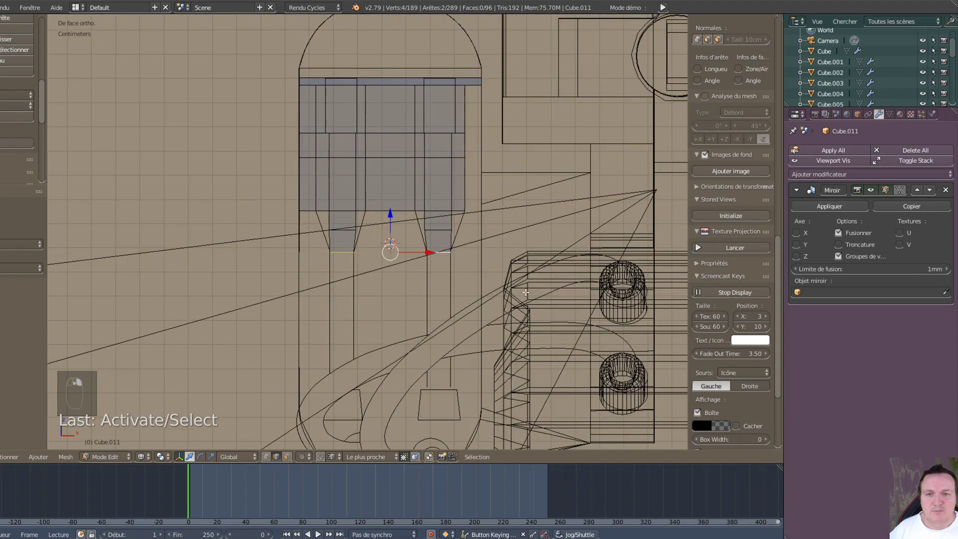
{"action": "scroll", "coordinate": [437, 313], "scroll_direction": "down", "scroll_amount": 2, "text": "shift"}
{"action": "middle_click_drag", "start_coordinate": [436, 313], "coordinate": [432, 253], "text": "shift"}
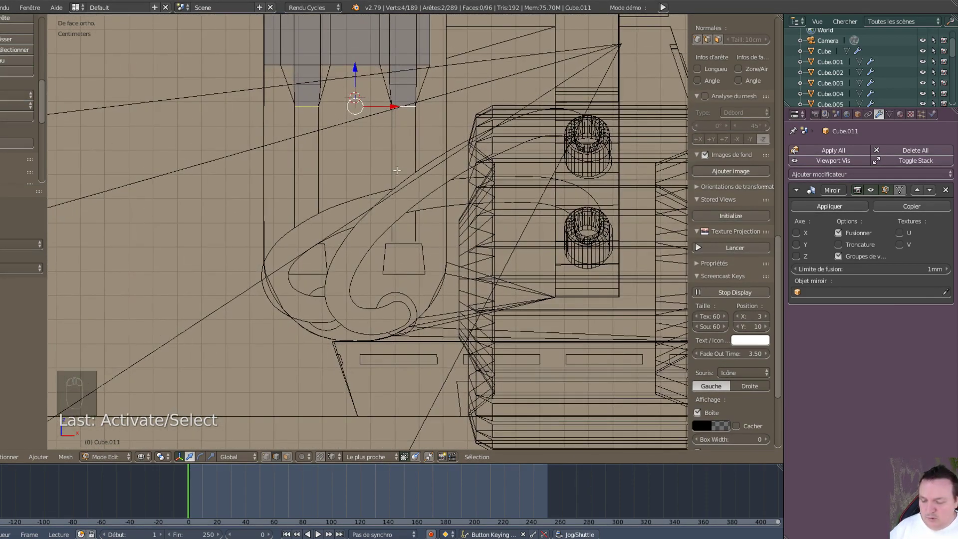
{"action": "key", "text": "e"}
{"action": "key", "text": "z"}
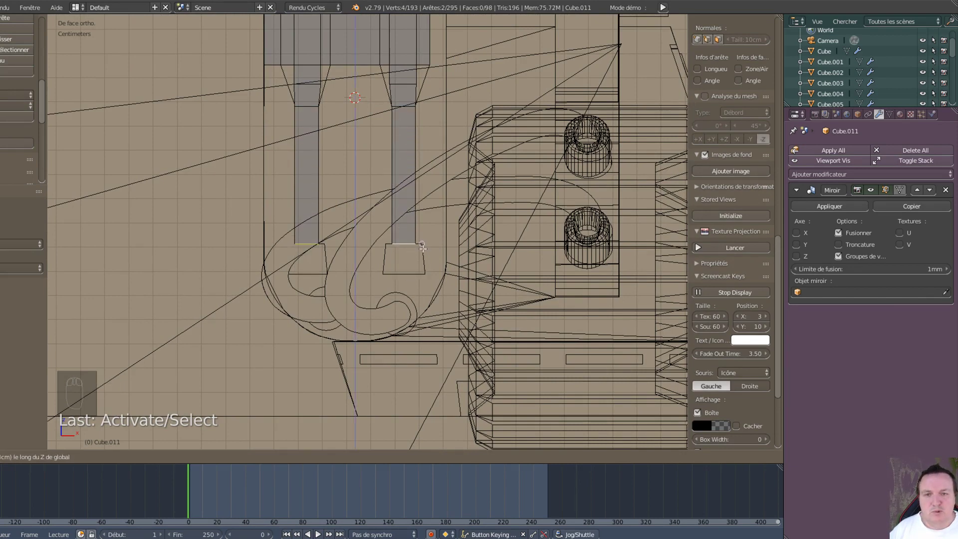
{"action": "left_click", "coordinate": [420, 245]}
- Extrude both columns' bottom edges in place and scale the new edges along X by 1.104, out to the trapezoids' outer top corners
{"action": "scroll", "coordinate": [422, 247], "scroll_direction": "up", "scroll_amount": 4}
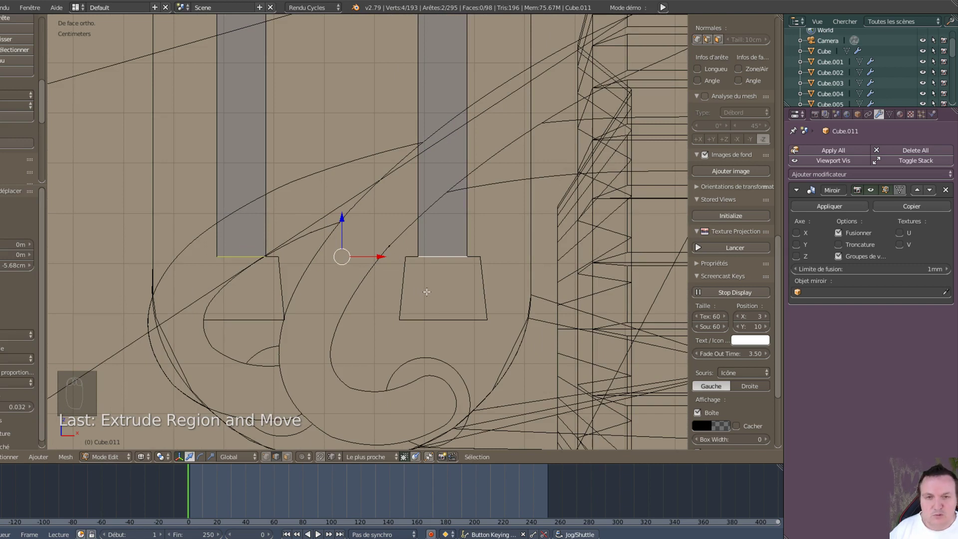
{"action": "key", "text": "e"}
{"action": "right_click", "coordinate": [426, 292]}
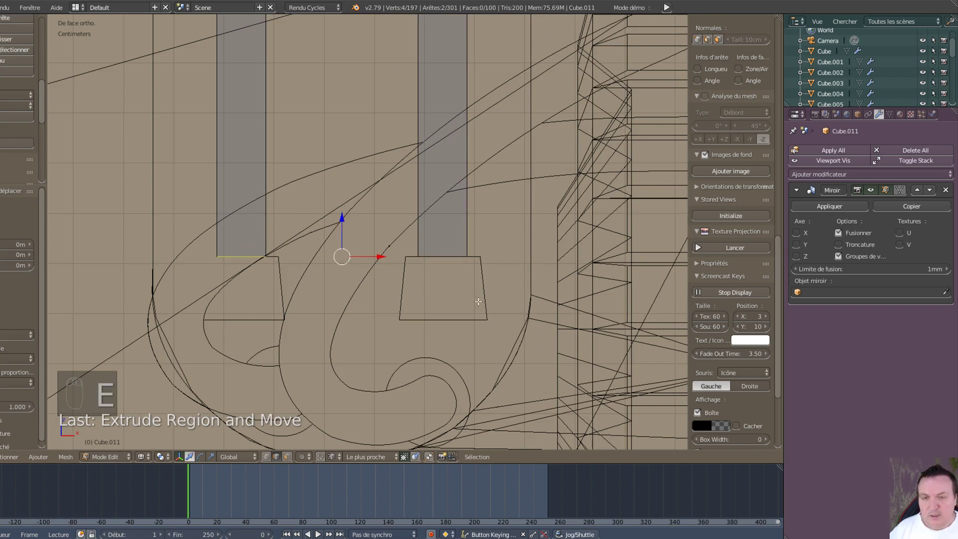
{"action": "key", "text": "s"}
{"action": "key", "text": "x"}
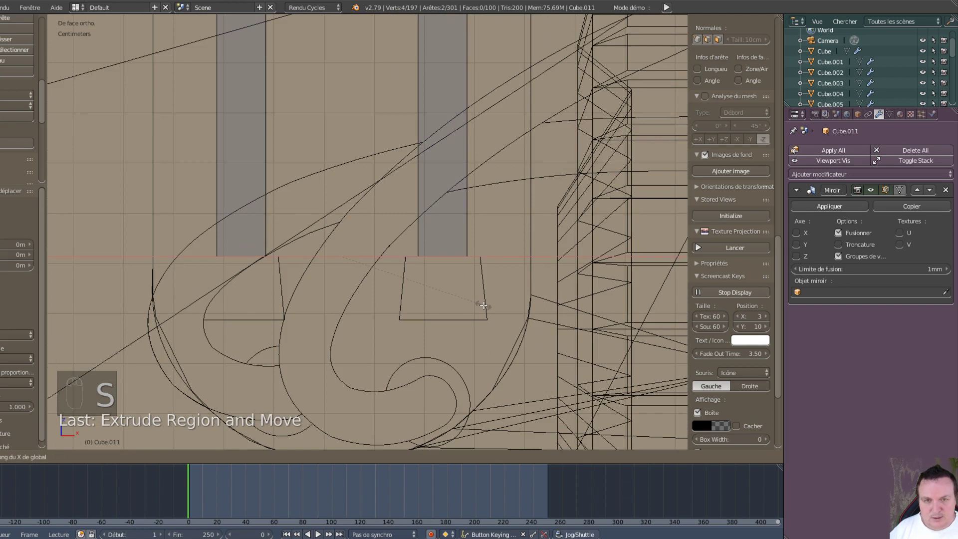
{"action": "left_click", "coordinate": [494, 314]}
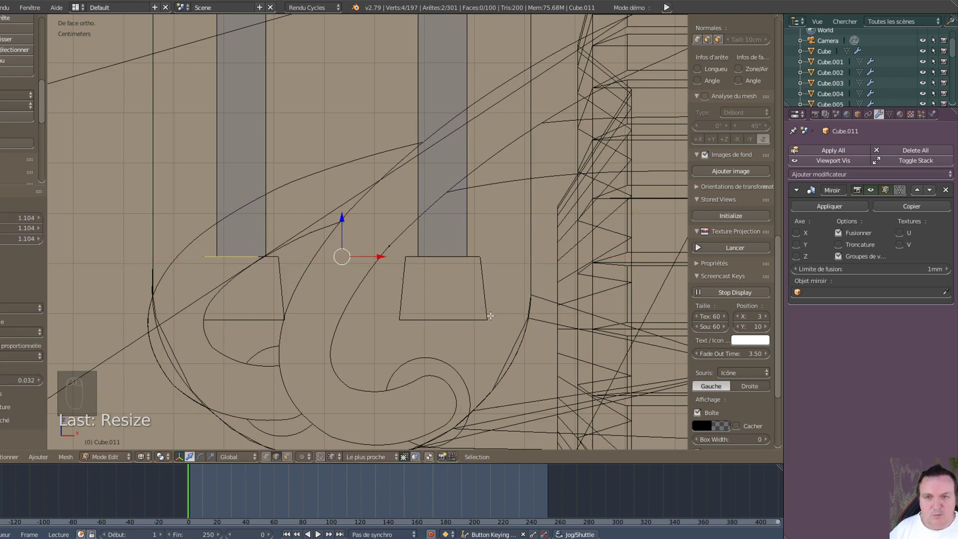
- Extrude the widened edges by -1.26 cm along Z to the trapezoids' base line
{"action": "key", "text": "e"}
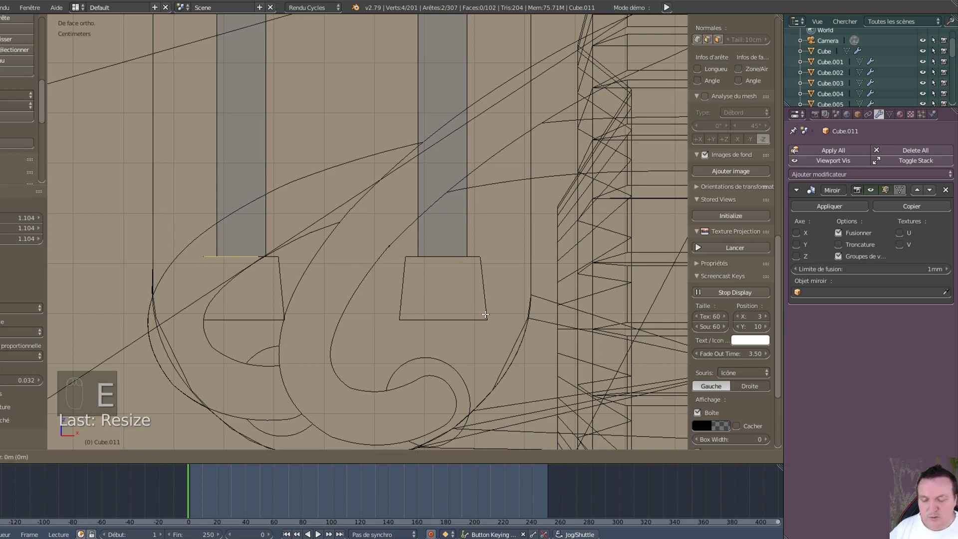
{"action": "key", "text": "z"}
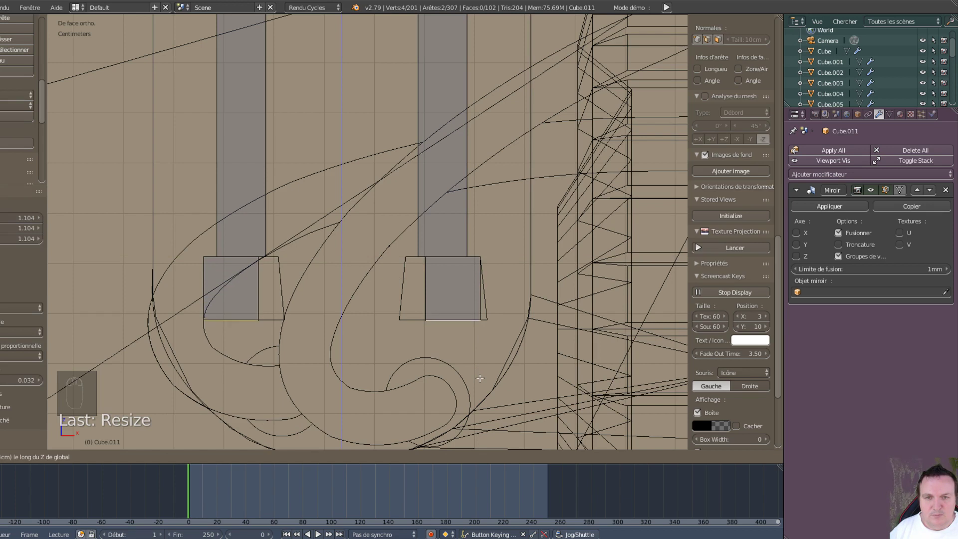
{"action": "left_click", "coordinate": [488, 328]}
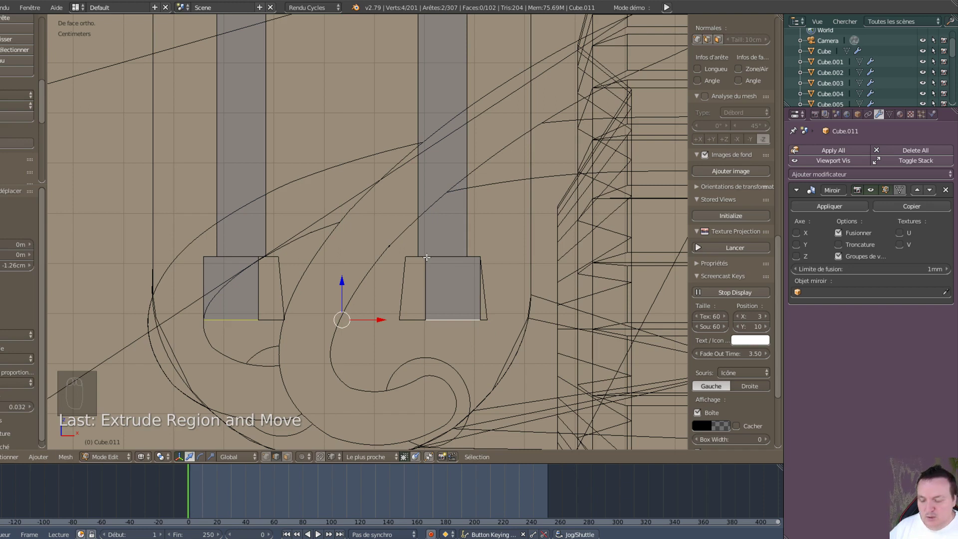
- Align the inner side edges of the two end blocks with the trapezoids' inner top corners, moving them along X by -4.04 mm and 4.03 mm
{"action": "right_click", "coordinate": [423, 283]}
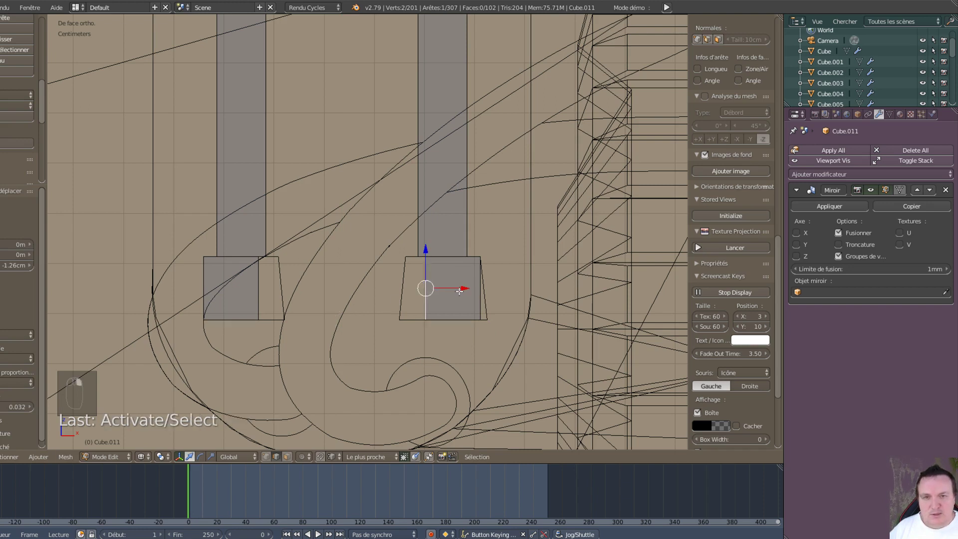
{"action": "key", "text": "g"}
{"action": "key", "text": "x"}
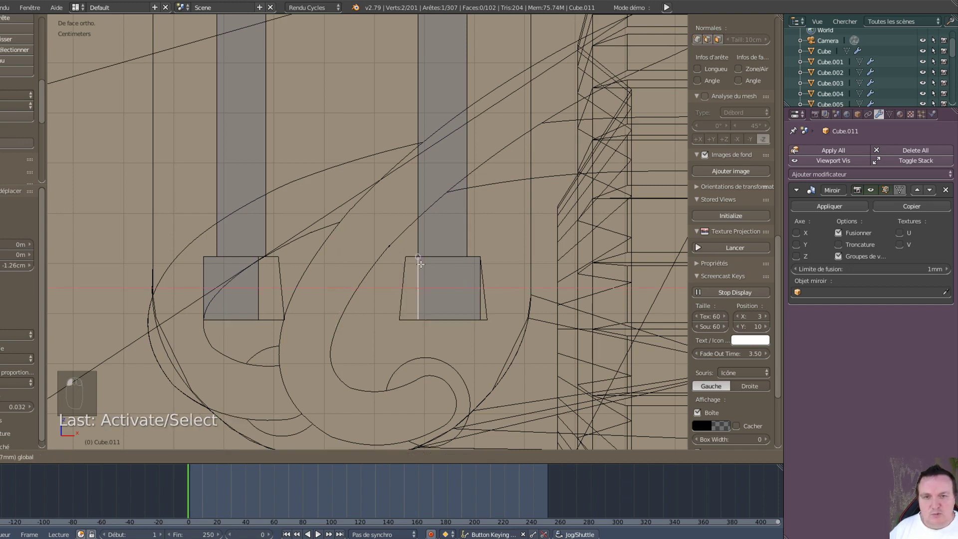
{"action": "left_click", "coordinate": [442, 361]}
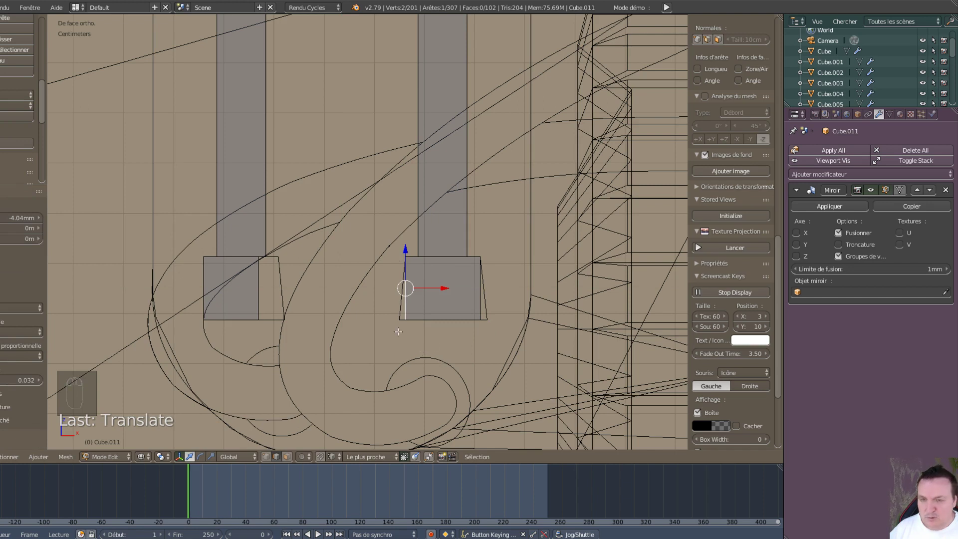
{"action": "right_click", "coordinate": [254, 305]}
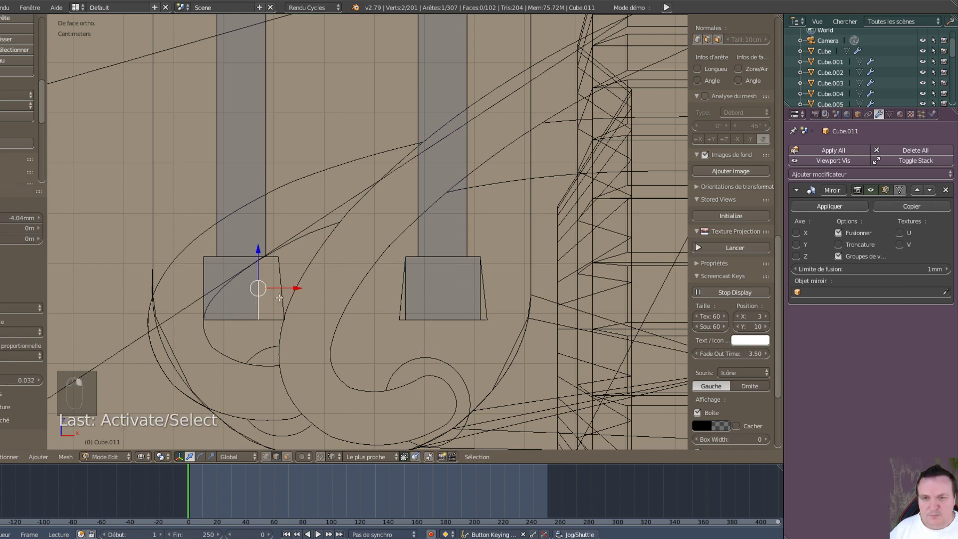
{"action": "left_click_drag", "start_coordinate": [297, 288], "coordinate": [316, 288]}
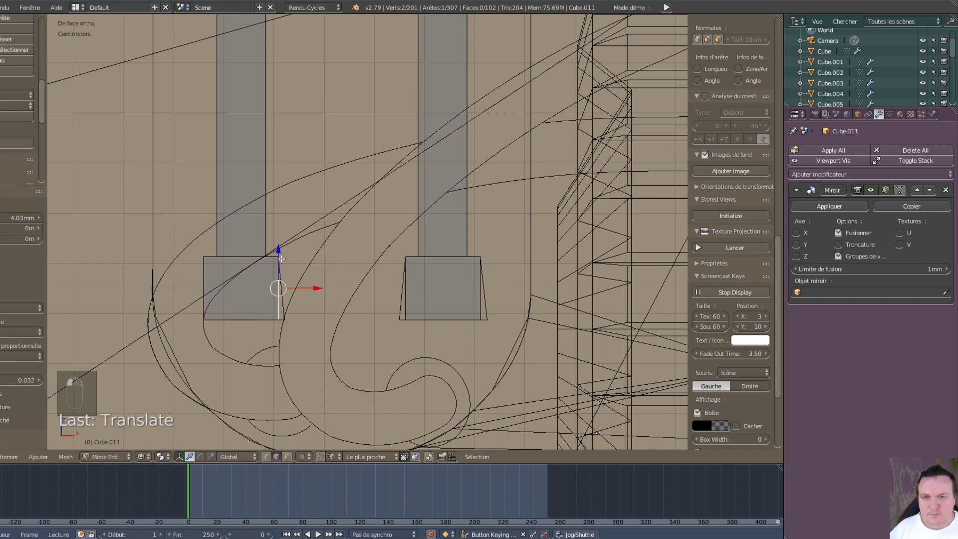
- In vertex selection mode, move the lower right corner of the left leg's foot 1.23 mm outward along X
{"action": "key", "text": "ctrl+Tab"}
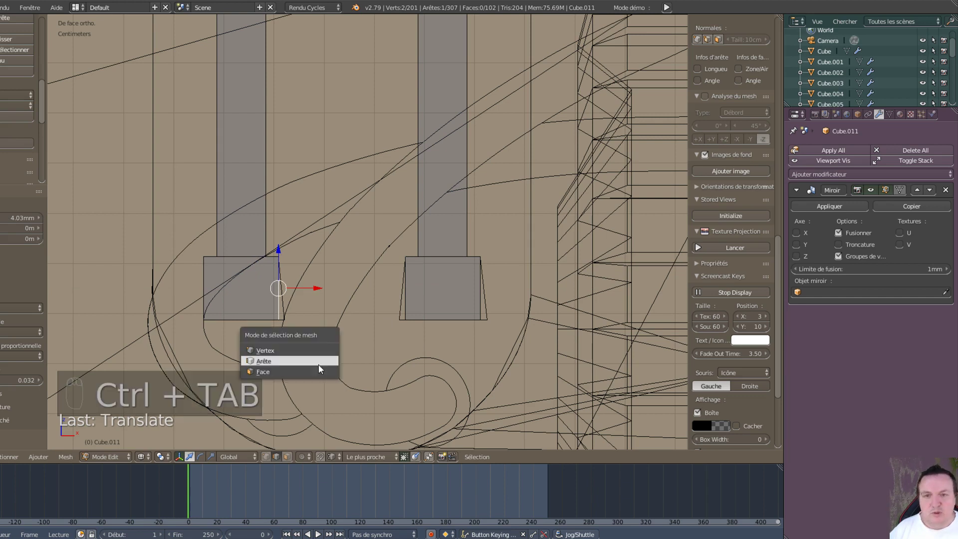
{"action": "left_click", "coordinate": [290, 352]}
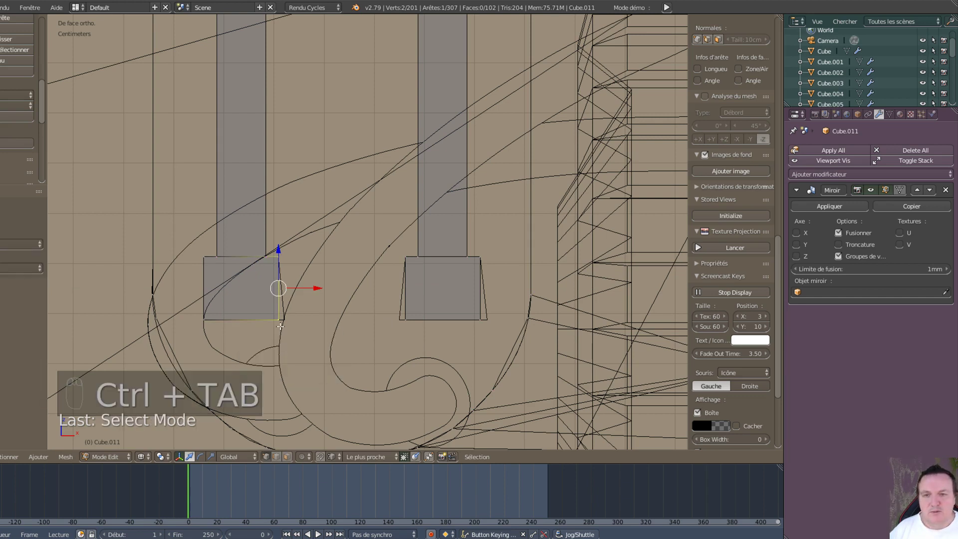
{"action": "right_click", "coordinate": [279, 322]}
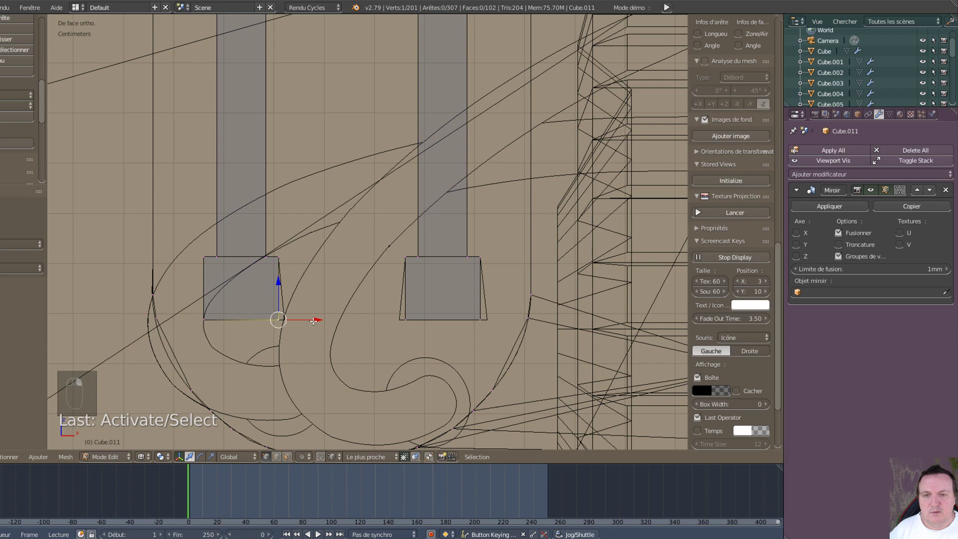
{"action": "left_click_drag", "start_coordinate": [314, 320], "coordinate": [320, 321]}
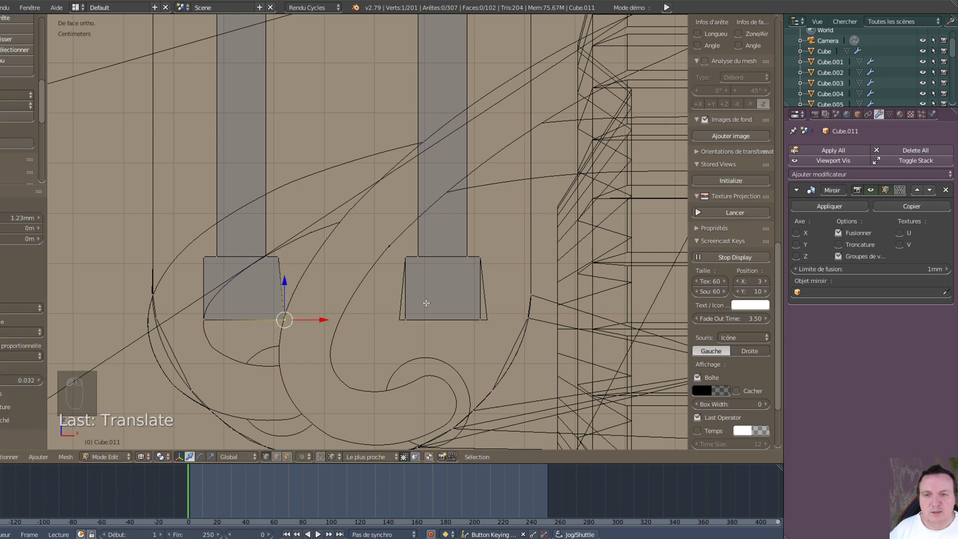
- Flare the right leg's foot by moving its lower left corner -1.23 mm and its lower right corner 1.39 mm along X
{"action": "right_click", "coordinate": [406, 322]}
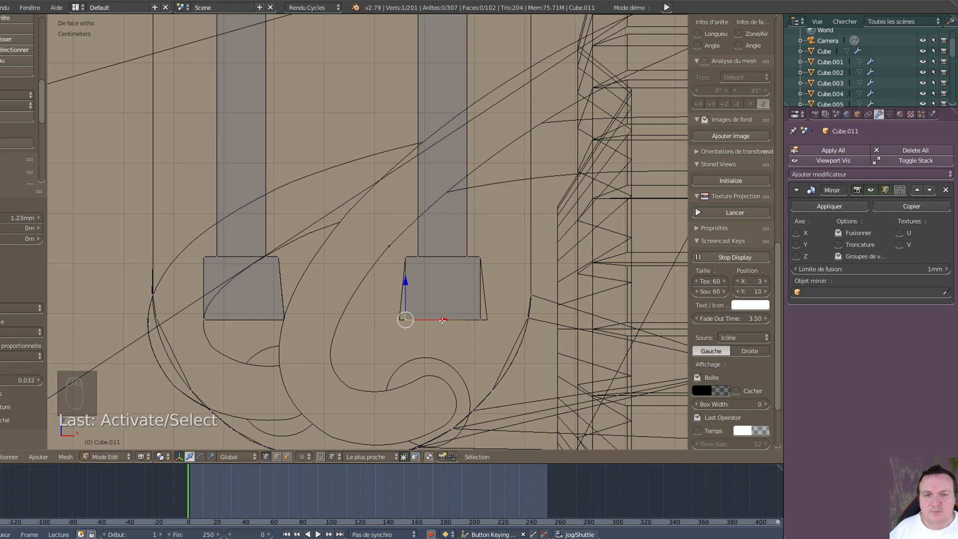
{"action": "left_click_drag", "start_coordinate": [439, 322], "coordinate": [433, 321]}
{"action": "right_click", "coordinate": [479, 320]}
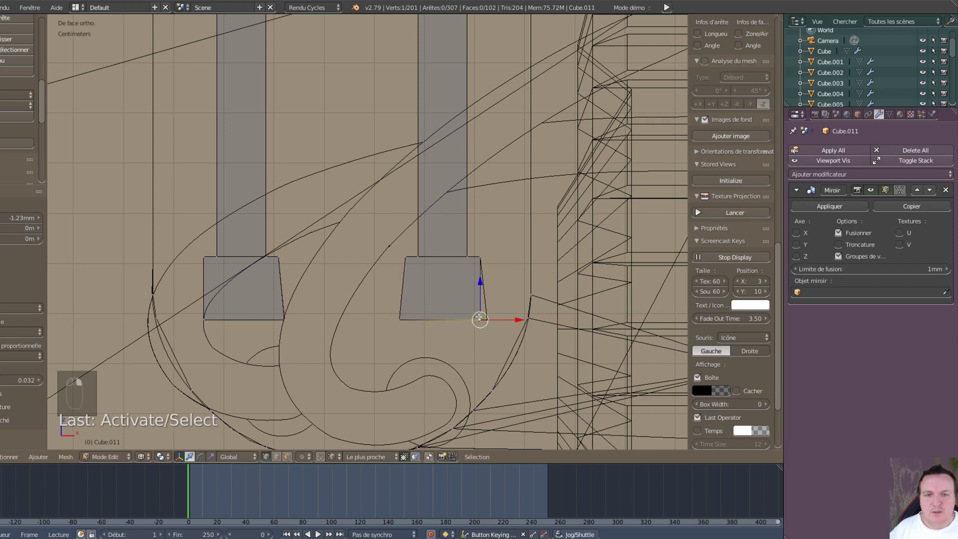
{"action": "left_click_drag", "start_coordinate": [517, 320], "coordinate": [525, 320]}
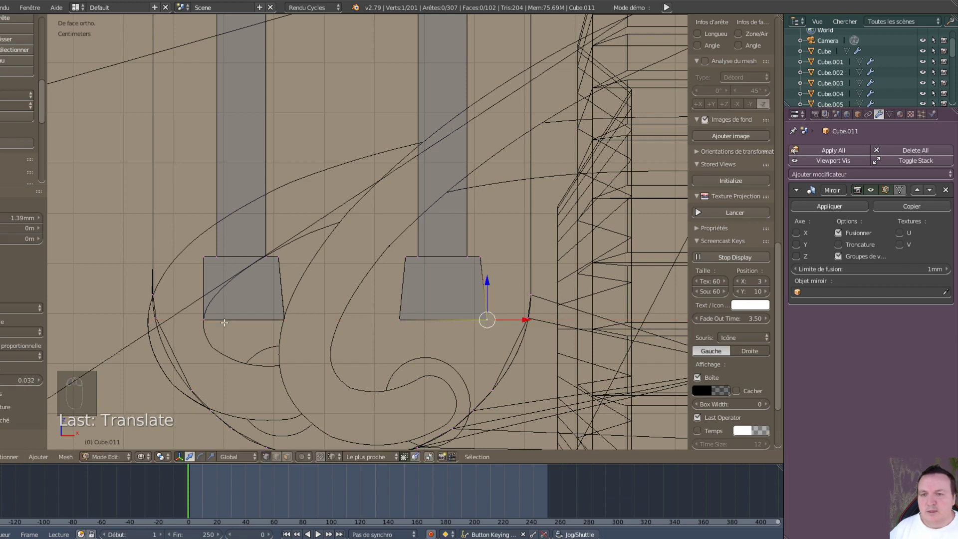
- Move the lower left corner of the left leg's foot -1.78 mm along X
{"action": "right_click", "coordinate": [205, 318]}
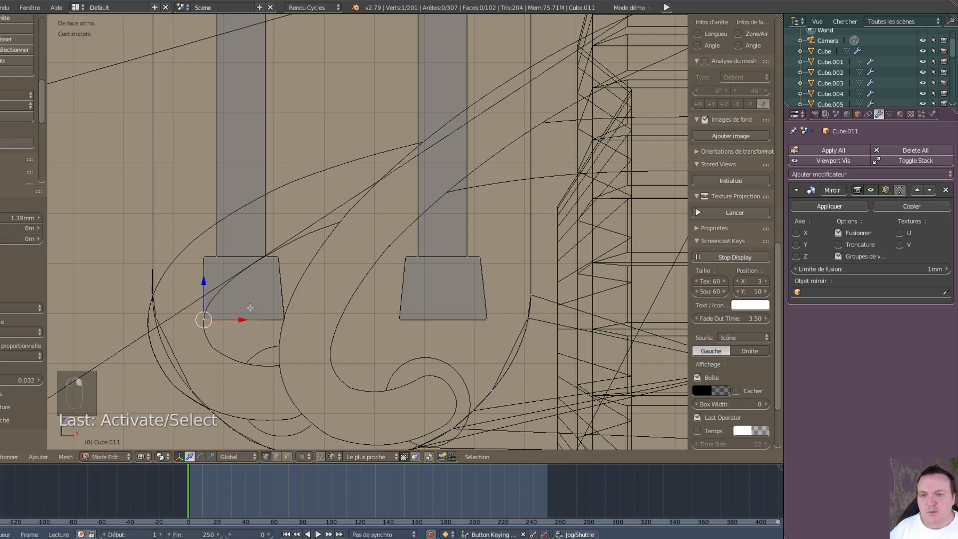
{"action": "key", "text": "g"}
{"action": "key", "text": "x"}
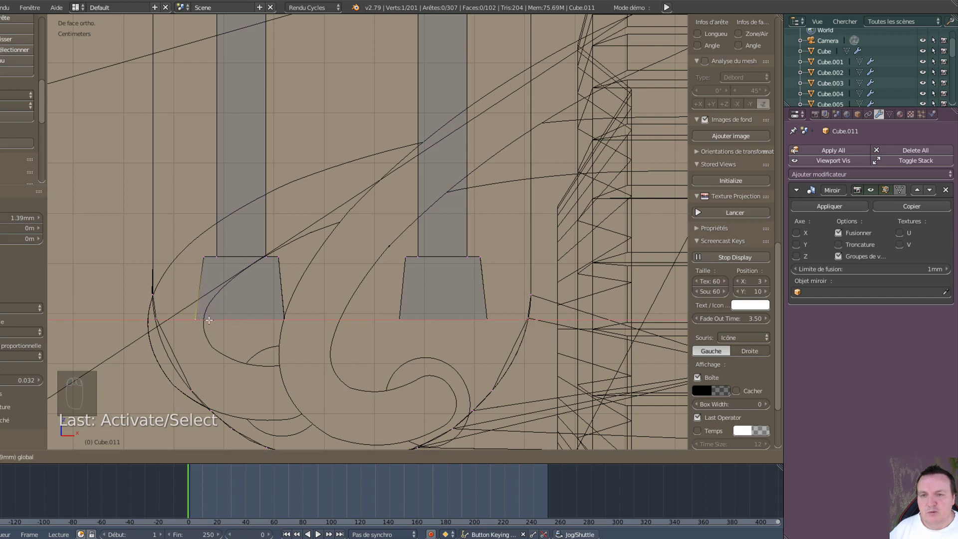
{"action": "left_click", "coordinate": [206, 318]}
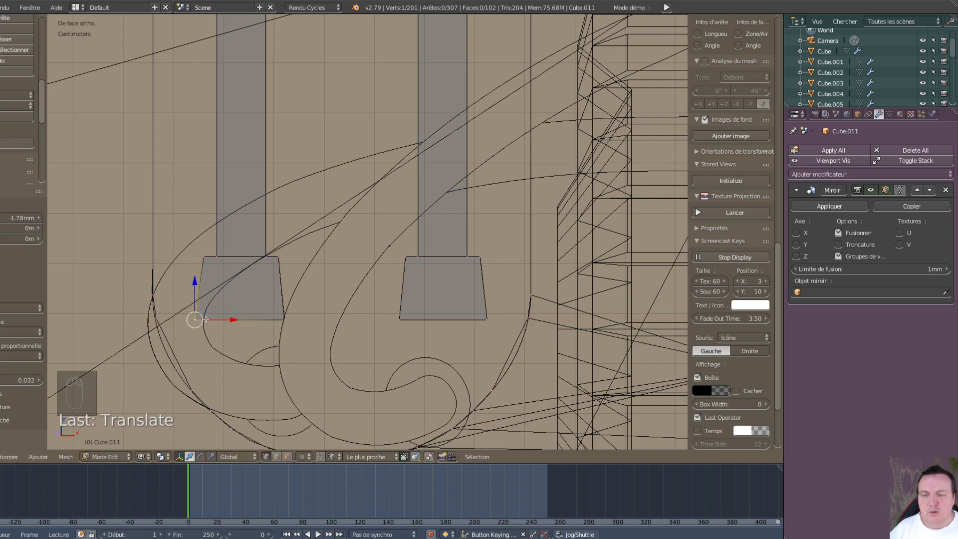
- Examine the two legs and the block above them against the surrounding wireframe in front view
{"action": "scroll", "coordinate": [306, 262], "scroll_direction": "down", "scroll_amount": 4}
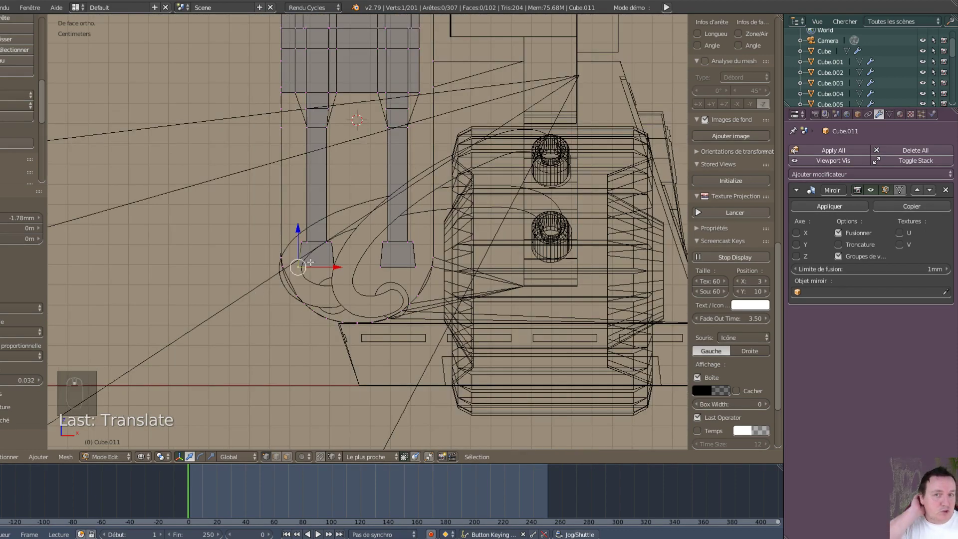
{"action": "scroll", "coordinate": [354, 110], "scroll_direction": "up", "scroll_amount": 4}
{"action": "scroll", "coordinate": [353, 109], "scroll_direction": "down", "scroll_amount": 3}
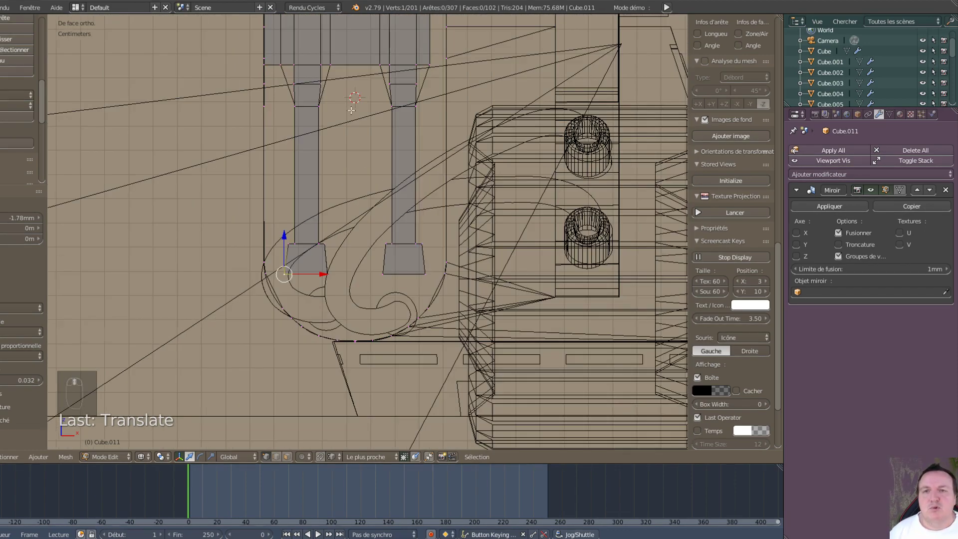
{"action": "scroll", "coordinate": [355, 147], "scroll_direction": "up", "scroll_amount": 1}
{"action": "scroll", "coordinate": [436, 218], "scroll_direction": "up", "scroll_amount": 4}
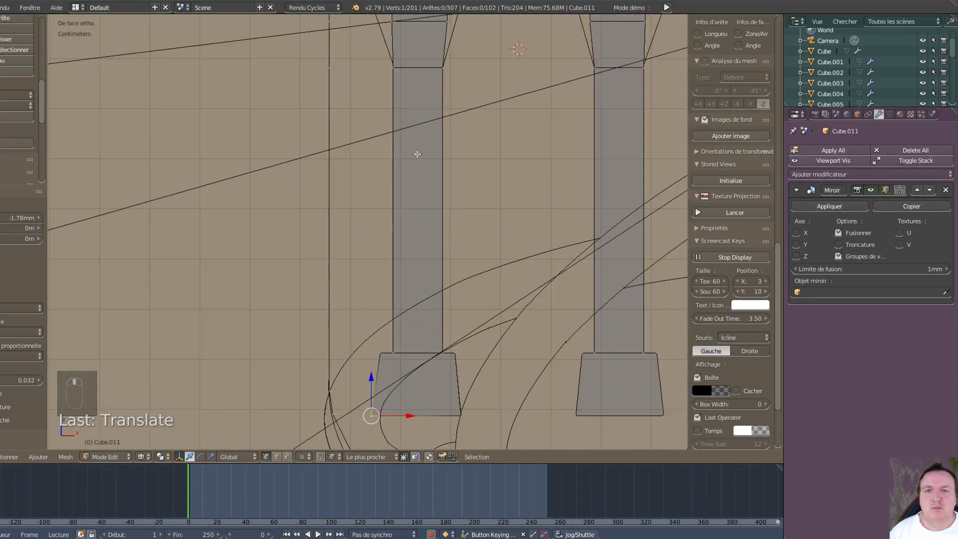
{"action": "middle_click_drag", "start_coordinate": [418, 154], "coordinate": [336, 300], "text": "shift"}
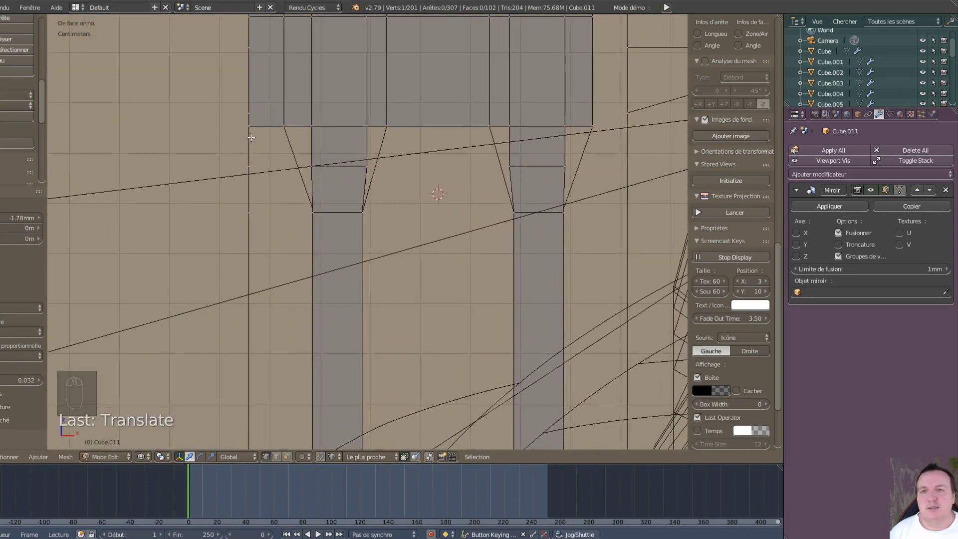
{"action": "scroll", "coordinate": [219, 156], "scroll_direction": "down", "scroll_amount": 3}
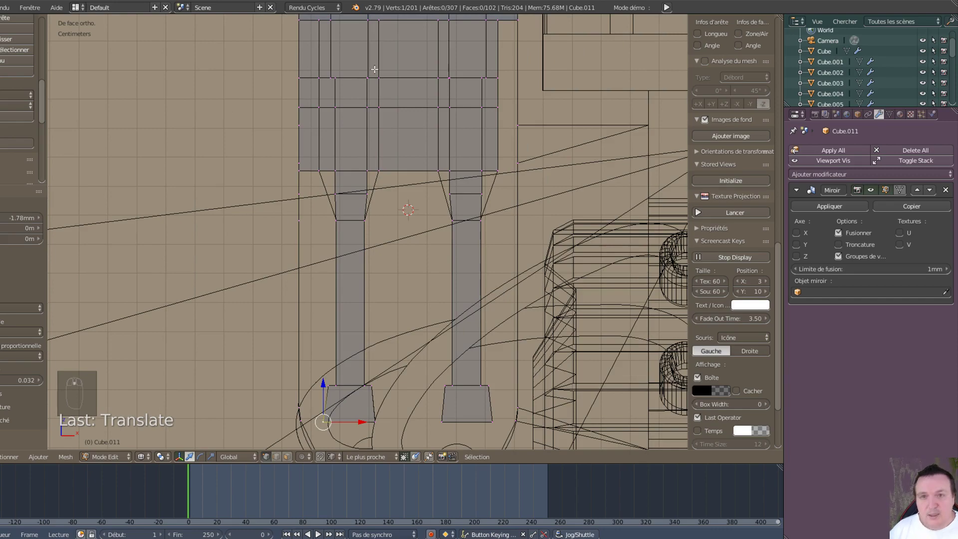
{"action": "scroll", "coordinate": [411, 133], "scroll_direction": "down", "scroll_amount": 3}
{"action": "scroll", "coordinate": [402, 134], "scroll_direction": "up", "scroll_amount": 1}
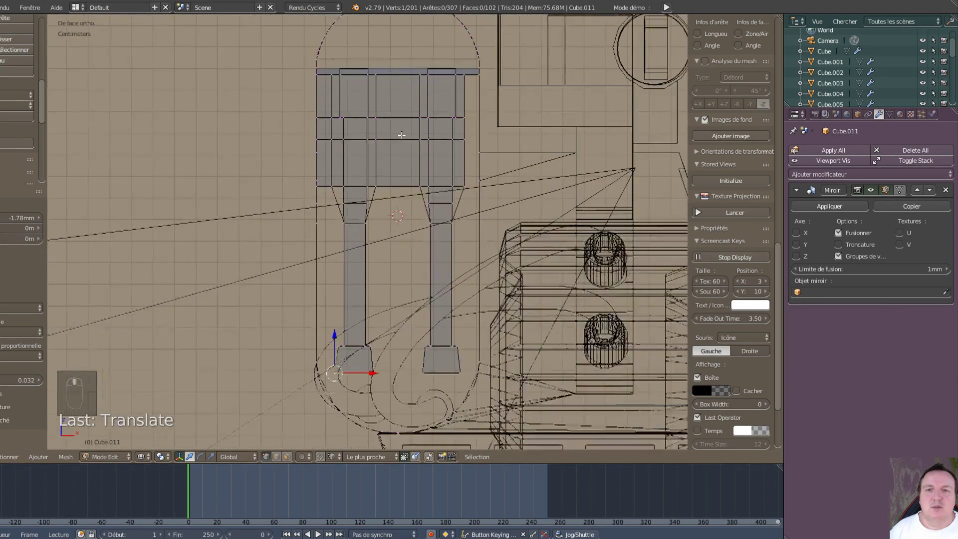
{"action": "scroll", "coordinate": [406, 135], "scroll_direction": "up", "scroll_amount": 1}
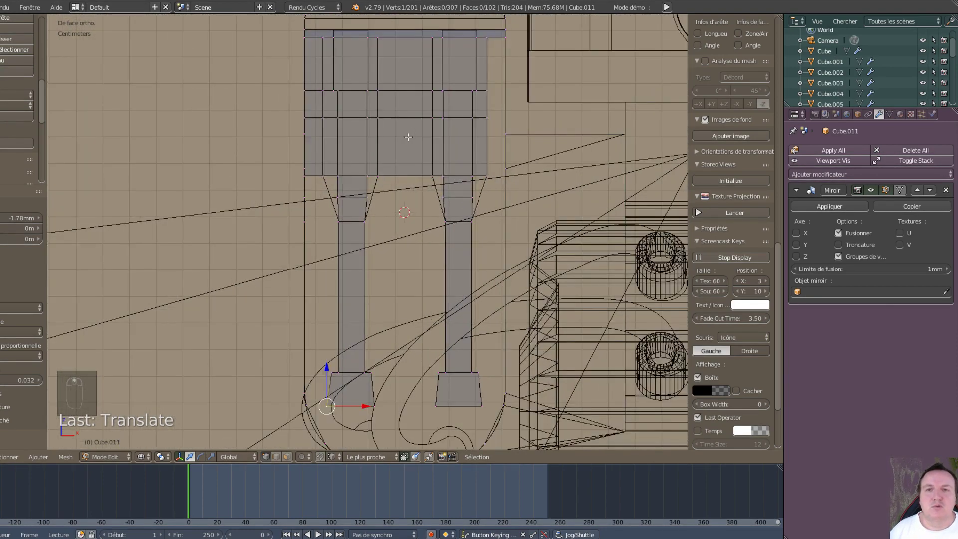
{"action": "scroll", "coordinate": [407, 136], "scroll_direction": "up", "scroll_amount": 1}
{"action": "scroll", "coordinate": [391, 100], "scroll_direction": "down", "scroll_amount": 3}
{"action": "scroll", "coordinate": [401, 111], "scroll_direction": "up", "scroll_amount": 2}
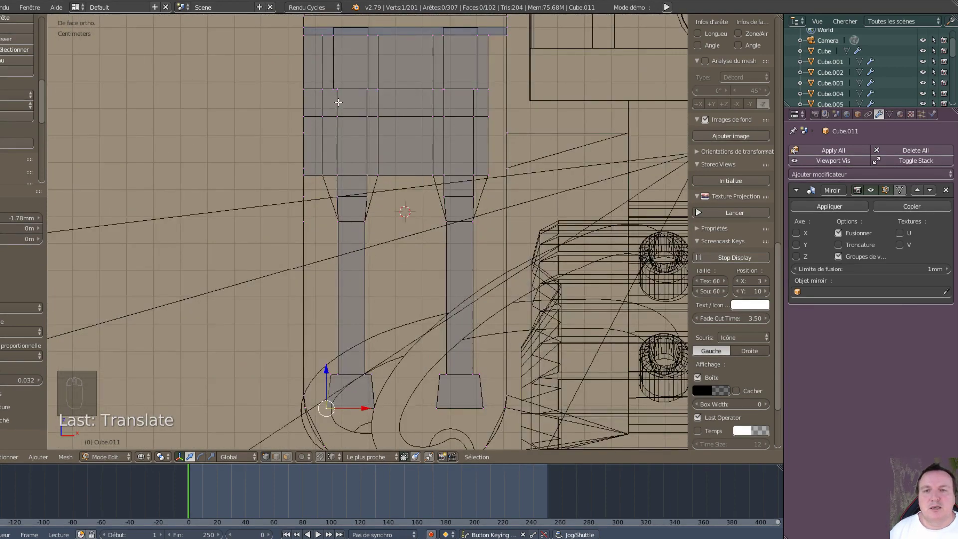
- In edge selection mode, delete the four vertical edges crossing the block's middle band in line with the two legs
{"action": "key", "text": "ctrl+Tab"}
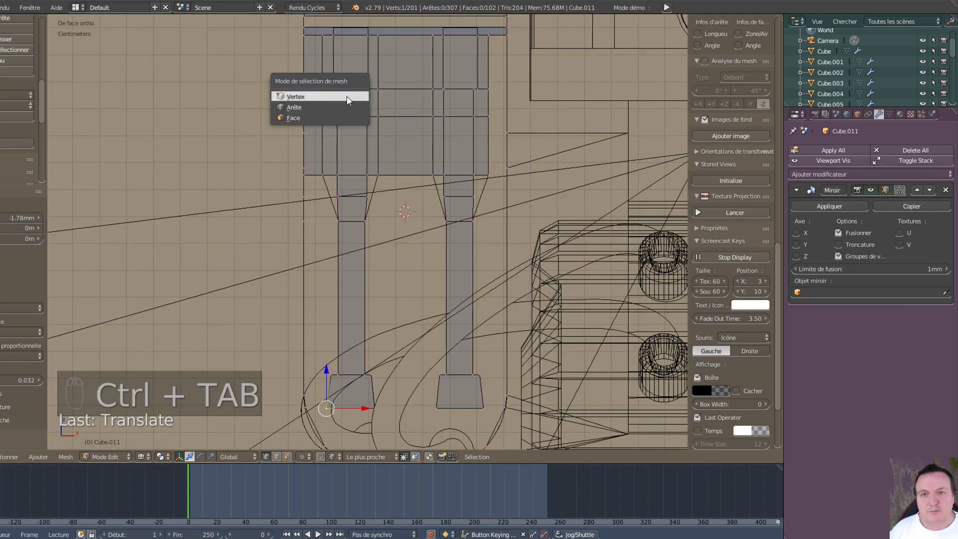
{"action": "left_click", "coordinate": [315, 113]}
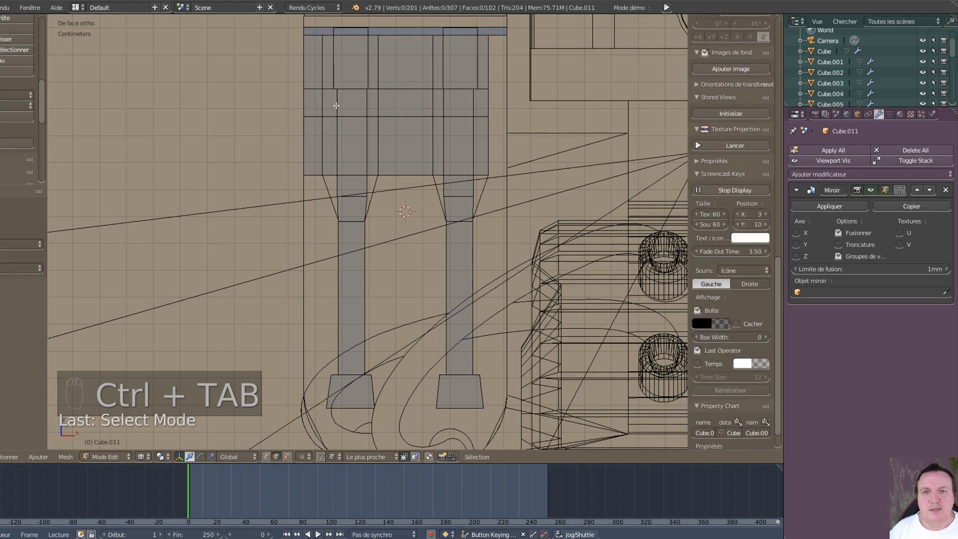
{"action": "left_click", "coordinate": [338, 104]}
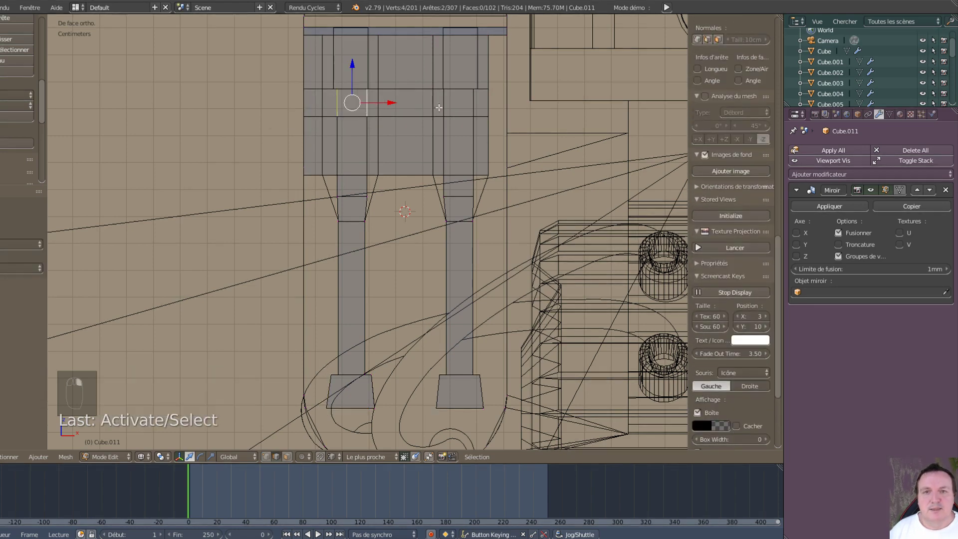
{"action": "left_click", "coordinate": [439, 107], "text": "shift"}
{"action": "left_click", "coordinate": [474, 107], "text": "shift"}
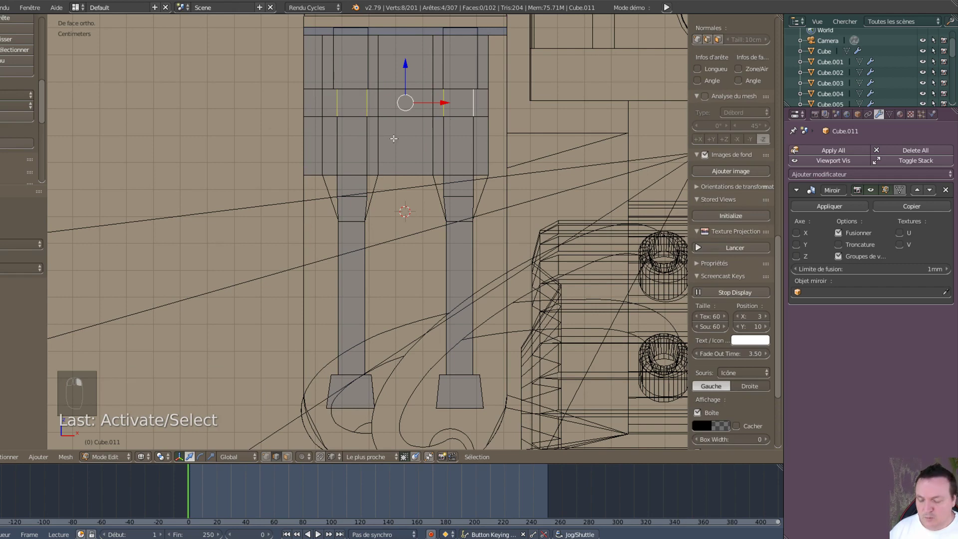
{"action": "key", "text": "x"}
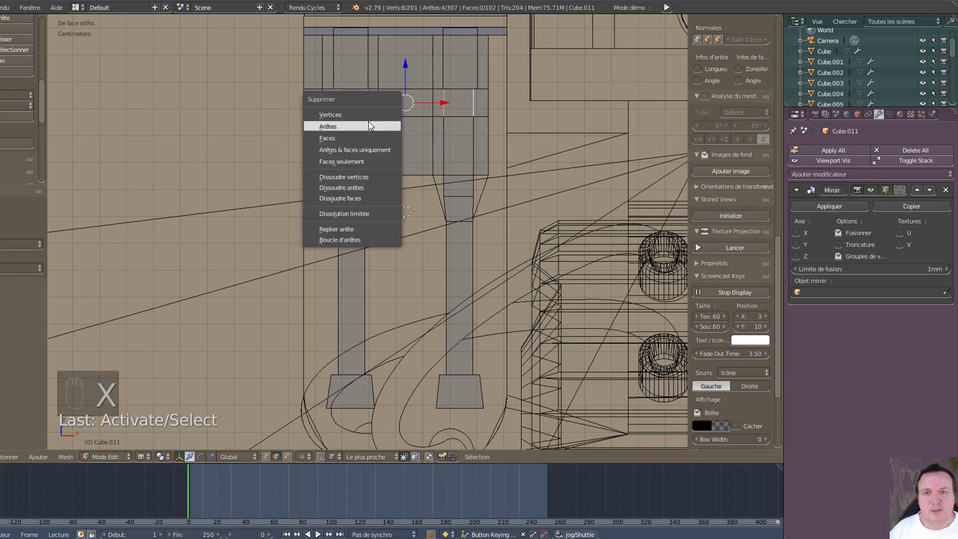
{"action": "left_click", "coordinate": [368, 122]}
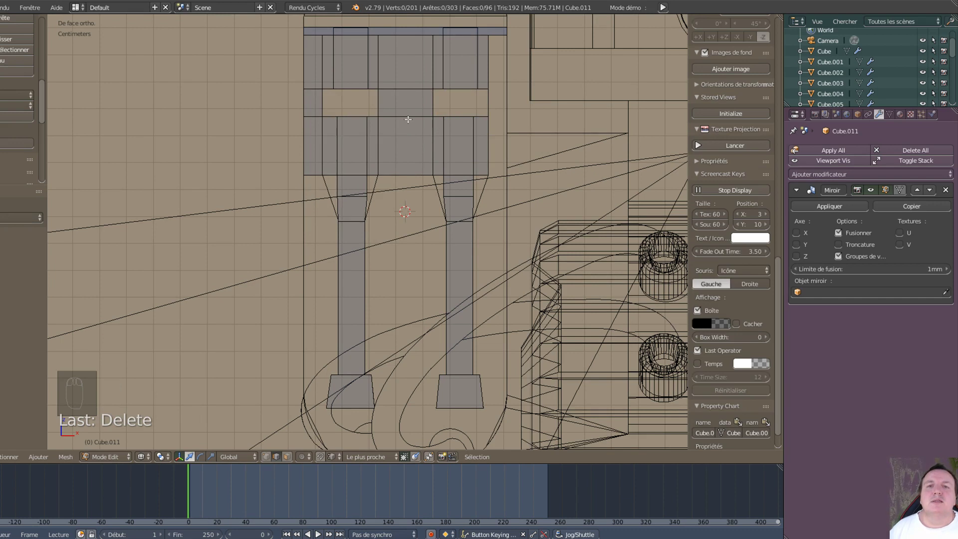
- Inspect the horizontal edges of the upper block and the thin strip beneath the arch from the front and at an angle
{"action": "right_click", "coordinate": [400, 90]}
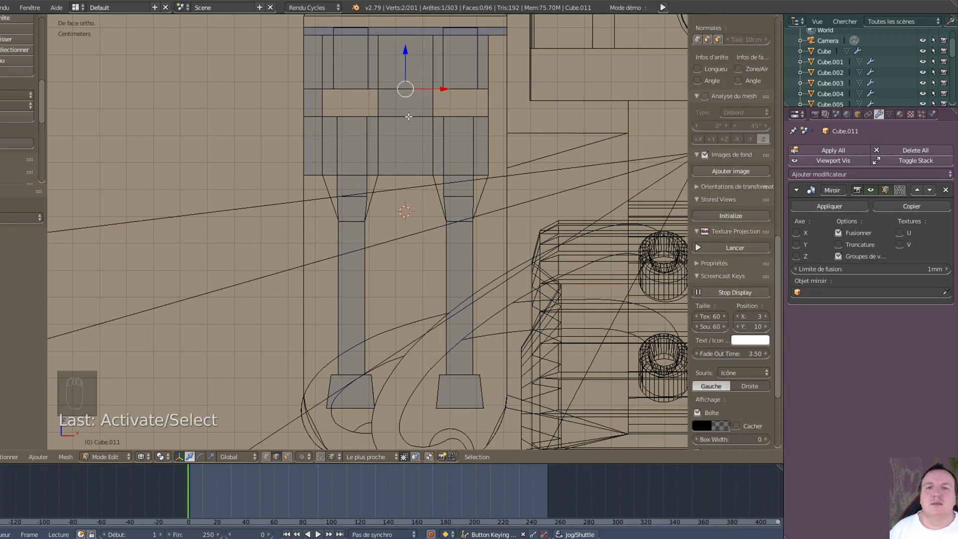
{"action": "scroll", "coordinate": [359, 47], "scroll_direction": "up", "scroll_amount": 2}
{"action": "middle_click_drag", "start_coordinate": [368, 74], "coordinate": [374, 300], "text": "shift"}
{"action": "scroll", "coordinate": [370, 212], "scroll_direction": "up", "scroll_amount": 2}
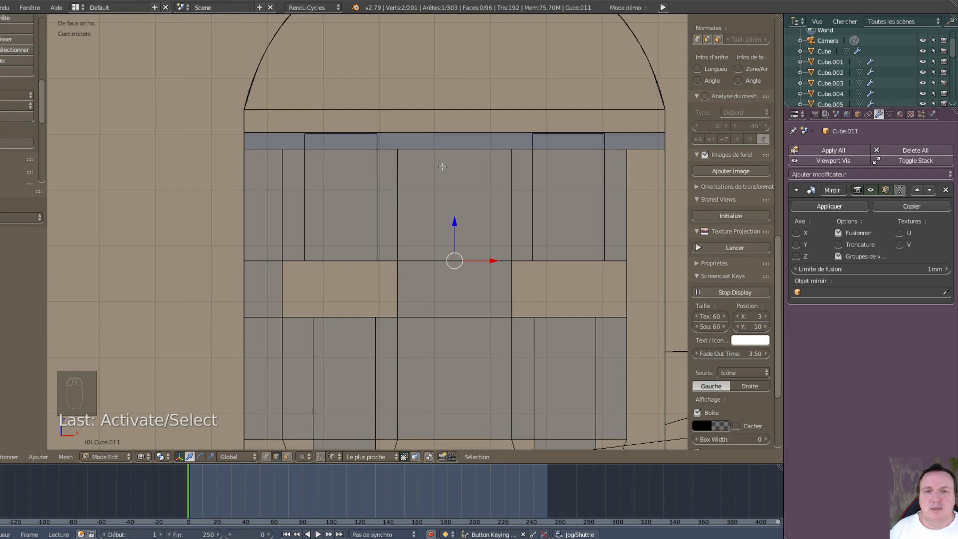
{"action": "right_click", "coordinate": [293, 151]}
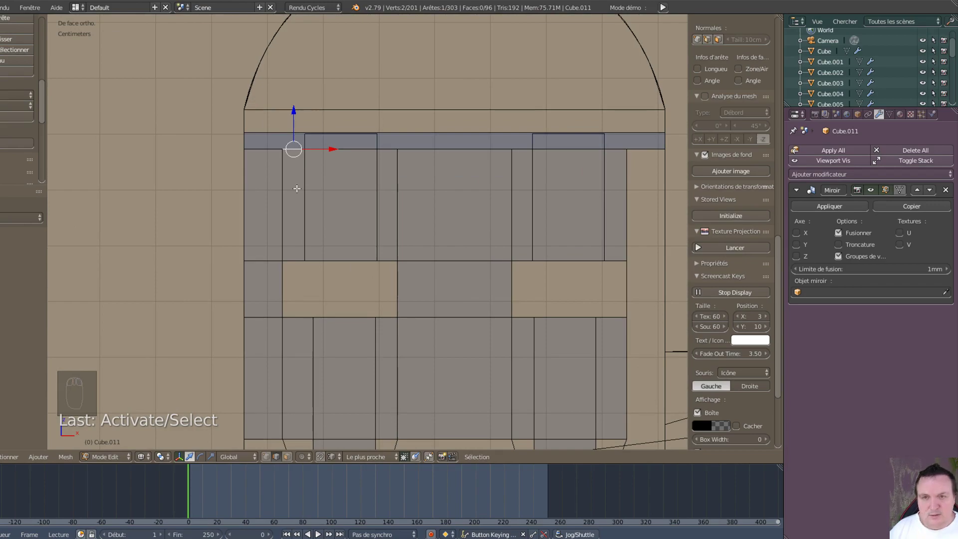
{"action": "scroll", "coordinate": [297, 190], "scroll_direction": "down", "scroll_amount": 6}
{"action": "middle_click_drag", "start_coordinate": [399, 350], "coordinate": [407, 346]}
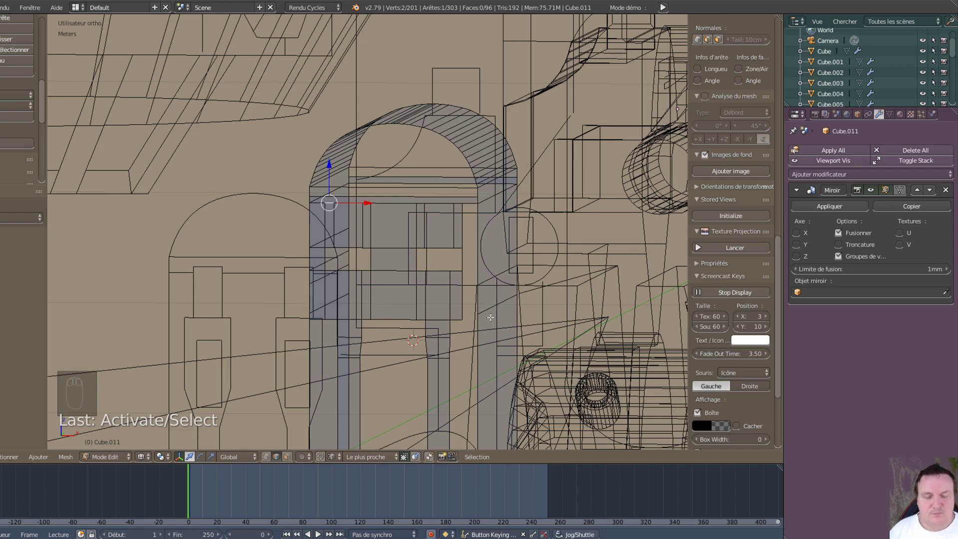
- In front view with face selection, delete the two overlapping faces of the thin horizontal strip beneath the arch
{"action": "key", "text": "KP_1"}
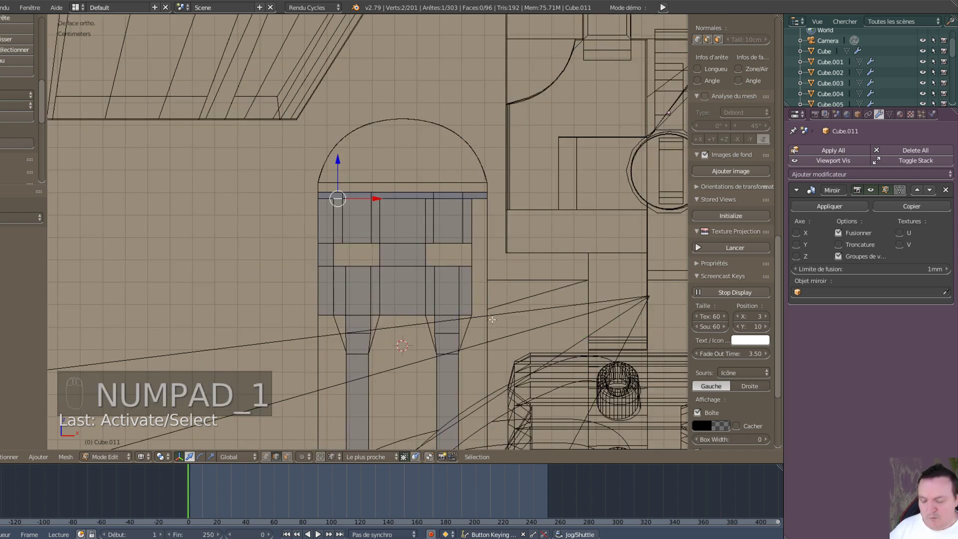
{"action": "key", "text": "ctrl+Tab"}
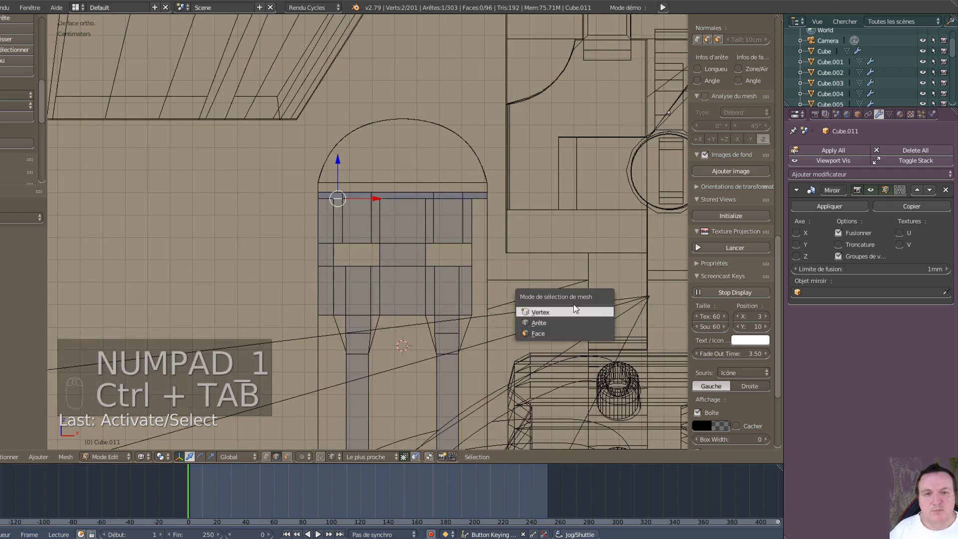
{"action": "left_click", "coordinate": [572, 332]}
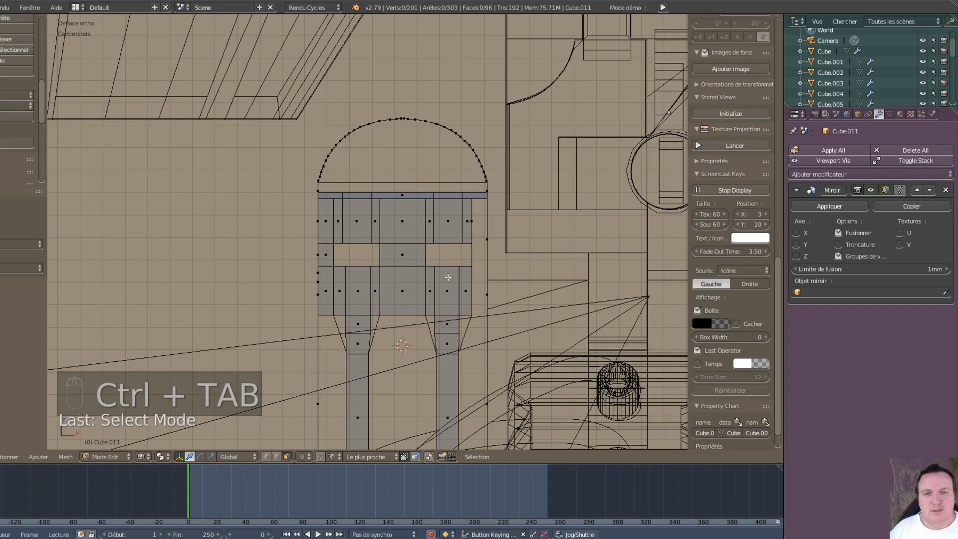
{"action": "right_click", "coordinate": [400, 193]}
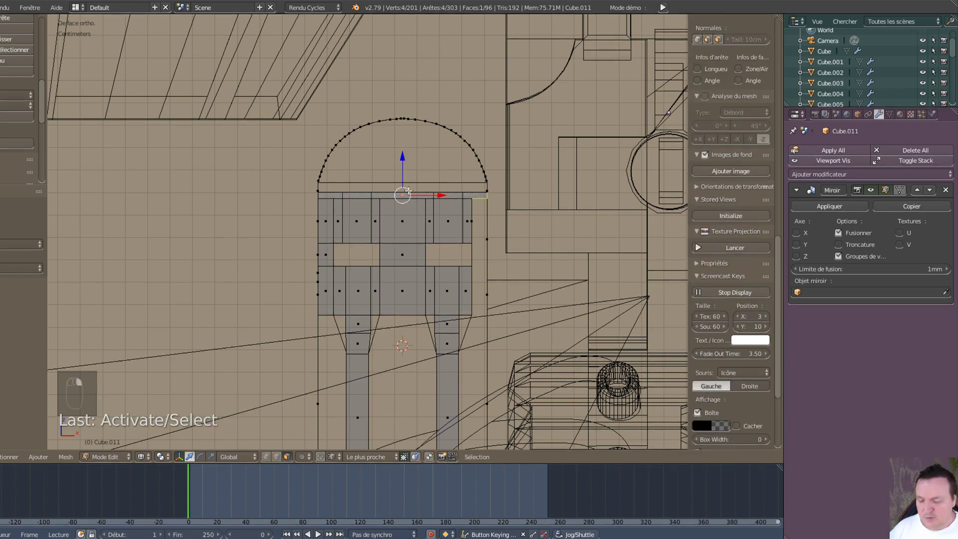
{"action": "key", "text": "x"}
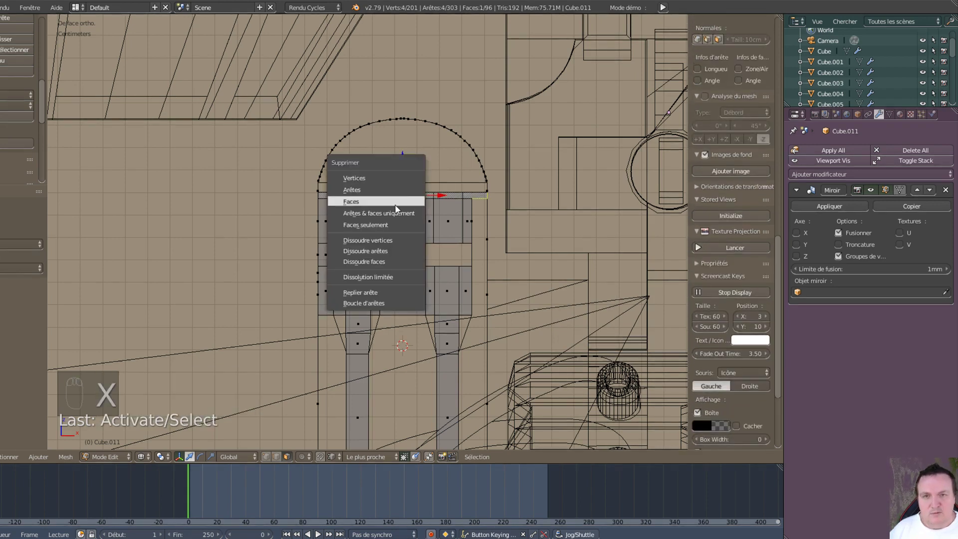
{"action": "left_click", "coordinate": [395, 205]}
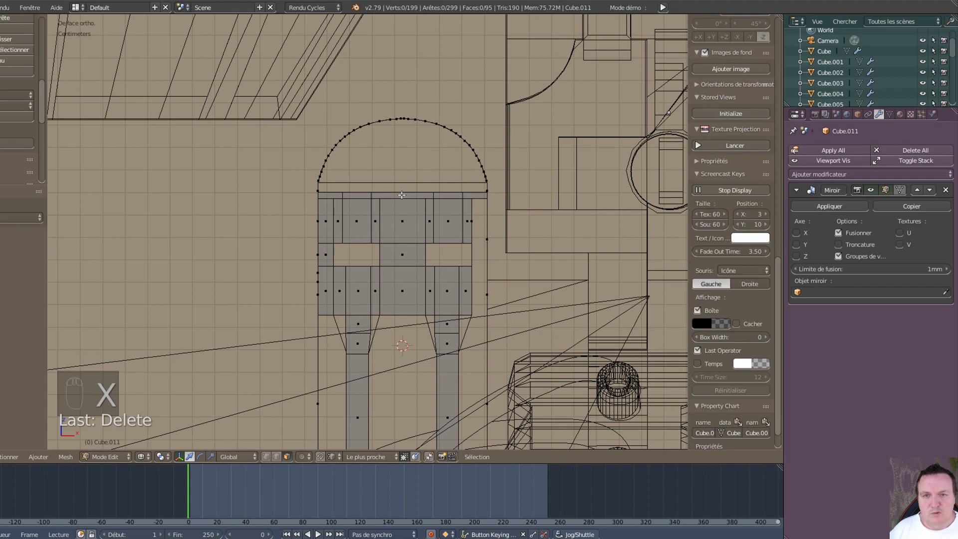
{"action": "right_click", "coordinate": [402, 195]}
{"action": "key", "text": "x"}
{"action": "left_click", "coordinate": [406, 197]}
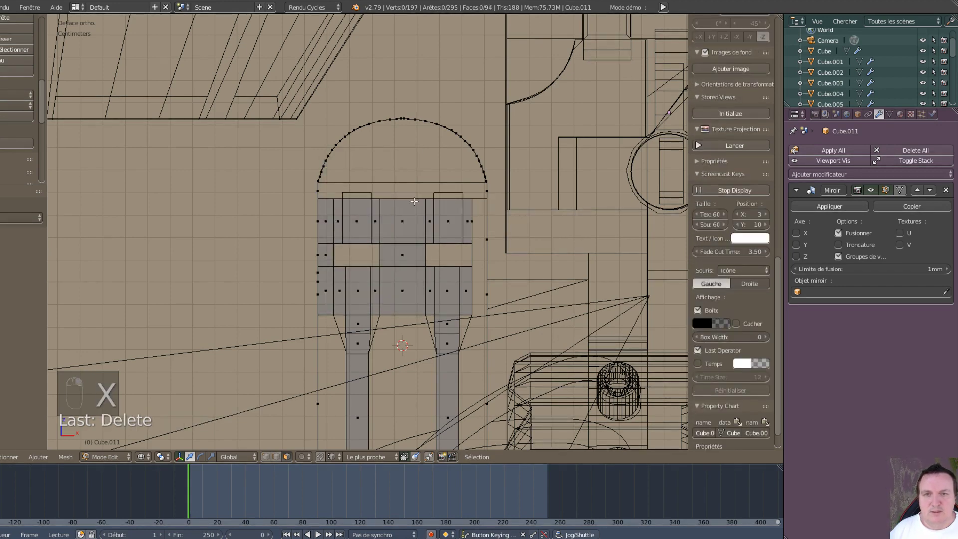
- In edge selection mode, extrude the two top edges of the upper block upward along global Z to the top of the small rectangular outlines
{"action": "scroll", "coordinate": [413, 201], "scroll_direction": "up", "scroll_amount": 4}
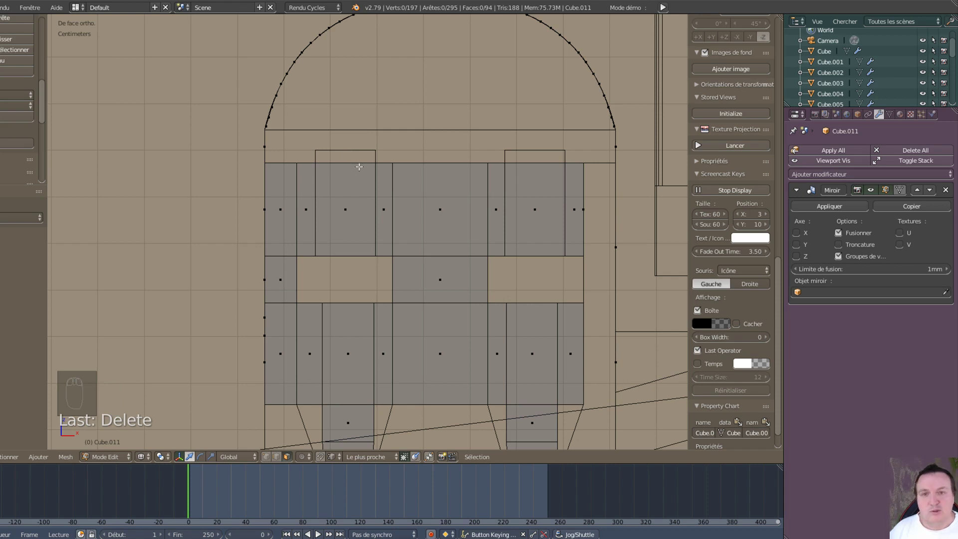
{"action": "key", "text": "ctrl+Tab"}
{"action": "left_click", "coordinate": [352, 156]}
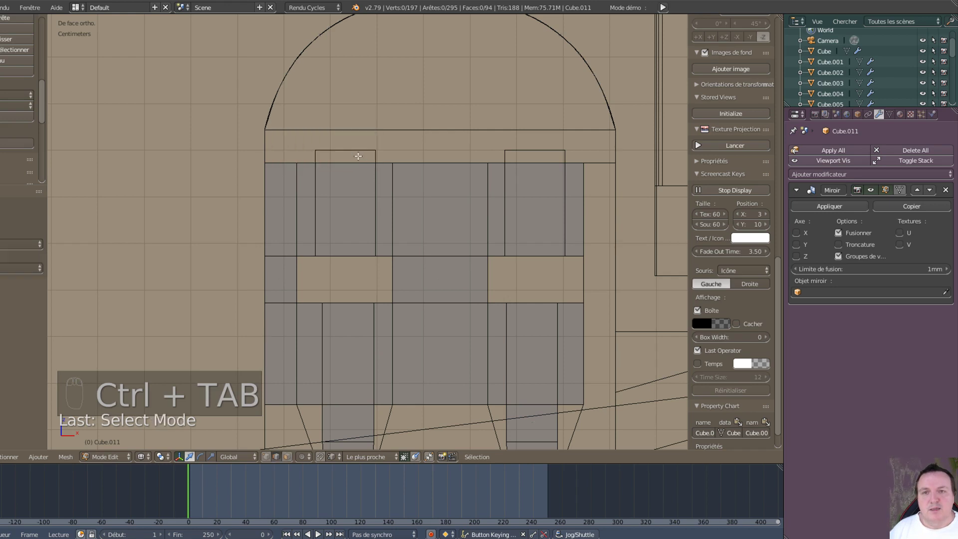
{"action": "right_click", "coordinate": [366, 159]}
{"action": "right_click_drag", "start_coordinate": [530, 159], "coordinate": [531, 222], "text": "shift"}
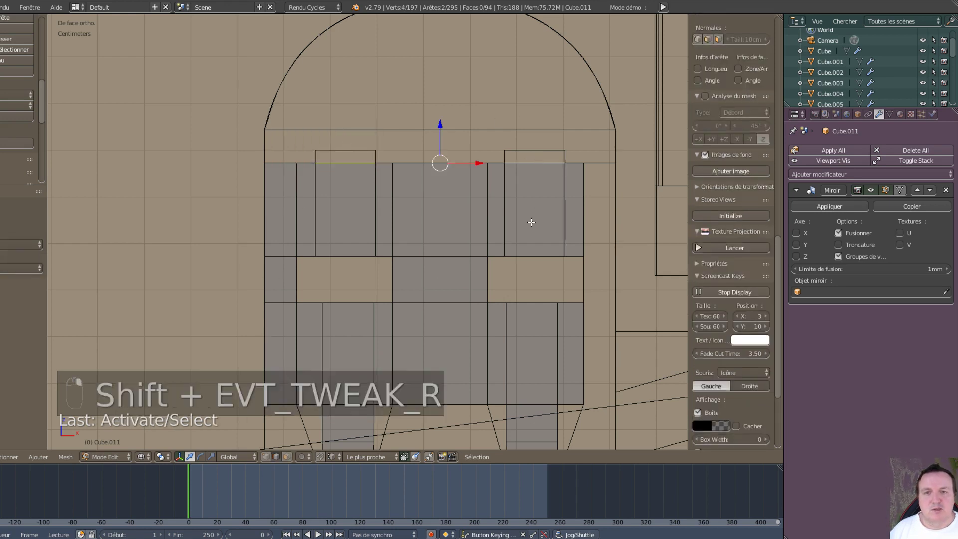
{"action": "key", "text": "e"}
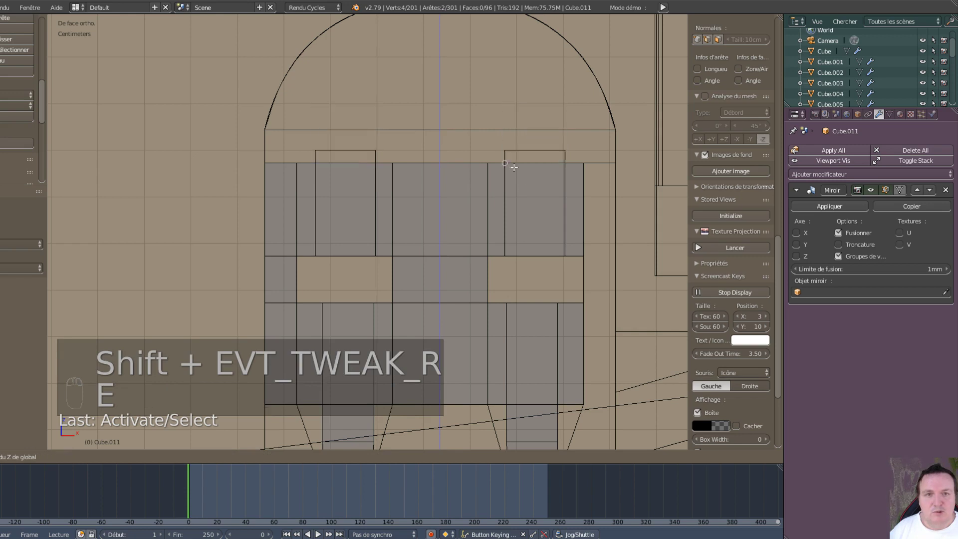
{"action": "left_click", "coordinate": [507, 150]}
- Delete the two original horizontal edges at the base of the extruded tabs, removing the faces that share them
{"action": "scroll", "coordinate": [406, 218], "scroll_direction": "down", "scroll_amount": 2}
{"action": "scroll", "coordinate": [363, 197], "scroll_direction": "up", "scroll_amount": 1}
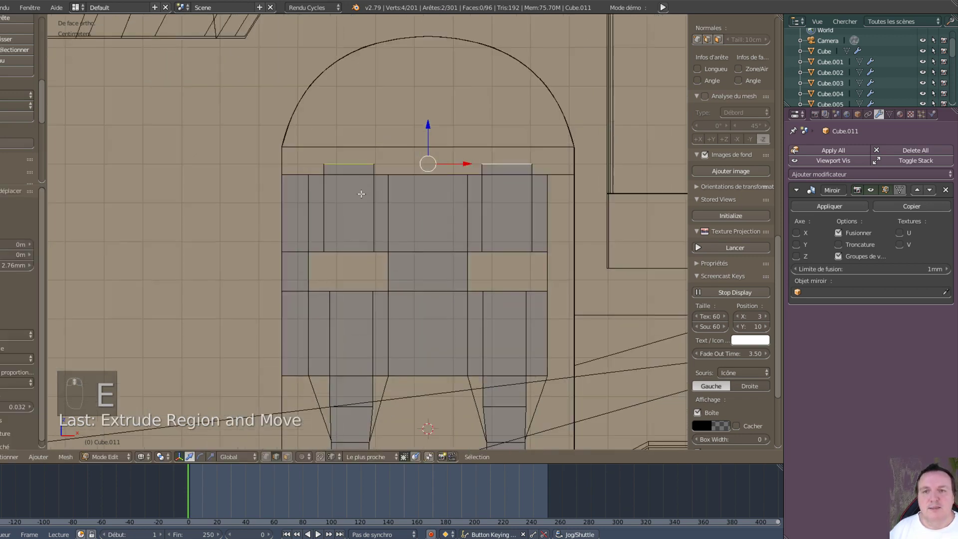
{"action": "right_click", "coordinate": [333, 175]}
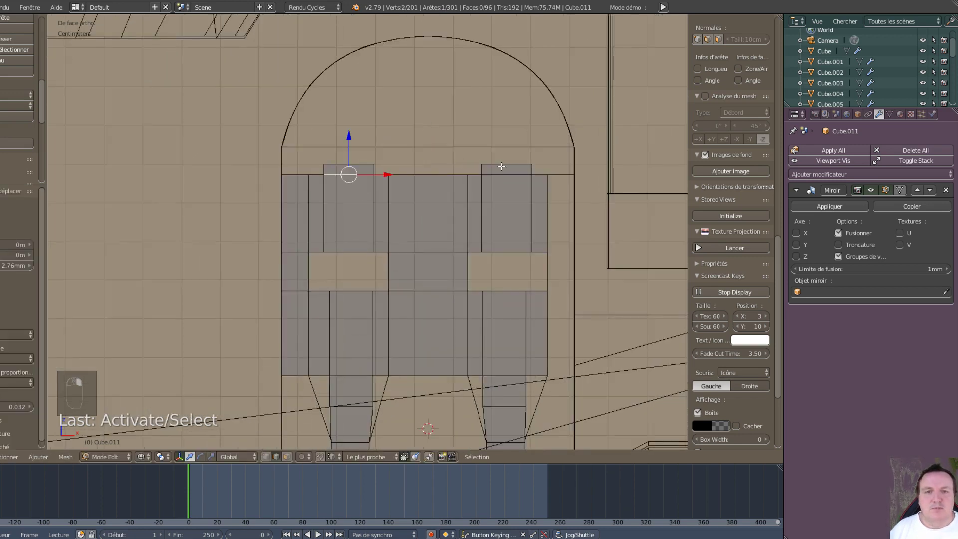
{"action": "right_click", "coordinate": [501, 174], "text": "shift"}
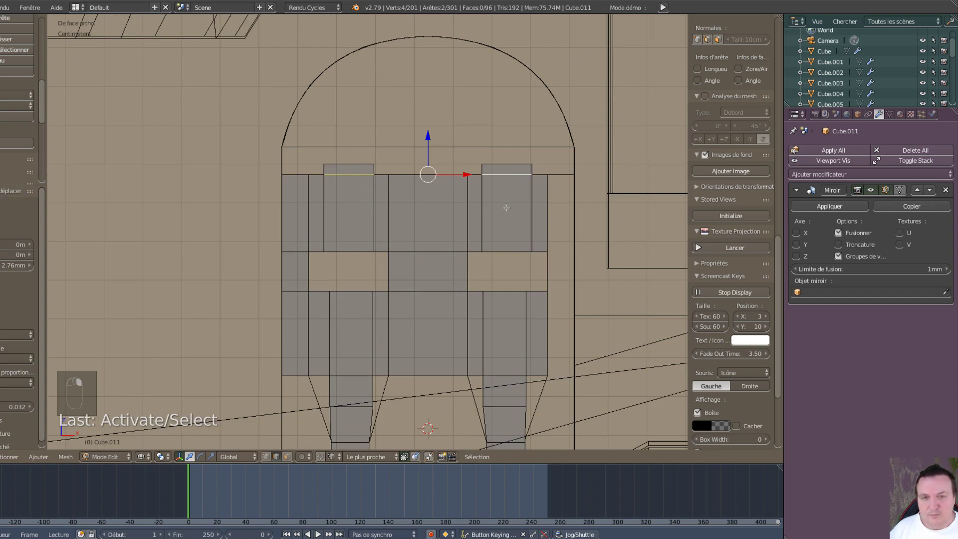
{"action": "key", "text": "x"}
{"action": "left_click", "coordinate": [491, 197]}
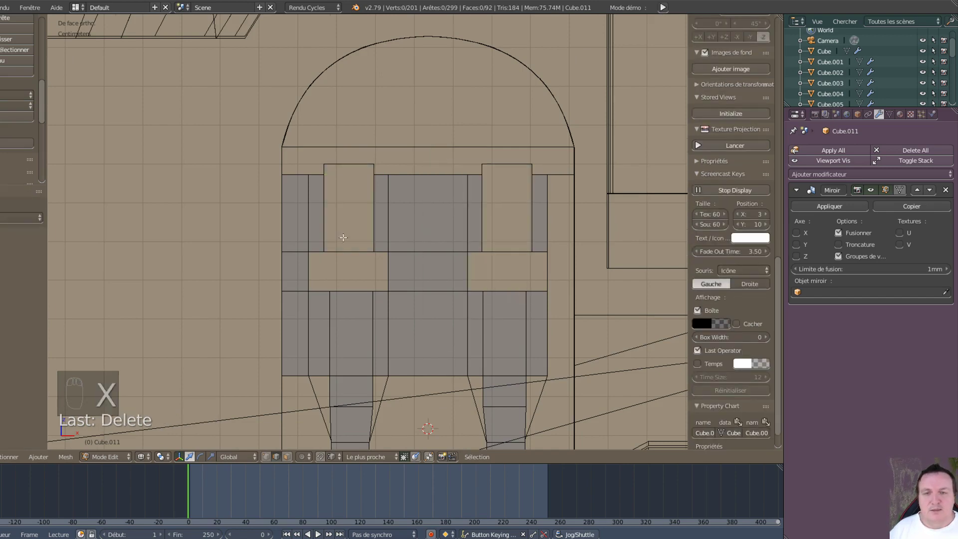
- Delete the two vertical edges crossing the upper block between the tab openings
{"action": "mouse_move", "coordinate": [379, 246]}
{"action": "middle_mouse_down"}
{"action": "mouse_move", "coordinate": [400, 250]}
{"action": "mouse_move", "coordinate": [394, 224]}
{"action": "mouse_move", "coordinate": [380, 230]}
{"action": "mouse_move", "coordinate": [394, 226]}
{"action": "mouse_move", "coordinate": [397, 256]}
{"action": "mouse_move", "coordinate": [392, 246]}
{"action": "middle_mouse_up"}
{"action": "middle_click_drag", "start_coordinate": [217, 244], "coordinate": [259, 218], "text": "shift"}
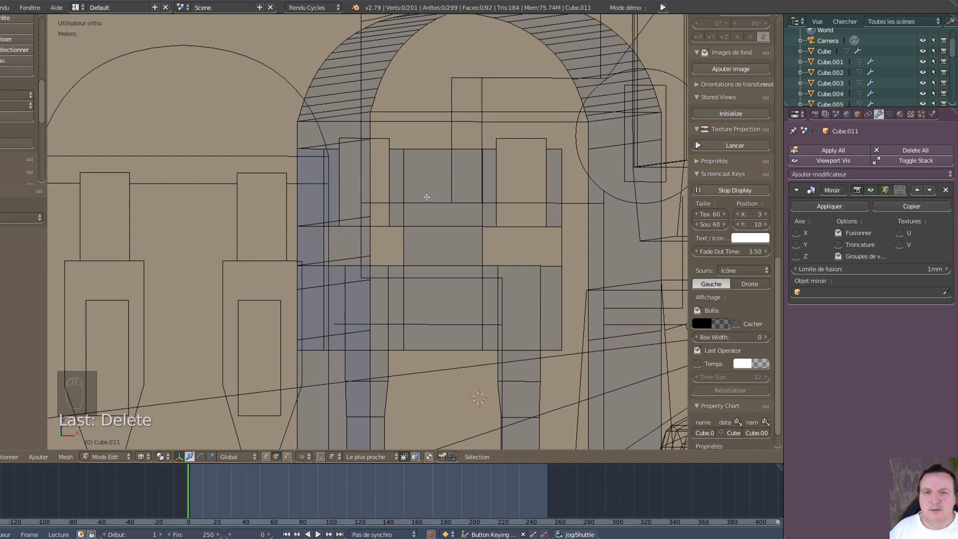
{"action": "right_click", "coordinate": [404, 187]}
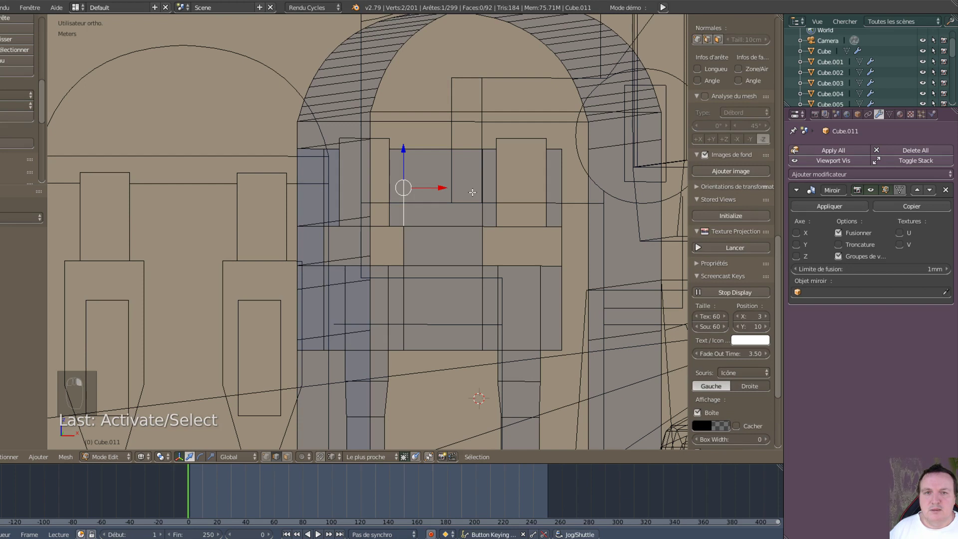
{"action": "right_click", "coordinate": [482, 186], "text": "shift"}
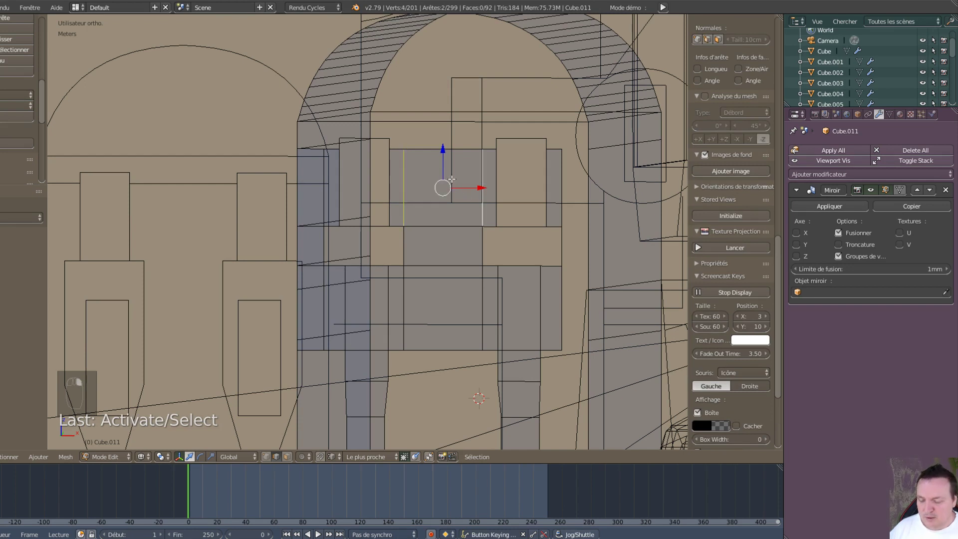
{"action": "key", "text": "x"}
{"action": "left_click", "coordinate": [436, 173]}
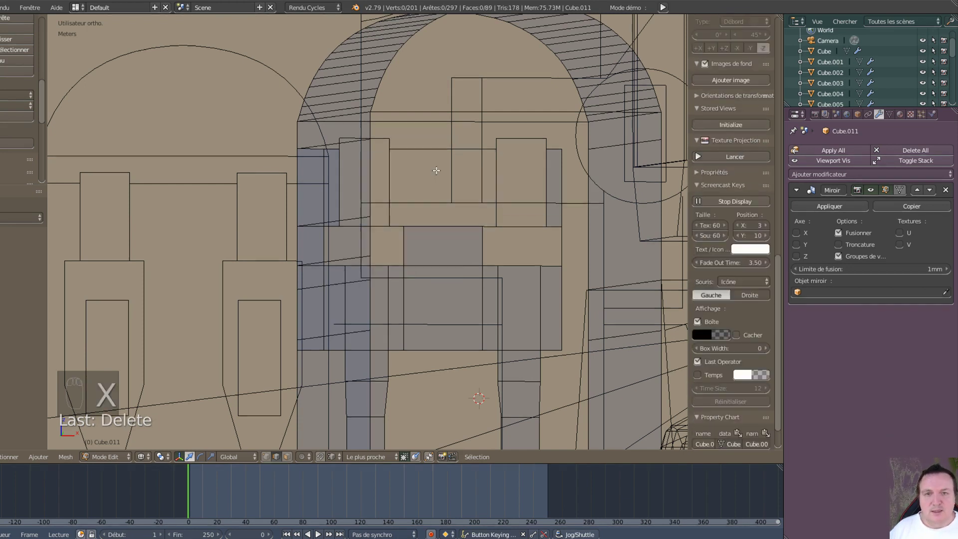
- Delete the horizontal edge between the central face of the middle band and the central face of the lower block
{"action": "right_click", "coordinate": [417, 201]}
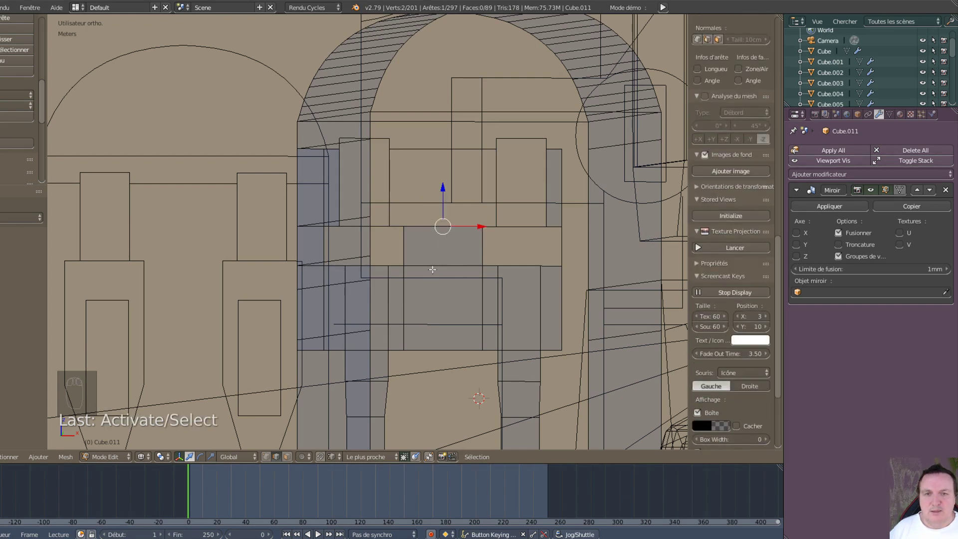
{"action": "right_click", "coordinate": [433, 260]}
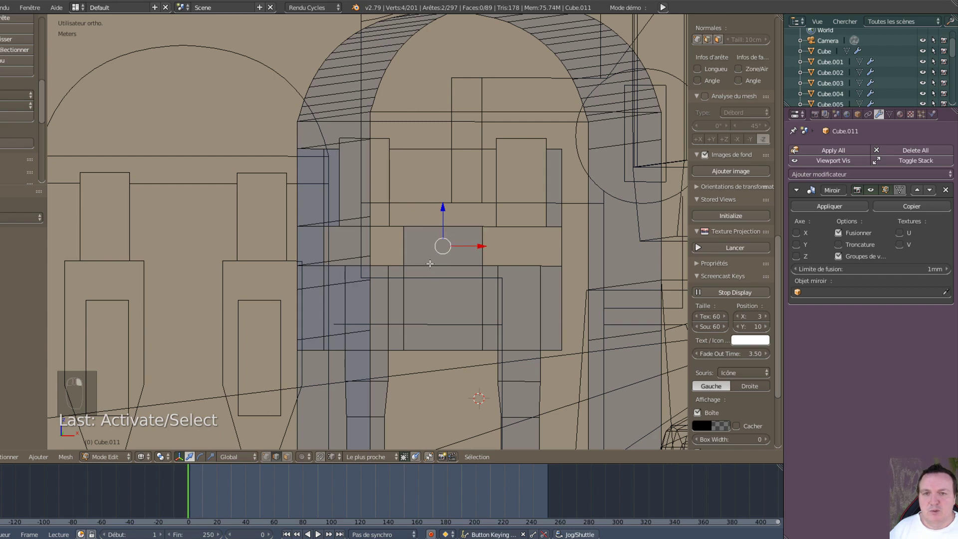
{"action": "right_click", "coordinate": [431, 266]}
{"action": "key", "text": "x"}
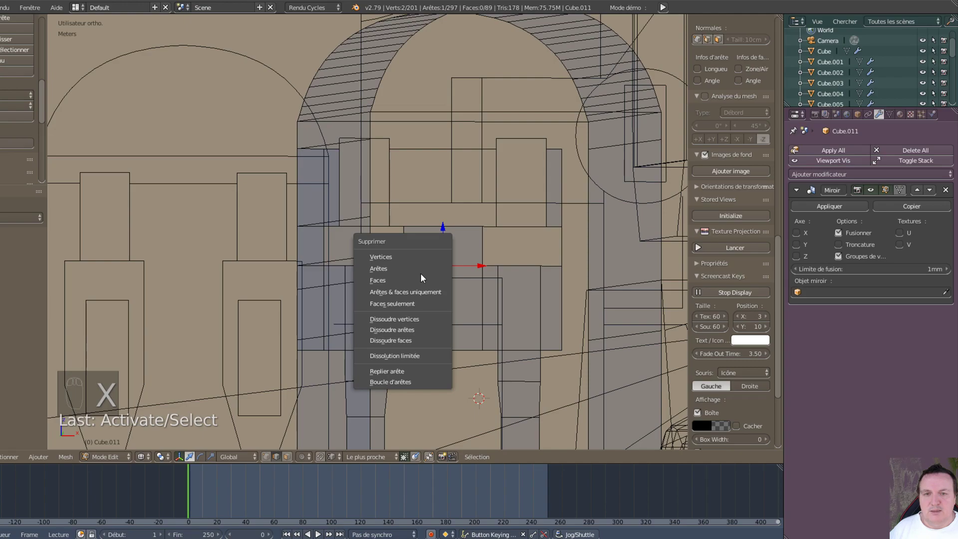
{"action": "left_click", "coordinate": [413, 268]}
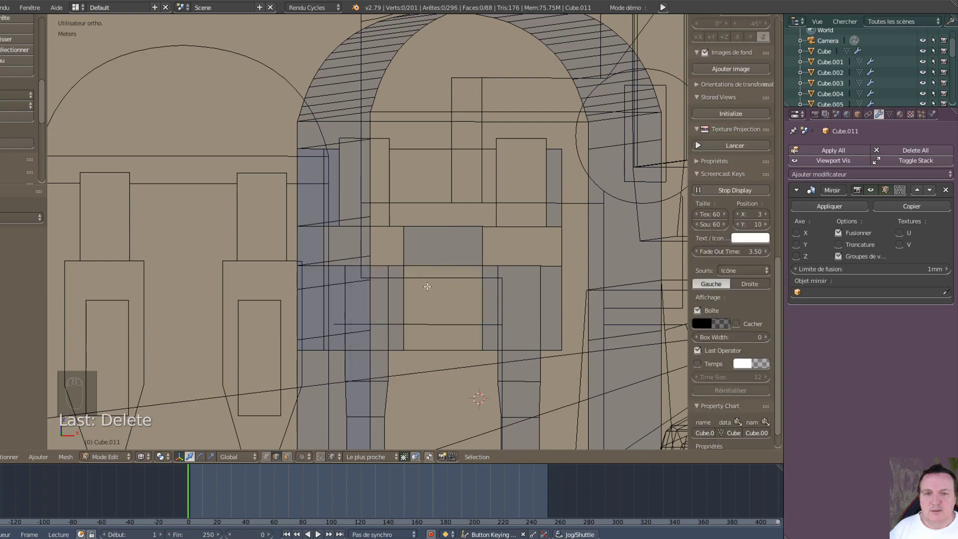
- Delete the bottom edge segments above both legs in the lower block and the side edges of the short sections just above the legs
{"action": "scroll", "coordinate": [429, 288], "scroll_direction": "down", "scroll_amount": 3}
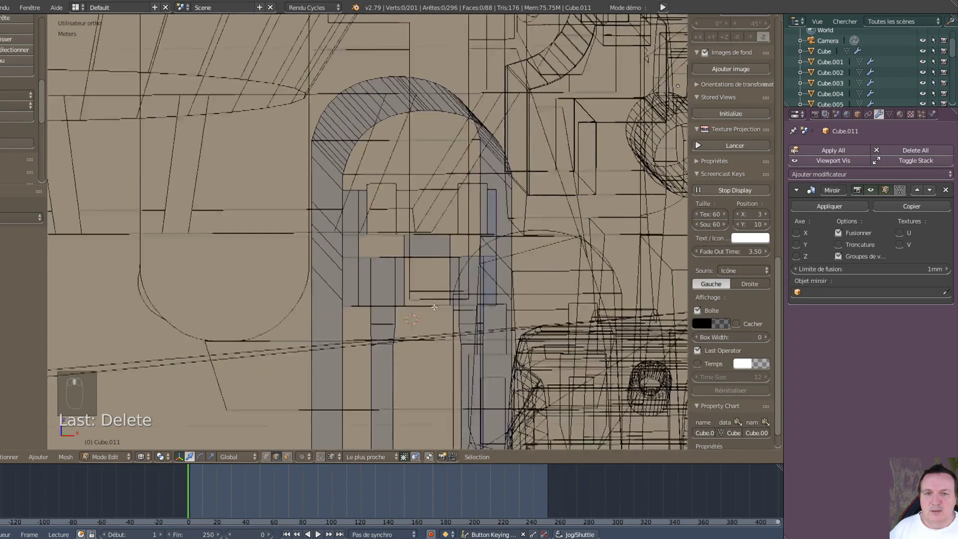
{"action": "middle_click_drag", "start_coordinate": [452, 315], "coordinate": [491, 15]}
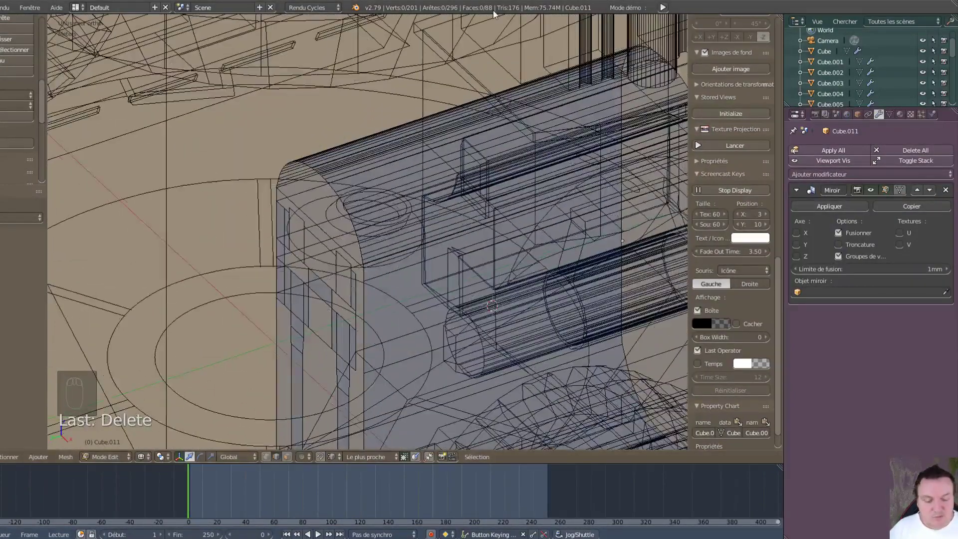
{"action": "key", "text": "KP_1"}
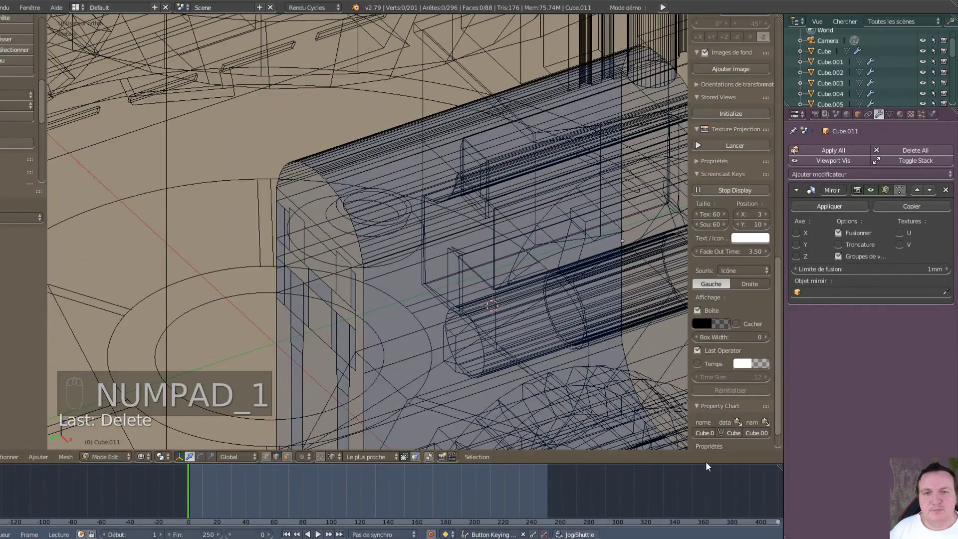
{"action": "key", "text": "KP_1"}
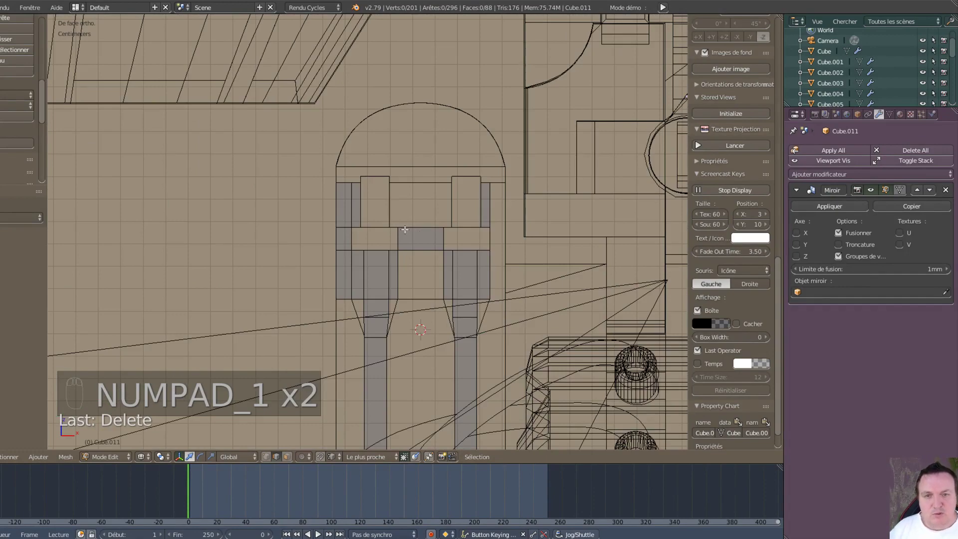
{"action": "middle_click_drag", "start_coordinate": [404, 229], "coordinate": [372, 92], "text": "shift"}
{"action": "scroll", "coordinate": [357, 120], "scroll_direction": "up", "scroll_amount": 3}
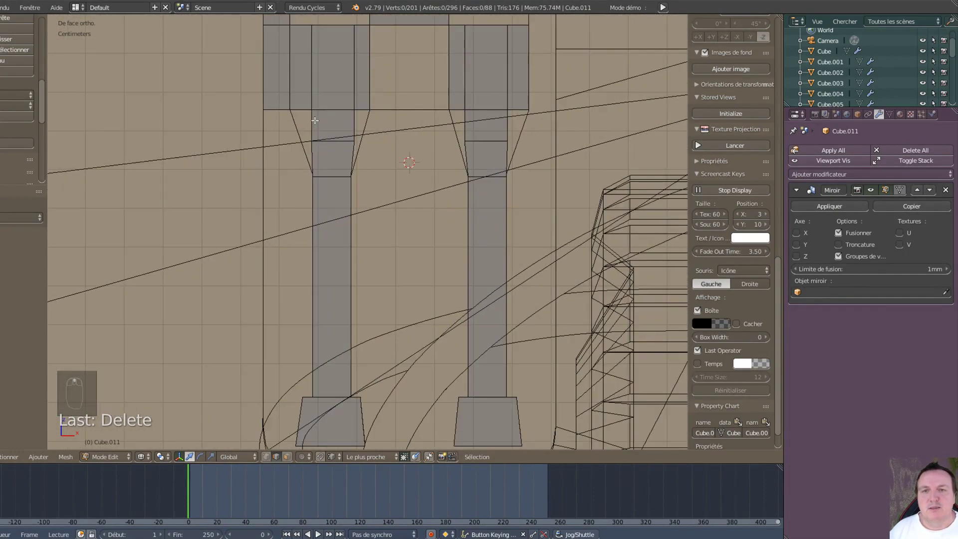
{"action": "right_click", "coordinate": [302, 109]}
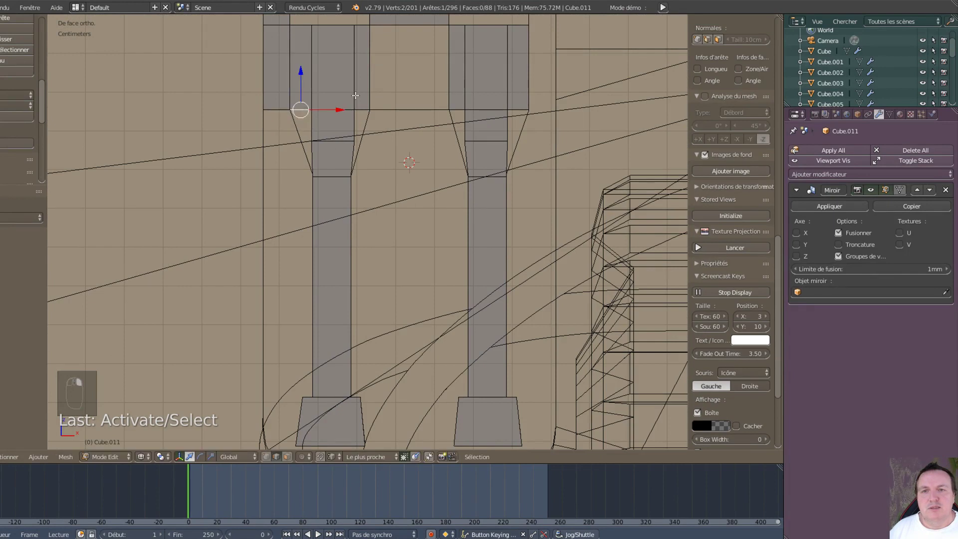
{"action": "right_click", "coordinate": [337, 104], "text": "shift"}
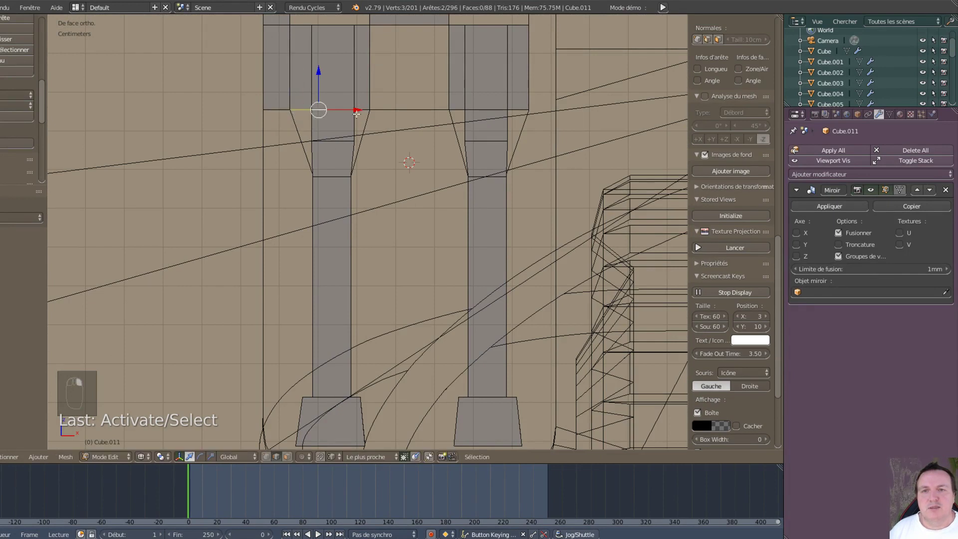
{"action": "right_click", "coordinate": [356, 112], "text": "shift"}
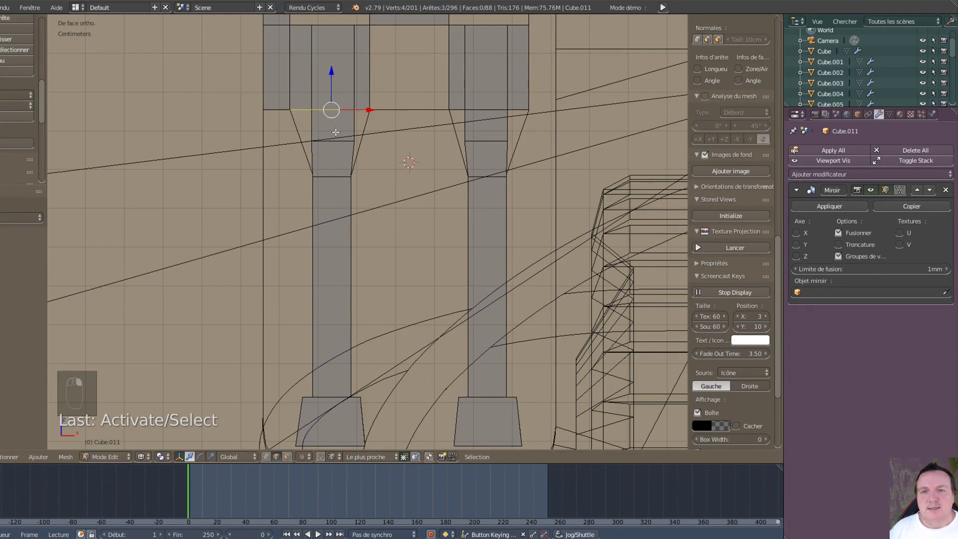
{"action": "right_click", "coordinate": [309, 122], "text": "shift"}
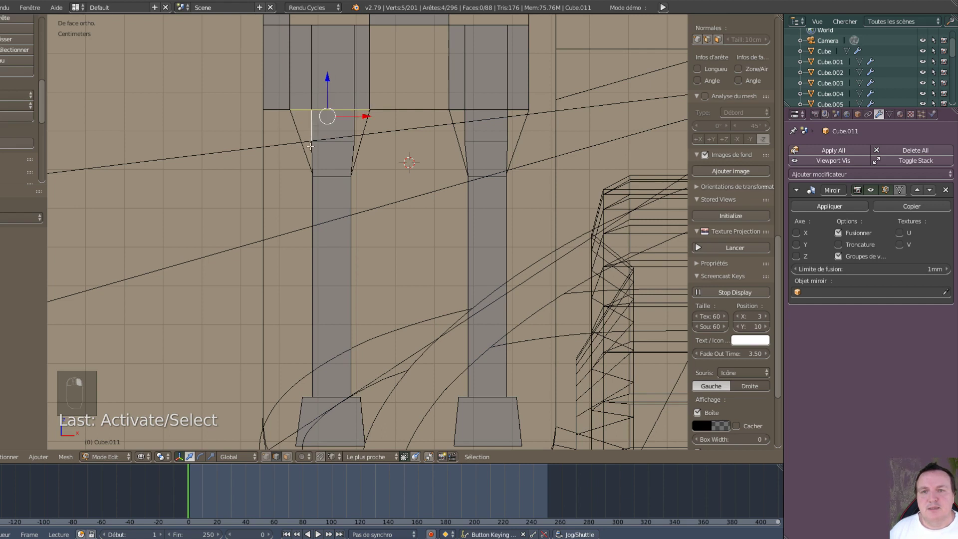
{"action": "right_click", "coordinate": [312, 149], "text": "shift"}
{"action": "right_click", "coordinate": [332, 144], "text": "shift"}
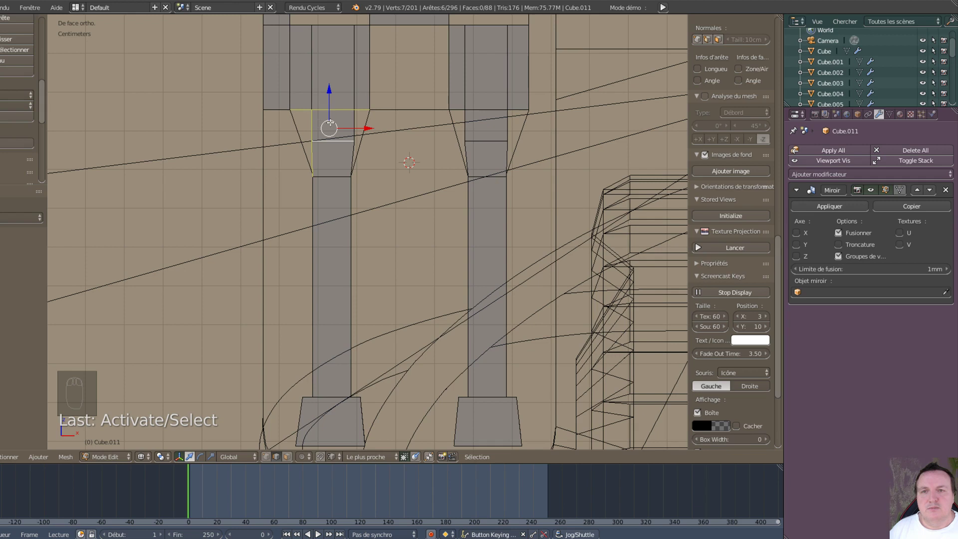
{"action": "right_click", "coordinate": [315, 118], "text": "shift"}
{"action": "right_click", "coordinate": [340, 133], "text": "shift"}
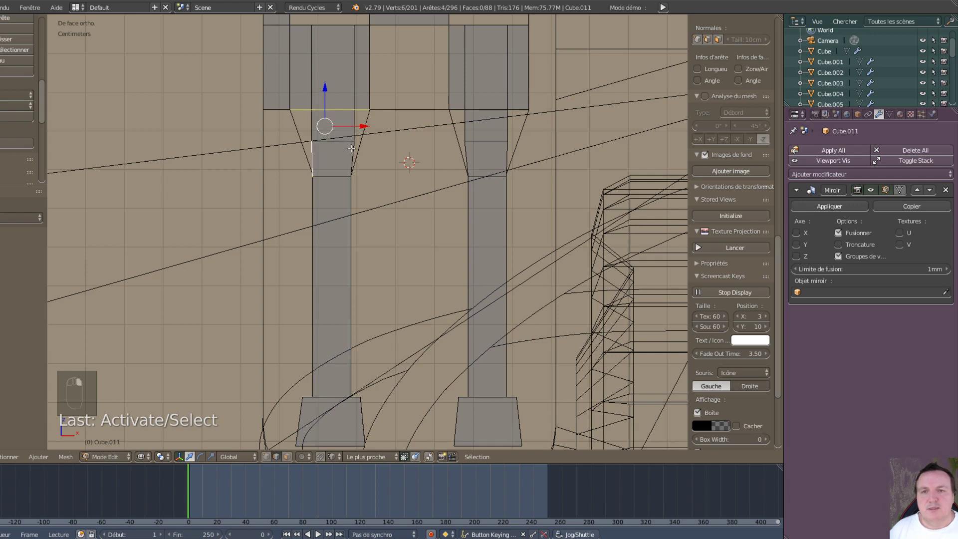
{"action": "right_click", "coordinate": [352, 149], "text": "shift"}
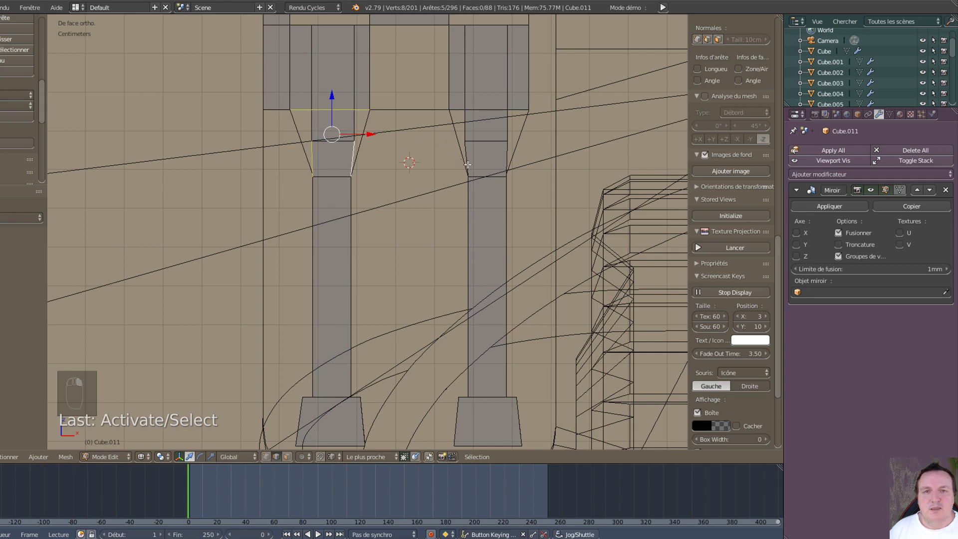
{"action": "right_click", "coordinate": [467, 164], "text": "shift"}
{"action": "right_click", "coordinate": [505, 163], "text": "shift"}
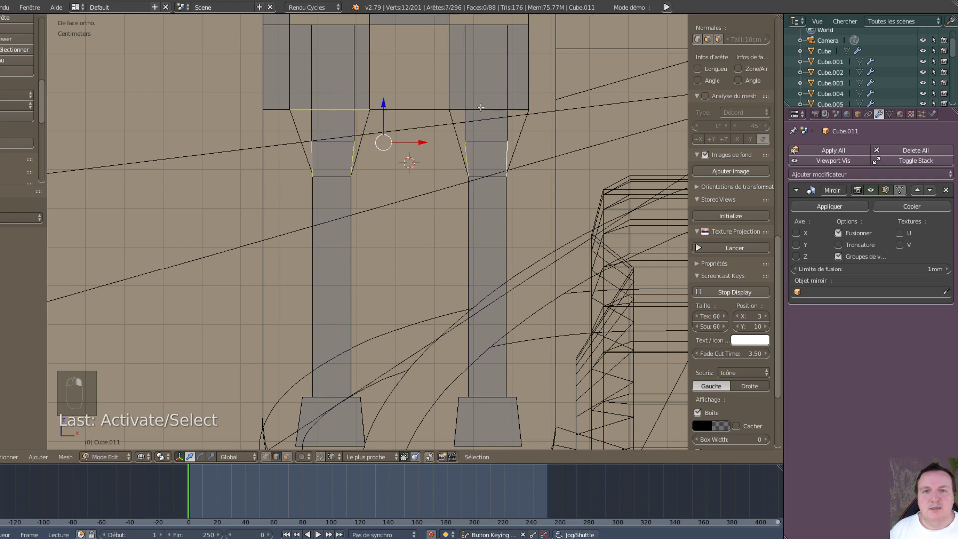
{"action": "right_click", "coordinate": [457, 108], "text": "shift"}
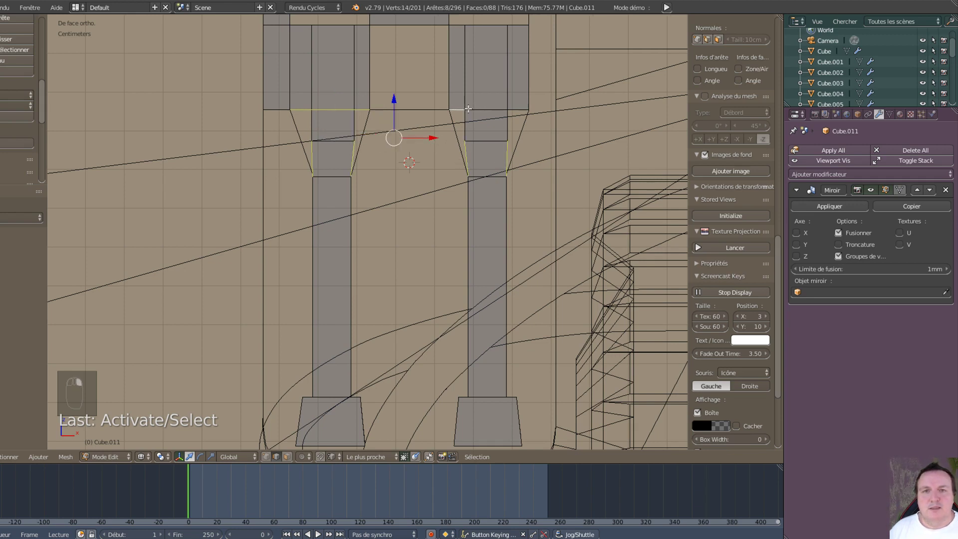
{"action": "right_click", "coordinate": [506, 107], "text": "shift"}
{"action": "right_click", "coordinate": [515, 106], "text": "shift"}
{"action": "mouse_move", "coordinate": [445, 168]}
{"action": "middle_mouse_down"}
{"action": "mouse_move", "coordinate": [434, 165]}
{"action": "mouse_move", "coordinate": [449, 163]}
{"action": "middle_mouse_up"}
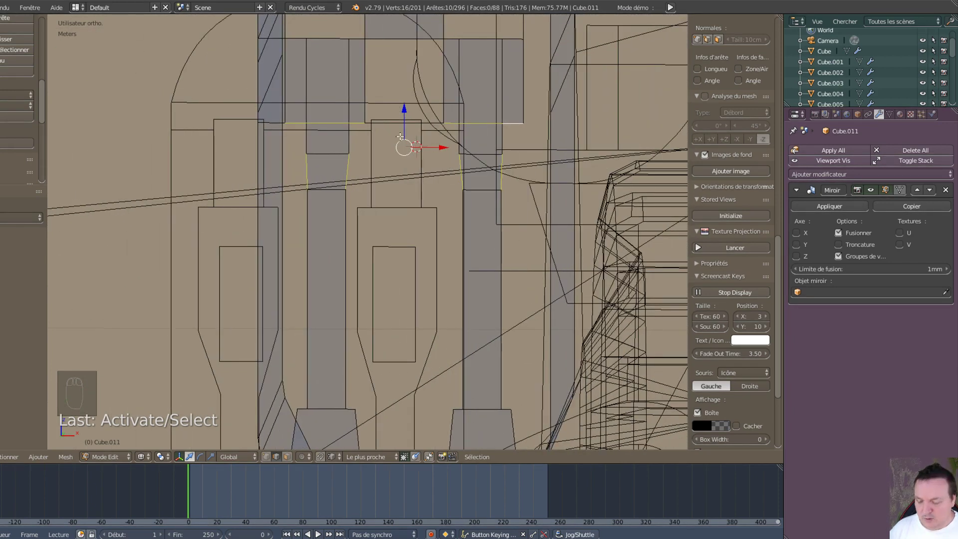
{"action": "key", "text": "x"}
{"action": "left_click", "coordinate": [367, 122]}
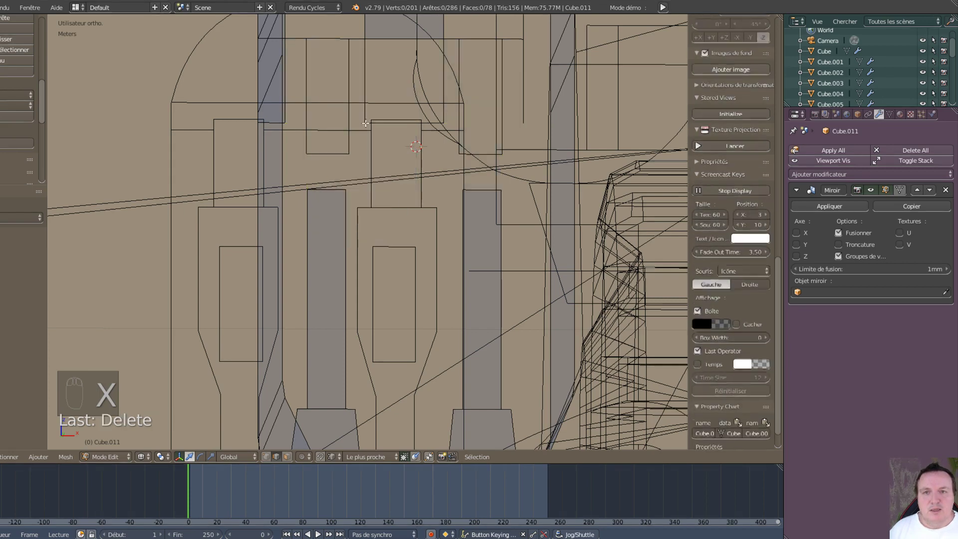
{"action": "key", "text": "KP_1"}
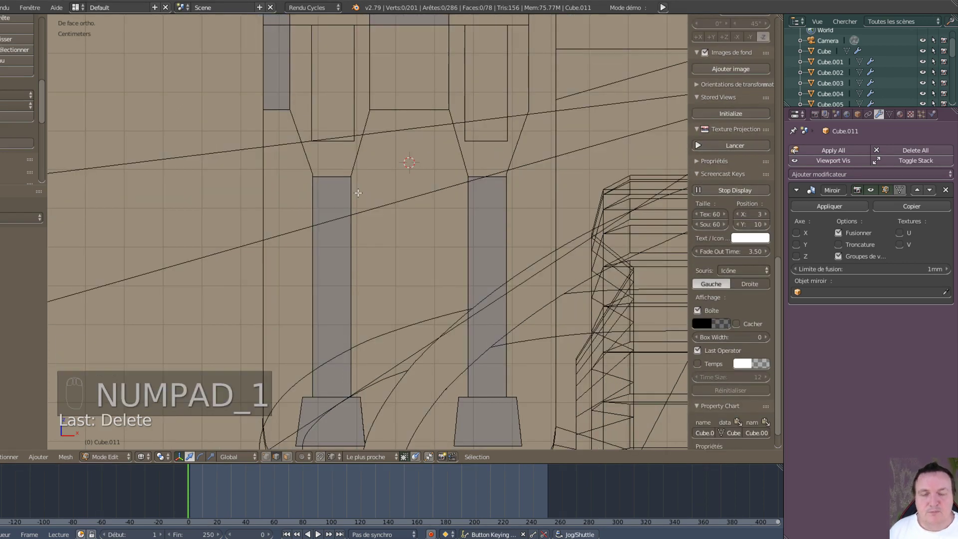
{"action": "mouse_move", "coordinate": [373, 245]}
{"action": "middle_mouse_down"}
{"action": "mouse_move", "coordinate": [372, 220]}
{"action": "mouse_move", "coordinate": [379, 246]}
{"action": "mouse_move", "coordinate": [349, 234]}
{"action": "mouse_move", "coordinate": [368, 242]}
{"action": "mouse_move", "coordinate": [371, 233]}
{"action": "middle_mouse_up"}
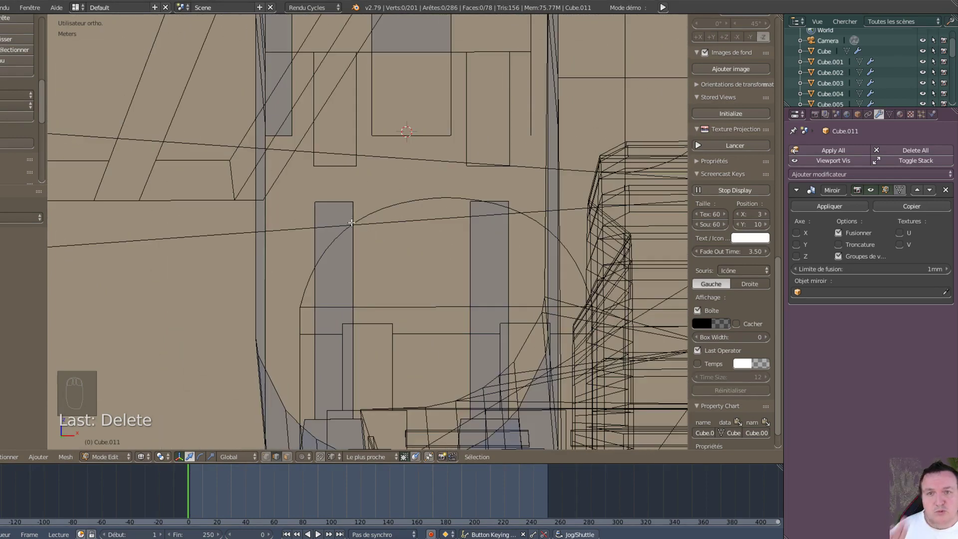
{"action": "scroll", "coordinate": [416, 276], "scroll_direction": "down", "scroll_amount": 2}
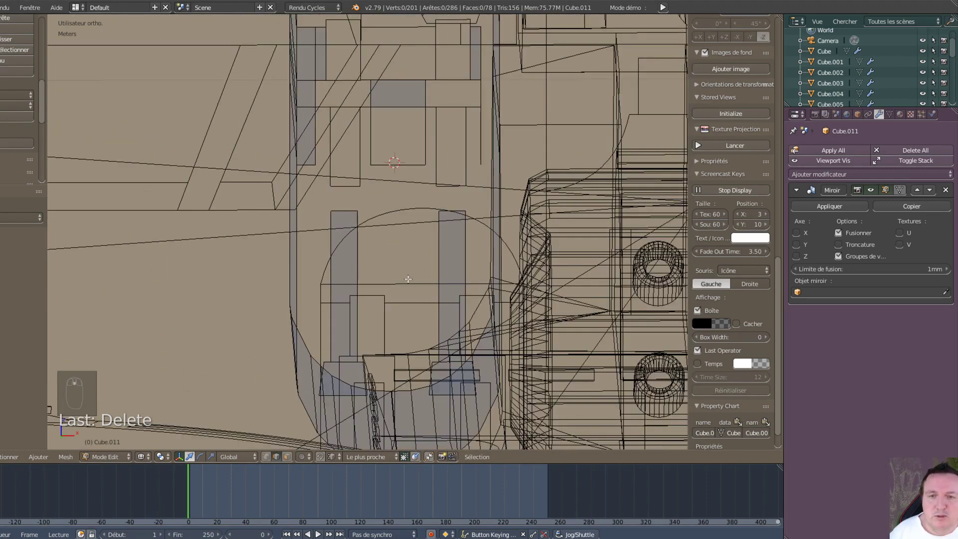
- Delete the four intermediate vertices on the vertical sides of the two narrow sections above the legs, using vertex selection mode
{"action": "scroll", "coordinate": [408, 279], "scroll_direction": "up", "scroll_amount": 2}
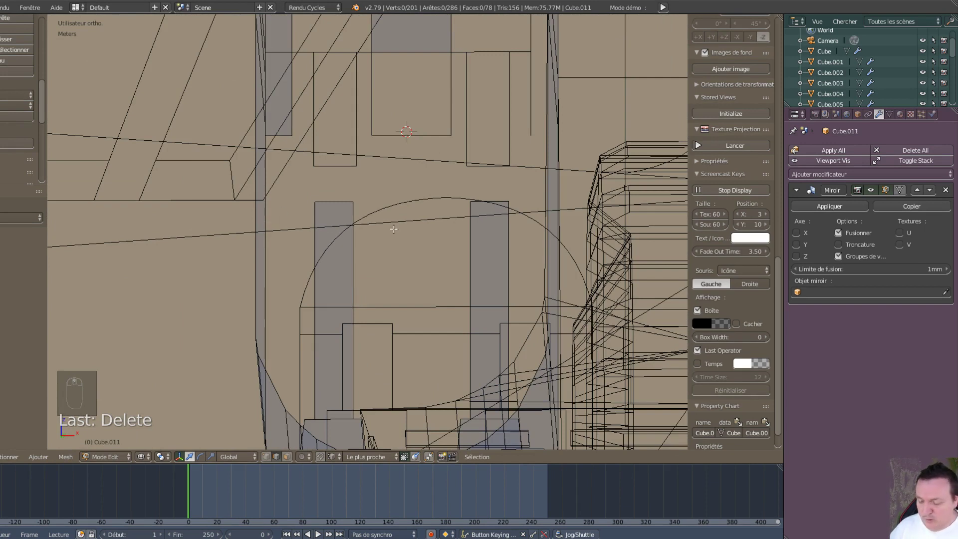
{"action": "key", "text": "ctrl+Tab"}
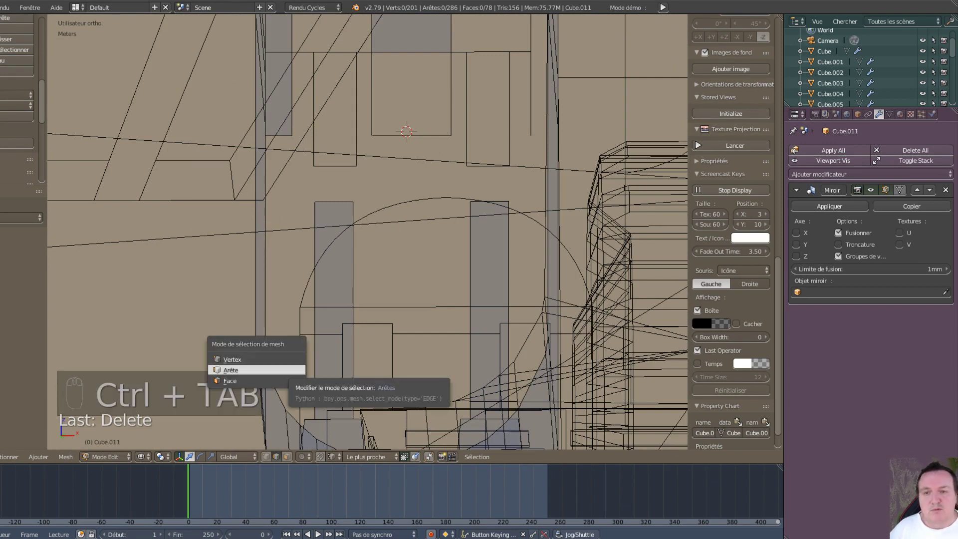
{"action": "key", "text": "ctrl+Tab"}
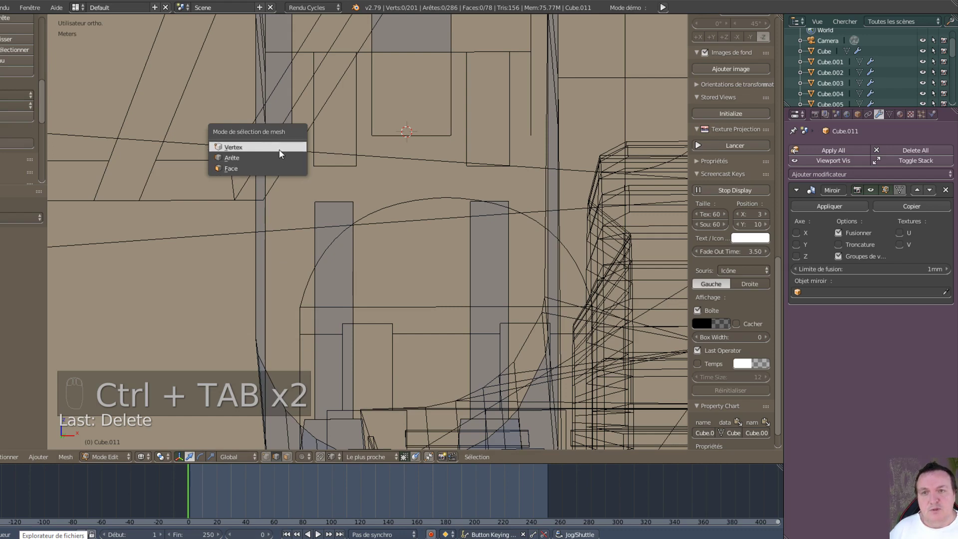
{"action": "left_click", "coordinate": [279, 148]}
{"action": "scroll", "coordinate": [436, 267], "scroll_direction": "up", "scroll_amount": 2}
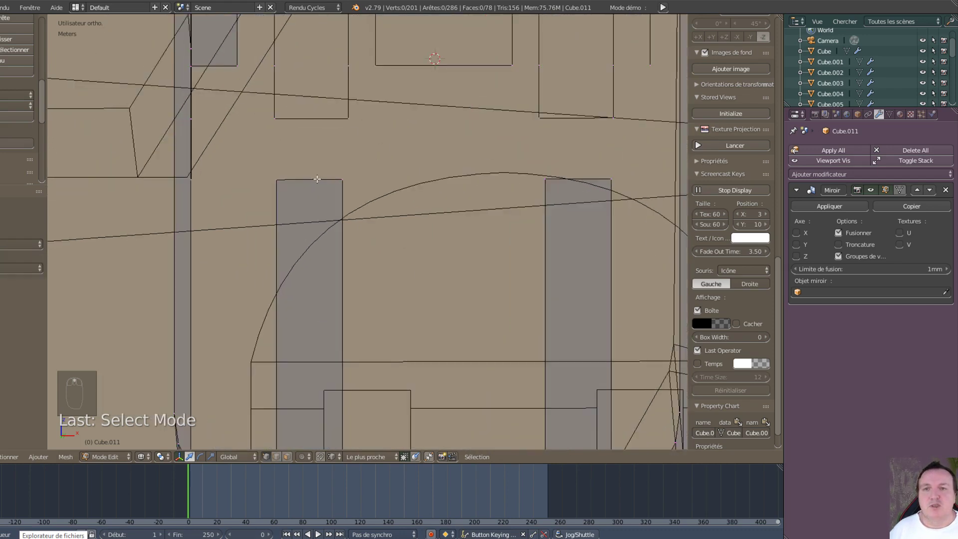
{"action": "scroll", "coordinate": [280, 349], "scroll_direction": "up", "scroll_amount": 2}
{"action": "middle_click_drag", "start_coordinate": [299, 387], "coordinate": [301, 389], "text": "shift"}
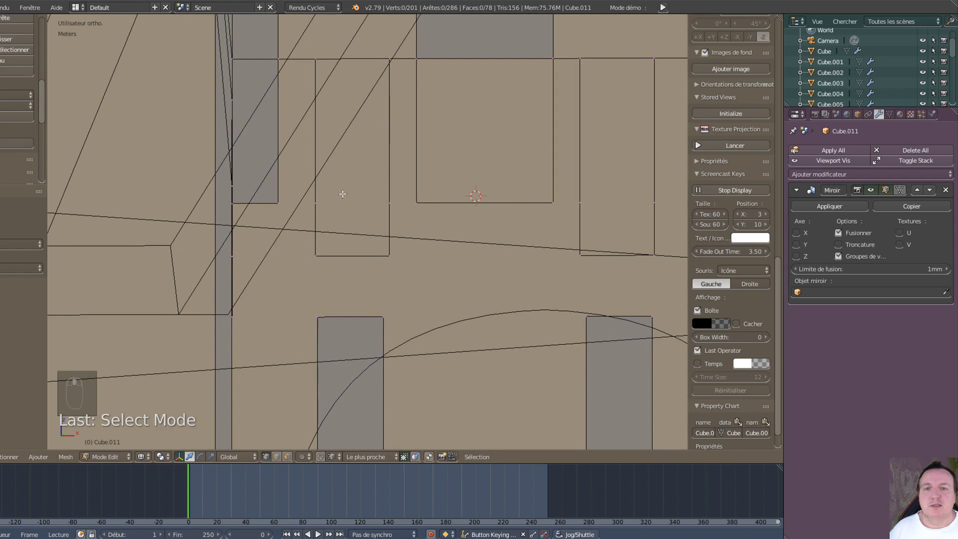
{"action": "right_click", "coordinate": [313, 202]}
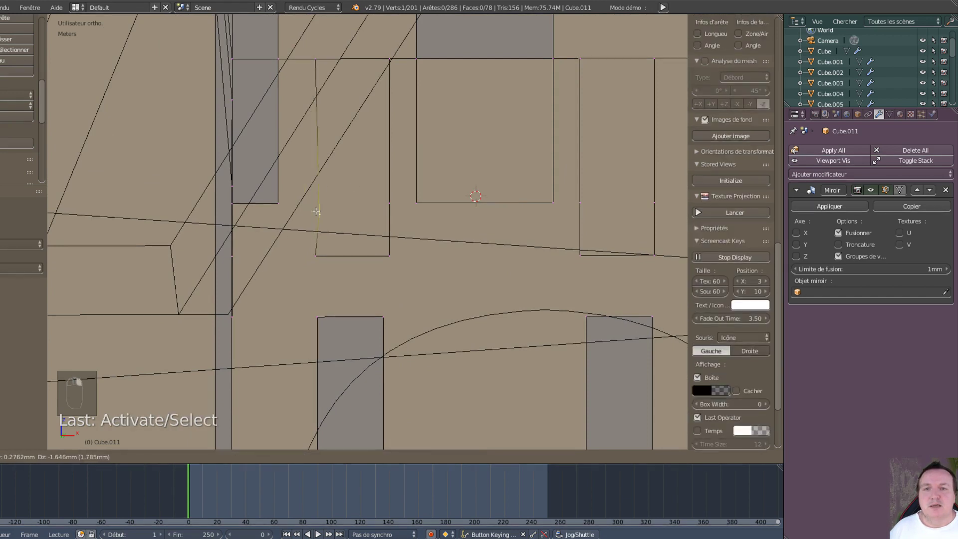
{"action": "right_click", "coordinate": [385, 200], "text": "shift"}
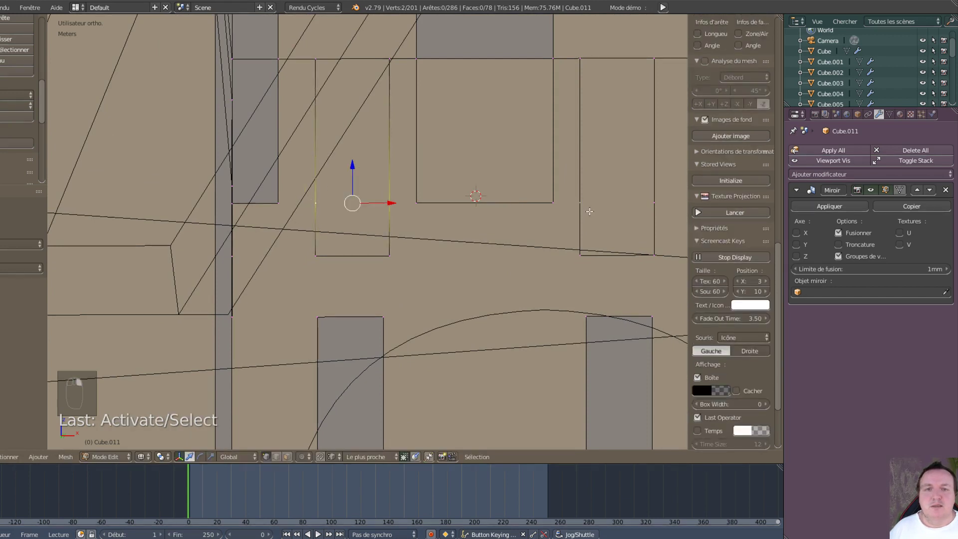
{"action": "right_click", "coordinate": [582, 199], "text": "shift"}
{"action": "right_click", "coordinate": [650, 209], "text": "shift"}
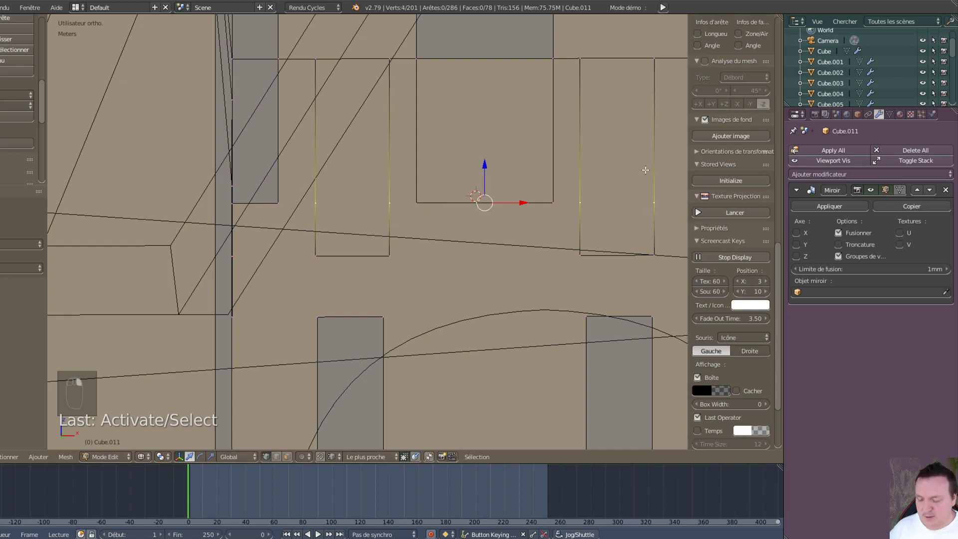
{"action": "key", "text": "x"}
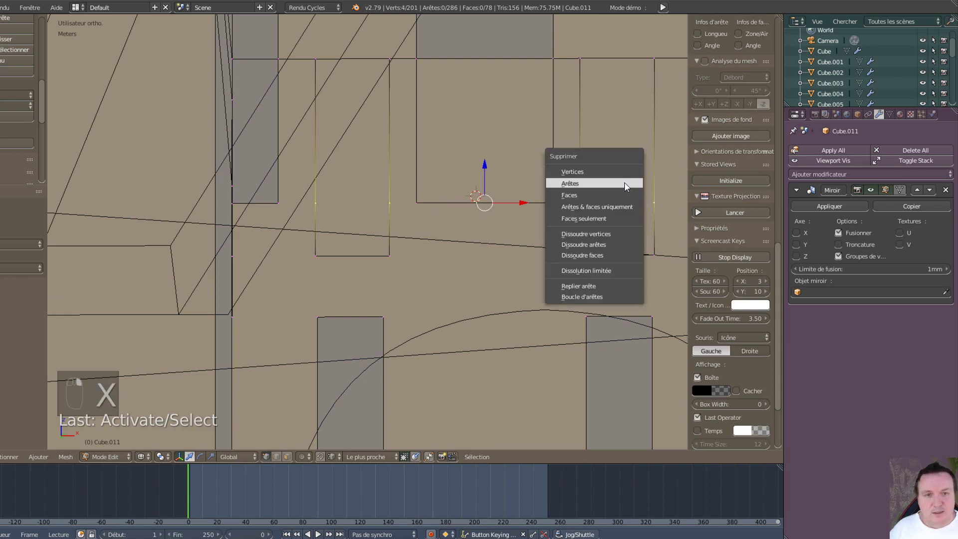
{"action": "left_click", "coordinate": [594, 172]}
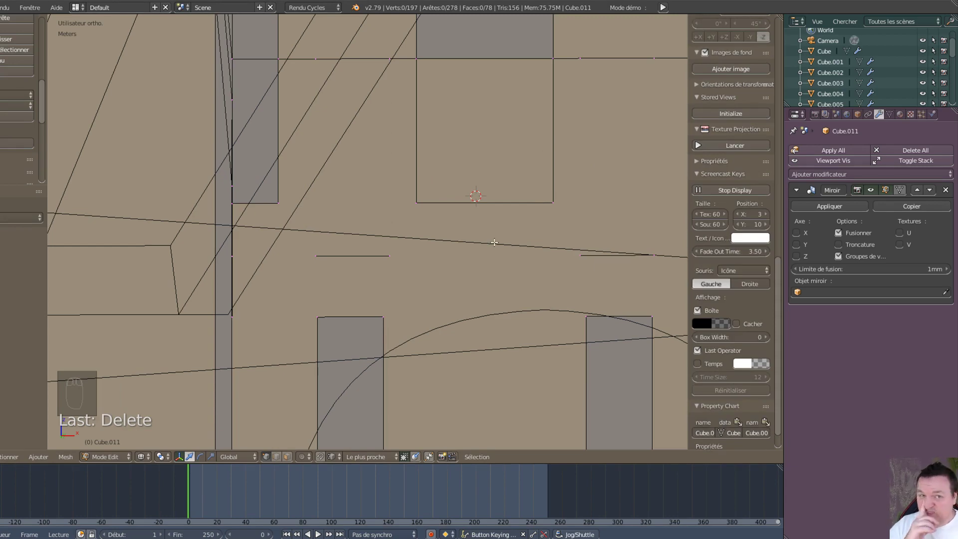
- Delete the leftover vertex in the middle of the lower edge of each of the two upper tab openings
{"action": "scroll", "coordinate": [515, 185], "scroll_direction": "down", "scroll_amount": 3}
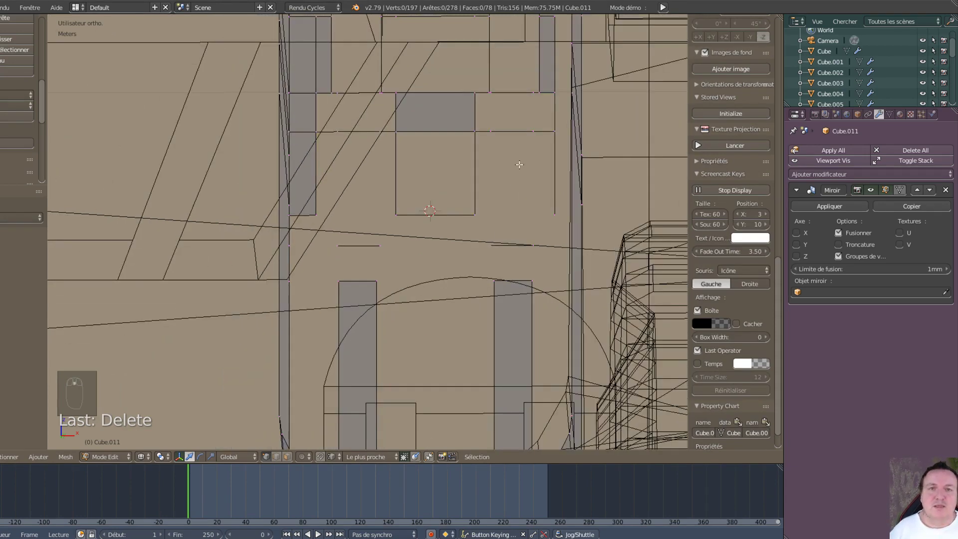
{"action": "scroll", "coordinate": [519, 164], "scroll_direction": "down", "scroll_amount": 2}
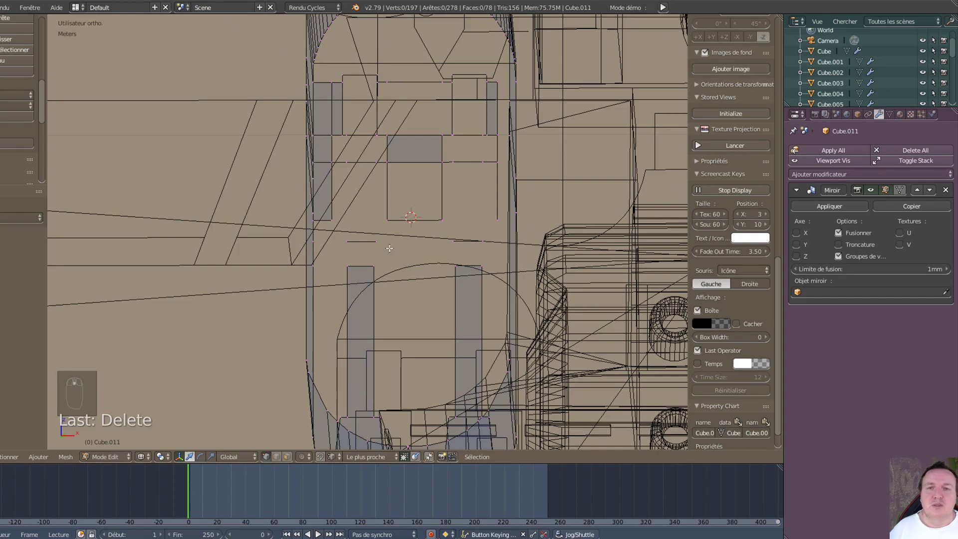
{"action": "middle_click_drag", "start_coordinate": [367, 258], "coordinate": [306, 295]}
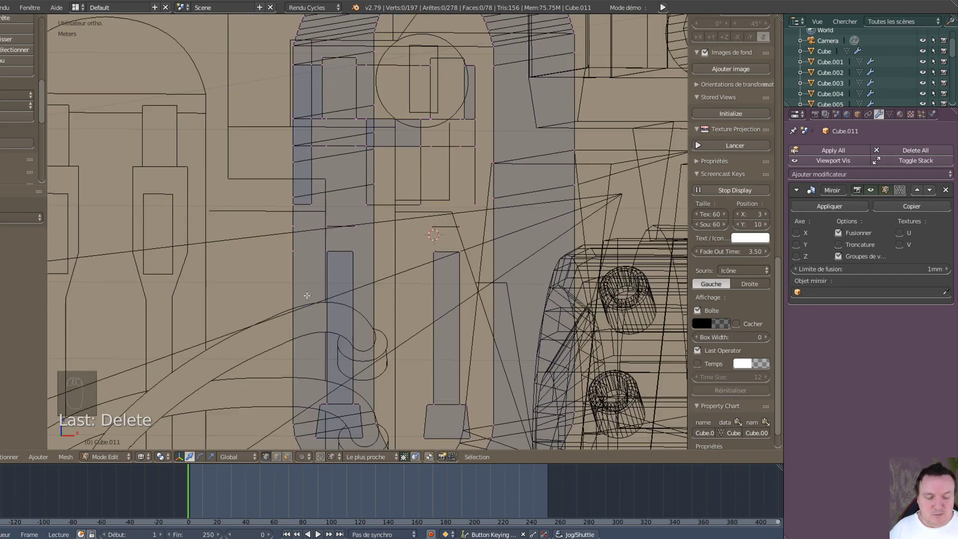
{"action": "key", "text": "KP_1"}
{"action": "key", "text": "KP_4"}
{"action": "key", "text": "KP_4"}
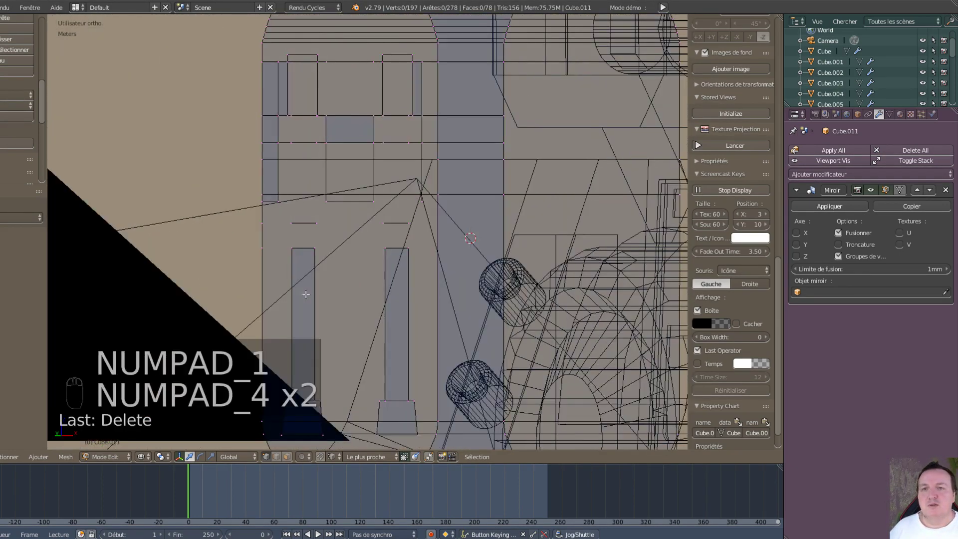
{"action": "key", "text": "KP_6"}
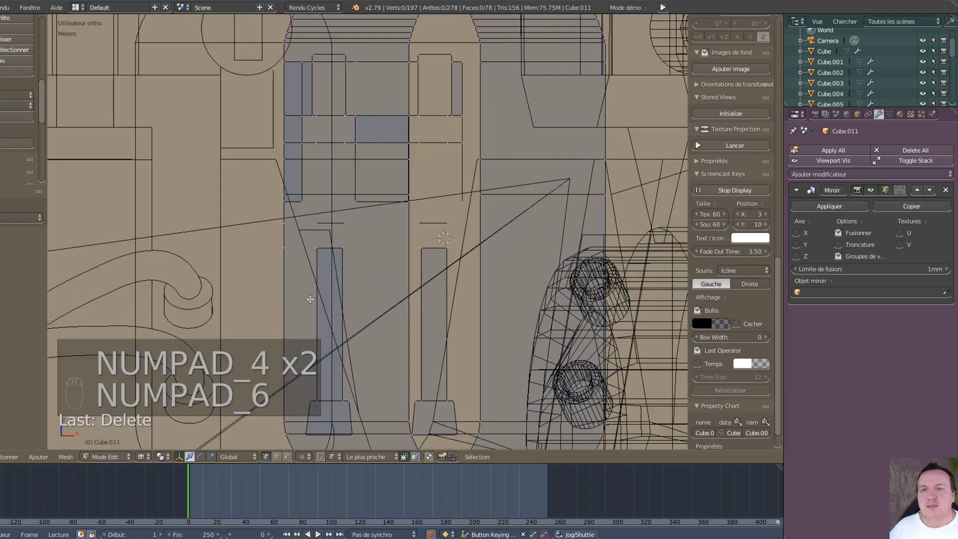
{"action": "scroll", "coordinate": [308, 296], "scroll_direction": "down", "scroll_amount": 3}
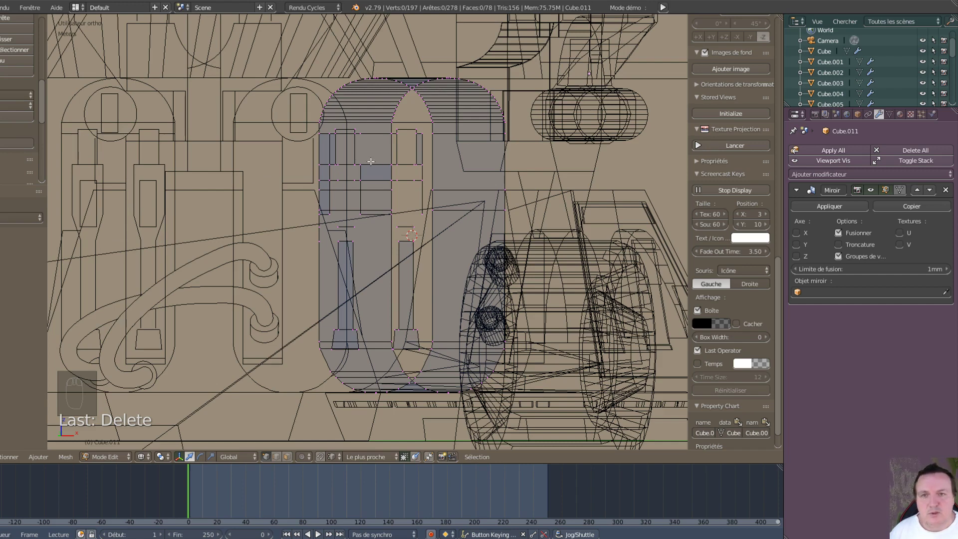
{"action": "right_click", "coordinate": [337, 165]}
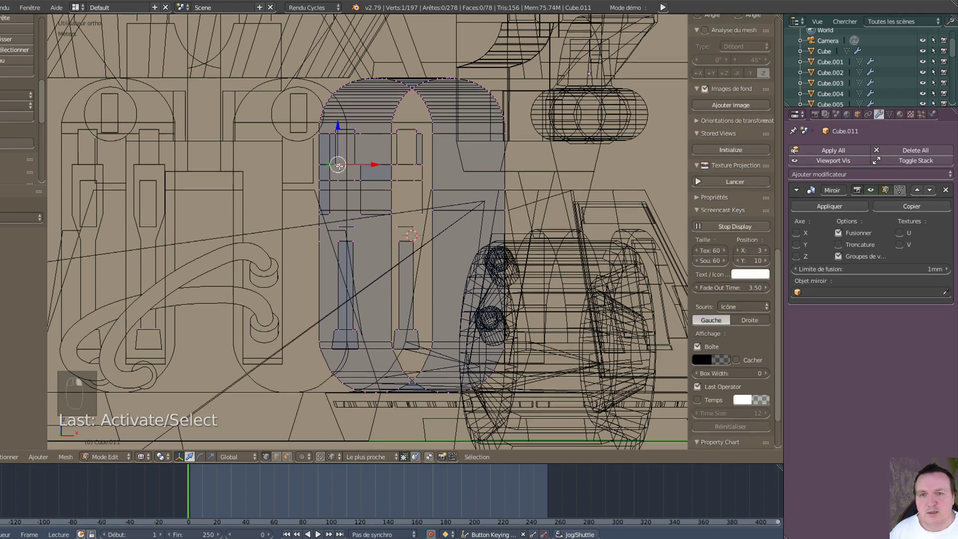
{"action": "key", "text": "x"}
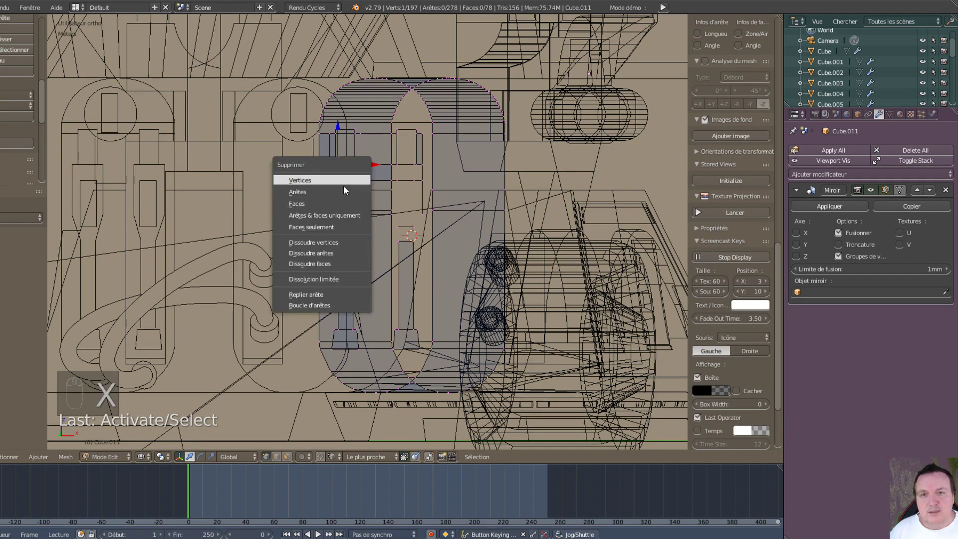
{"action": "left_click", "coordinate": [336, 180]}
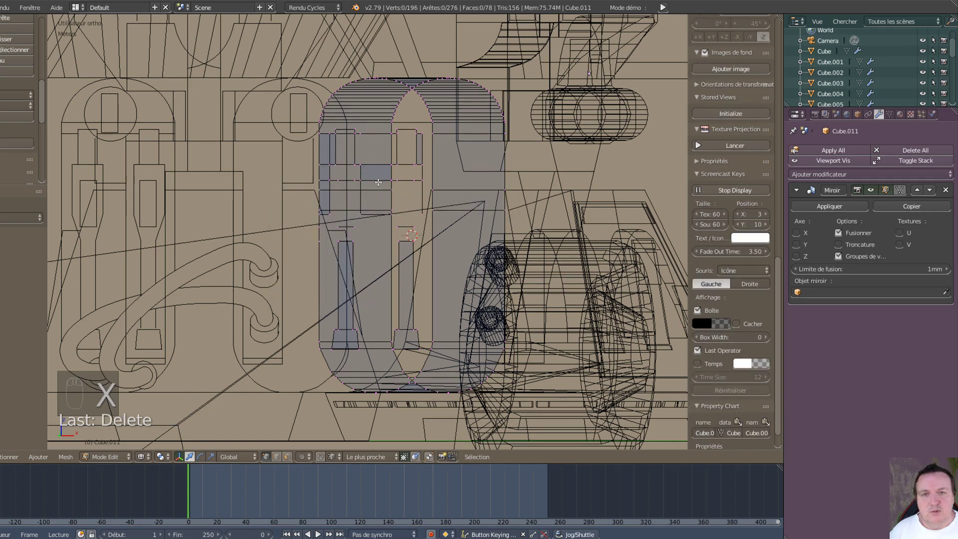
{"action": "right_click", "coordinate": [414, 168]}
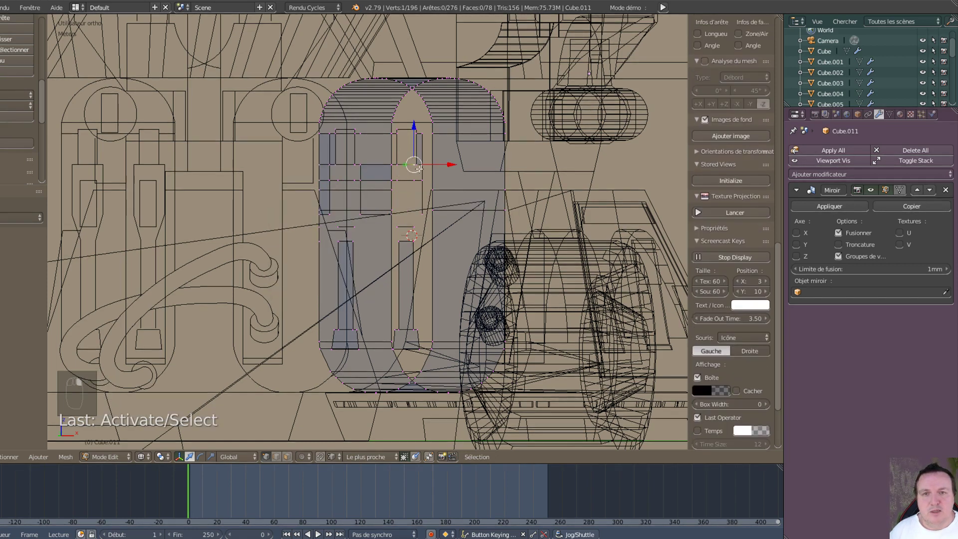
{"action": "key", "text": "x"}
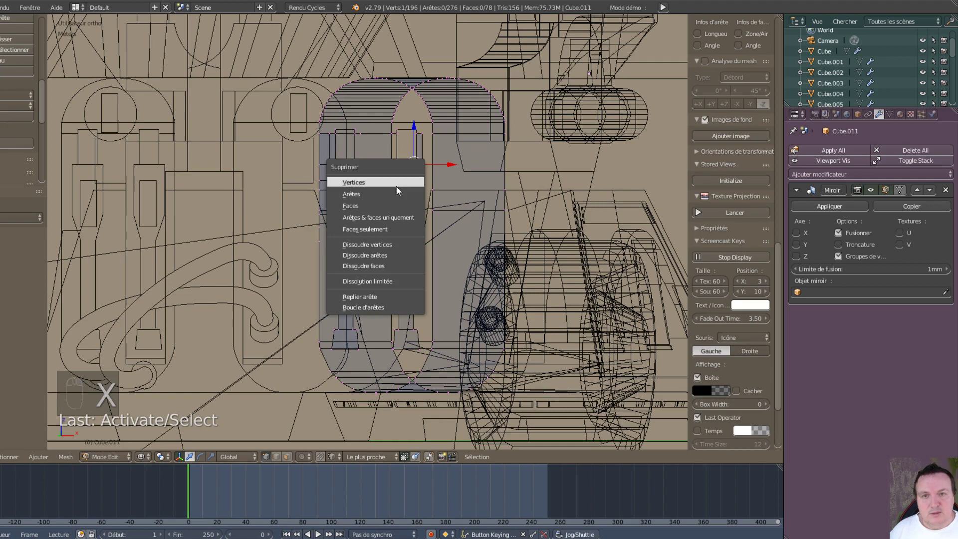
{"action": "left_click", "coordinate": [363, 184]}
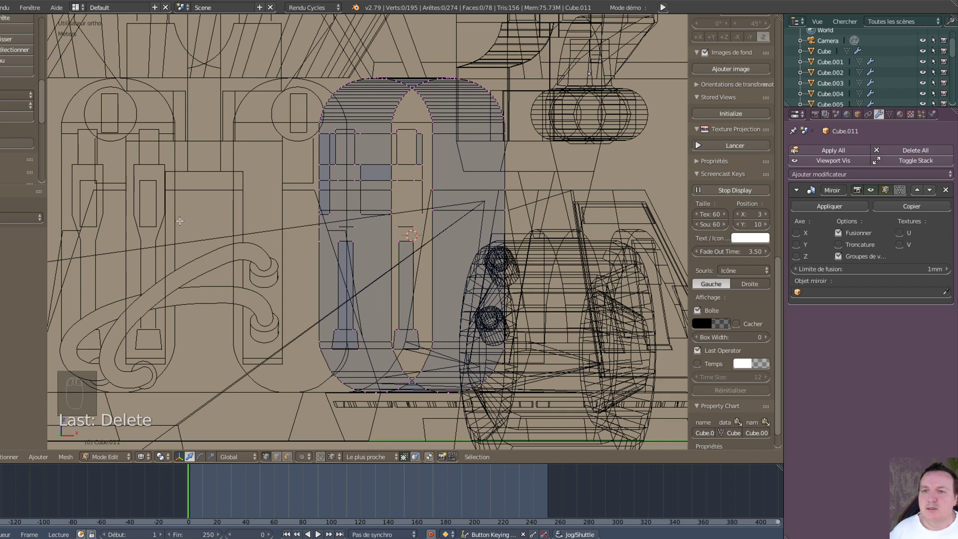
- Delete the spare vertex beside the first tab opening, on the horizontal edge between the two tabs of the upper block
{"action": "scroll", "coordinate": [178, 230], "scroll_direction": "down", "scroll_amount": 2}
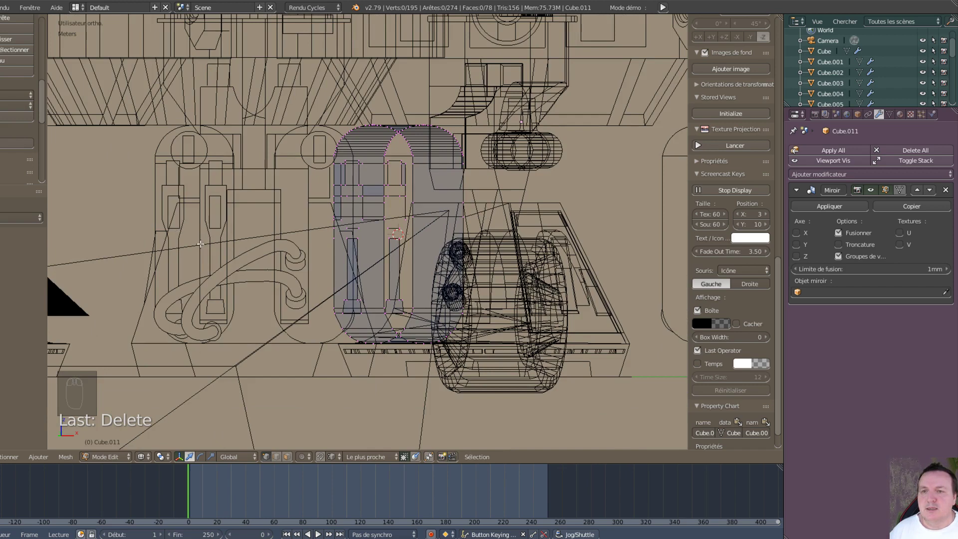
{"action": "scroll", "coordinate": [200, 243], "scroll_direction": "up", "scroll_amount": 2}
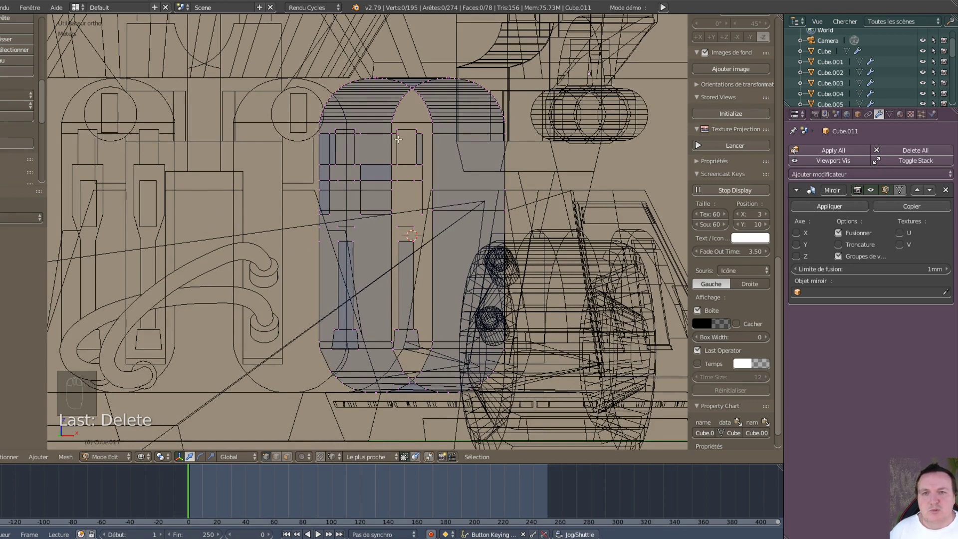
{"action": "right_click", "coordinate": [361, 135]}
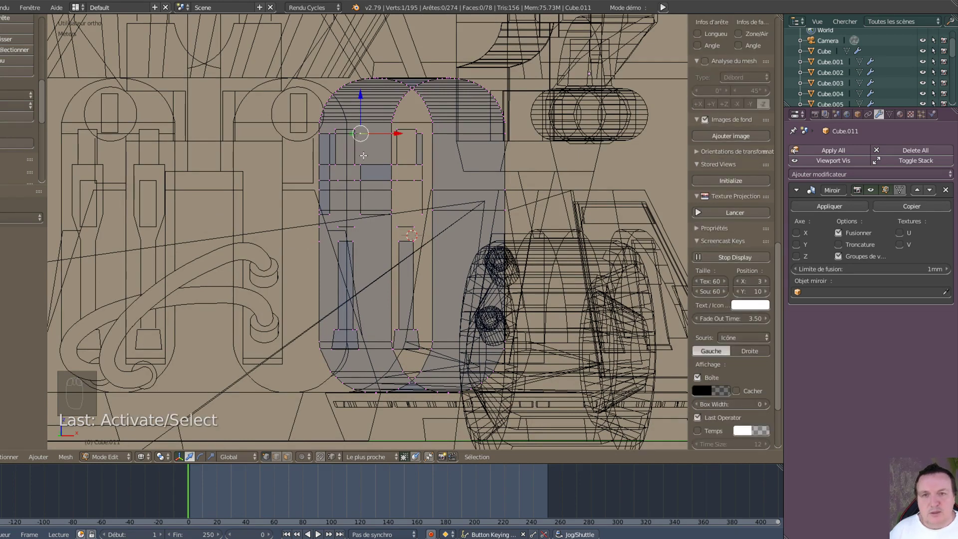
{"action": "key", "text": "x"}
{"action": "left_click", "coordinate": [393, 161]}
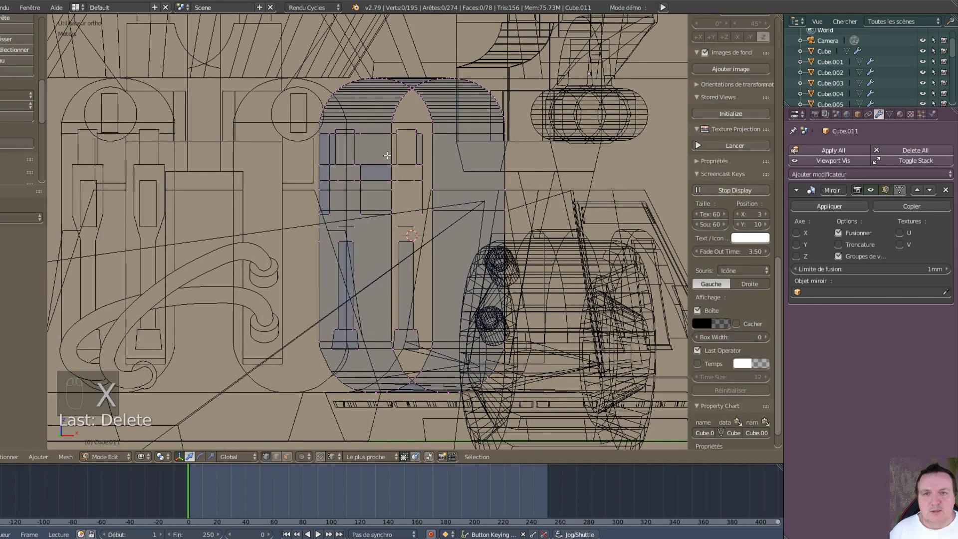
{"action": "key", "text": "x"}
{"action": "left_click", "coordinate": [351, 136]}
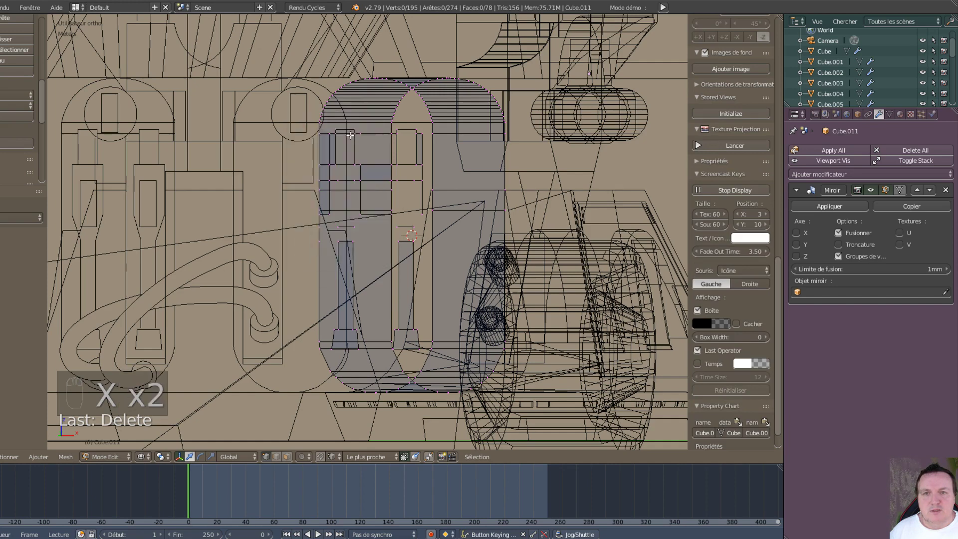
{"action": "right_click", "coordinate": [355, 133]}
{"action": "key", "text": "x"}
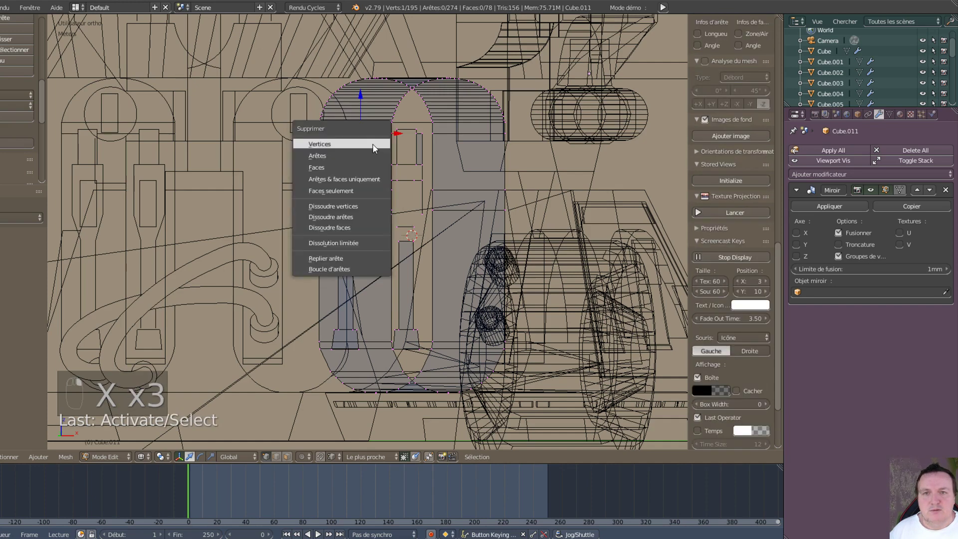
{"action": "left_click", "coordinate": [372, 144]}
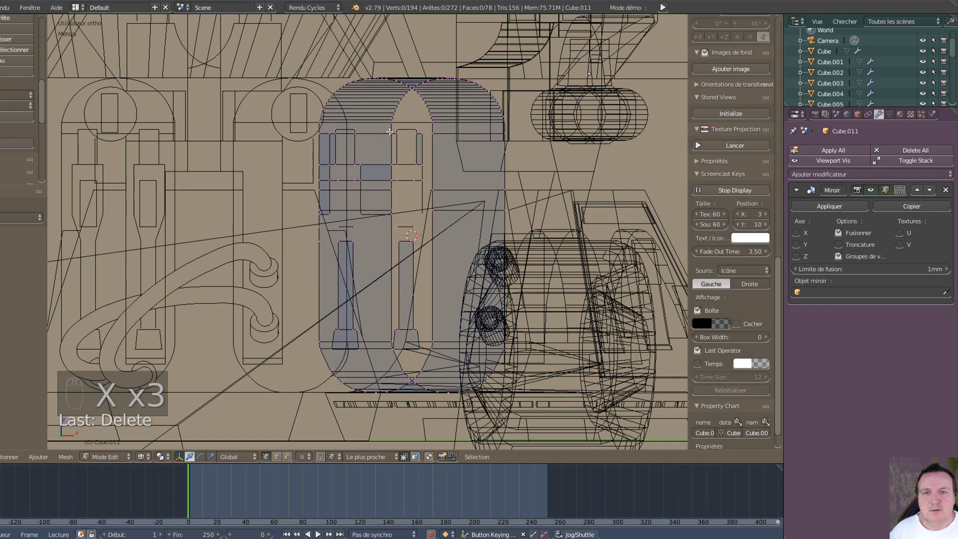
- Delete the two visually overlapping vertices beside the second tab opening, at the level of the horizontal edge between the tabs
{"action": "right_click", "coordinate": [389, 132]}
{"action": "key", "text": "x"}
{"action": "left_click", "coordinate": [379, 152]}
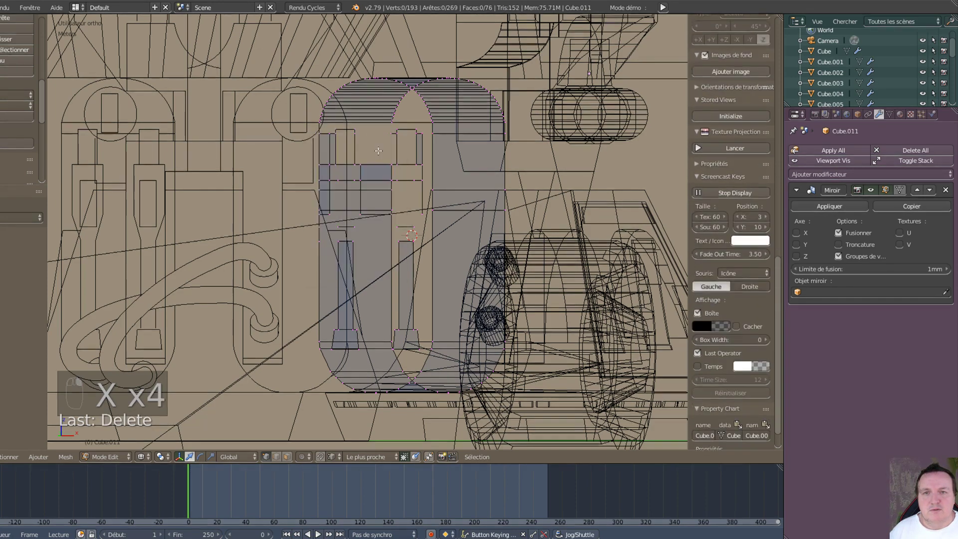
{"action": "right_click", "coordinate": [392, 133]}
{"action": "key", "text": "x"}
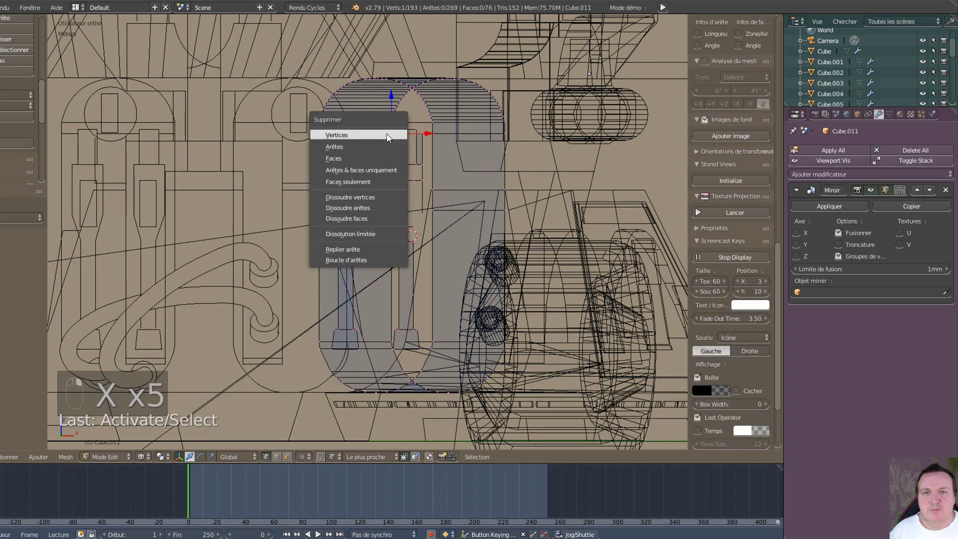
{"action": "left_click", "coordinate": [386, 136]}
- Join the facing inner base corners of the two upper tabs with a single new edge
{"action": "scroll", "coordinate": [370, 144], "scroll_direction": "down", "scroll_amount": 1}
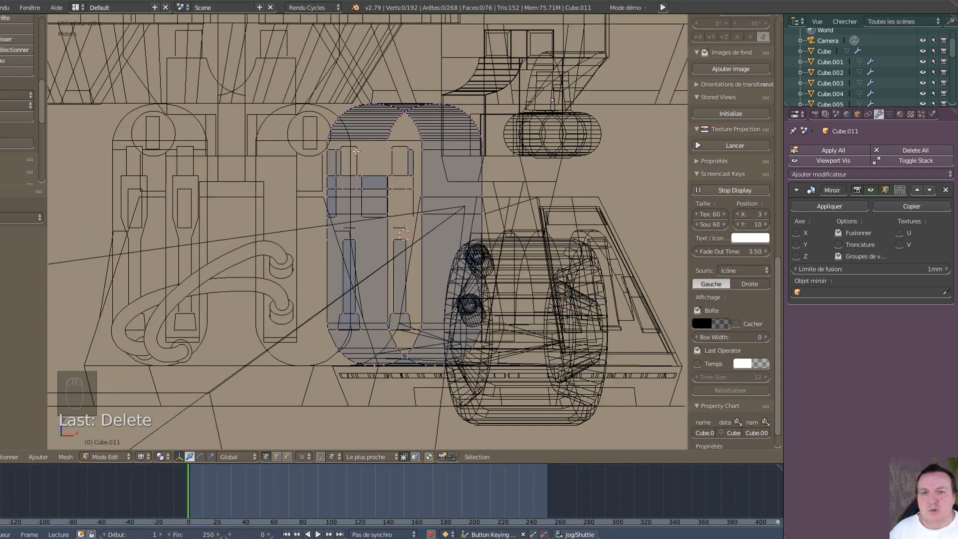
{"action": "right_click", "coordinate": [356, 149]}
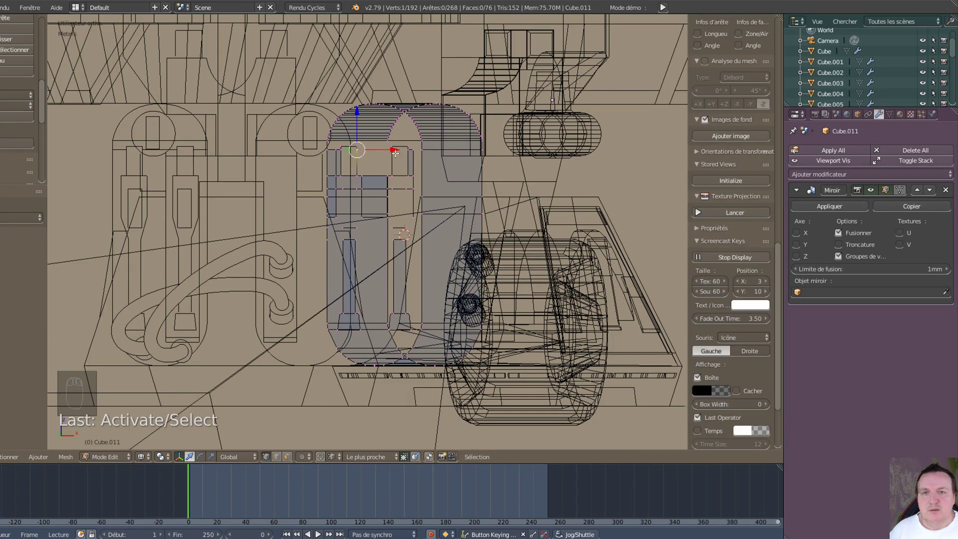
{"action": "right_click", "coordinate": [394, 151], "text": "shift"}
{"action": "key", "text": "f"}
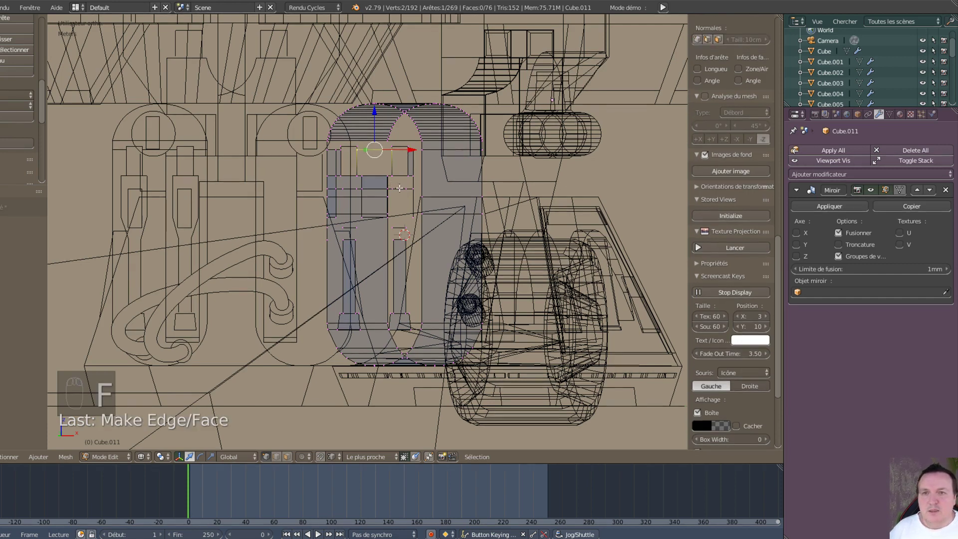
{"action": "scroll", "coordinate": [399, 187], "scroll_direction": "up", "scroll_amount": 3}
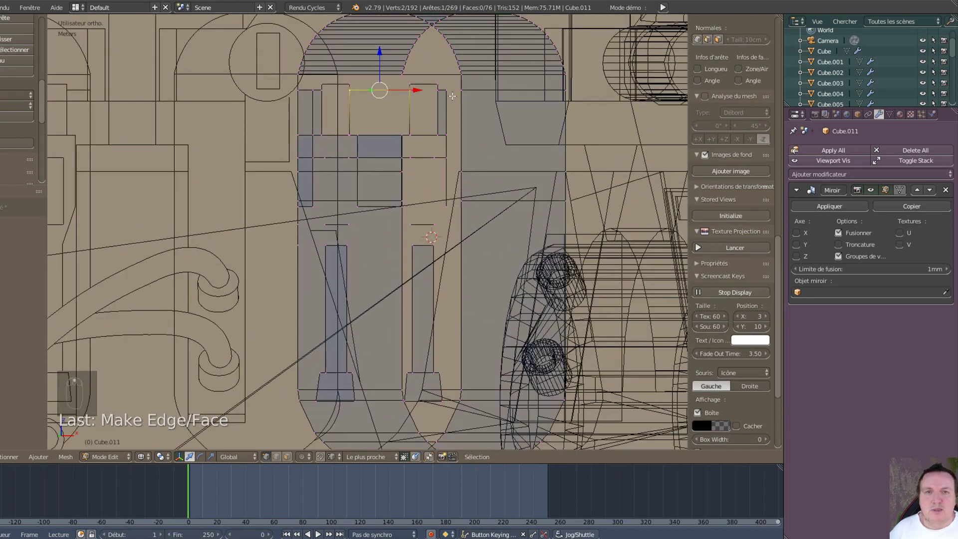
- Join the vertex beside the second upper tab to the facing vertex on the outer side wall with a new edge
{"action": "right_click", "coordinate": [453, 82]}
{"action": "right_click", "coordinate": [460, 86], "text": "shift"}
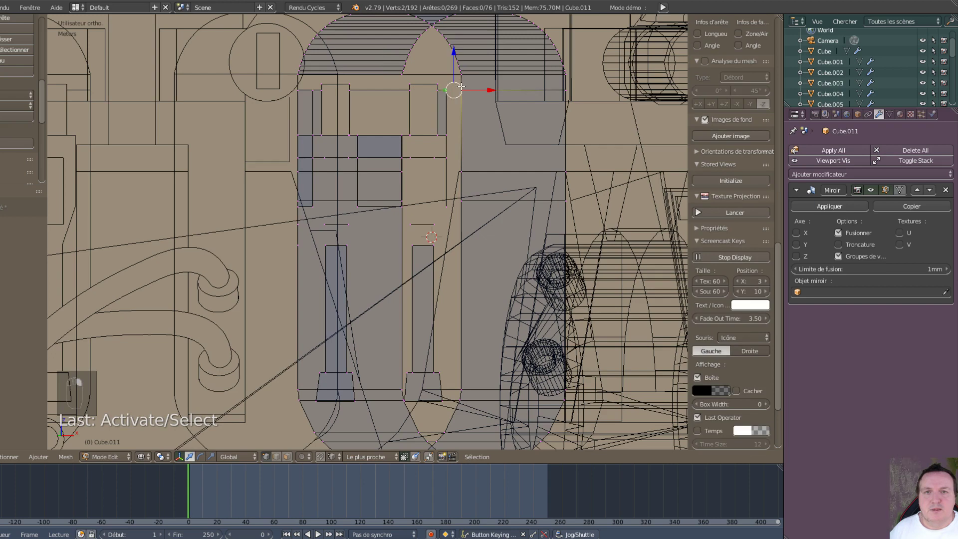
{"action": "key", "text": "f"}
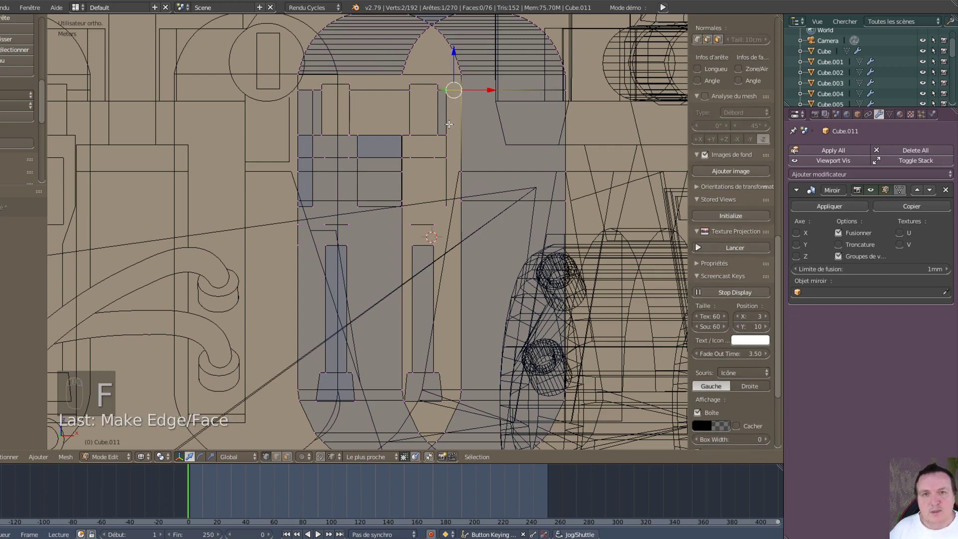
- Delete the two overlapping vertical edges that run beside the second upper tab, down to the horizontal block
{"action": "key", "text": "ctrl+Tab"}
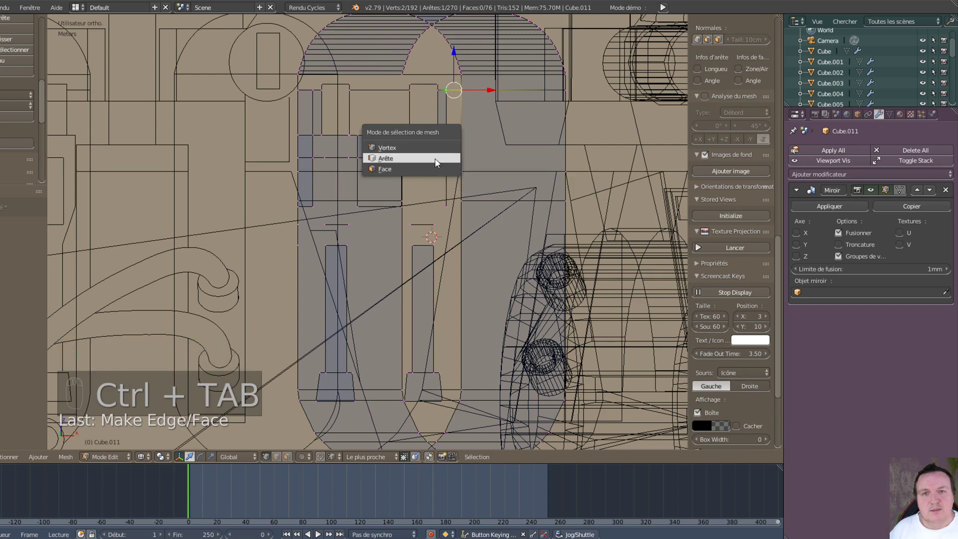
{"action": "left_click", "coordinate": [435, 159]}
{"action": "right_click", "coordinate": [445, 106]}
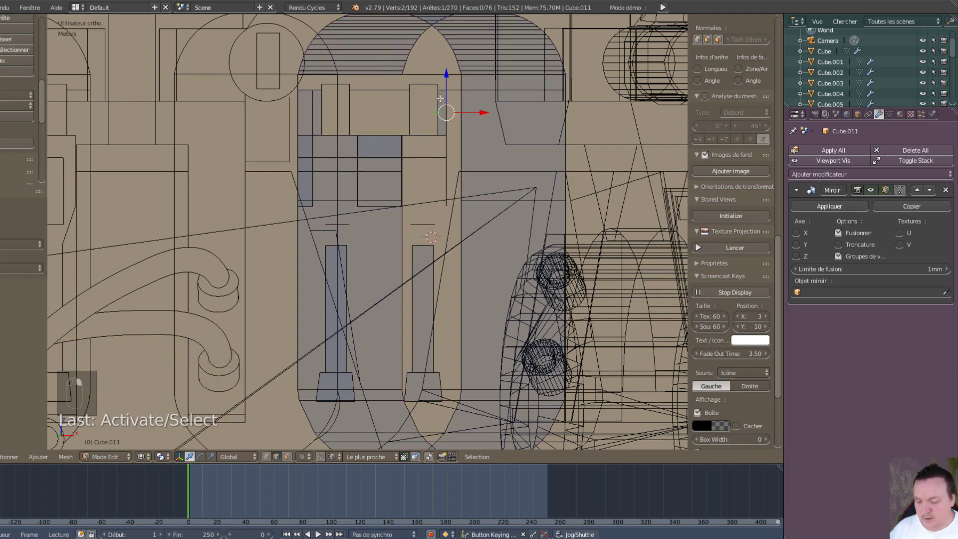
{"action": "right_click", "coordinate": [441, 90]}
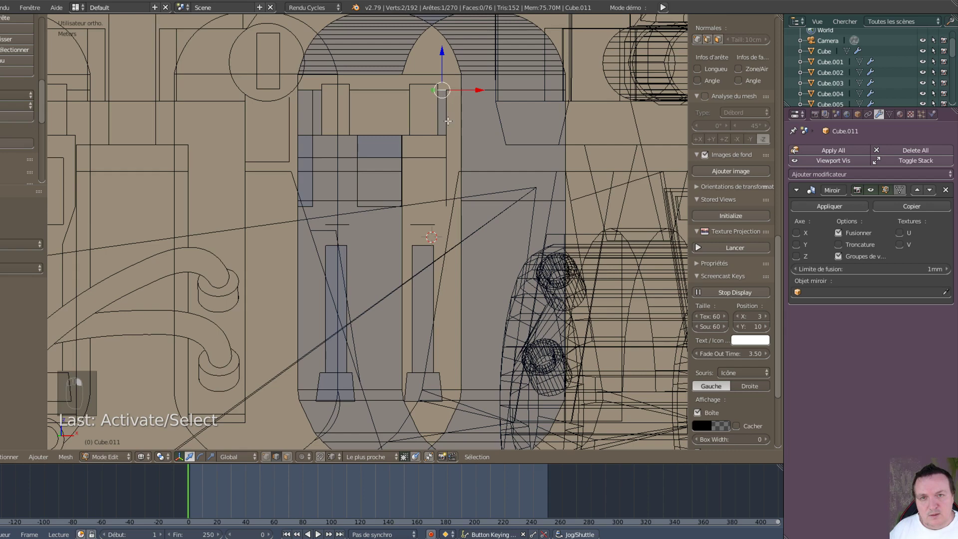
{"action": "right_click", "coordinate": [447, 118]}
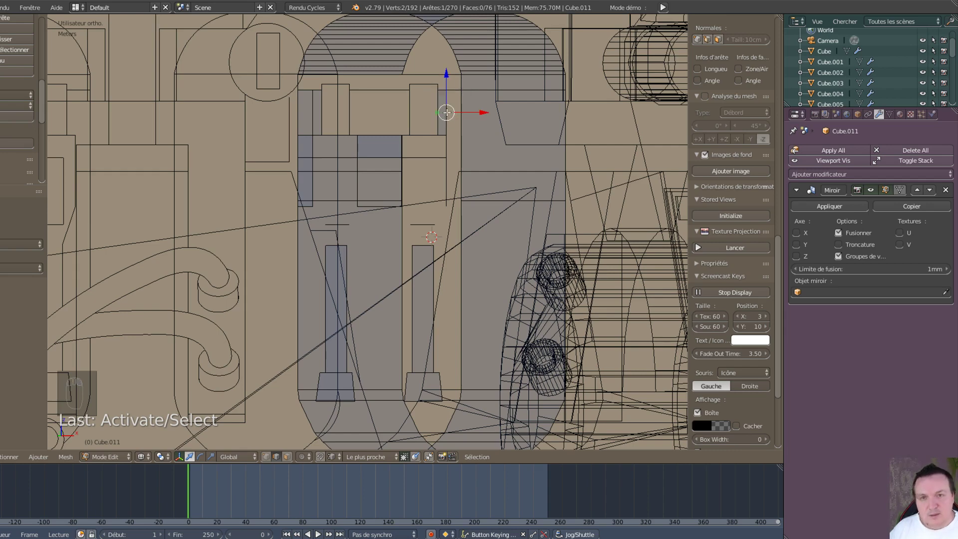
{"action": "key", "text": "x"}
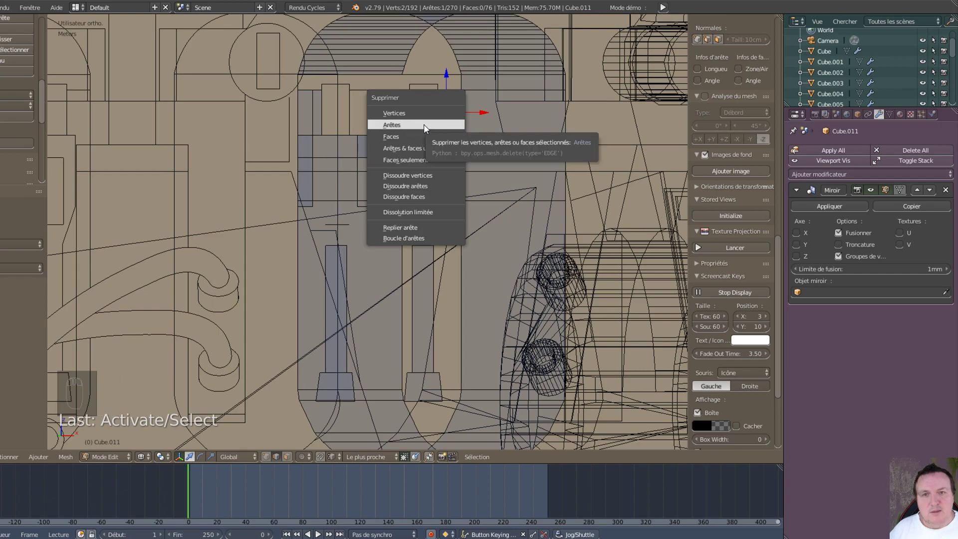
{"action": "left_click", "coordinate": [424, 126]}
{"action": "middle_click_drag", "start_coordinate": [423, 124], "coordinate": [469, 135]}
{"action": "left_click", "coordinate": [468, 135]}
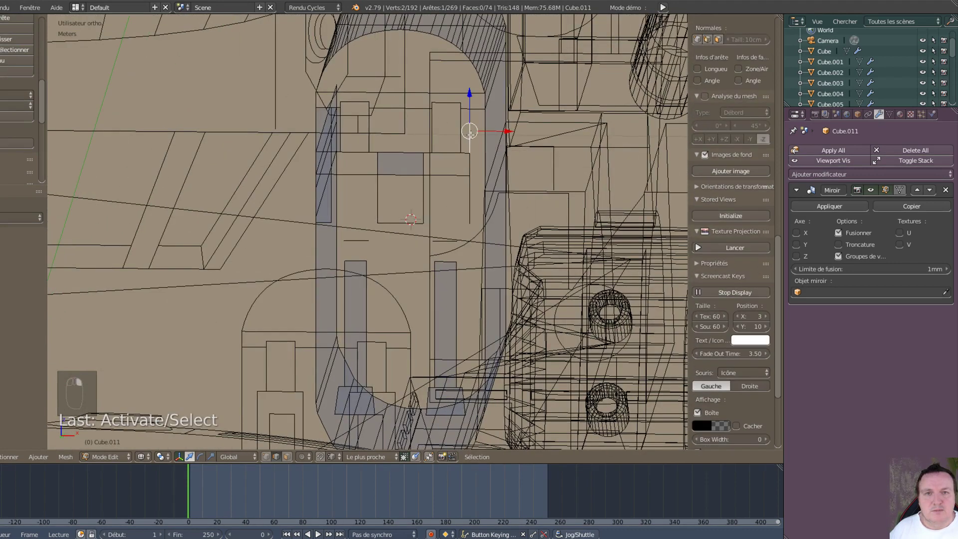
{"action": "key", "text": "x"}
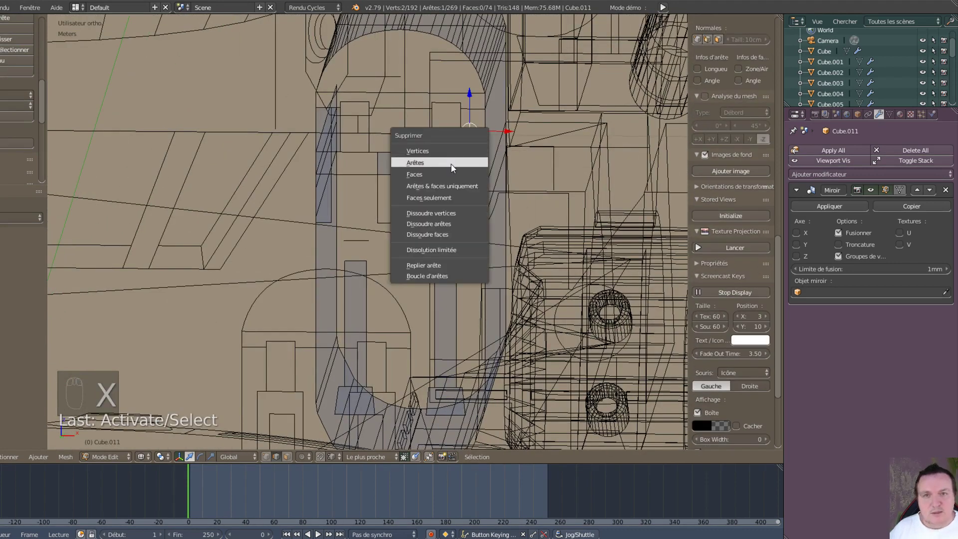
{"action": "left_click", "coordinate": [453, 164]}
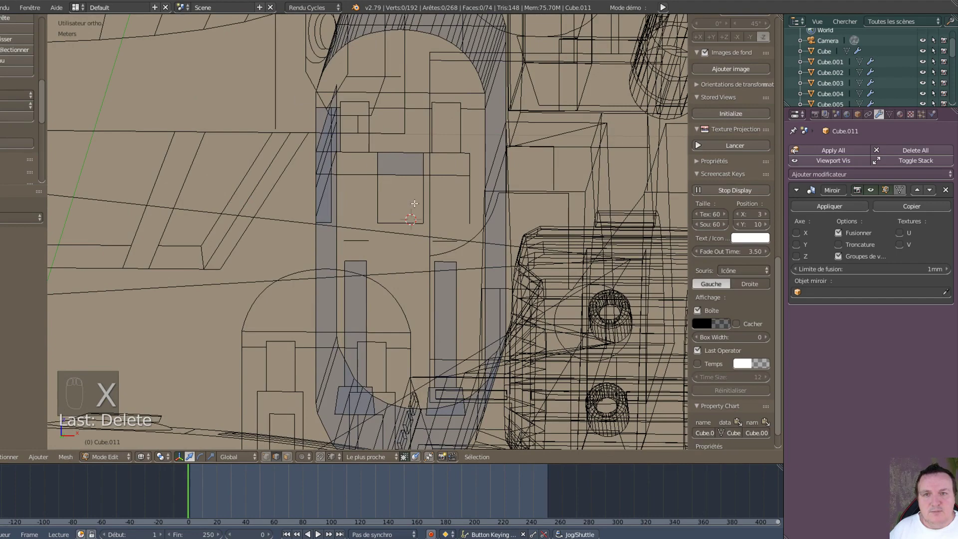
- Delete the matching vertical edge between the first upper tab and the outer side wall
{"action": "middle_click_drag", "start_coordinate": [414, 203], "coordinate": [327, 131]}
{"action": "left_click", "coordinate": [344, 127]}
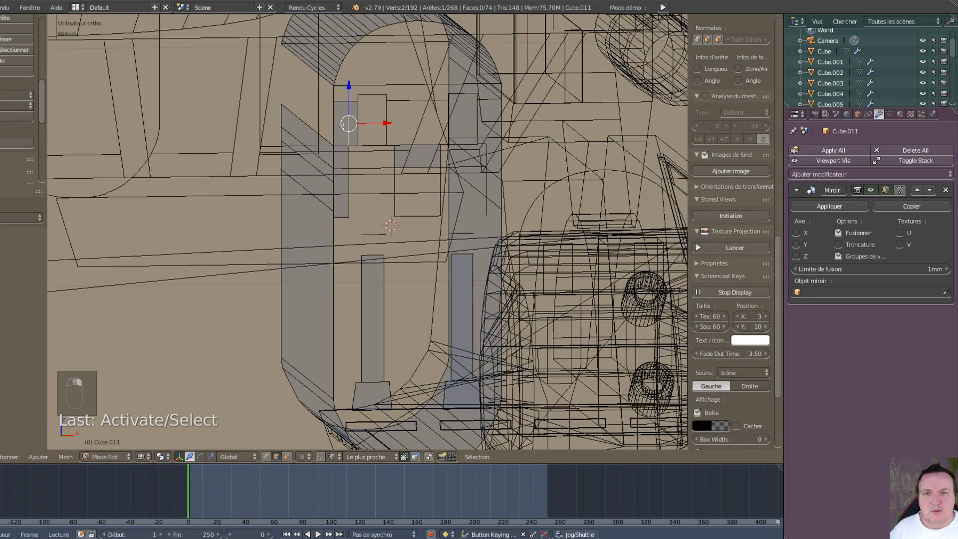
{"action": "key", "text": "x"}
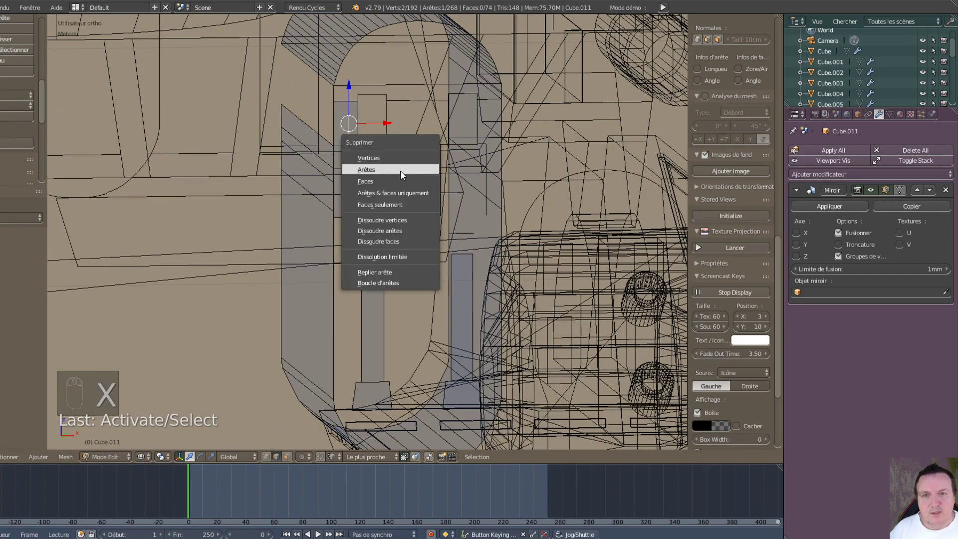
{"action": "left_click", "coordinate": [398, 172]}
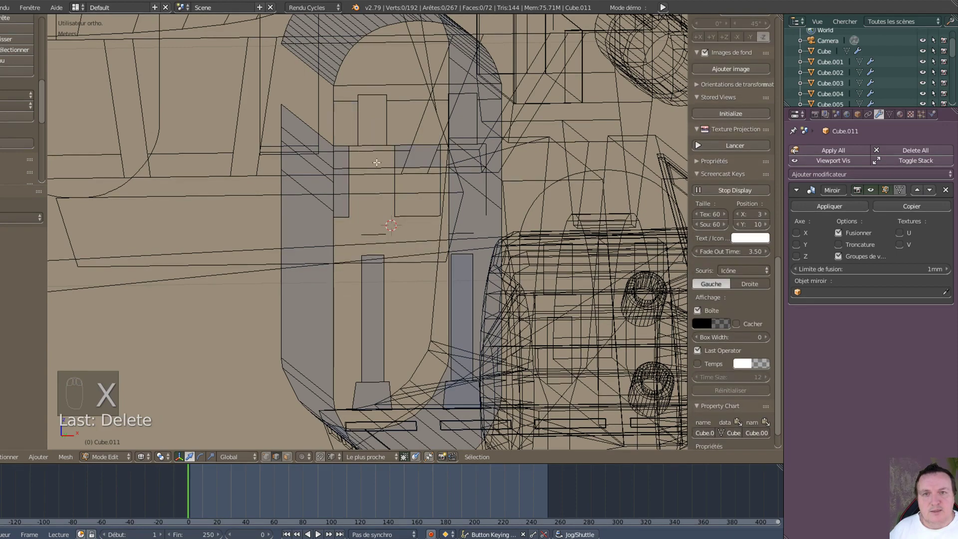
- In front view, delete the leftover vertices on the short horizontal edges between each upper tab and the outer wall
{"action": "middle_click_drag", "start_coordinate": [375, 161], "coordinate": [432, 229]}
{"action": "key", "text": "KP_1"}
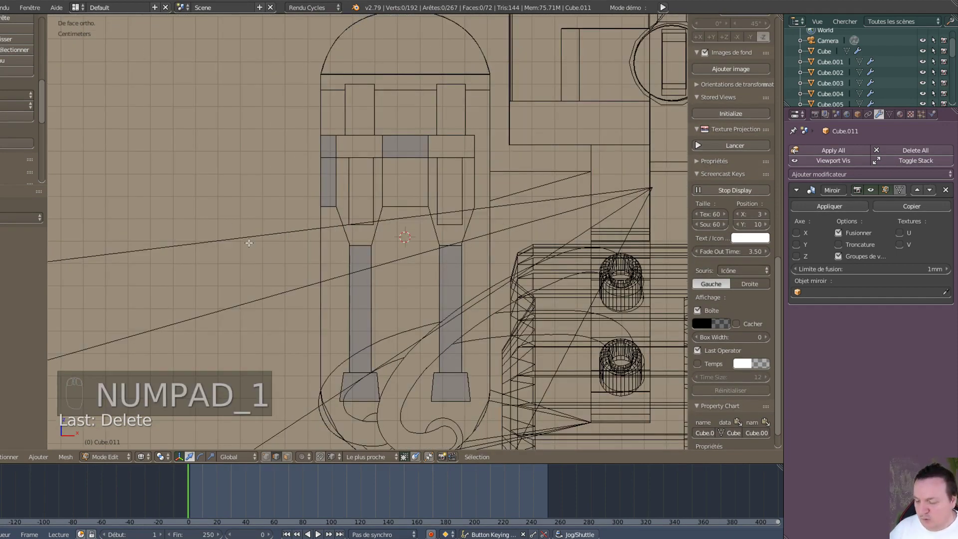
{"action": "key", "text": "ctrl+Tab"}
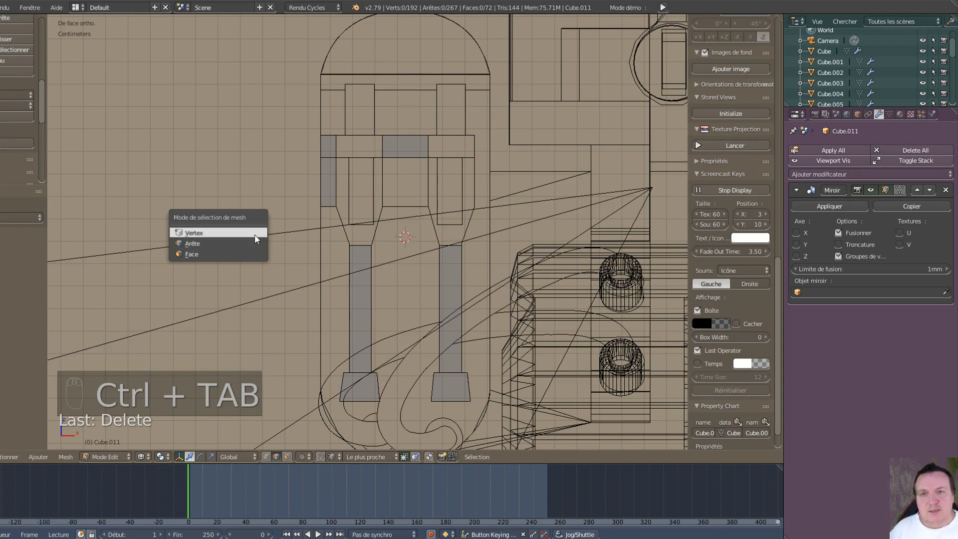
{"action": "left_click", "coordinate": [241, 235]}
{"action": "scroll", "coordinate": [364, 235], "scroll_direction": "up", "scroll_amount": 5}
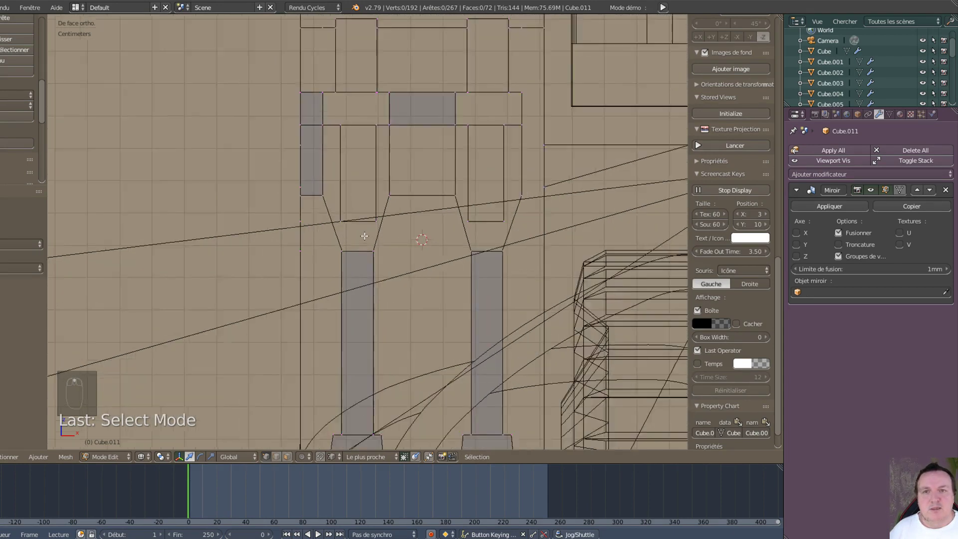
{"action": "middle_click_drag", "start_coordinate": [324, 273], "coordinate": [328, 286], "text": "shift"}
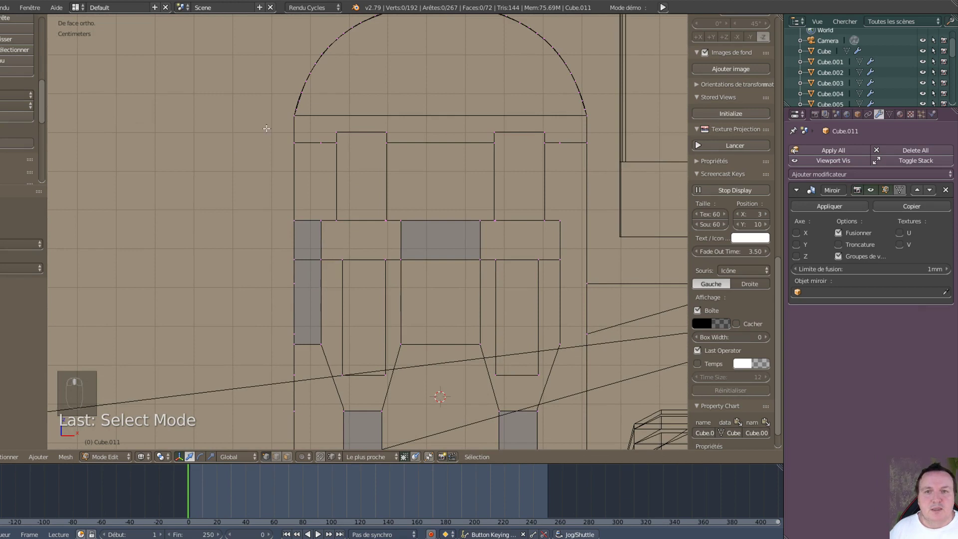
{"action": "right_click", "coordinate": [322, 146]}
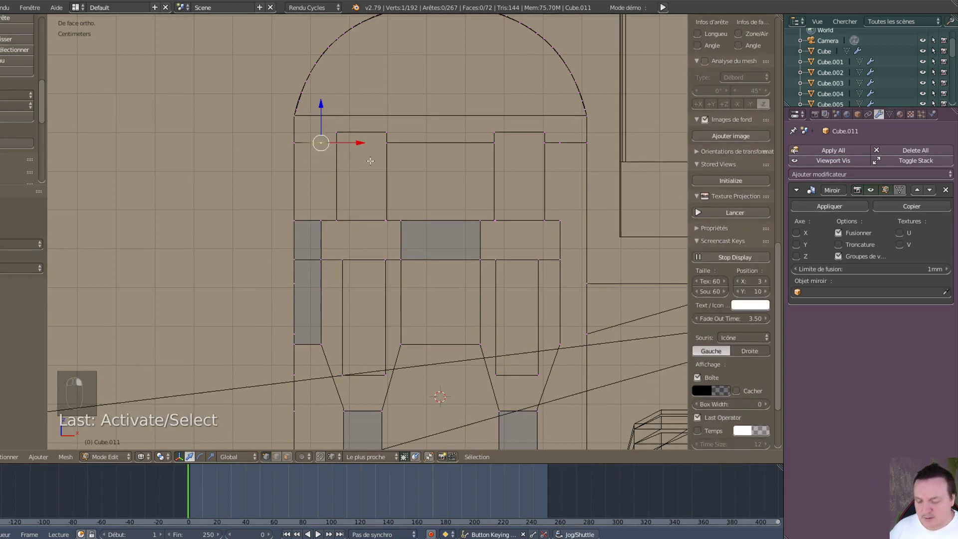
{"action": "key", "text": "x"}
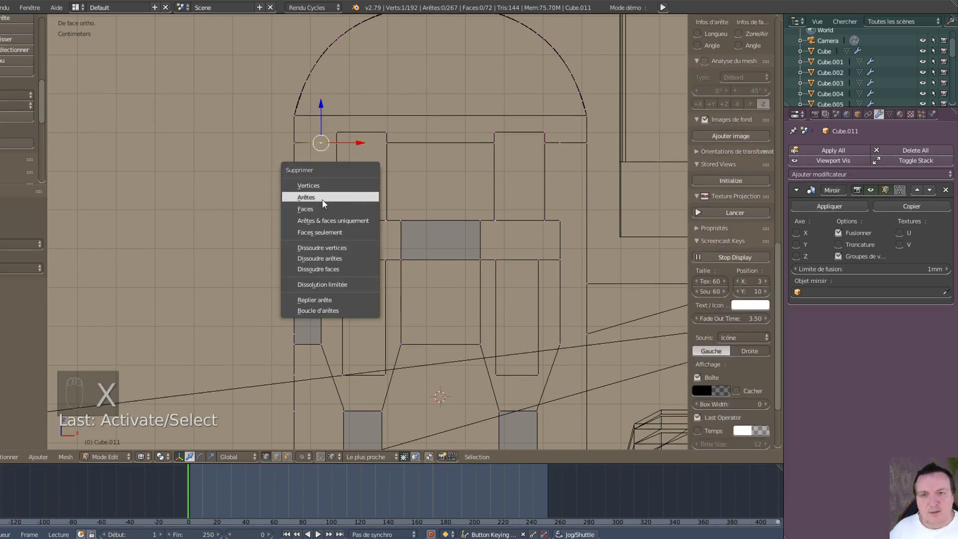
{"action": "left_click", "coordinate": [311, 186]}
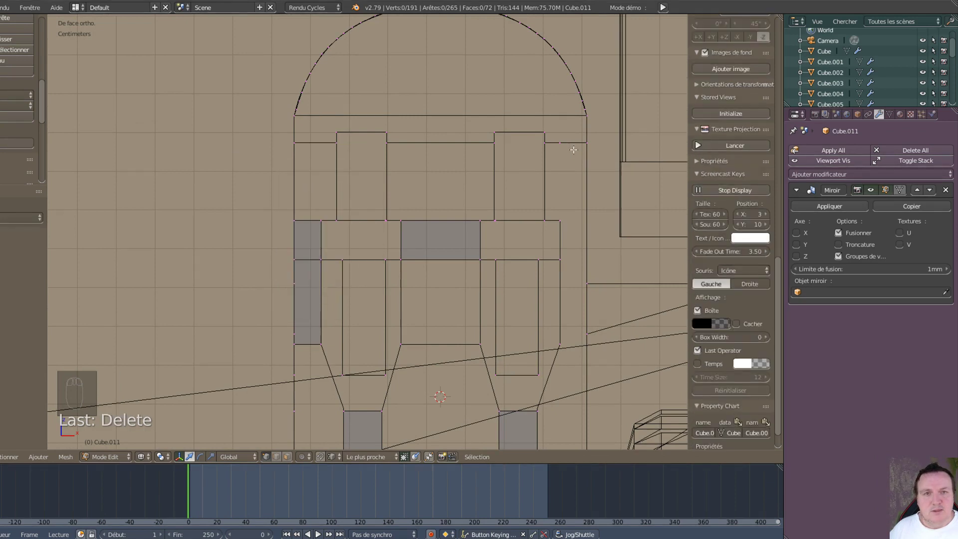
{"action": "right_click", "coordinate": [560, 143]}
{"action": "key", "text": "x"}
{"action": "left_click", "coordinate": [545, 168]}
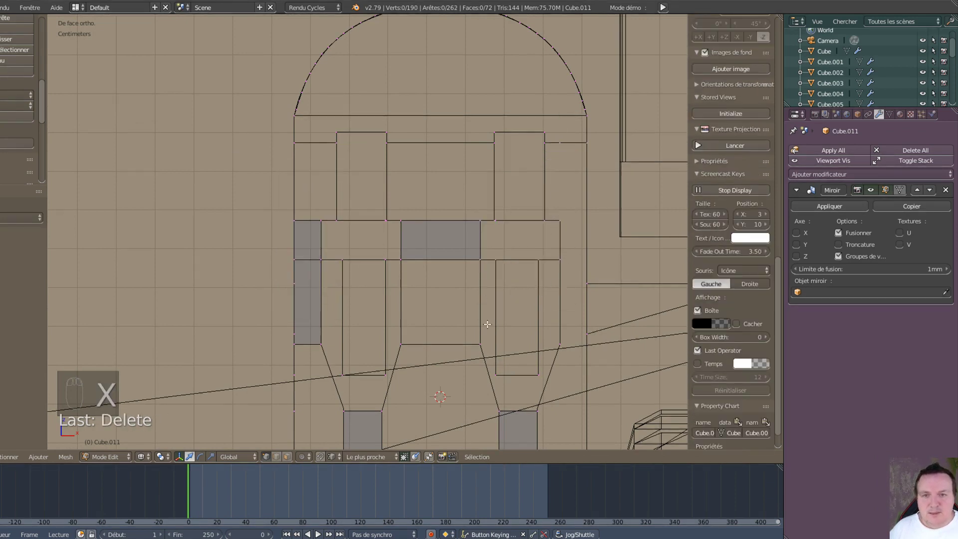
- Fill the narrow strip at the head of the first upper tab with two triangular faces
{"action": "middle_click_drag", "start_coordinate": [488, 322], "coordinate": [436, 238], "text": "shift"}
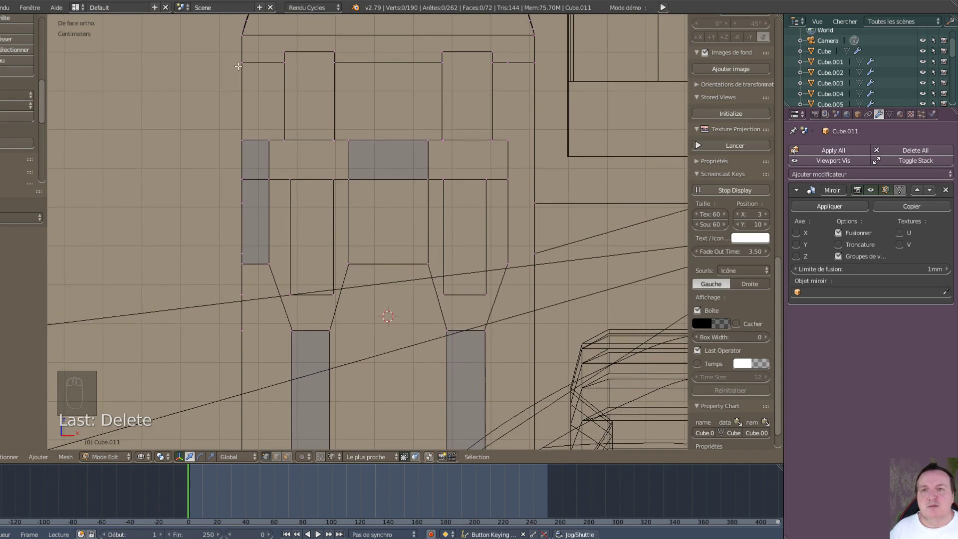
{"action": "left_click", "coordinate": [286, 51]}
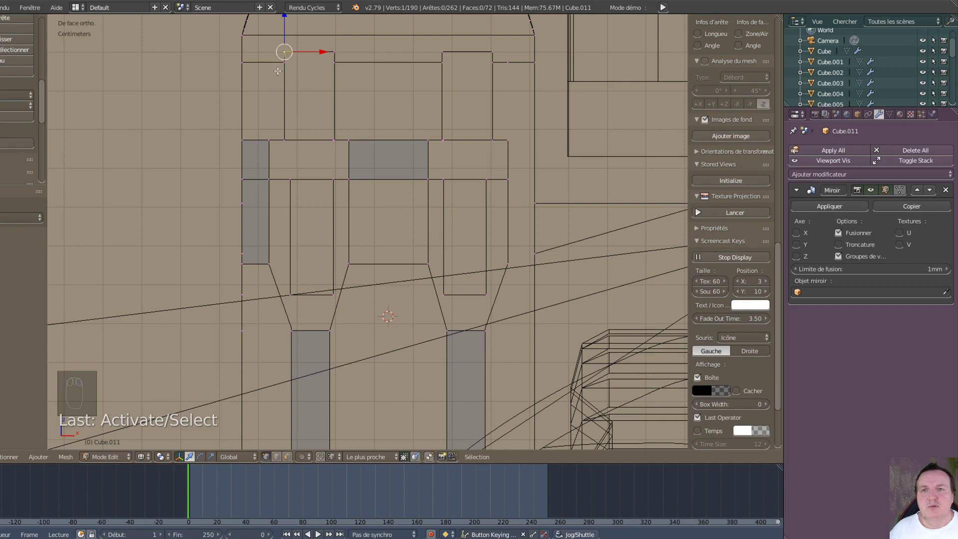
{"action": "left_click_drag", "start_coordinate": [286, 51], "coordinate": [287, 62]}
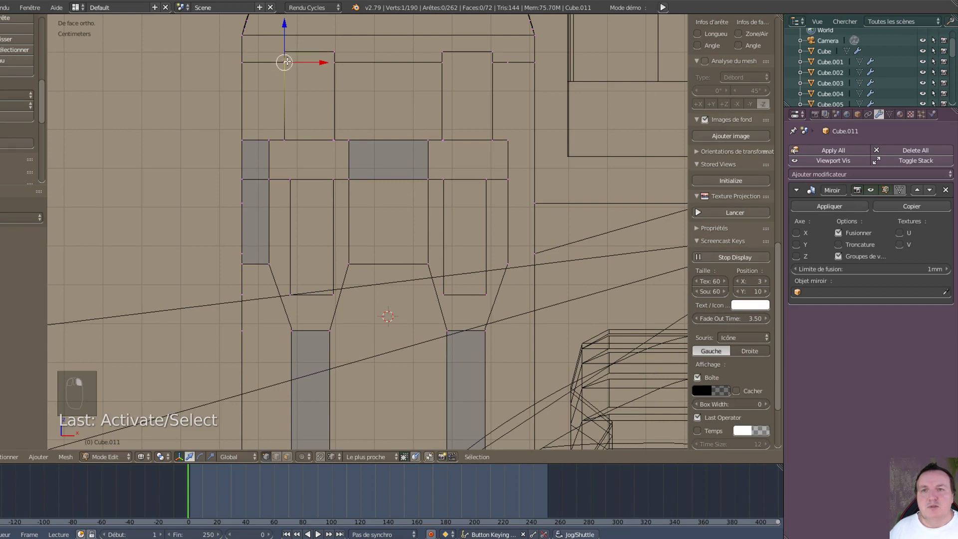
{"action": "right_click", "coordinate": [333, 51], "text": "shift"}
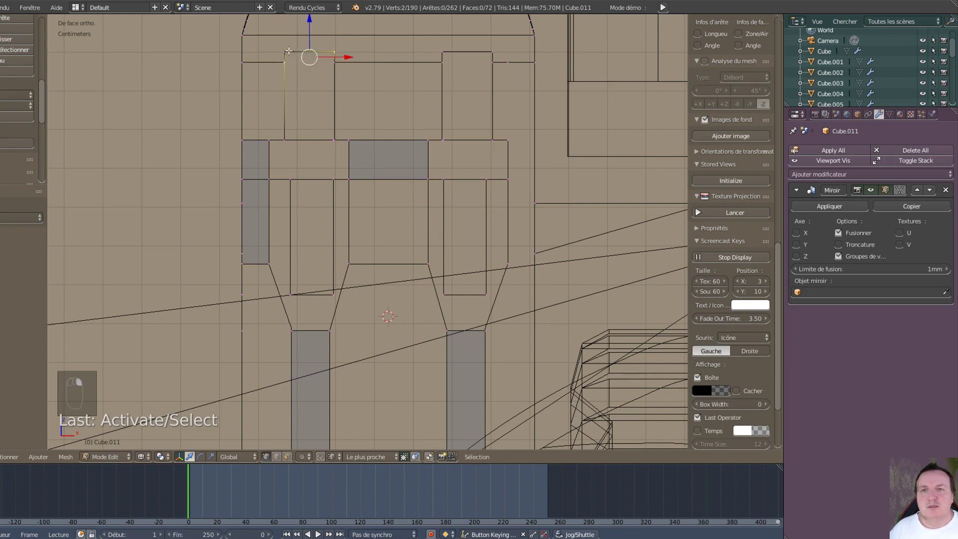
{"action": "right_click", "coordinate": [285, 51], "text": "shift"}
{"action": "key", "text": "f"}
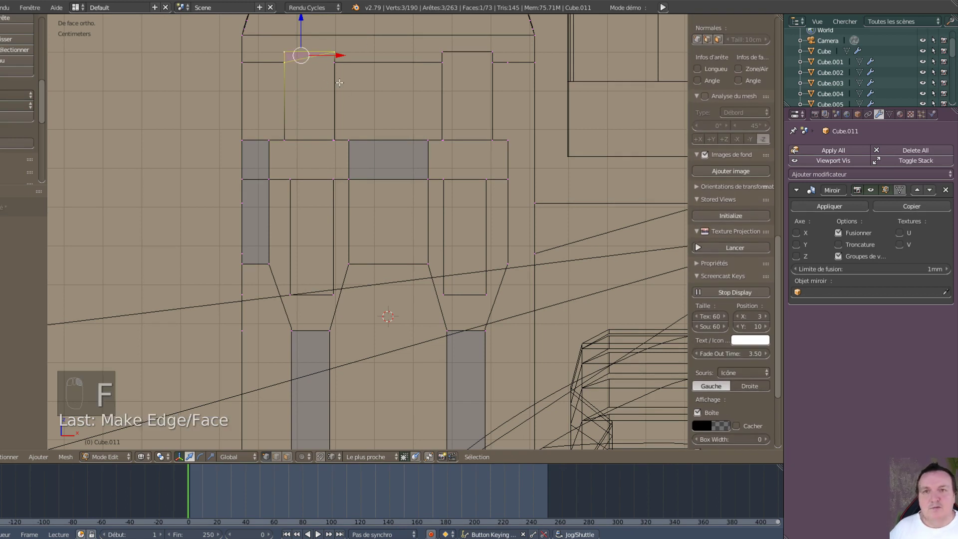
{"action": "right_click", "coordinate": [335, 62]}
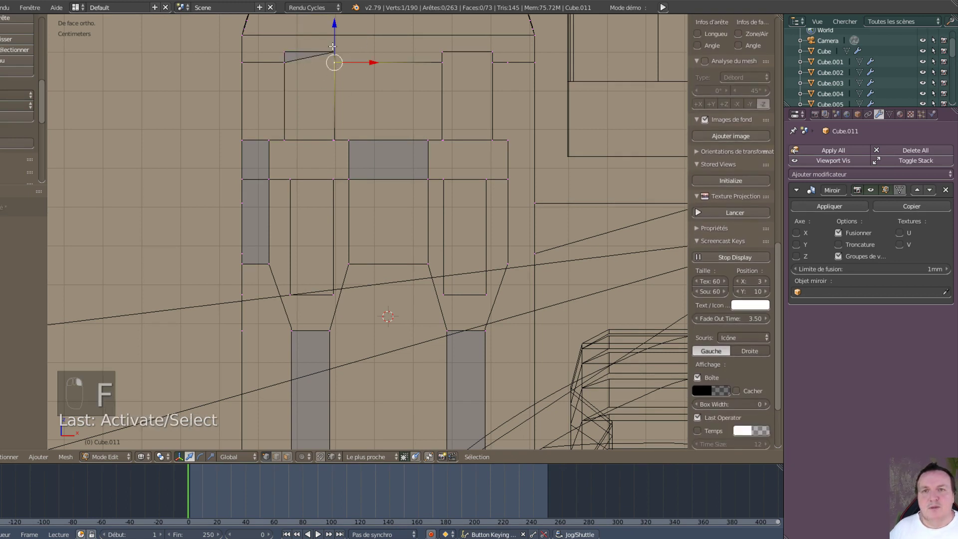
{"action": "right_click", "coordinate": [280, 48], "text": "shift"}
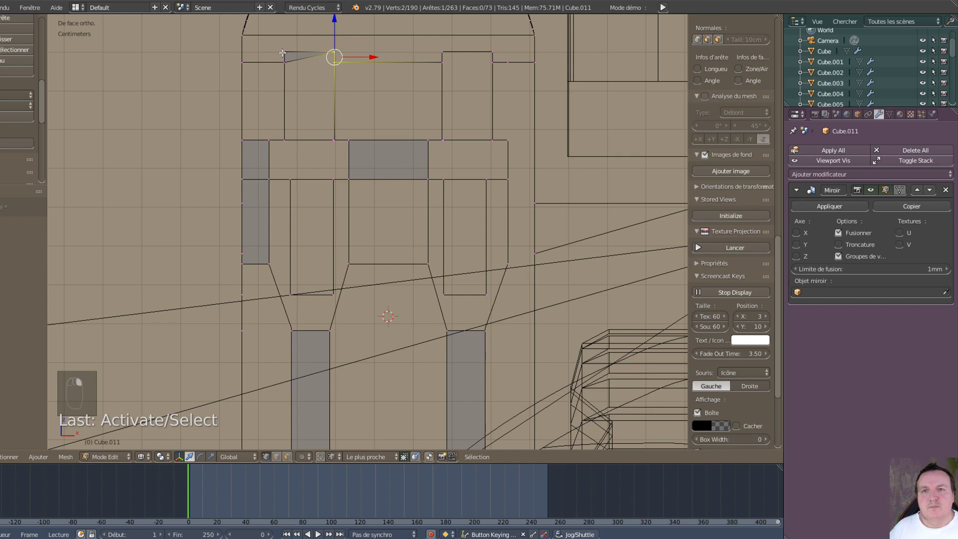
{"action": "right_click", "coordinate": [283, 61], "text": "shift"}
{"action": "key", "text": "f"}
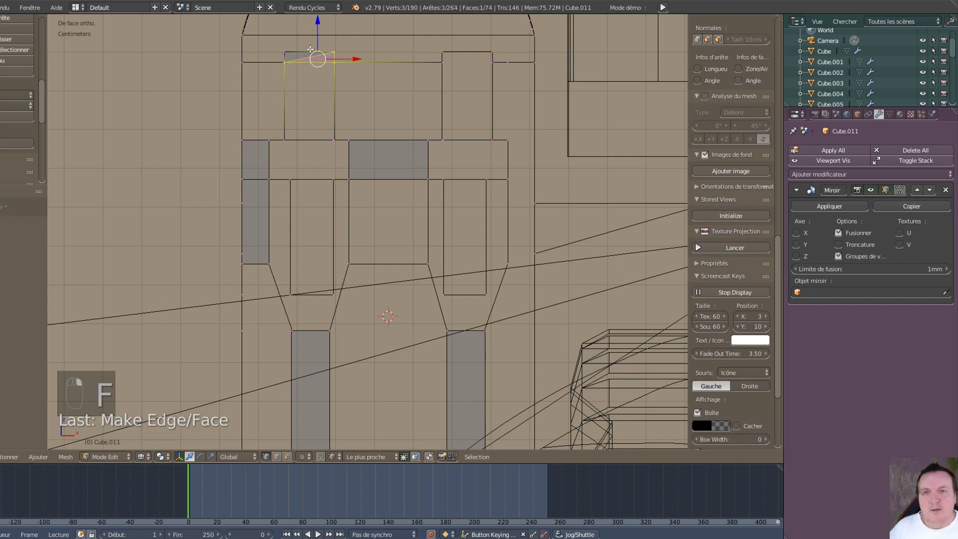
- Create a four-sided face between the side of the first upper tab, the outer wall's upper vertex and the corner of the shaded block below
{"action": "right_click", "coordinate": [239, 58], "text": "shift"}
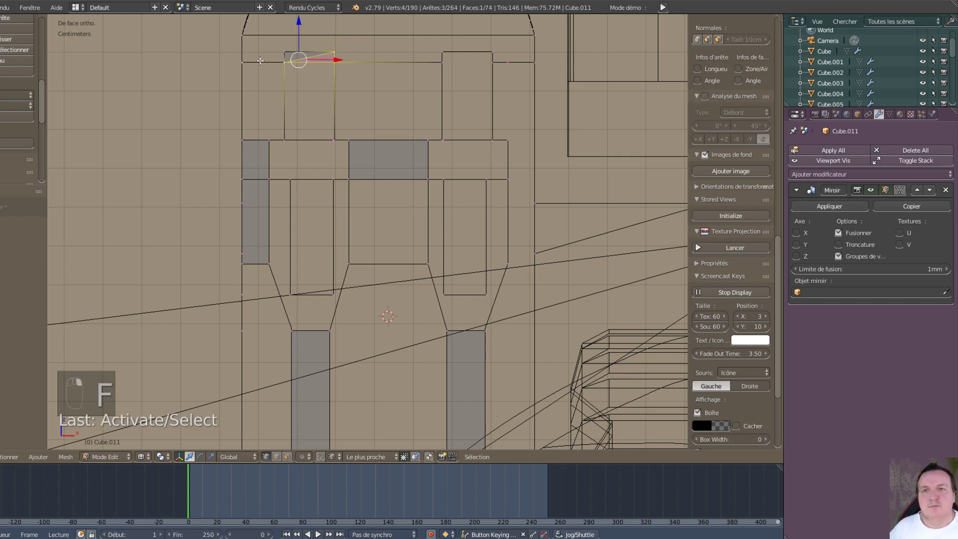
{"action": "right_click", "coordinate": [278, 56], "text": "shift"}
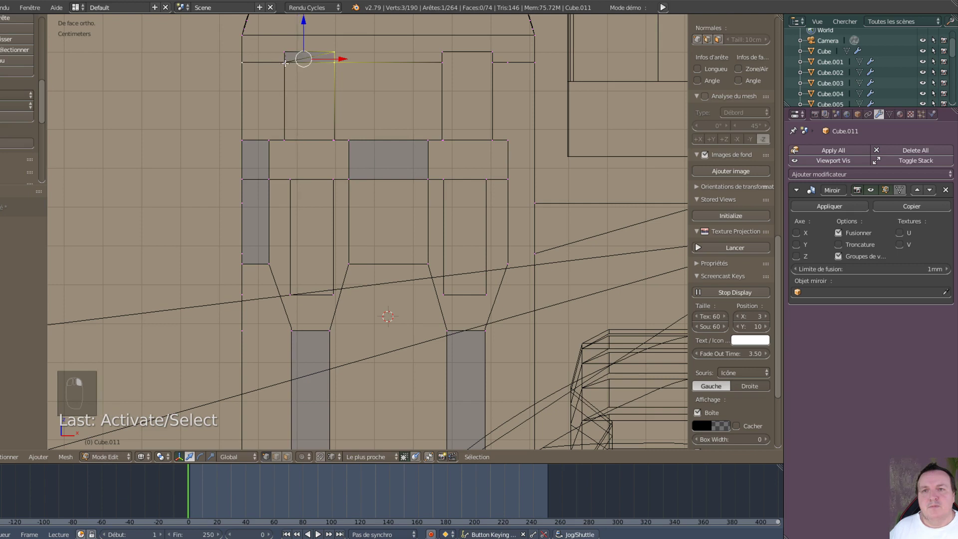
{"action": "right_click", "coordinate": [284, 63]}
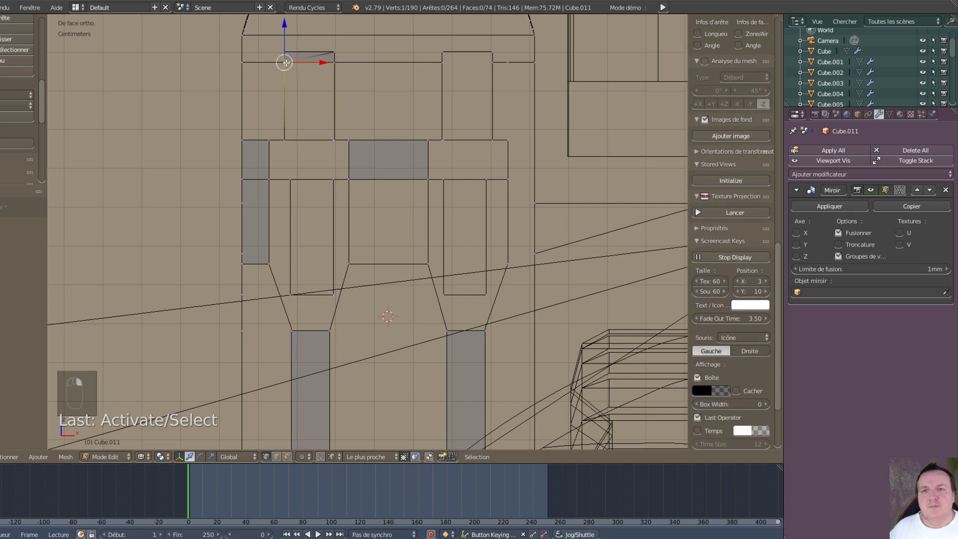
{"action": "right_click", "coordinate": [284, 140], "text": "shift"}
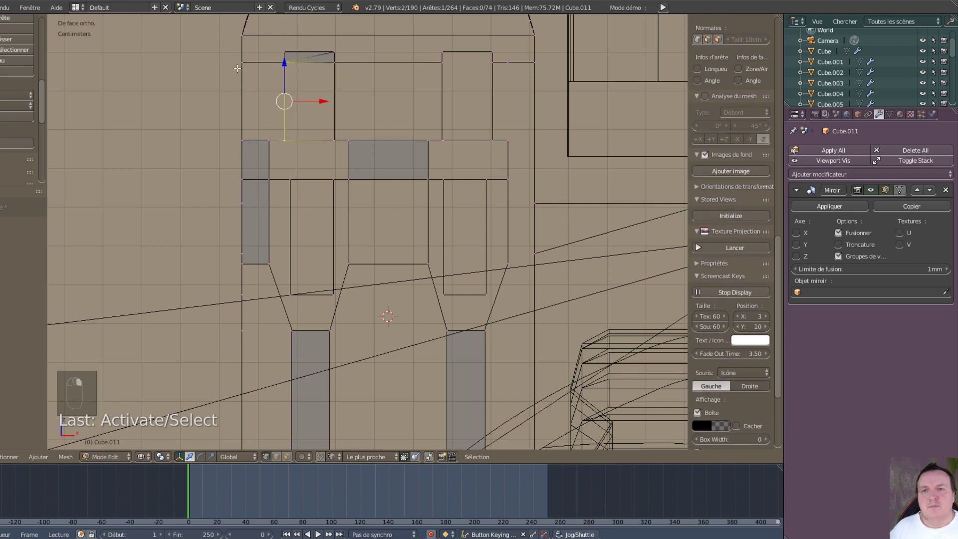
{"action": "right_click", "coordinate": [243, 63], "text": "shift"}
{"action": "right_click", "coordinate": [270, 138], "text": "shift"}
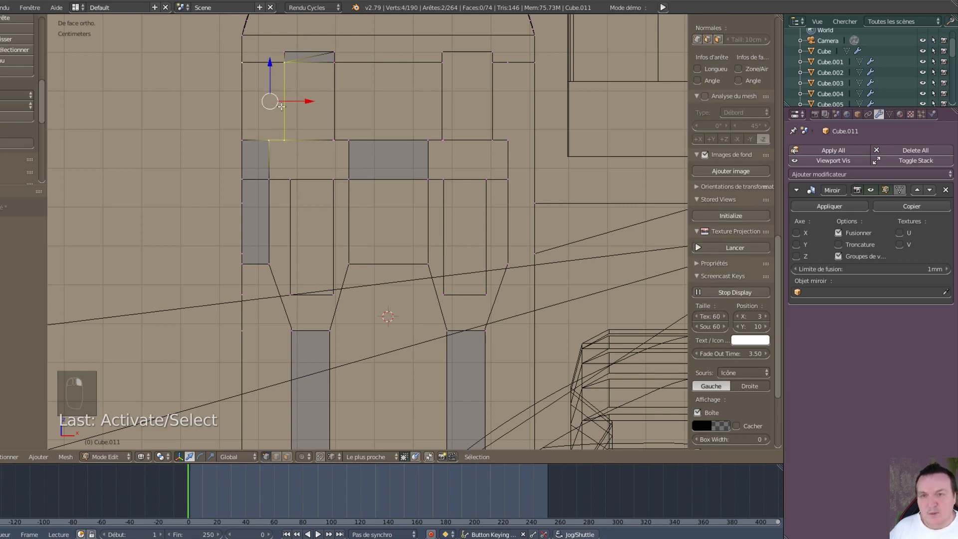
{"action": "key", "text": "f"}
- Fill the triangular gap between the outer wall, the block's upper edge and the slanted face beside the first upper tab
{"action": "right_click", "coordinate": [269, 137]}
{"action": "right_click", "coordinate": [243, 142], "text": "shift"}
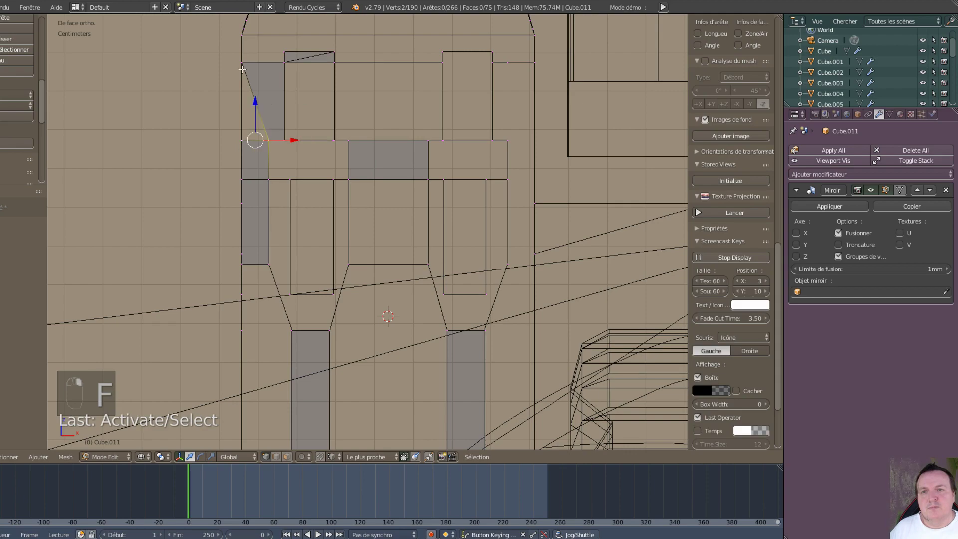
{"action": "right_click", "coordinate": [242, 63], "text": "shift"}
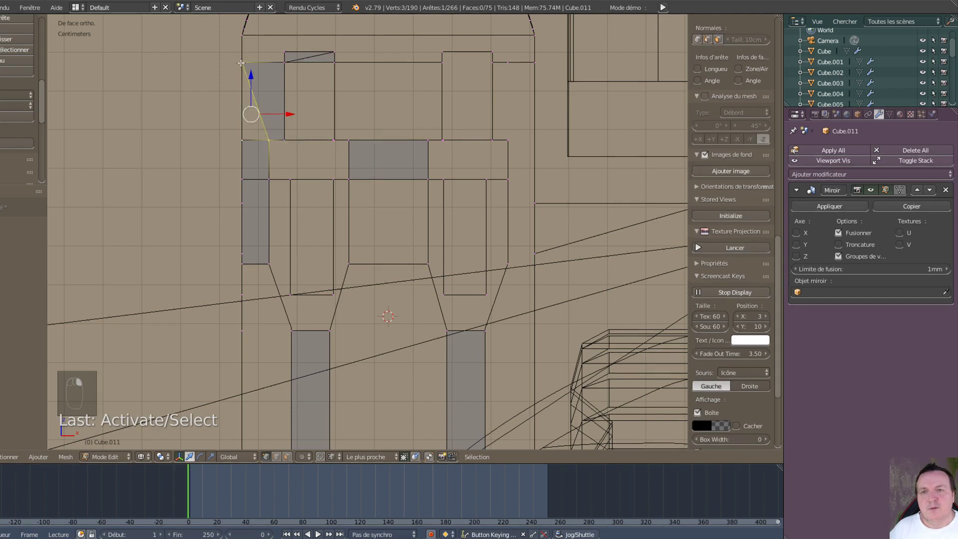
{"action": "key", "text": "f"}
{"action": "mouse_move", "coordinate": [248, 173]}
{"action": "middle_mouse_down"}
{"action": "mouse_move", "coordinate": [285, 185]}
{"action": "mouse_move", "coordinate": [254, 180]}
{"action": "middle_mouse_up"}
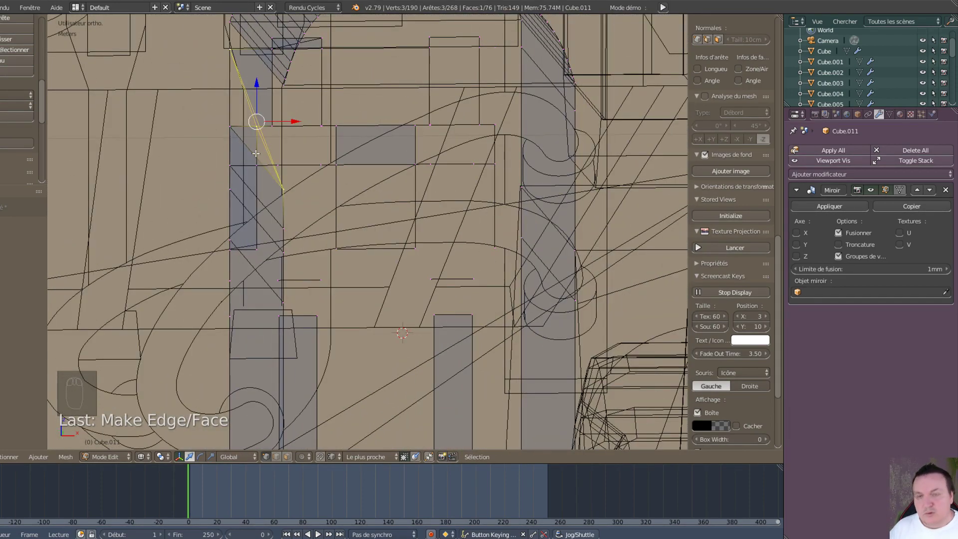
{"action": "key", "text": "ctrl+z"}
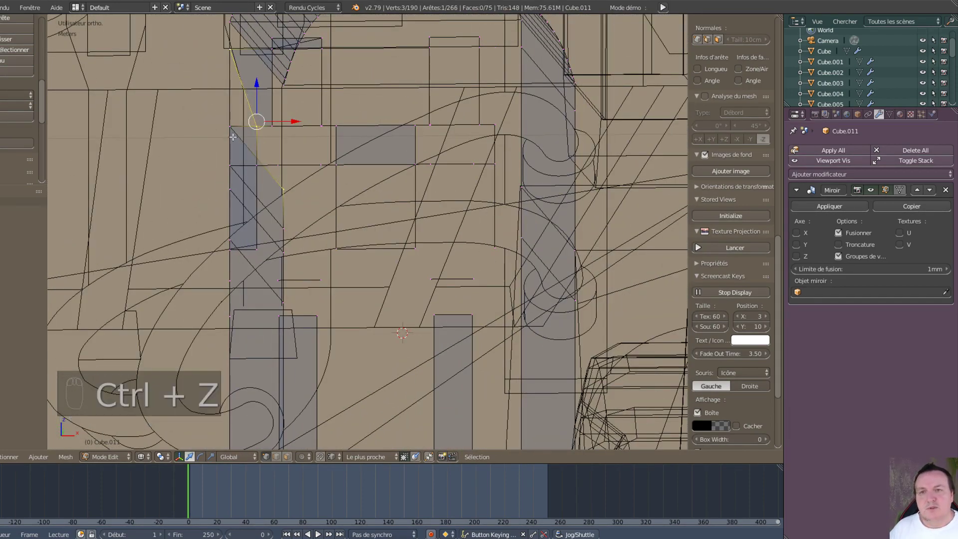
{"action": "right_click", "coordinate": [233, 136], "text": "shift"}
{"action": "right_click", "coordinate": [278, 185], "text": "shift"}
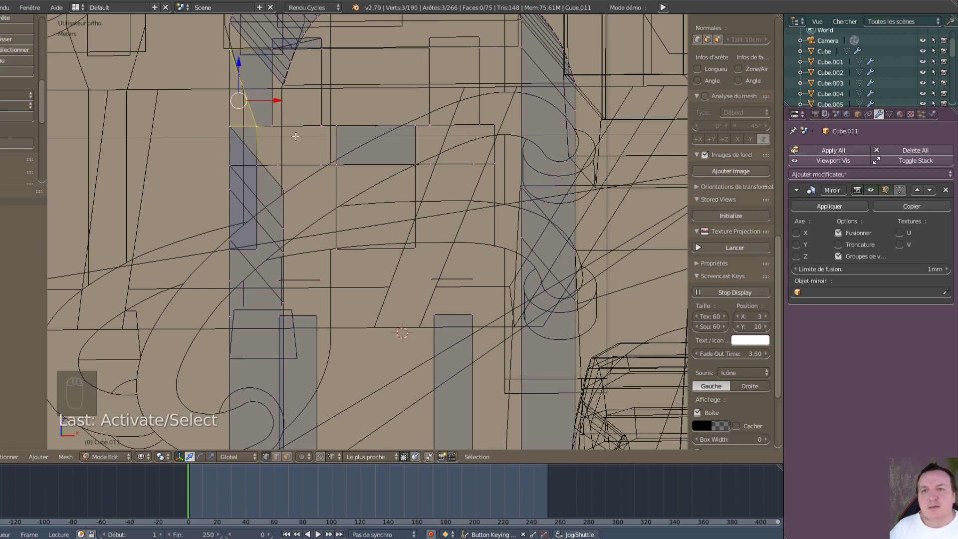
{"action": "key", "text": "f"}
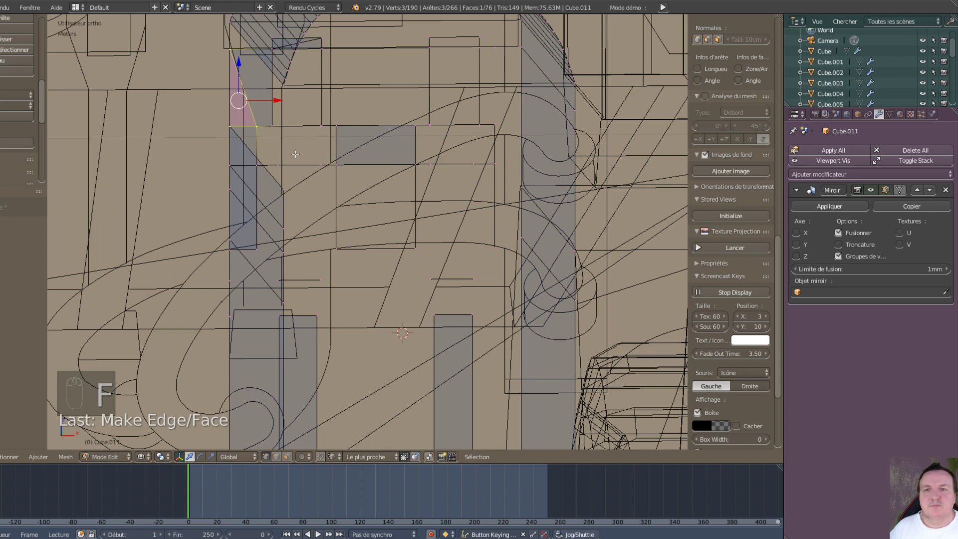
- Fill the main rectangle of the first upper tab, beneath its narrow head strip, with a four-sided face
{"action": "right_click", "coordinate": [273, 128]}
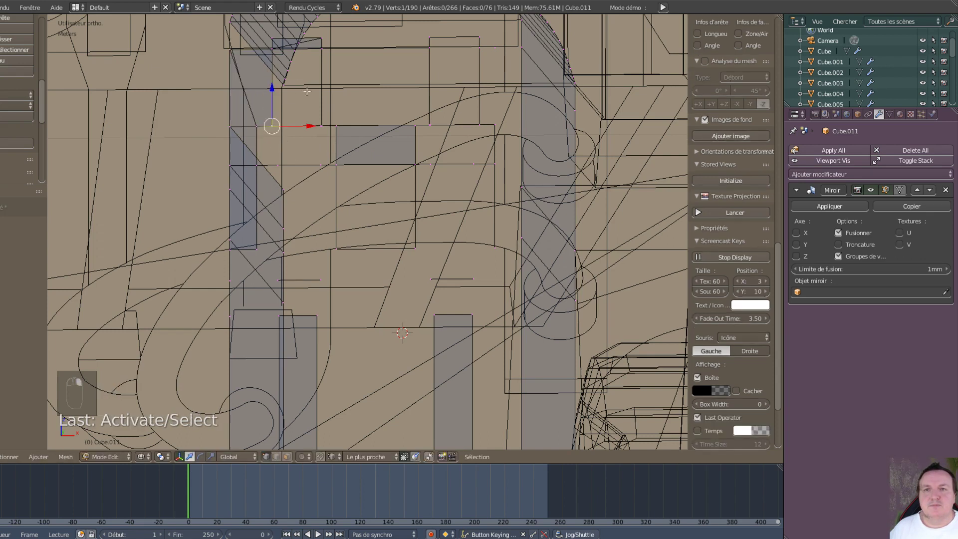
{"action": "right_click", "coordinate": [322, 128], "text": "shift"}
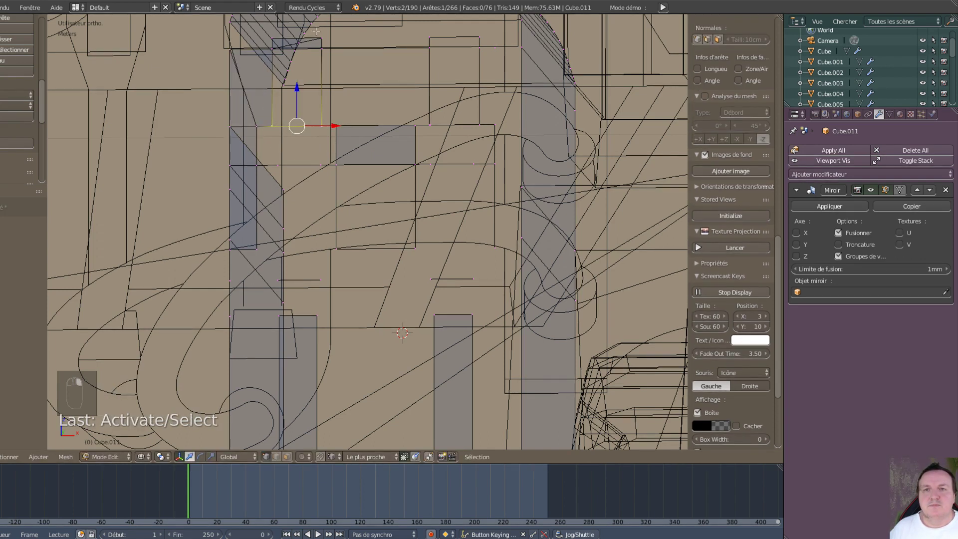
{"action": "right_click", "coordinate": [324, 52], "text": "shift"}
{"action": "right_click", "coordinate": [273, 50], "text": "shift"}
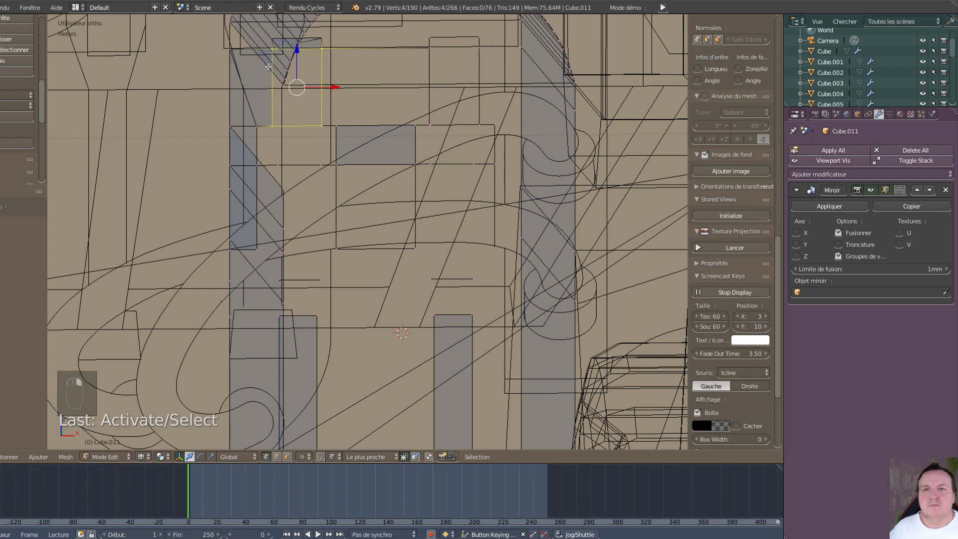
{"action": "key", "text": "f"}
{"action": "scroll", "coordinate": [338, 56], "scroll_direction": "down", "scroll_amount": 1}
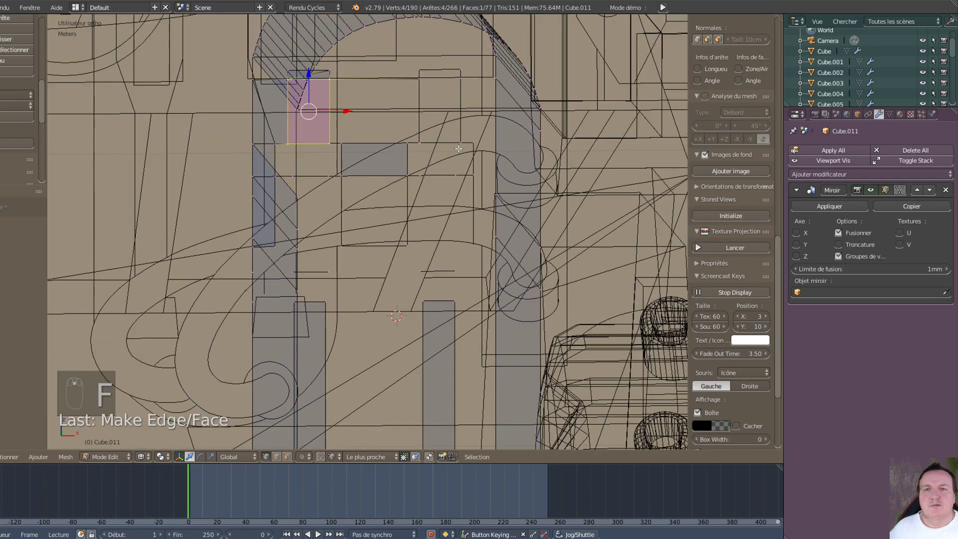
{"action": "mouse_move", "coordinate": [459, 149]}
{"action": "middle_mouse_down"}
{"action": "mouse_move", "coordinate": [444, 157]}
{"action": "mouse_move", "coordinate": [453, 141]}
{"action": "middle_mouse_up"}
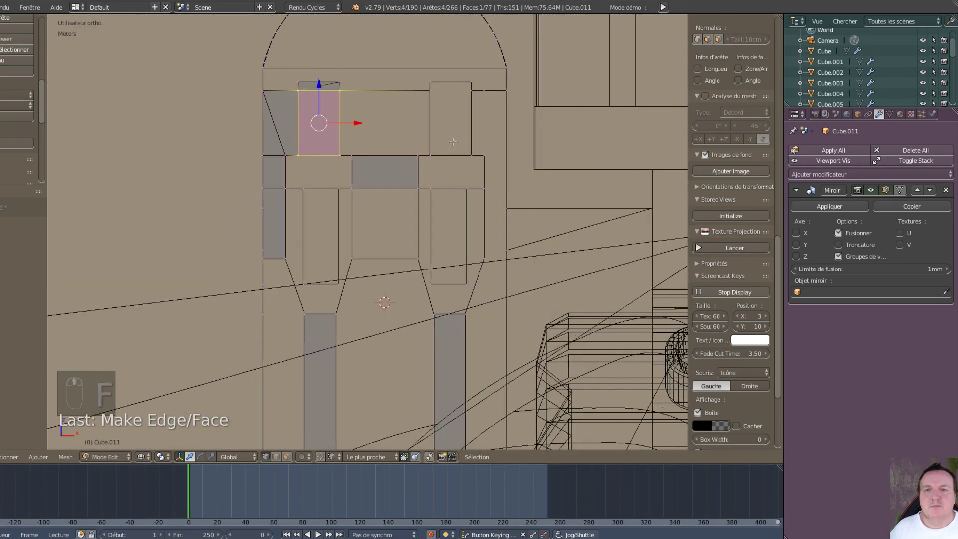
- Delete the two leftover vertices on the short horizontal edges between each upper tab and the central shaded block
{"action": "scroll", "coordinate": [421, 160], "scroll_direction": "up", "scroll_amount": 2}
{"action": "right_click", "coordinate": [344, 172], "text": "shift"}
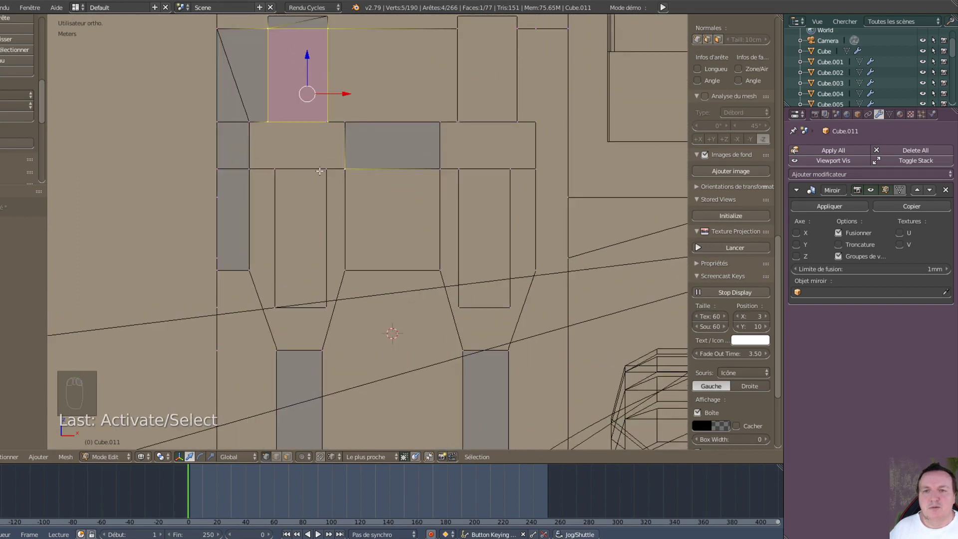
{"action": "right_click", "coordinate": [326, 170], "text": "shift"}
{"action": "right_click", "coordinate": [346, 128], "text": "shift"}
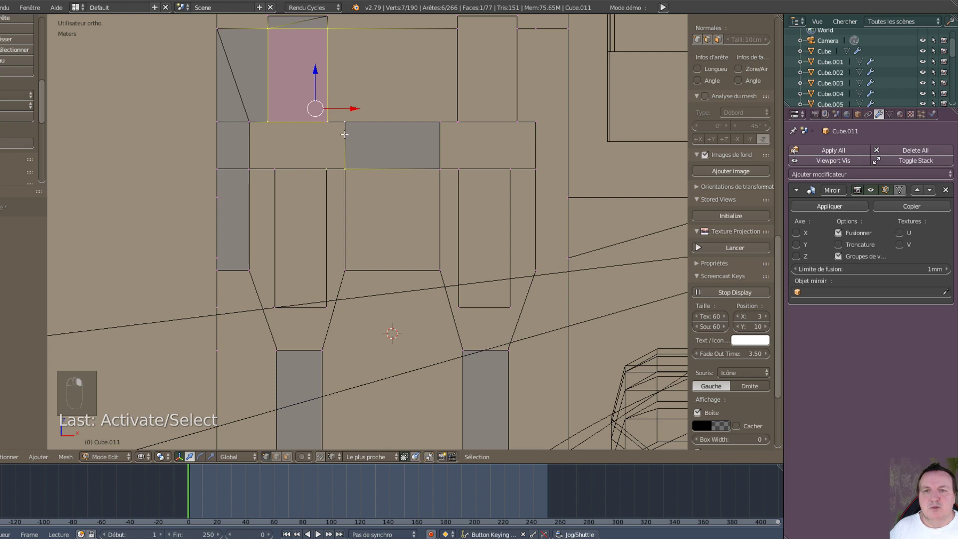
{"action": "scroll", "coordinate": [341, 133], "scroll_direction": "up", "scroll_amount": 3}
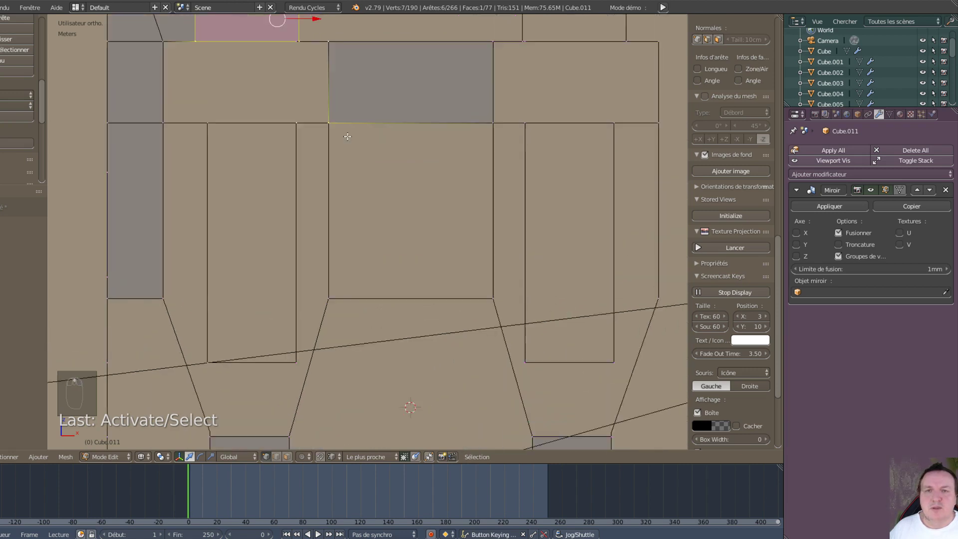
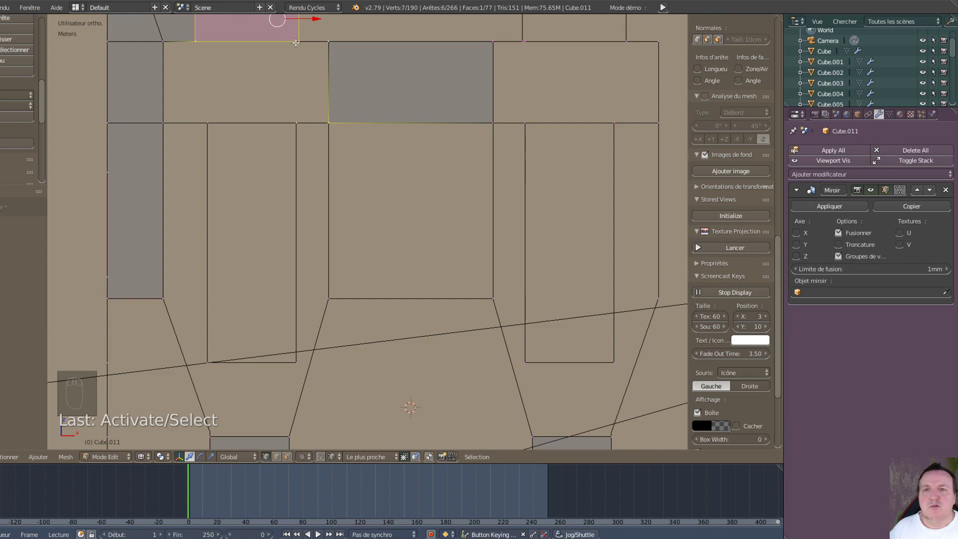
{"action": "right_click", "coordinate": [296, 42]}
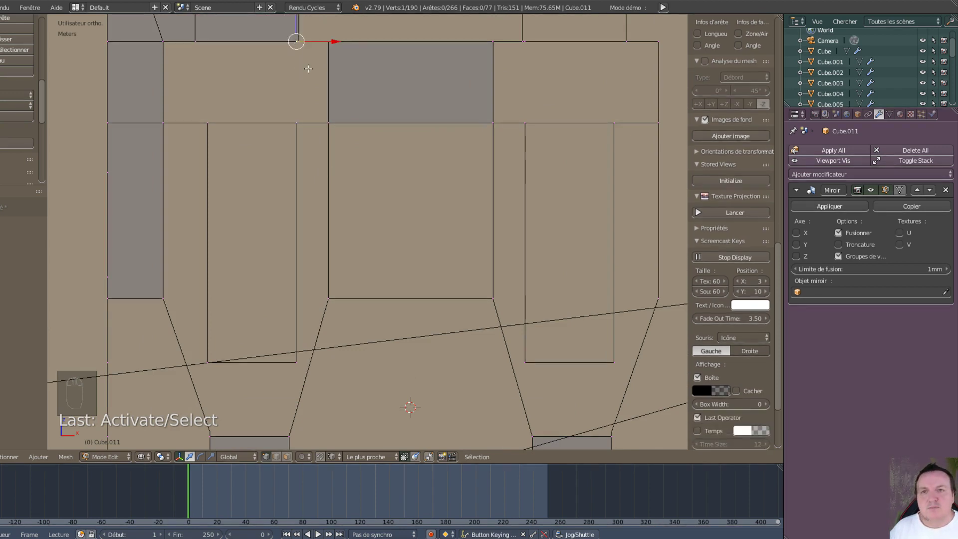
{"action": "right_click", "coordinate": [523, 42], "text": "shift"}
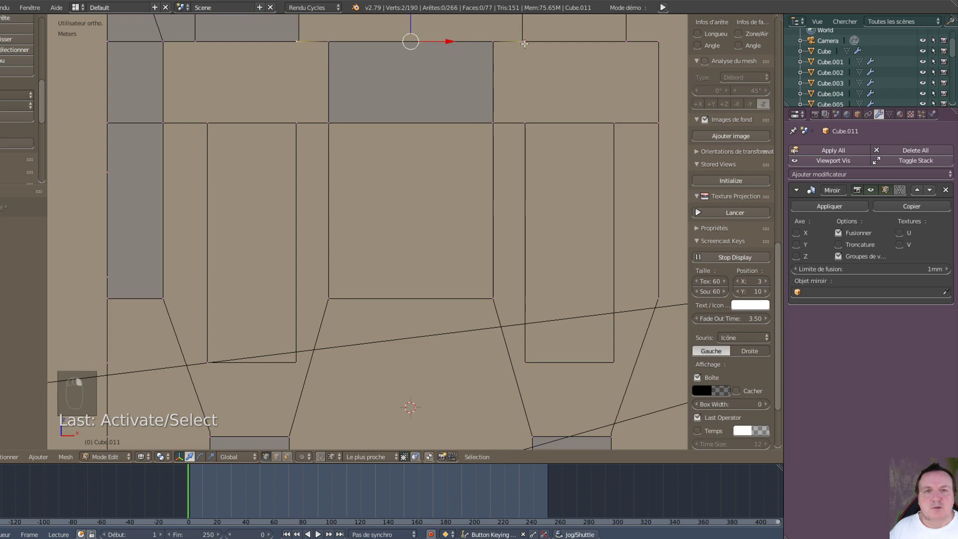
{"action": "key", "text": "x"}
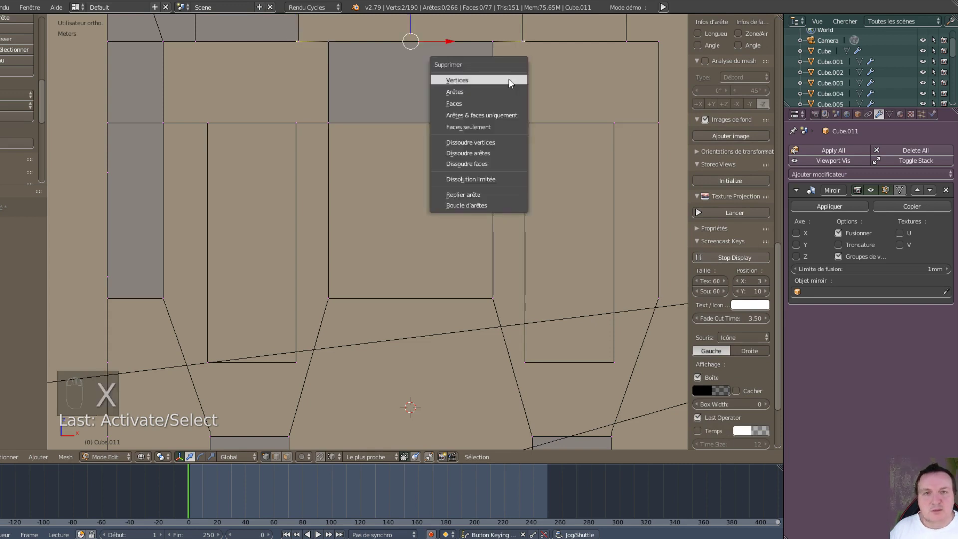
{"action": "left_click", "coordinate": [492, 80]}
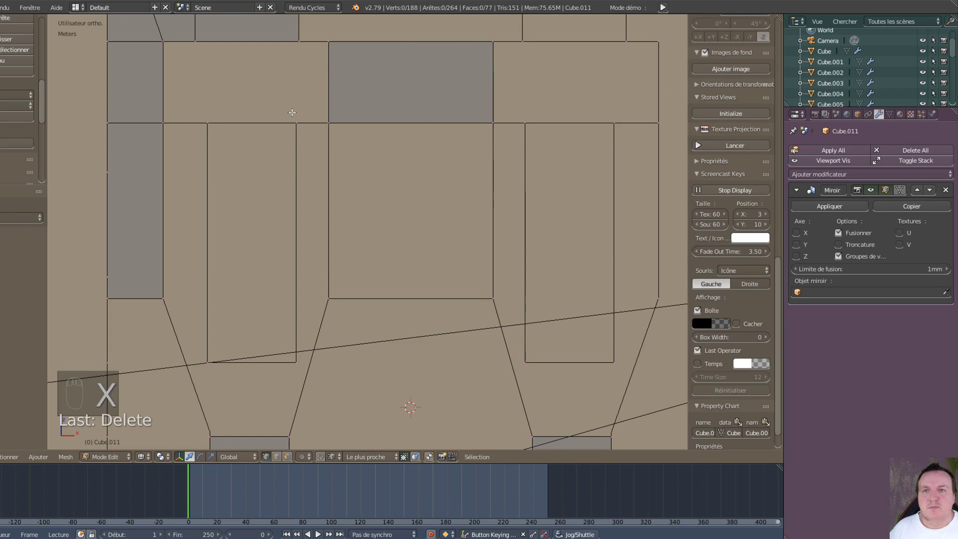
- Fill the main rectangle of the second upper tab with a four-sided face
{"action": "scroll", "coordinate": [197, 36], "scroll_direction": "down", "scroll_amount": 1}
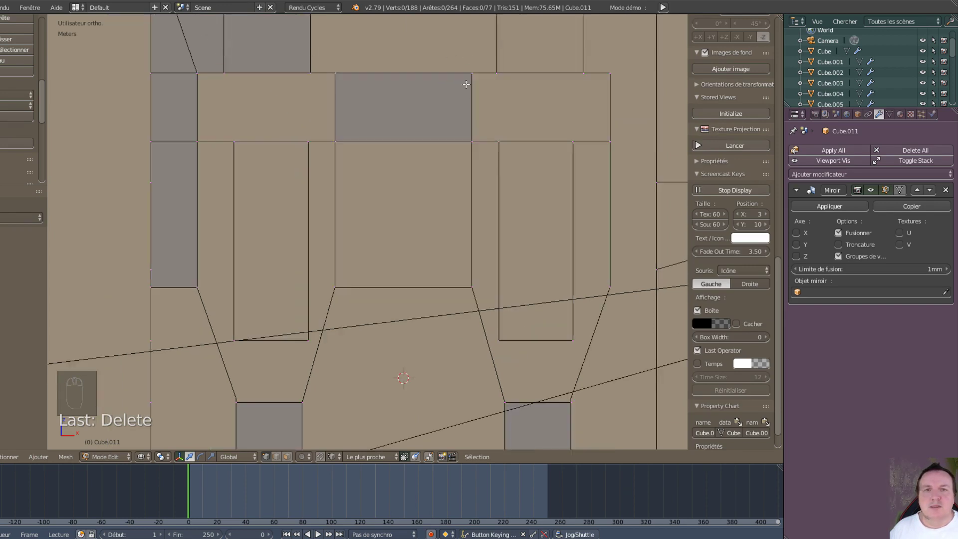
{"action": "right_click", "coordinate": [498, 70]}
{"action": "scroll", "coordinate": [499, 70], "scroll_direction": "down", "scroll_amount": 3}
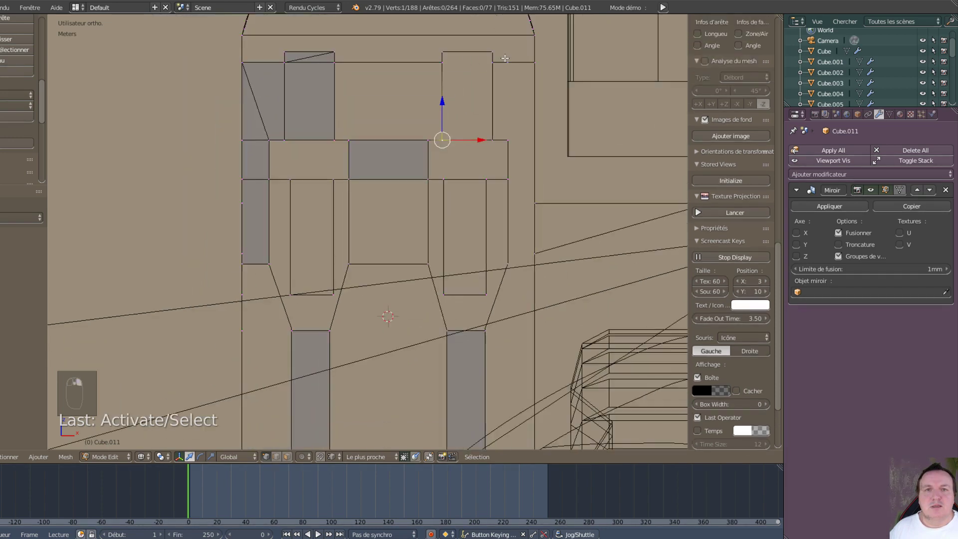
{"action": "right_click", "coordinate": [444, 65]}
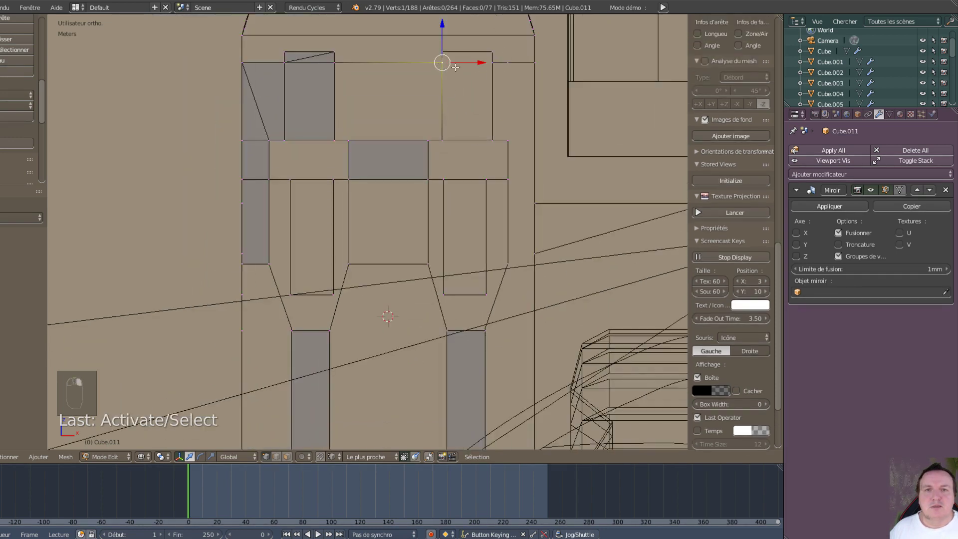
{"action": "right_click_drag", "start_coordinate": [489, 63], "coordinate": [496, 109], "text": "shift"}
{"action": "right_click", "coordinate": [493, 137], "text": "shift"}
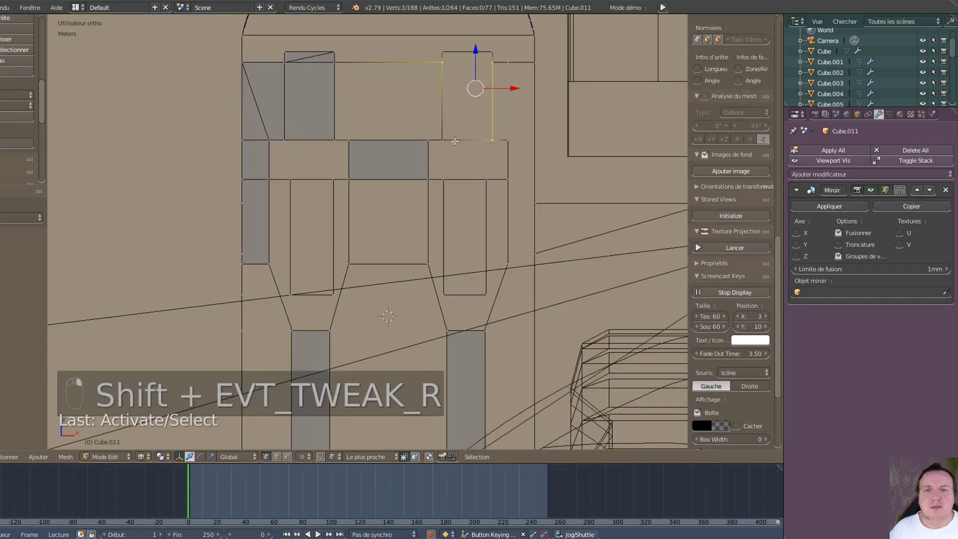
{"action": "right_click", "coordinate": [441, 140], "text": "shift"}
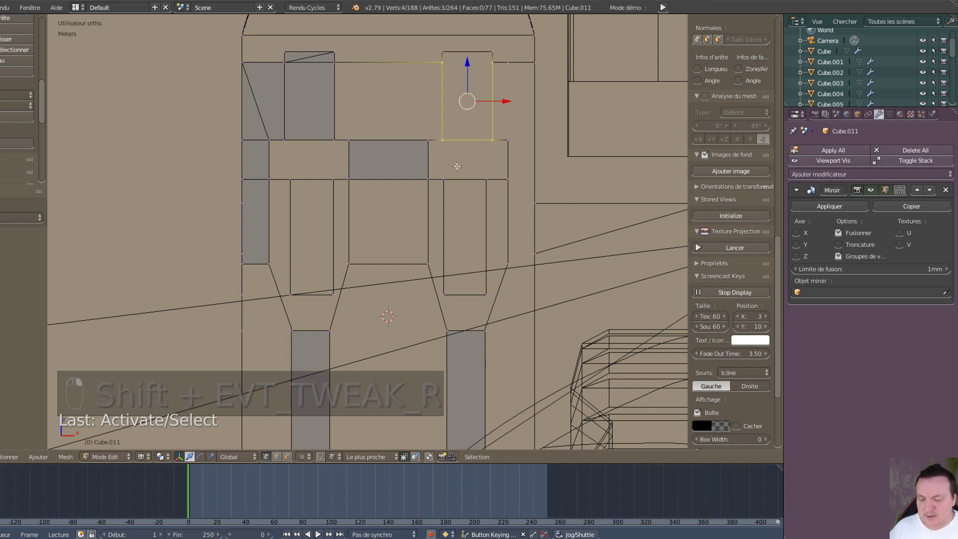
{"action": "key", "text": "f"}
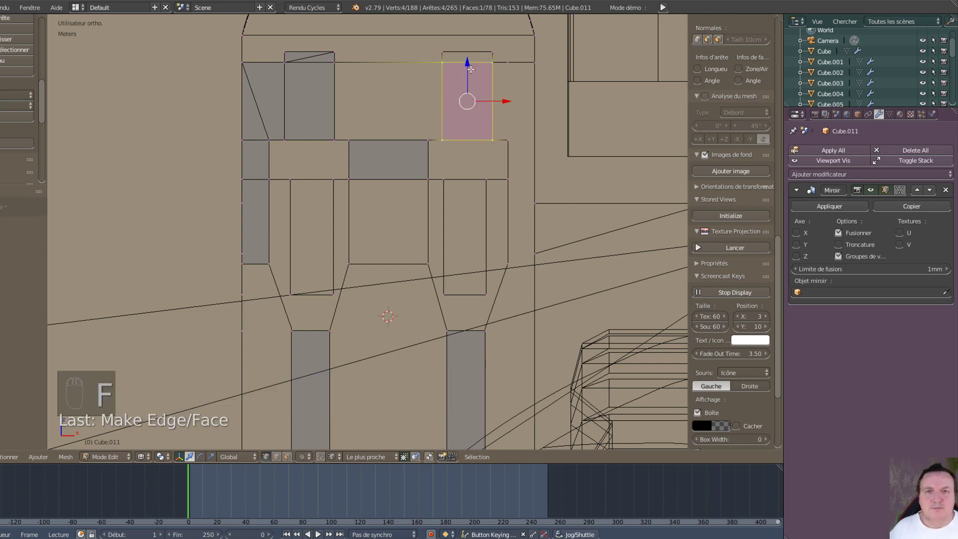
- Fill the narrow strip at the head of the second upper tab with a four-sided face
{"action": "right_click", "coordinate": [442, 50]}
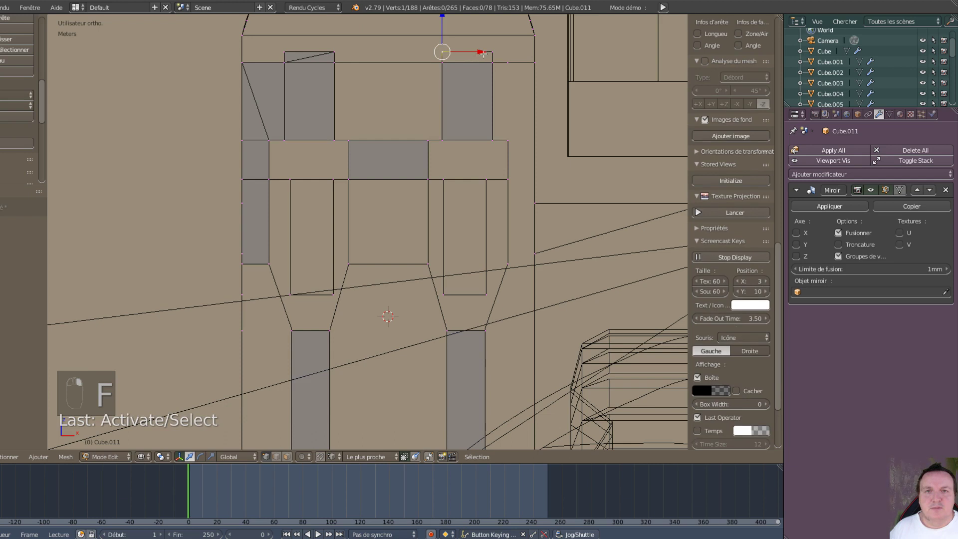
{"action": "right_click", "coordinate": [492, 52], "text": "shift"}
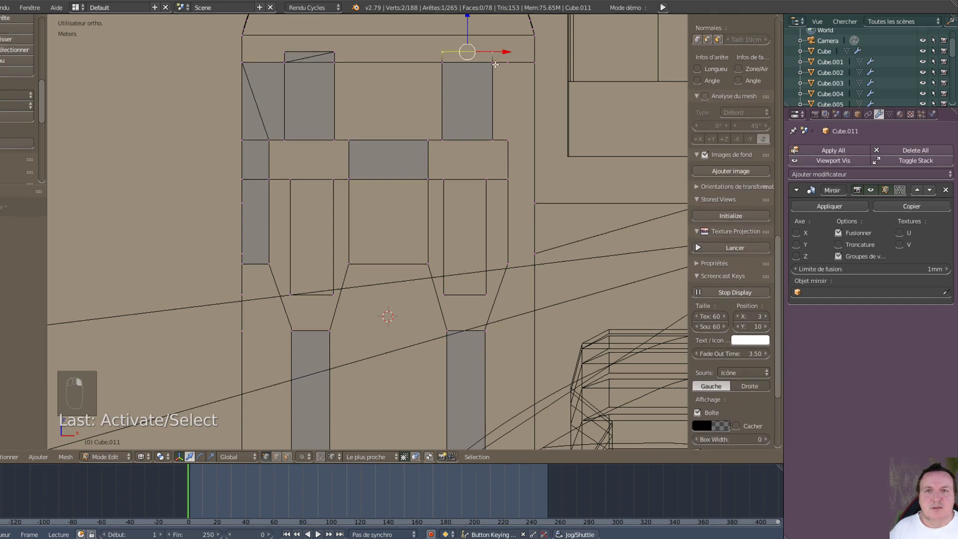
{"action": "right_click", "coordinate": [493, 64], "text": "shift"}
{"action": "right_click", "coordinate": [441, 65], "text": "shift"}
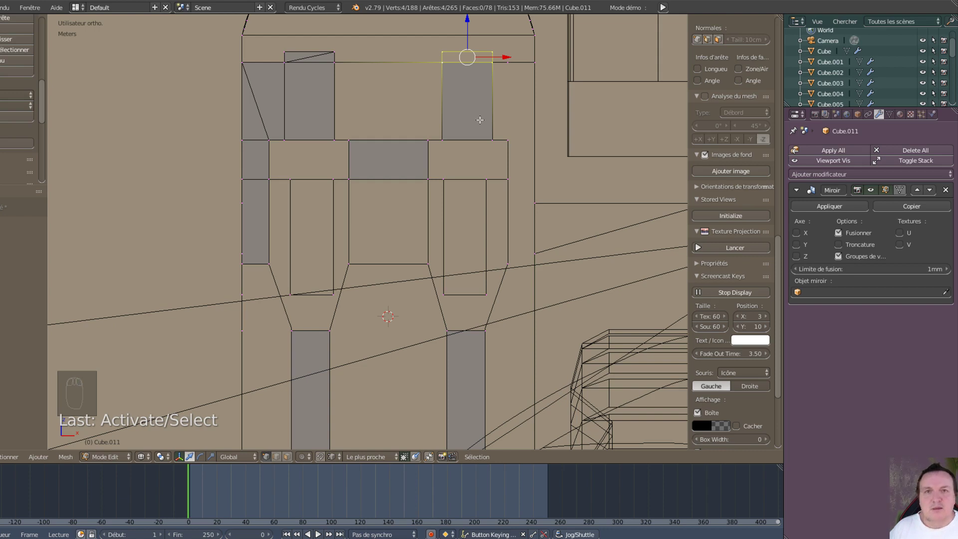
{"action": "key", "text": "f"}
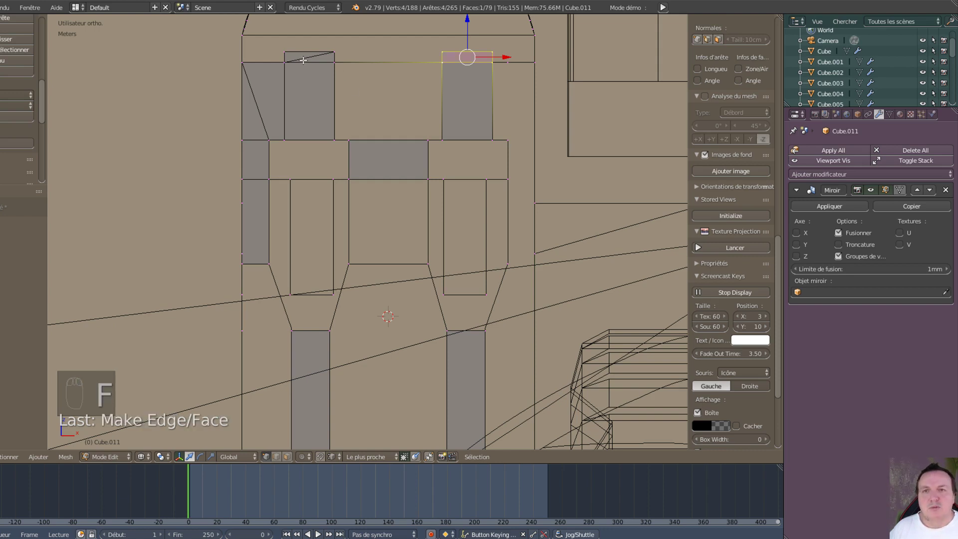
- Using edge selection, dissolve the topmost edge at the head of the first upper tab
{"action": "key", "text": "ctrl+Tab"}
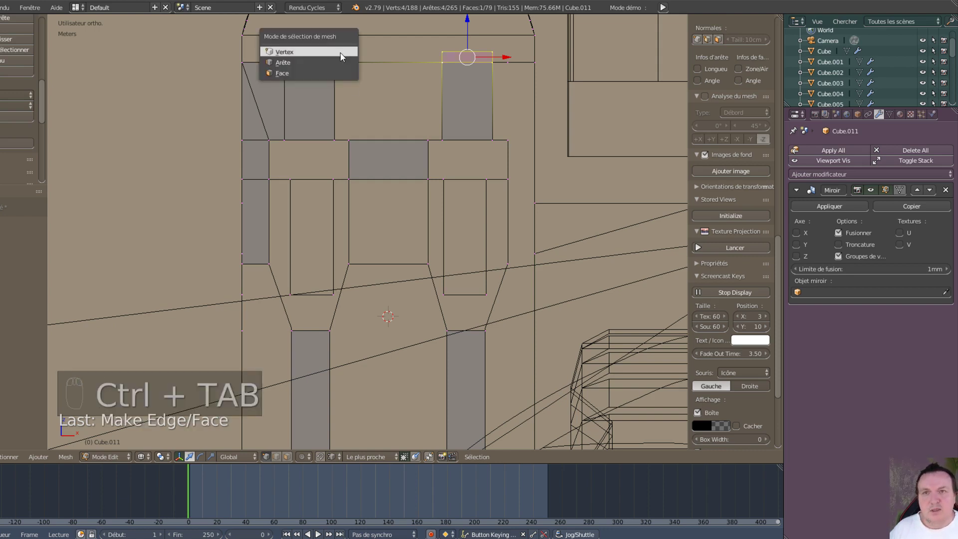
{"action": "left_click", "coordinate": [295, 65]}
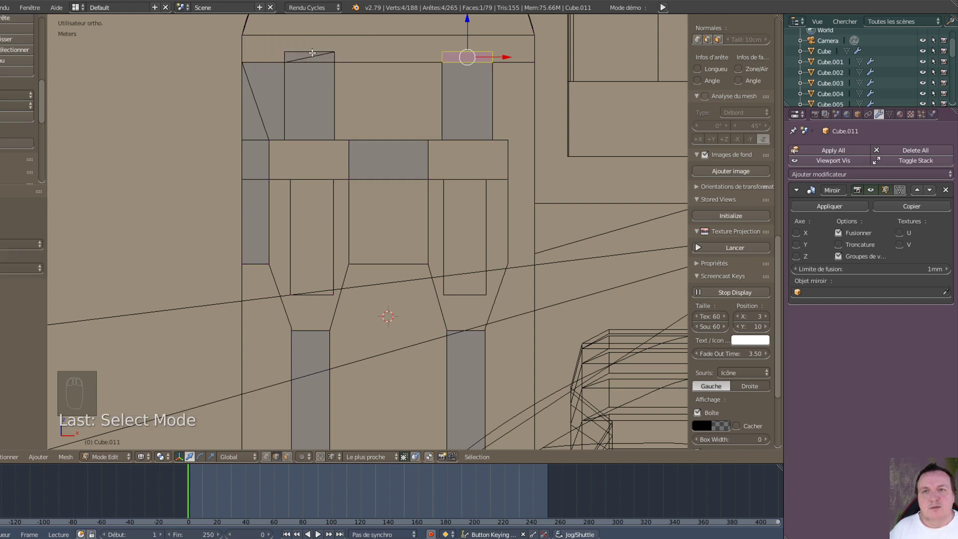
{"action": "left_click", "coordinate": [311, 53]}
{"action": "key", "text": "x"}
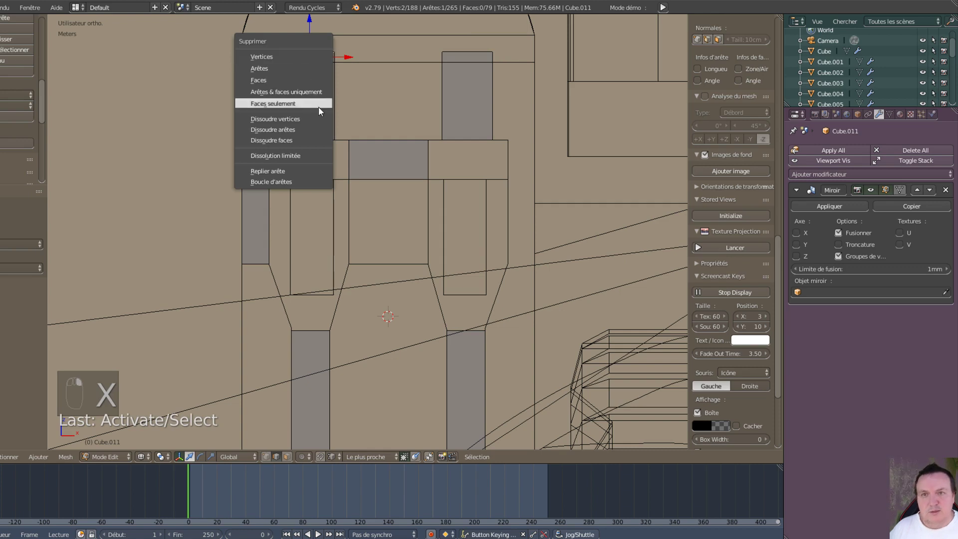
{"action": "left_click", "coordinate": [317, 130]}
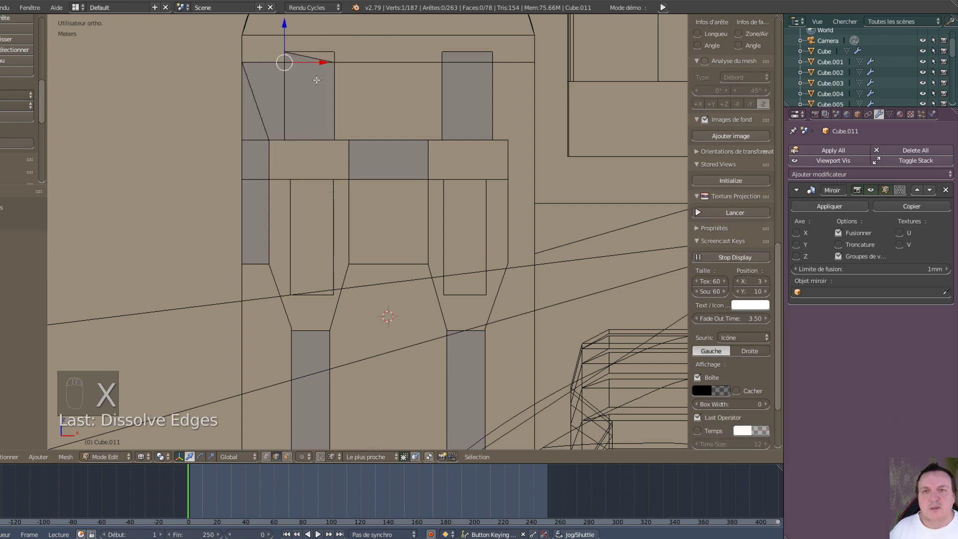
- Try to dissolve the remaining diagonal edge across the head of the first upper tab
{"action": "left_click", "coordinate": [308, 61]}
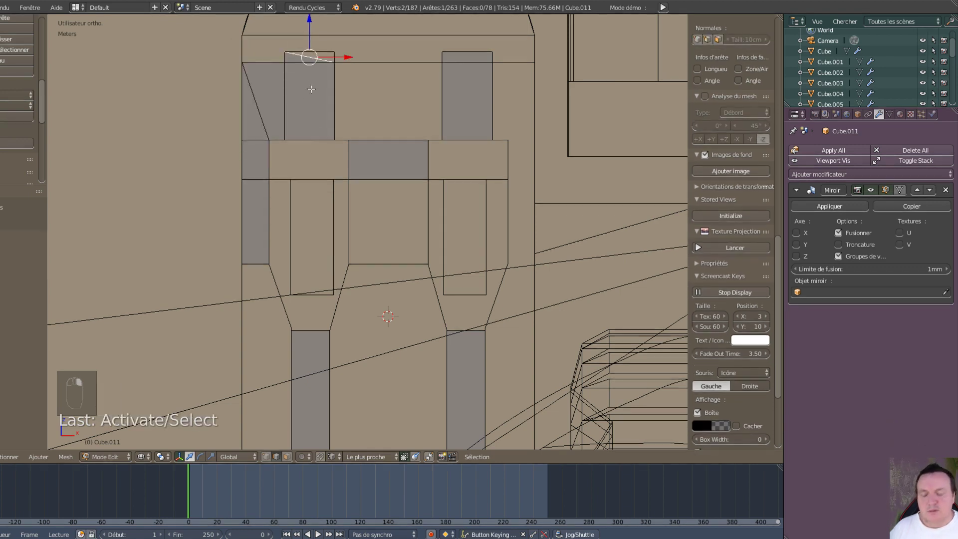
{"action": "key", "text": "x"}
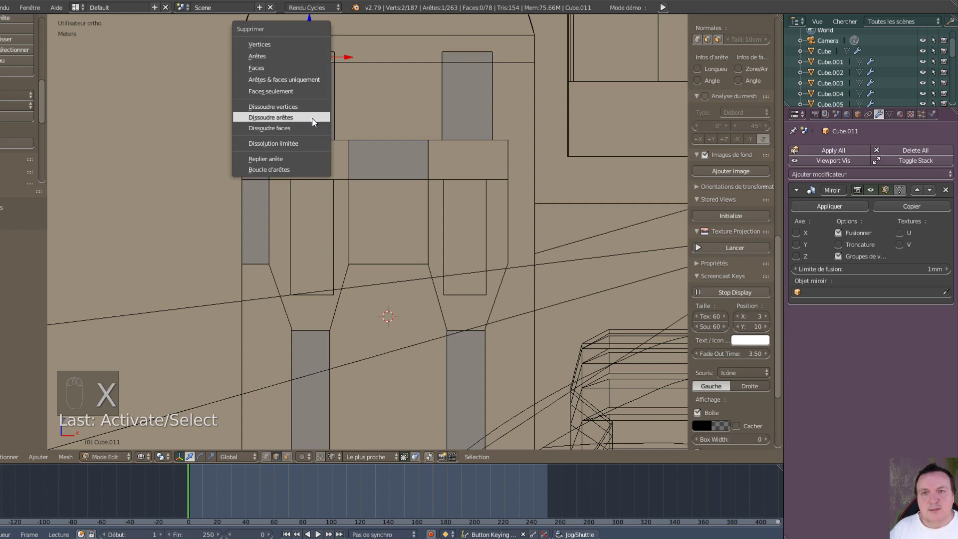
{"action": "left_click", "coordinate": [312, 120]}
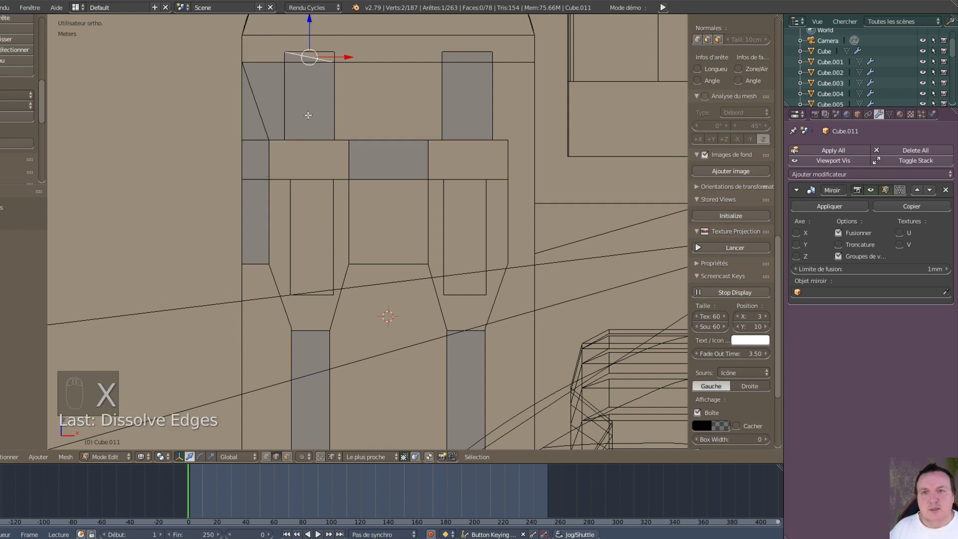
{"action": "key", "text": "x"}
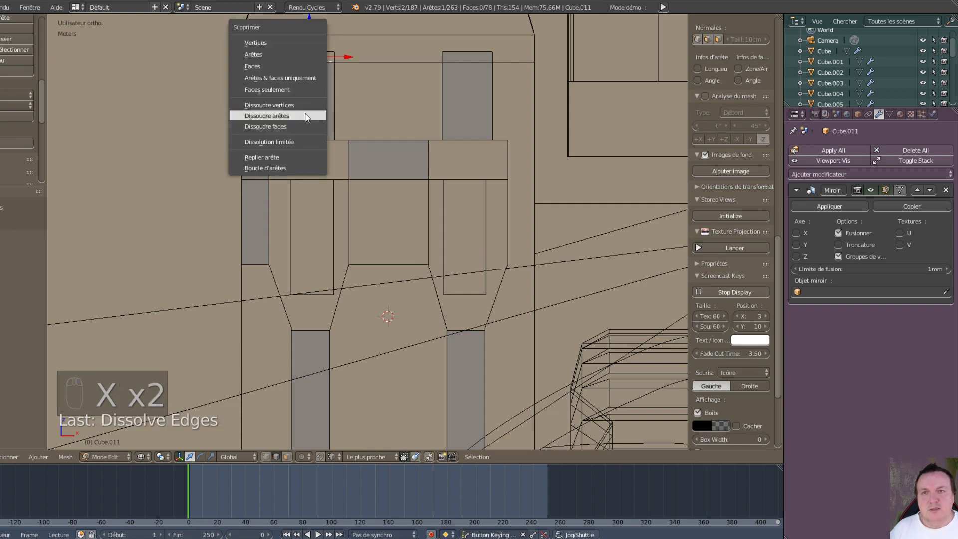
{"action": "left_click", "coordinate": [282, 62]}
{"action": "key", "text": "x"}
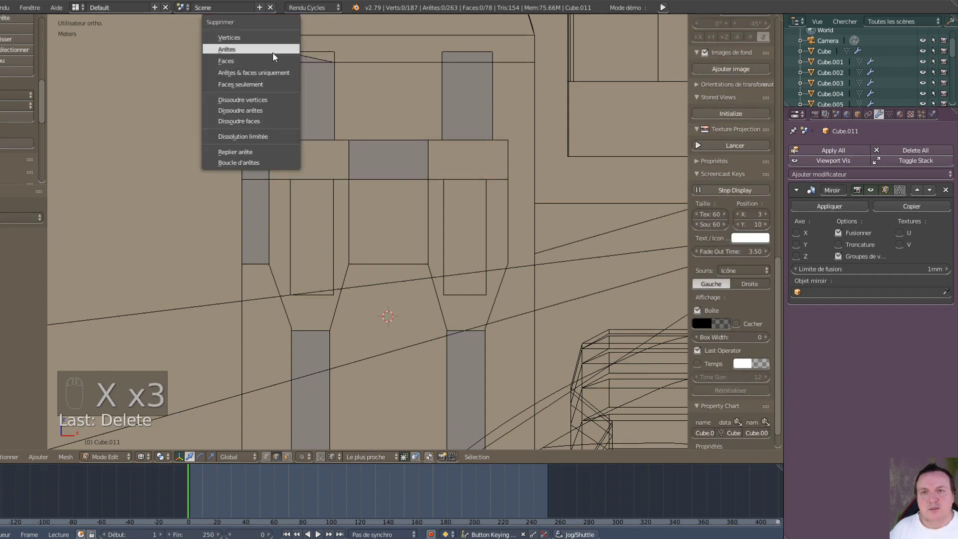
{"action": "left_click_drag", "start_coordinate": [168, 85], "coordinate": [207, 80]}
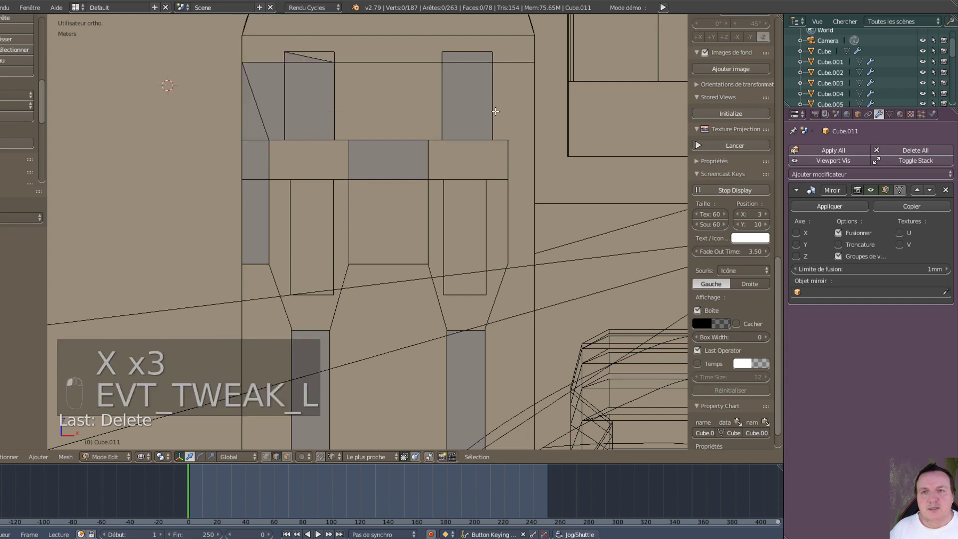
{"action": "key", "text": "x"}
{"action": "left_click", "coordinate": [444, 104]}
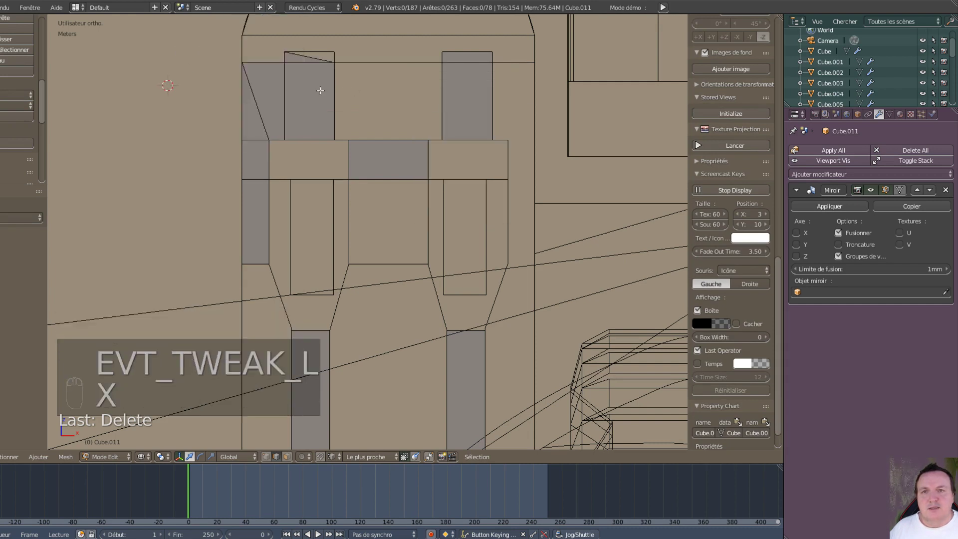
- Delete the diagonal edge across the head of the first upper tab
{"action": "right_click", "coordinate": [322, 60]}
{"action": "key", "text": "x"}
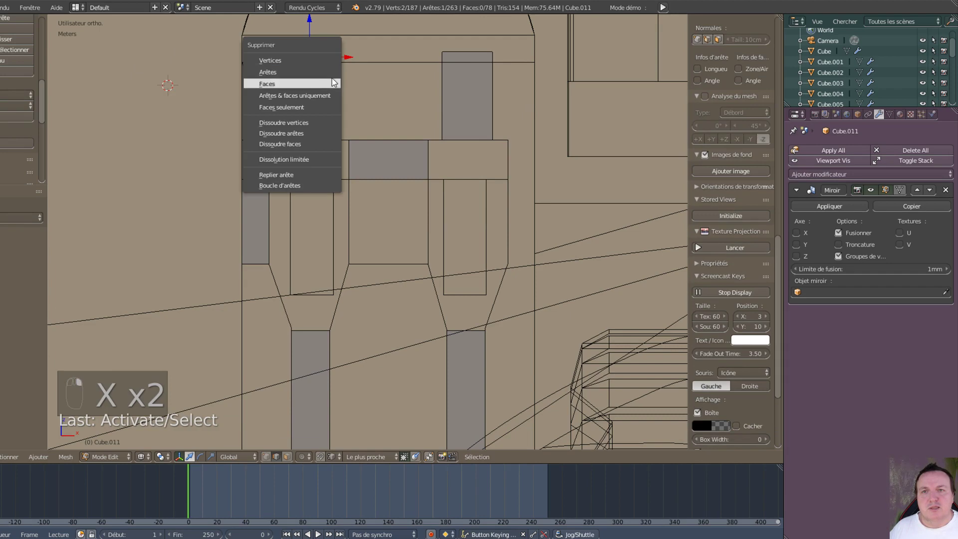
{"action": "left_click", "coordinate": [327, 72]}
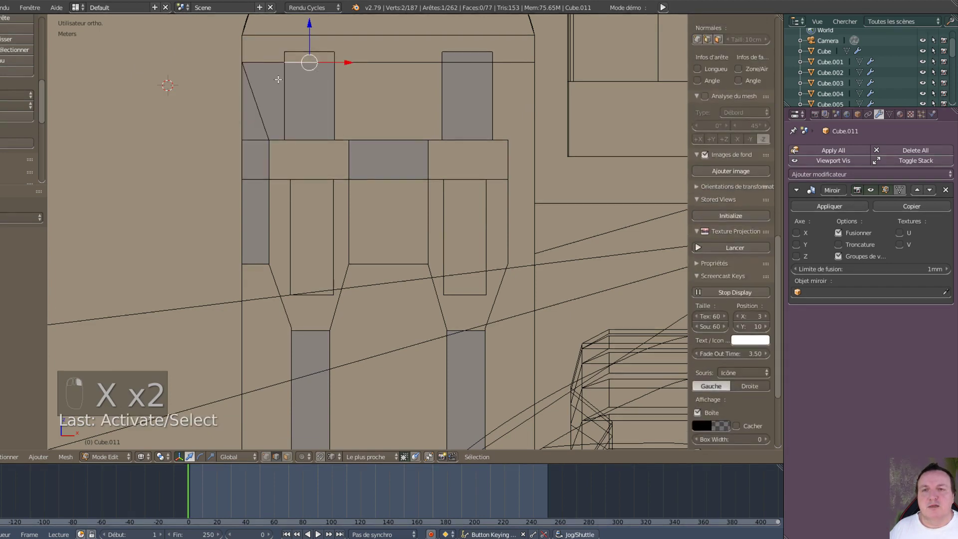
- Examine the open head of the first upper tab and the surrounding arch geometry from other angles
{"action": "right_click", "coordinate": [299, 53], "text": "shift"}
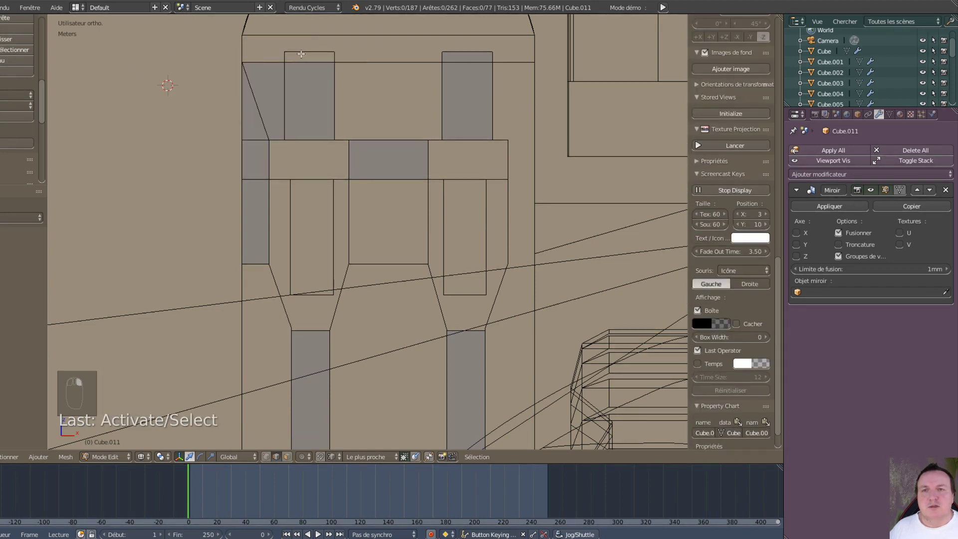
{"action": "right_click", "coordinate": [301, 53]}
{"action": "scroll", "coordinate": [382, 100], "scroll_direction": "up", "scroll_amount": 4}
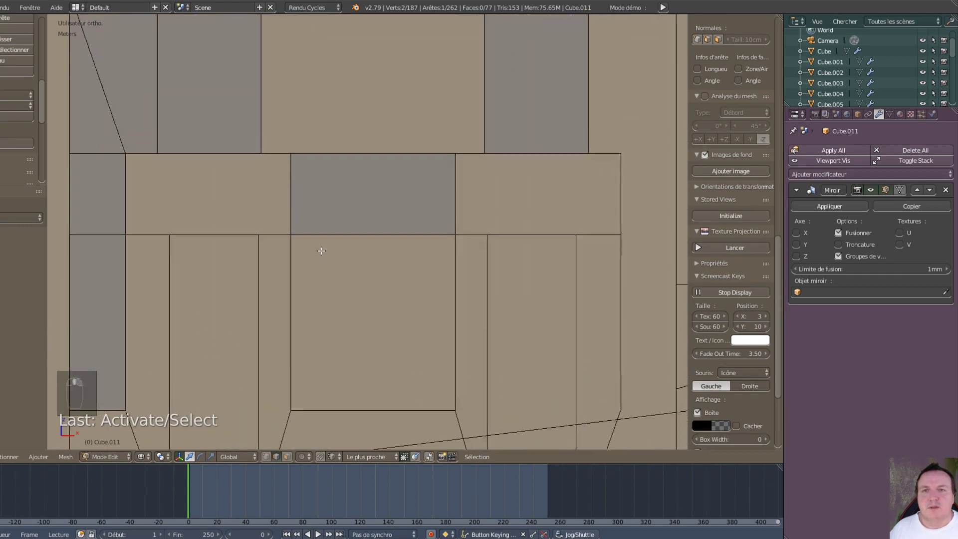
{"action": "scroll", "coordinate": [321, 251], "scroll_direction": "down", "scroll_amount": 3}
{"action": "middle_click_drag", "start_coordinate": [322, 199], "coordinate": [418, 157], "text": "shift"}
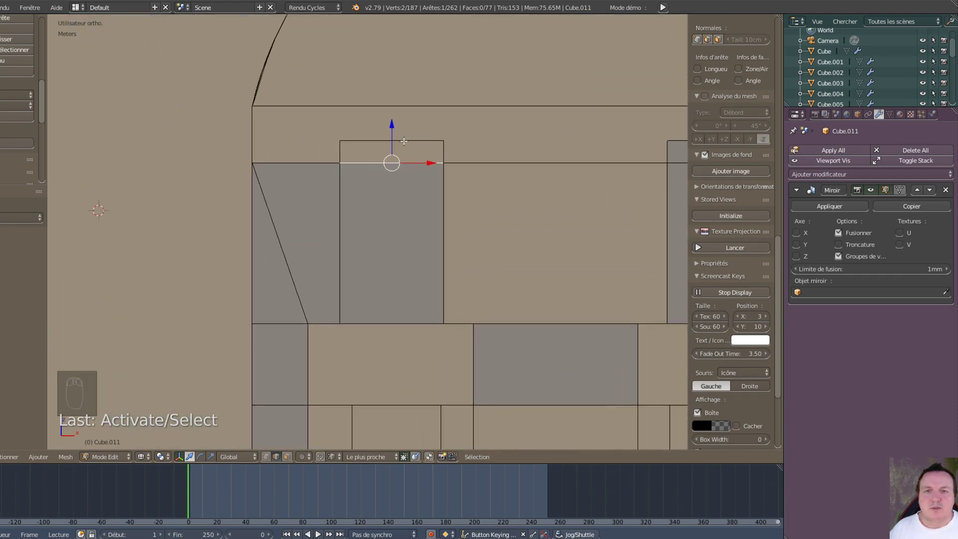
{"action": "right_click", "coordinate": [403, 140], "text": "shift"}
{"action": "middle_click_drag", "start_coordinate": [435, 247], "coordinate": [461, 255]}
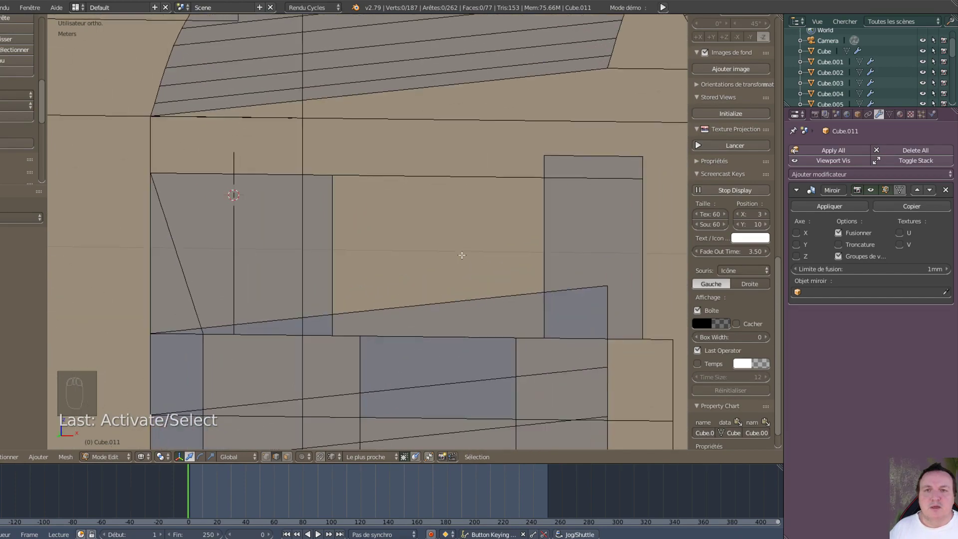
{"action": "scroll", "coordinate": [461, 255], "scroll_direction": "down", "scroll_amount": 6}
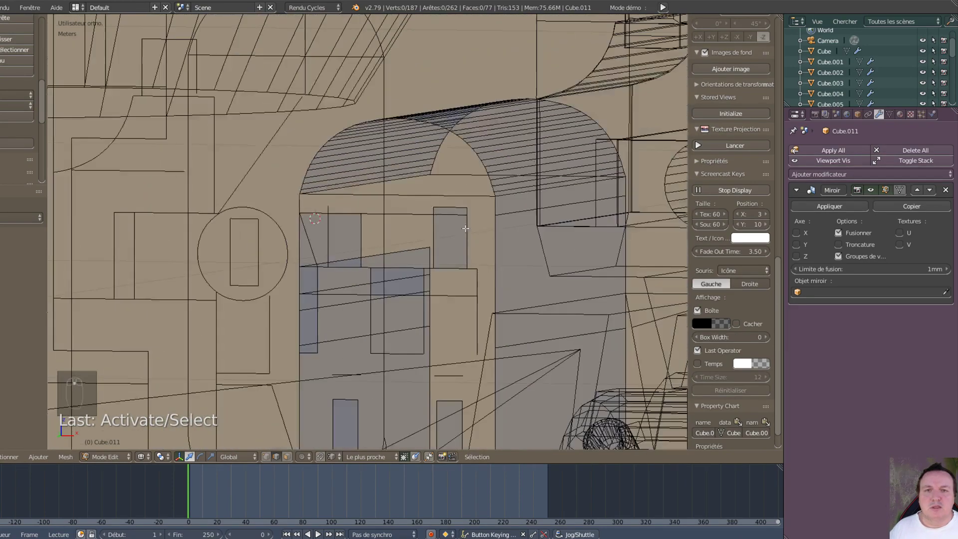
{"action": "middle_click_drag", "start_coordinate": [511, 299], "coordinate": [490, 257]}
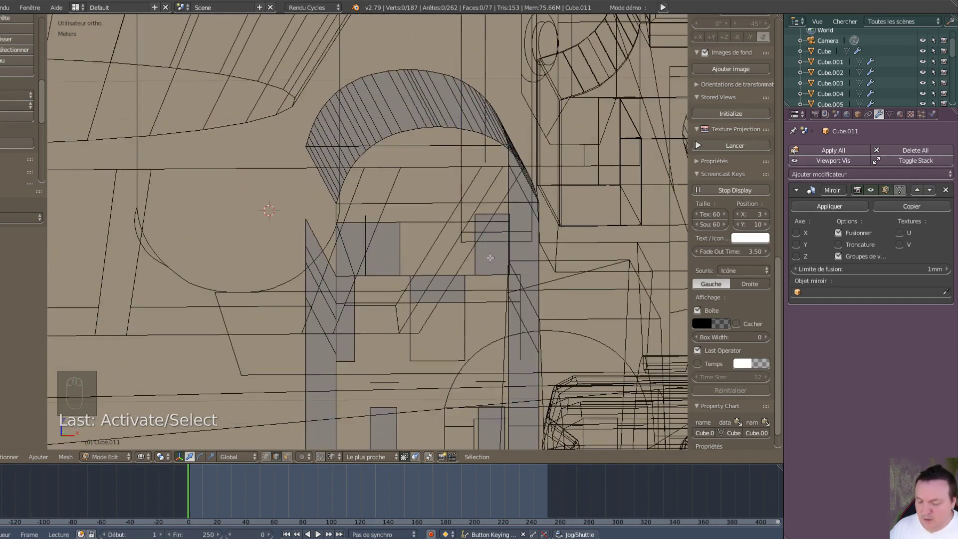
- Using vertex selection, extrude the first tab's inner upper corner vertex upward along Z, level with the neighbouring free edge's tip
{"action": "key", "text": "ctrl+Tab"}
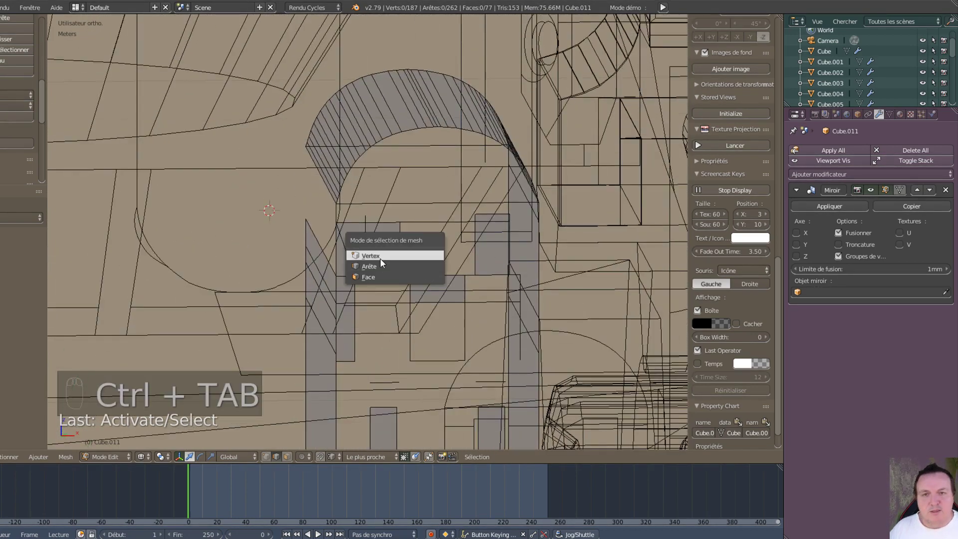
{"action": "left_click", "coordinate": [379, 256]}
{"action": "scroll", "coordinate": [368, 253], "scroll_direction": "up", "scroll_amount": 6}
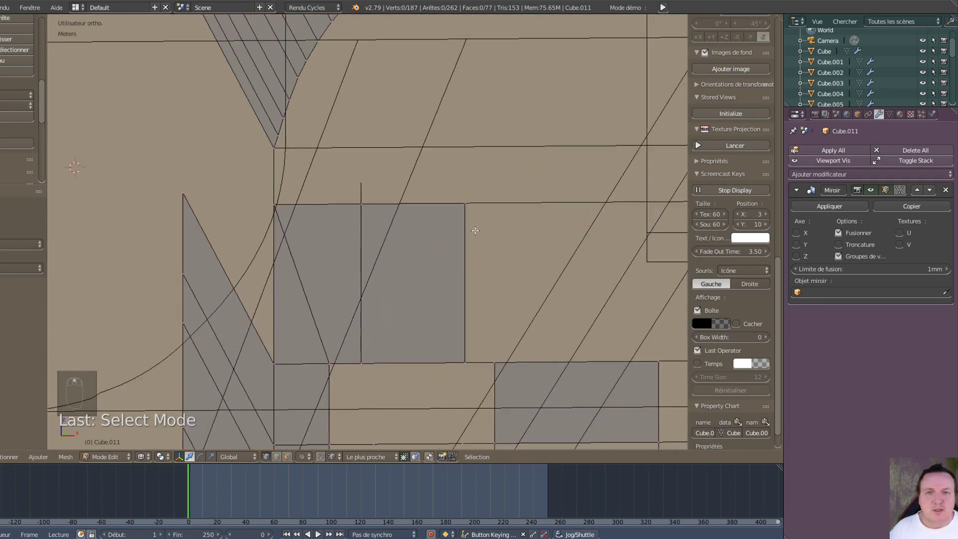
{"action": "right_click", "coordinate": [463, 201]}
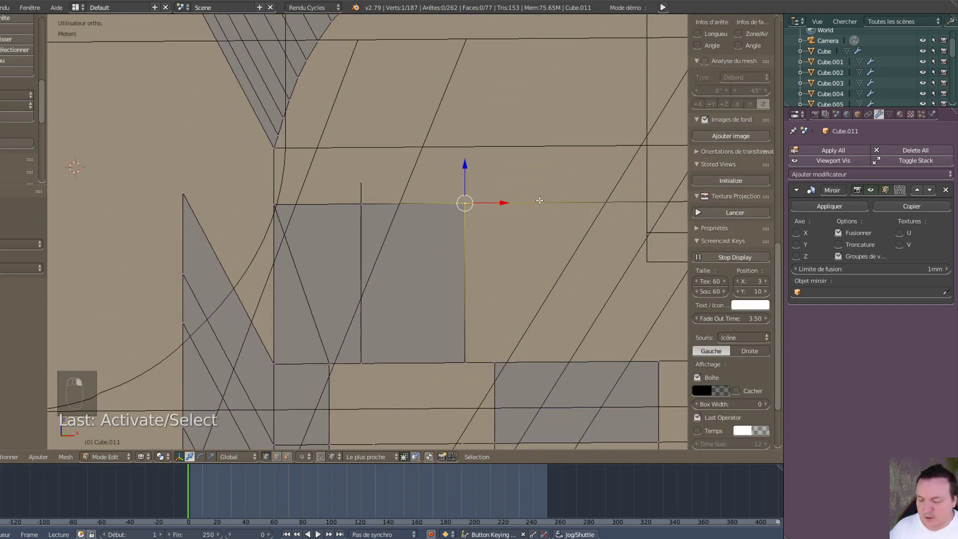
{"action": "key", "text": "e"}
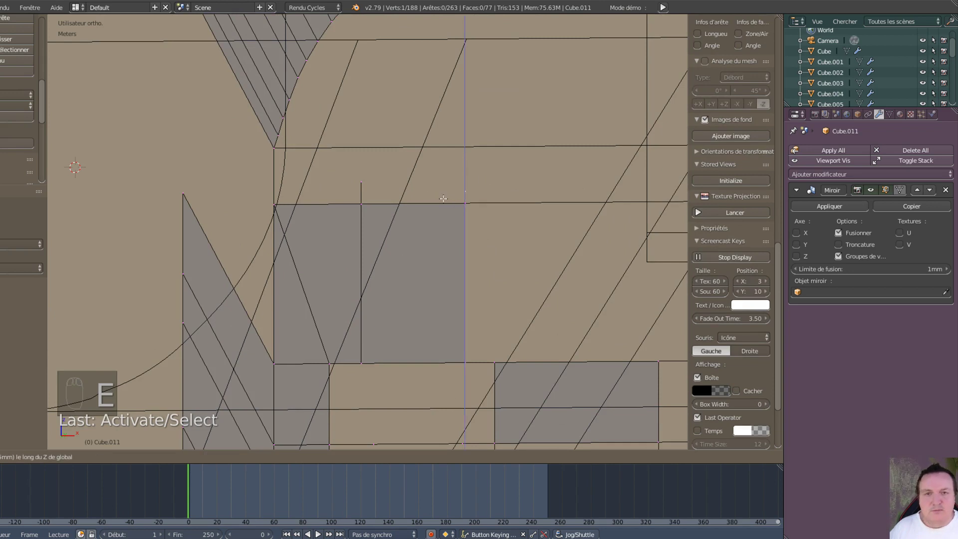
{"action": "left_click", "coordinate": [352, 186]}
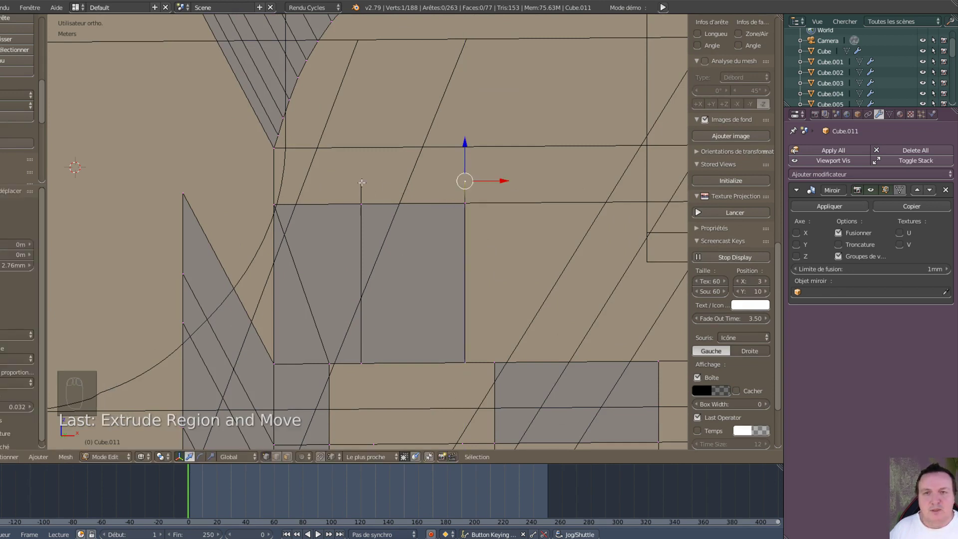
- Fill the narrow head strip of the first upper tab with a four-sided face
{"action": "right_click", "coordinate": [361, 182], "text": "shift"}
{"action": "right_click", "coordinate": [361, 203], "text": "shift"}
{"action": "right_click", "coordinate": [479, 208], "text": "shift"}
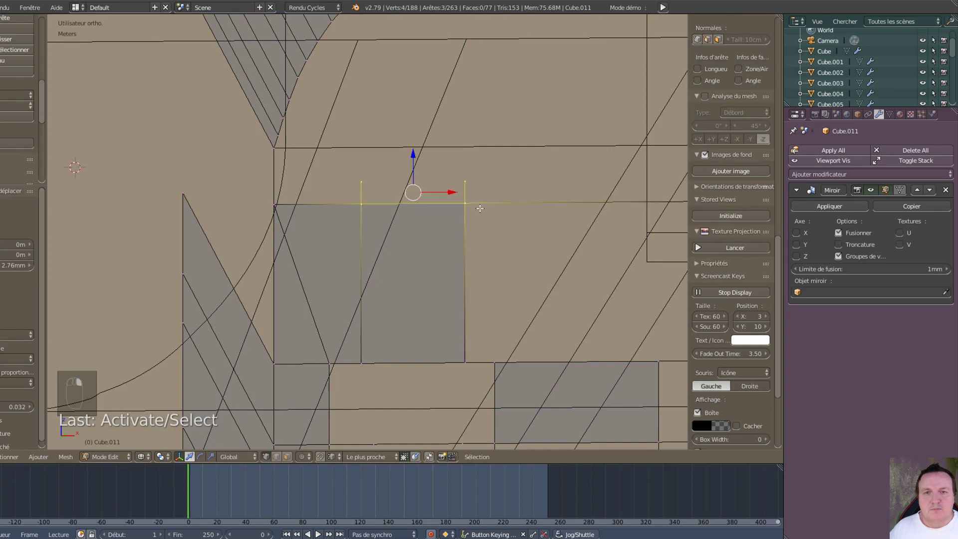
{"action": "key", "text": "f"}
{"action": "scroll", "coordinate": [564, 228], "scroll_direction": "down", "scroll_amount": 3}
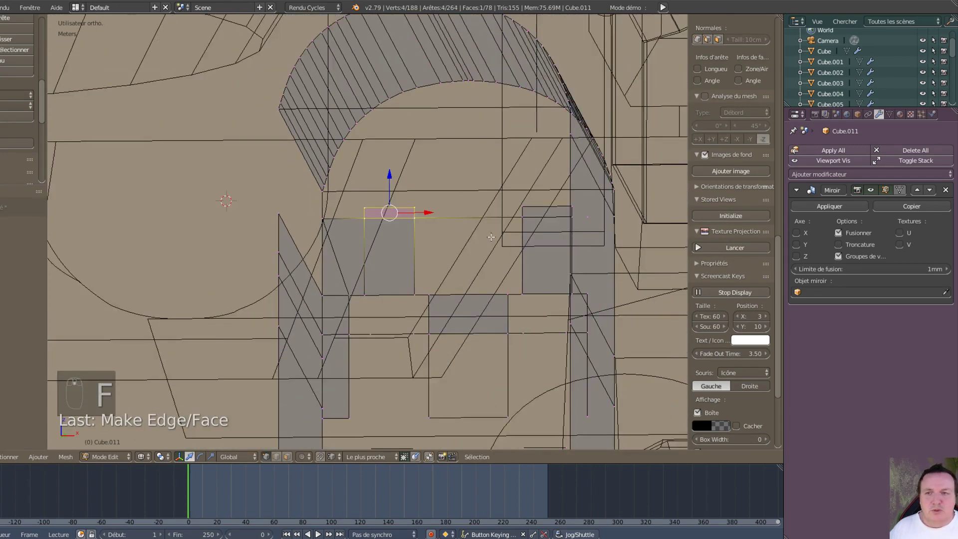
{"action": "right_click", "coordinate": [423, 215]}
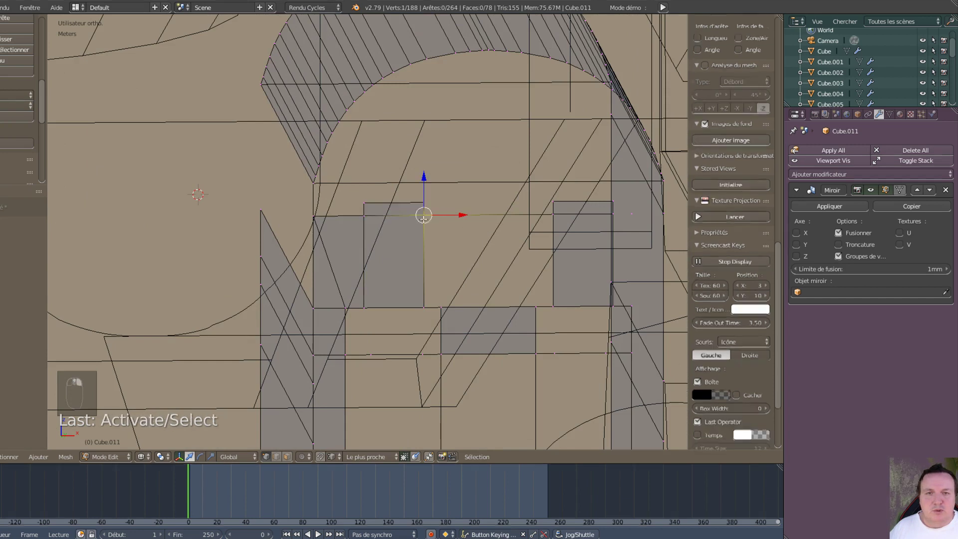
{"action": "right_click", "coordinate": [558, 211], "text": "shift"}
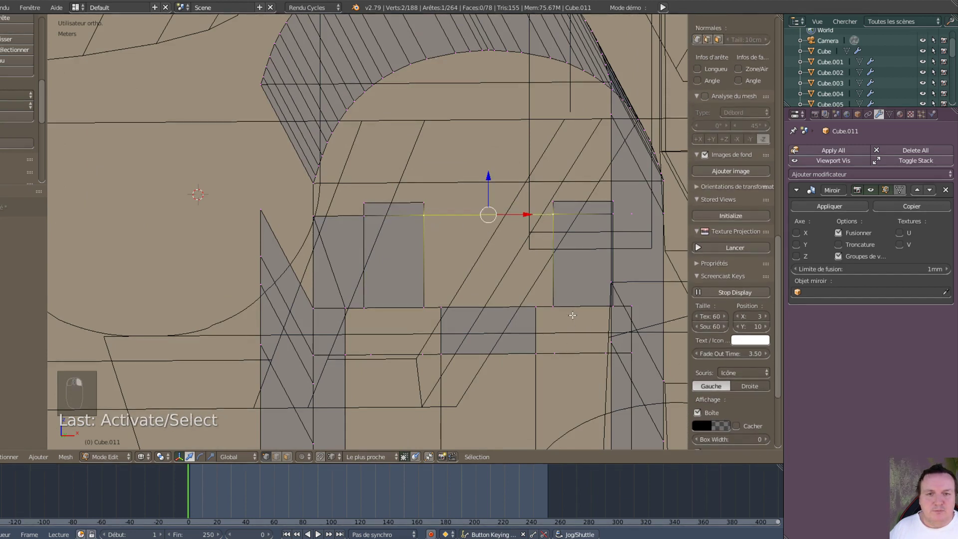
{"action": "right_click", "coordinate": [563, 304], "text": "shift"}
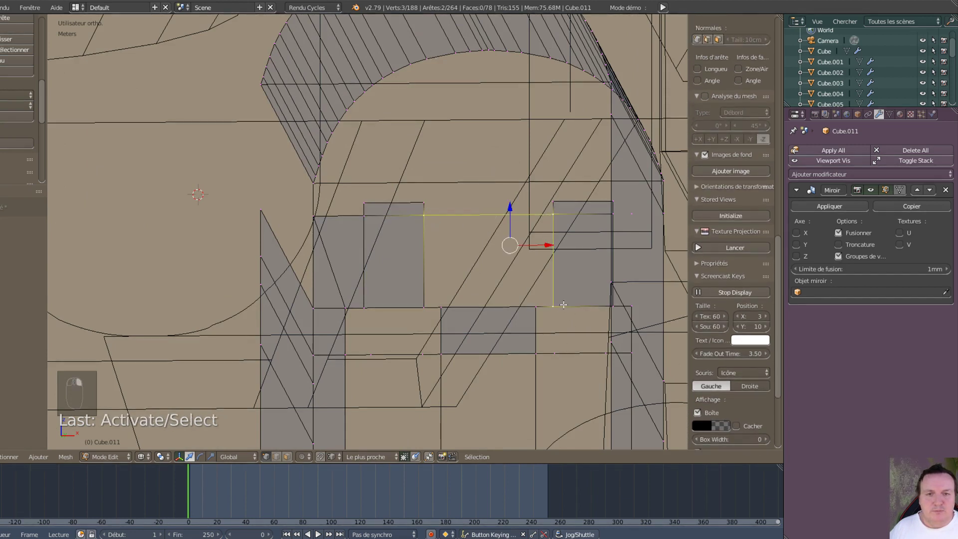
- Fill the narrow triangles between each upper tab's inner edge and the nearest upper corner of the central shaded block
{"action": "right_click", "coordinate": [536, 307]}
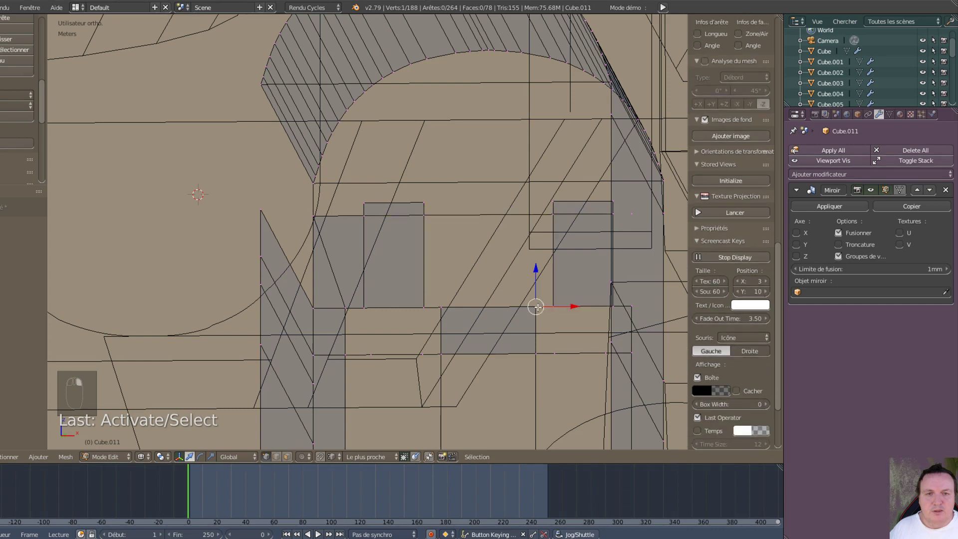
{"action": "right_click", "coordinate": [550, 223], "text": "shift"}
{"action": "right_click", "coordinate": [554, 306], "text": "shift"}
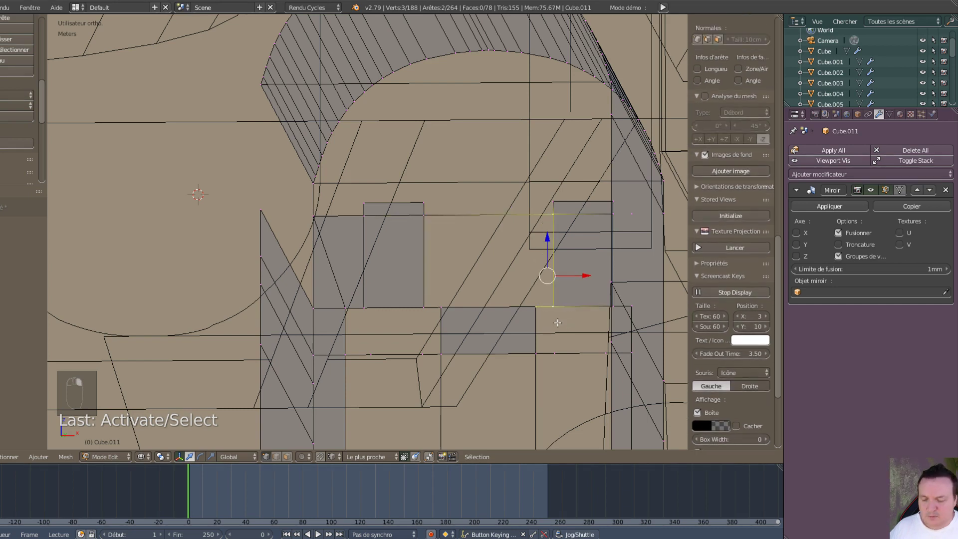
{"action": "key", "text": "f"}
{"action": "right_click", "coordinate": [437, 310]}
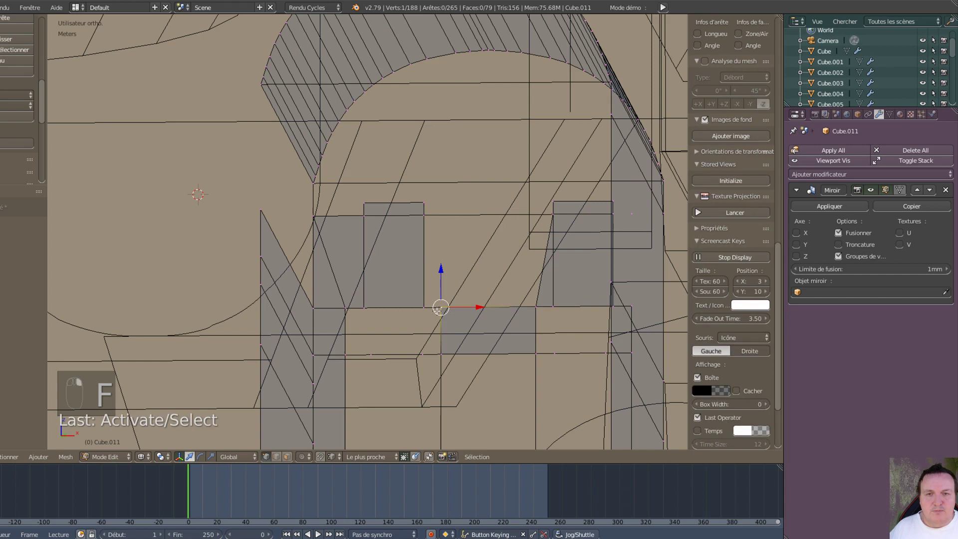
{"action": "right_click", "coordinate": [421, 227], "text": "shift"}
{"action": "right_click", "coordinate": [427, 304], "text": "shift"}
{"action": "key", "text": "f"}
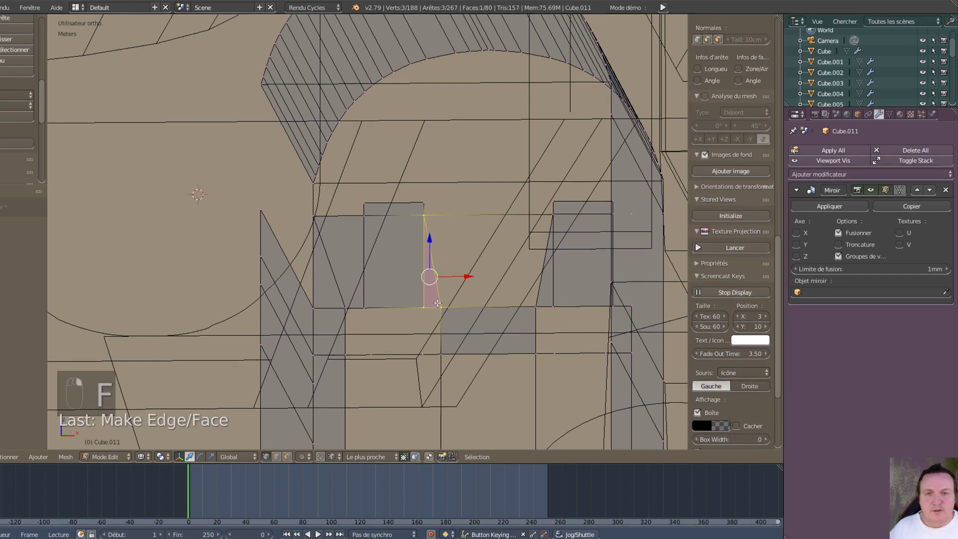
- Fill the trapezoid between the two upper tabs, above the central shaded block, with a four-sided face
{"action": "right_click", "coordinate": [442, 305], "text": "shift"}
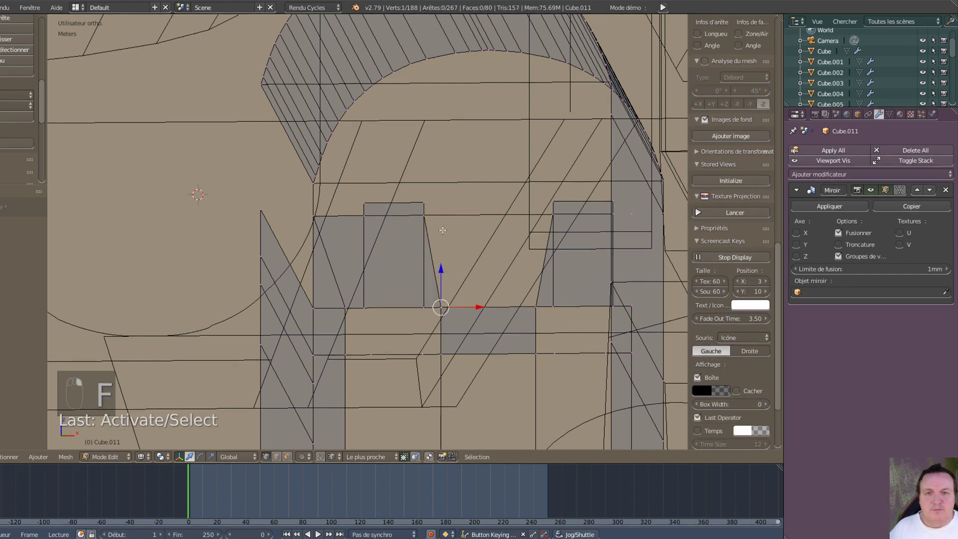
{"action": "right_click", "coordinate": [550, 214], "text": "shift"}
{"action": "right_click", "coordinate": [540, 304], "text": "shift"}
{"action": "key", "text": "f"}
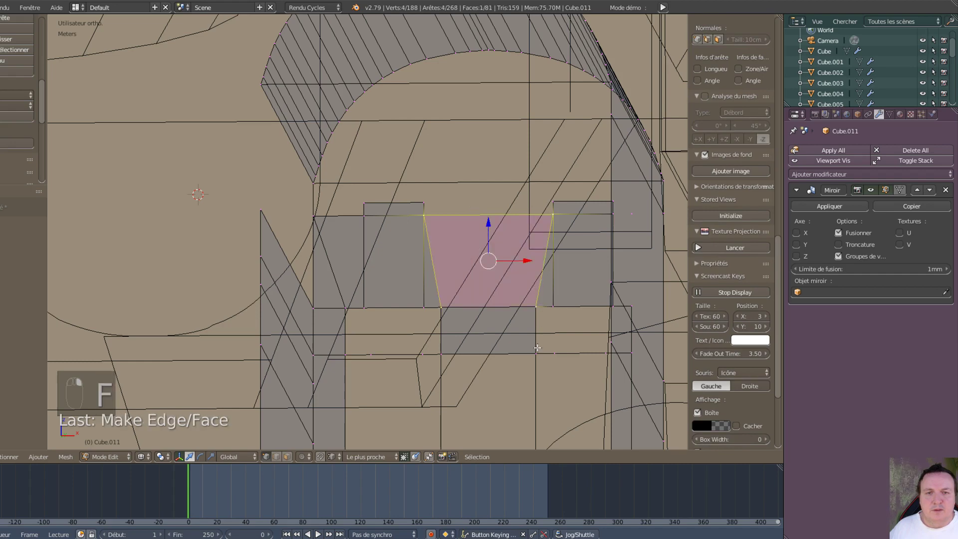
- Connect the first upper tab's two lower corners to the vertices just below them on the band's lower line with two edges
{"action": "middle_click_drag", "start_coordinate": [460, 340], "coordinate": [444, 159], "text": "shift"}
{"action": "right_click", "coordinate": [415, 188]}
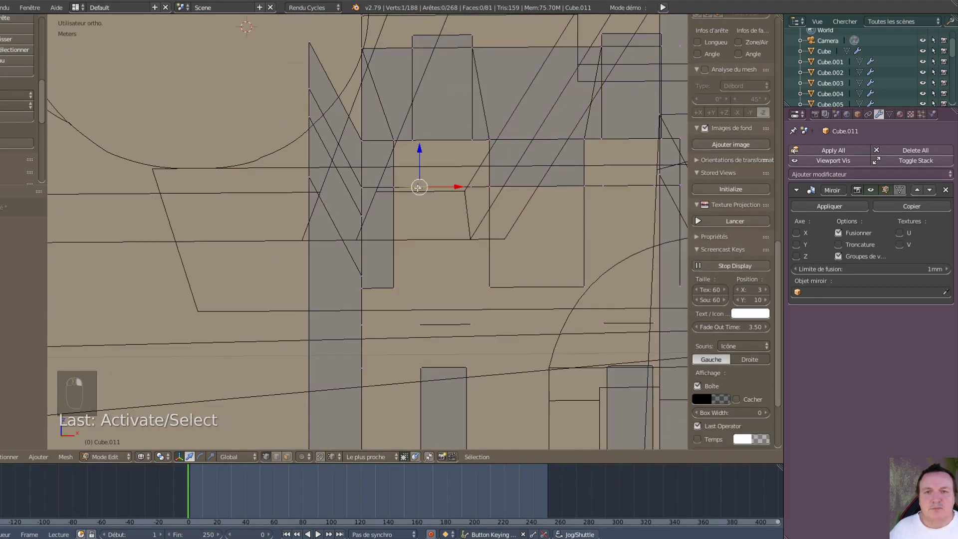
{"action": "right_click", "coordinate": [413, 141], "text": "shift"}
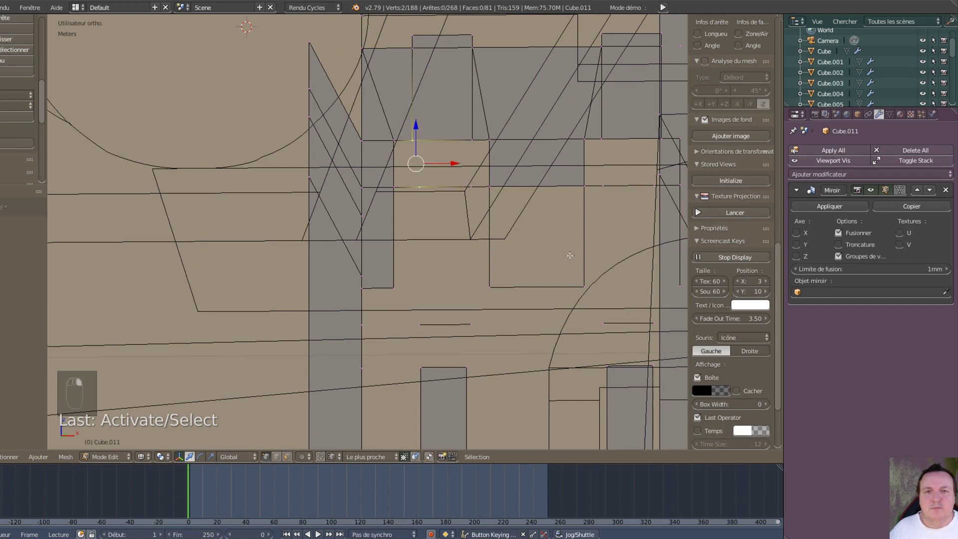
{"action": "key", "text": "d"}
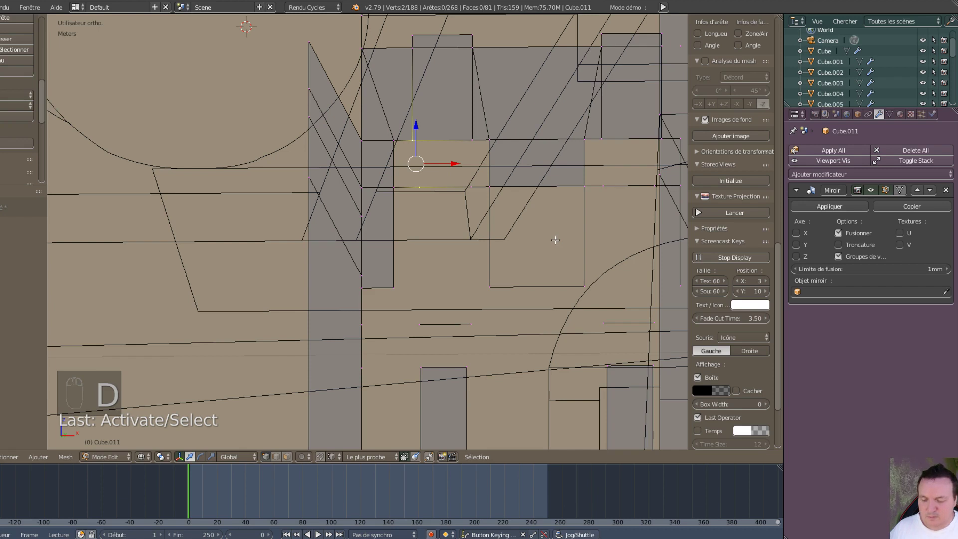
{"action": "key", "text": "f"}
{"action": "right_click", "coordinate": [467, 140]}
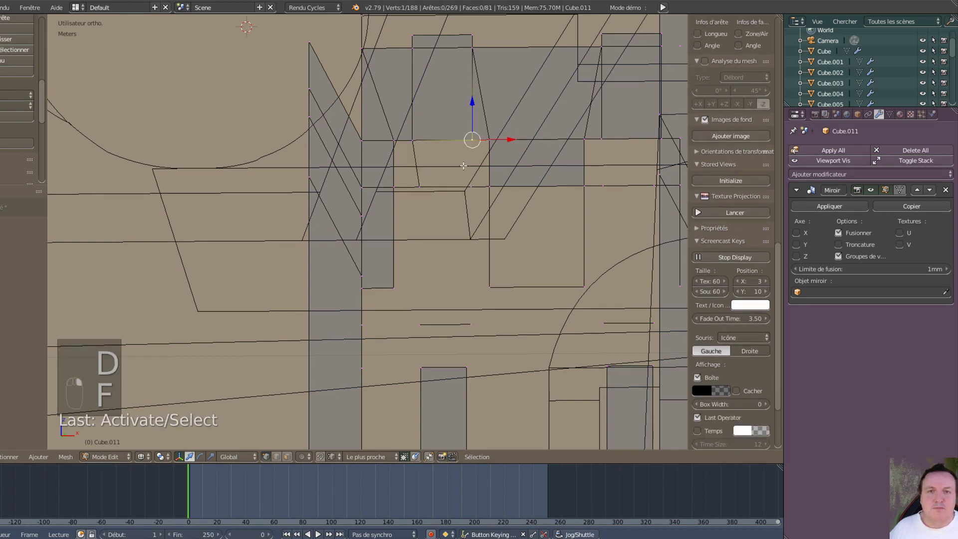
{"action": "right_click", "coordinate": [466, 199], "text": "shift"}
{"action": "key", "text": "f"}
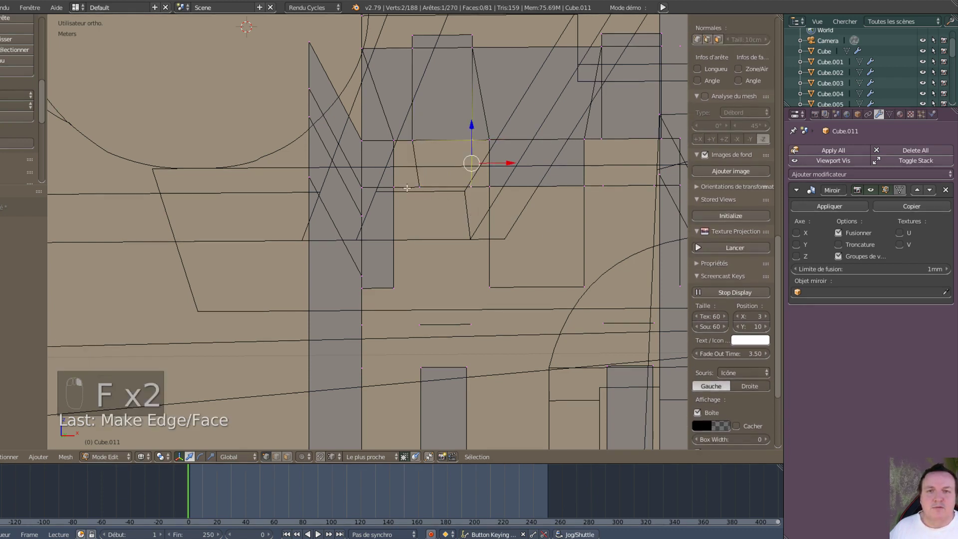
- Fill the narrow four-sided gaps between the two new edges and the shaded faces on either side of the band below the first tab
{"action": "right_click", "coordinate": [488, 187], "text": "shift"}
{"action": "right_click", "coordinate": [488, 140], "text": "shift"}
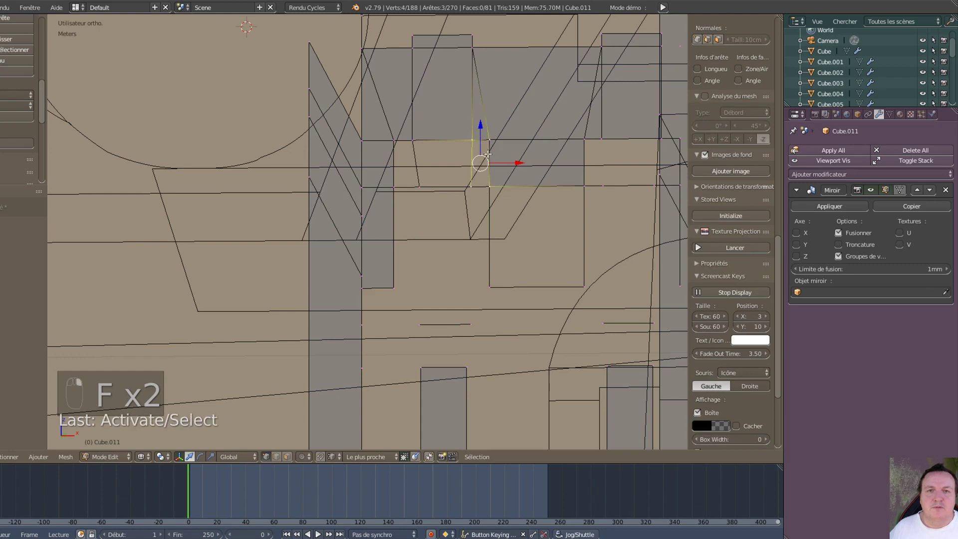
{"action": "key", "text": "f"}
{"action": "right_click", "coordinate": [411, 144]}
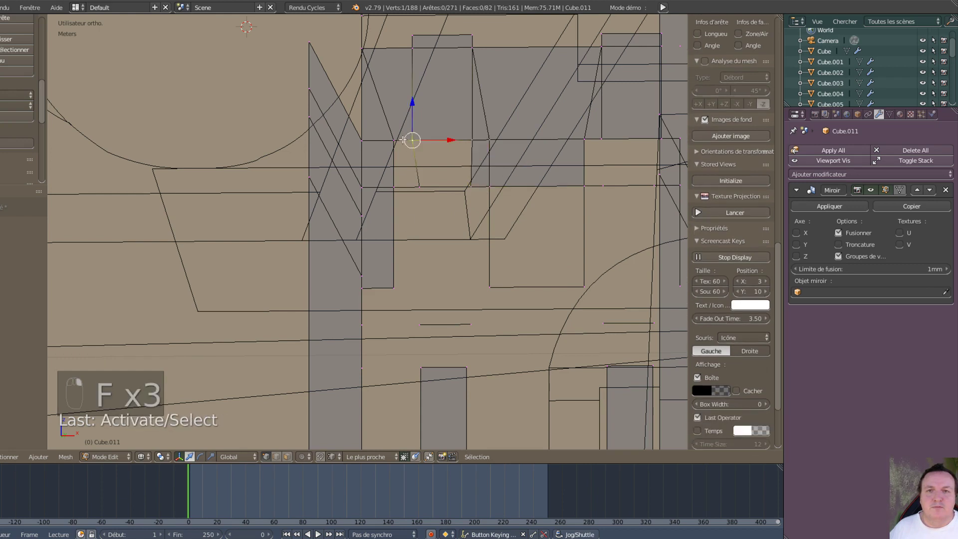
{"action": "right_click", "coordinate": [398, 141], "text": "shift"}
{"action": "right_click", "coordinate": [390, 183], "text": "shift"}
{"action": "right_click", "coordinate": [423, 184], "text": "shift"}
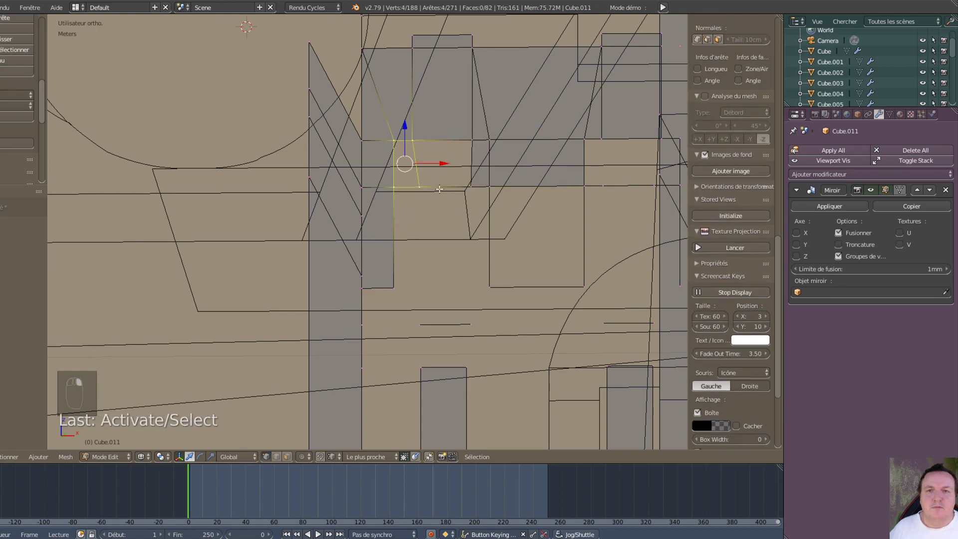
{"action": "key", "text": "f"}
- In front view, fill the trapezoid in the band directly below the first upper tab with a four-sided face
{"action": "scroll", "coordinate": [451, 204], "scroll_direction": "down", "scroll_amount": 2}
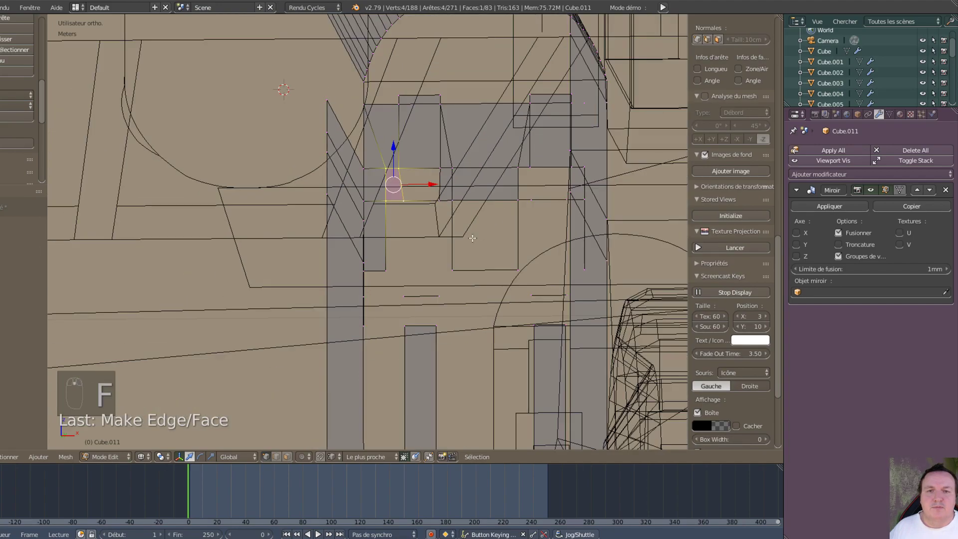
{"action": "middle_click_drag", "start_coordinate": [472, 238], "coordinate": [423, 124]}
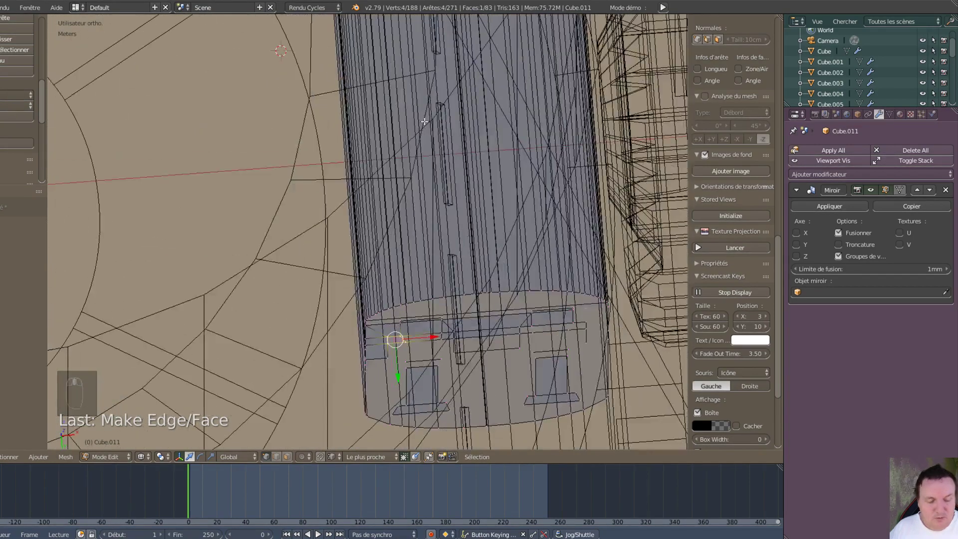
{"action": "key", "text": "KP_1"}
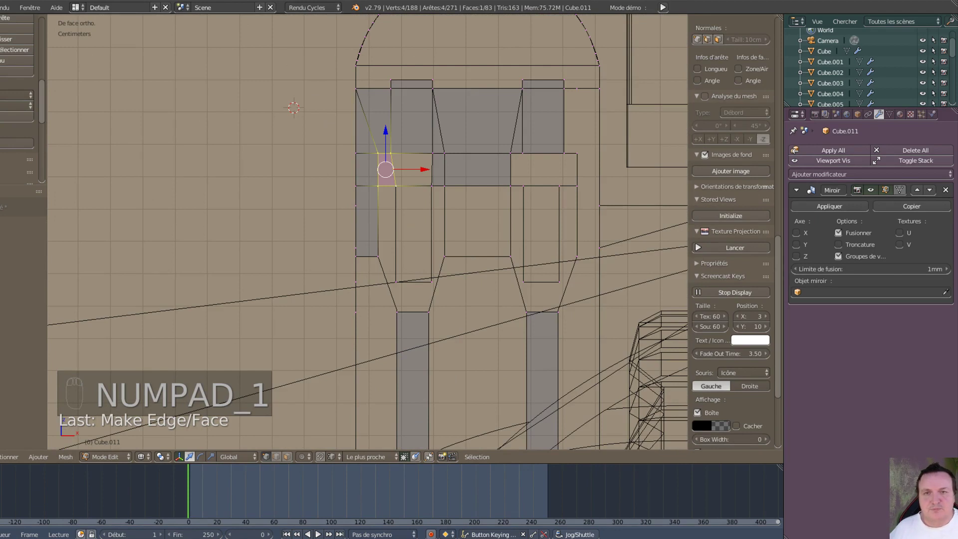
{"action": "scroll", "coordinate": [316, 224], "scroll_direction": "up", "scroll_amount": 4}
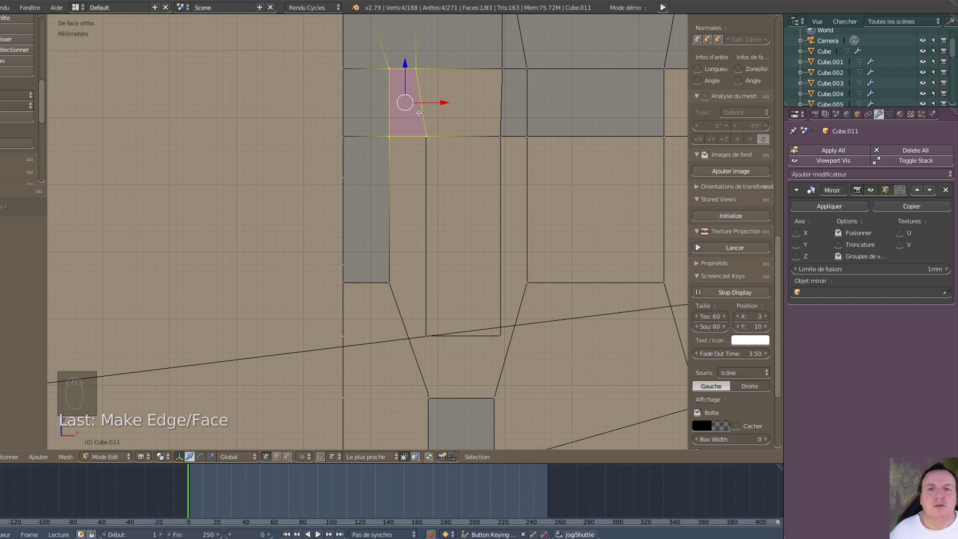
{"action": "right_click", "coordinate": [507, 72], "text": "shift"}
{"action": "right_click", "coordinate": [504, 129], "text": "shift"}
{"action": "right_click", "coordinate": [423, 135], "text": "shift"}
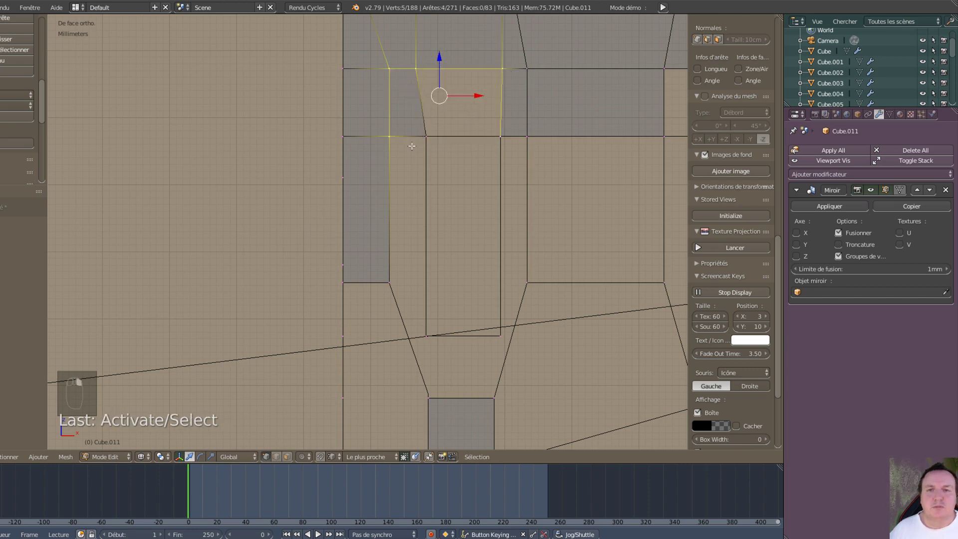
{"action": "right_click", "coordinate": [424, 135]}
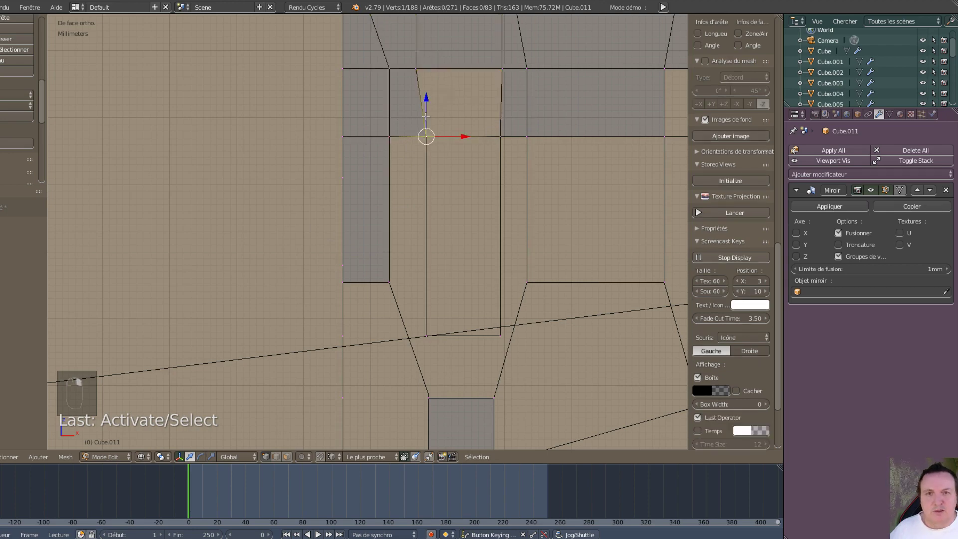
{"action": "right_click", "coordinate": [415, 68], "text": "shift"}
{"action": "right_click", "coordinate": [502, 68], "text": "shift"}
{"action": "right_click", "coordinate": [504, 133], "text": "shift"}
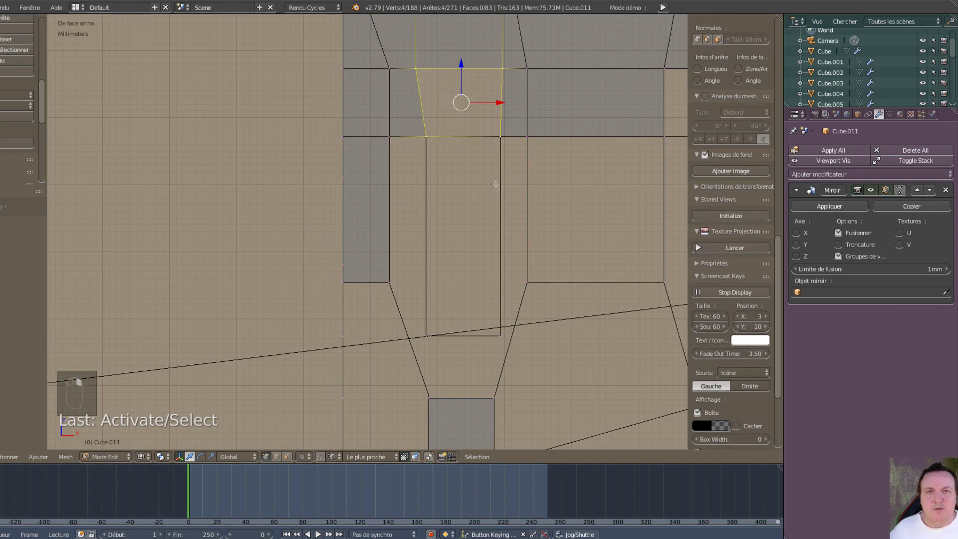
{"action": "key", "text": "shift+f"}
{"action": "right_click", "coordinate": [365, 229]}
{"action": "key", "text": "f"}
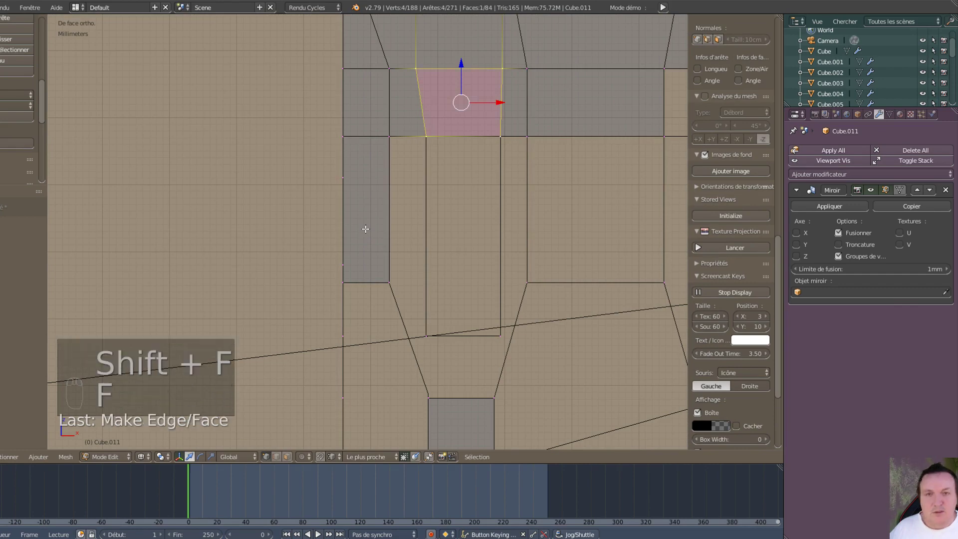
- Fill the narrow strip between the central shaded block and the second tab's inner lower corner with a four-sided face
{"action": "middle_click_drag", "start_coordinate": [434, 203], "coordinate": [120, 252], "text": "shift"}
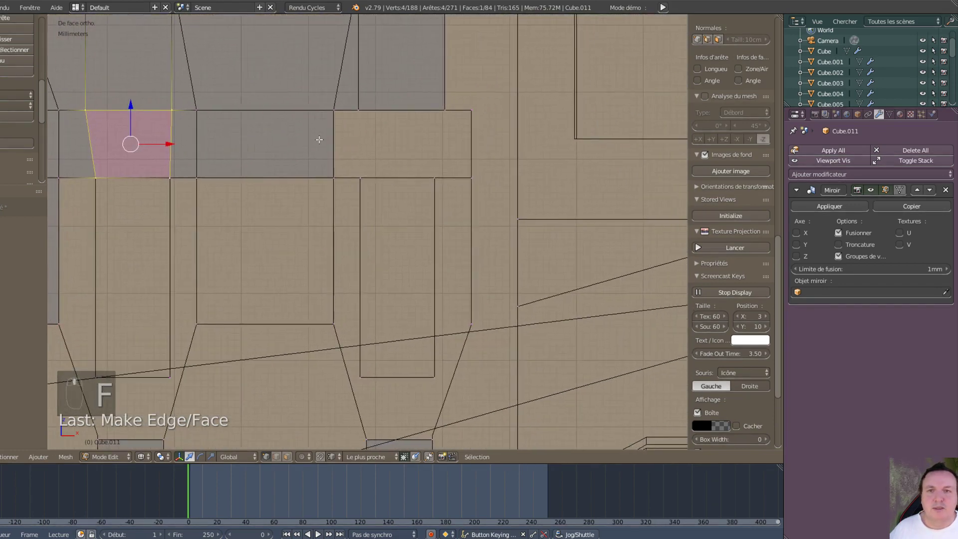
{"action": "right_click", "coordinate": [359, 171]}
{"action": "right_click", "coordinate": [357, 112], "text": "shift"}
{"action": "right_click", "coordinate": [335, 111], "text": "shift"}
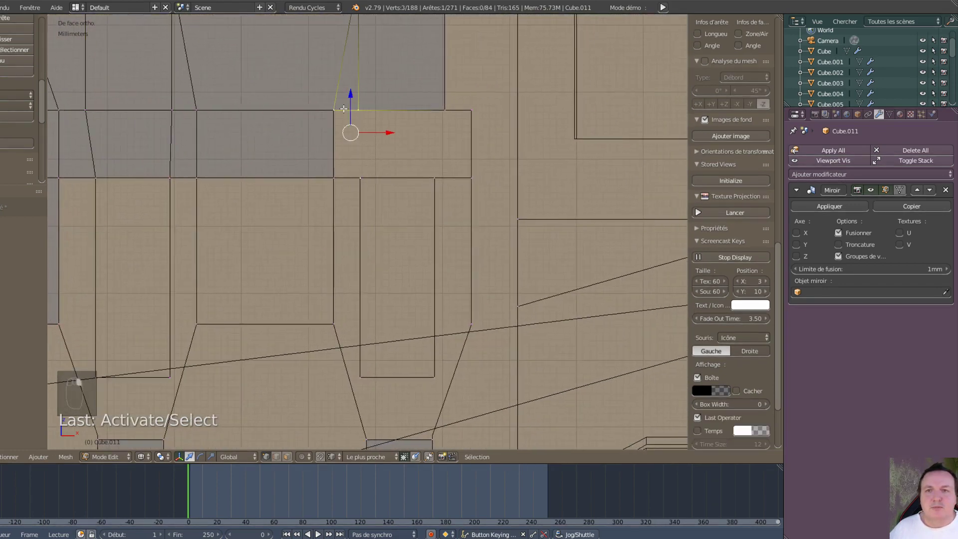
{"action": "right_click", "coordinate": [328, 174], "text": "shift"}
{"action": "key", "text": "f"}
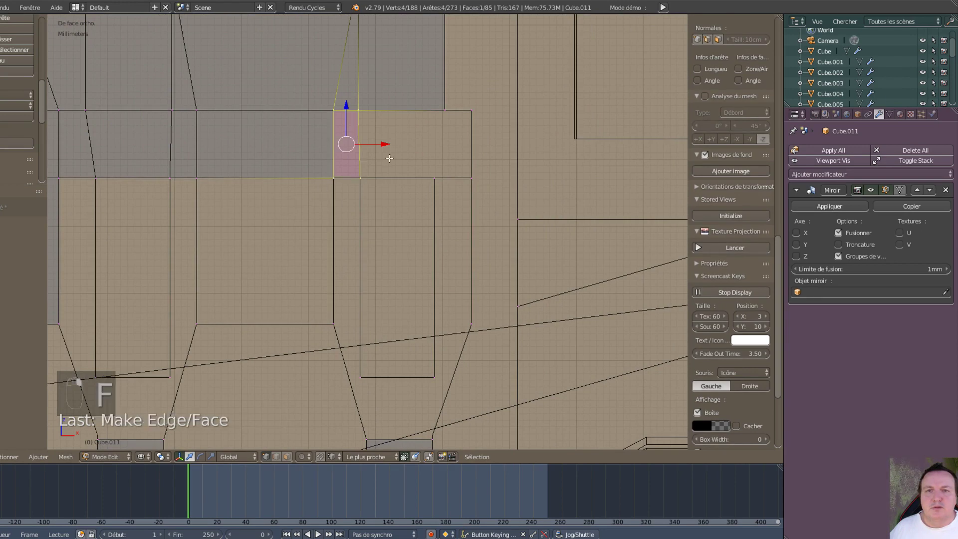
- Fill the wide gap in the band directly below the second upper tab, down to the top of the tall leg rectangle
{"action": "right_click", "coordinate": [446, 111]}
{"action": "right_click", "coordinate": [434, 179]}
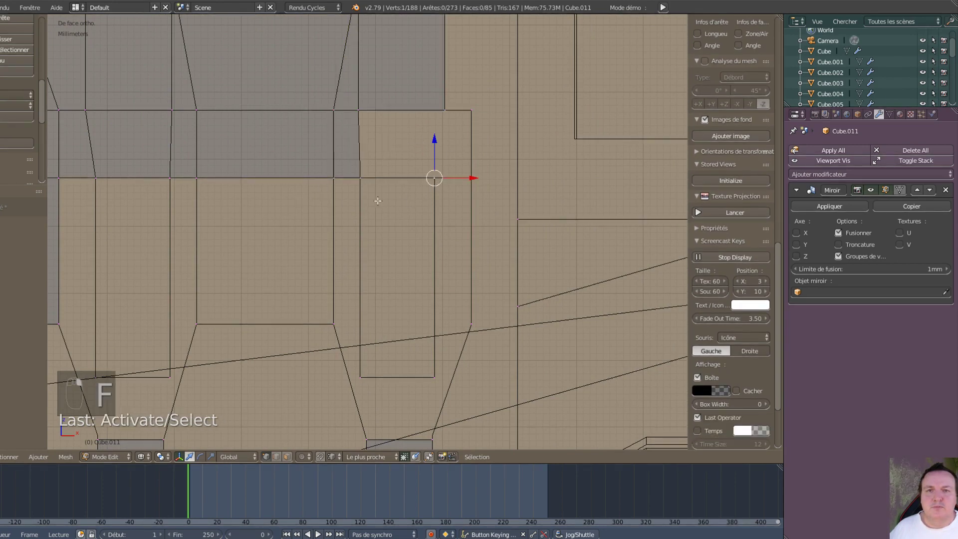
{"action": "right_click", "coordinate": [360, 178], "text": "shift"}
{"action": "right_click", "coordinate": [444, 111], "text": "shift"}
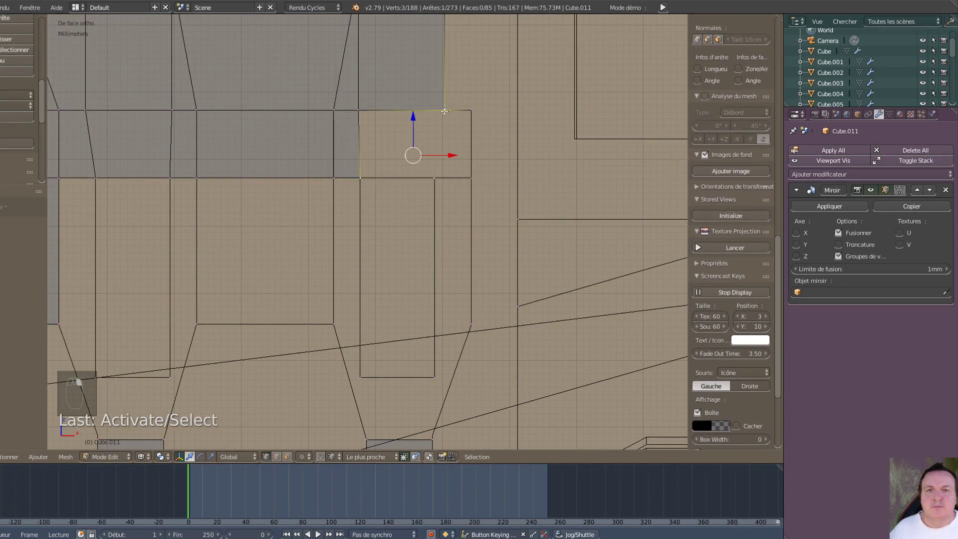
{"action": "right_click", "coordinate": [438, 181], "text": "shift"}
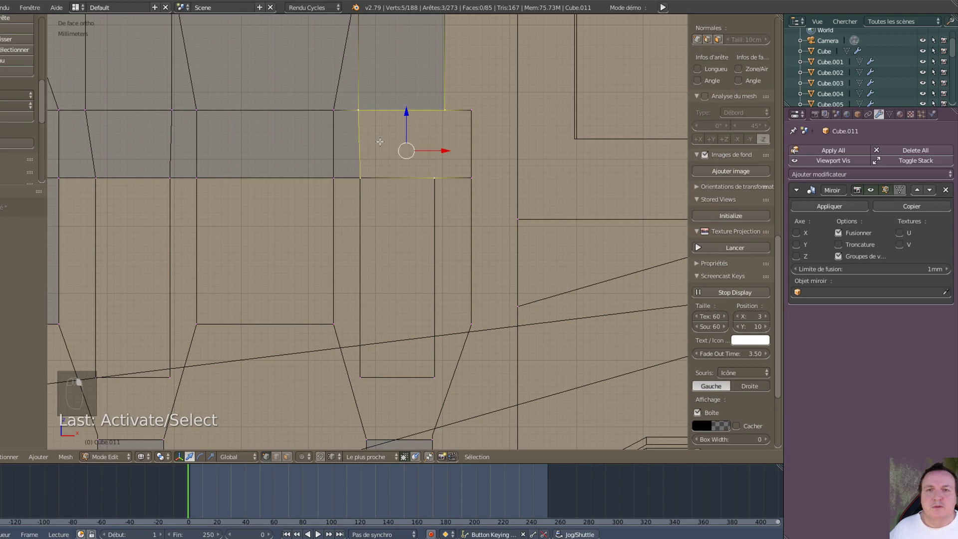
{"action": "key", "text": "f"}
- Fill the narrow gap at the band's outer end, beside the second tab's outer lower corner, with a four-sided face
{"action": "right_click", "coordinate": [445, 111]}
{"action": "right_click", "coordinate": [471, 110], "text": "shift"}
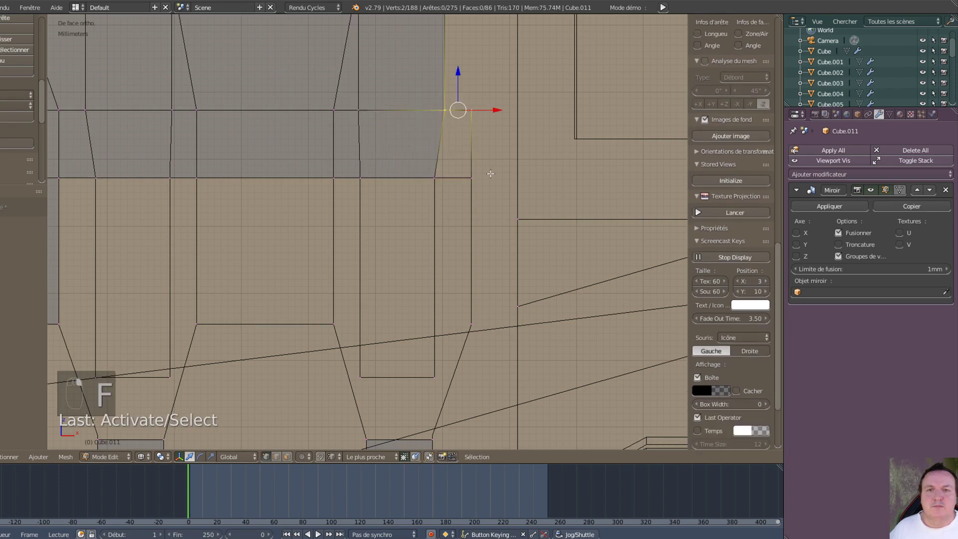
{"action": "right_click", "coordinate": [470, 177], "text": "shift"}
{"action": "key", "text": "f"}
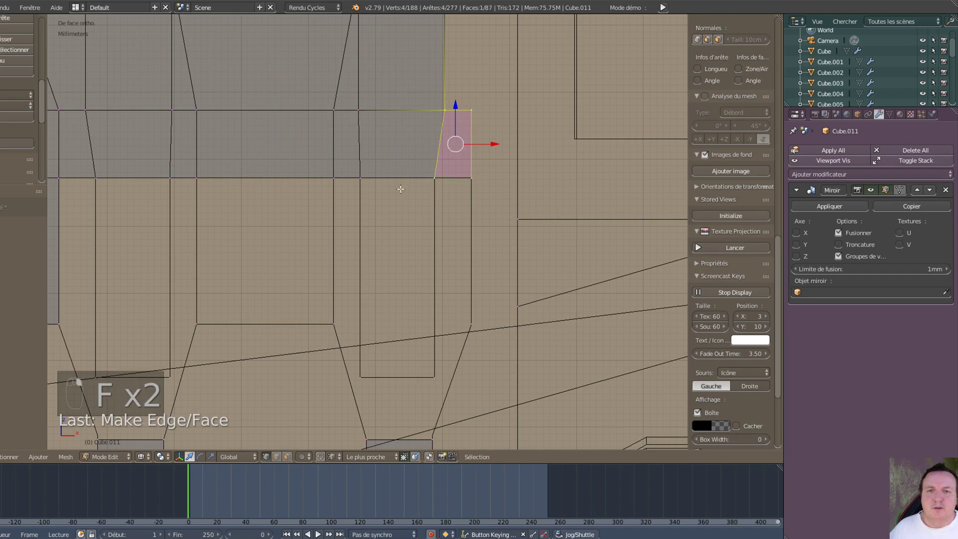
- Fill the tall leg rectangle below the second tab with a four-sided face from its corner vertices
{"action": "right_click", "coordinate": [402, 184]}
{"action": "right_click", "coordinate": [434, 178], "text": "shift"}
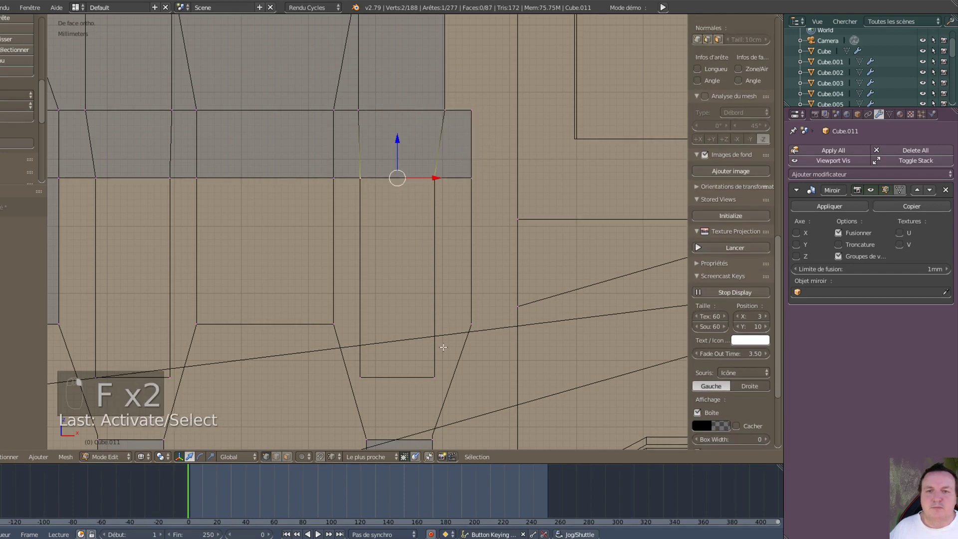
{"action": "right_click", "coordinate": [434, 377], "text": "shift"}
{"action": "right_click", "coordinate": [366, 378], "text": "shift"}
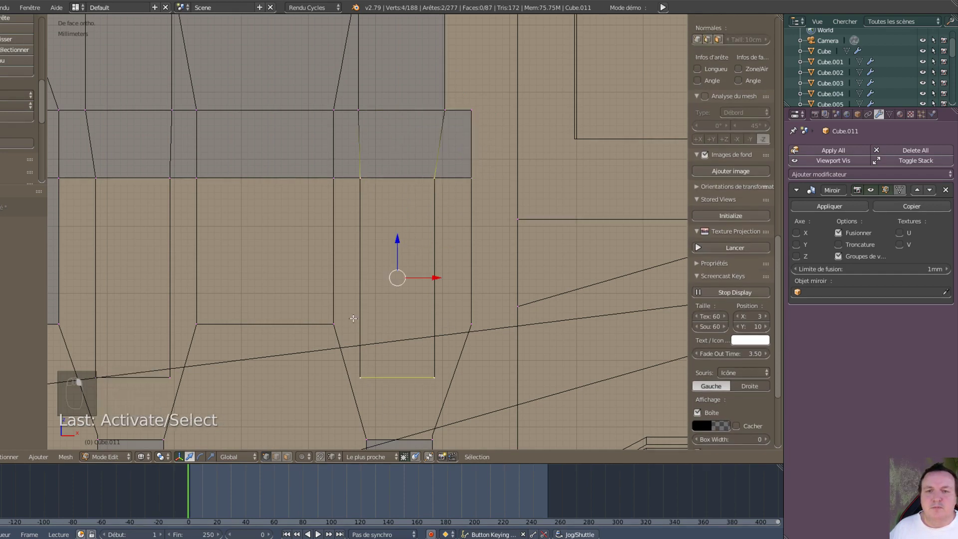
{"action": "key", "text": "f"}
- Fill the narrow slanted-bottom strip between the second leg rectangle and the central square opening
{"action": "right_click", "coordinate": [335, 325]}
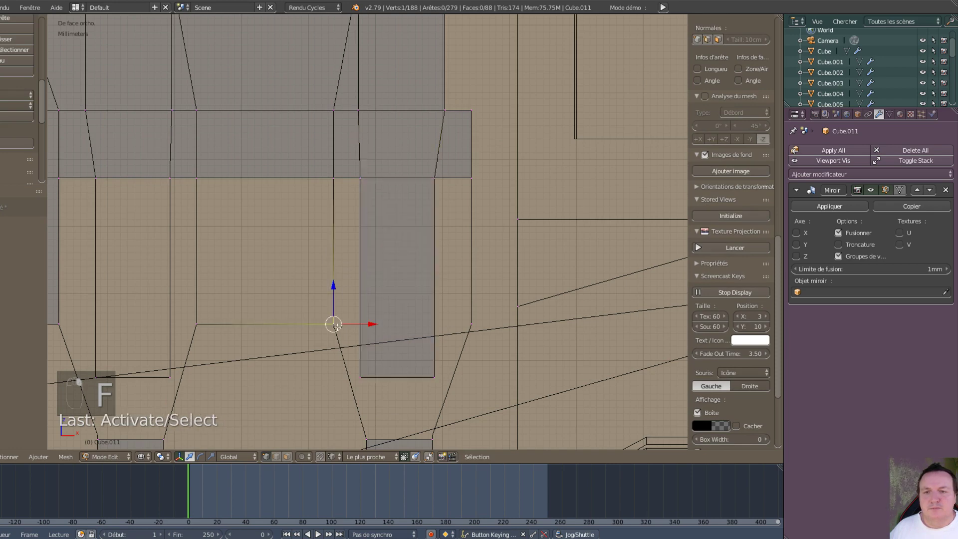
{"action": "right_click", "coordinate": [361, 378], "text": "shift"}
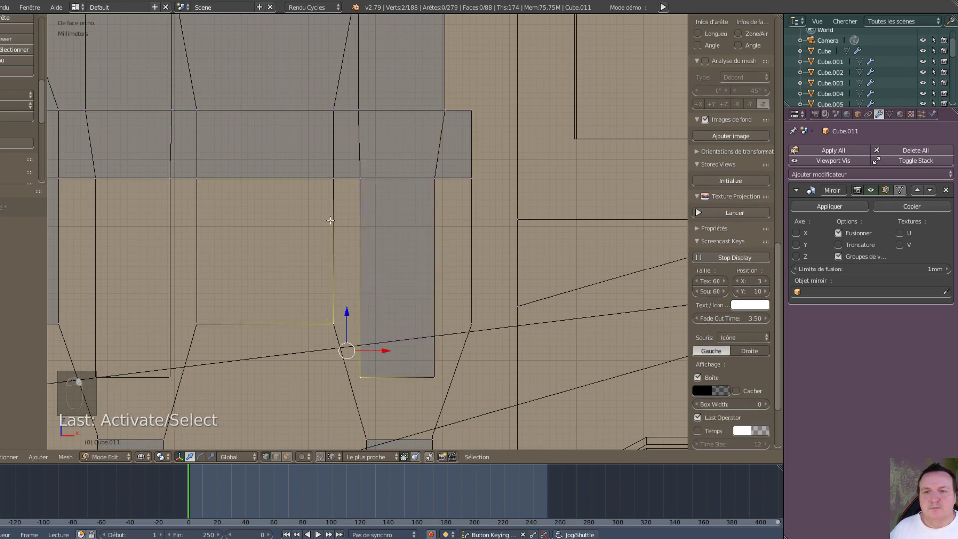
{"action": "right_click", "coordinate": [334, 184], "text": "shift"}
{"action": "right_click", "coordinate": [366, 190], "text": "shift"}
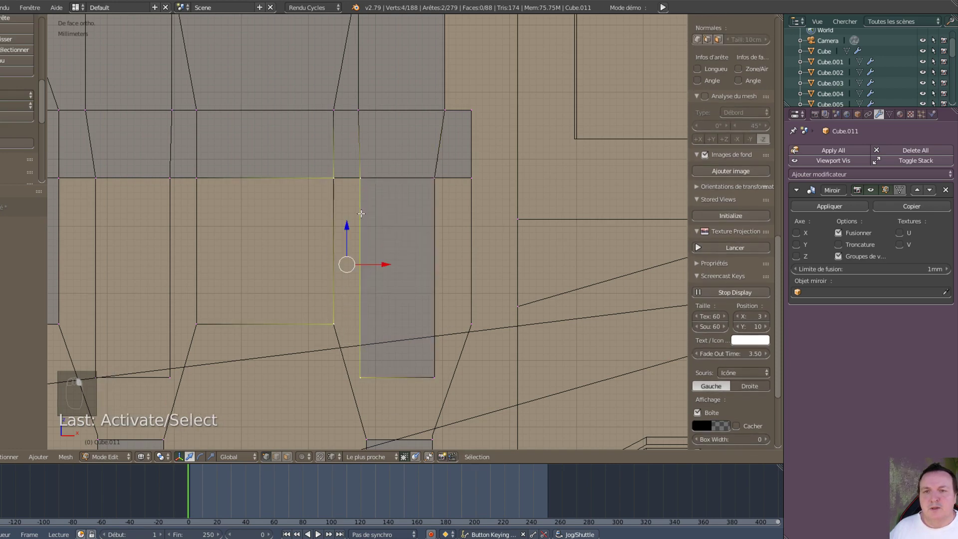
{"action": "key", "text": "f"}
- Fill the central square opening below the shaded block with a four-sided face
{"action": "right_click", "coordinate": [186, 183]}
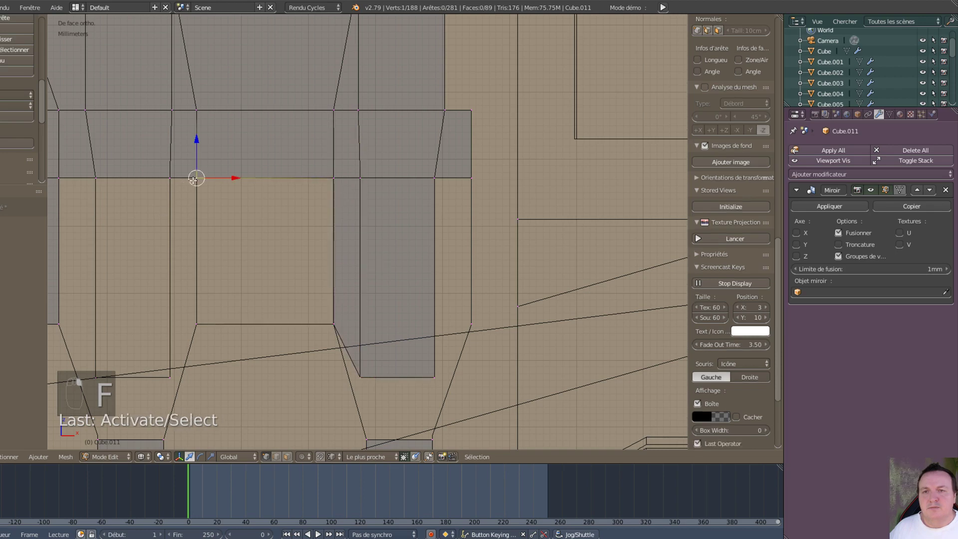
{"action": "right_click", "coordinate": [195, 324], "text": "shift"}
{"action": "right_click", "coordinate": [307, 309], "text": "shift"}
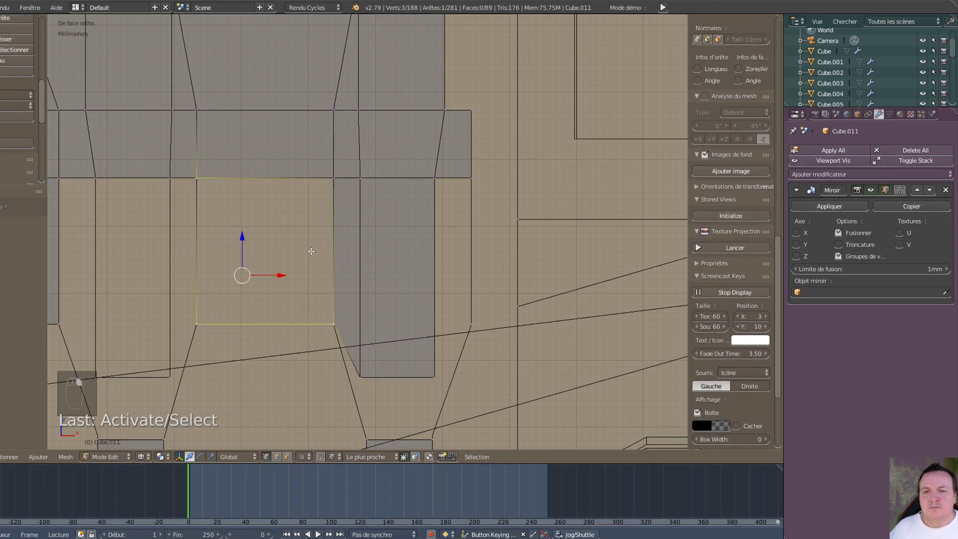
{"action": "right_click", "coordinate": [320, 188], "text": "shift"}
{"action": "key", "text": "f"}
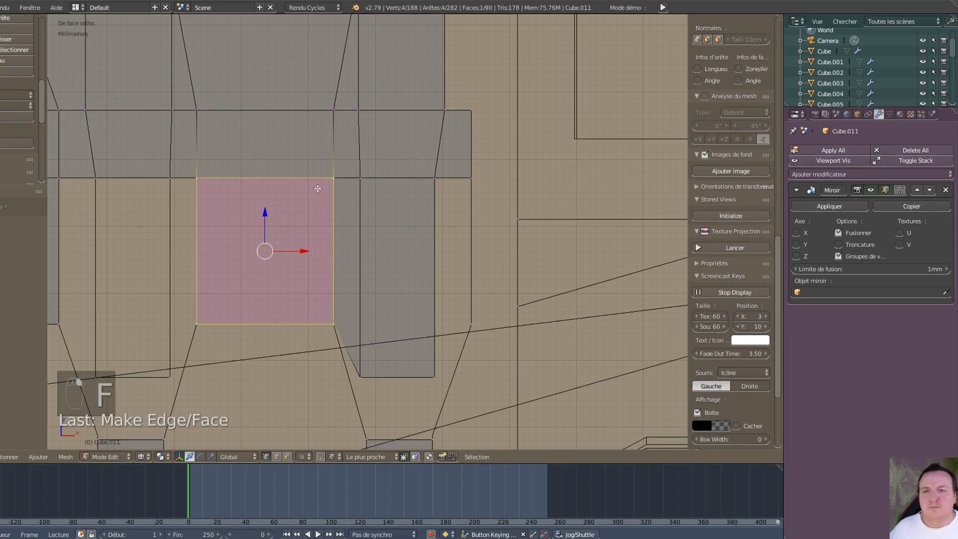
- Fill the narrow slanted-bottom strip between the first leg rectangle and the filled central square
{"action": "right_click", "coordinate": [179, 181]}
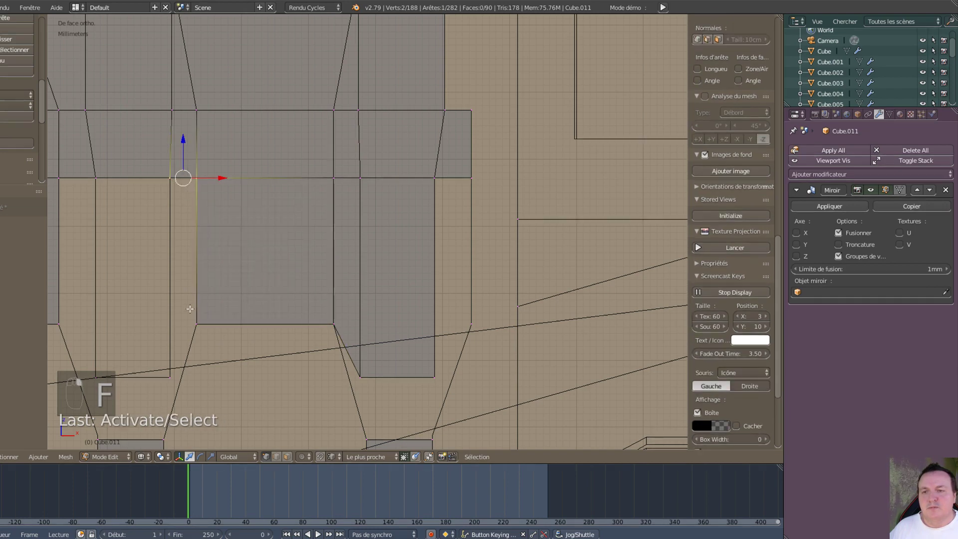
{"action": "right_click", "coordinate": [196, 325], "text": "shift"}
{"action": "right_click", "coordinate": [170, 377], "text": "shift"}
{"action": "key", "text": "f"}
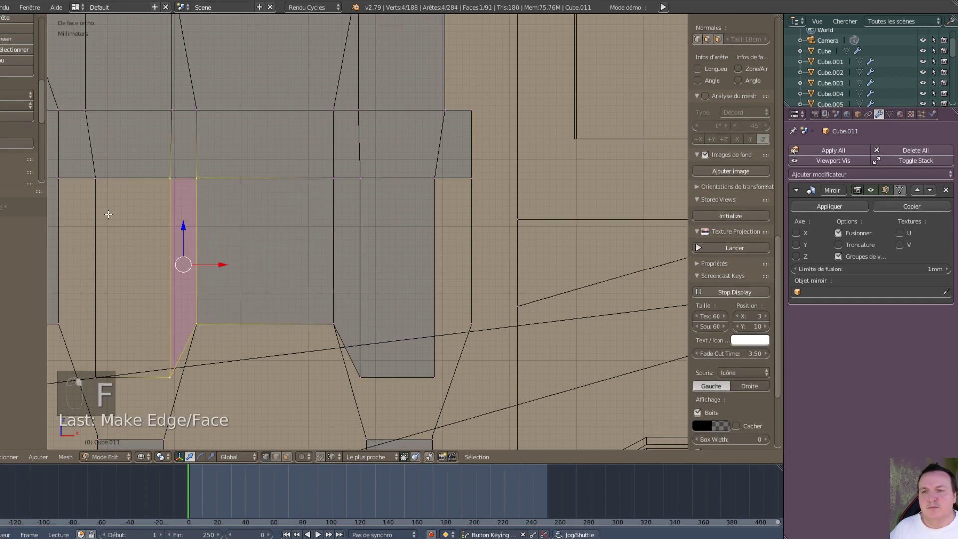
- Fill the tall leg rectangle below the first tab with a four-sided face from its corner vertices
{"action": "right_click", "coordinate": [99, 184]}
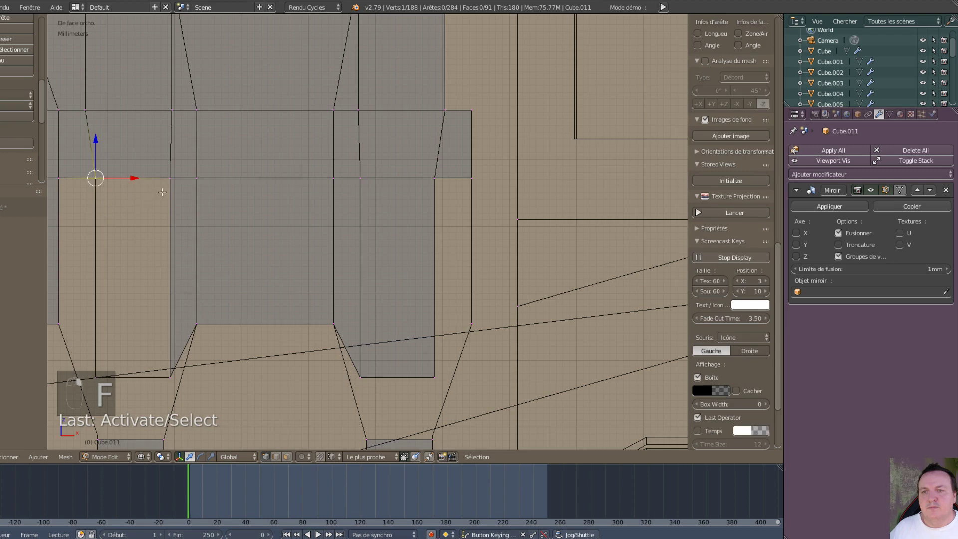
{"action": "right_click", "coordinate": [166, 184], "text": "shift"}
{"action": "right_click", "coordinate": [98, 373], "text": "shift"}
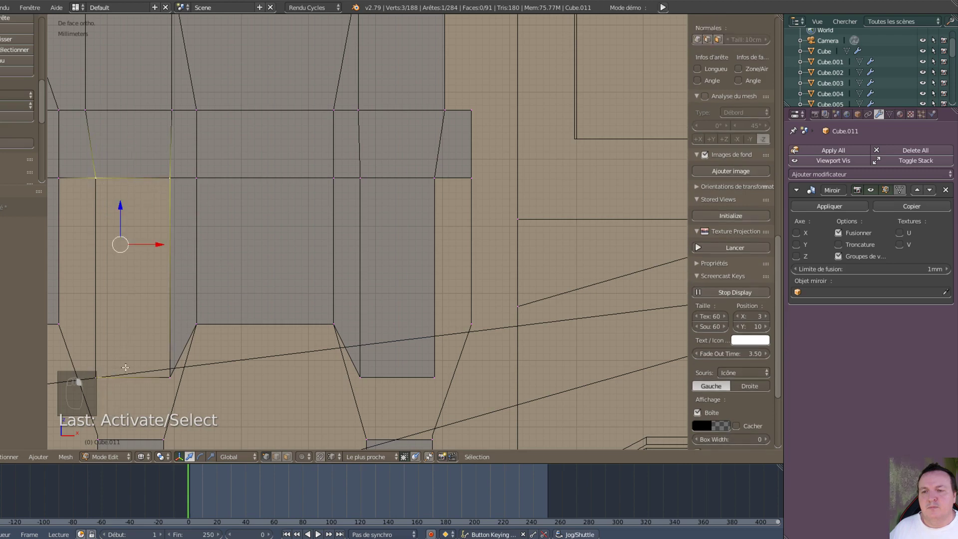
{"action": "right_click", "coordinate": [162, 373], "text": "shift"}
{"action": "key", "text": "f"}
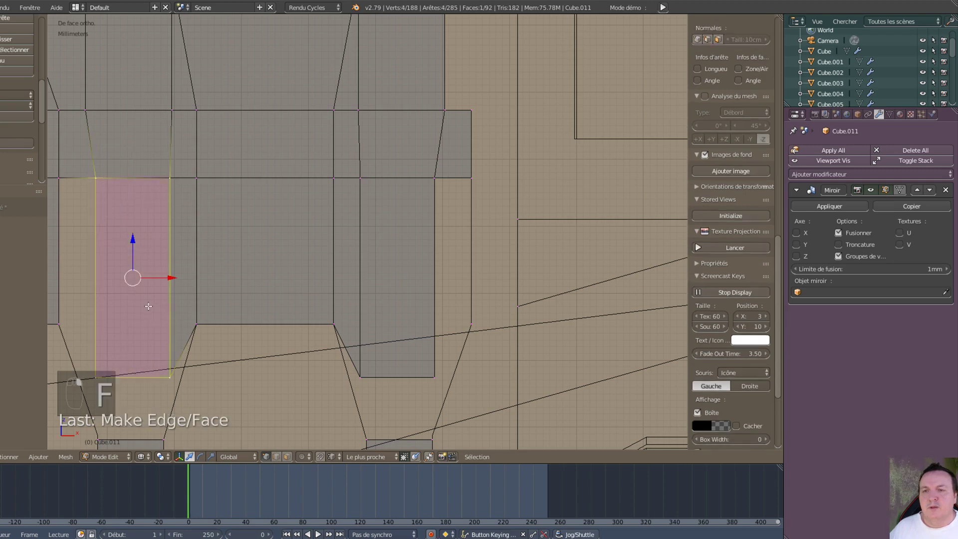
- Fill the slanted-bottom strip between the outer left face and the filled first leg rectangle
{"action": "right_click", "coordinate": [65, 189]}
{"action": "right_click", "coordinate": [92, 195], "text": "shift"}
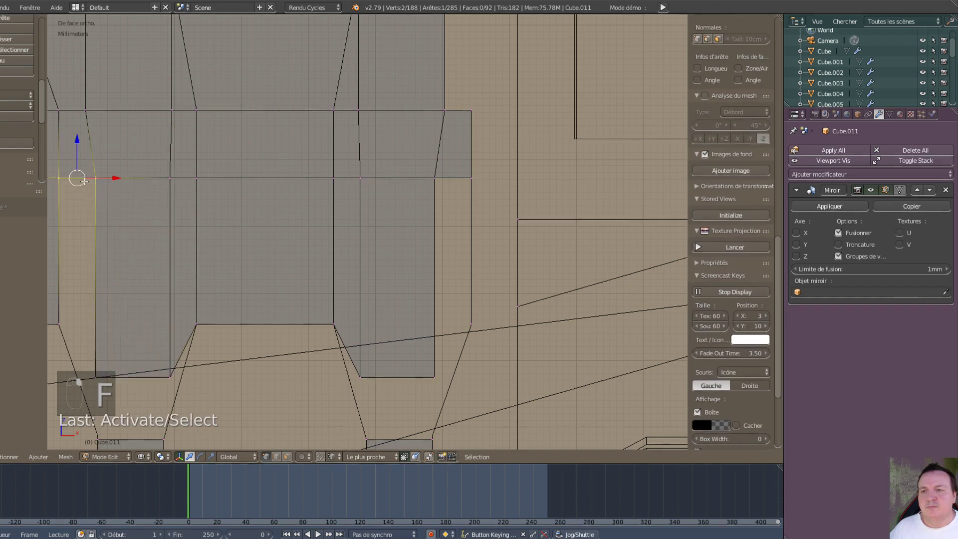
{"action": "right_click", "coordinate": [67, 320], "text": "shift"}
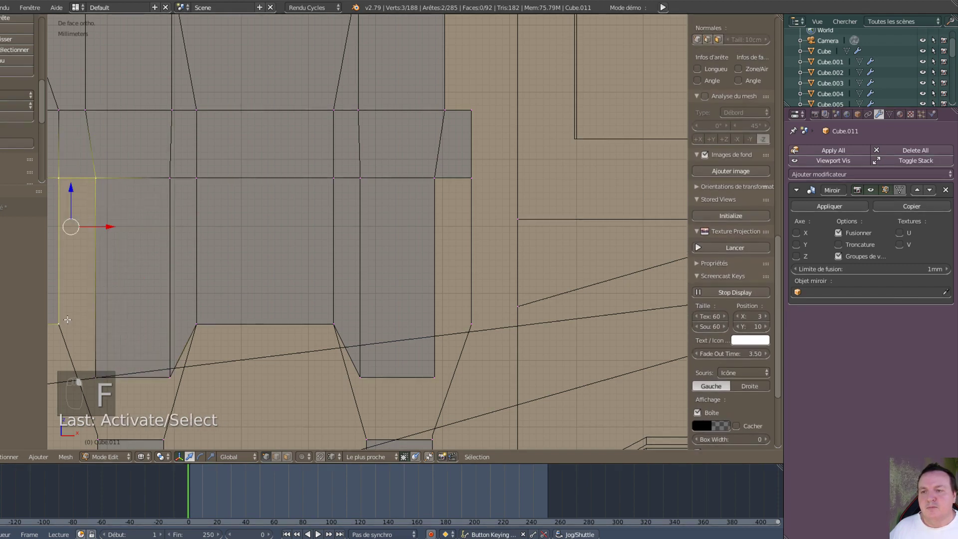
{"action": "right_click", "coordinate": [95, 367], "text": "shift"}
{"action": "key", "text": "f"}
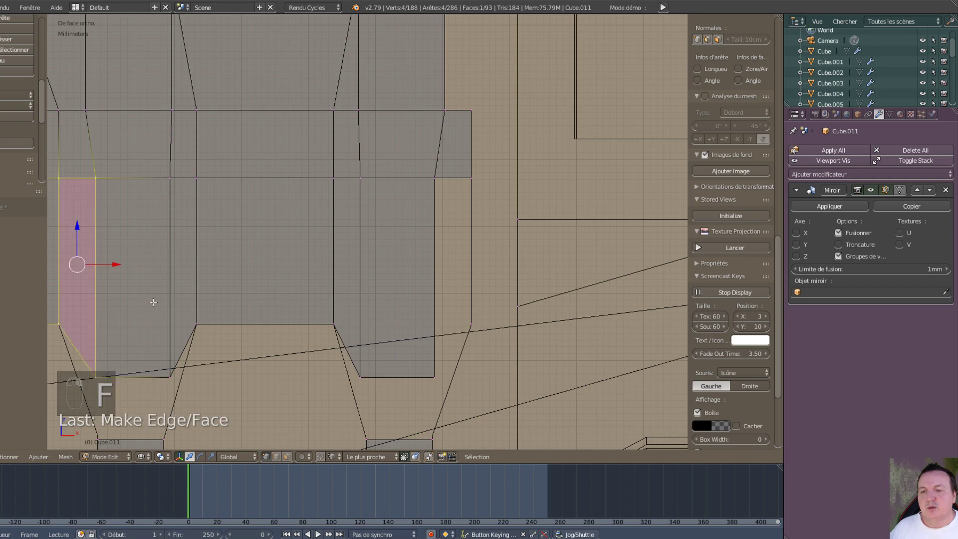
- Fill the thin triangle on the outer side of the first leg's taper, between the wide block and the narrow leg
{"action": "middle_click_drag", "start_coordinate": [153, 302], "coordinate": [229, 117], "text": "shift"}
{"action": "right_click", "coordinate": [157, 193]}
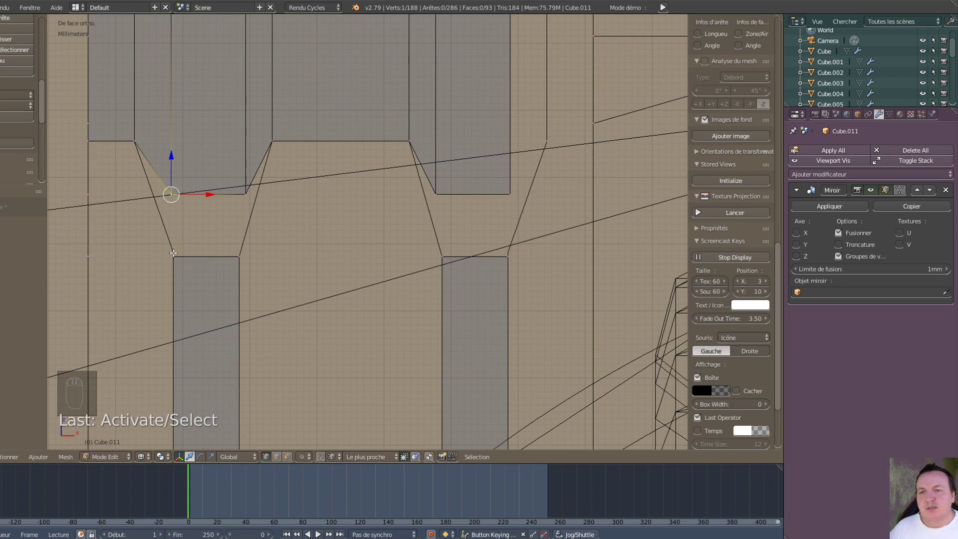
{"action": "right_click", "coordinate": [173, 254], "text": "shift"}
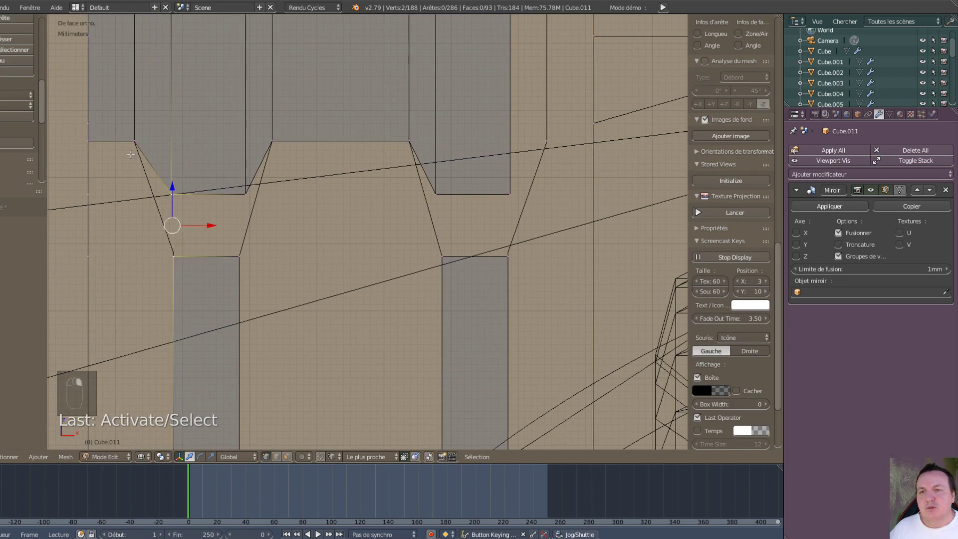
{"action": "right_click", "coordinate": [133, 143], "text": "shift"}
{"action": "key", "text": "f"}
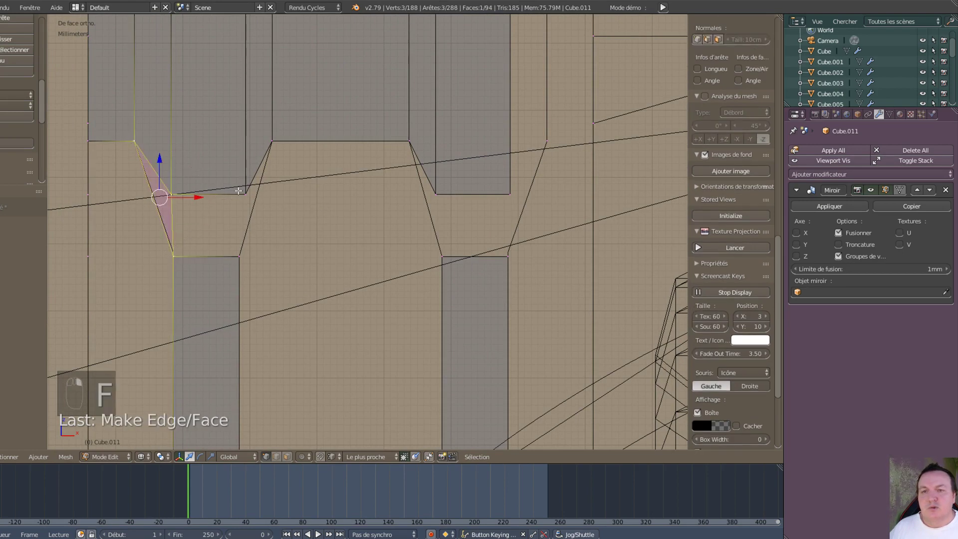
- Bridge the first leg's wide block and the narrow leg below it with a four-sided face
{"action": "right_click", "coordinate": [240, 192]}
{"action": "right_click", "coordinate": [233, 253]}
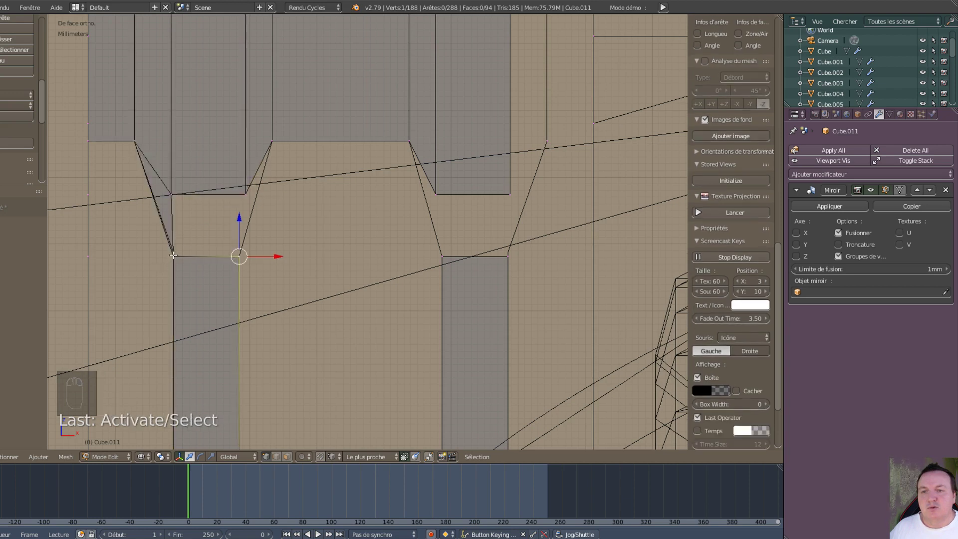
{"action": "right_click", "coordinate": [173, 256], "text": "shift"}
{"action": "right_click", "coordinate": [171, 195], "text": "shift"}
{"action": "right_click", "coordinate": [242, 201], "text": "shift"}
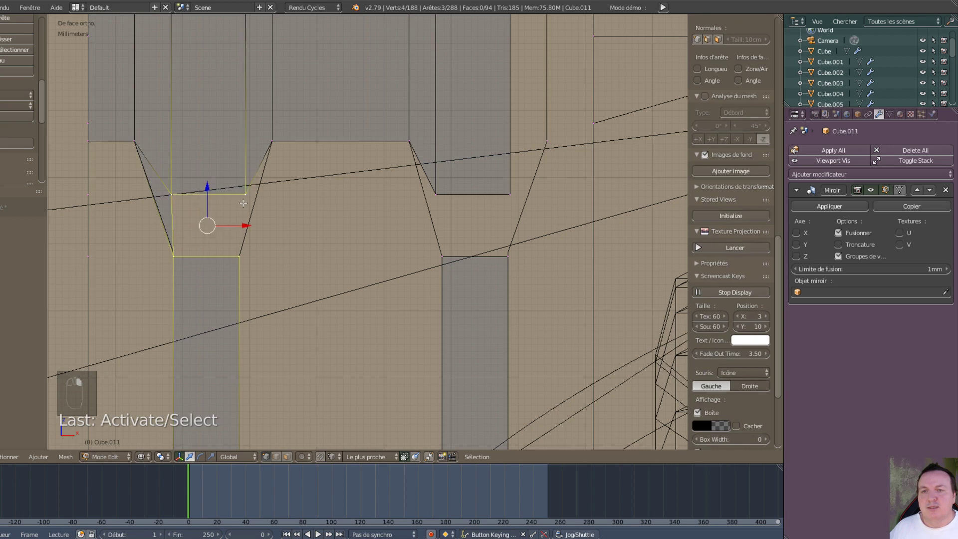
{"action": "key", "text": "f"}
- Fill the thin triangle on the inner side of the first leg's taper with a three-vertex face
{"action": "right_click", "coordinate": [254, 199]}
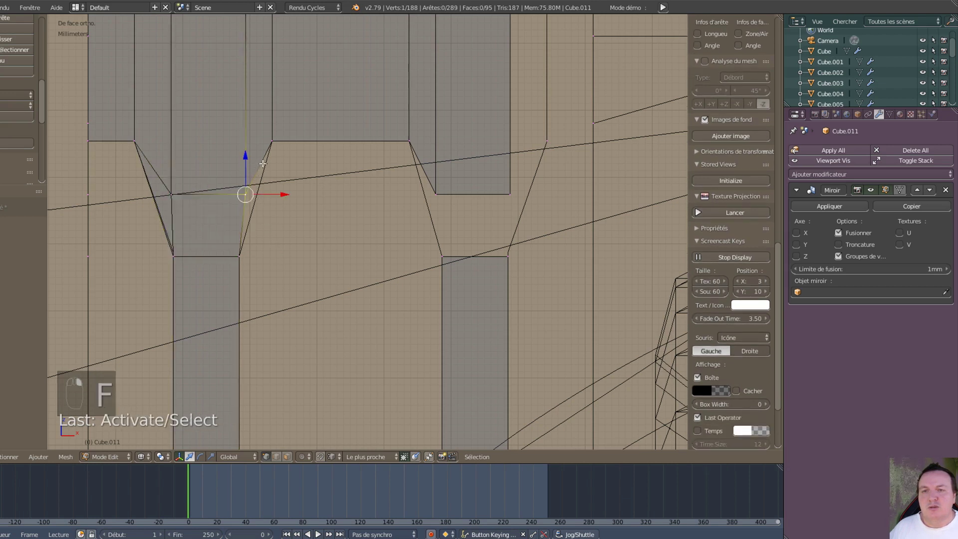
{"action": "right_click", "coordinate": [272, 142], "text": "shift"}
{"action": "right_click", "coordinate": [239, 255], "text": "shift"}
{"action": "key", "text": "f"}
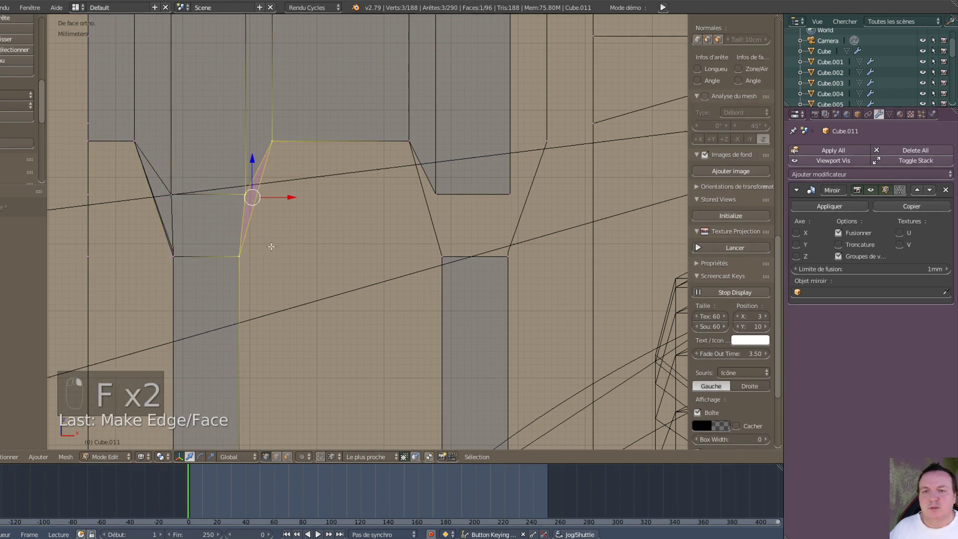
- Fill the thin triangle on the inner side of the second leg's taper with a three-vertex face
{"action": "right_click", "coordinate": [409, 141]}
{"action": "right_click", "coordinate": [435, 194], "text": "shift"}
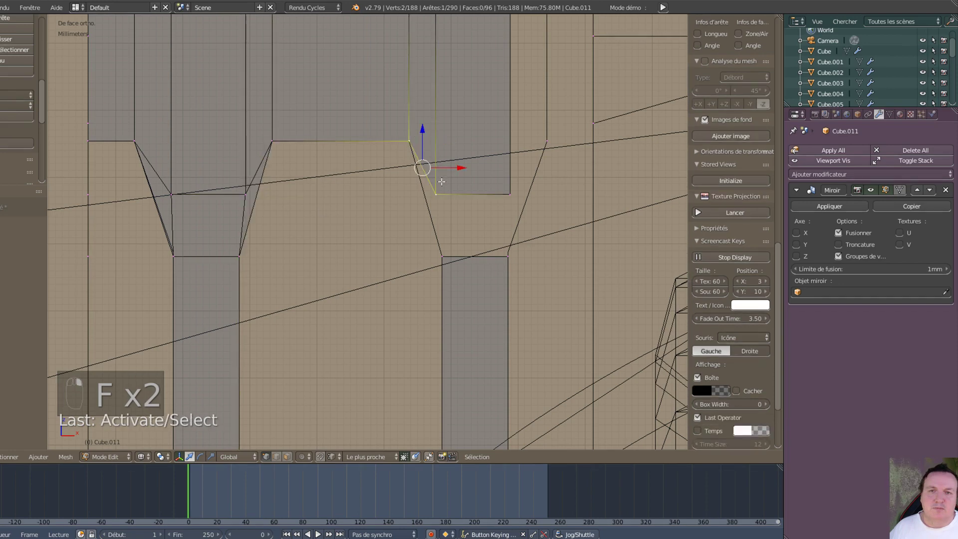
{"action": "right_click", "coordinate": [442, 254], "text": "shift"}
{"action": "key", "text": "f"}
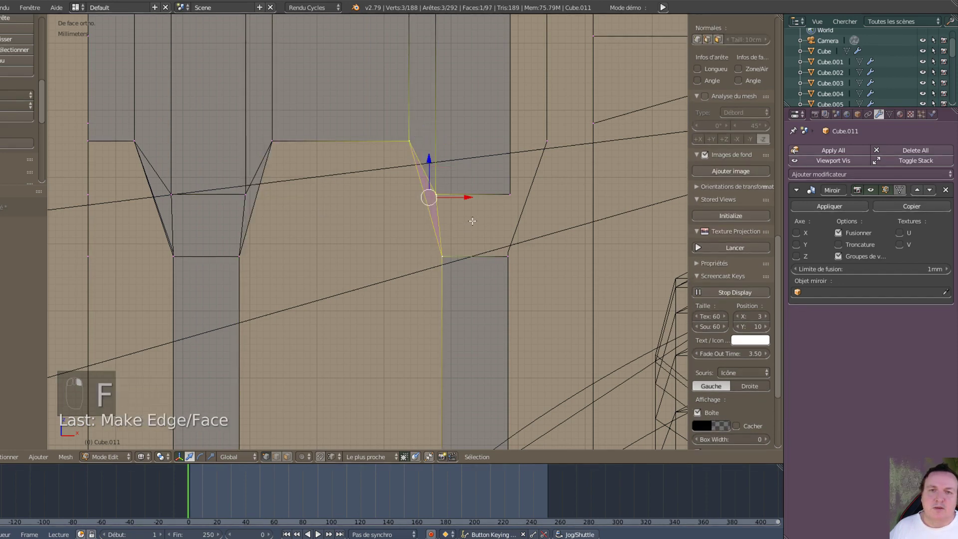
- Bridge the second leg's wide block and the narrow leg below it with a four-sided face
{"action": "right_click", "coordinate": [505, 198]}
{"action": "right_click", "coordinate": [438, 195], "text": "shift"}
{"action": "right_click", "coordinate": [447, 256], "text": "shift"}
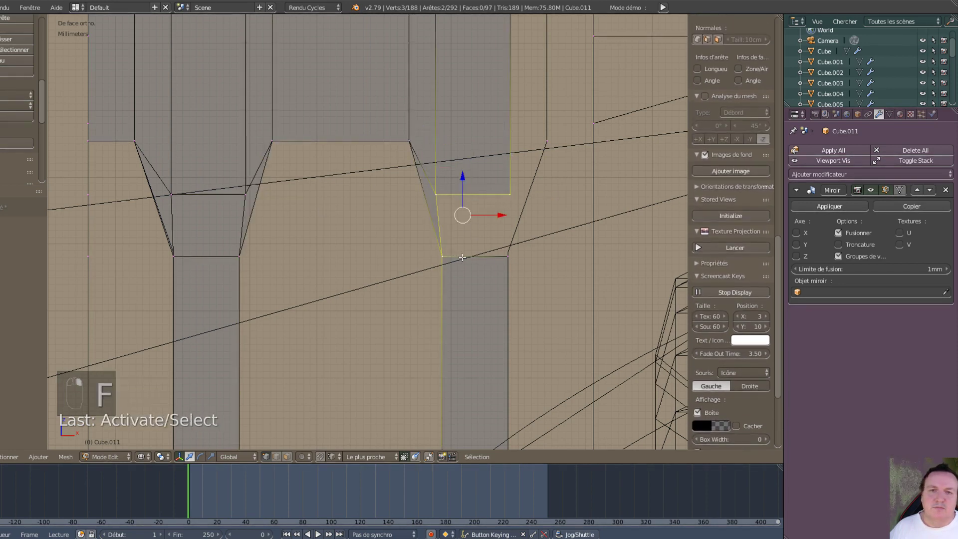
{"action": "right_click", "coordinate": [502, 256], "text": "shift"}
{"action": "key", "text": "shift+f"}
{"action": "key", "text": "Escape"}
{"action": "key", "text": "f"}
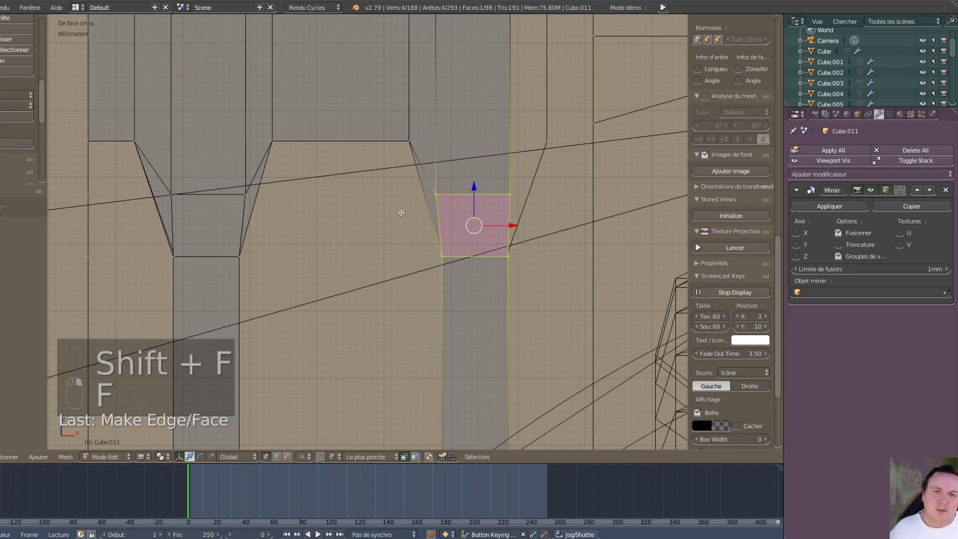
- Fill the thin triangle on the outer side of the second leg's taper with a three-vertex face
{"action": "right_click", "coordinate": [543, 149]}
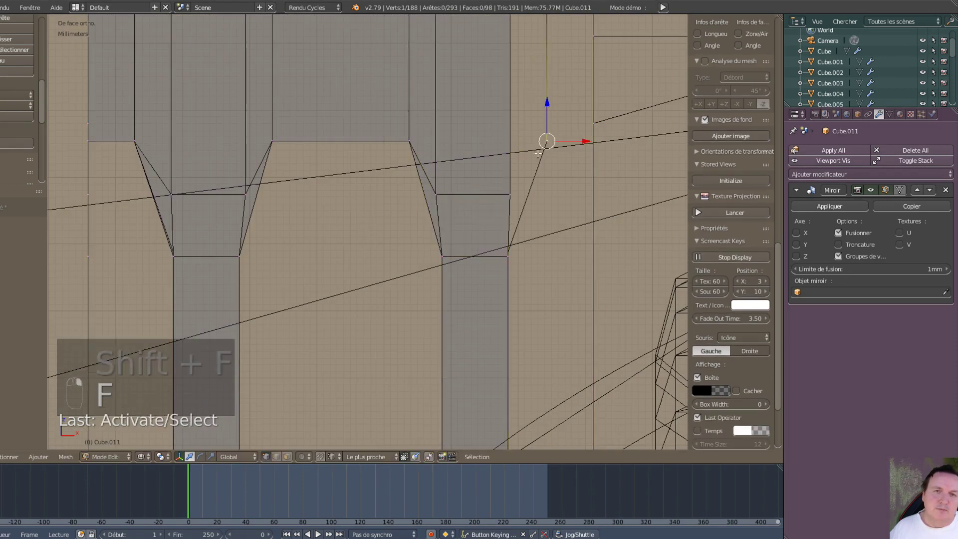
{"action": "right_click", "coordinate": [520, 239], "text": "shift"}
{"action": "right_click", "coordinate": [516, 203], "text": "shift"}
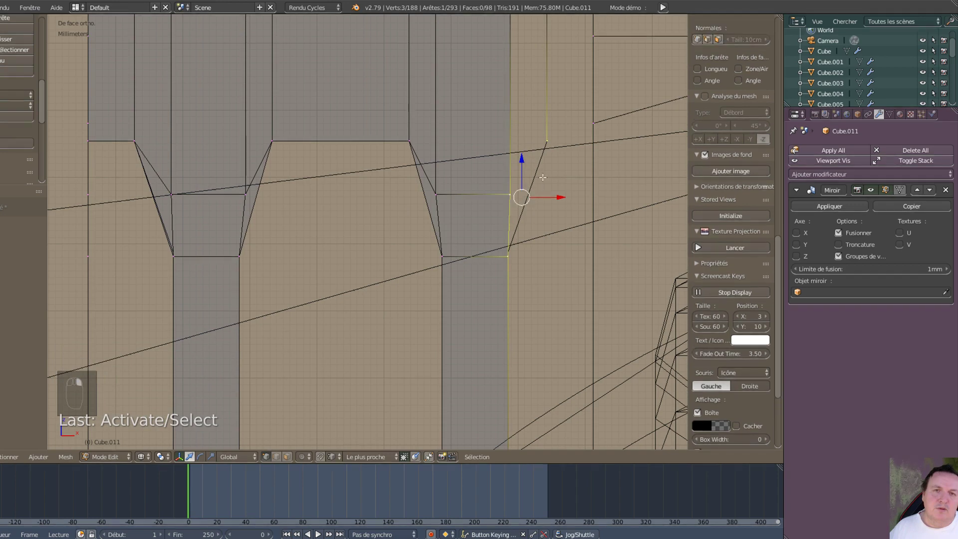
{"action": "key", "text": "f"}
- Fill the slanted-bottom strip along the outer side of the second leg rectangle, below the middle band
{"action": "middle_click_drag", "start_coordinate": [510, 105], "coordinate": [447, 293], "text": "shift"}
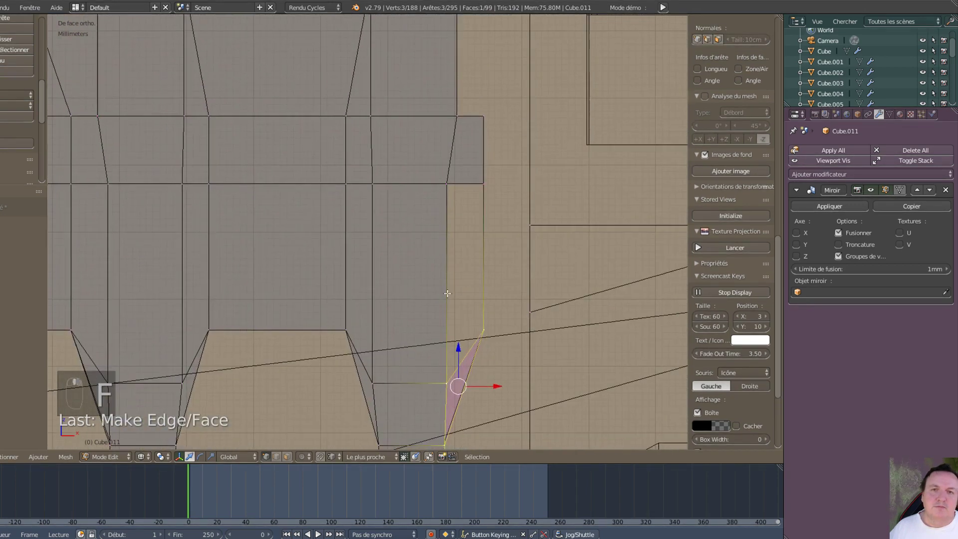
{"action": "right_click", "coordinate": [486, 193]}
{"action": "right_click", "coordinate": [470, 195], "text": "shift"}
{"action": "right_click", "coordinate": [453, 192], "text": "shift"}
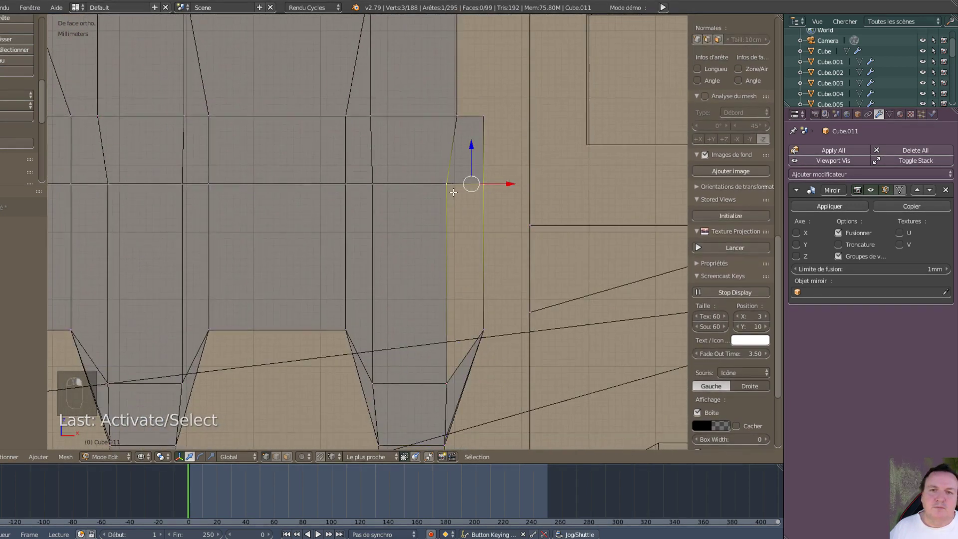
{"action": "right_click", "coordinate": [442, 363], "text": "shift"}
{"action": "right_click", "coordinate": [482, 332], "text": "shift"}
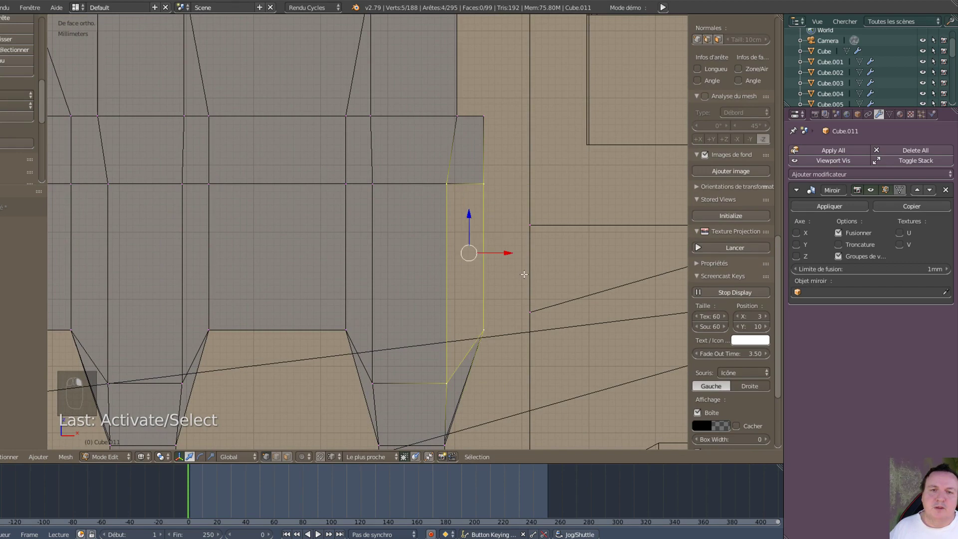
{"action": "key", "text": "f"}
- Fill a triangle under the outer left face, joining its two lower corners to the next vertex down the straight outer edge
{"action": "scroll", "coordinate": [514, 269], "scroll_direction": "down", "scroll_amount": 3}
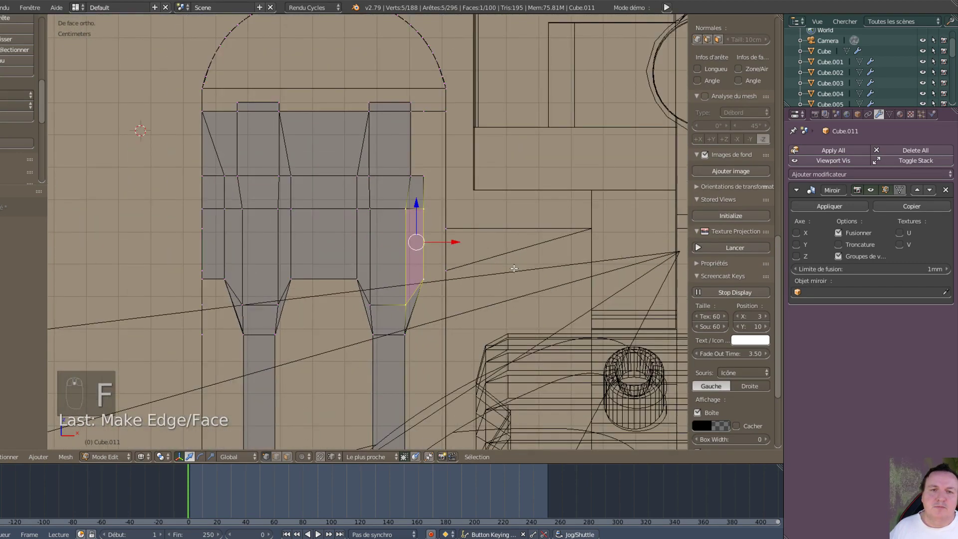
{"action": "scroll", "coordinate": [514, 269], "scroll_direction": "down", "scroll_amount": 2}
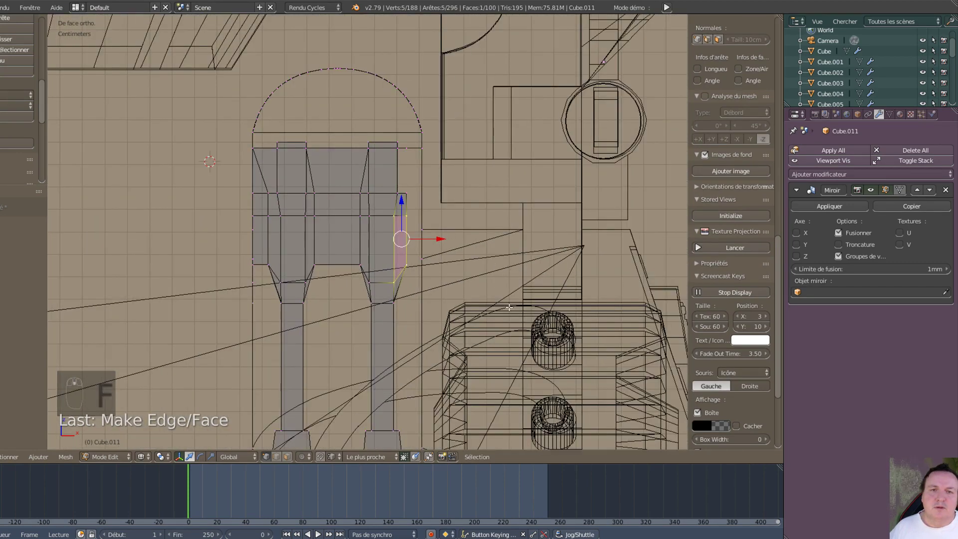
{"action": "scroll", "coordinate": [436, 321], "scroll_direction": "up", "scroll_amount": 3}
{"action": "scroll", "coordinate": [435, 322], "scroll_direction": "up", "scroll_amount": 2}
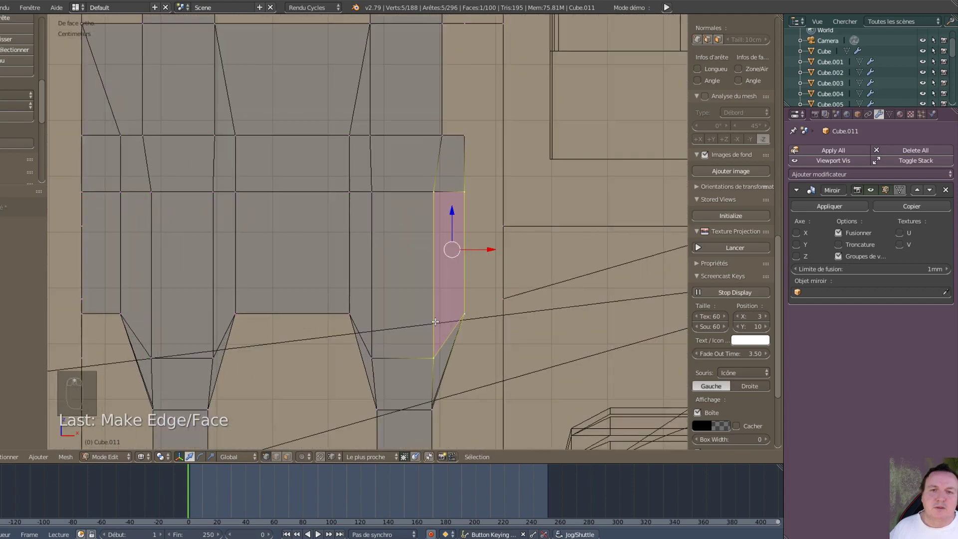
{"action": "middle_click_drag", "start_coordinate": [434, 337], "coordinate": [683, 278], "text": "shift"}
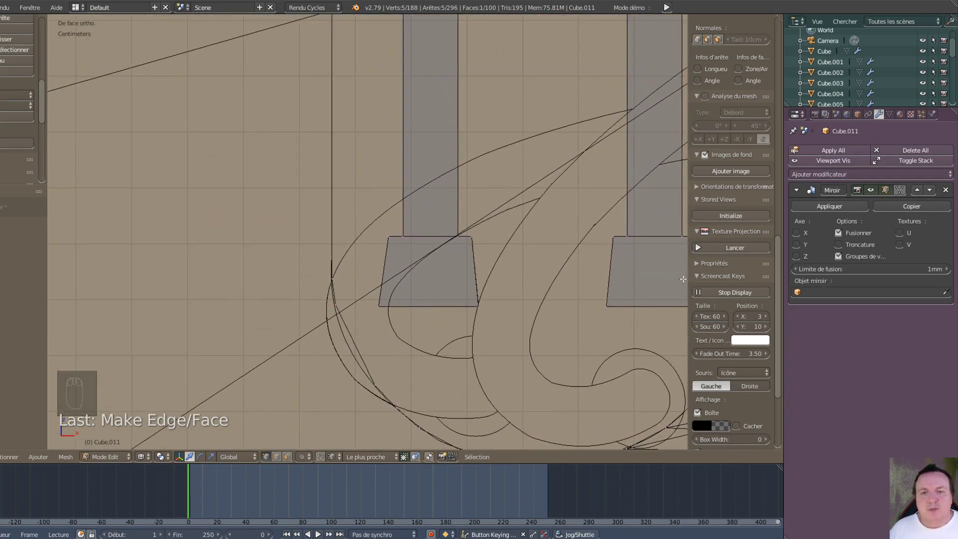
{"action": "scroll", "coordinate": [399, 142], "scroll_direction": "down", "scroll_amount": 3}
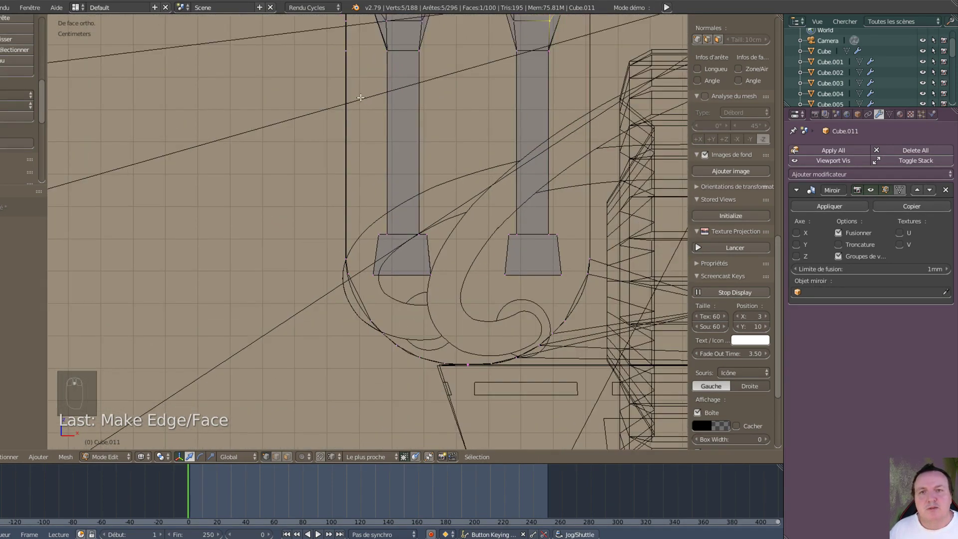
{"action": "middle_click_drag", "start_coordinate": [361, 97], "coordinate": [392, 221], "text": "shift"}
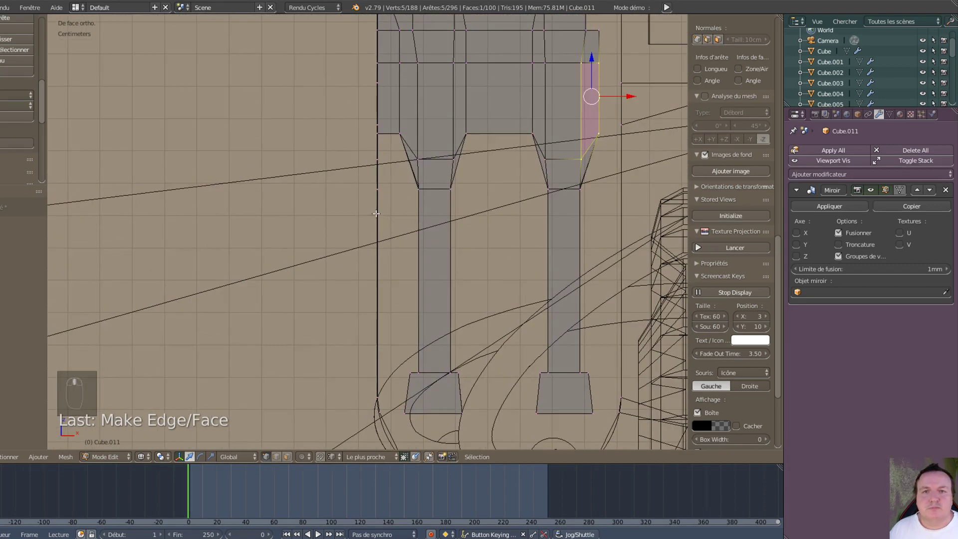
{"action": "scroll", "coordinate": [385, 217], "scroll_direction": "up", "scroll_amount": 4}
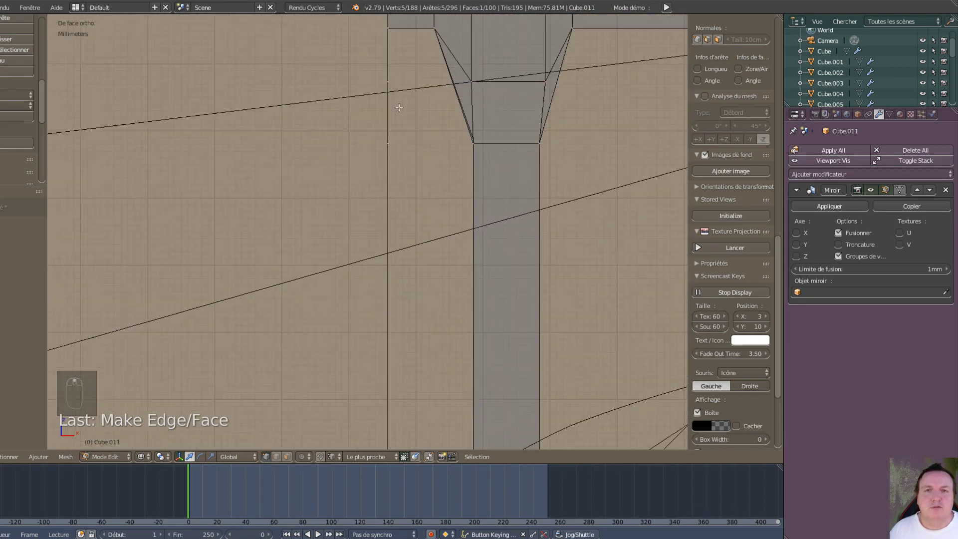
{"action": "left_click", "coordinate": [393, 93]}
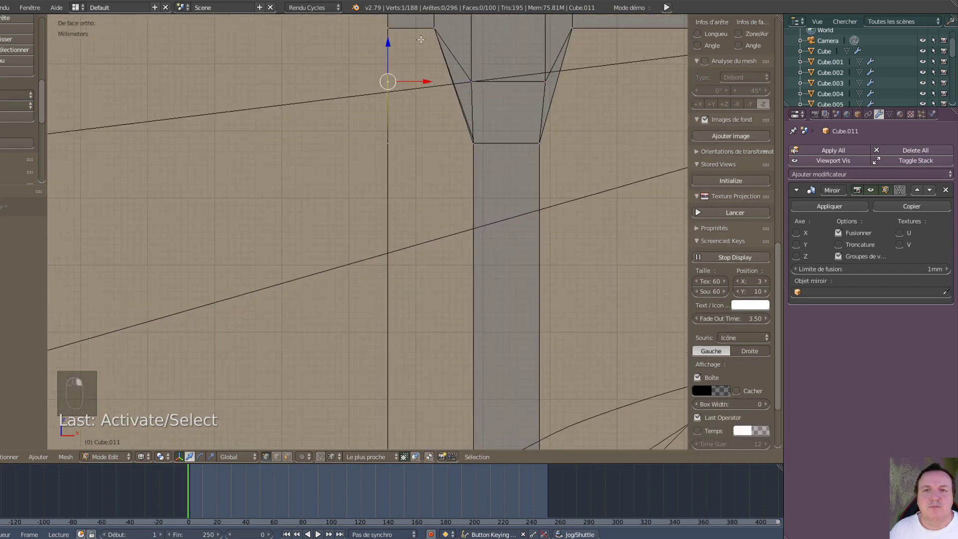
{"action": "left_click", "coordinate": [423, 38], "text": "shift"}
{"action": "left_click", "coordinate": [401, 26], "text": "shift"}
{"action": "key", "text": "f"}
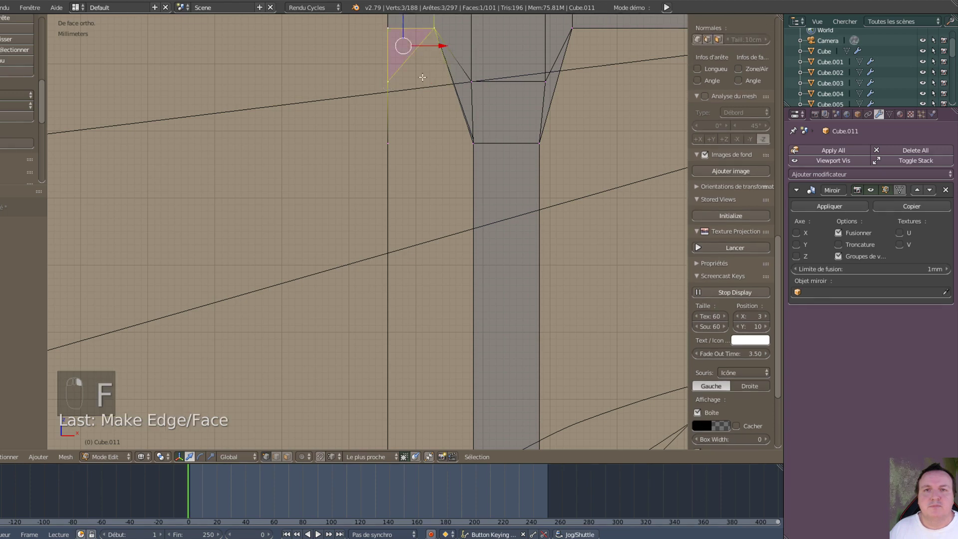
- Fill the area between the new triangle, the first leg's taper and the straight outer edge with a four-sided face
{"action": "left_click", "coordinate": [470, 133]}
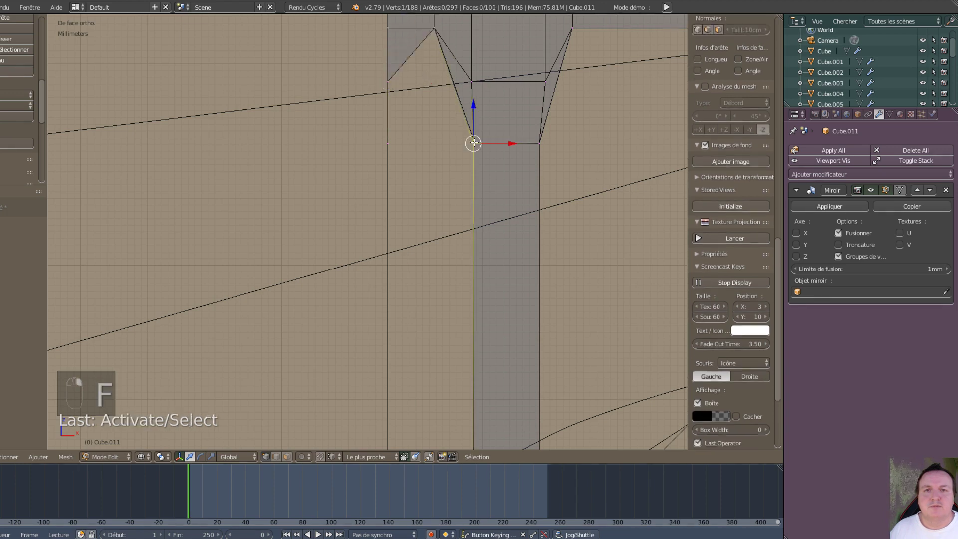
{"action": "left_click", "coordinate": [414, 149], "text": "shift"}
{"action": "left_click", "coordinate": [392, 93], "text": "shift"}
{"action": "left_click", "coordinate": [433, 29], "text": "shift"}
{"action": "key", "text": "shift+f"}
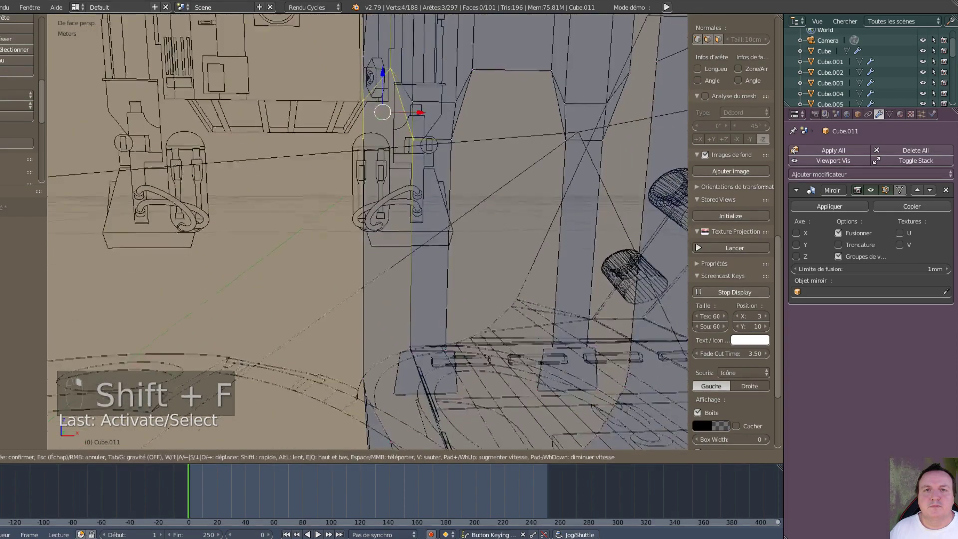
{"action": "right_click", "coordinate": [368, 232]}
{"action": "key", "text": "f"}
- Fill the thin triangle beside the first leg, joining its outer top and bottom corners to the foot's outer top corner
{"action": "scroll", "coordinate": [413, 199], "scroll_direction": "down", "scroll_amount": 4}
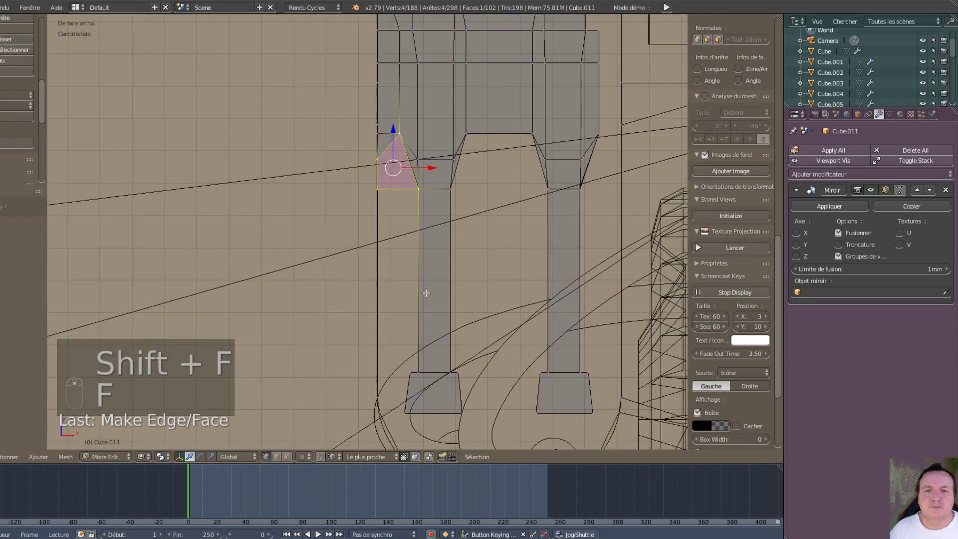
{"action": "middle_click_drag", "start_coordinate": [425, 292], "coordinate": [431, 165], "text": "shift"}
{"action": "scroll", "coordinate": [370, 280], "scroll_direction": "up", "scroll_amount": 2}
{"action": "scroll", "coordinate": [370, 281], "scroll_direction": "up", "scroll_amount": 1}
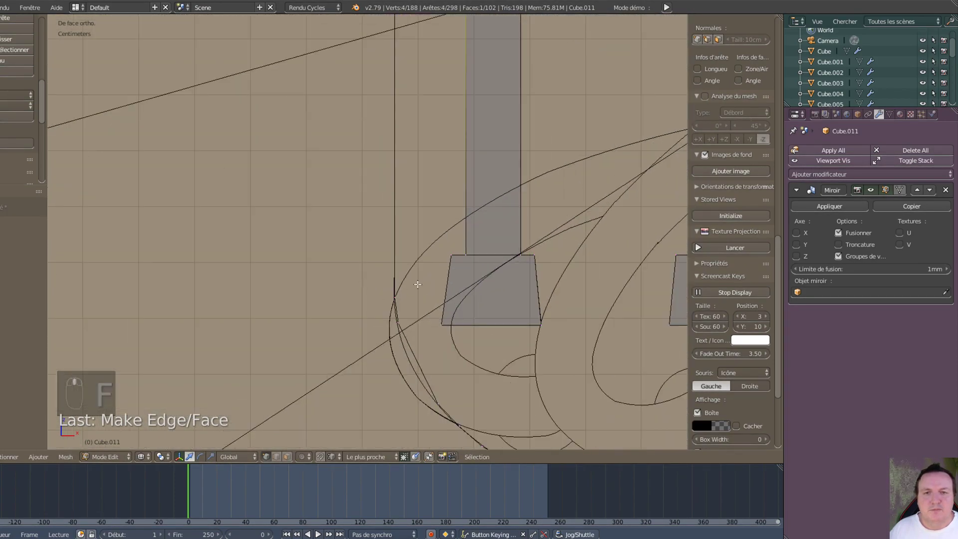
{"action": "left_click", "coordinate": [459, 255]}
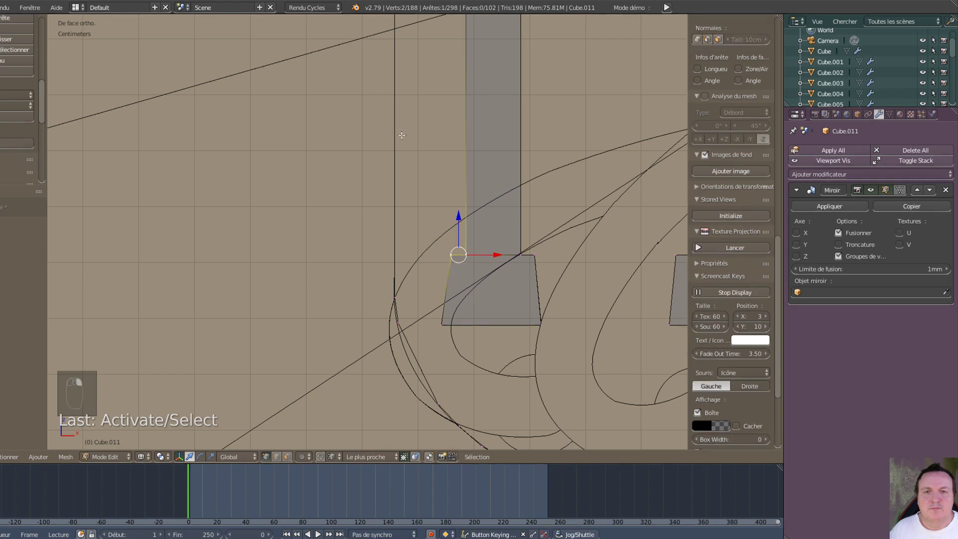
{"action": "middle_click_drag", "start_coordinate": [452, 146], "coordinate": [425, 340], "text": "shift"}
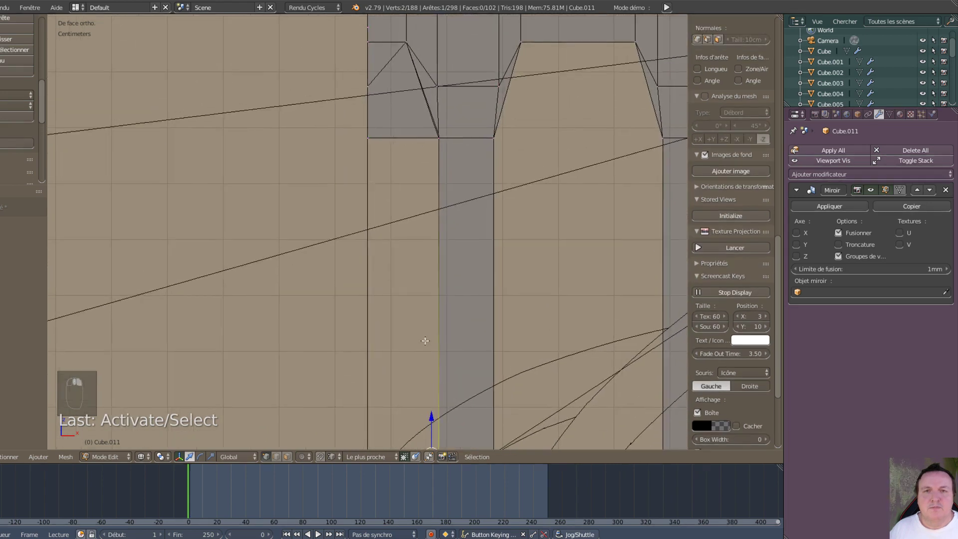
{"action": "left_click", "coordinate": [437, 142], "text": "shift"}
{"action": "key", "text": "f"}
- Fill a long triangle between the straight outer edge's vertex, the first leg's outer top corner and the foot's outer top corner
{"action": "left_click", "coordinate": [373, 138]}
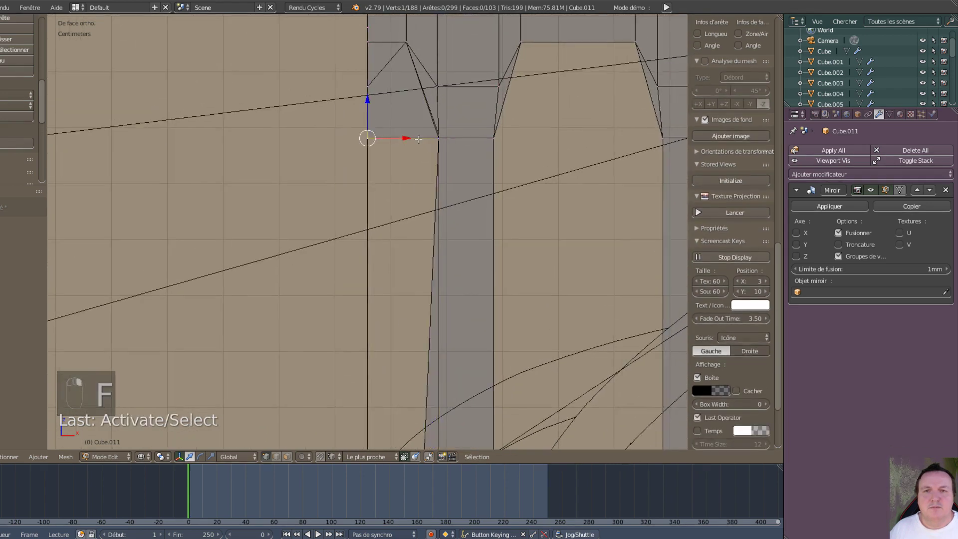
{"action": "left_click", "coordinate": [431, 169]}
{"action": "middle_click_drag", "start_coordinate": [437, 206], "coordinate": [453, 43], "text": "shift"}
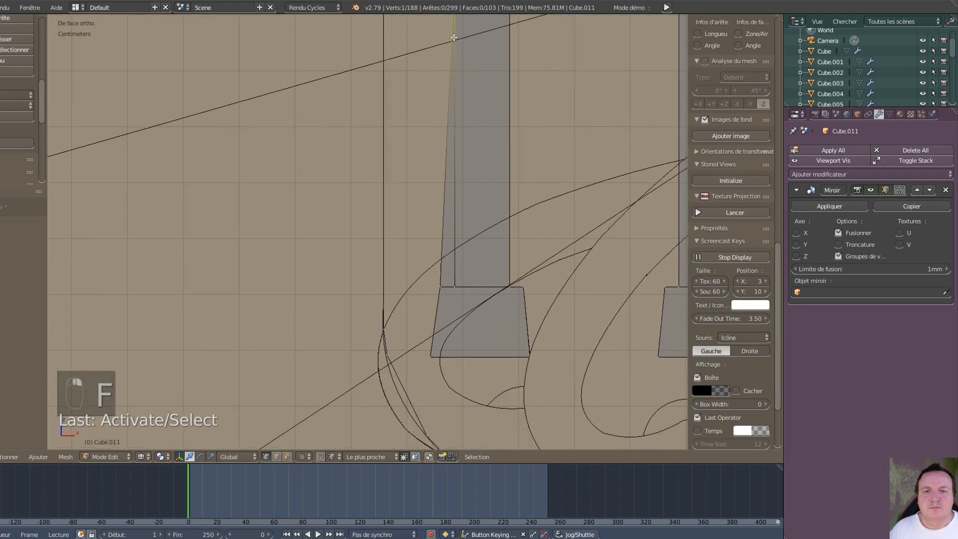
{"action": "left_click", "coordinate": [430, 264], "text": "shift"}
{"action": "middle_click_drag", "start_coordinate": [400, 119], "coordinate": [368, 323], "text": "shift"}
{"action": "right_click", "coordinate": [346, 174], "text": "shift"}
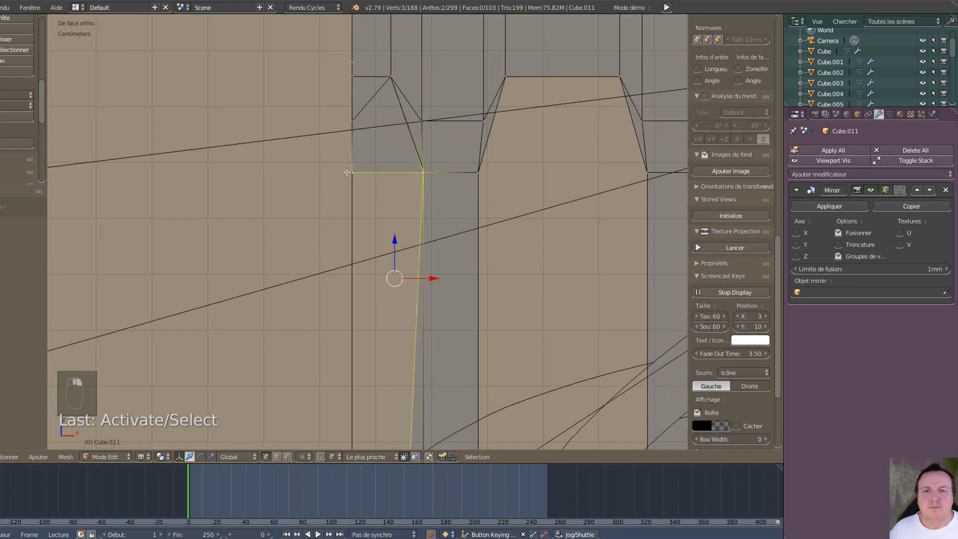
{"action": "key", "text": "f"}
{"action": "scroll", "coordinate": [348, 187], "scroll_direction": "down", "scroll_amount": 1}
{"action": "scroll", "coordinate": [347, 187], "scroll_direction": "down", "scroll_amount": 4}
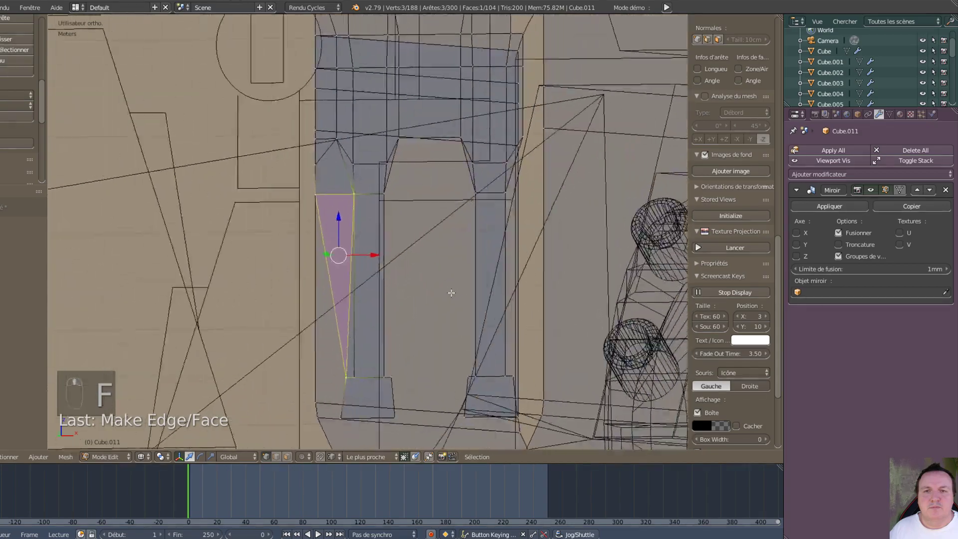
- Fill the narrow triangle on the outer side of the second tab, just above the middle band
{"action": "middle_click_drag", "start_coordinate": [449, 293], "coordinate": [208, 175]}
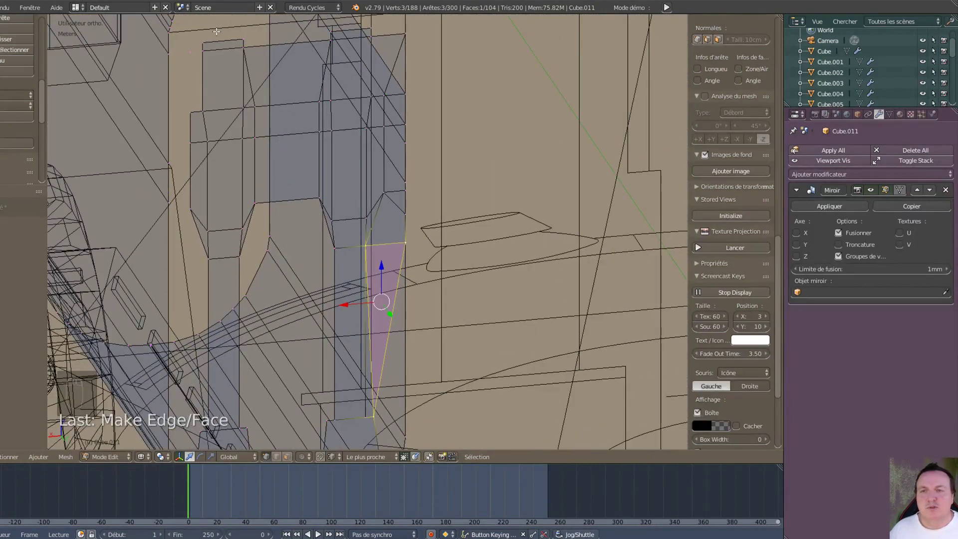
{"action": "right_click", "coordinate": [202, 50], "text": "shift"}
{"action": "right_click", "coordinate": [191, 52], "text": "shift"}
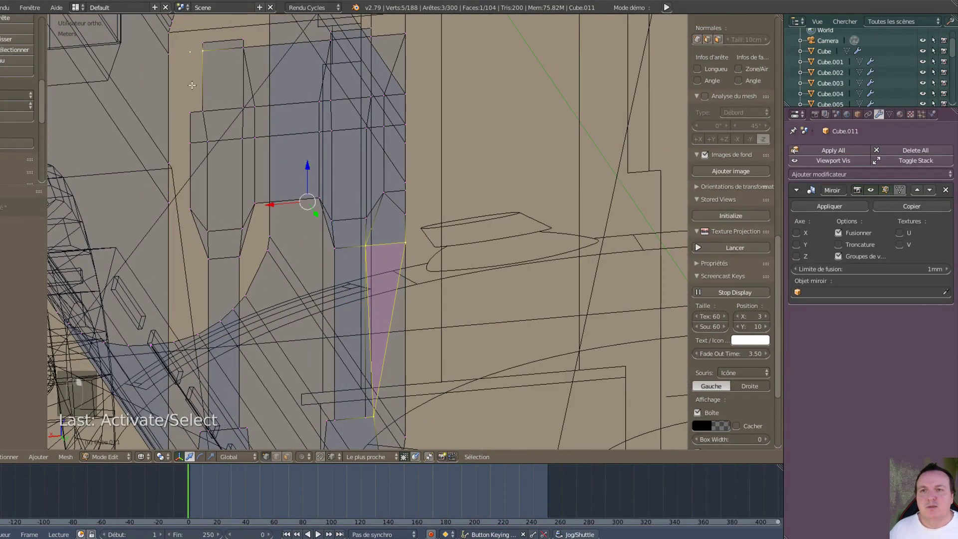
{"action": "right_click", "coordinate": [183, 115], "text": "shift"}
{"action": "right_click", "coordinate": [205, 114], "text": "shift"}
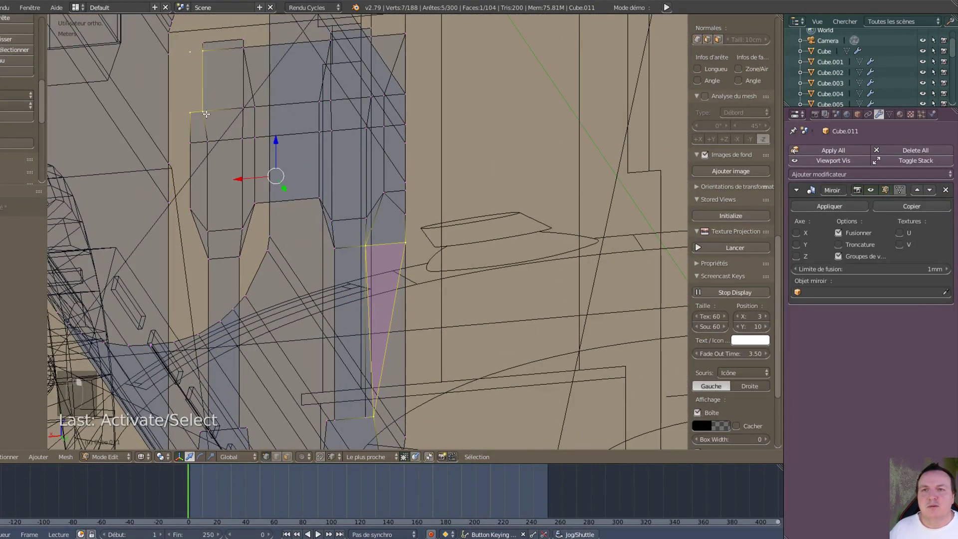
{"action": "key", "text": "f"}
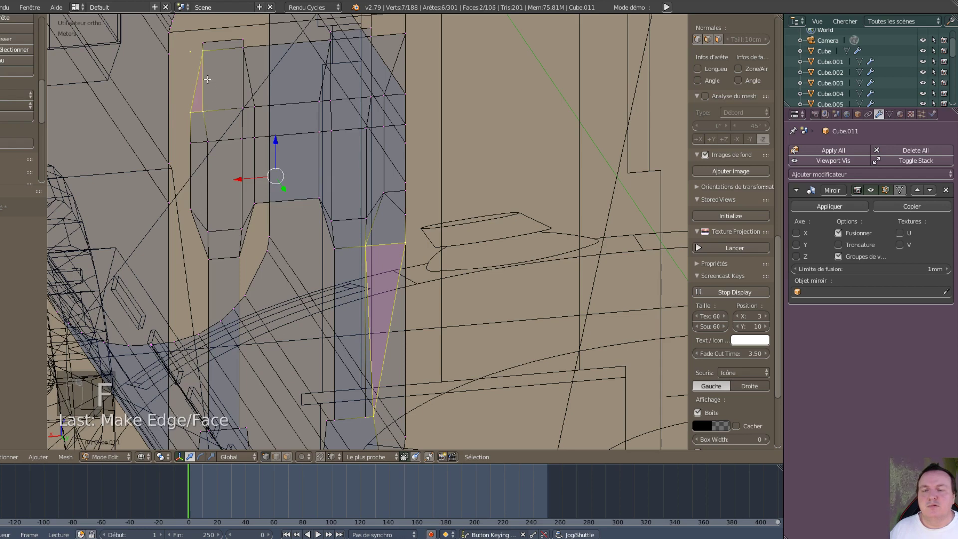
- Fill the inverted triangle outside the second tab, joining the loose vertex beside it to the tab side and the middle band's outer corner
{"action": "scroll", "coordinate": [217, 87], "scroll_direction": "up", "scroll_amount": 2}
{"action": "middle_click_drag", "start_coordinate": [236, 96], "coordinate": [353, 264], "text": "shift"}
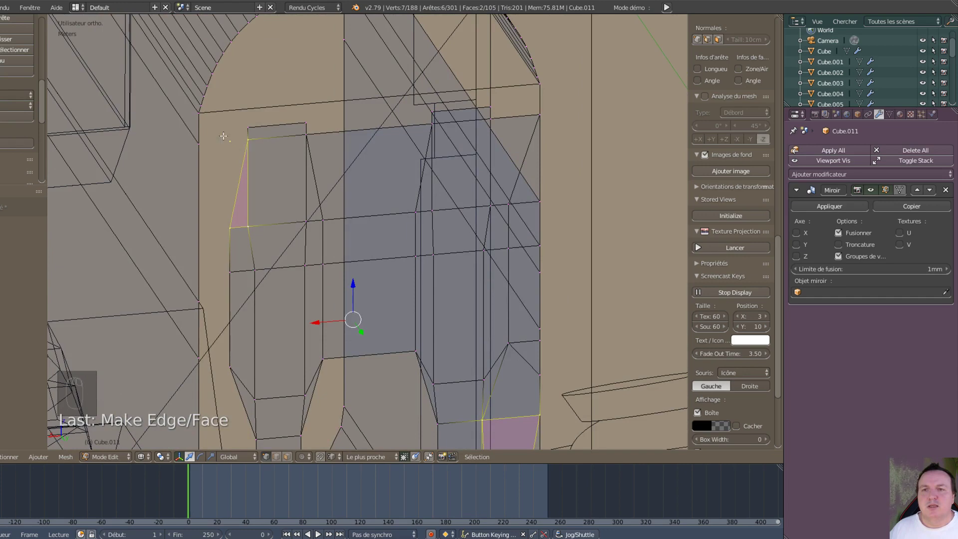
{"action": "right_click", "coordinate": [231, 141]}
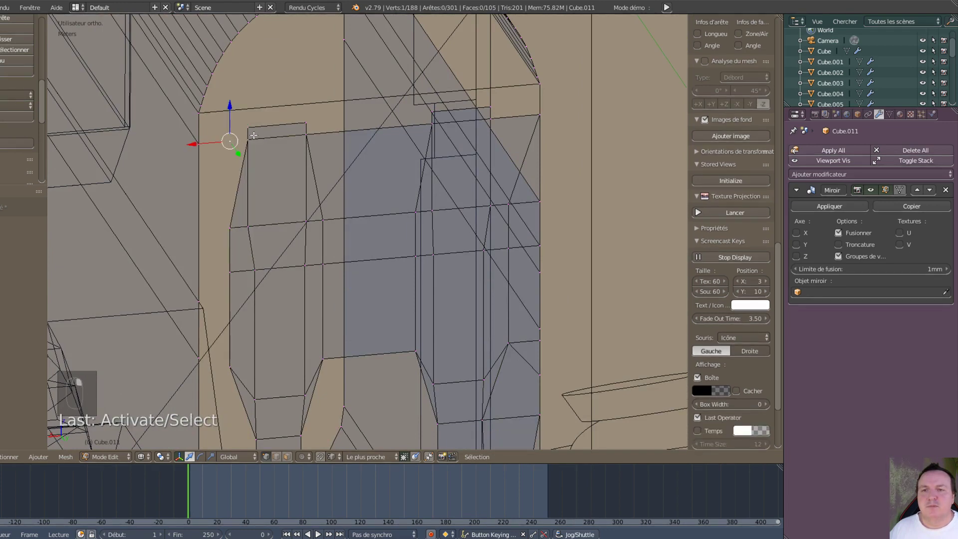
{"action": "right_click", "coordinate": [244, 143], "text": "shift"}
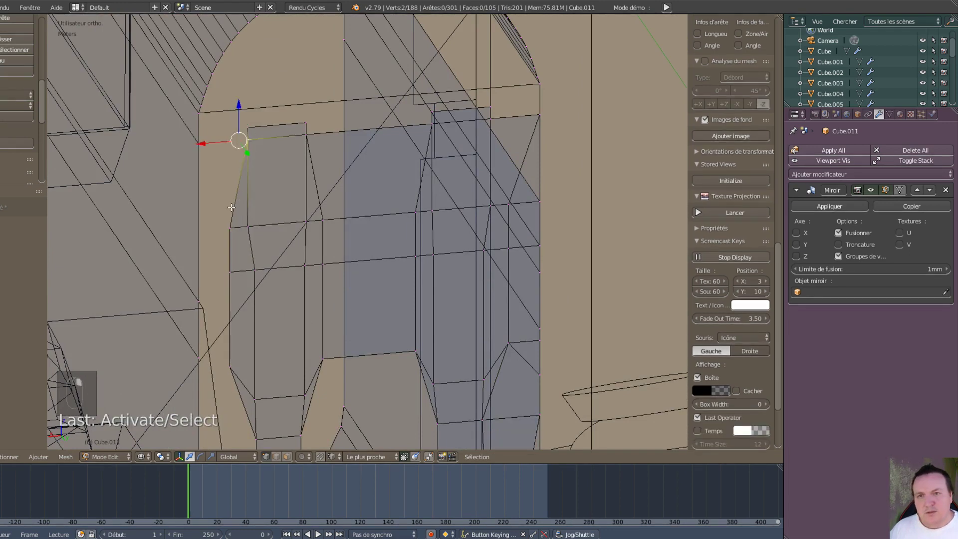
{"action": "right_click", "coordinate": [230, 226], "text": "shift"}
{"action": "key", "text": "shift+f"}
{"action": "right_click", "coordinate": [369, 226]}
{"action": "key", "text": "f"}
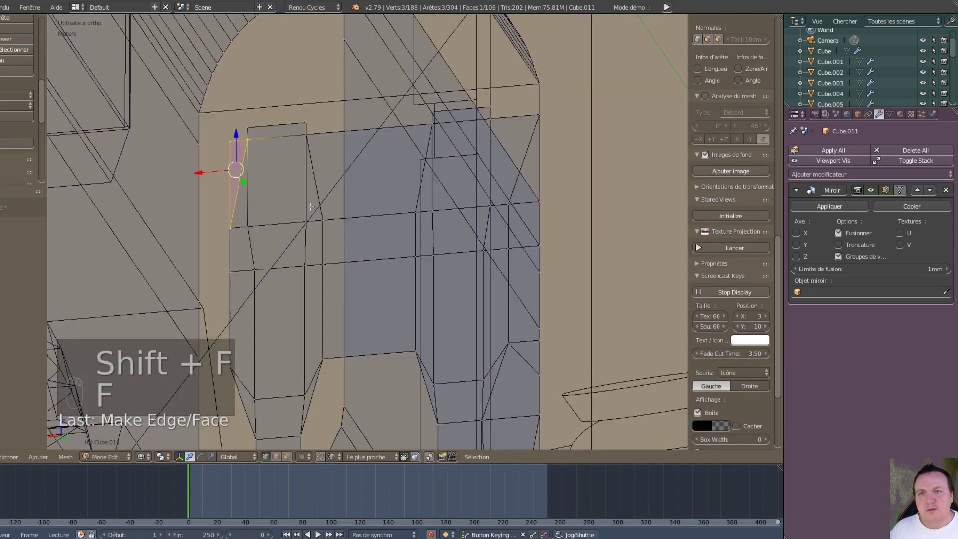
- Fill the small triangle between the second tab's outer top corner, the vertex just below it and the neighbouring loose vertex
{"action": "right_click", "coordinate": [201, 141]}
{"action": "right_click", "coordinate": [229, 141]}
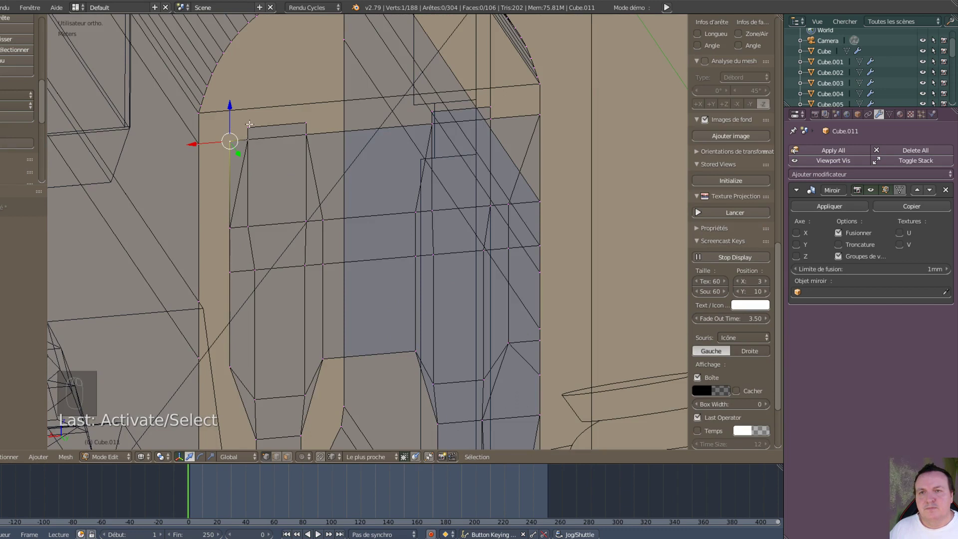
{"action": "right_click", "coordinate": [248, 127], "text": "shift"}
{"action": "right_click", "coordinate": [248, 140], "text": "shift"}
{"action": "key", "text": "f"}
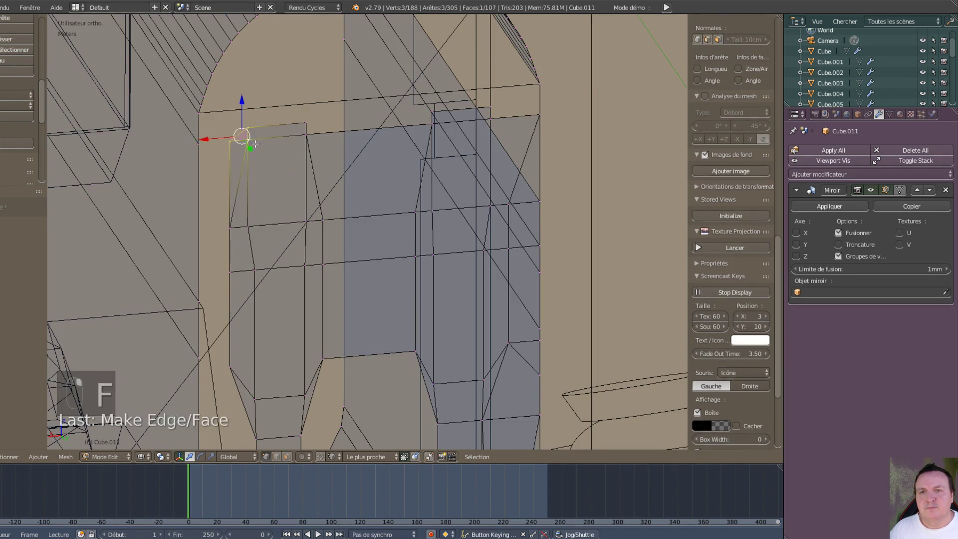
- Fill a four-sided face from the second tab's outer top corner to the arch's base corner and the outer edge vertex below it
{"action": "right_click", "coordinate": [249, 129]}
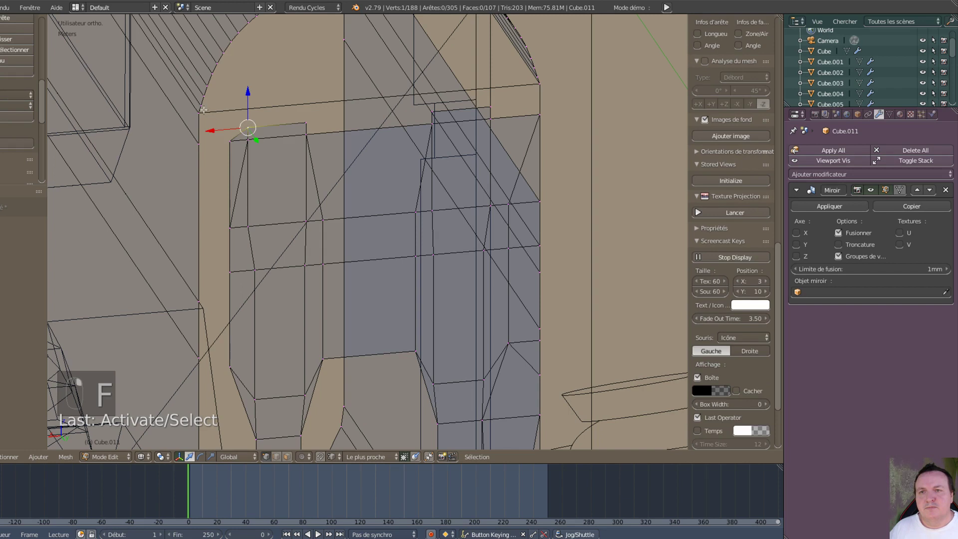
{"action": "right_click", "coordinate": [199, 112], "text": "shift"}
{"action": "right_click", "coordinate": [200, 143], "text": "shift"}
{"action": "right_click", "coordinate": [230, 144], "text": "shift"}
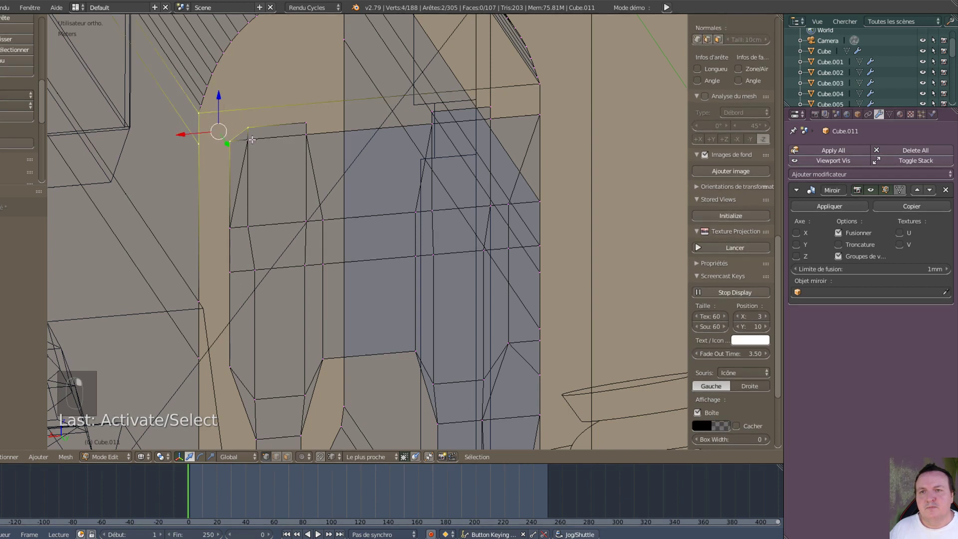
{"action": "key", "text": "f"}
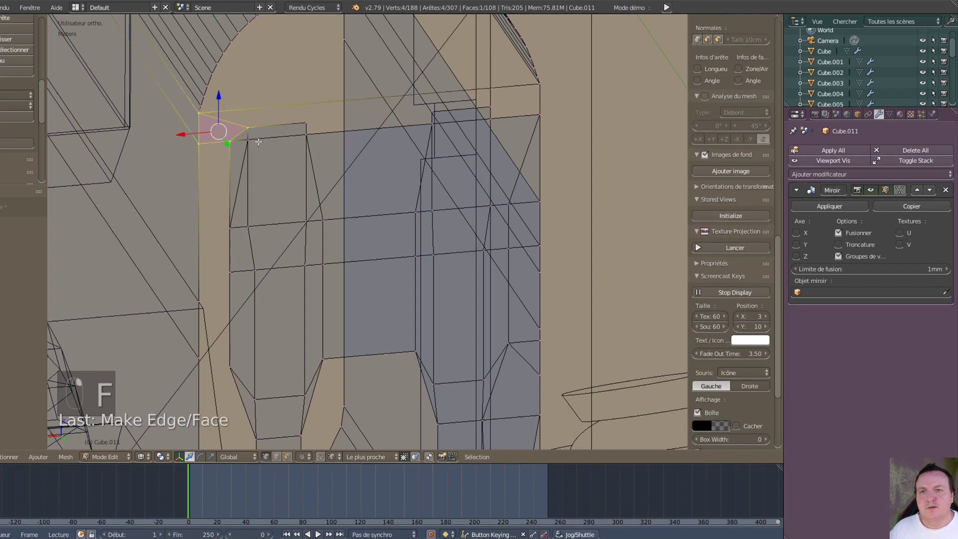
- Fill the thin strip between the inner top corners of the two tabs with a four-sided face
{"action": "right_click", "coordinate": [434, 111]}
{"action": "right_click", "coordinate": [319, 128], "text": "shift"}
{"action": "right_click", "coordinate": [321, 147], "text": "shift"}
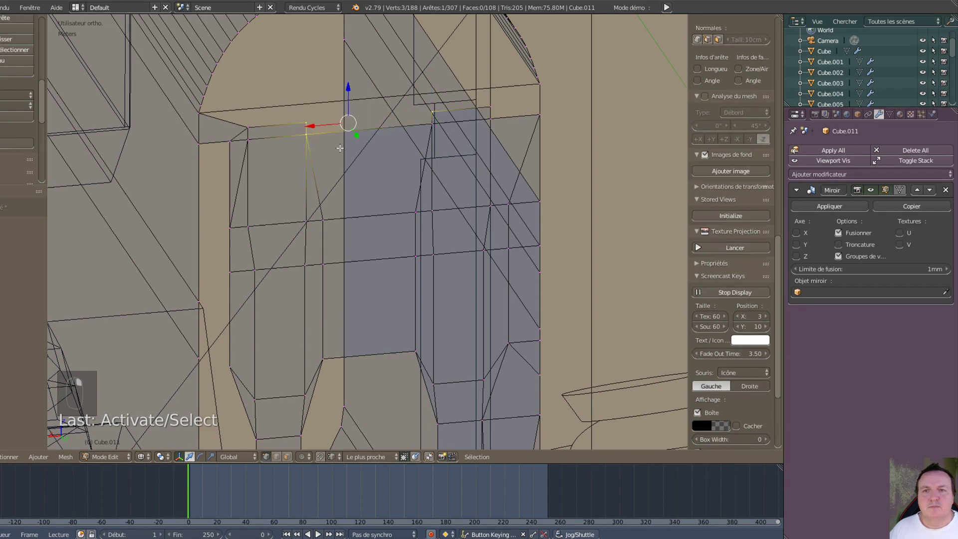
{"action": "right_click", "coordinate": [434, 127], "text": "shift"}
{"action": "key", "text": "f"}
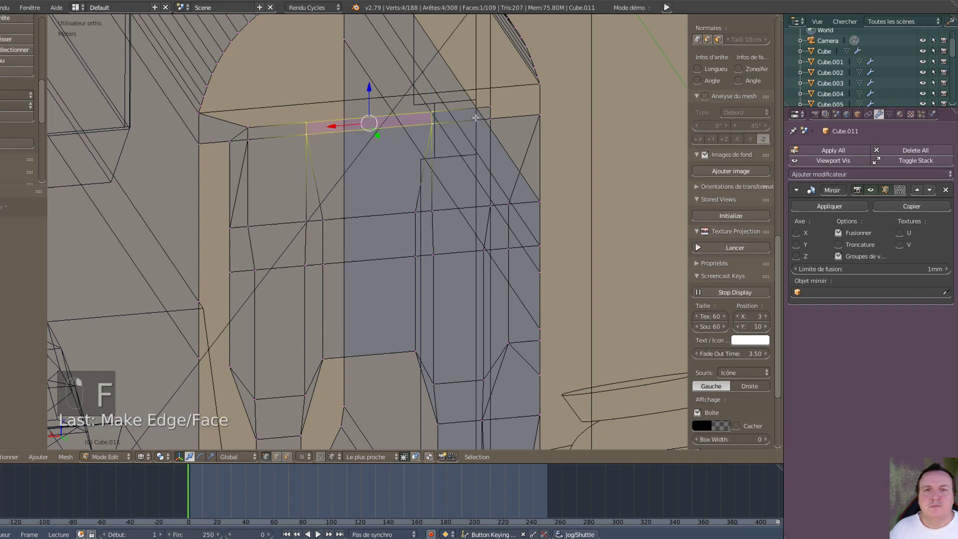
- Fill a four-sided face between the first tab's outer top edge and the outer border at the arch's base corner
{"action": "right_click", "coordinate": [491, 107]}
{"action": "right_click", "coordinate": [538, 84], "text": "shift"}
{"action": "right_click", "coordinate": [539, 115], "text": "shift"}
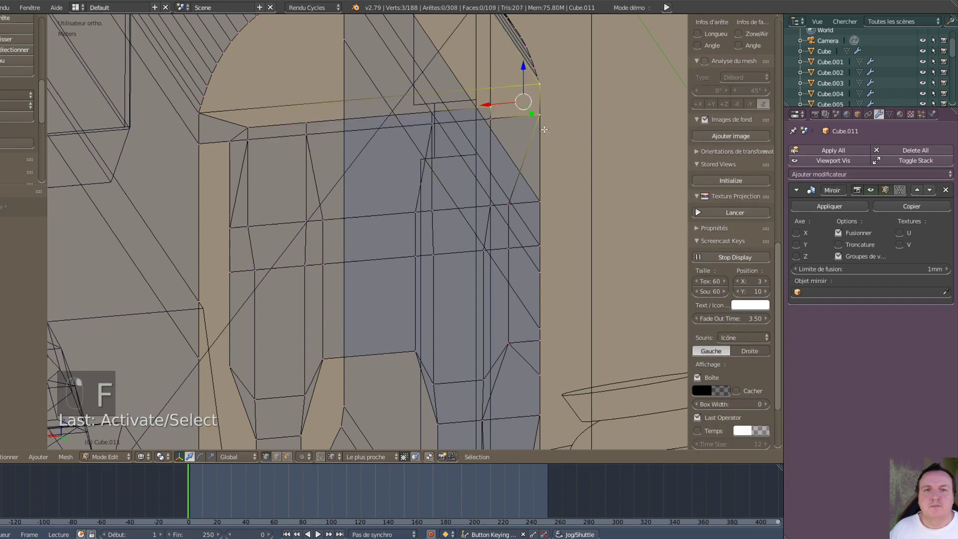
{"action": "right_click", "coordinate": [491, 117], "text": "shift"}
{"action": "key", "text": "f"}
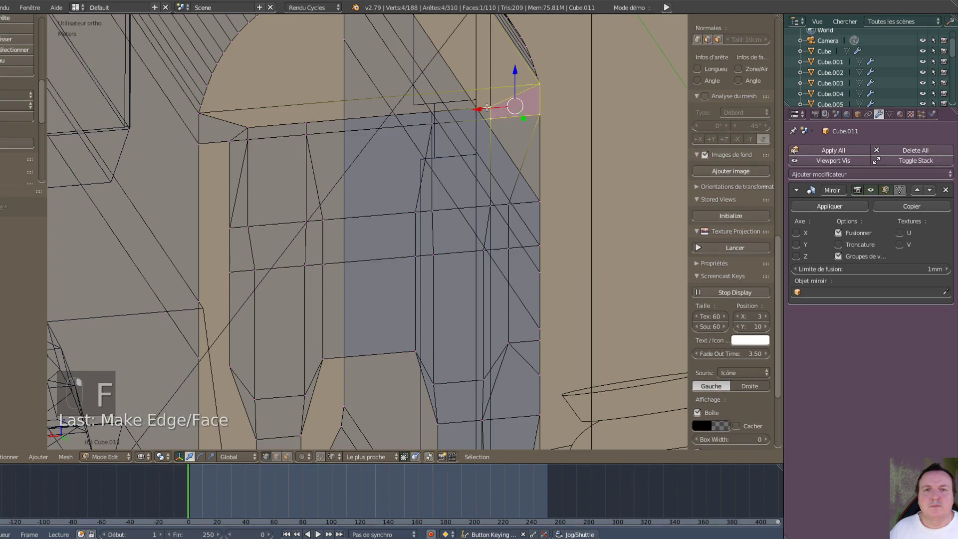
- Fill a thin triangle joining the first tab's two top corners to the arch's base corner on that side
{"action": "right_click", "coordinate": [430, 110], "text": "shift"}
{"action": "right_click", "coordinate": [543, 77], "text": "shift"}
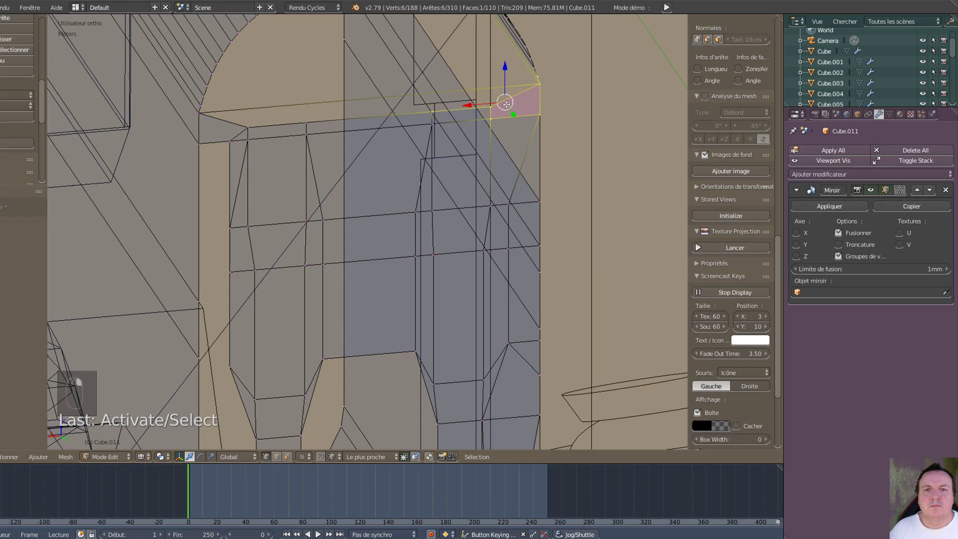
{"action": "right_click", "coordinate": [550, 89]}
{"action": "right_click", "coordinate": [499, 96], "text": "shift"}
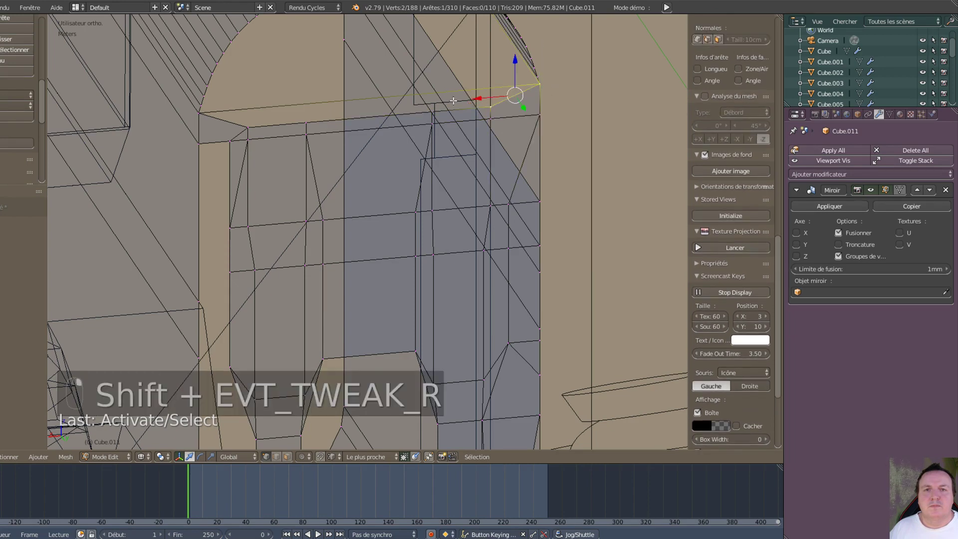
{"action": "key", "text": "shift+f"}
{"action": "right_click", "coordinate": [380, 246]}
{"action": "key", "text": "f"}
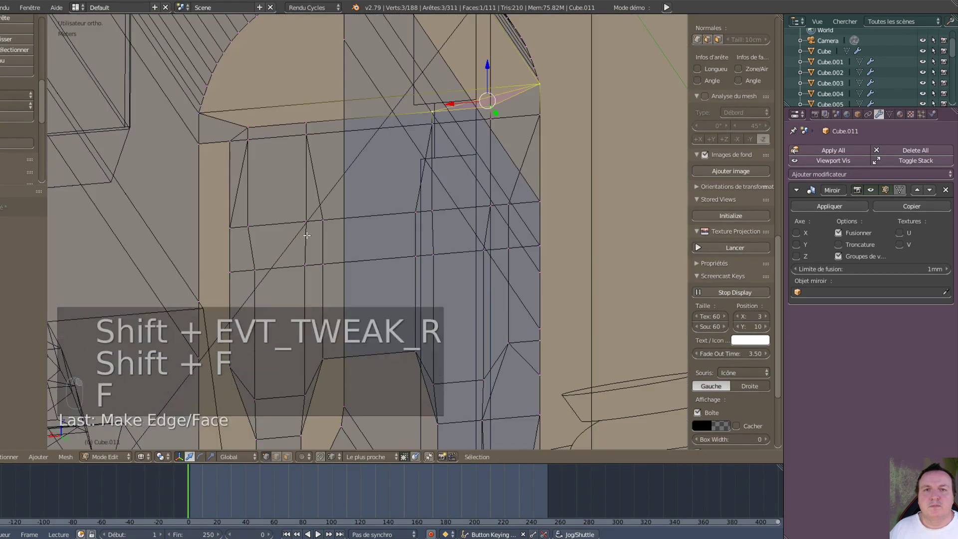
- Fill a thin triangle joining the second tab's two top corners to the arch's base corner on that side
{"action": "right_click", "coordinate": [283, 128]}
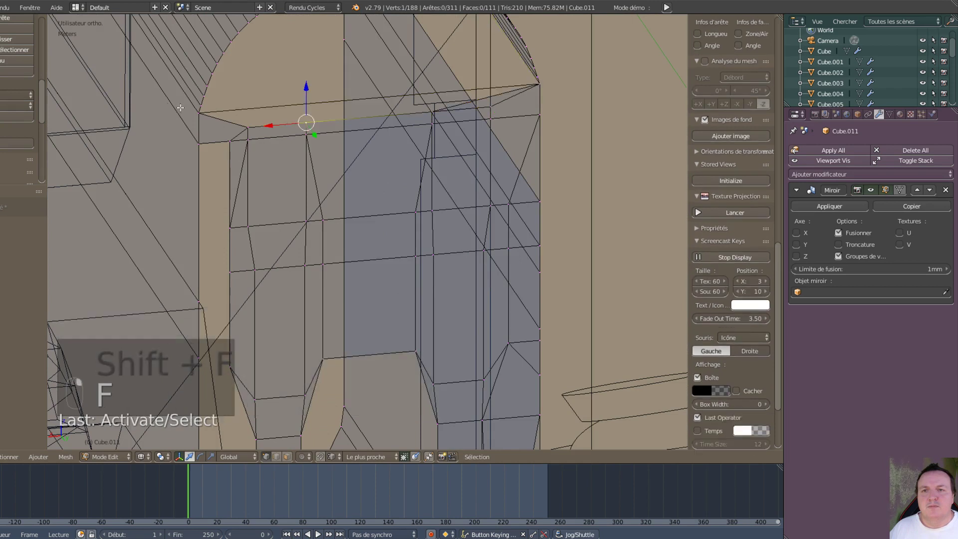
{"action": "right_click", "coordinate": [200, 113], "text": "shift"}
{"action": "right_click", "coordinate": [247, 127], "text": "shift"}
{"action": "key", "text": "f"}
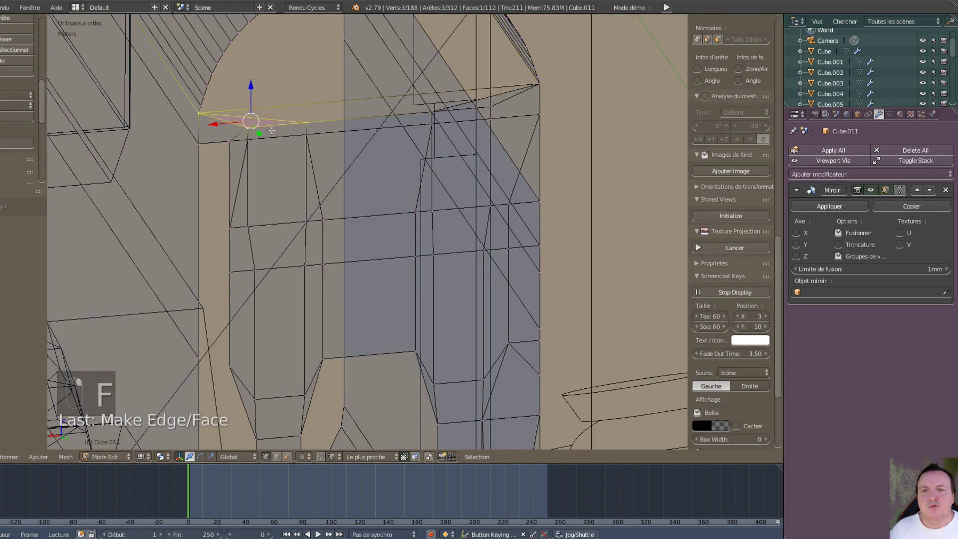
- Fill the remaining gap above the tabs with a four-sided face between their inner top corners and both arch base corners
{"action": "right_click", "coordinate": [199, 115]}
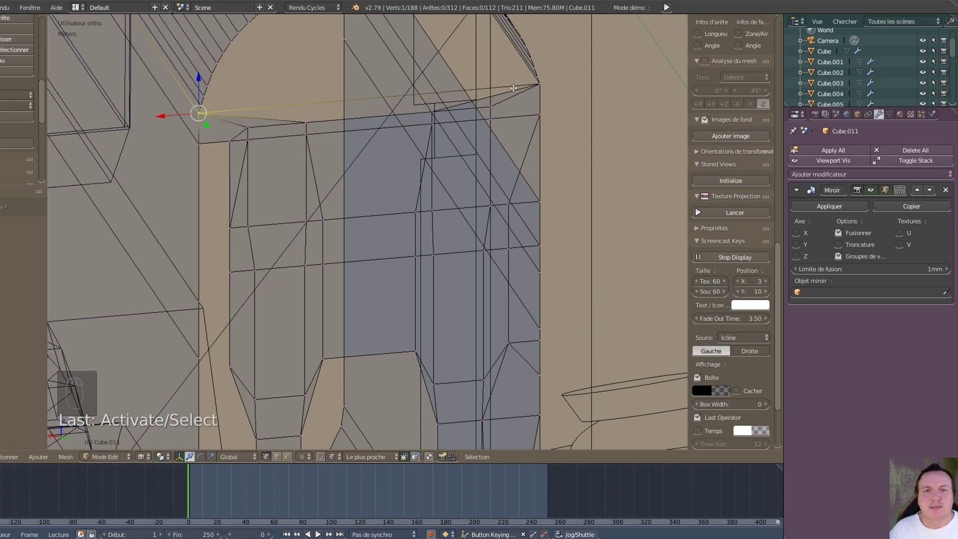
{"action": "right_click", "coordinate": [538, 83], "text": "ctrl"}
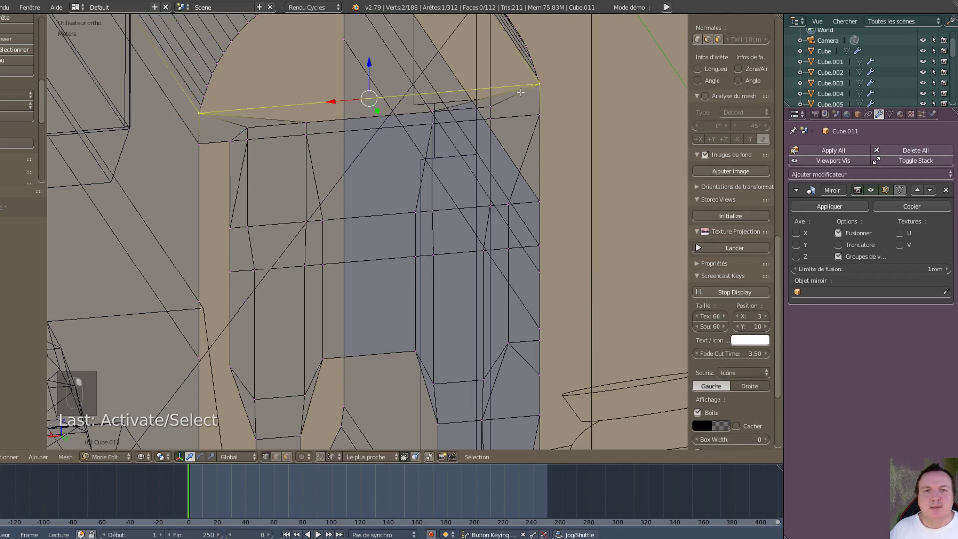
{"action": "right_click", "coordinate": [331, 118], "text": "shift"}
{"action": "key", "text": "f"}
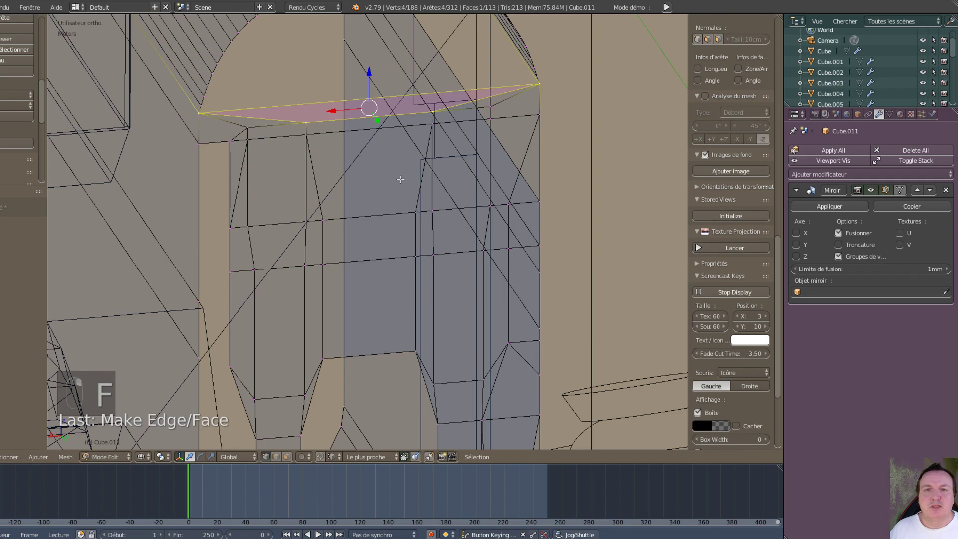
- Fill a triangle between two neighbouring outer border vertices and the middle band's upper outer corner, on the first tab's side
{"action": "scroll", "coordinate": [400, 178], "scroll_direction": "down", "scroll_amount": 2}
{"action": "scroll", "coordinate": [336, 215], "scroll_direction": "up", "scroll_amount": 3}
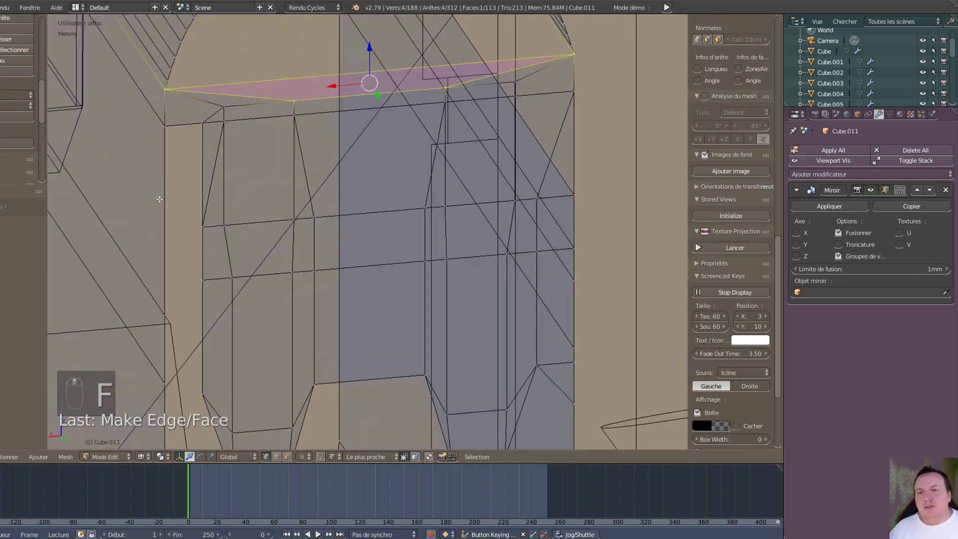
{"action": "right_click", "coordinate": [166, 316]}
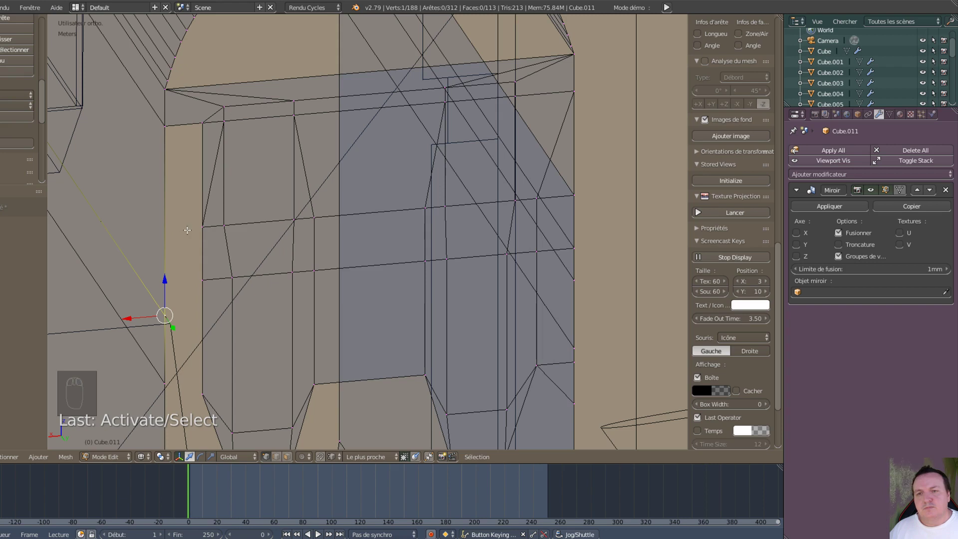
{"action": "right_click", "coordinate": [185, 220], "text": "shift"}
{"action": "right_click", "coordinate": [177, 122], "text": "shift"}
{"action": "key", "text": "f"}
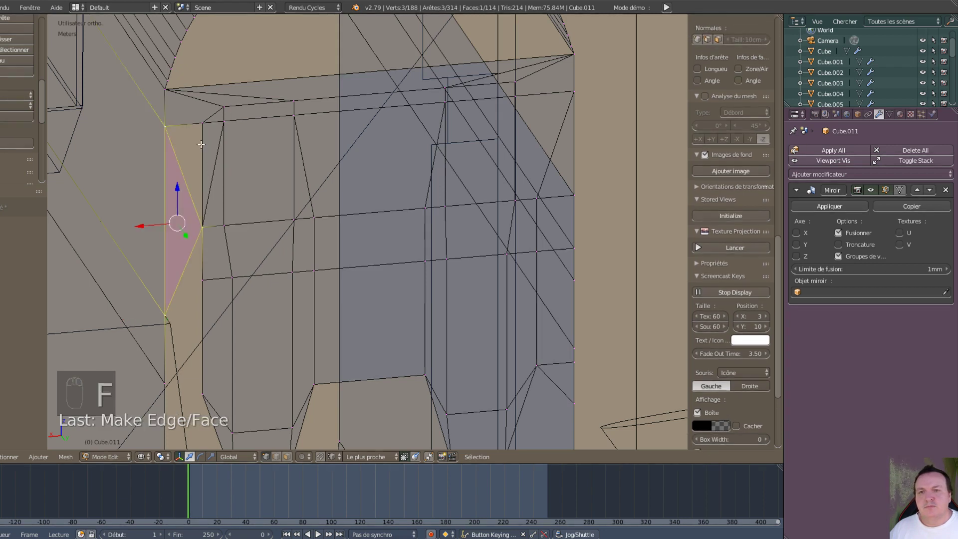
- Fill the triangle between the first tab's outer corner, the adjacent outer border vertex and the middle band's upper outer corner
{"action": "right_click", "coordinate": [205, 129]}
{"action": "right_click", "coordinate": [171, 132], "text": "shift"}
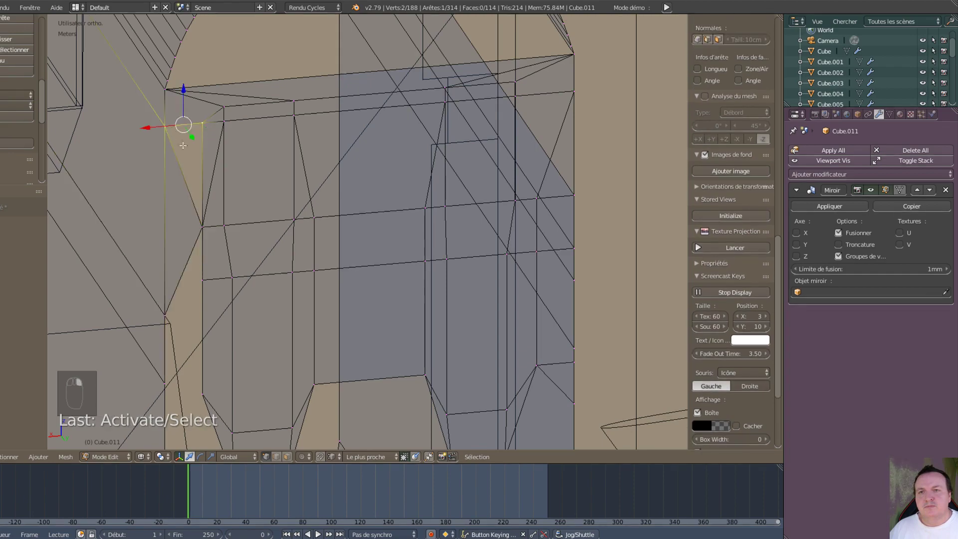
{"action": "right_click", "coordinate": [211, 232], "text": "shift"}
{"action": "key", "text": "f"}
{"action": "scroll", "coordinate": [471, 158], "scroll_direction": "down", "scroll_amount": 2}
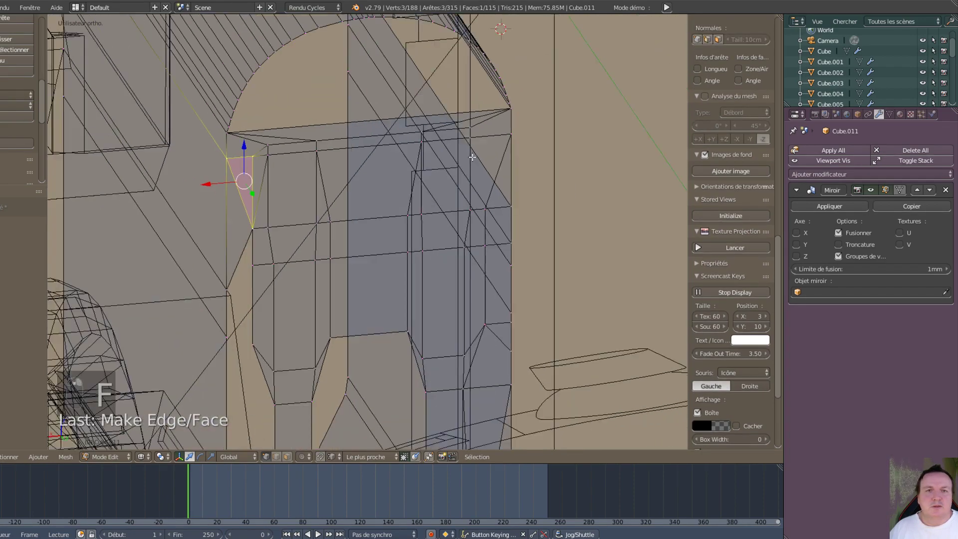
- Switch to the web browser to examine the legs in the R2-D2 reference photo, and return to Blender
{"action": "middle_click_drag", "start_coordinate": [471, 215], "coordinate": [370, 239]}
{"action": "key", "text": "alt+Tab"}
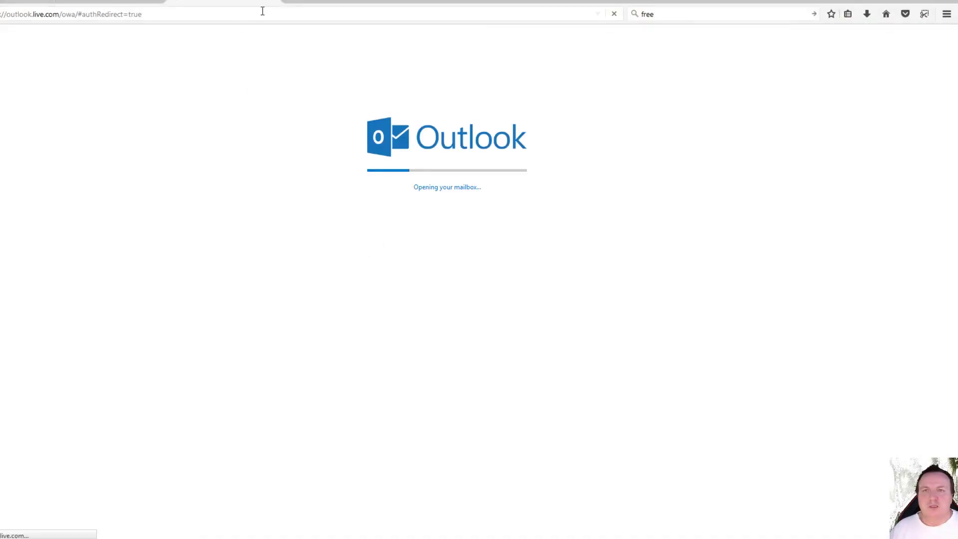
{"action": "left_click", "coordinate": [274, 2]}
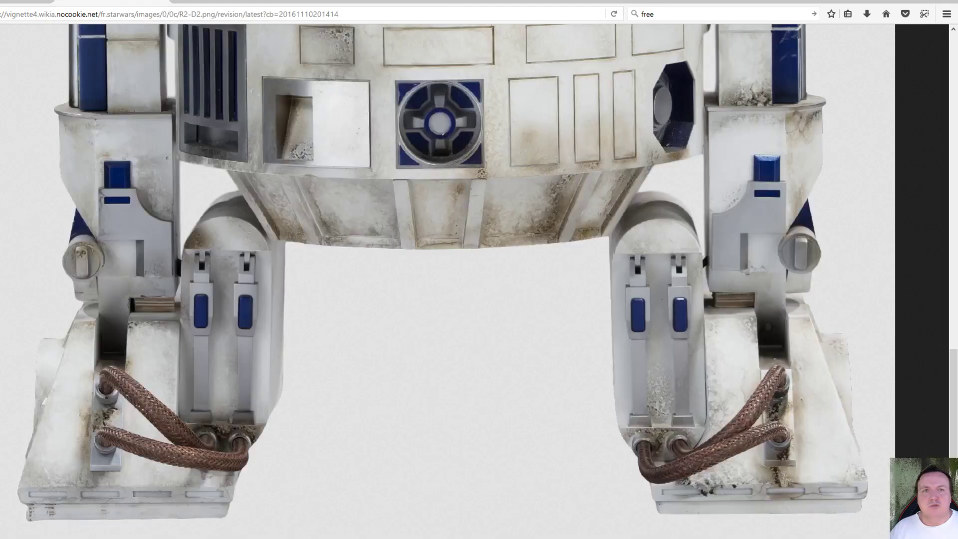
{"action": "key", "text": "alt+Tab"}
- Fill a thin triangle joining the middle band's outer edge to the nearest outer border vertex on the first tab's side
{"action": "middle_click_drag", "start_coordinate": [424, 259], "coordinate": [405, 278]}
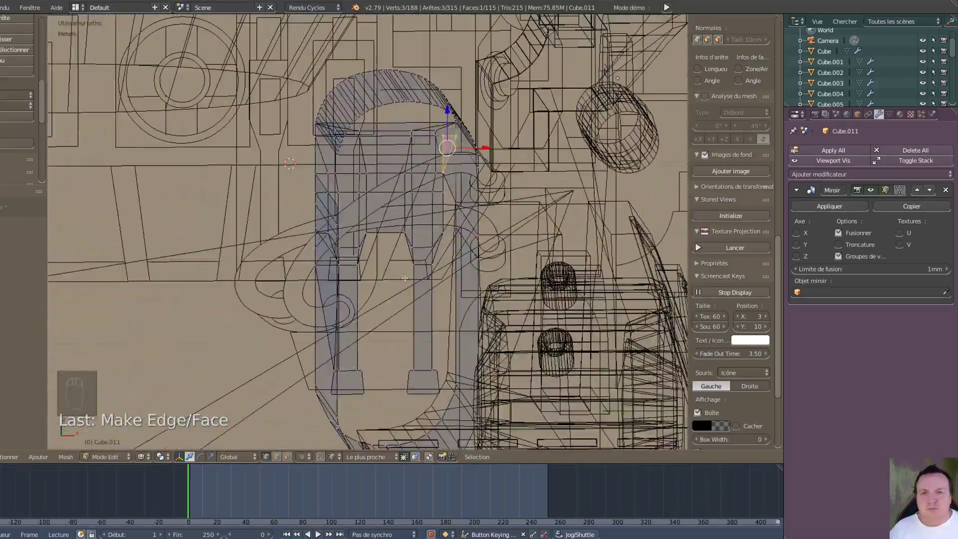
{"action": "middle_click_drag", "start_coordinate": [354, 357], "coordinate": [606, 211]}
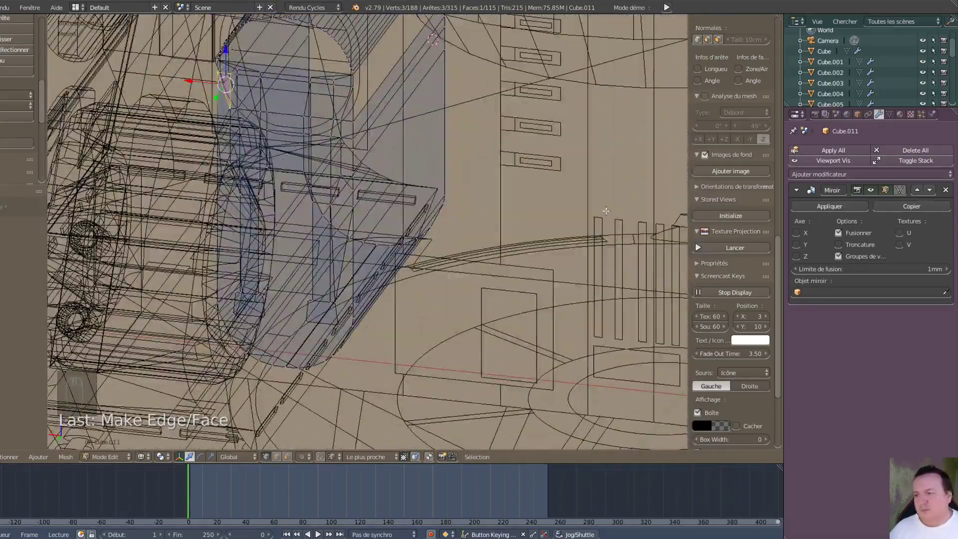
{"action": "scroll", "coordinate": [244, 303], "scroll_direction": "up", "scroll_amount": 5}
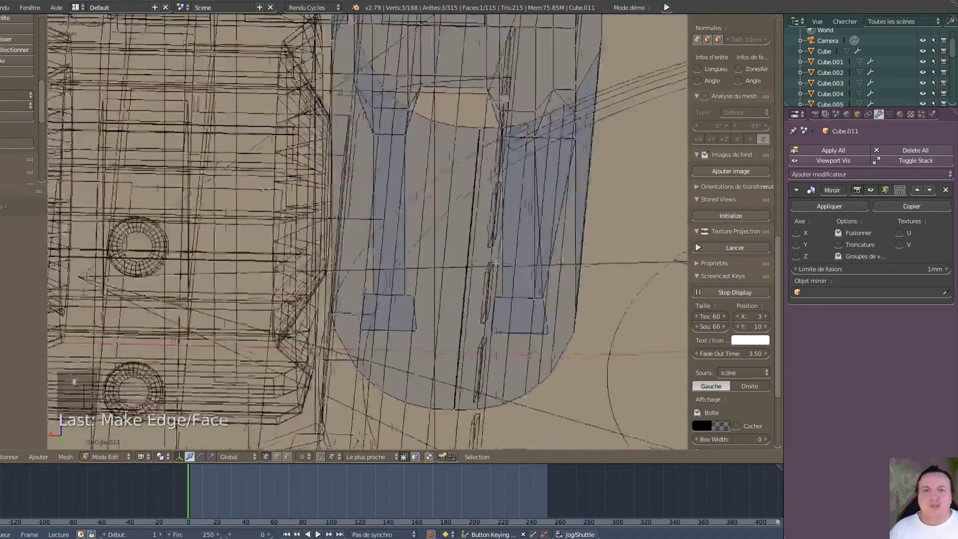
{"action": "middle_click_drag", "start_coordinate": [493, 264], "coordinate": [375, 162]}
{"action": "right_click", "coordinate": [377, 130]}
{"action": "right_click", "coordinate": [394, 117], "text": "shift"}
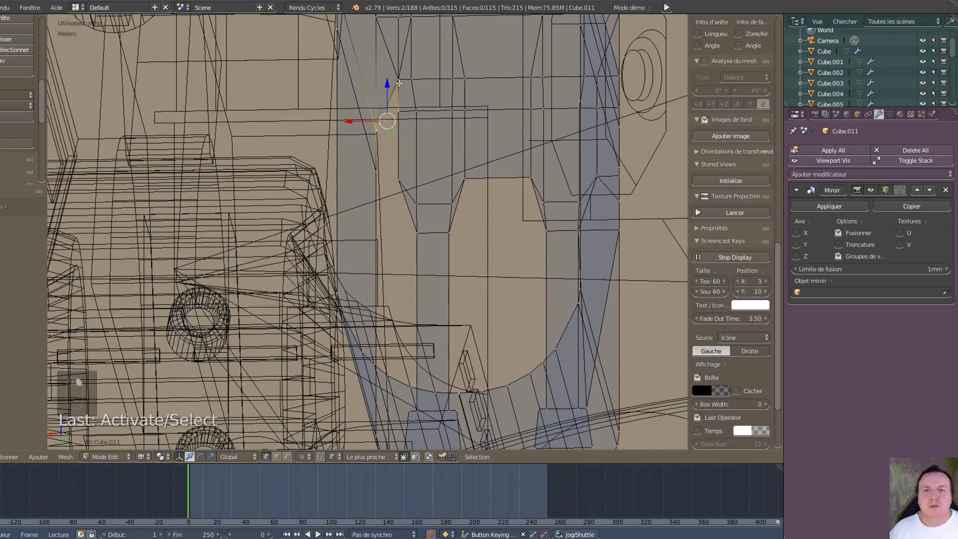
{"action": "right_click", "coordinate": [399, 81], "text": "shift"}
{"action": "key", "text": "f"}
- Fill a four-sided face between the outer border and the panel's outer edge just below the middle band
{"action": "right_click", "coordinate": [394, 177]}
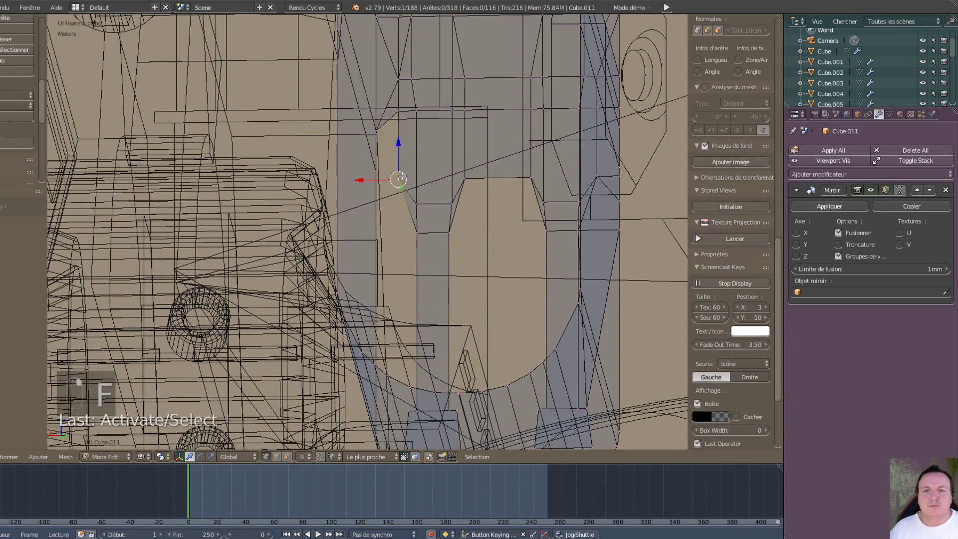
{"action": "right_click", "coordinate": [383, 172]}
{"action": "right_click", "coordinate": [368, 139], "text": "shift"}
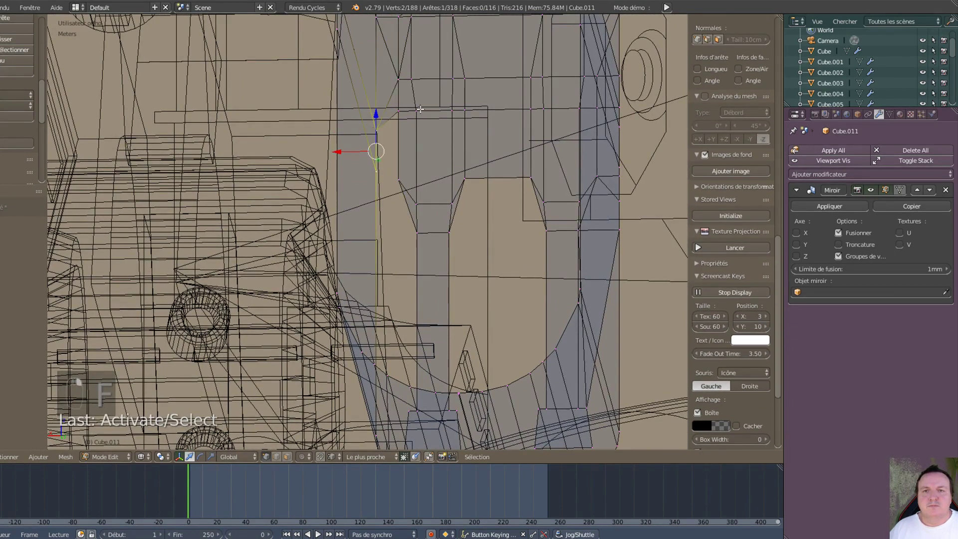
{"action": "right_click", "coordinate": [406, 120], "text": "shift"}
{"action": "key", "text": "f"}
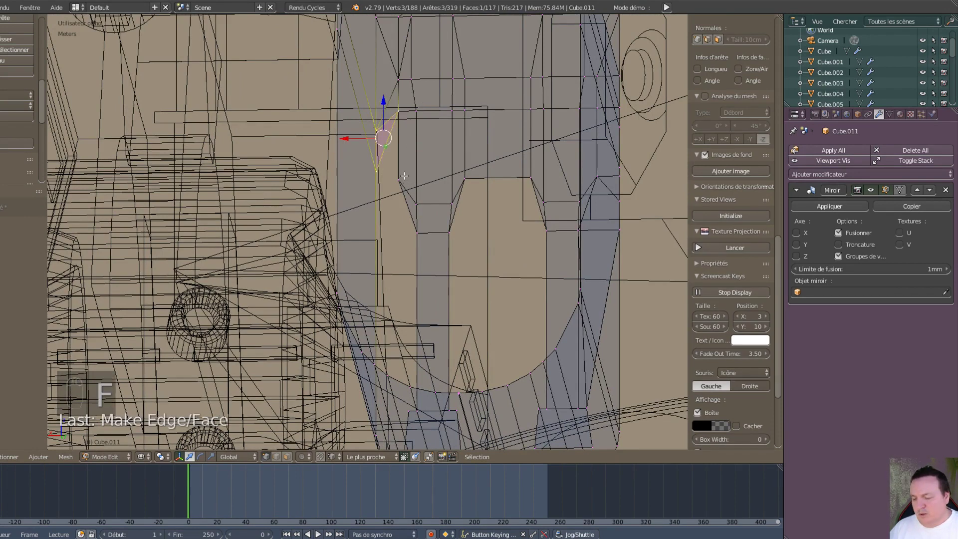
{"action": "key", "text": "ctrl+z"}
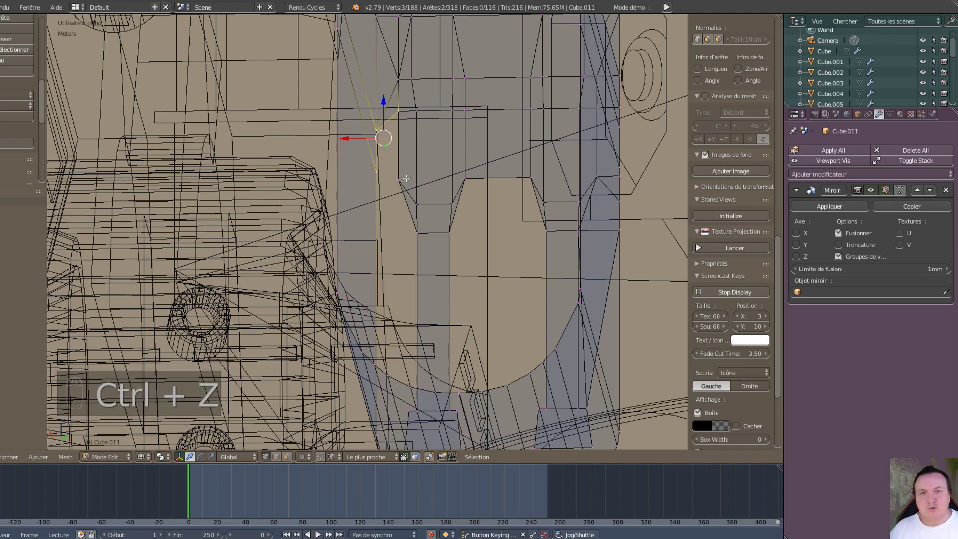
{"action": "right_click_drag", "start_coordinate": [406, 178], "coordinate": [407, 161], "text": "shift"}
{"action": "key", "text": "f"}
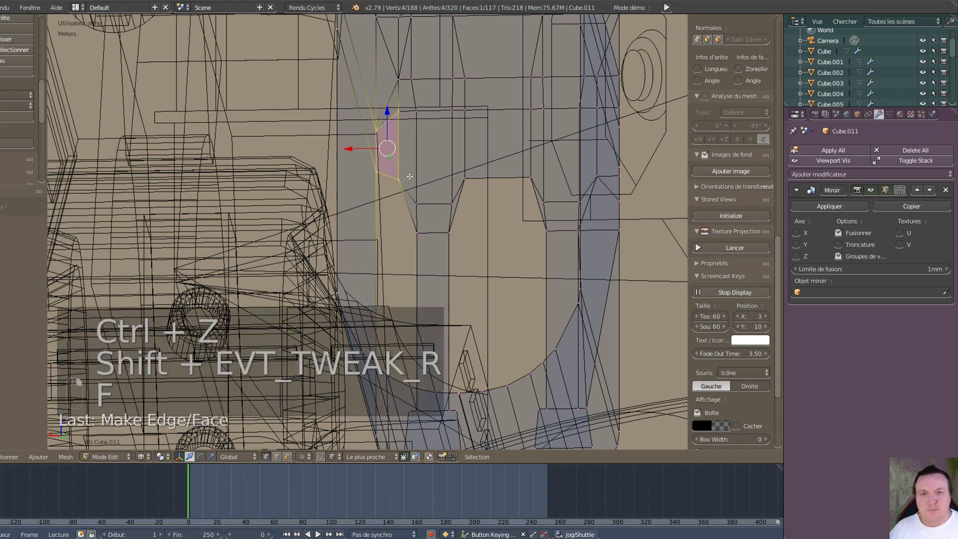
- Fill a four-sided face joining the first leg's tapered outer shoulder to the outer border down to where the curve starts
{"action": "middle_click_drag", "start_coordinate": [414, 209], "coordinate": [436, 124], "text": "shift"}
{"action": "right_click", "coordinate": [433, 141]}
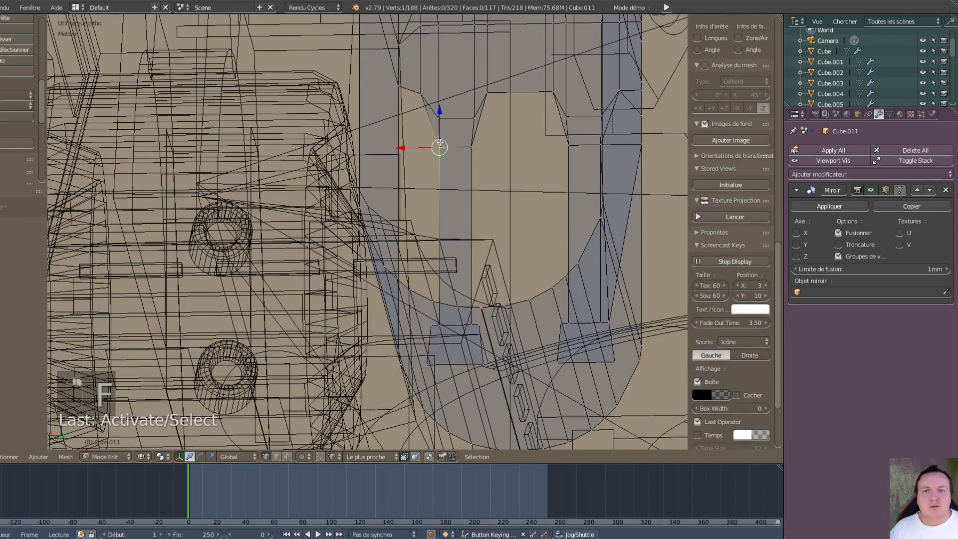
{"action": "right_click", "coordinate": [415, 104]}
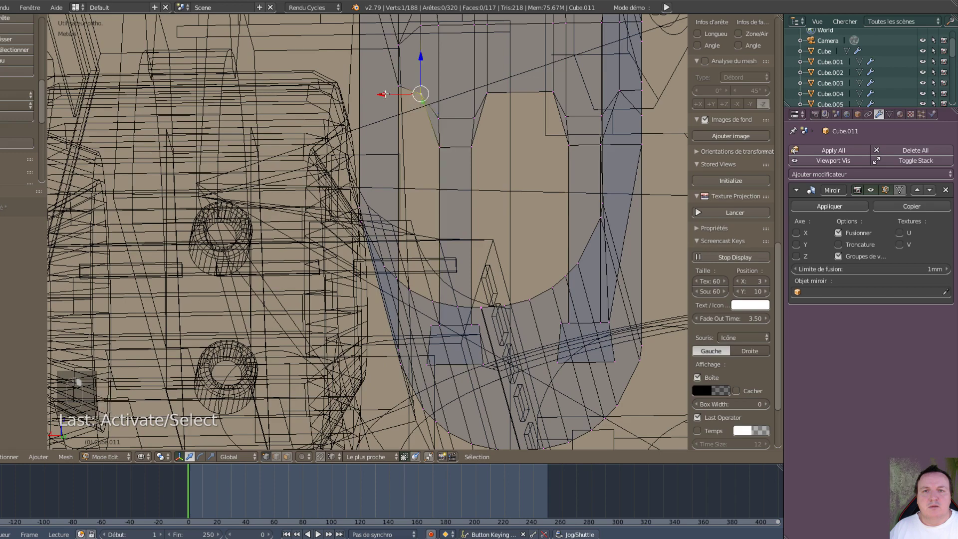
{"action": "right_click", "coordinate": [398, 90], "text": "shift"}
{"action": "right_click", "coordinate": [445, 152], "text": "shift"}
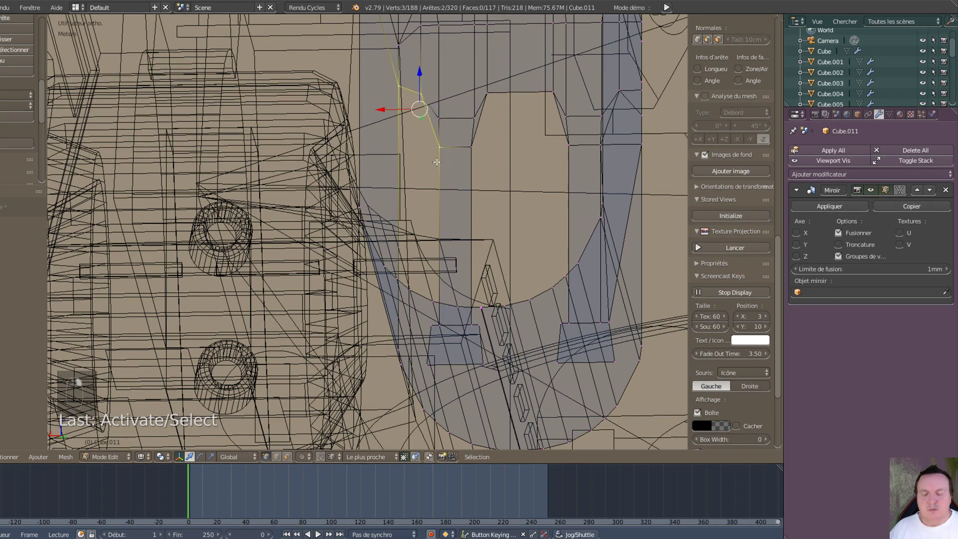
{"action": "middle_click_drag", "start_coordinate": [410, 260], "coordinate": [477, 230]}
{"action": "right_click", "coordinate": [418, 316], "text": "shift"}
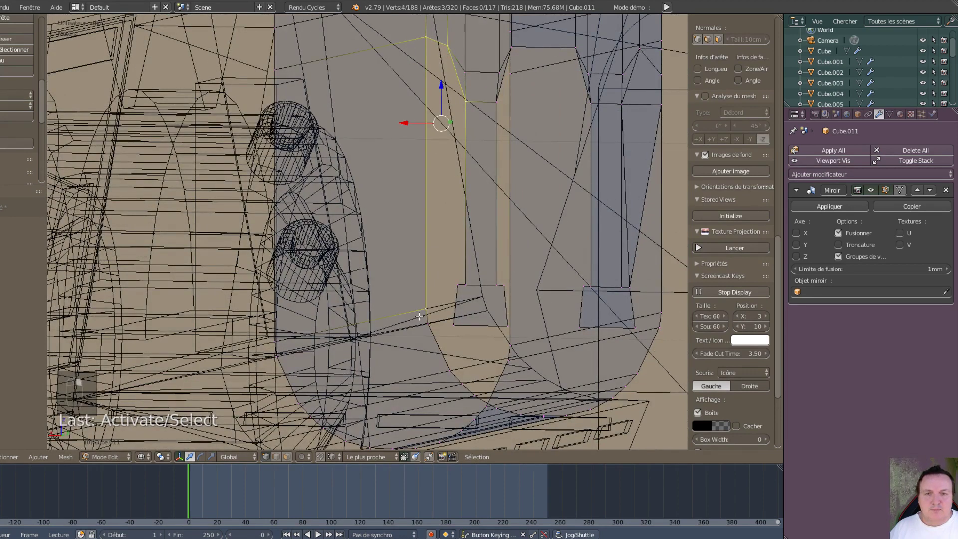
{"action": "key", "text": "f"}
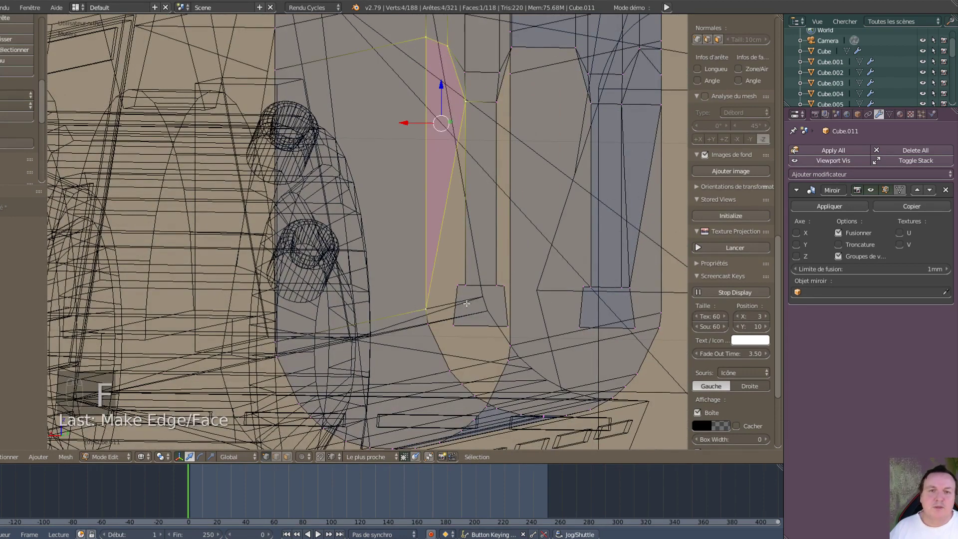
- Fill the narrow triangle between the first leg's outer edge and its foot's upper outer corner
{"action": "right_click", "coordinate": [466, 286]}
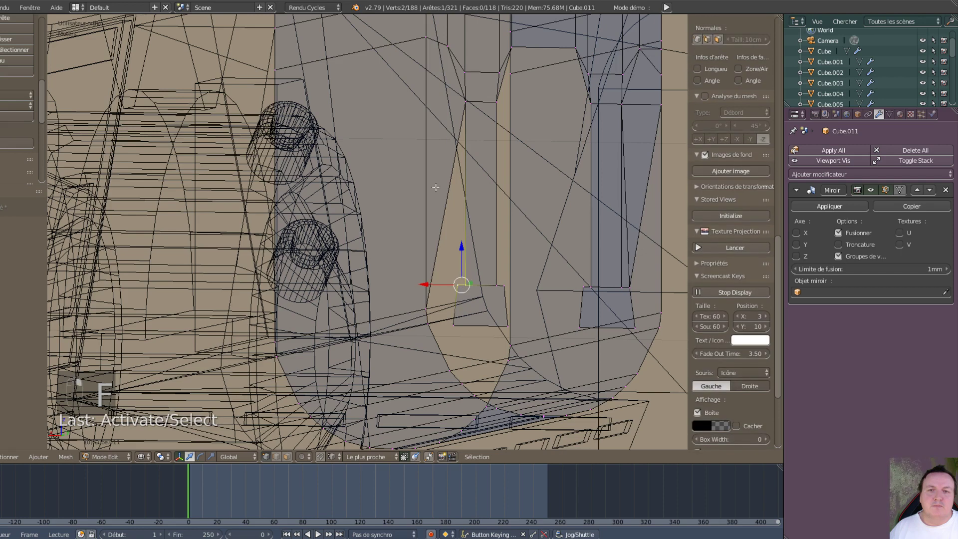
{"action": "right_click", "coordinate": [463, 106], "text": "ctrl"}
{"action": "key", "text": "f"}
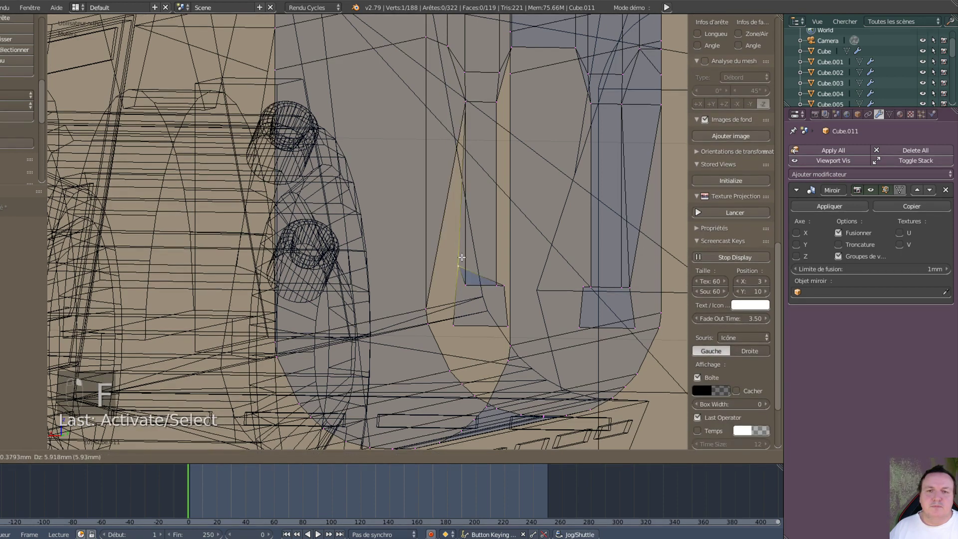
- Fill a long triangle between the first leg's top outer corner, its foot's upper outer corner and the border's curve start
{"action": "right_click", "coordinate": [458, 284]}
{"action": "right_click", "coordinate": [456, 101], "text": "shift"}
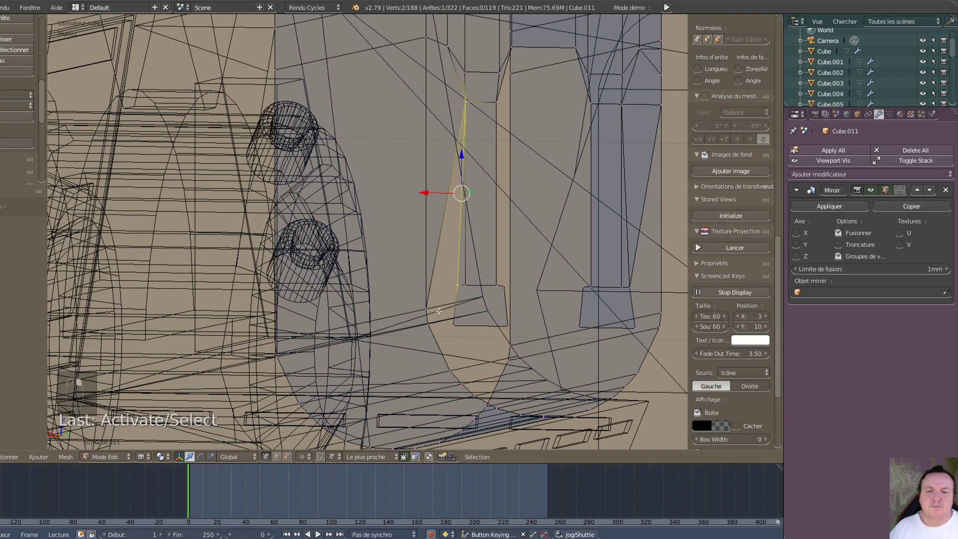
{"action": "right_click", "coordinate": [427, 310], "text": "shift"}
{"action": "key", "text": "f"}
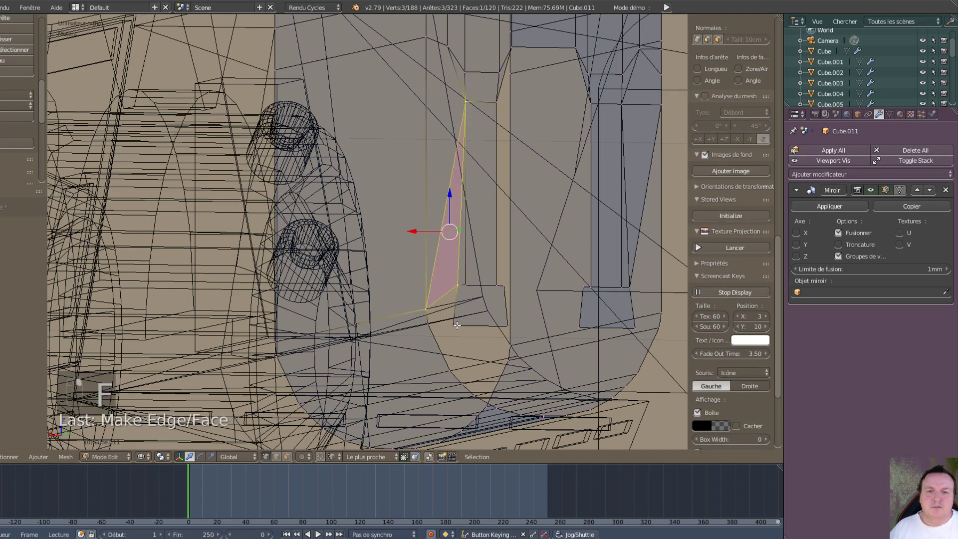
- Fill a four-sided face between the first foot's outer side edge and the adjacent segment of the outer border
{"action": "right_click", "coordinate": [456, 326]}
{"action": "right_click", "coordinate": [457, 286], "text": "shift"}
{"action": "right_click", "coordinate": [428, 310], "text": "shift"}
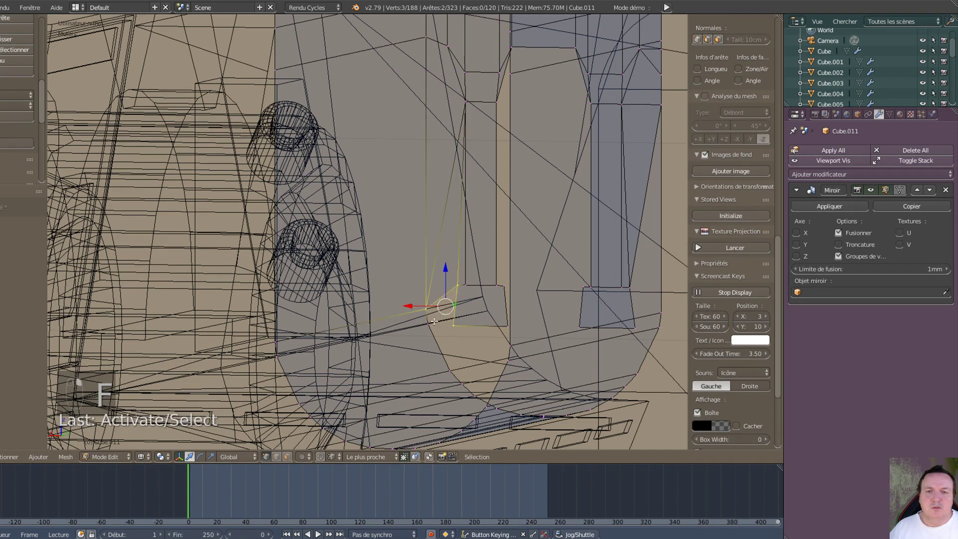
{"action": "right_click", "coordinate": [428, 323], "text": "shift"}
{"action": "key", "text": "f"}
{"action": "middle_click_drag", "start_coordinate": [480, 330], "coordinate": [502, 338]}
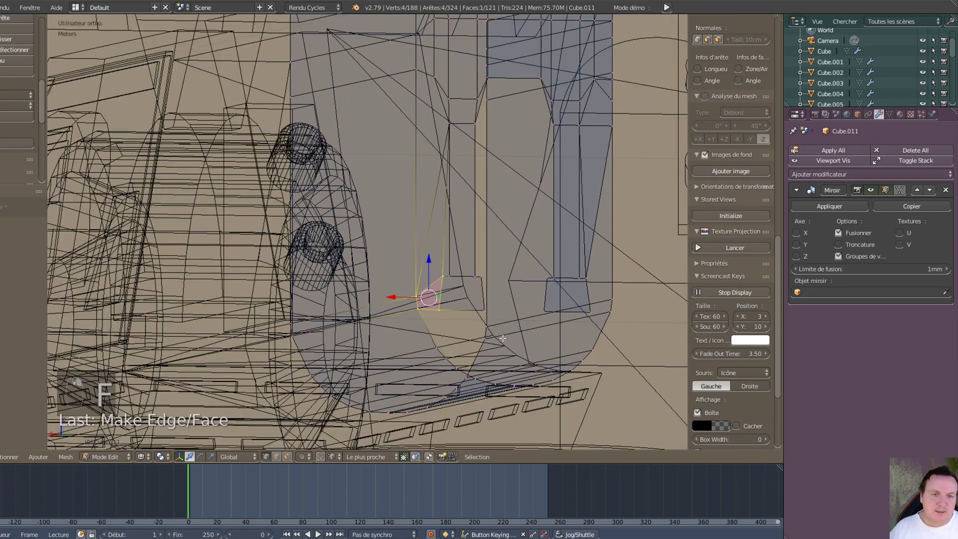
- Fill a four-sided face between the two legs' inner tapered edges, directly below the central panel
{"action": "middle_click_drag", "start_coordinate": [551, 318], "coordinate": [528, 329]}
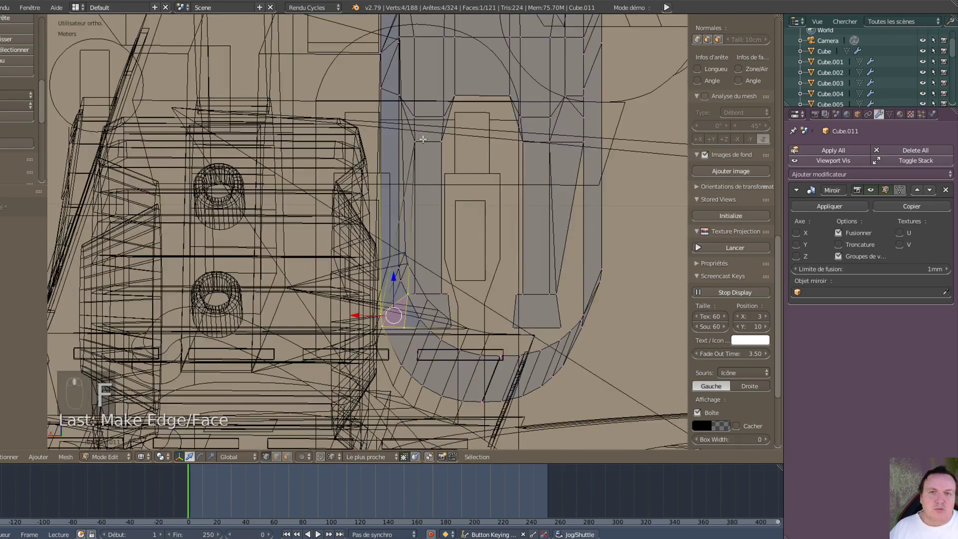
{"action": "scroll", "coordinate": [423, 139], "scroll_direction": "up", "scroll_amount": 6}
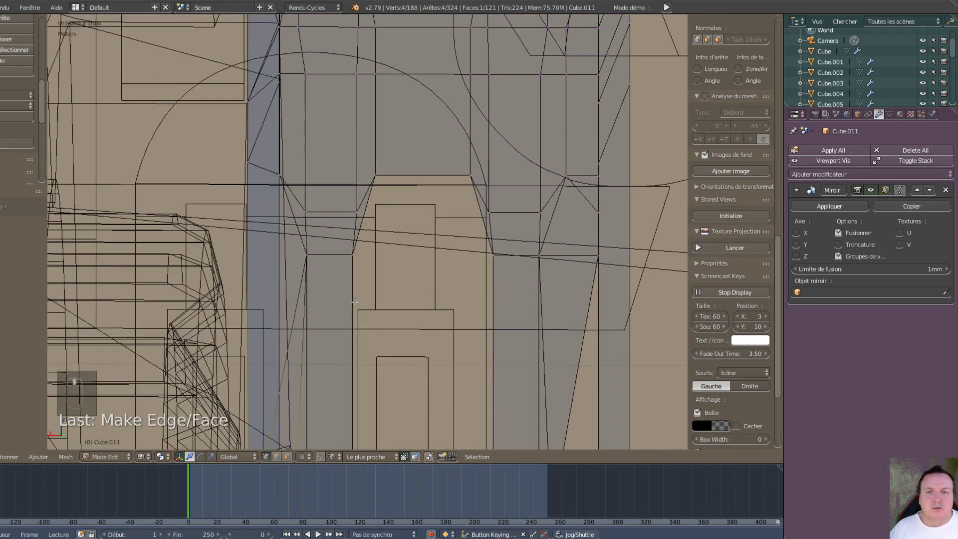
{"action": "right_click", "coordinate": [353, 255]}
{"action": "right_click", "coordinate": [376, 177], "text": "shift"}
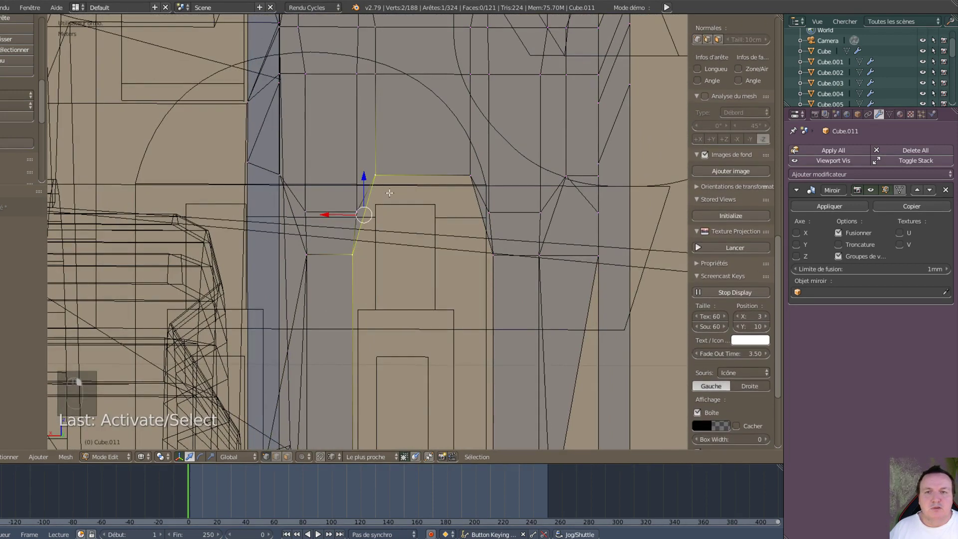
{"action": "right_click", "coordinate": [461, 185], "text": "shift"}
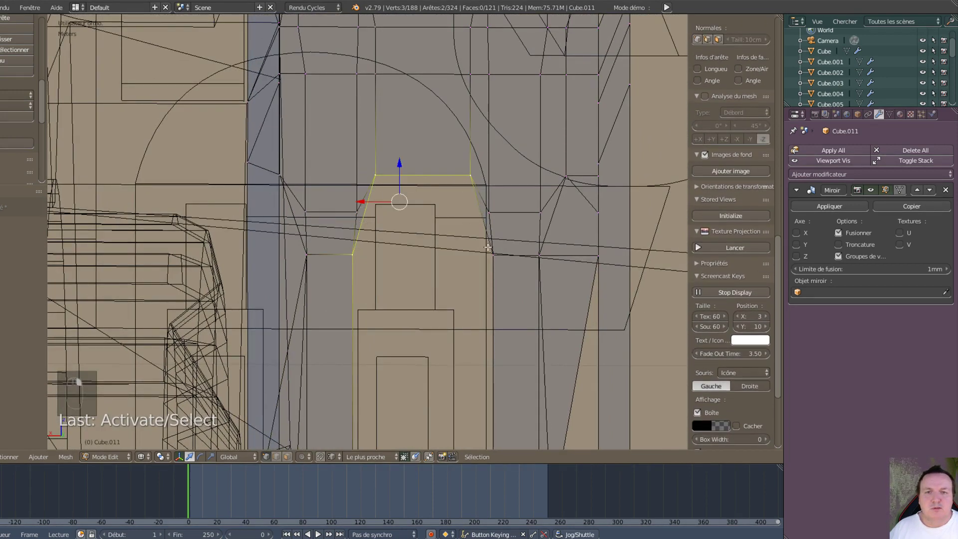
{"action": "right_click", "coordinate": [487, 248], "text": "shift"}
{"action": "key", "text": "f"}
- Fill the narrow triangle between the first leg's inner edge and its foot's upper inner corner
{"action": "middle_click_drag", "start_coordinate": [439, 275], "coordinate": [452, 156]}
{"action": "scroll", "coordinate": [439, 279], "scroll_direction": "up", "scroll_amount": 2}
{"action": "scroll", "coordinate": [422, 214], "scroll_direction": "up", "scroll_amount": 2}
{"action": "scroll", "coordinate": [380, 274], "scroll_direction": "down", "scroll_amount": 1}
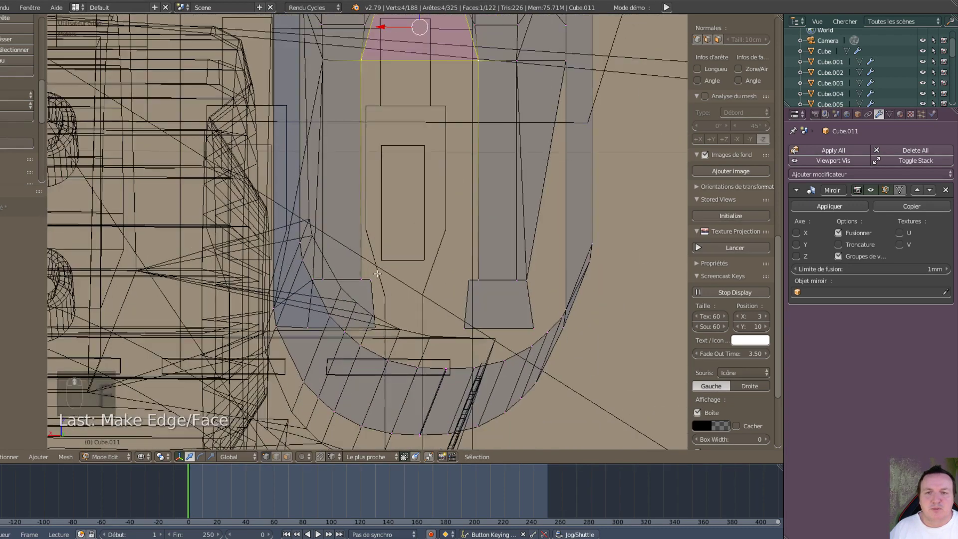
{"action": "right_click", "coordinate": [371, 278]}
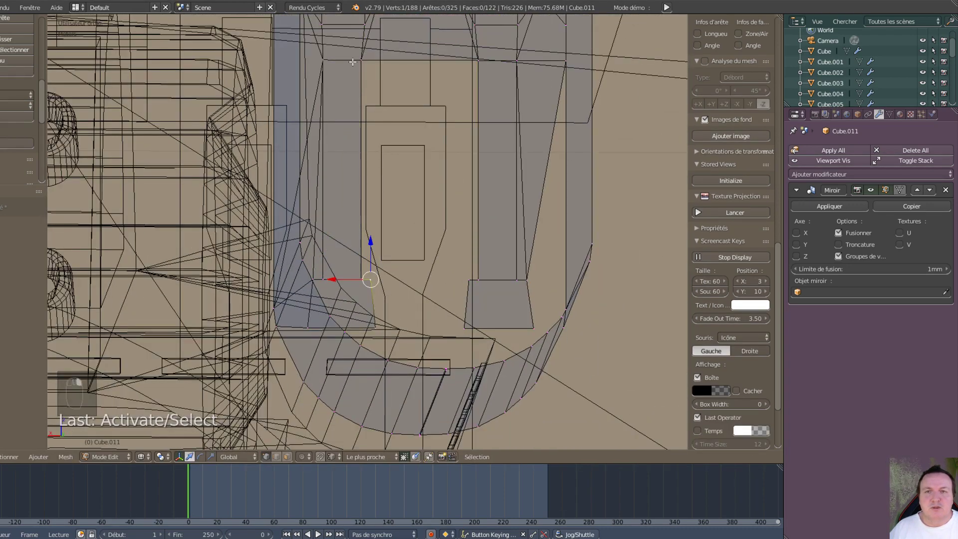
{"action": "right_click", "coordinate": [352, 61], "text": "shift"}
{"action": "right_click", "coordinate": [352, 283], "text": "shift"}
{"action": "key", "text": "f"}
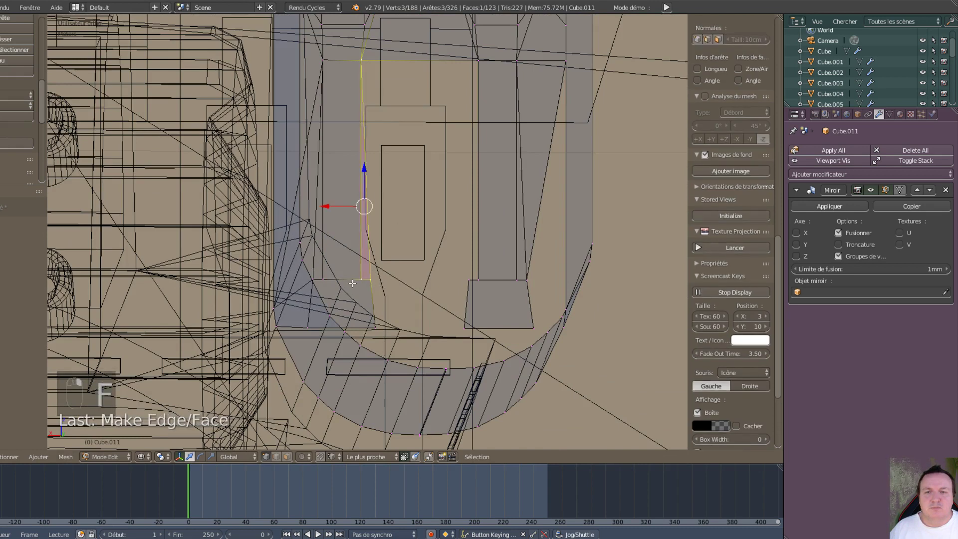
- Fill the narrow triangle between the second leg's inner edge and its foot's upper inner corner
{"action": "right_click", "coordinate": [463, 272]}
{"action": "right_click", "coordinate": [488, 47], "text": "shift"}
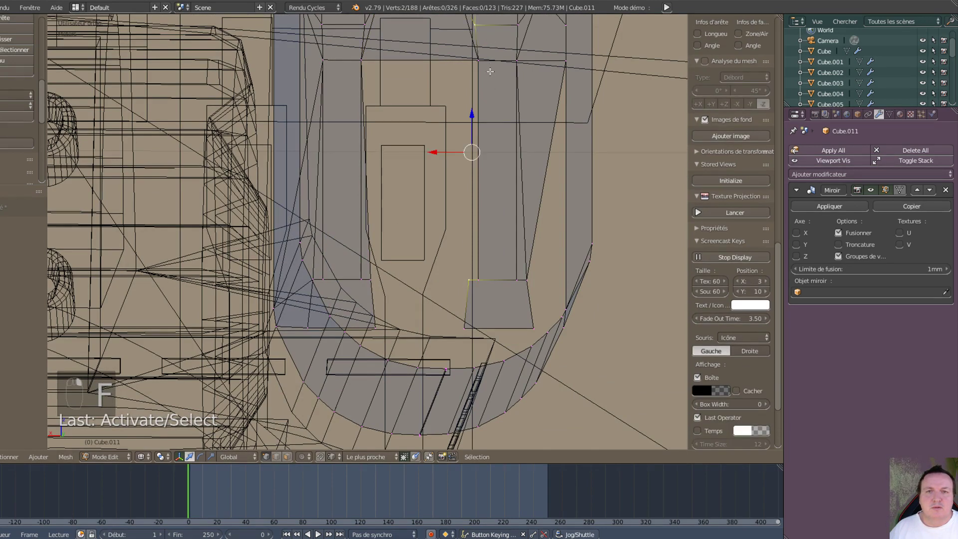
{"action": "right_click", "coordinate": [479, 277]}
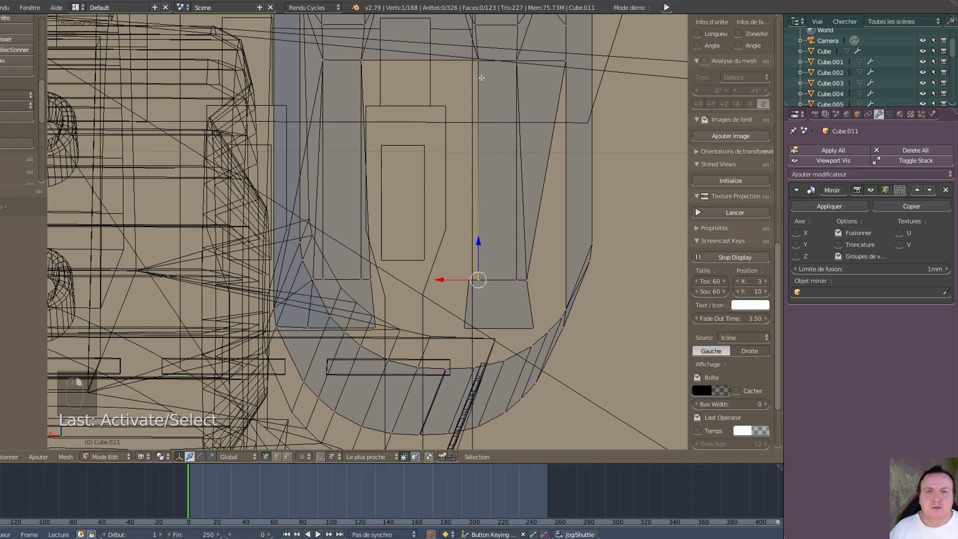
{"action": "right_click", "coordinate": [481, 78], "text": "shift"}
{"action": "right_click", "coordinate": [458, 268], "text": "shift"}
{"action": "key", "text": "f"}
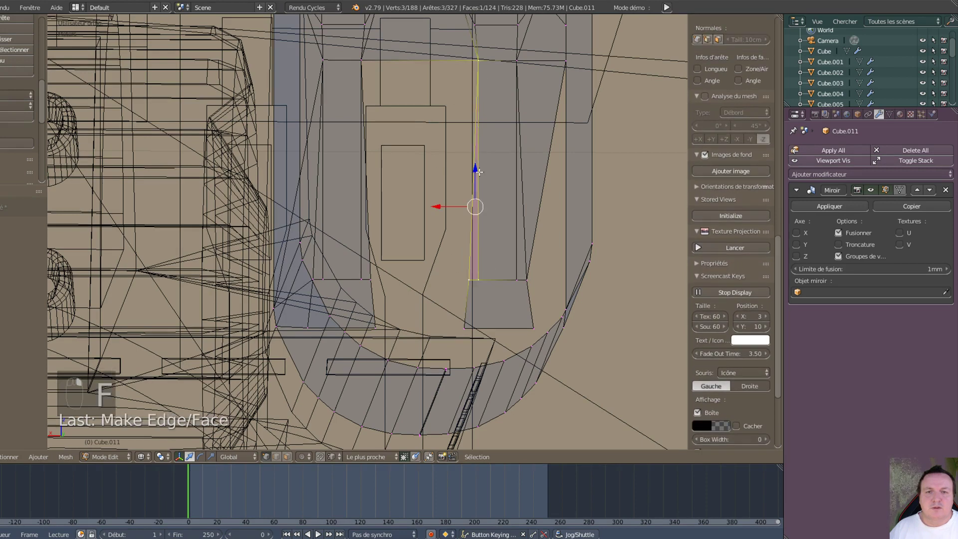
- Fill a four-sided face between the two legs, from their top inner corners down to the feet's upper inner corners
{"action": "right_click", "coordinate": [372, 77]}
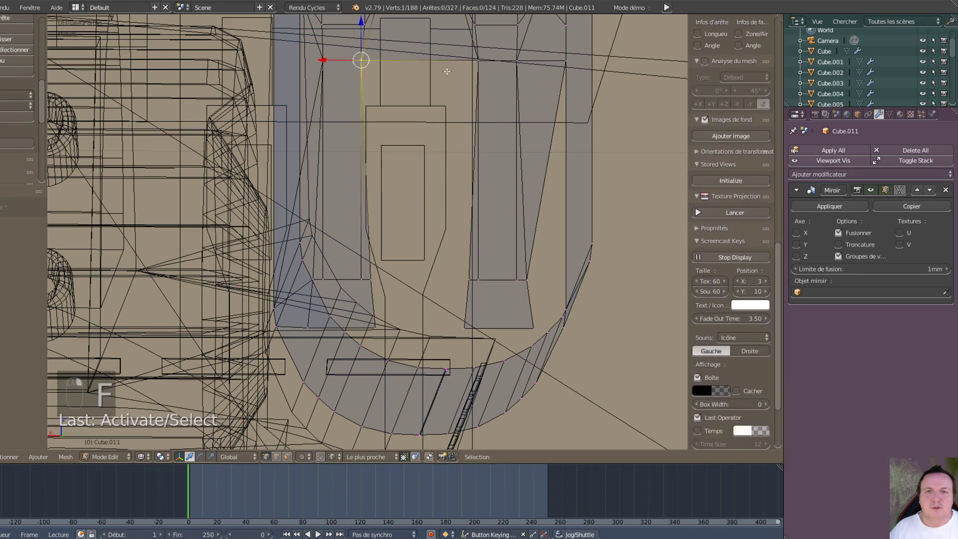
{"action": "right_click", "coordinate": [459, 71], "text": "shift"}
{"action": "right_click", "coordinate": [454, 263], "text": "shift"}
{"action": "right_click", "coordinate": [393, 274], "text": "shift"}
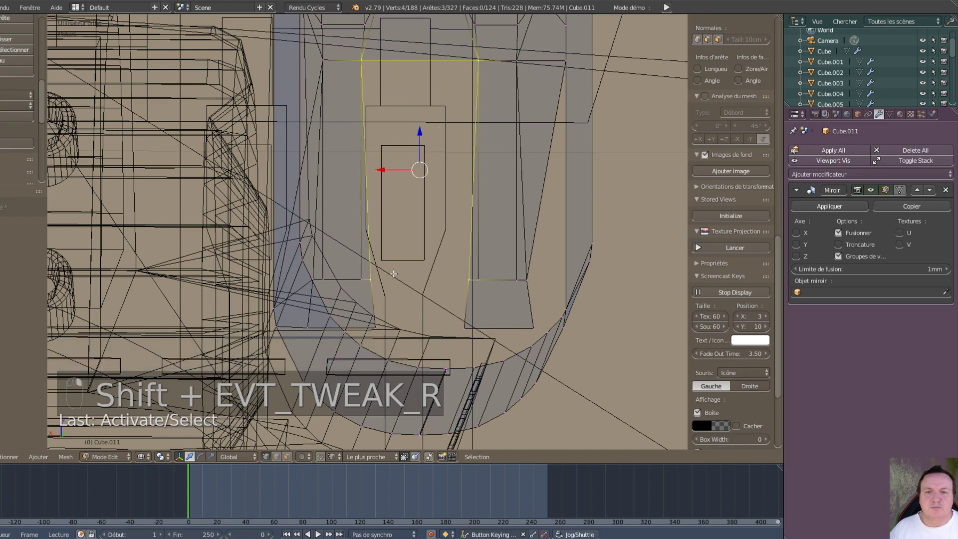
{"action": "key", "text": "f"}
- Fill a four-sided face between the inner side edges of the two feet
{"action": "right_click", "coordinate": [394, 311]}
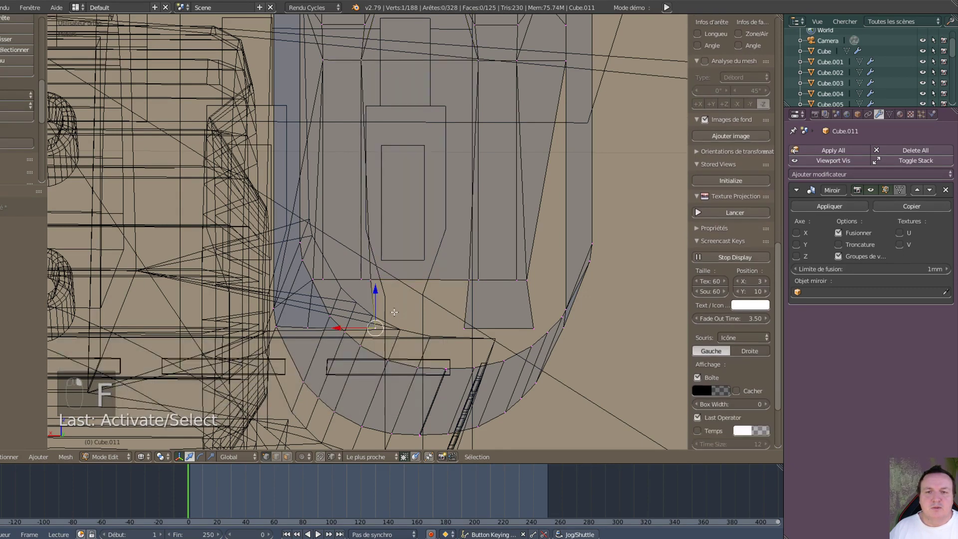
{"action": "right_click", "coordinate": [380, 282], "text": "shift"}
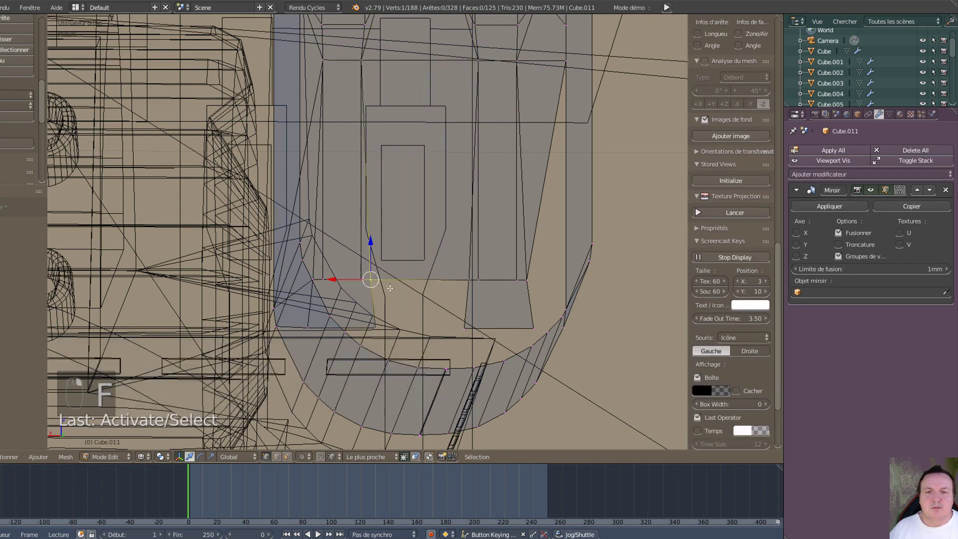
{"action": "right_click", "coordinate": [469, 282], "text": "shift"}
{"action": "right_click", "coordinate": [459, 321], "text": "shift"}
{"action": "key", "text": "f"}
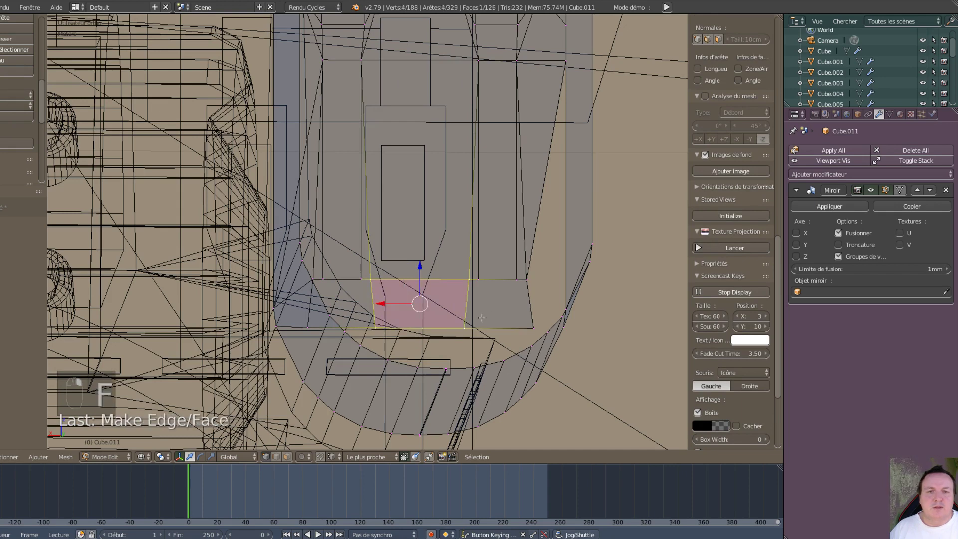
- Fill a four-sided face between the second leg's outer edge, its foot's outer side edge and the start of the border's curve
{"action": "right_click", "coordinate": [529, 281]}
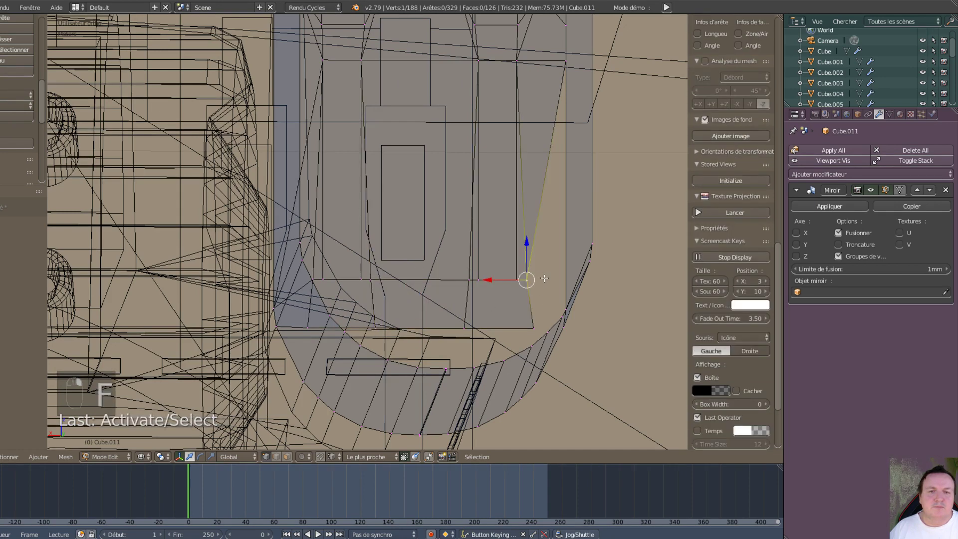
{"action": "right_click", "coordinate": [574, 61], "text": "shift"}
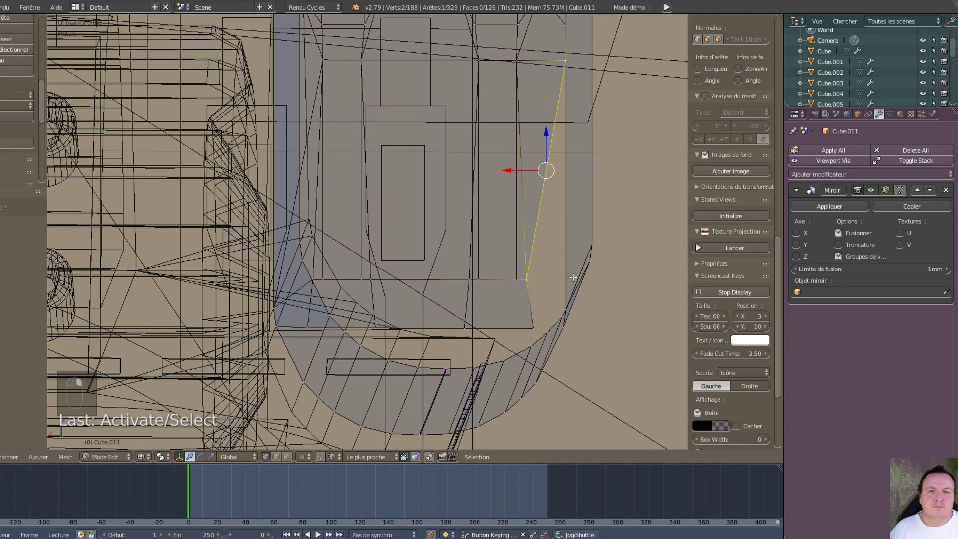
{"action": "right_click", "coordinate": [573, 296], "text": "shift"}
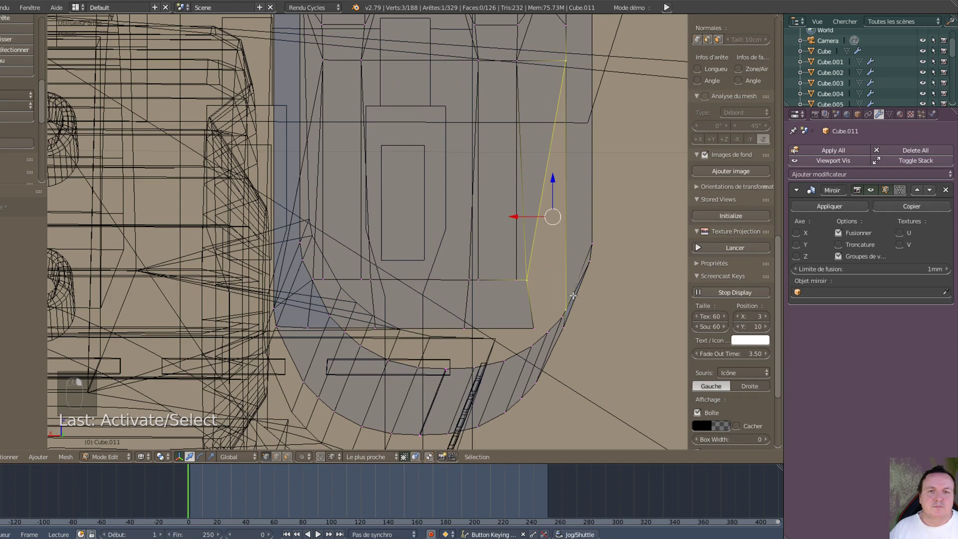
{"action": "right_click", "coordinate": [538, 320], "text": "shift"}
{"action": "key", "text": "f"}
- Fill the small triangle between the second foot's lower outer corner and the adjacent short segment of the outer border
{"action": "scroll", "coordinate": [528, 291], "scroll_direction": "down", "scroll_amount": 3}
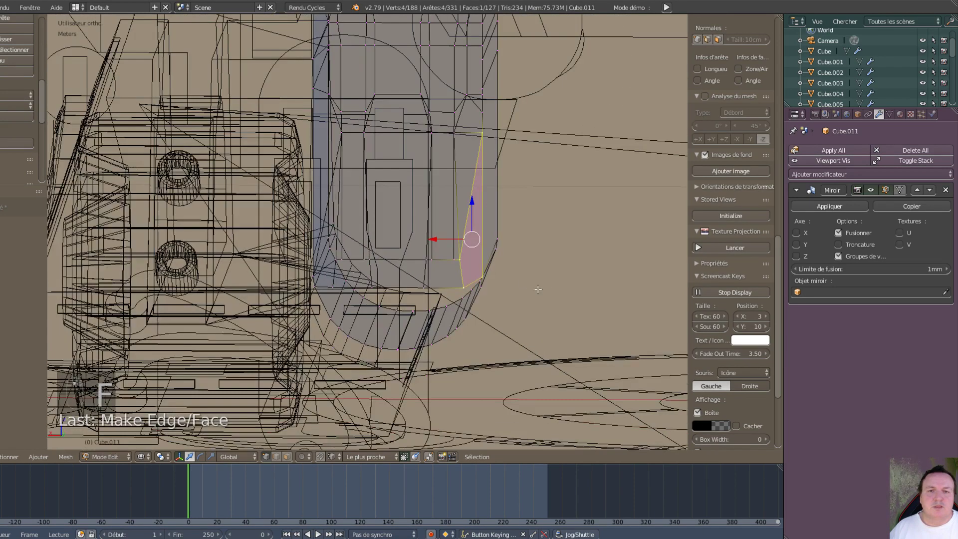
{"action": "middle_click_drag", "start_coordinate": [537, 289], "coordinate": [516, 280]}
{"action": "scroll", "coordinate": [514, 278], "scroll_direction": "down", "scroll_amount": 8}
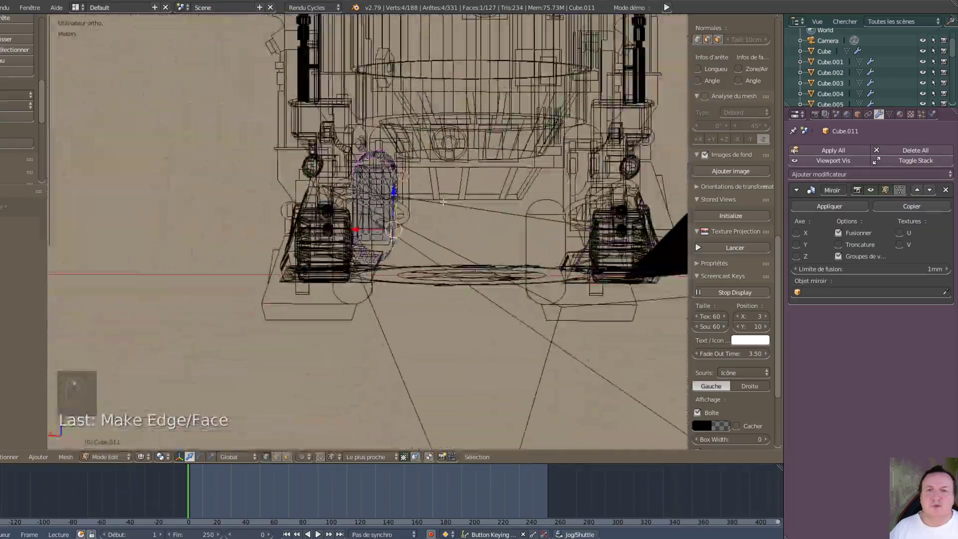
{"action": "middle_click_drag", "start_coordinate": [443, 202], "coordinate": [646, 229]}
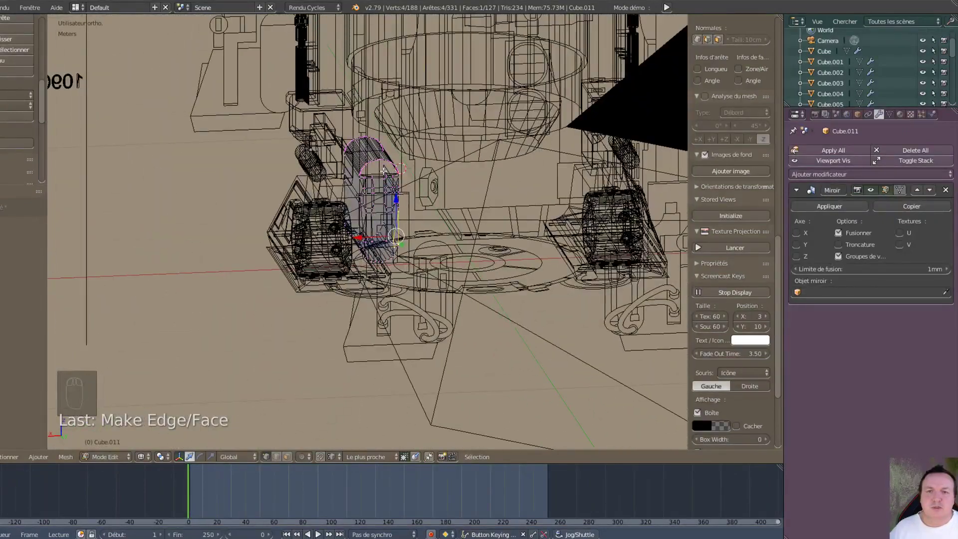
{"action": "scroll", "coordinate": [393, 139], "scroll_direction": "up", "scroll_amount": 10}
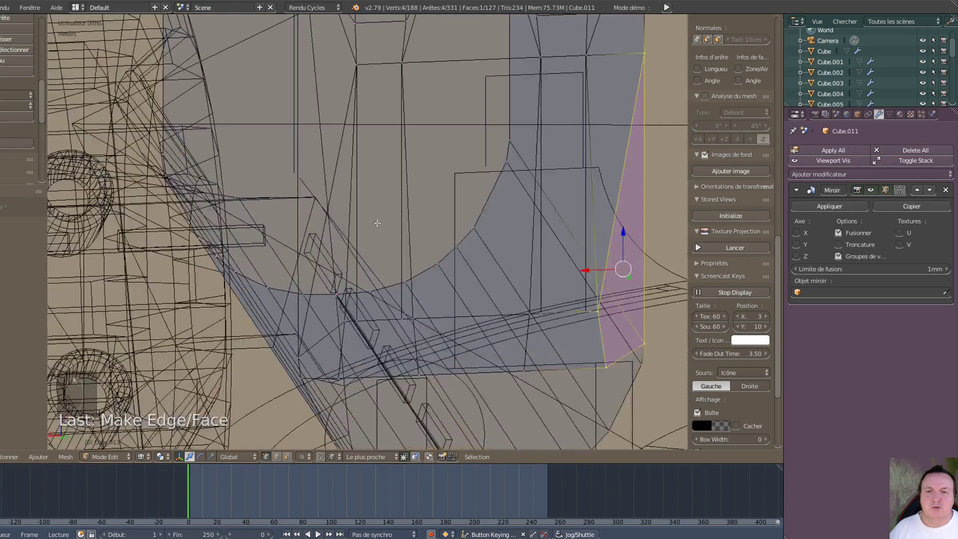
{"action": "middle_click_drag", "start_coordinate": [451, 197], "coordinate": [354, 310]}
{"action": "right_click", "coordinate": [601, 306]}
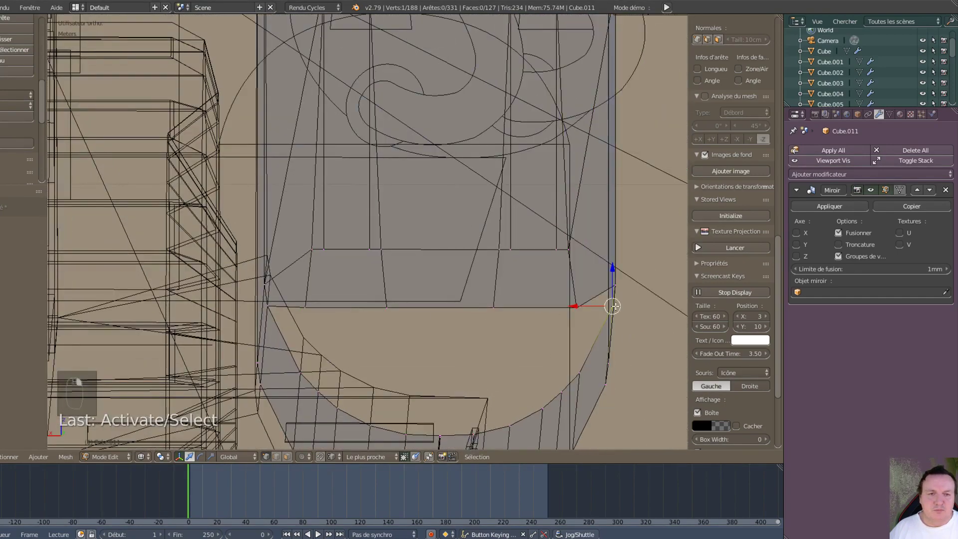
{"action": "left_click_drag", "start_coordinate": [588, 306], "coordinate": [586, 306]}
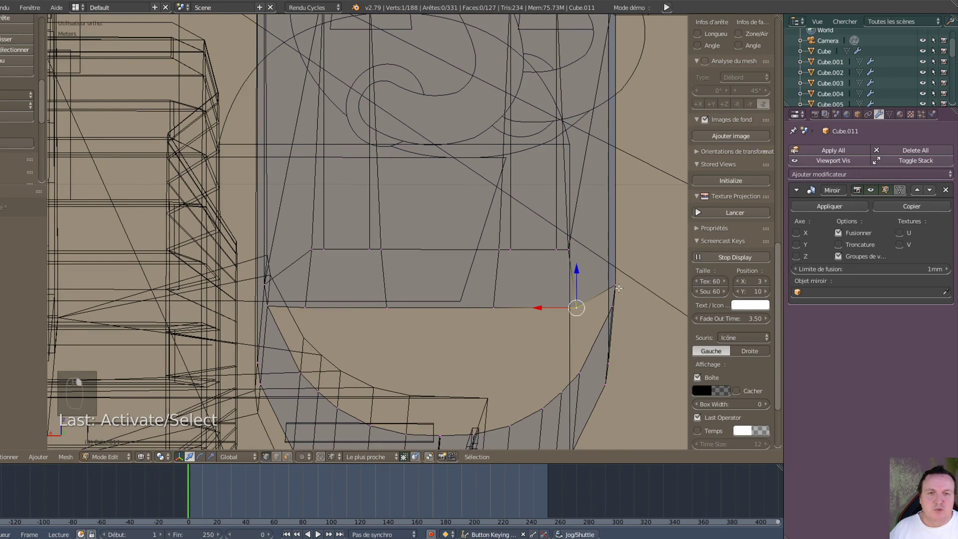
{"action": "right_click", "coordinate": [618, 288], "text": "shift"}
{"action": "right_click", "coordinate": [606, 311], "text": "shift"}
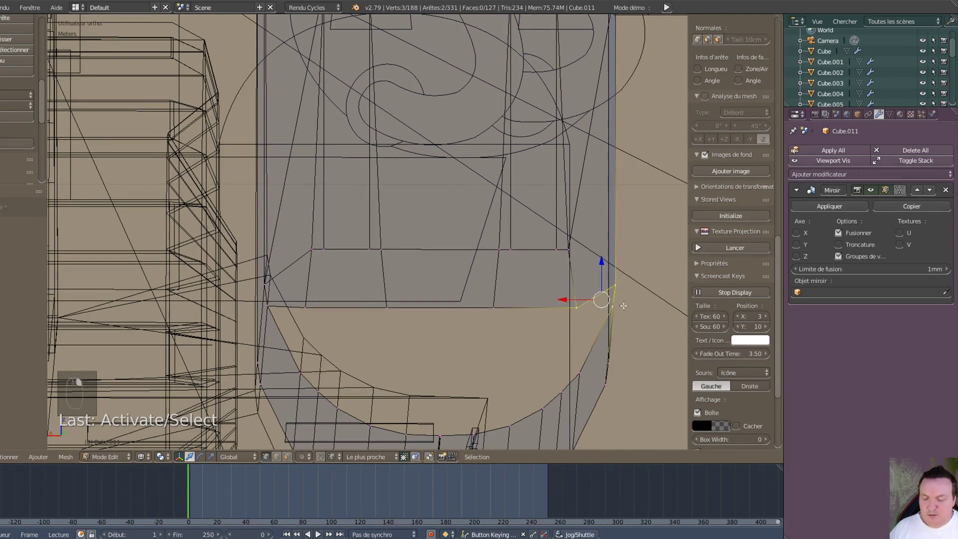
{"action": "key", "text": "f"}
- Fill a triangle between the first foot's lower outer corner, the adjacent border corner and the nearest vertex on the arch base's inner curve
{"action": "scroll", "coordinate": [515, 349], "scroll_direction": "down", "scroll_amount": 1}
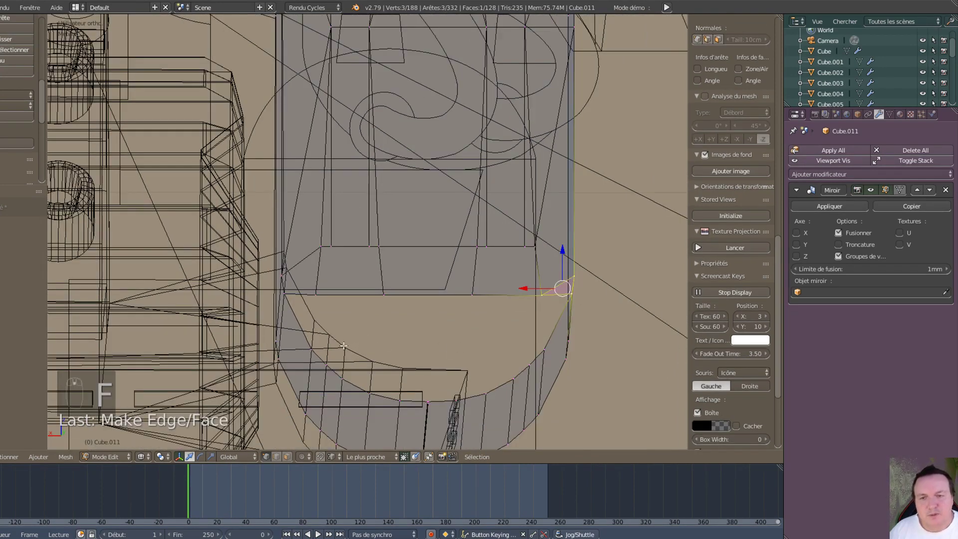
{"action": "right_click", "coordinate": [294, 350]}
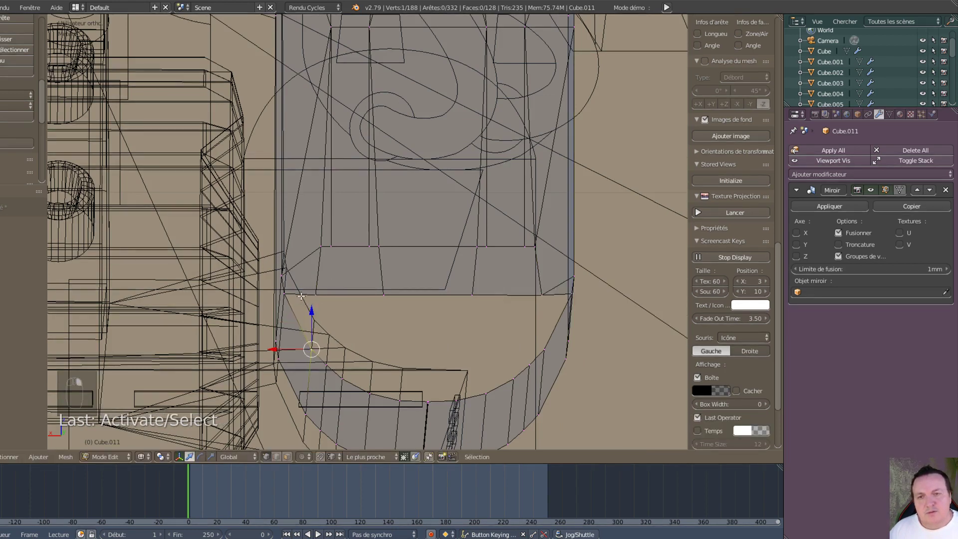
{"action": "right_click", "coordinate": [313, 297], "text": "shift"}
{"action": "right_click", "coordinate": [284, 302], "text": "shift"}
{"action": "key", "text": "f"}
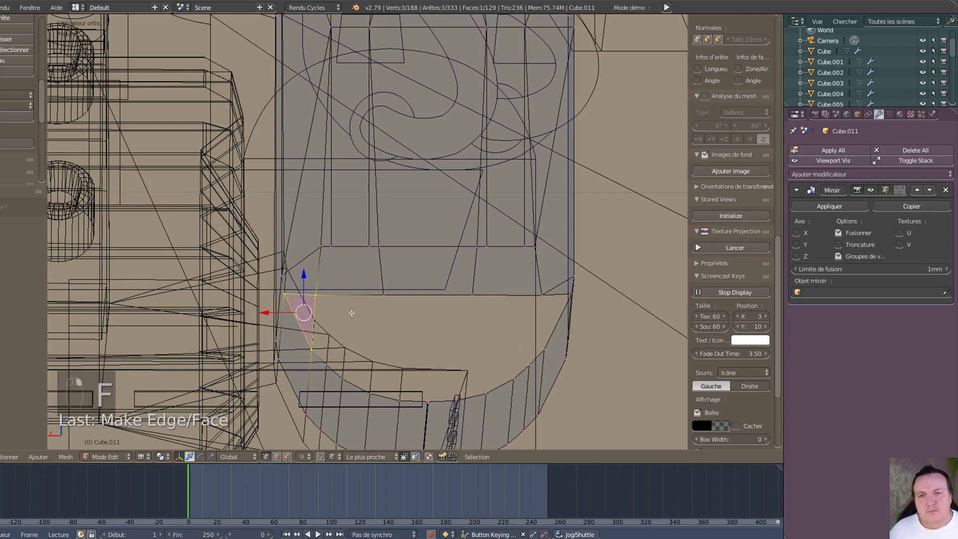
- Fill a four-sided face between the first foot's lower edge and the facing segment of the arch base's inner curve
{"action": "right_click", "coordinate": [315, 296]}
{"action": "right_click", "coordinate": [382, 295], "text": "shift"}
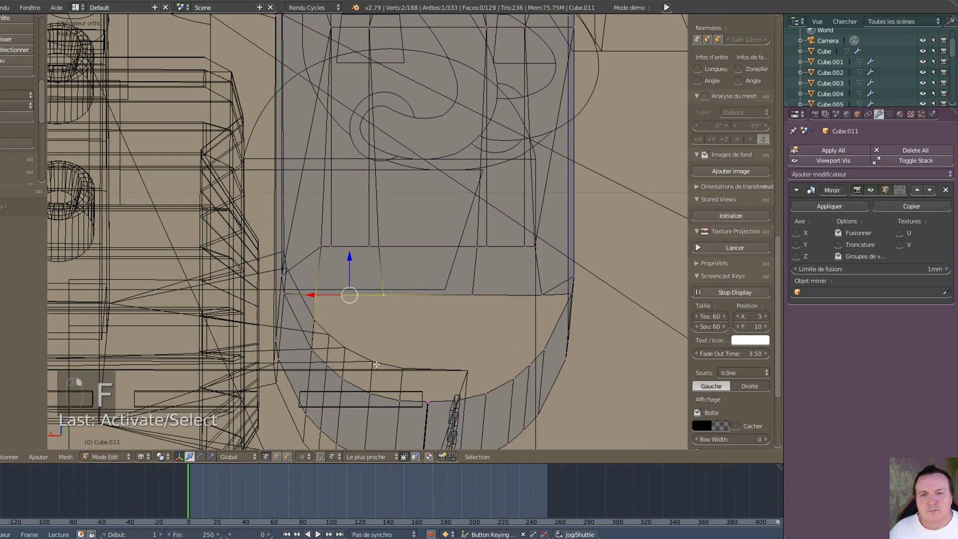
{"action": "right_click", "coordinate": [328, 368], "text": "shift"}
{"action": "right_click", "coordinate": [314, 356], "text": "shift"}
{"action": "key", "text": "shift+f"}
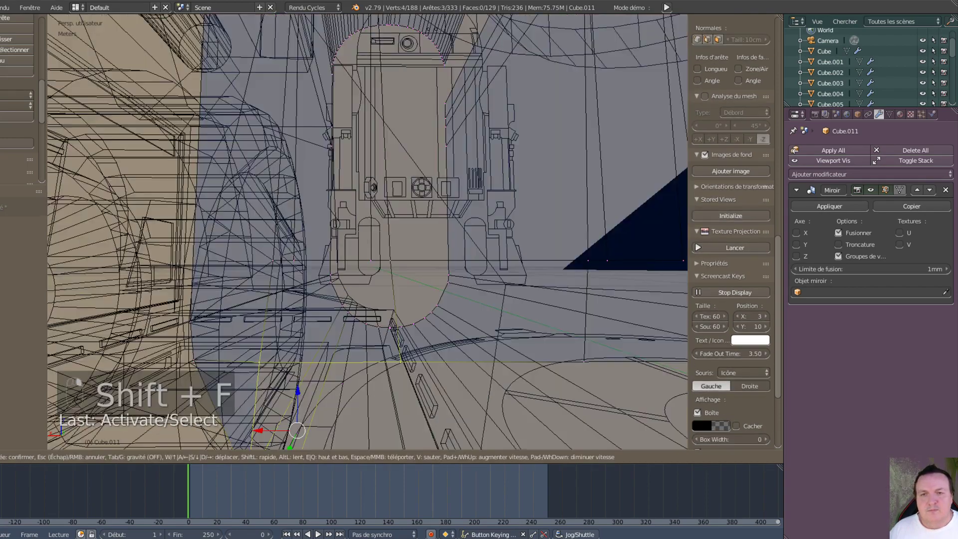
{"action": "key", "text": "Escape"}
{"action": "key", "text": "f"}
- Fill two adjacent triangles fanning from the first foot's lower inner corner to the next two segments of the arch base's inner curve
{"action": "right_click", "coordinate": [344, 368]}
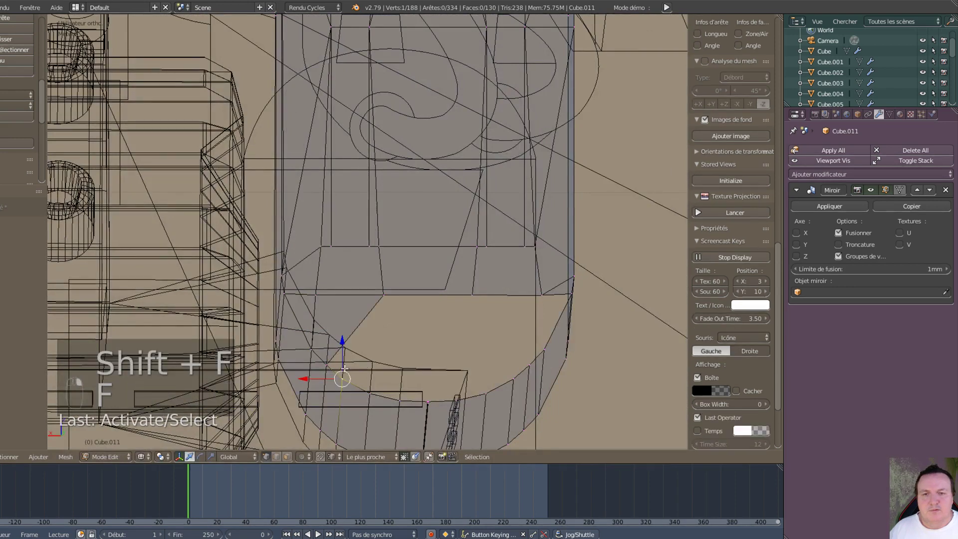
{"action": "right_click", "coordinate": [381, 295], "text": "shift"}
{"action": "key", "text": "f"}
{"action": "key", "text": "f"}
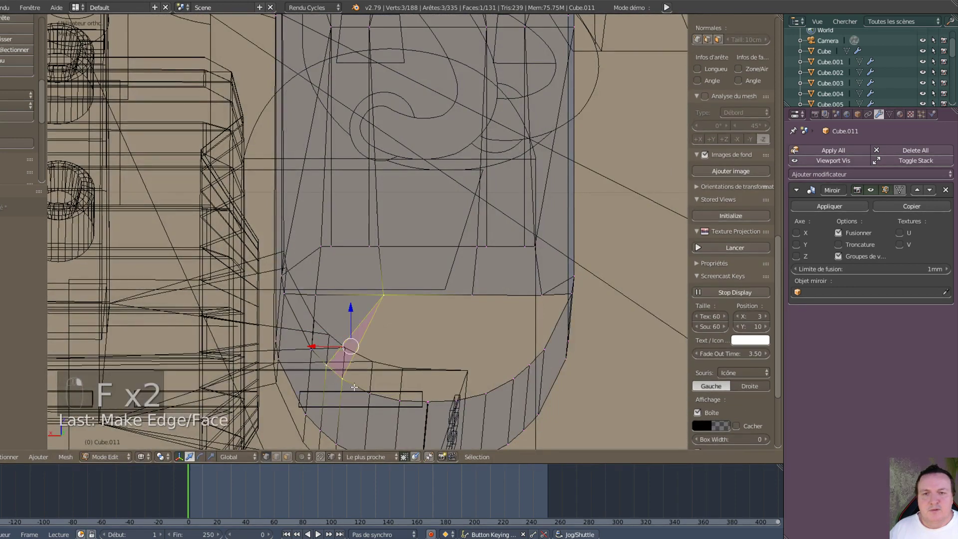
{"action": "right_click", "coordinate": [373, 393]}
{"action": "right_click", "coordinate": [399, 284], "text": "shift"}
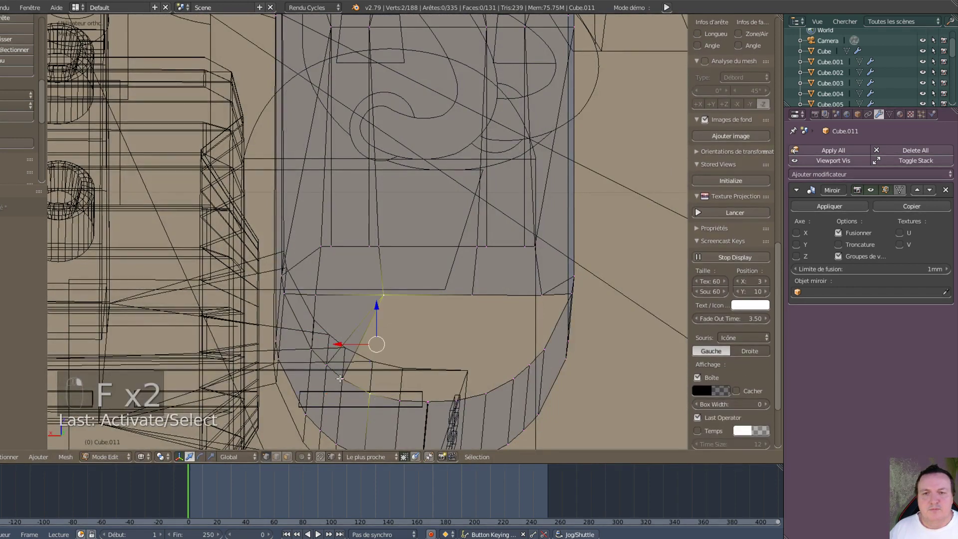
{"action": "key", "text": "f"}
- Continue the fan from the first foot's lower inner corner with two more triangles, reaching the lowest middle vertex of the arch base's inner curve
{"action": "right_click", "coordinate": [434, 397]}
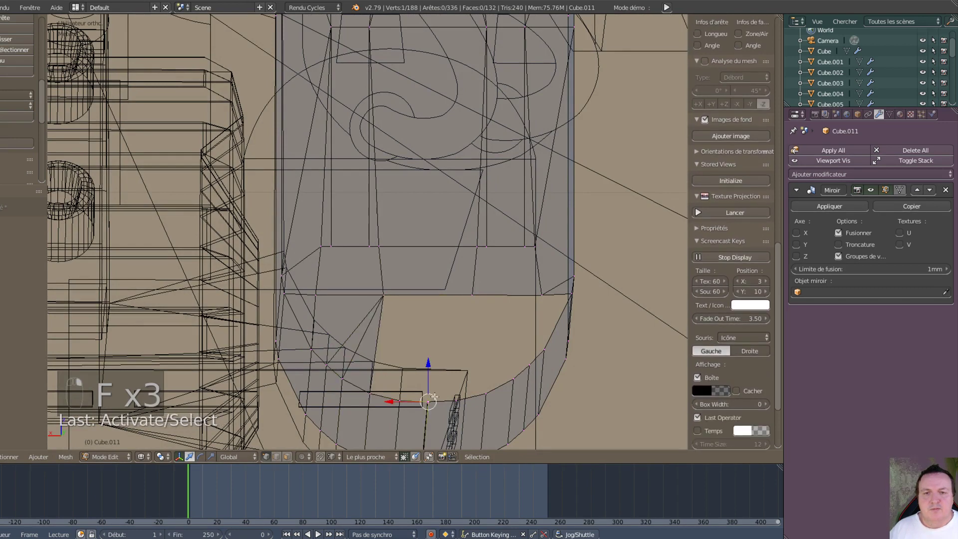
{"action": "right_click", "coordinate": [400, 401], "text": "shift"}
{"action": "key", "text": "f"}
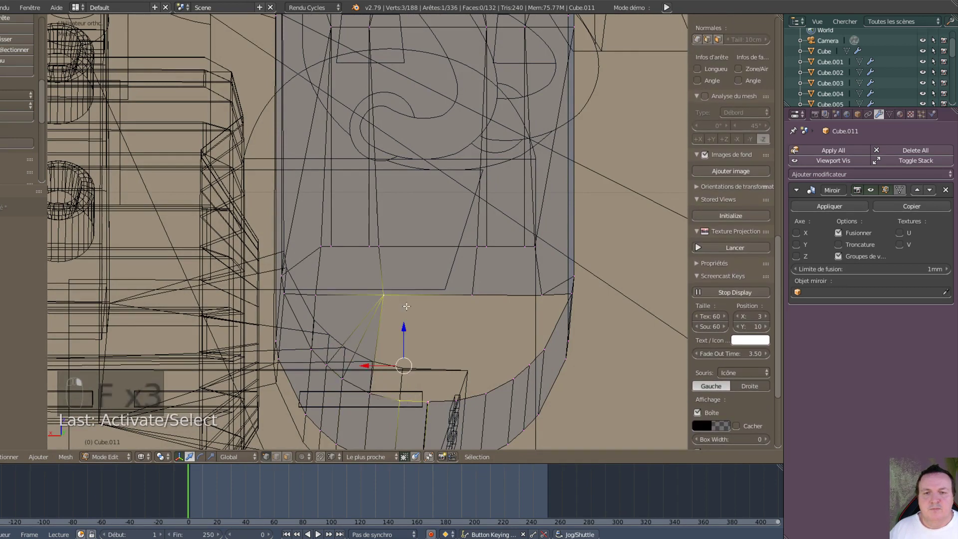
{"action": "right_click", "coordinate": [378, 405]}
{"action": "right_click_drag", "start_coordinate": [397, 394], "coordinate": [394, 383]}
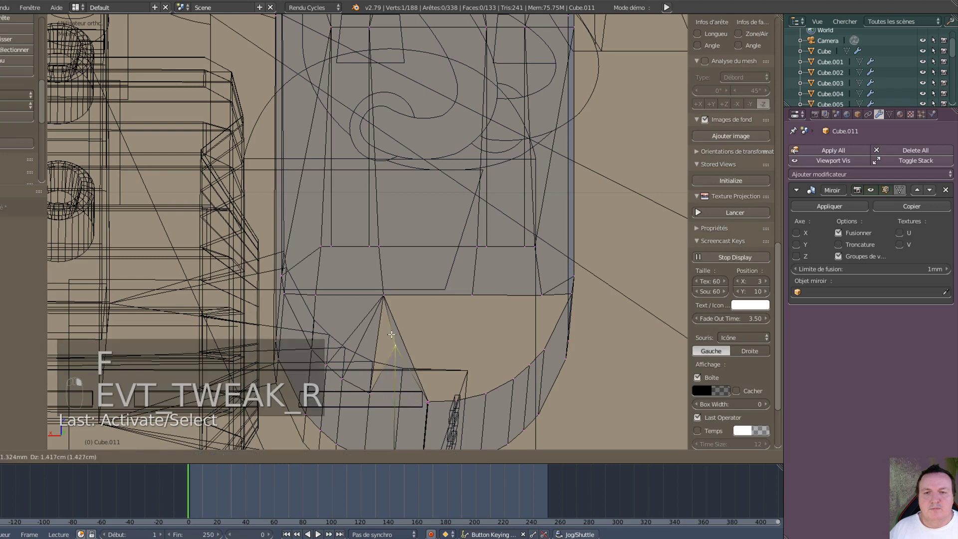
{"action": "right_click", "coordinate": [394, 381]}
{"action": "right_click", "coordinate": [386, 305], "text": "shift"}
{"action": "key", "text": "f"}
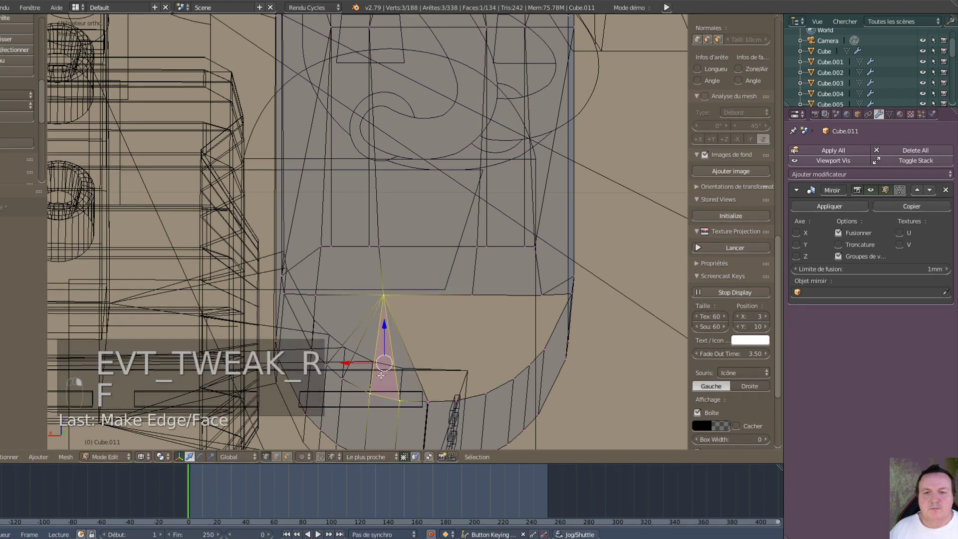
{"action": "right_click", "coordinate": [468, 287]}
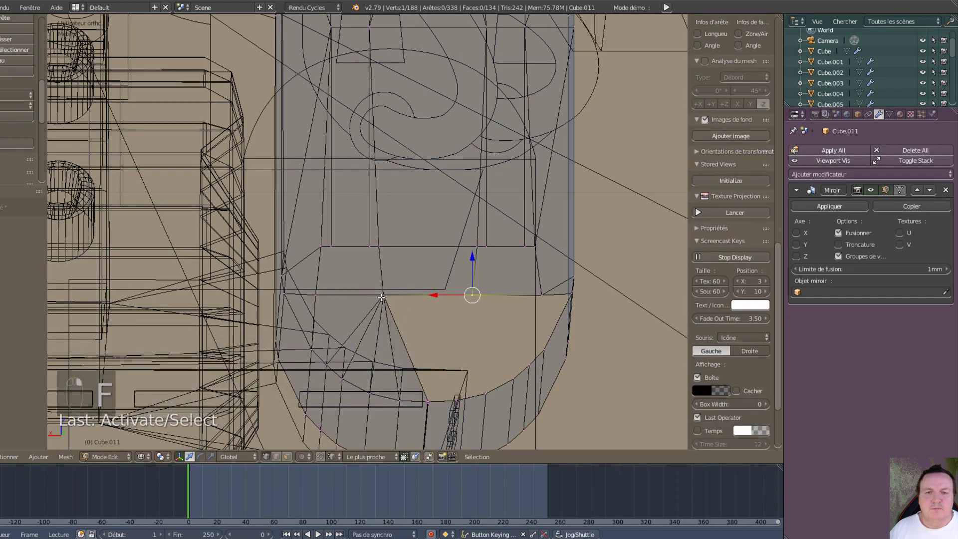
{"action": "right_click", "coordinate": [384, 297], "text": "shift"}
{"action": "right_click", "coordinate": [428, 399], "text": "shift"}
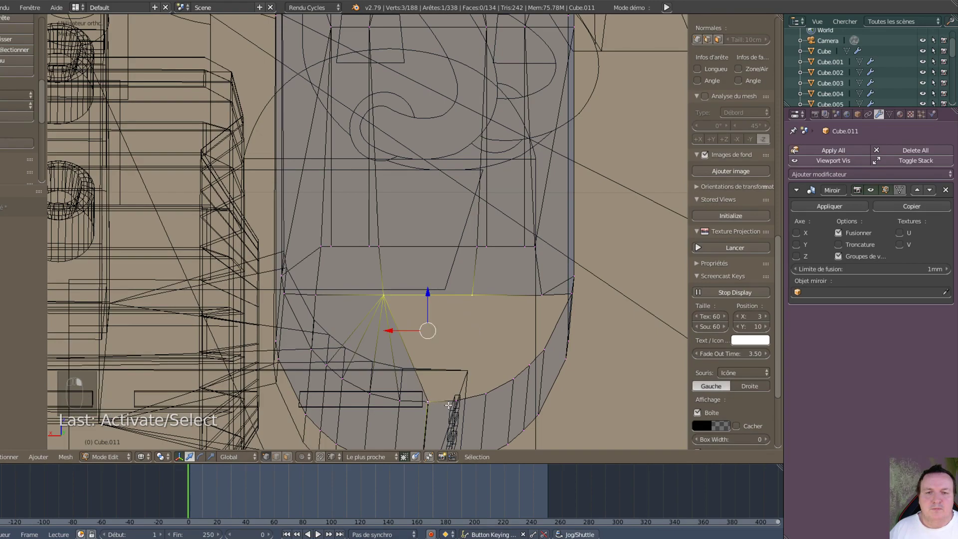
- Select the nearly coincident vertices at the lowest middle junction of the arch base's inner curve
{"action": "middle_click_drag", "start_coordinate": [446, 404], "coordinate": [290, 51]}
{"action": "scroll", "coordinate": [448, 384], "scroll_direction": "up", "scroll_amount": 3}
{"action": "scroll", "coordinate": [309, 199], "scroll_direction": "up", "scroll_amount": 6}
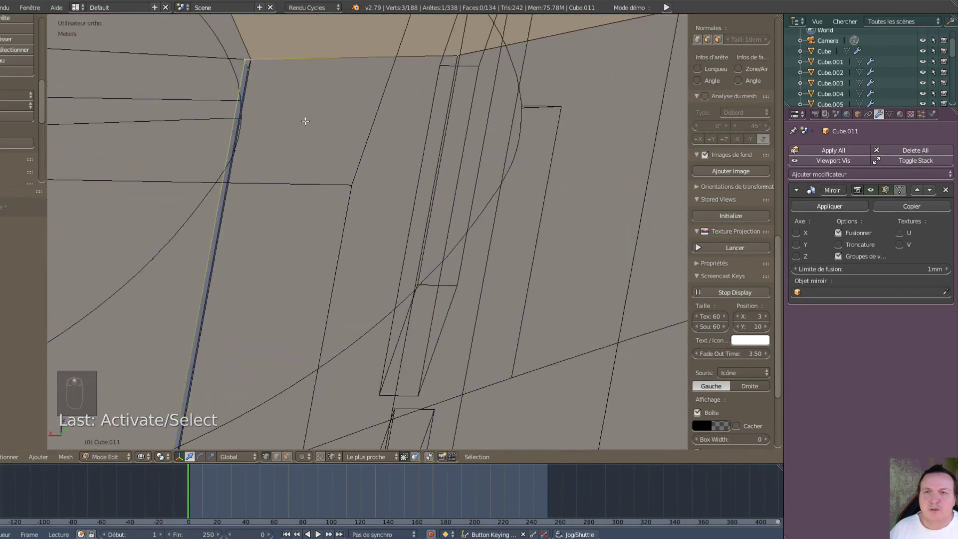
{"action": "middle_click_drag", "start_coordinate": [332, 178], "coordinate": [379, 318], "text": "shift"}
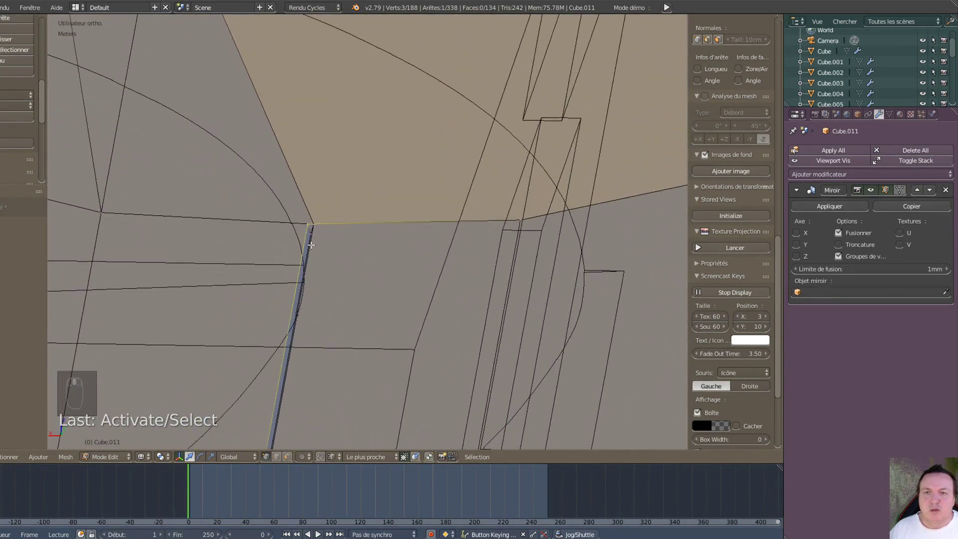
{"action": "left_click", "coordinate": [314, 225], "text": "shift"}
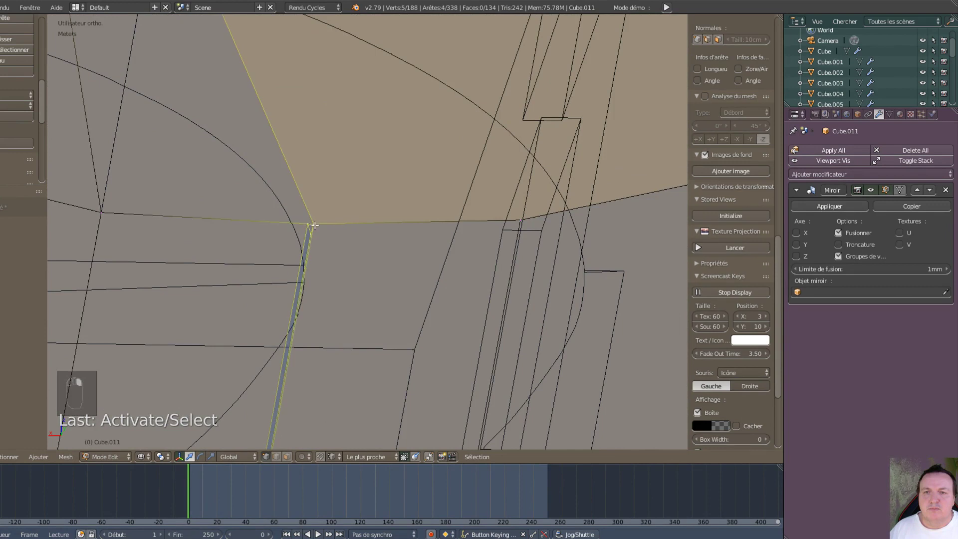
{"action": "left_click", "coordinate": [310, 226]}
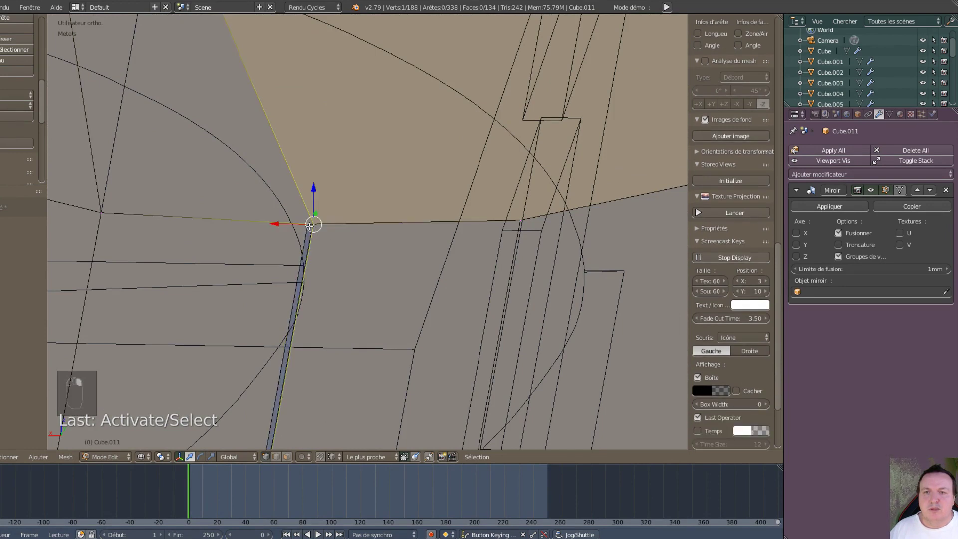
{"action": "left_click", "coordinate": [313, 229], "text": "shift"}
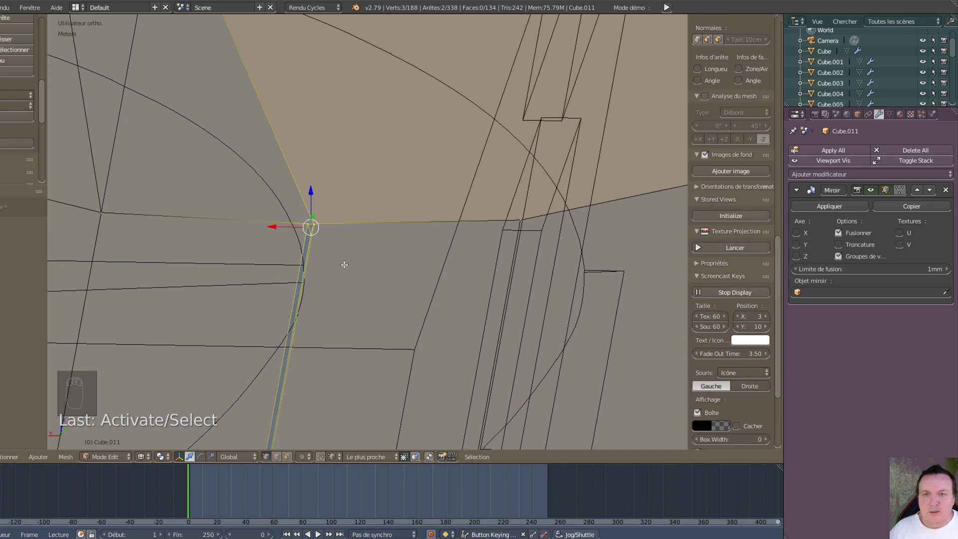
- Merge the two pairs of nearly coincident vertices at the ends of the thin sliver along the curved rim, each at its centre
{"action": "key", "text": "alt+m"}
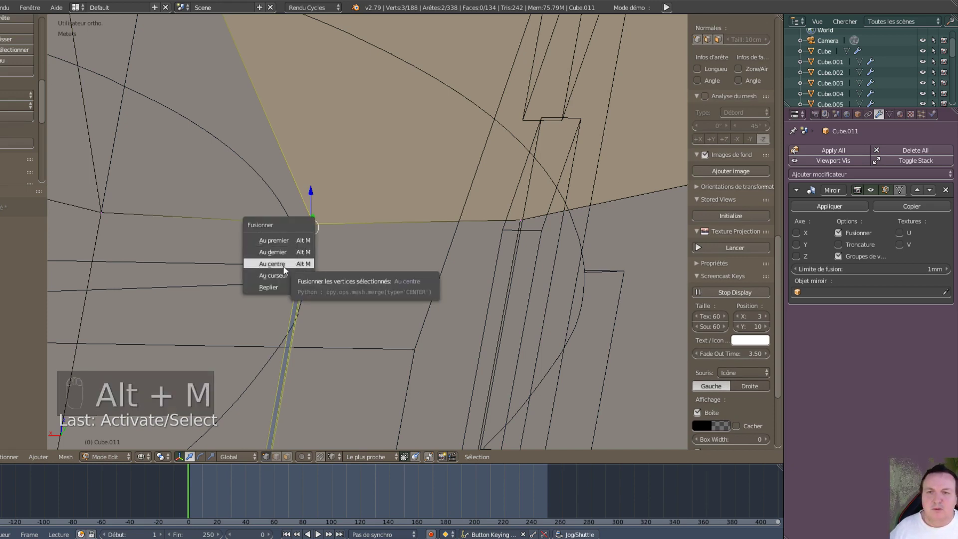
{"action": "left_click", "coordinate": [269, 264]}
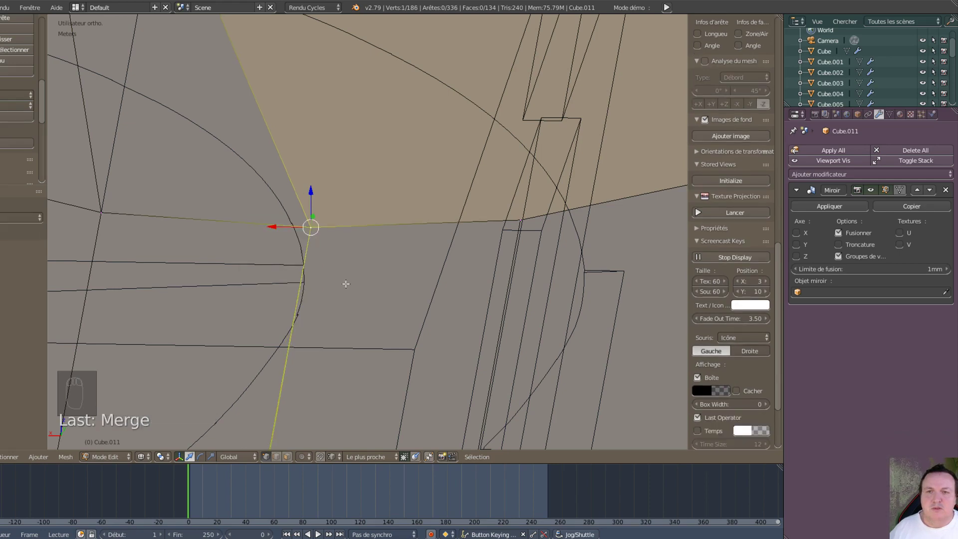
{"action": "middle_click_drag", "start_coordinate": [346, 283], "coordinate": [475, 316]}
{"action": "middle_click_drag", "start_coordinate": [335, 179], "coordinate": [318, 172]}
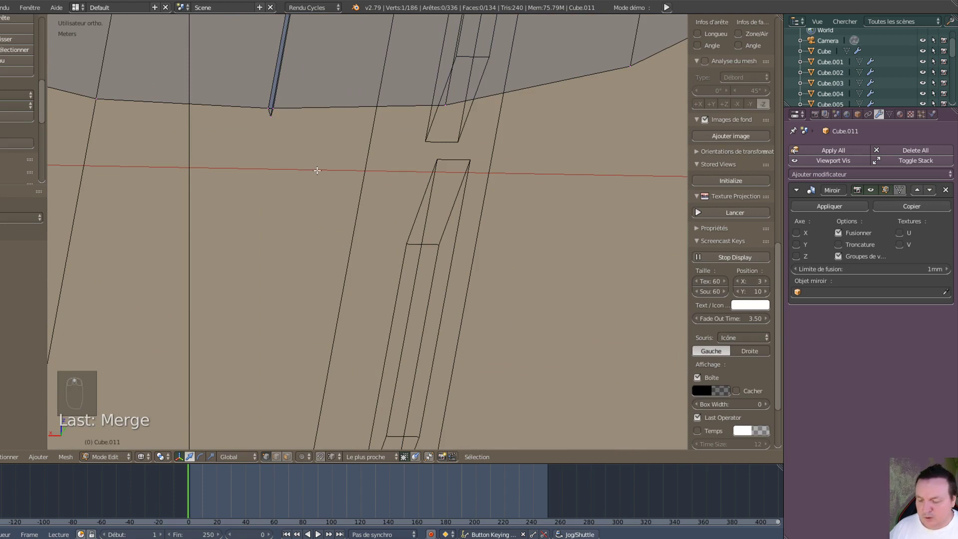
{"action": "key", "text": "a"}
{"action": "key", "text": "c"}
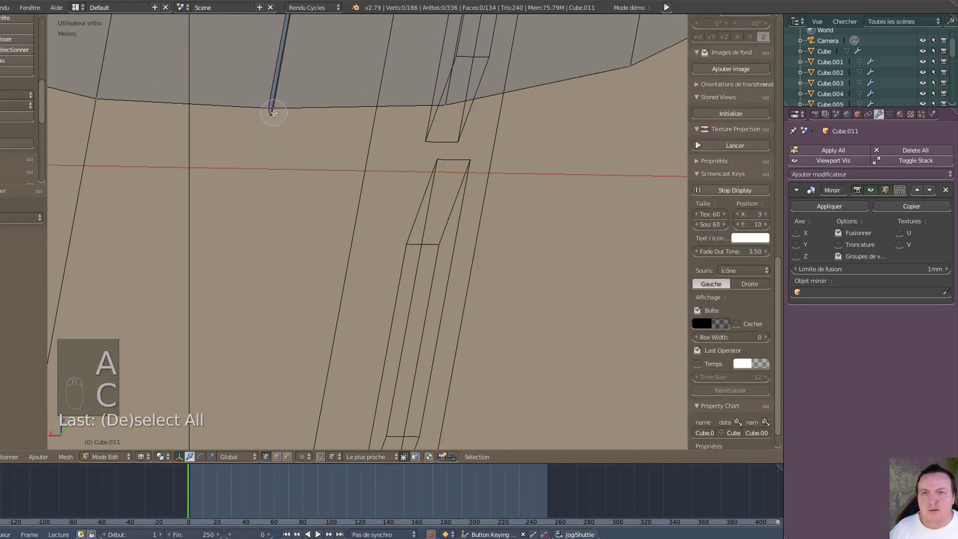
{"action": "left_click", "coordinate": [274, 113]}
{"action": "right_click", "coordinate": [278, 111]}
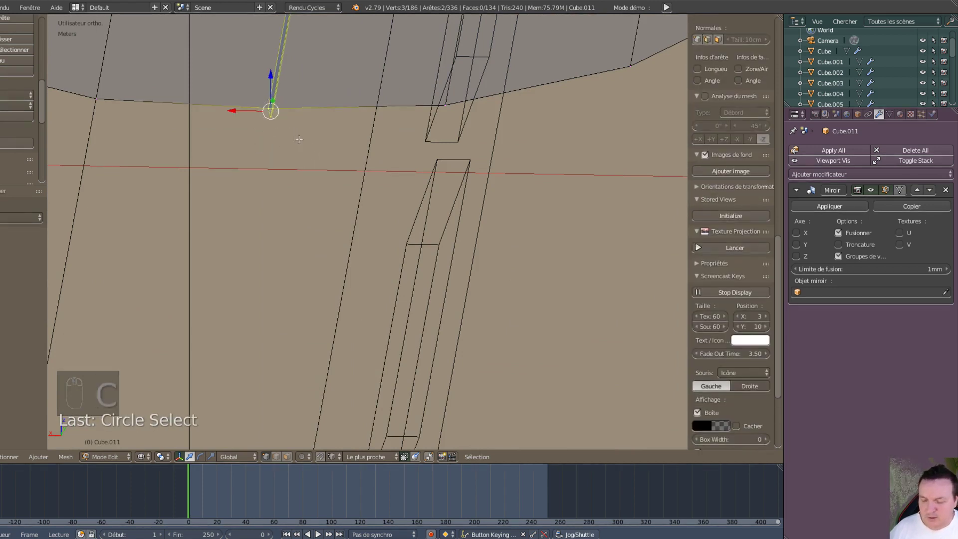
{"action": "key", "text": "alt+m"}
{"action": "left_click", "coordinate": [299, 152]}
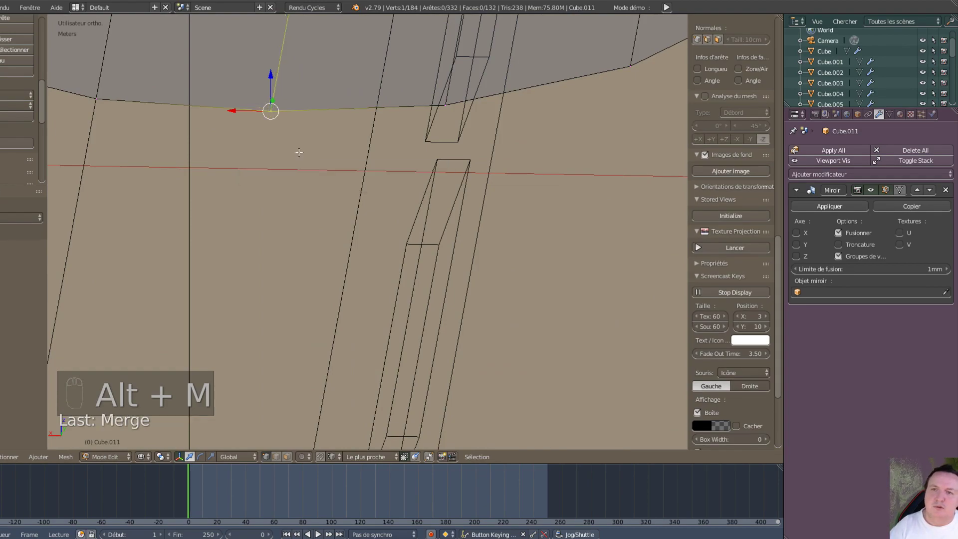
- Start filling the gap between the straight edge and the curved rim with two triangular faces meeting at a vertex on the straight edge
{"action": "scroll", "coordinate": [299, 152], "scroll_direction": "down", "scroll_amount": 5}
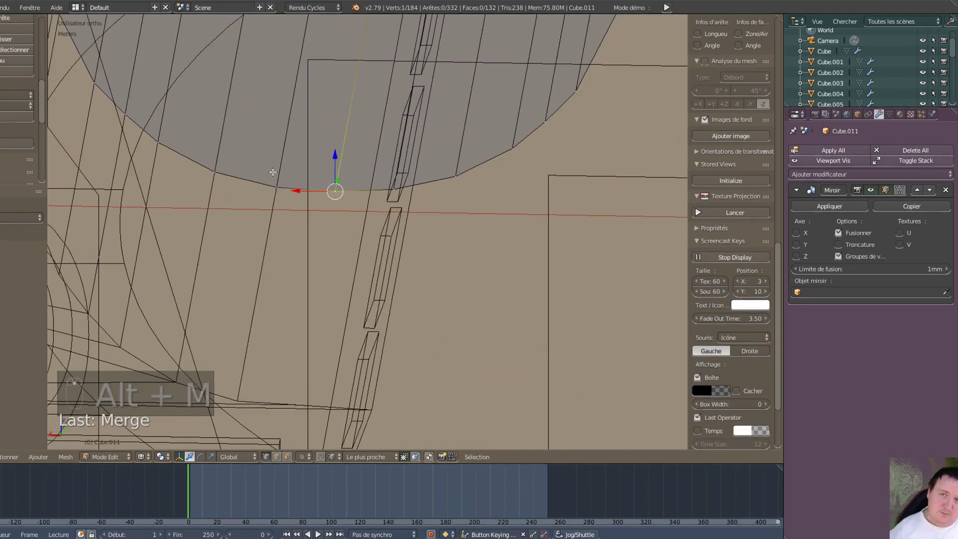
{"action": "middle_click_drag", "start_coordinate": [340, 112], "coordinate": [374, 243]}
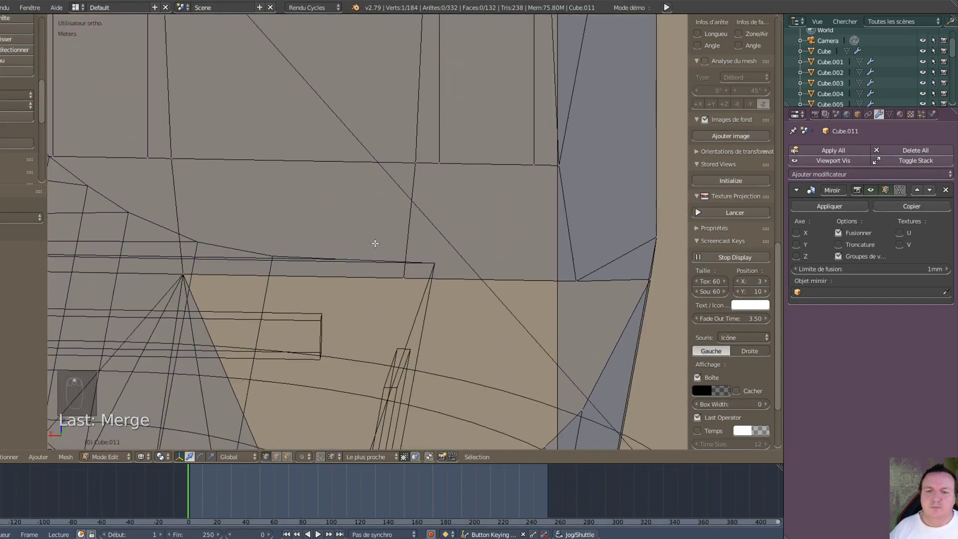
{"action": "middle_click_drag", "start_coordinate": [392, 211], "coordinate": [392, 260]}
{"action": "right_click", "coordinate": [390, 262]}
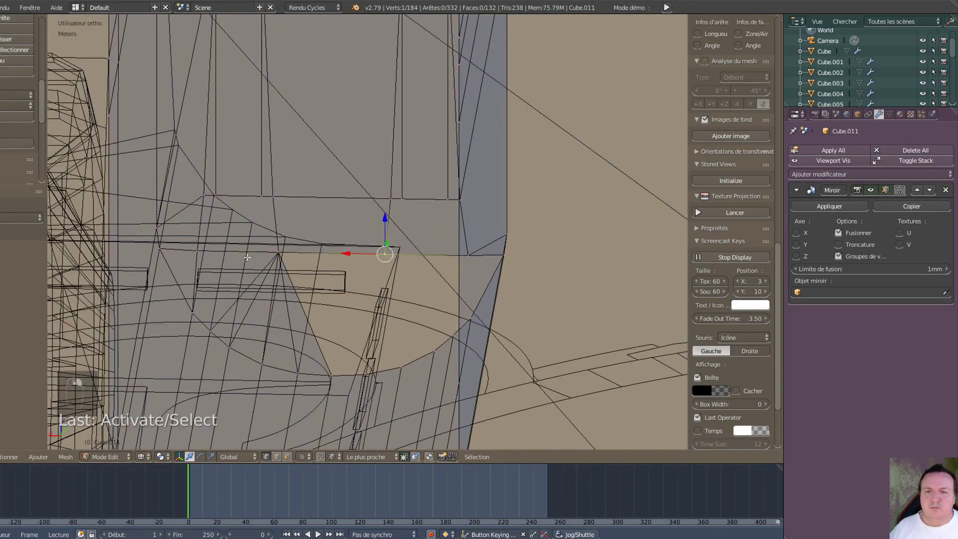
{"action": "right_click", "coordinate": [275, 253], "text": "shift"}
{"action": "right_click", "coordinate": [340, 395], "text": "shift"}
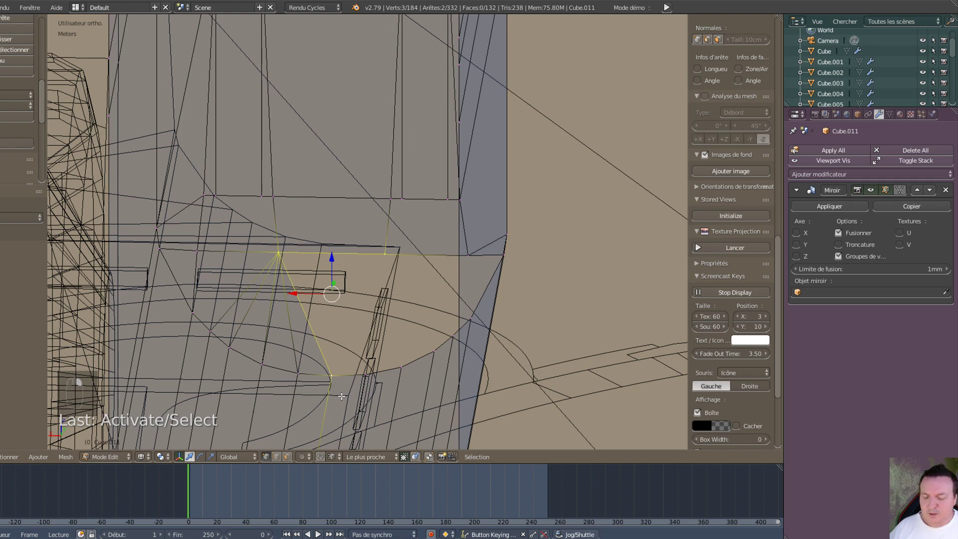
{"action": "key", "text": "f"}
{"action": "right_click", "coordinate": [368, 374]}
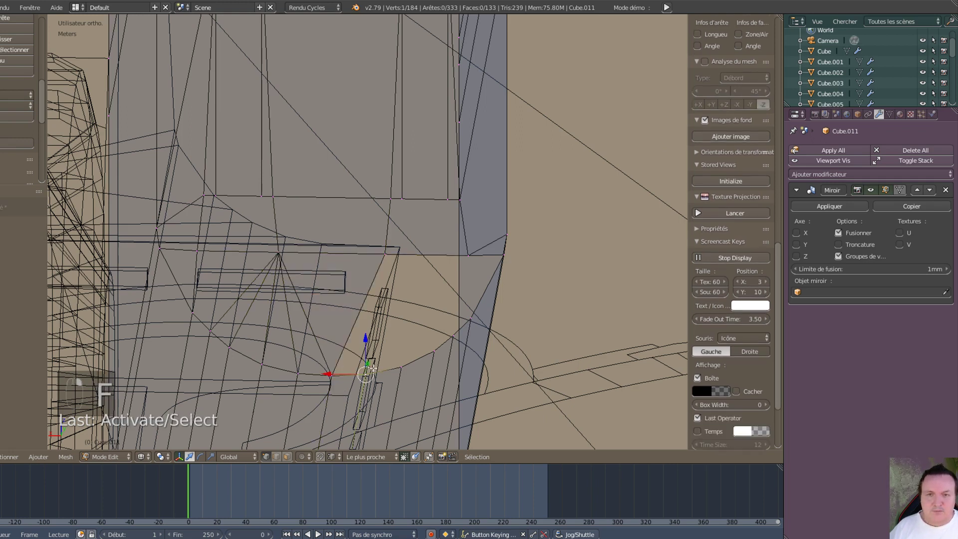
{"action": "right_click", "coordinate": [396, 255], "text": "shift"}
{"action": "right_click", "coordinate": [329, 376], "text": "shift"}
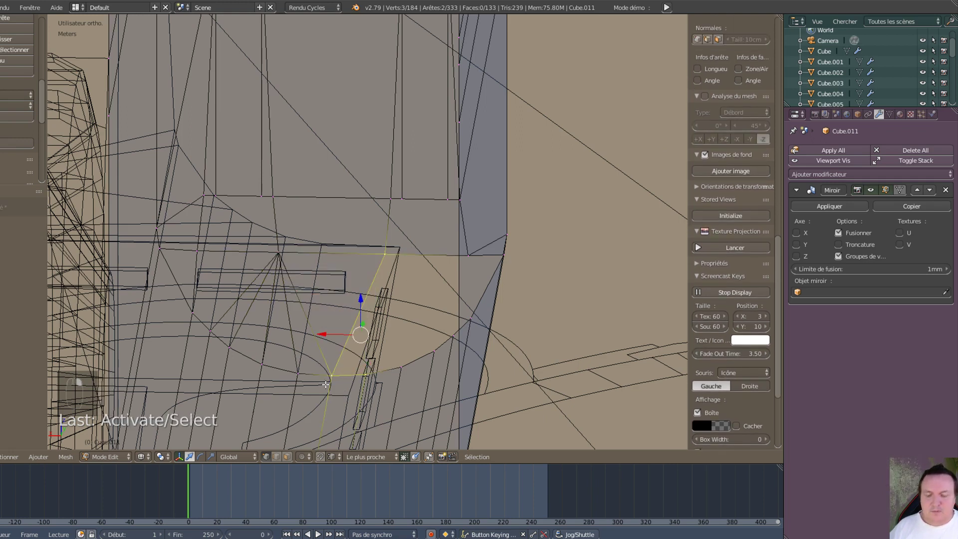
{"action": "key", "text": "f"}
- Extend the fan along the curved rim with two more triangular faces sharing the same straight-edge vertex
{"action": "right_click", "coordinate": [399, 369]}
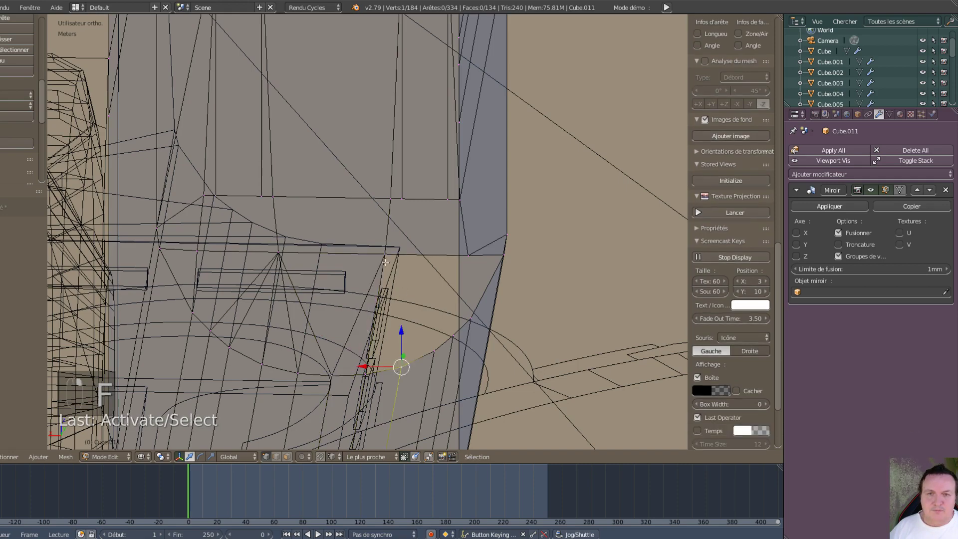
{"action": "right_click", "coordinate": [387, 261], "text": "shift"}
{"action": "right_click", "coordinate": [368, 373], "text": "shift"}
{"action": "key", "text": "shift+f"}
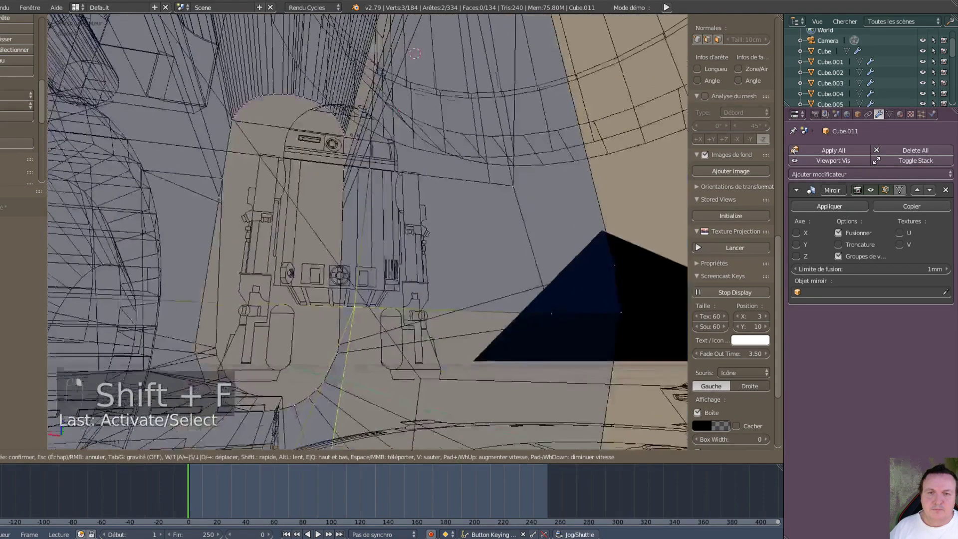
{"action": "right_click", "coordinate": [367, 231]}
{"action": "key", "text": "f"}
{"action": "right_click", "coordinate": [431, 350]}
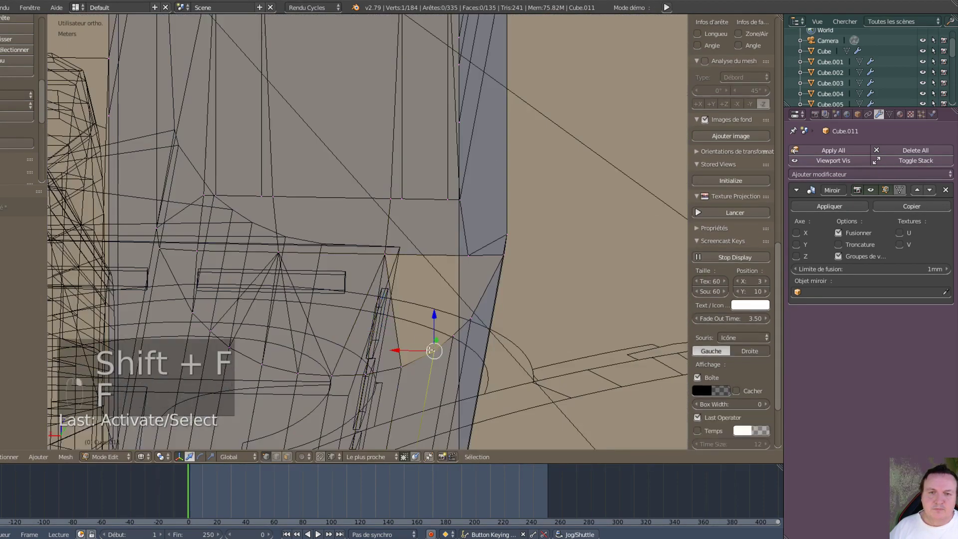
{"action": "right_click", "coordinate": [385, 253], "text": "shift"}
{"action": "right_click", "coordinate": [400, 368], "text": "shift"}
{"action": "key", "text": "shift+f"}
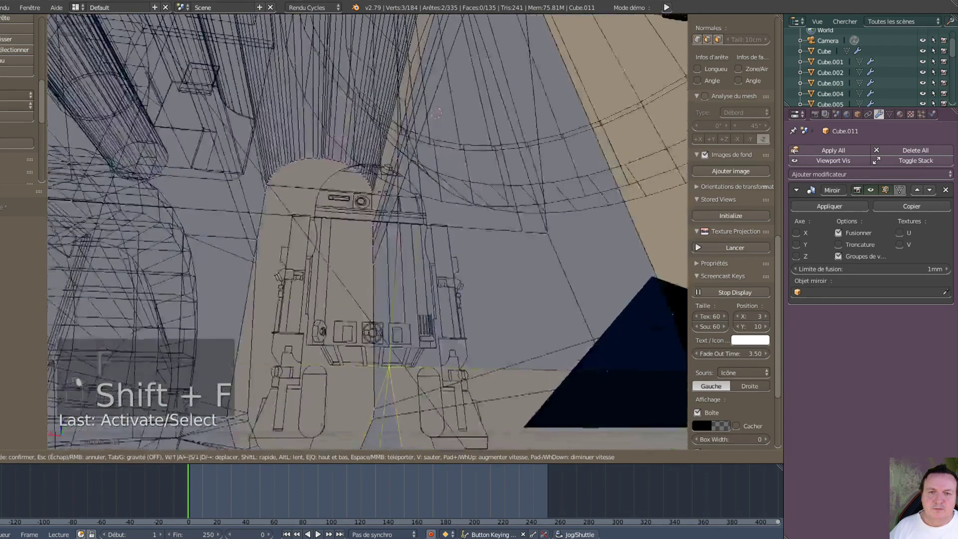
{"action": "right_click", "coordinate": [360, 234]}
{"action": "key", "text": "f"}
- Add the last two triangles of the fan, reaching the rim vertex on the bevelled side
{"action": "right_click", "coordinate": [451, 335]}
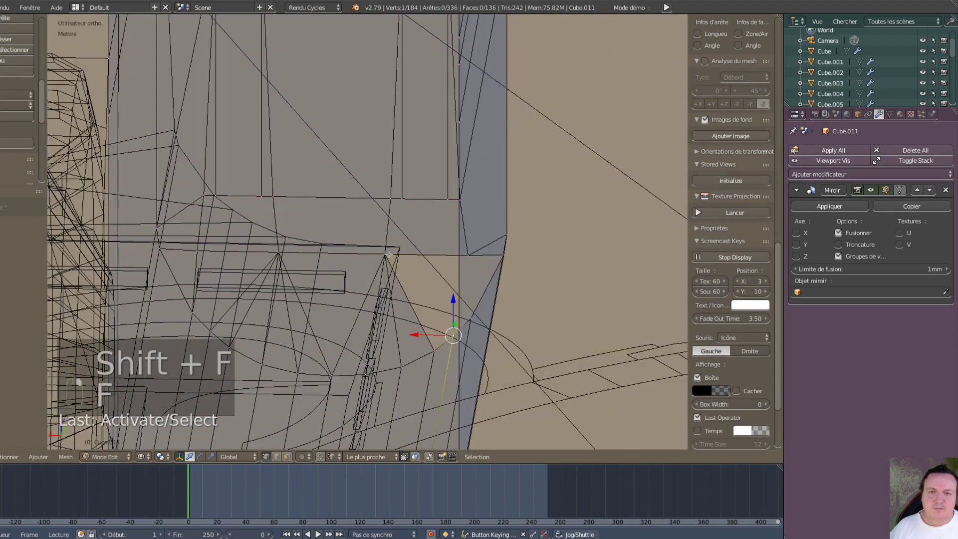
{"action": "right_click", "coordinate": [384, 253], "text": "shift"}
{"action": "key", "text": "f"}
{"action": "right_click", "coordinate": [461, 323]}
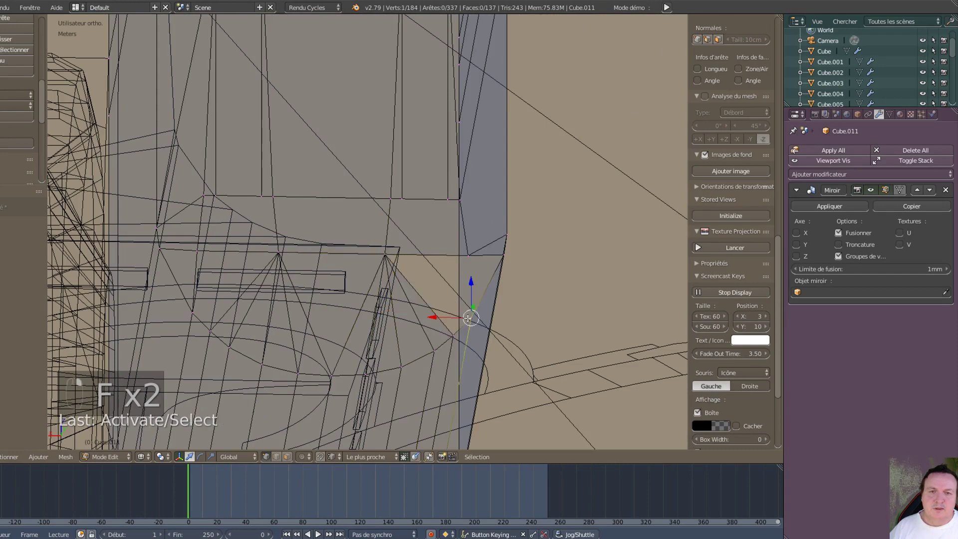
{"action": "right_click", "coordinate": [384, 253], "text": "shift"}
{"action": "right_click", "coordinate": [452, 335], "text": "shift"}
{"action": "key", "text": "shift+f"}
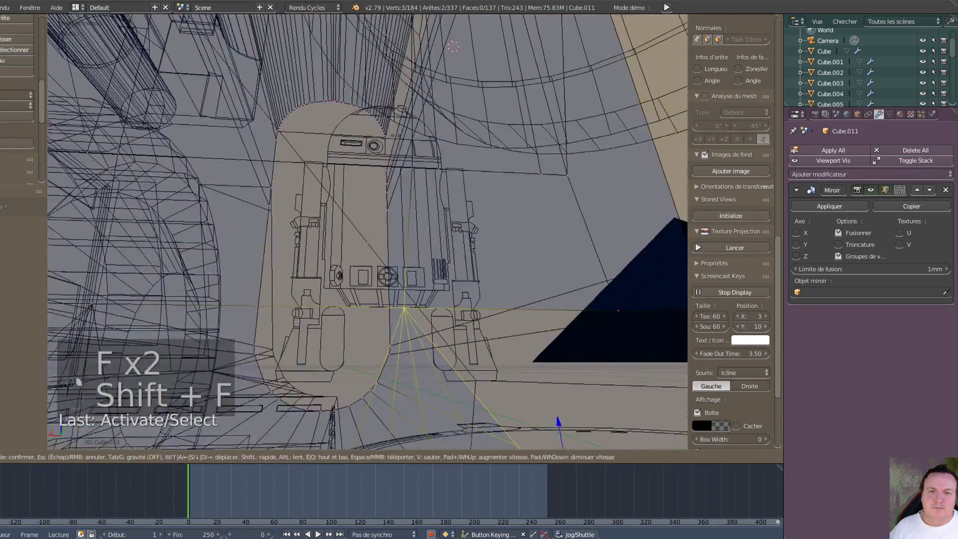
{"action": "right_click", "coordinate": [367, 231]}
{"action": "key", "text": "f"}
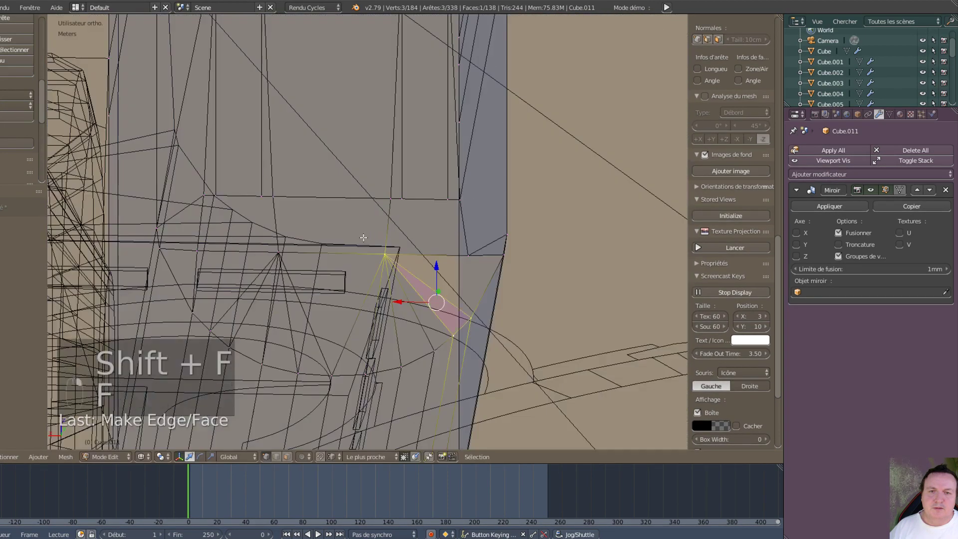
{"action": "right_click", "coordinate": [505, 254]}
{"action": "right_click", "coordinate": [468, 253]}
{"action": "right_click", "coordinate": [452, 312]}
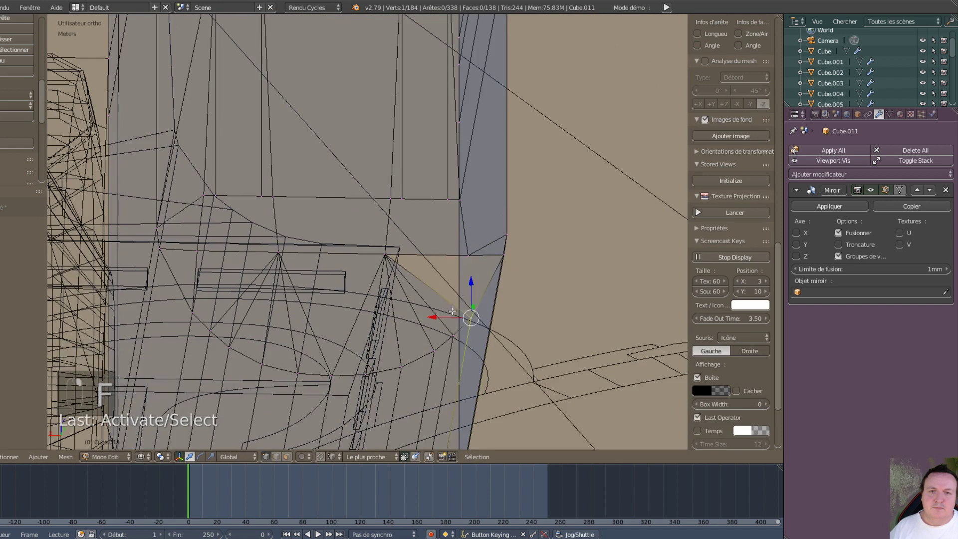
{"action": "key", "text": "f"}
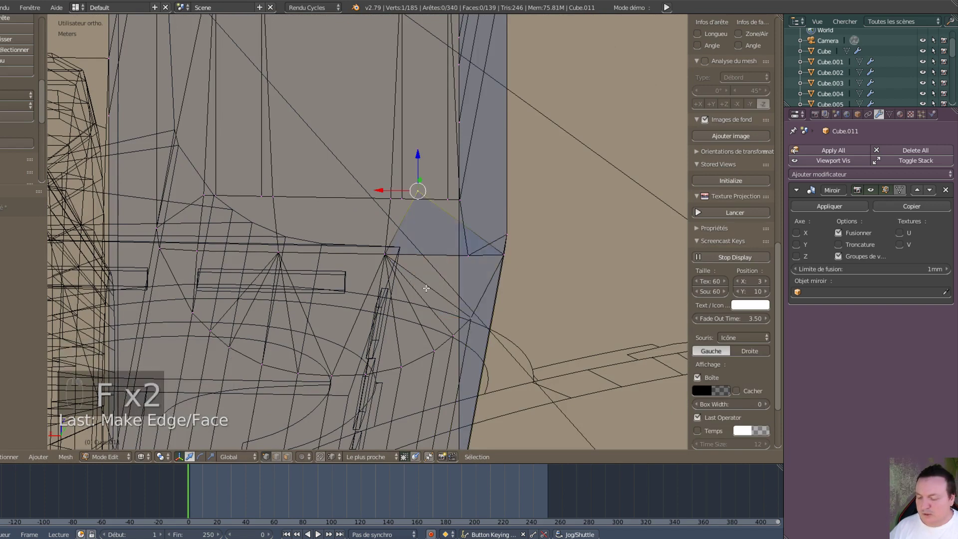
{"action": "key", "text": "ctrl+z"}
- Close the remaining corner gap with two triangular faces, one on the bevelled side and one beside the fan
{"action": "right_click", "coordinate": [504, 255]}
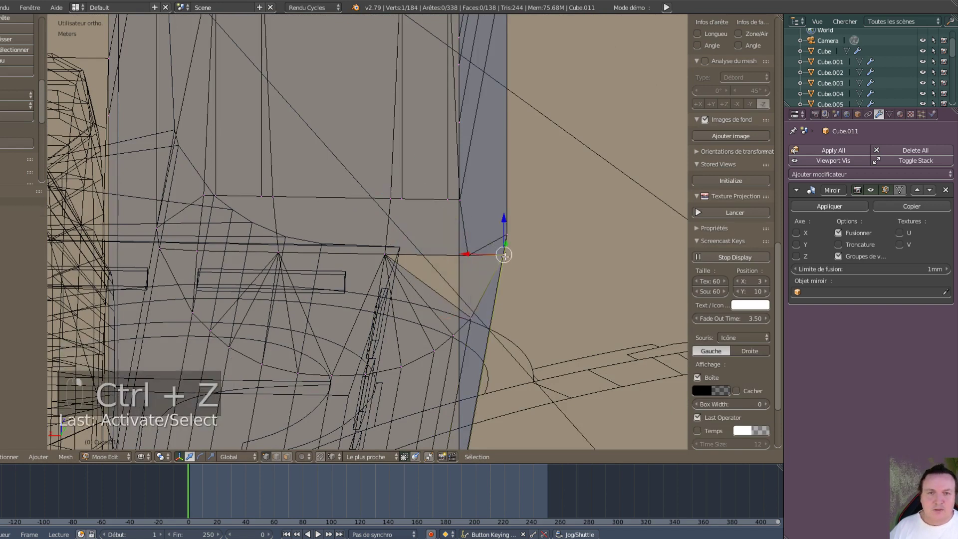
{"action": "right_click", "coordinate": [469, 256], "text": "shift"}
{"action": "right_click", "coordinate": [470, 316], "text": "shift"}
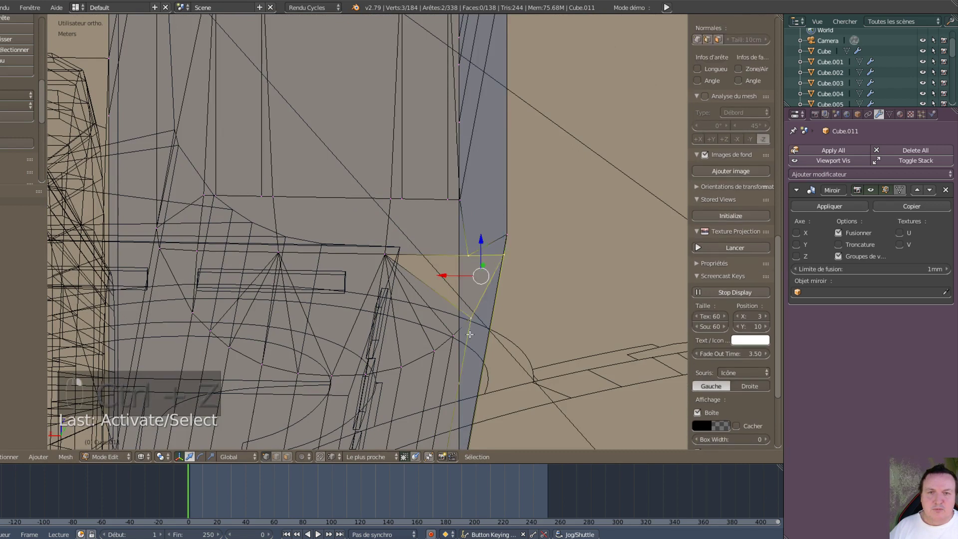
{"action": "key", "text": "f"}
{"action": "right_click", "coordinate": [395, 258]}
{"action": "right_click", "coordinate": [467, 255], "text": "shift"}
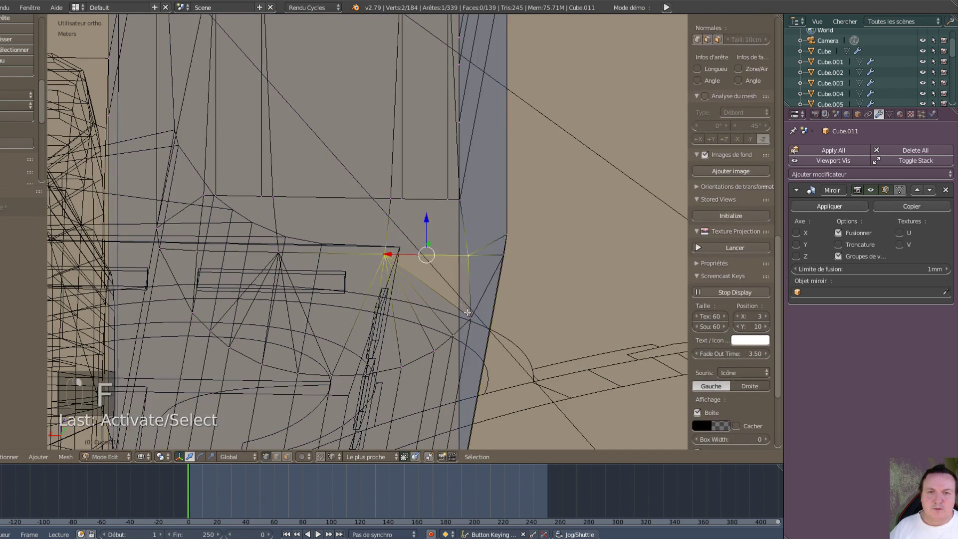
{"action": "right_click", "coordinate": [470, 317], "text": "shift"}
{"action": "key", "text": "f"}
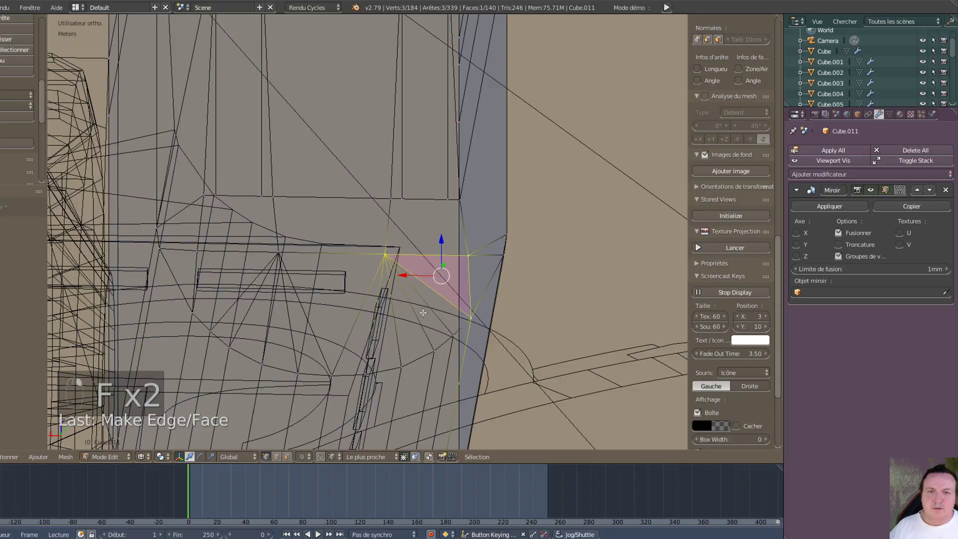
- Switch to edge selection and fill a face between the two lowest opposite rim edges of the semicircular arch end
{"action": "scroll", "coordinate": [405, 306], "scroll_direction": "down", "scroll_amount": 4}
{"action": "middle_click_drag", "start_coordinate": [405, 306], "coordinate": [378, 385]}
{"action": "middle_click_drag", "start_coordinate": [309, 94], "coordinate": [374, 317], "text": "shift"}
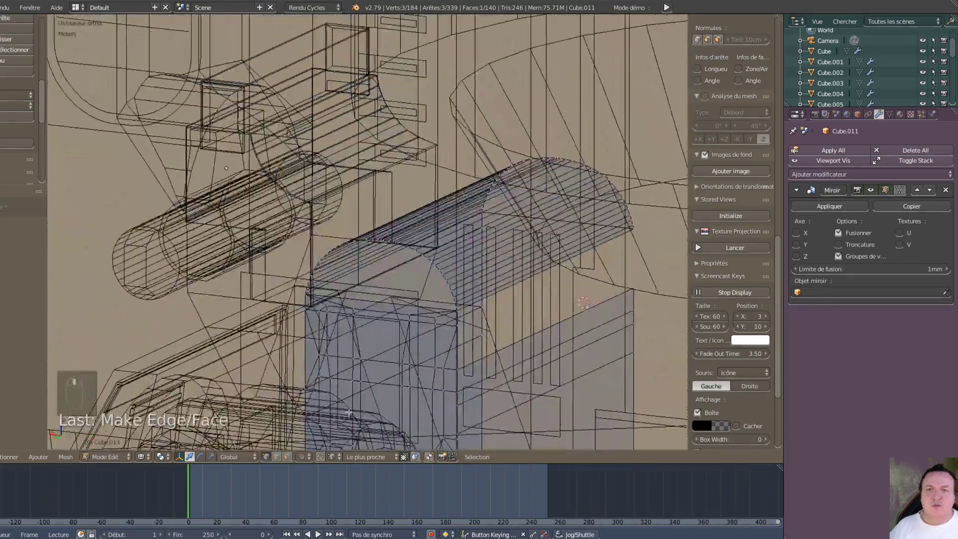
{"action": "scroll", "coordinate": [375, 317], "scroll_direction": "up", "scroll_amount": 4}
{"action": "scroll", "coordinate": [375, 317], "scroll_direction": "up", "scroll_amount": 4}
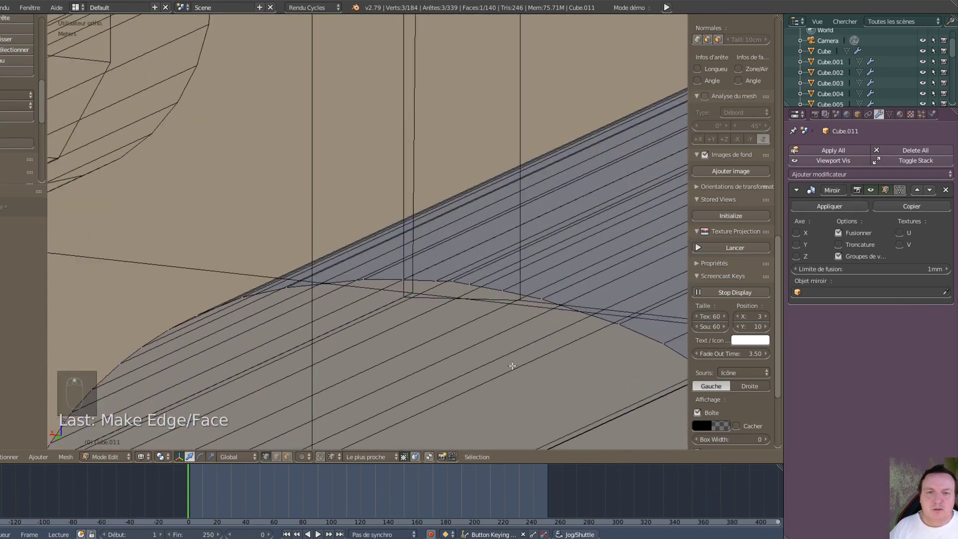
{"action": "middle_click_drag", "start_coordinate": [512, 366], "coordinate": [535, 373]}
{"action": "scroll", "coordinate": [481, 323], "scroll_direction": "up", "scroll_amount": 1}
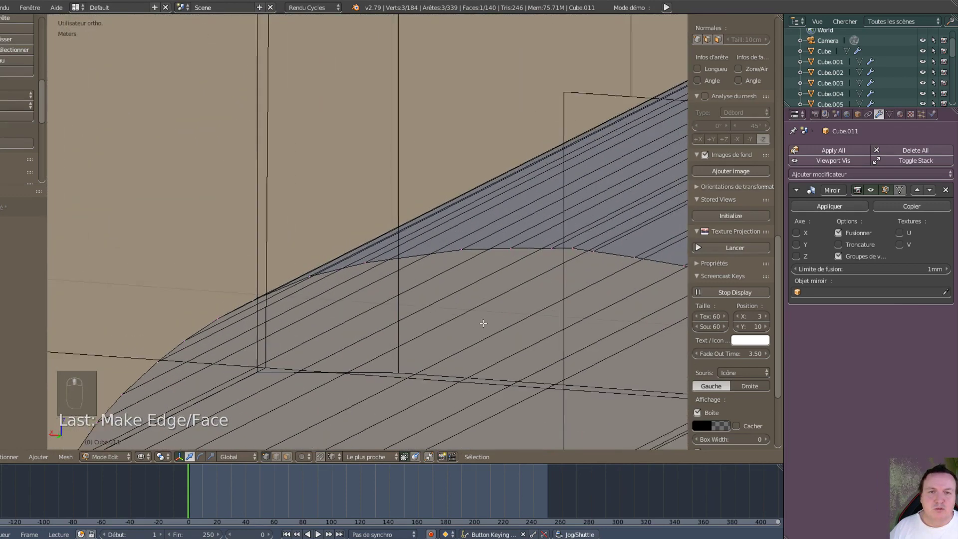
{"action": "scroll", "coordinate": [476, 316], "scroll_direction": "down", "scroll_amount": 7}
{"action": "scroll", "coordinate": [357, 372], "scroll_direction": "up", "scroll_amount": 1}
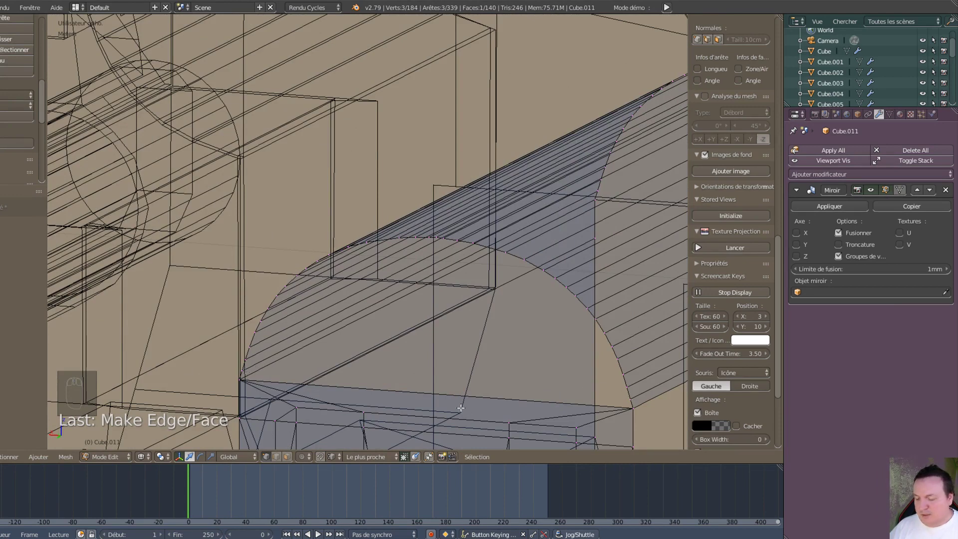
{"action": "key", "text": "ctrl+Tab"}
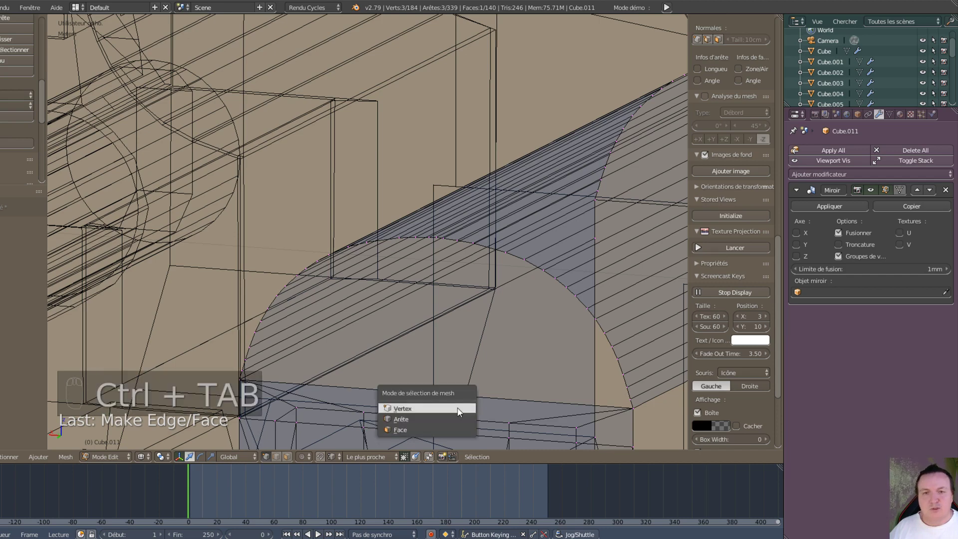
{"action": "left_click", "coordinate": [408, 419]}
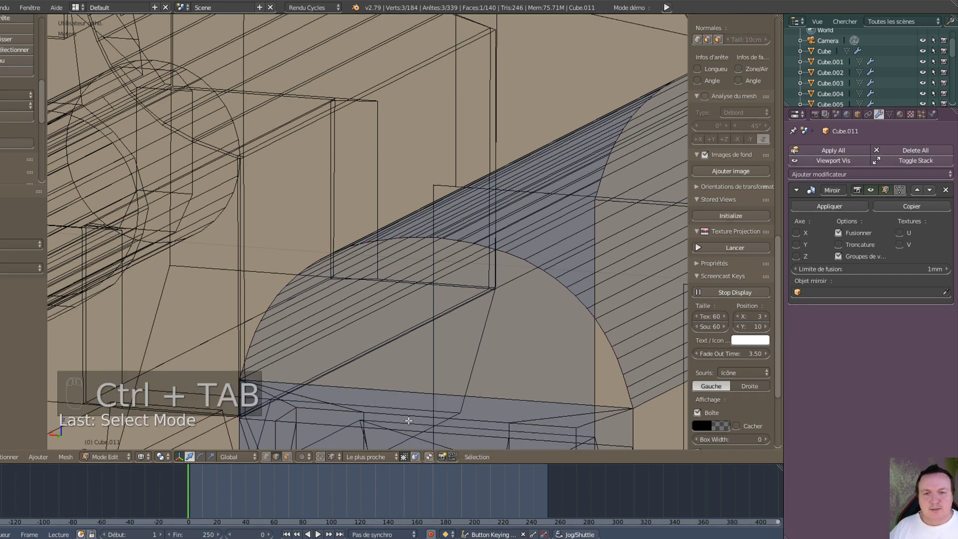
{"action": "right_click", "coordinate": [631, 405]}
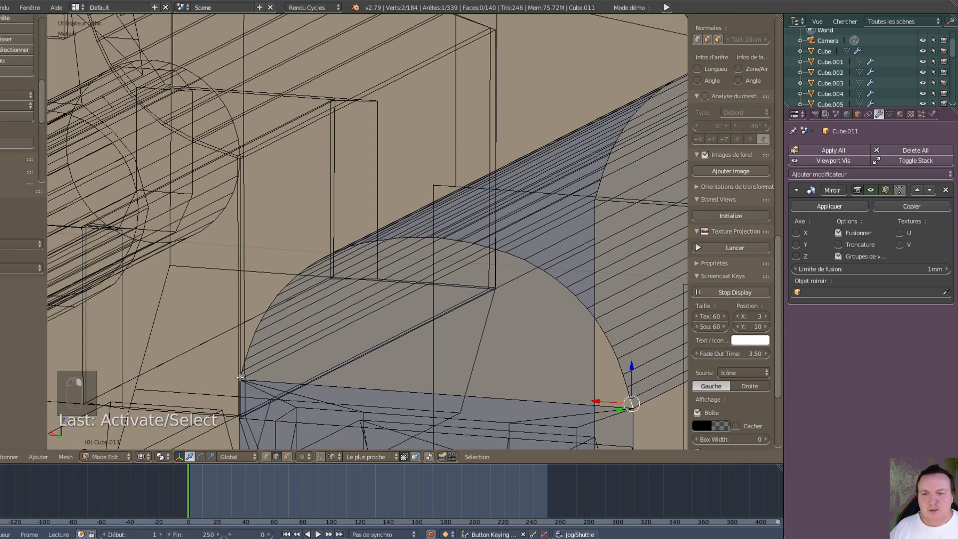
{"action": "right_click", "coordinate": [239, 398], "text": "shift"}
{"action": "key", "text": "f"}
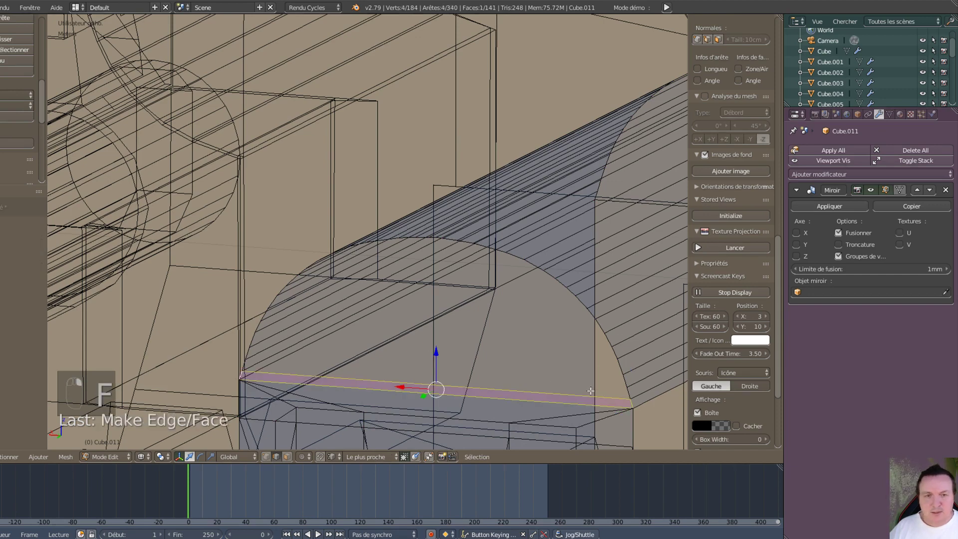
- Fill a face between the two opposite rim edges directly above the lowest strip of the arch end
{"action": "right_click", "coordinate": [627, 395]}
{"action": "right_click", "coordinate": [249, 366], "text": "shift"}
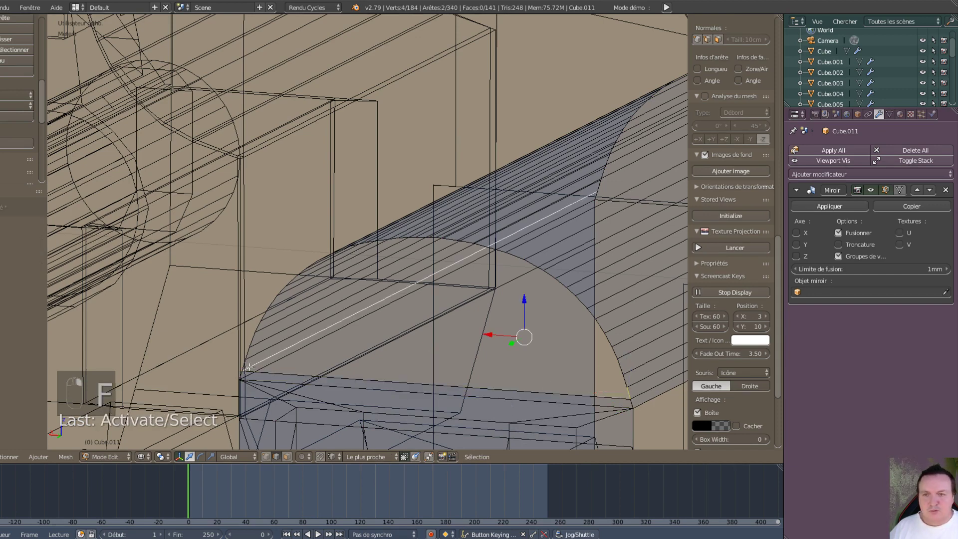
{"action": "right_click", "coordinate": [486, 378], "text": "shift"}
{"action": "right_click", "coordinate": [639, 393]}
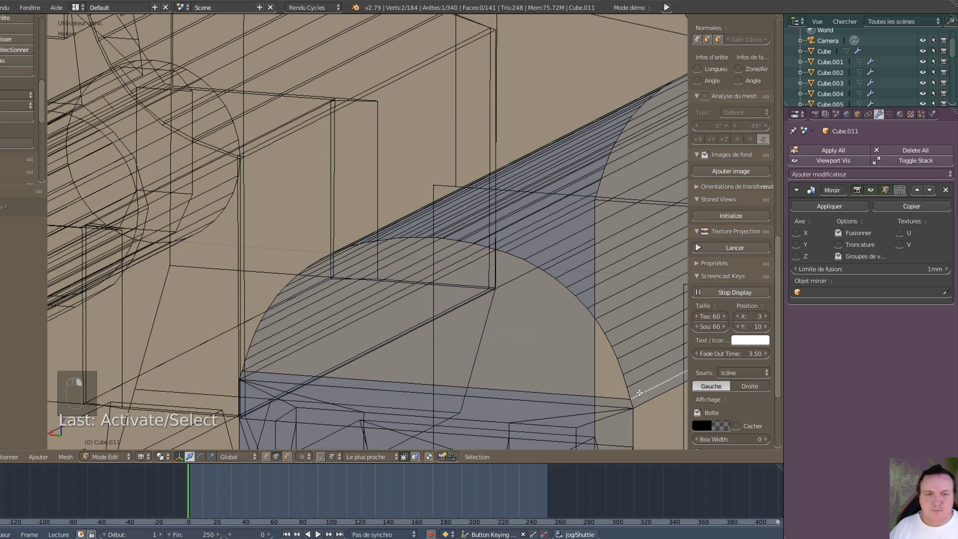
{"action": "right_click", "coordinate": [621, 398]}
{"action": "right_click", "coordinate": [628, 395]}
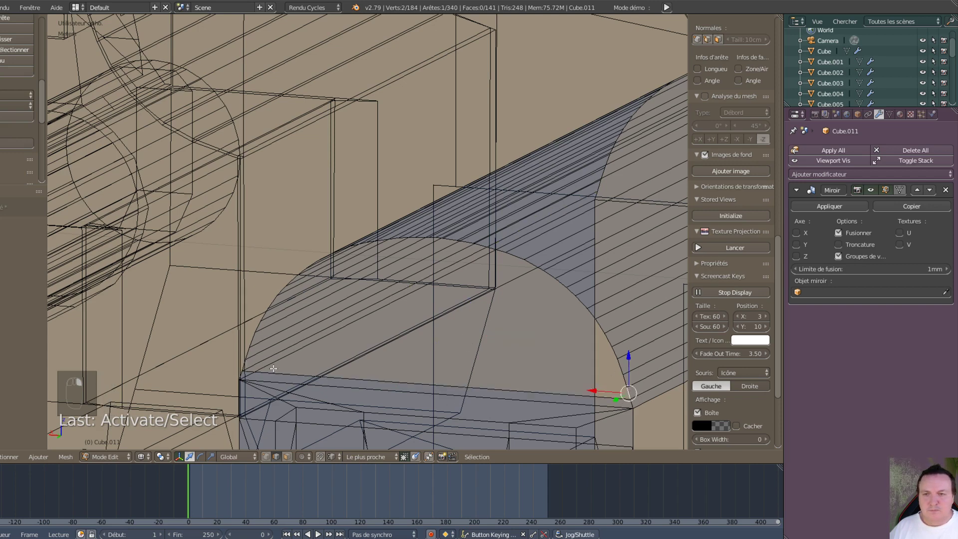
{"action": "right_click", "coordinate": [237, 367], "text": "shift"}
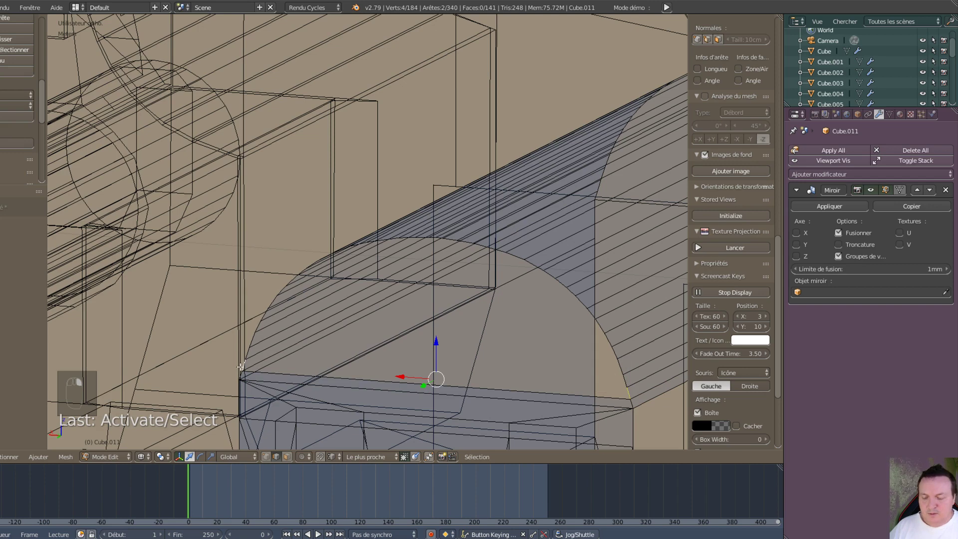
{"action": "key", "text": "f"}
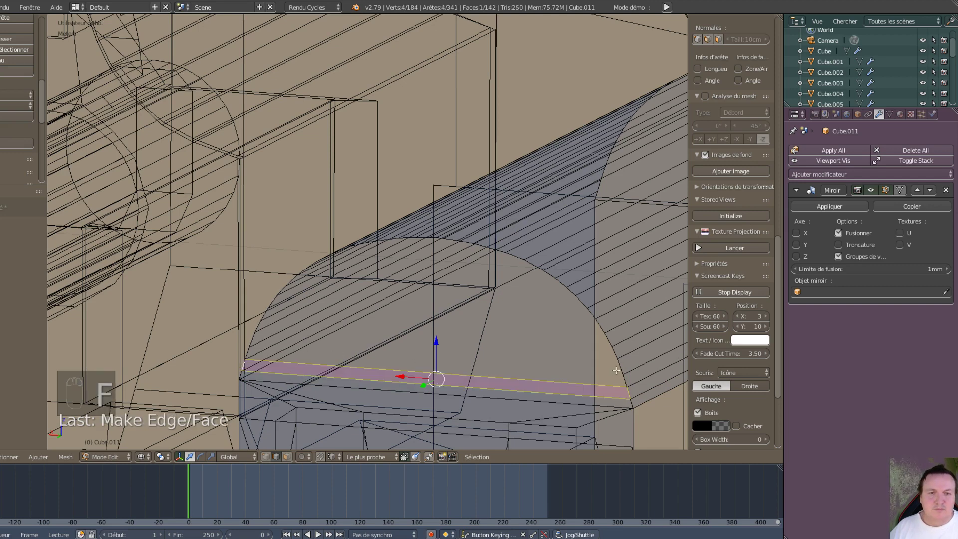
- Add two more faces up the arch end, each bridging the next pair of opposite rim edges
{"action": "right_click", "coordinate": [626, 382]}
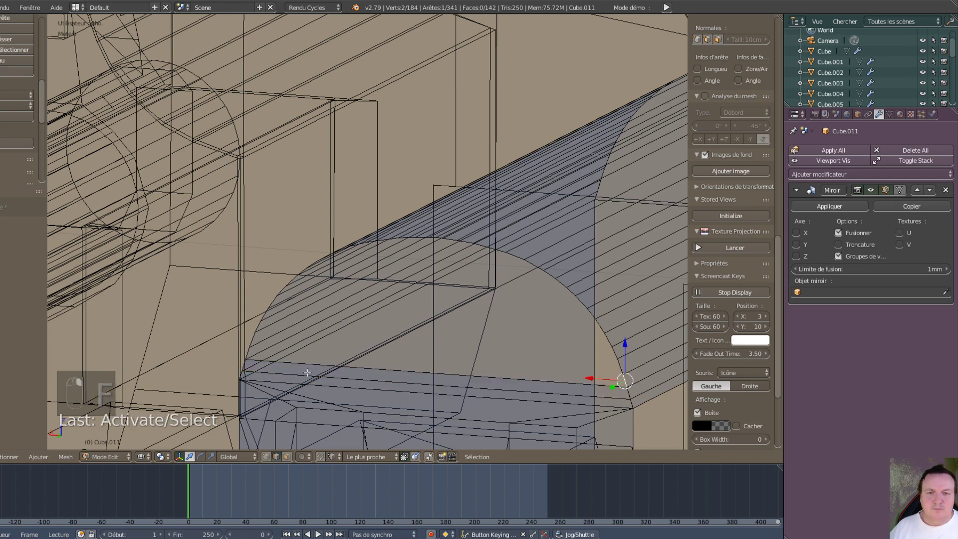
{"action": "right_click", "coordinate": [247, 355], "text": "shift"}
{"action": "key", "text": "f"}
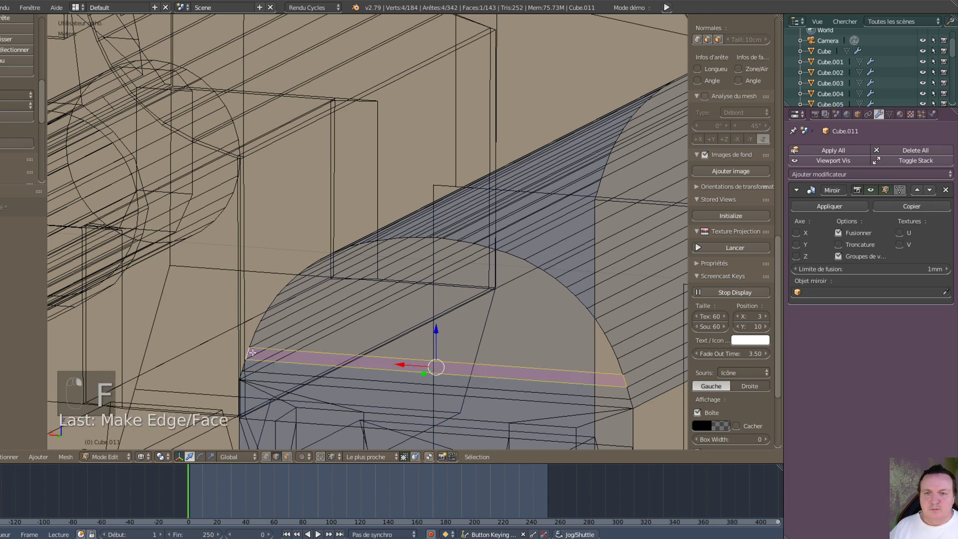
{"action": "right_click", "coordinate": [251, 339]}
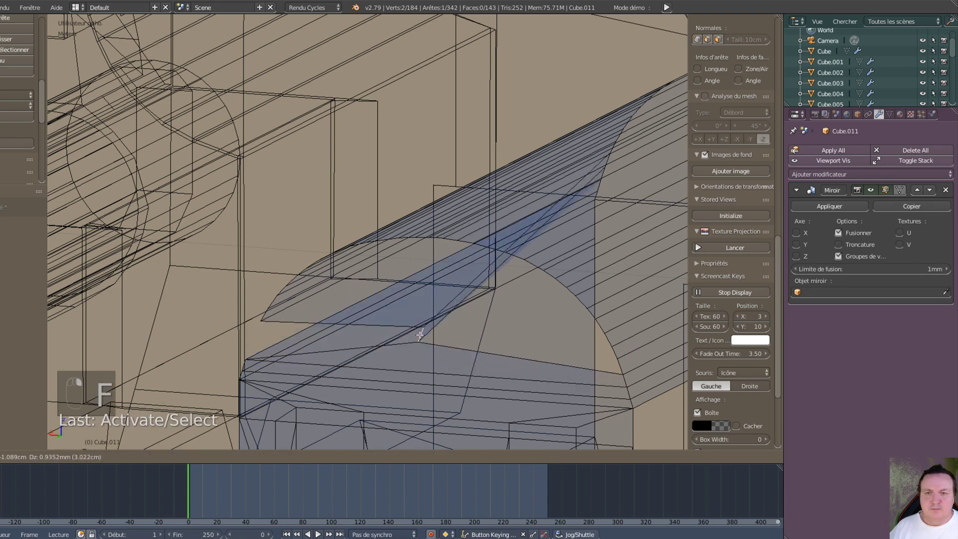
{"action": "right_click", "coordinate": [625, 372]}
{"action": "right_click", "coordinate": [625, 372], "text": "shift"}
{"action": "right_click", "coordinate": [610, 372]}
{"action": "right_click", "coordinate": [617, 372]}
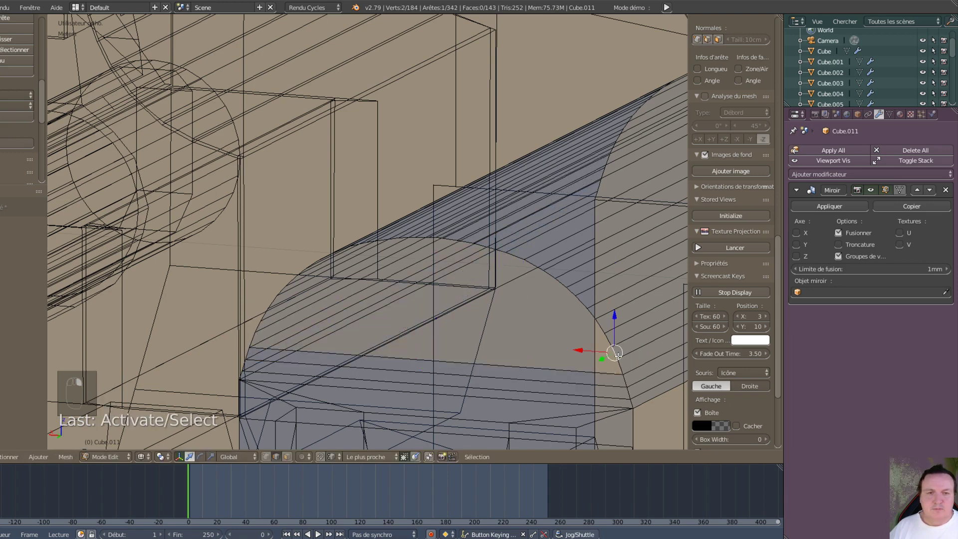
{"action": "right_click", "coordinate": [621, 372]}
{"action": "right_click", "coordinate": [251, 338], "text": "shift"}
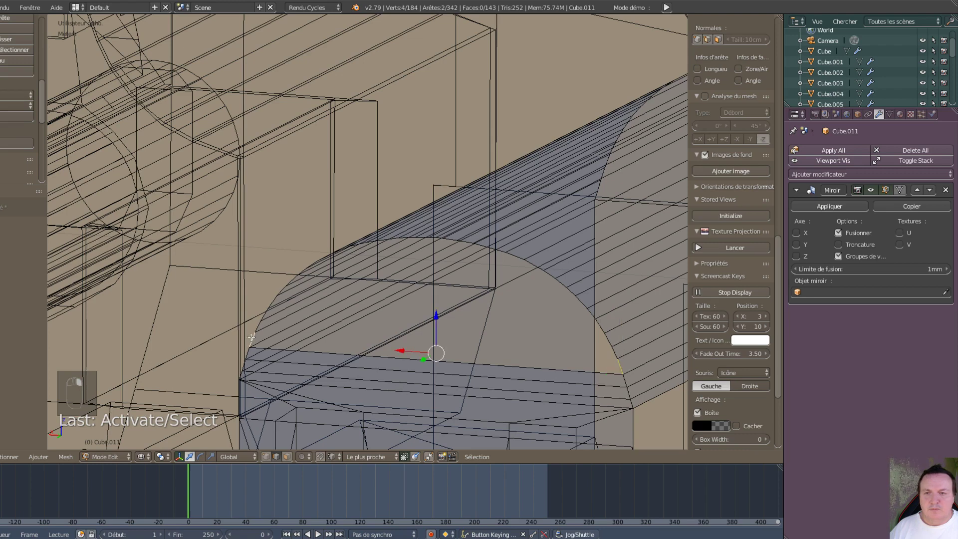
{"action": "key", "text": "f"}
- Continue filling the arch end upward with the fifth and sixth horizontal strips between matching rim edges
{"action": "right_click", "coordinate": [260, 326]}
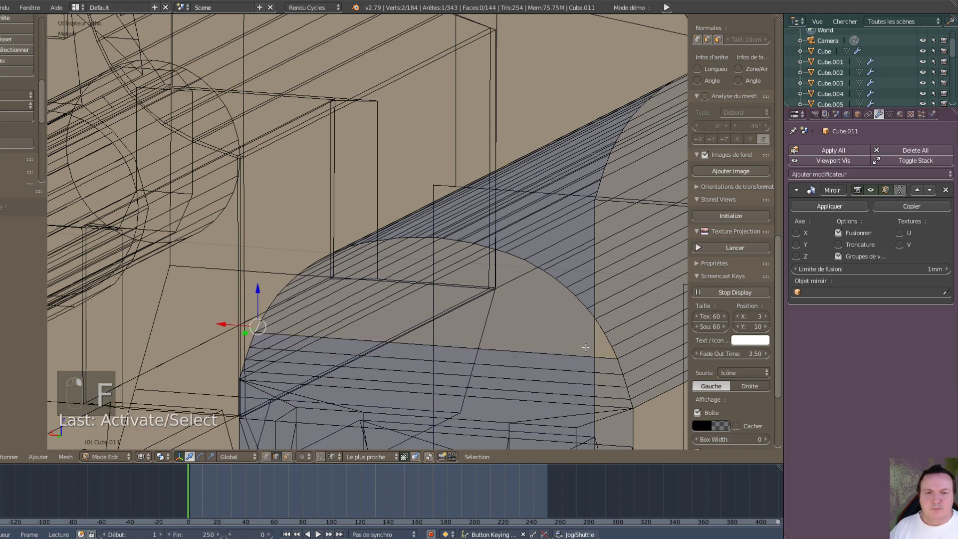
{"action": "right_click", "coordinate": [614, 350], "text": "shift"}
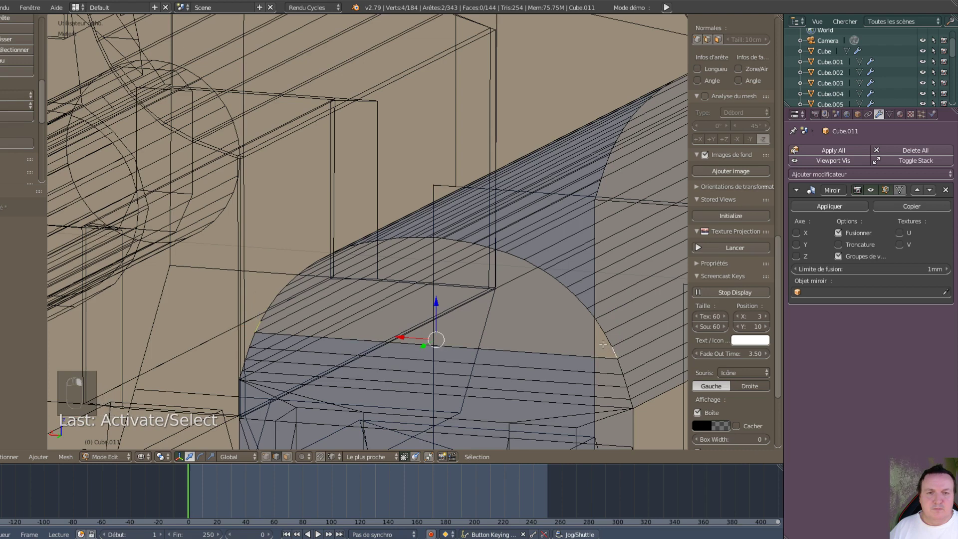
{"action": "key", "text": "f"}
{"action": "right_click", "coordinate": [607, 338]}
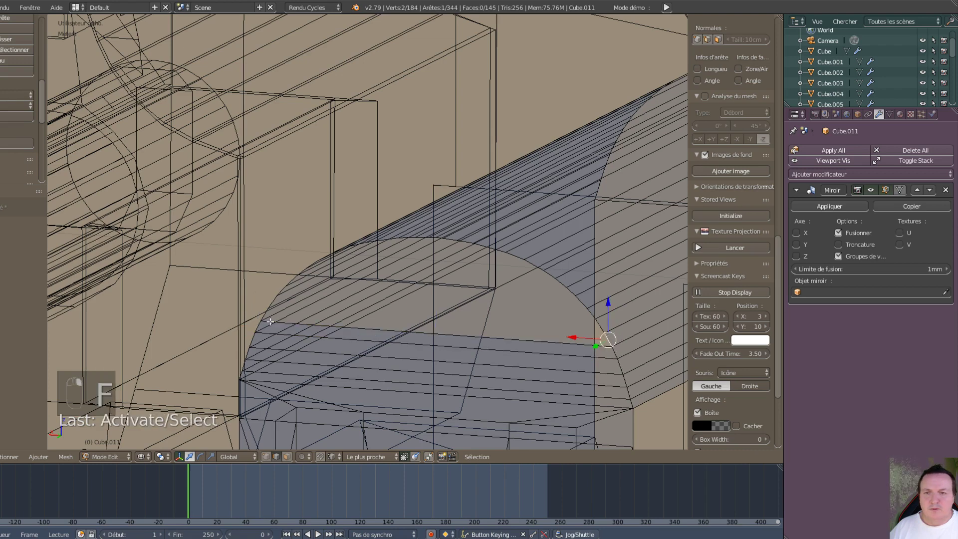
{"action": "right_click", "coordinate": [265, 313], "text": "shift"}
{"action": "key", "text": "f"}
- Stack three further strip faces between opposite rim edges, narrowing the remaining opening near the crown of the arch
{"action": "right_click", "coordinate": [266, 311]}
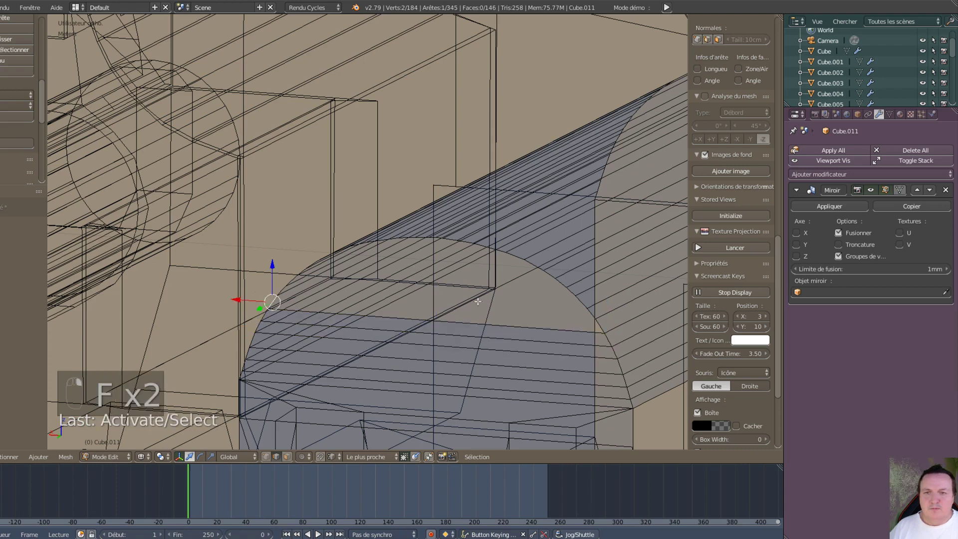
{"action": "right_click", "coordinate": [604, 331], "text": "shift"}
{"action": "key", "text": "f"}
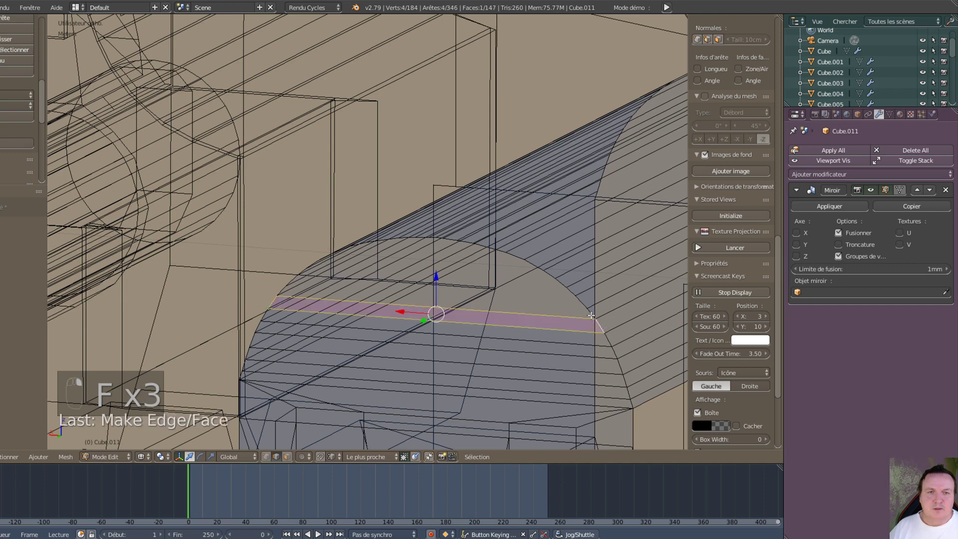
{"action": "right_click", "coordinate": [593, 318]}
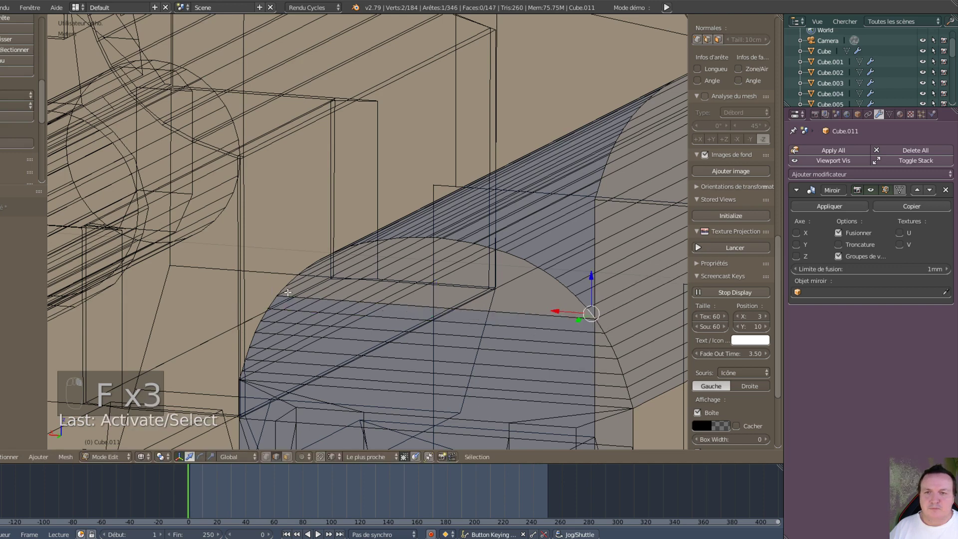
{"action": "right_click", "coordinate": [278, 288], "text": "shift"}
{"action": "key", "text": "f"}
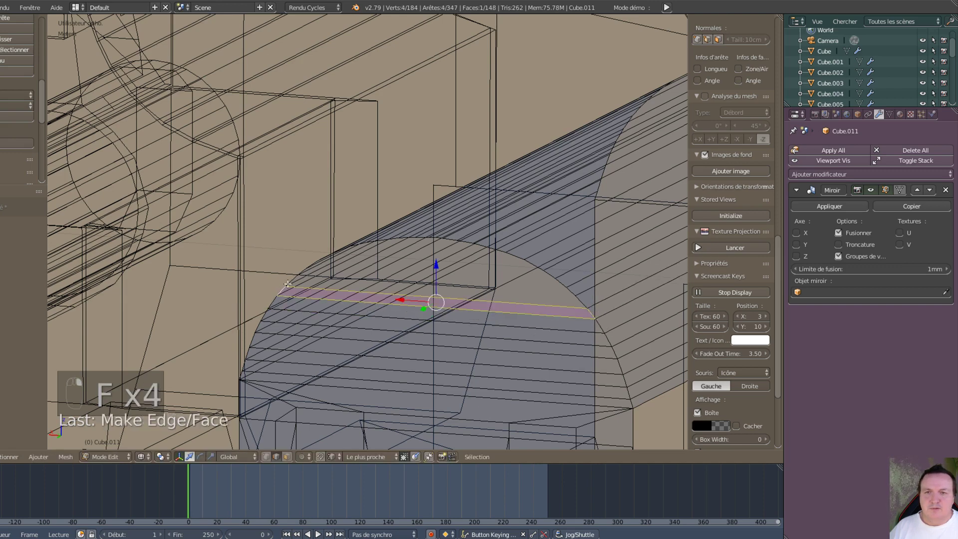
{"action": "right_click", "coordinate": [292, 280]}
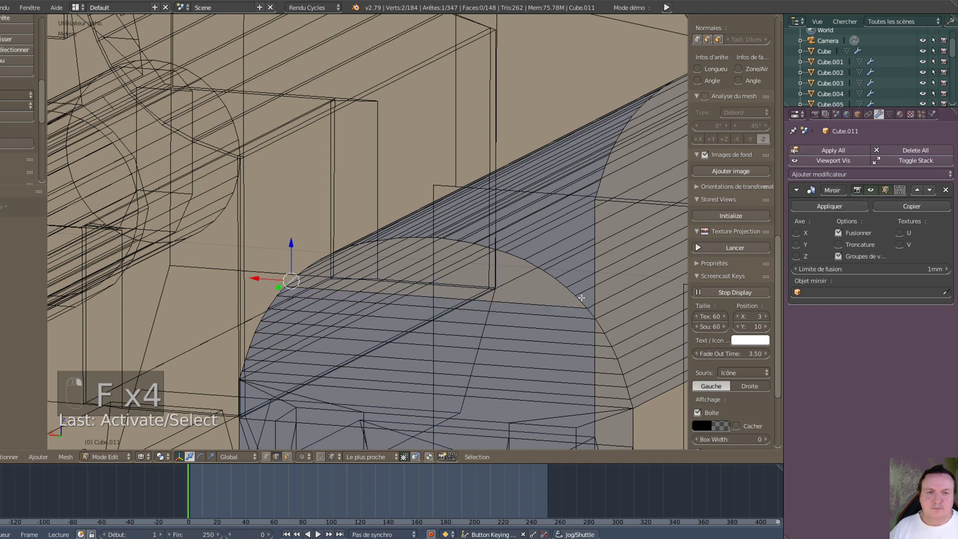
{"action": "right_click", "coordinate": [581, 297], "text": "shift"}
{"action": "key", "text": "f"}
{"action": "right_click", "coordinate": [574, 295]}
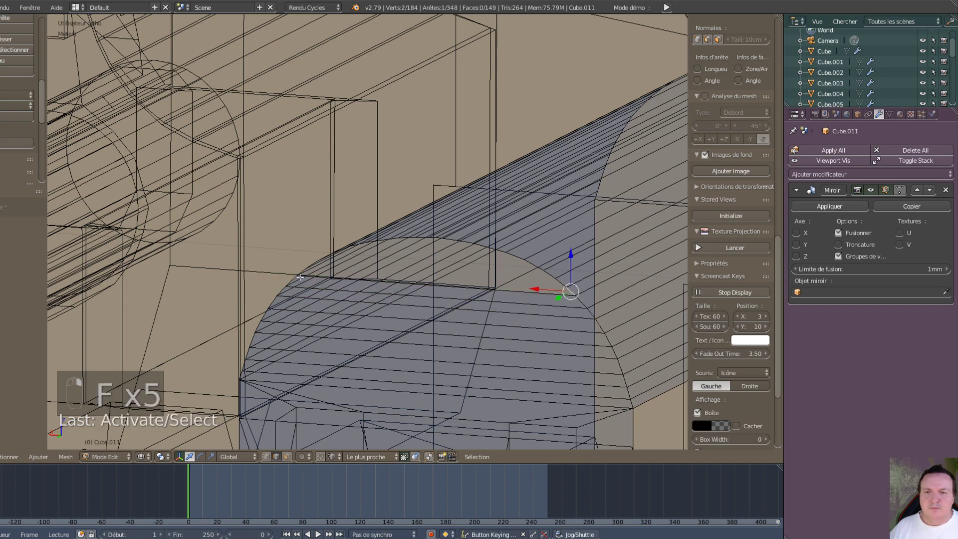
{"action": "right_click", "coordinate": [298, 267]}
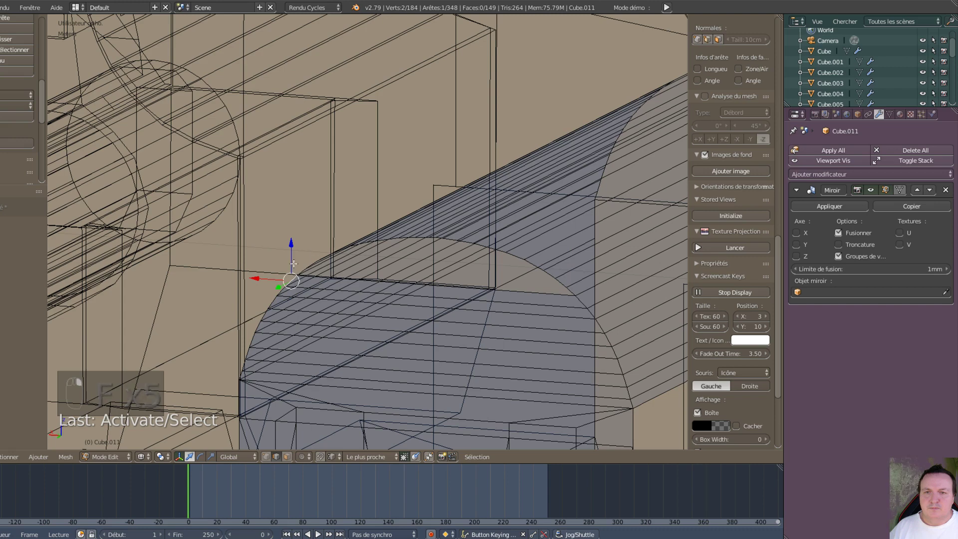
{"action": "right_click", "coordinate": [296, 267]}
{"action": "right_click", "coordinate": [296, 267]}
{"action": "right_click", "coordinate": [305, 268]}
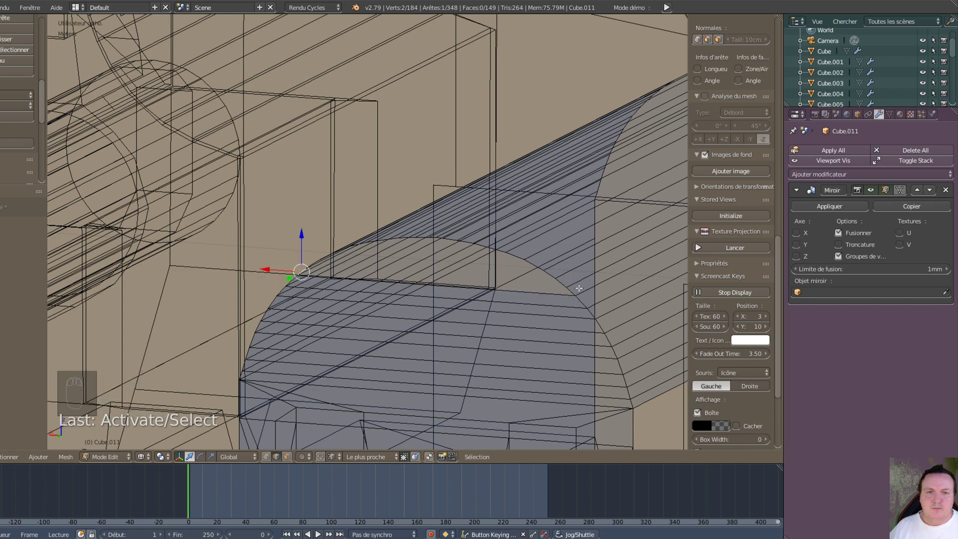
{"action": "right_click", "coordinate": [577, 288], "text": "shift"}
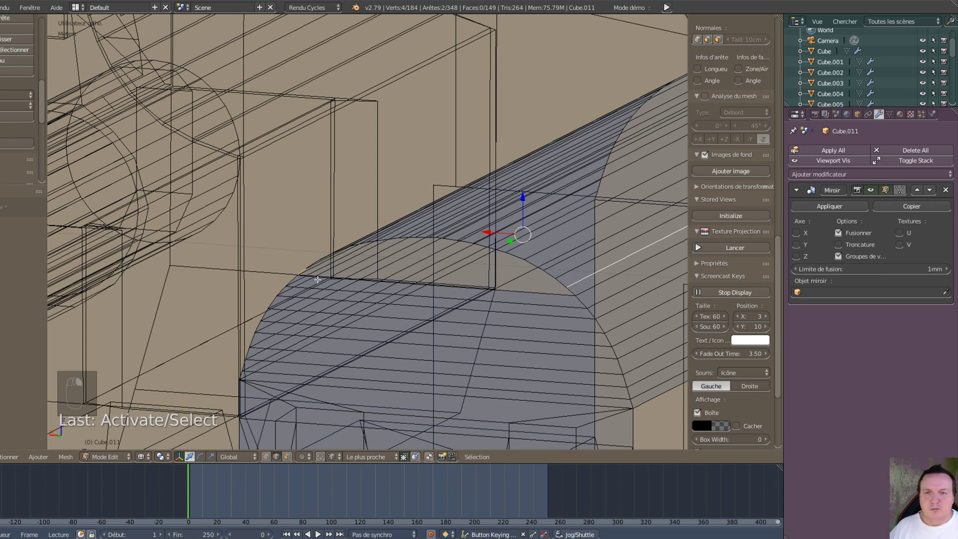
{"action": "scroll", "coordinate": [293, 264], "scroll_direction": "up", "scroll_amount": 1}
{"action": "scroll", "coordinate": [273, 319], "scroll_direction": "up", "scroll_amount": 2}
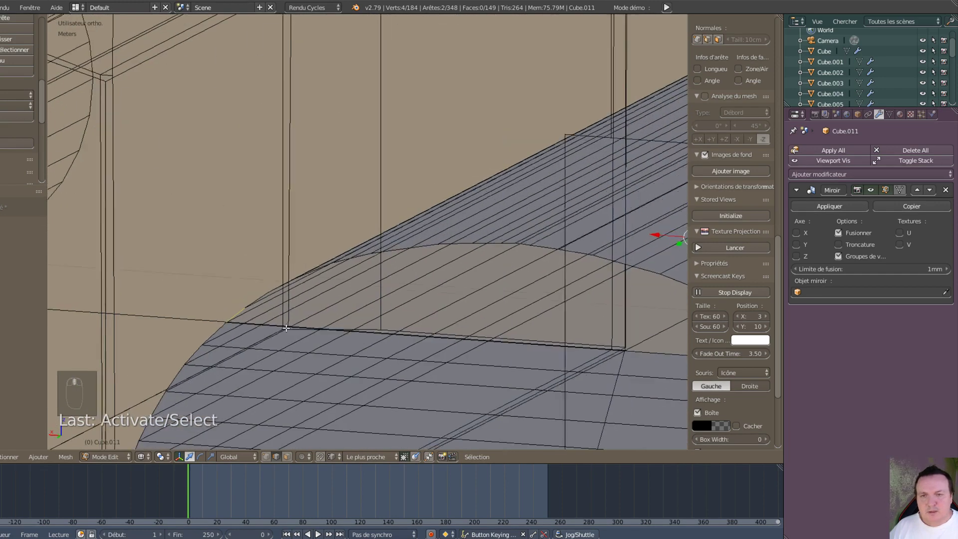
{"action": "scroll", "coordinate": [369, 322], "scroll_direction": "down", "scroll_amount": 4}
{"action": "scroll", "coordinate": [528, 349], "scroll_direction": "up", "scroll_amount": 1}
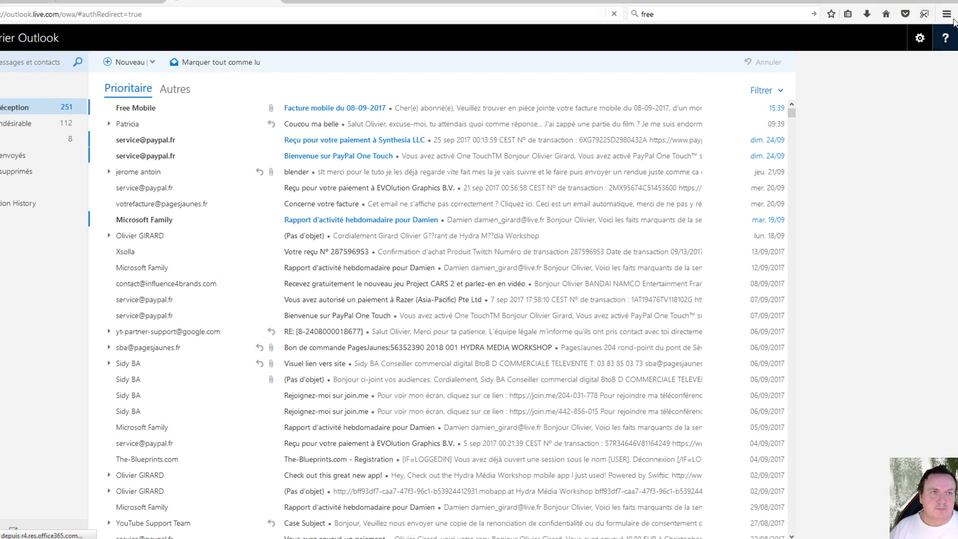
- Close the browser window showing the Outlook inbox, including all its open tabs, and return to Blender
{"action": "left_click", "coordinate": [945, 2]}
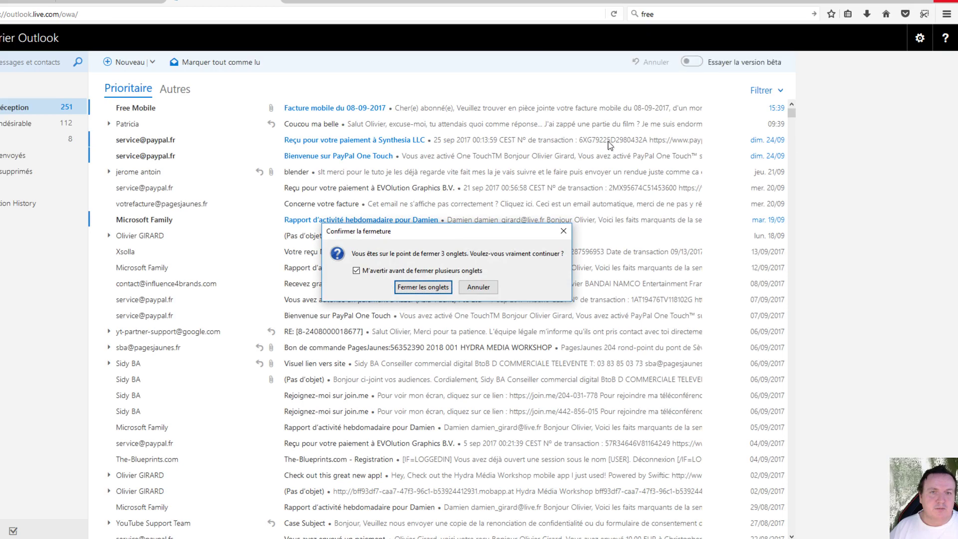
{"action": "left_click", "coordinate": [431, 286]}
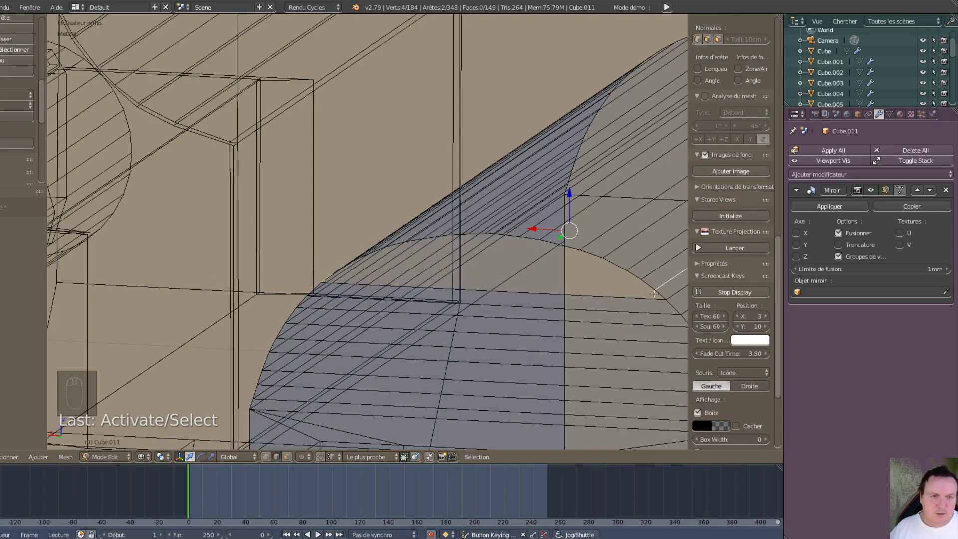
- Fill a face between the lowest pair of open rim edges on either side of the remaining crown opening
{"action": "left_click", "coordinate": [653, 294]}
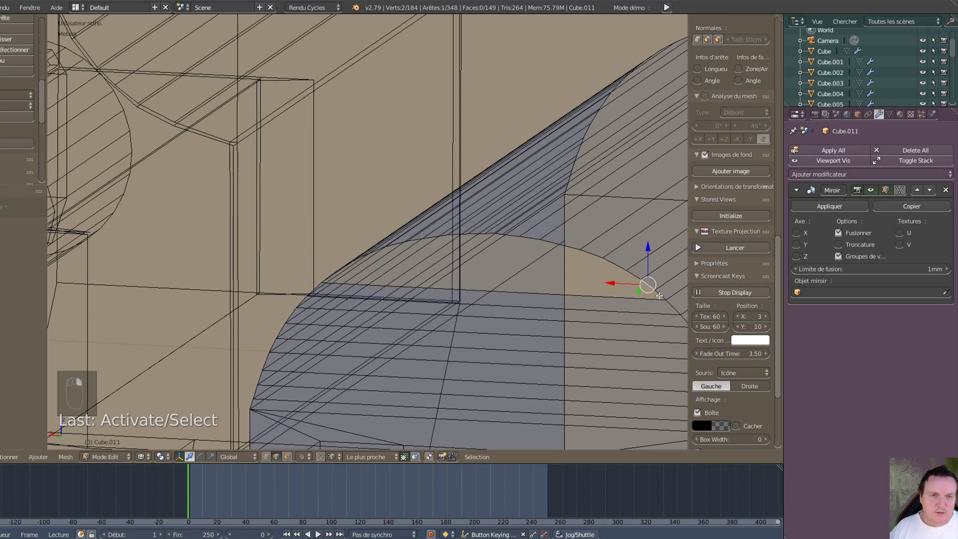
{"action": "left_click", "coordinate": [658, 296]}
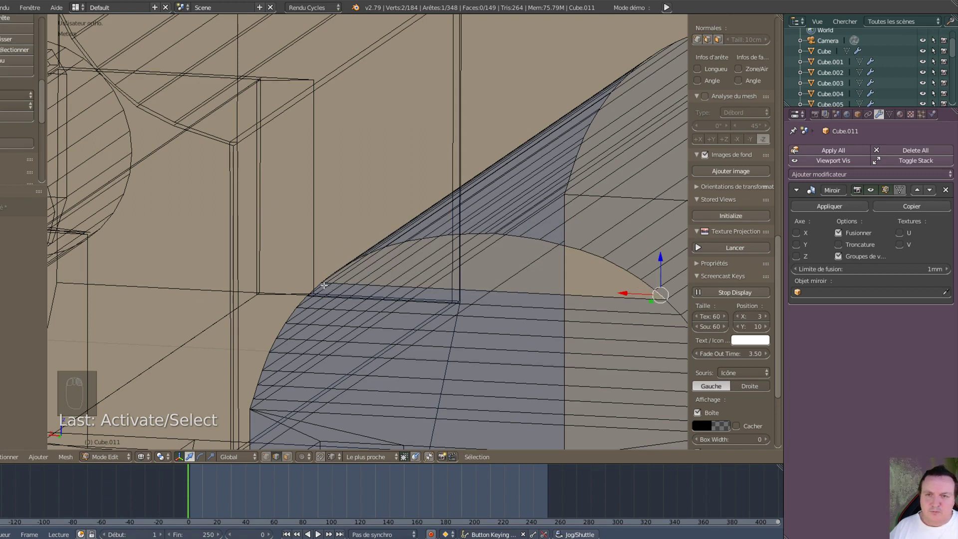
{"action": "left_click", "coordinate": [323, 274], "text": "shift"}
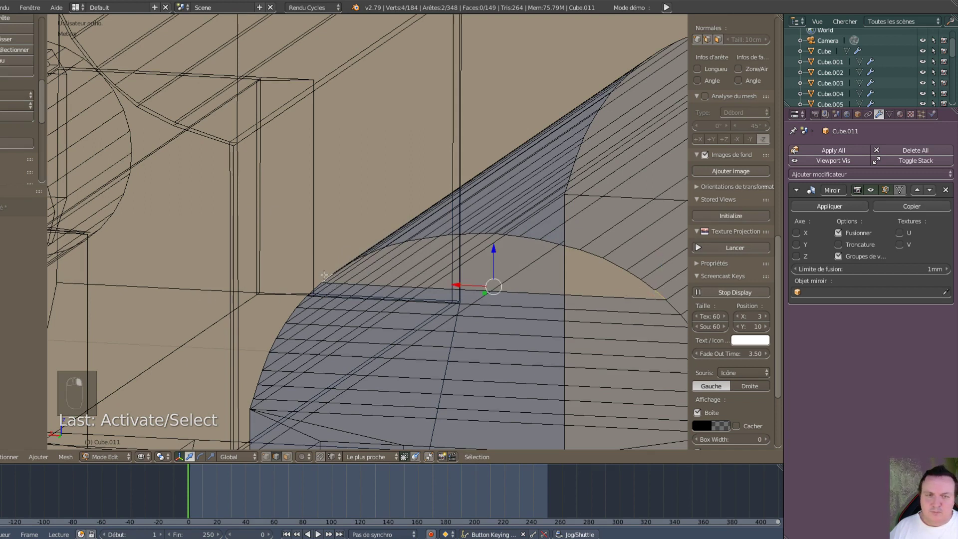
{"action": "key", "text": "f"}
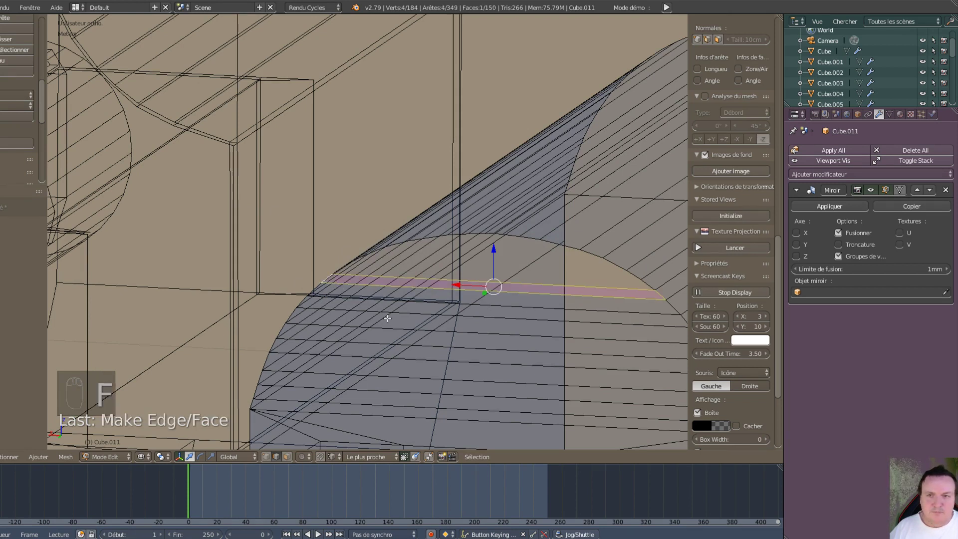
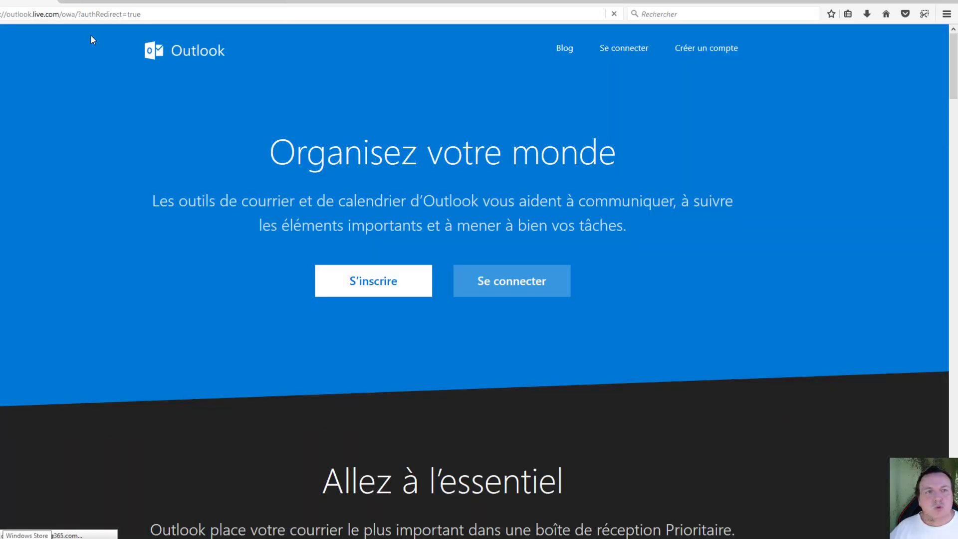
- Leave the Outlook page for Blender and fill the next strip face between the lowest open rim edges of the crown opening
{"action": "left_click", "coordinate": [947, 2]}
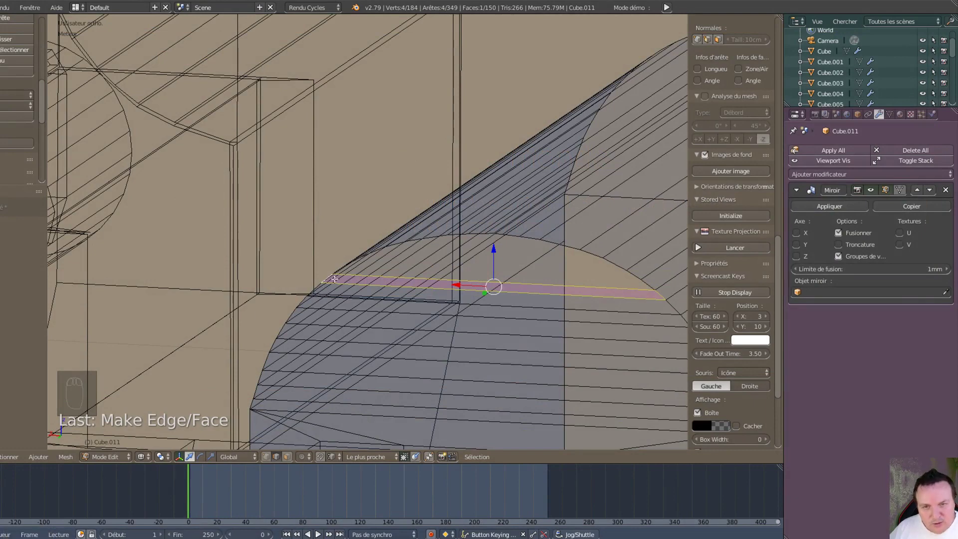
{"action": "right_click", "coordinate": [336, 272]}
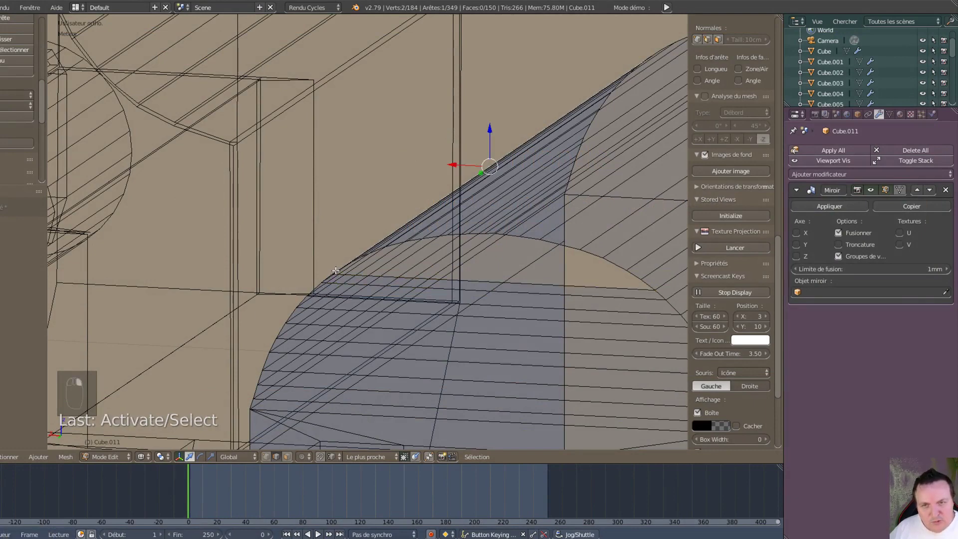
{"action": "right_click", "coordinate": [338, 270]}
{"action": "right_click", "coordinate": [339, 270]}
{"action": "right_click", "coordinate": [338, 270]}
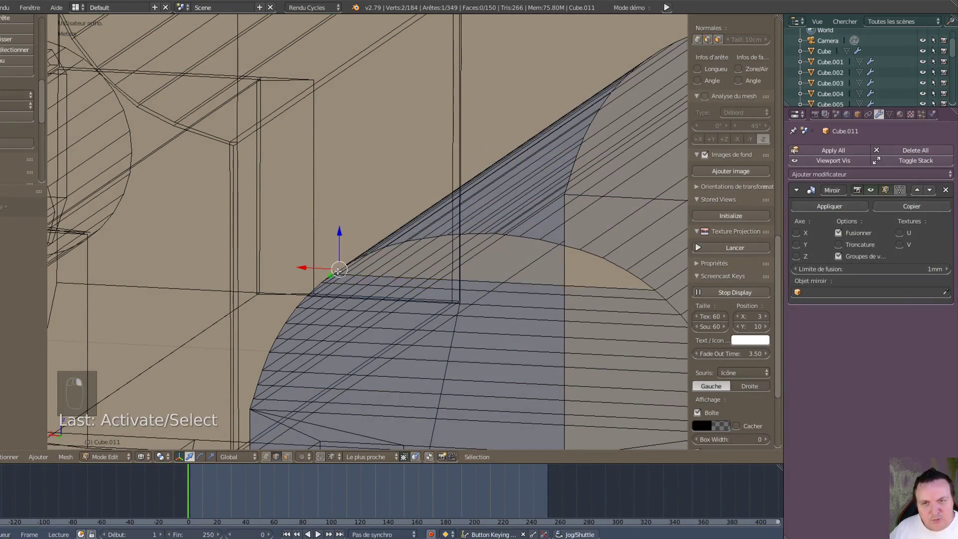
{"action": "right_click", "coordinate": [647, 284], "text": "shift"}
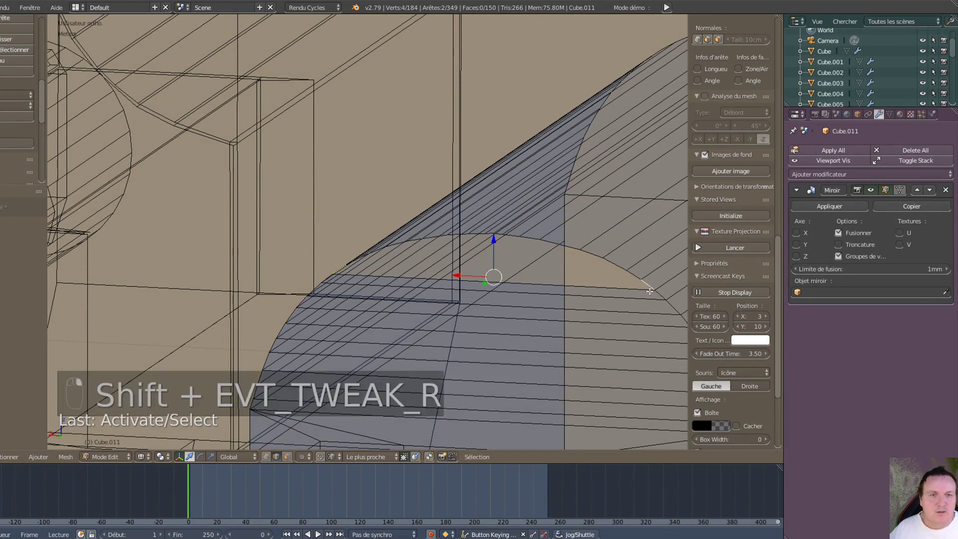
{"action": "key", "text": "f"}
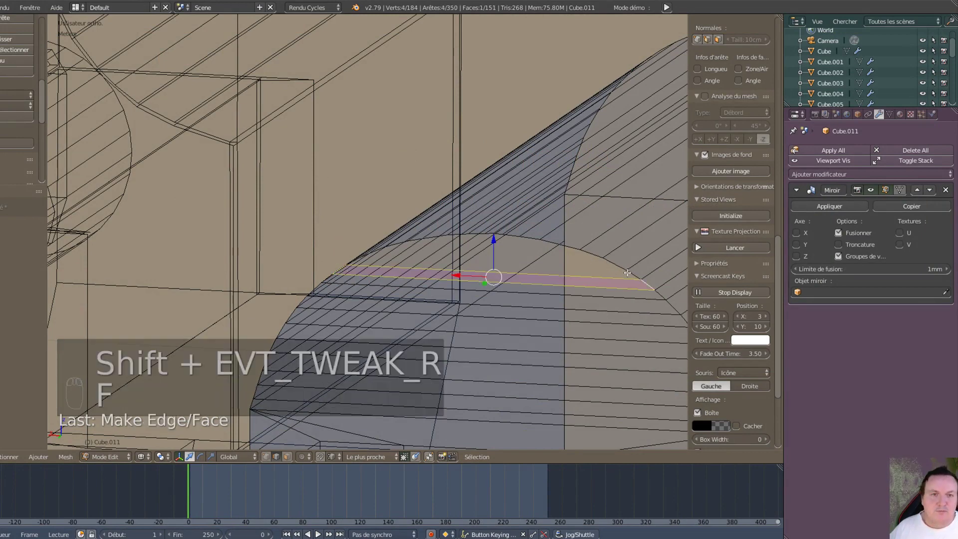
- Fill one more strip face directly above the last one, between the matching rim edges on both sides
{"action": "right_click", "coordinate": [627, 273]}
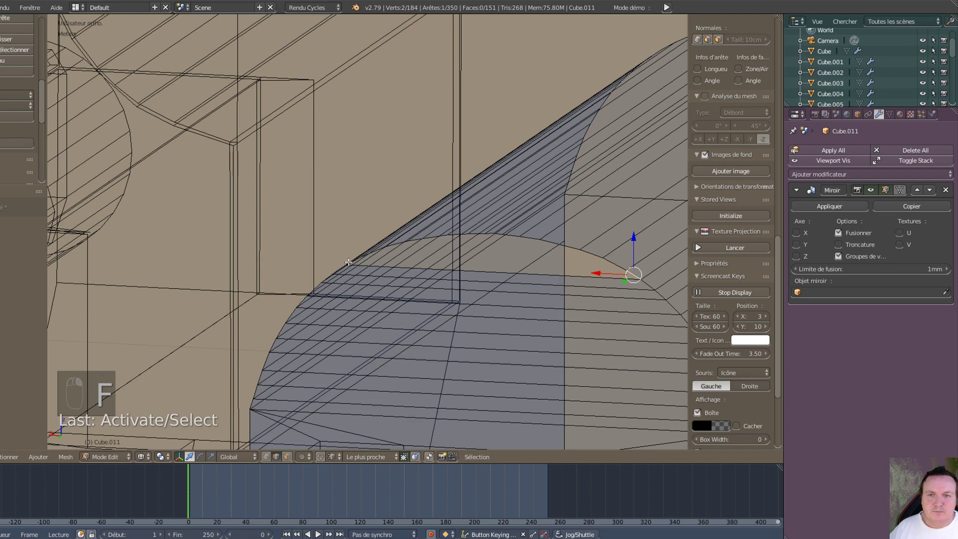
{"action": "right_click", "coordinate": [351, 262]}
{"action": "right_click", "coordinate": [351, 262]}
{"action": "right_click", "coordinate": [351, 262]}
{"action": "right_click", "coordinate": [351, 262]}
{"action": "right_click", "coordinate": [351, 262]}
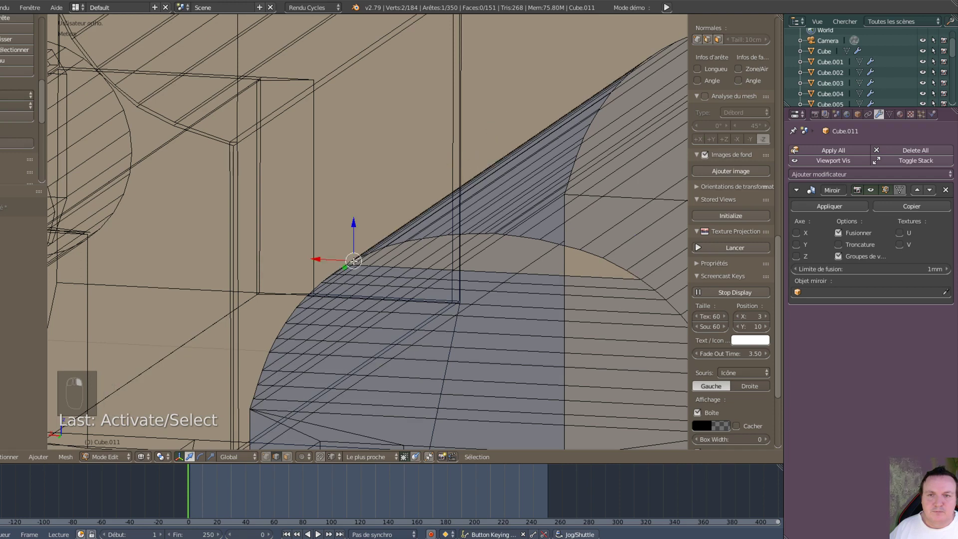
{"action": "right_click", "coordinate": [637, 273], "text": "shift"}
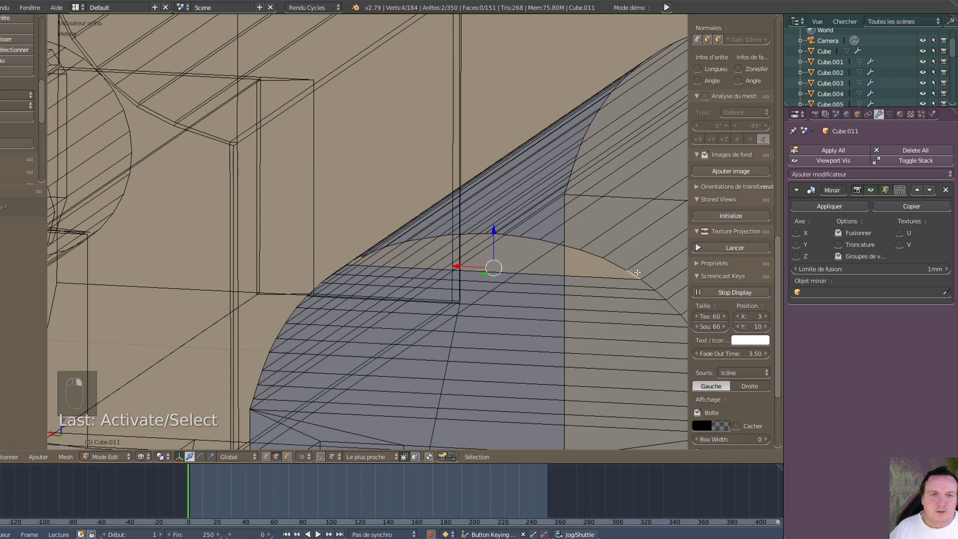
{"action": "key", "text": "f"}
- Stack two further strip faces between opposite rim edges to continue closing the crown opening
{"action": "middle_click_drag", "start_coordinate": [607, 283], "coordinate": [543, 289]}
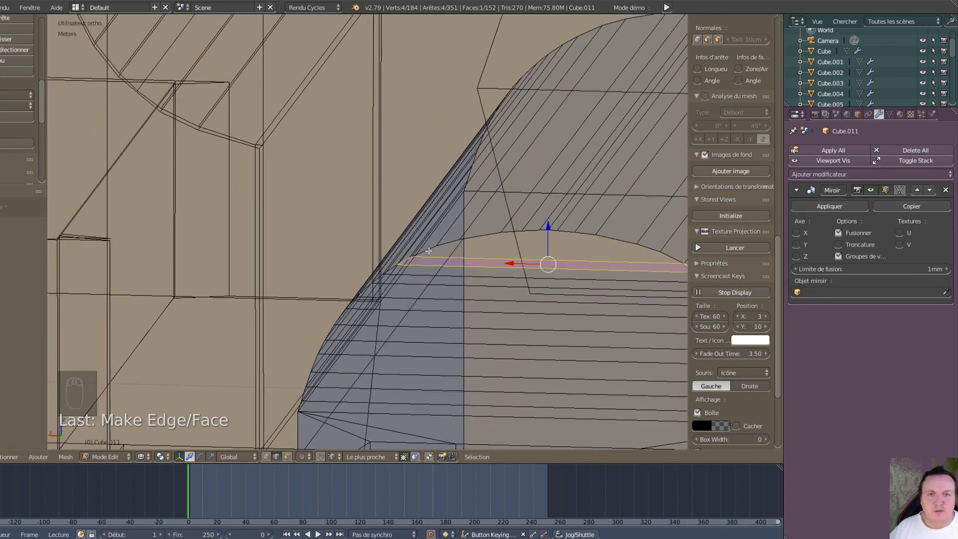
{"action": "right_click", "coordinate": [424, 253]}
{"action": "right_click", "coordinate": [659, 254], "text": "shift"}
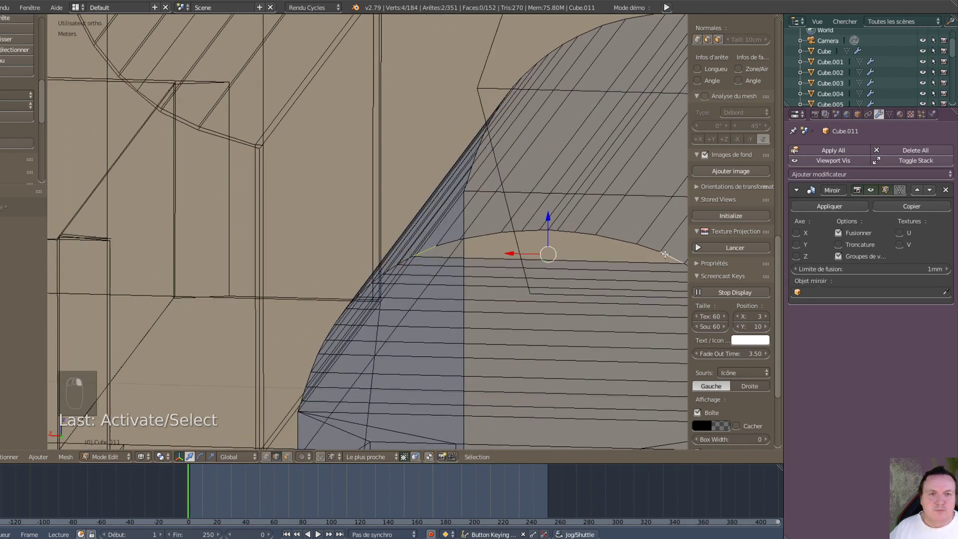
{"action": "key", "text": "f"}
{"action": "right_click", "coordinate": [654, 249]}
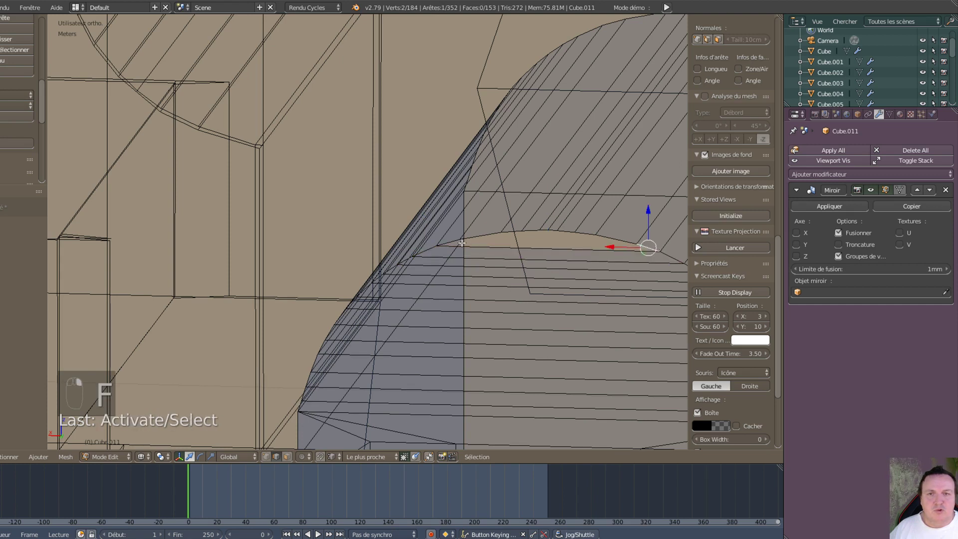
{"action": "right_click", "coordinate": [462, 243], "text": "shift"}
{"action": "key", "text": "f"}
- Cancel the accidental move of the rim edge and fill a strip face between it and the matching opposite edge
{"action": "right_click_drag", "start_coordinate": [617, 240], "coordinate": [610, 250]}
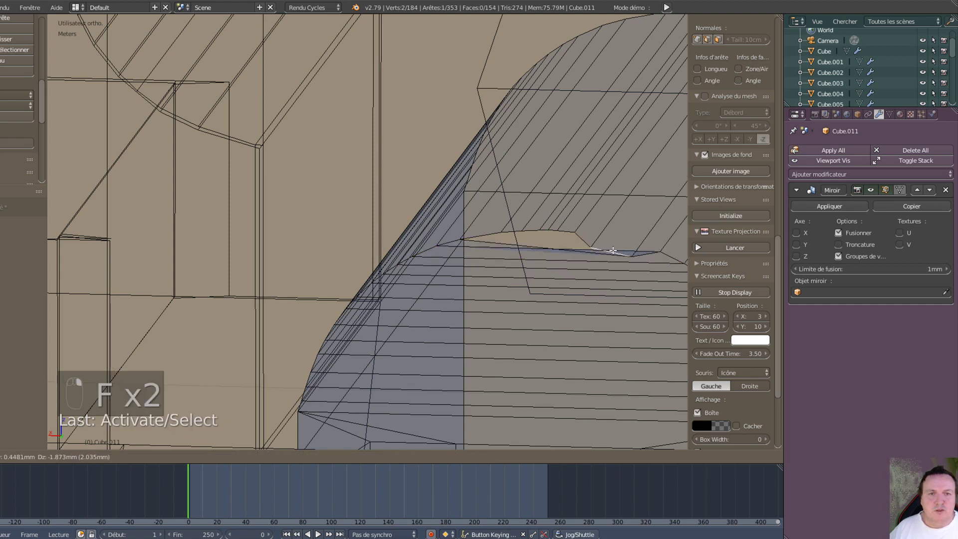
{"action": "right_click", "coordinate": [614, 250]}
{"action": "right_click", "coordinate": [481, 236], "text": "shift"}
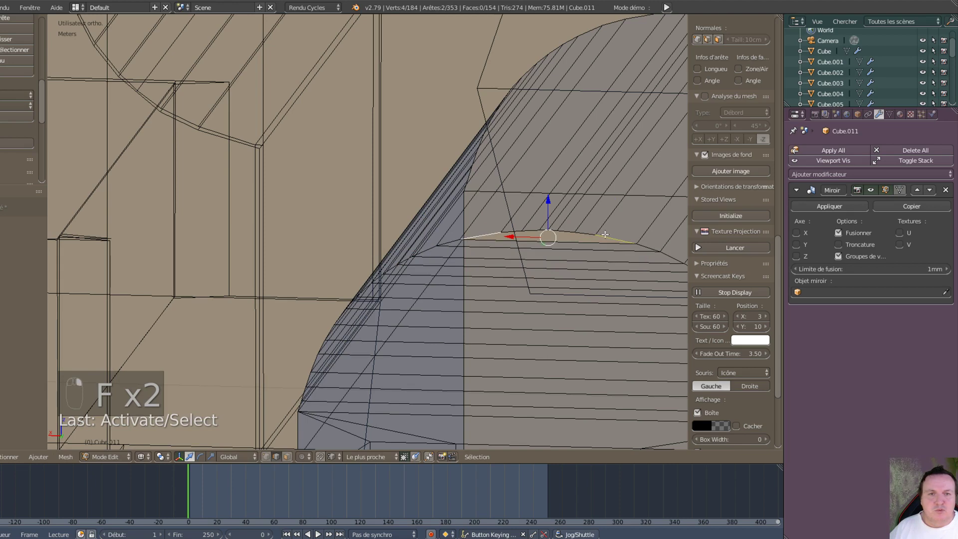
{"action": "key", "text": "f"}
- Fill a small triangular face between the two topmost rim edges at the peak of the arch
{"action": "right_click", "coordinate": [580, 233]}
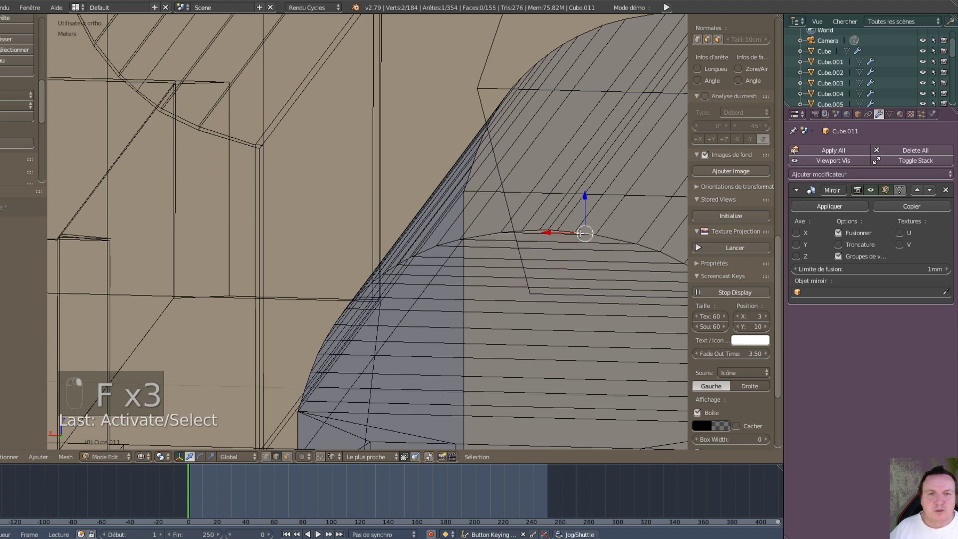
{"action": "scroll", "coordinate": [594, 259], "scroll_direction": "up", "scroll_amount": 3}
{"action": "middle_click_drag", "start_coordinate": [633, 269], "coordinate": [279, 239], "text": "shift"}
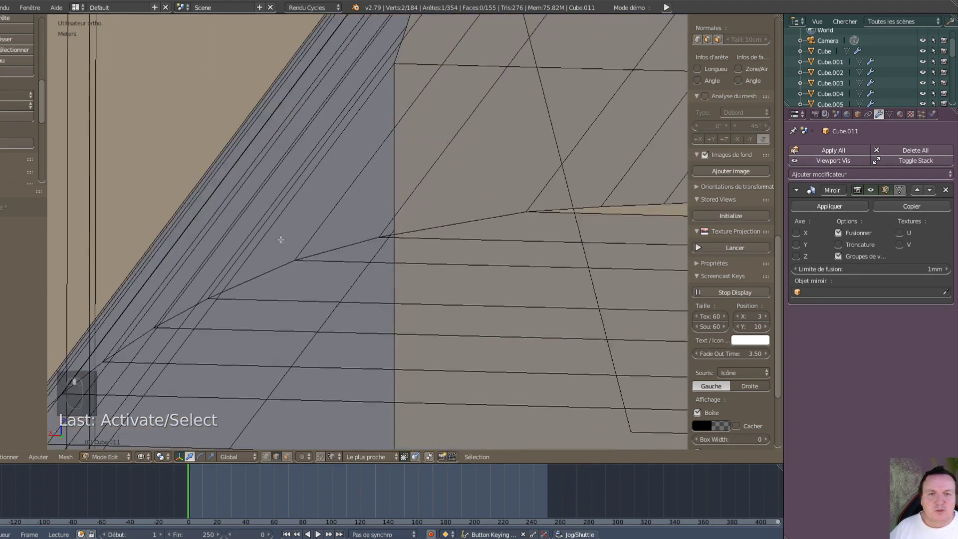
{"action": "scroll", "coordinate": [413, 269], "scroll_direction": "up", "scroll_amount": 2}
{"action": "middle_click_drag", "start_coordinate": [414, 270], "coordinate": [633, 251], "text": "shift"}
{"action": "scroll", "coordinate": [574, 261], "scroll_direction": "up", "scroll_amount": 3}
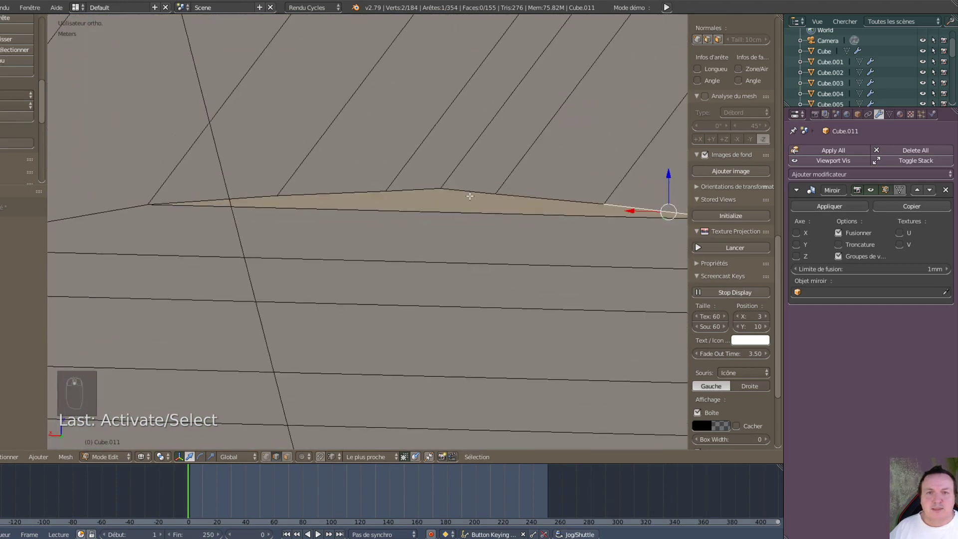
{"action": "right_click", "coordinate": [466, 193]}
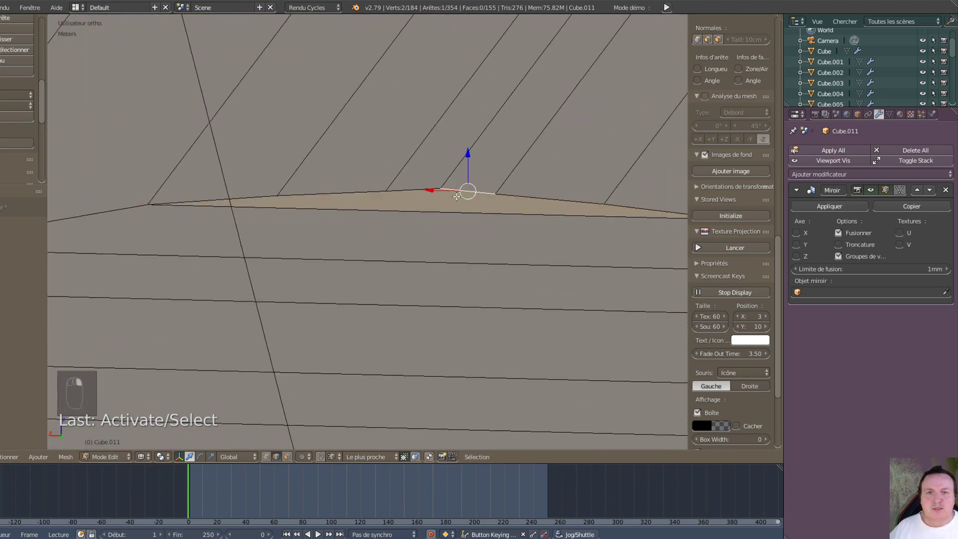
{"action": "right_click", "coordinate": [427, 192], "text": "shift"}
{"action": "key", "text": "f"}
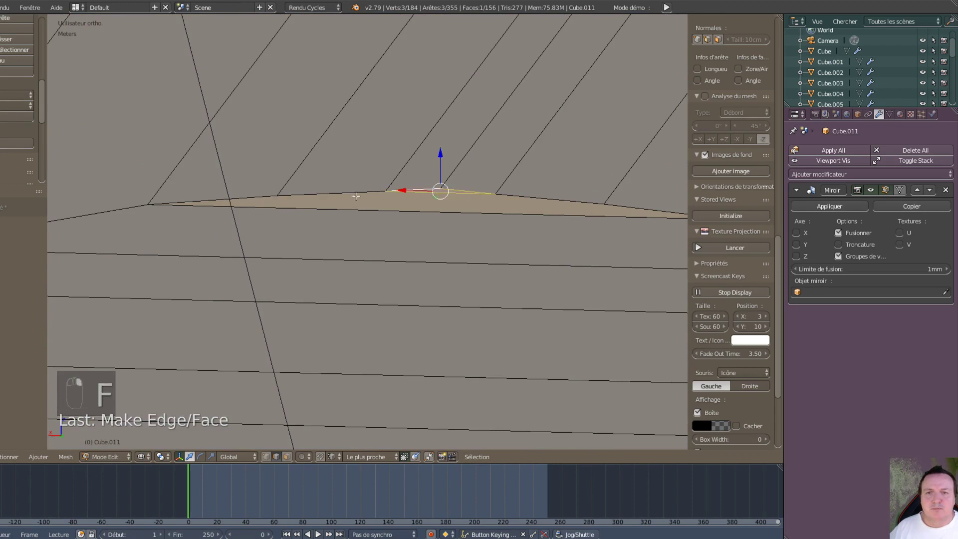
- Close the remaining sliver beneath the peak triangle with two strip faces between the matching rim edges
{"action": "right_click", "coordinate": [356, 196]}
{"action": "right_click", "coordinate": [534, 194]}
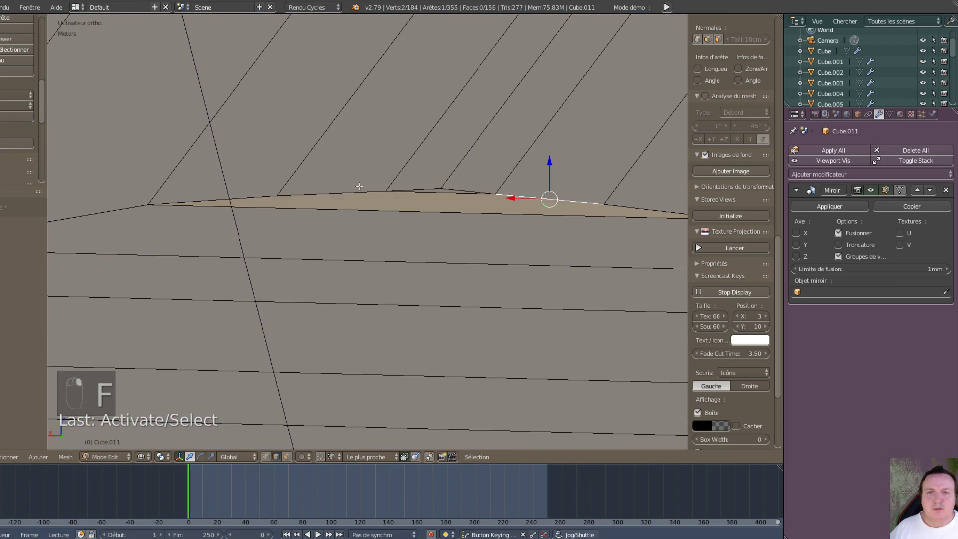
{"action": "right_click", "coordinate": [359, 193], "text": "shift"}
{"action": "key", "text": "shift+f"}
{"action": "right_click", "coordinate": [383, 235]}
{"action": "key", "text": "f"}
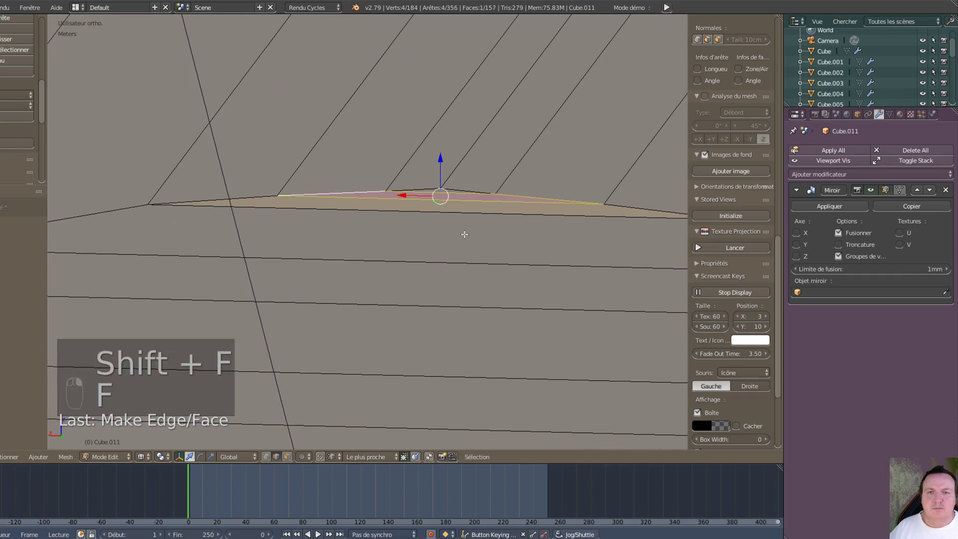
{"action": "right_click", "coordinate": [593, 222]}
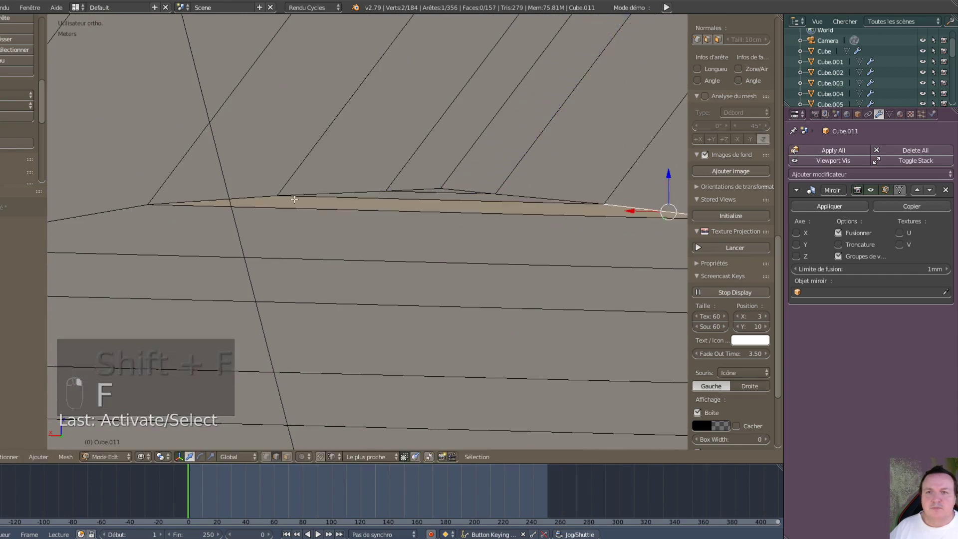
{"action": "right_click", "coordinate": [235, 200], "text": "shift"}
{"action": "key", "text": "f"}
- Fill the rectangular side gap between the arch's lower edge and the upper edge of the wall beneath it
{"action": "key", "text": "KP_Decimal"}
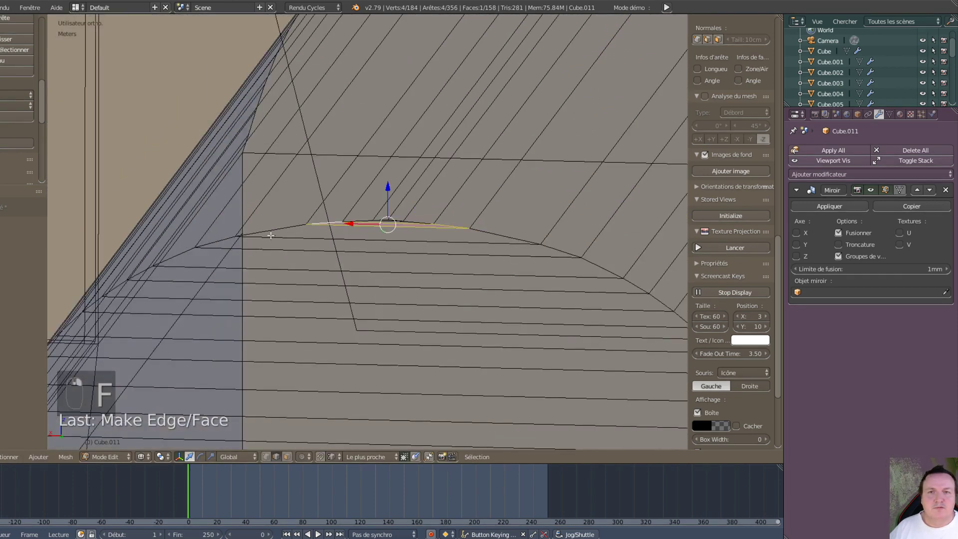
{"action": "middle_click_drag", "start_coordinate": [302, 258], "coordinate": [423, 351]}
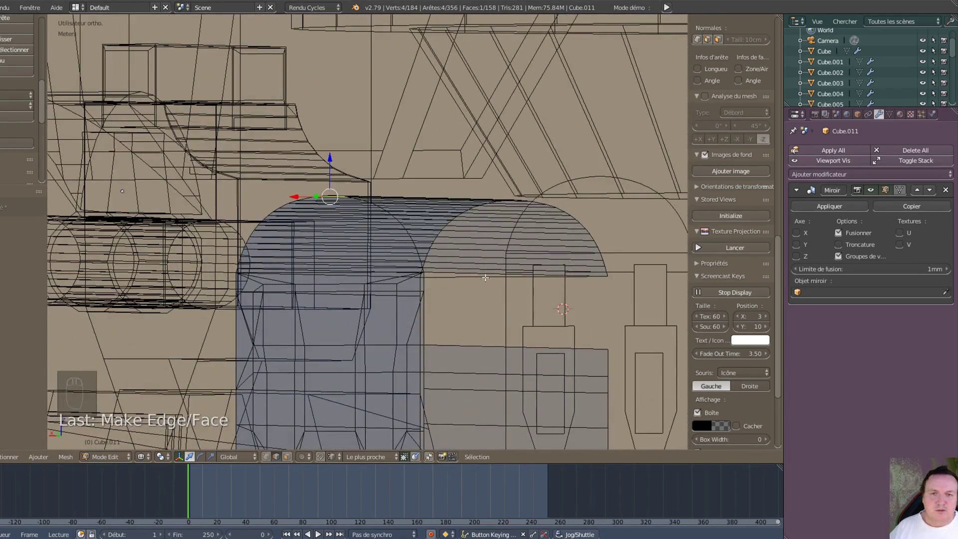
{"action": "left_click", "coordinate": [483, 273]}
{"action": "left_click", "coordinate": [491, 346], "text": "shift"}
{"action": "key", "text": "f"}
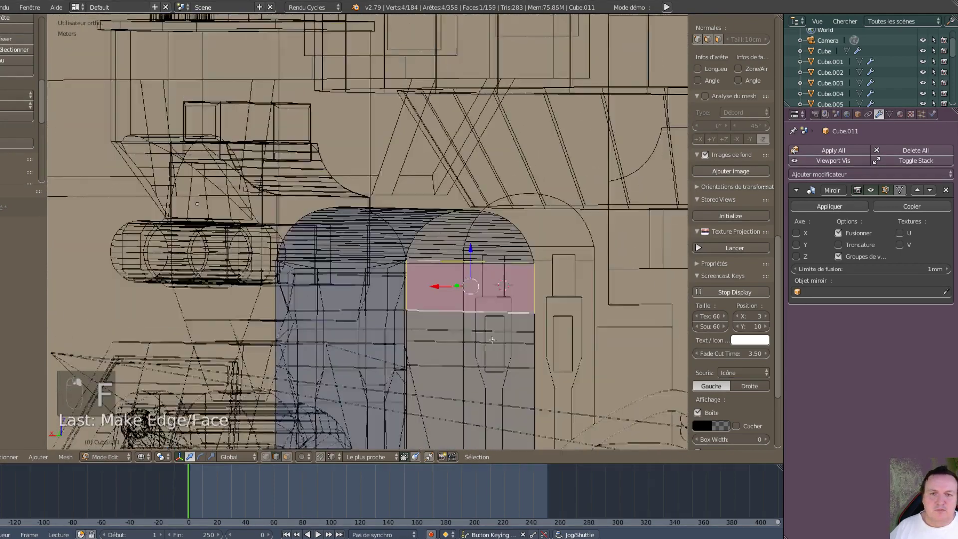
- Switch the viewport to solid shading and check the newly filled side face
{"action": "middle_click_drag", "start_coordinate": [491, 346], "coordinate": [471, 344]}
{"action": "key", "text": "z"}
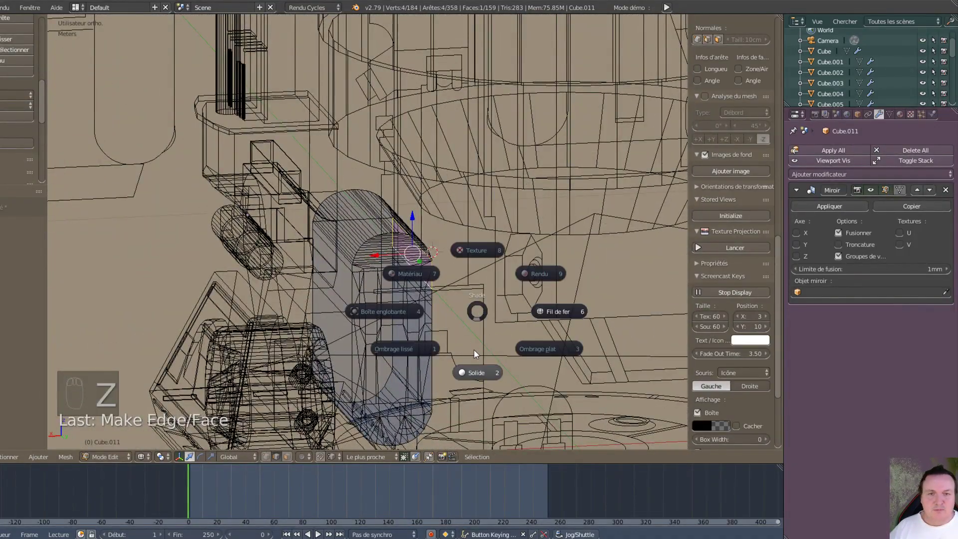
{"action": "left_click", "coordinate": [473, 371]}
{"action": "scroll", "coordinate": [475, 361], "scroll_direction": "down", "scroll_amount": 4}
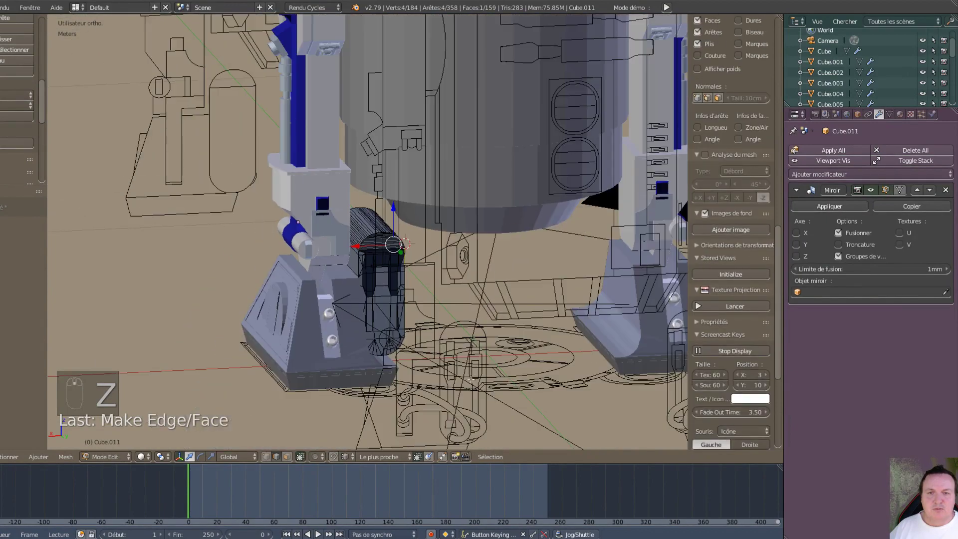
{"action": "scroll", "coordinate": [475, 362], "scroll_direction": "up", "scroll_amount": 7}
{"action": "middle_click_drag", "start_coordinate": [475, 361], "coordinate": [414, 335]}
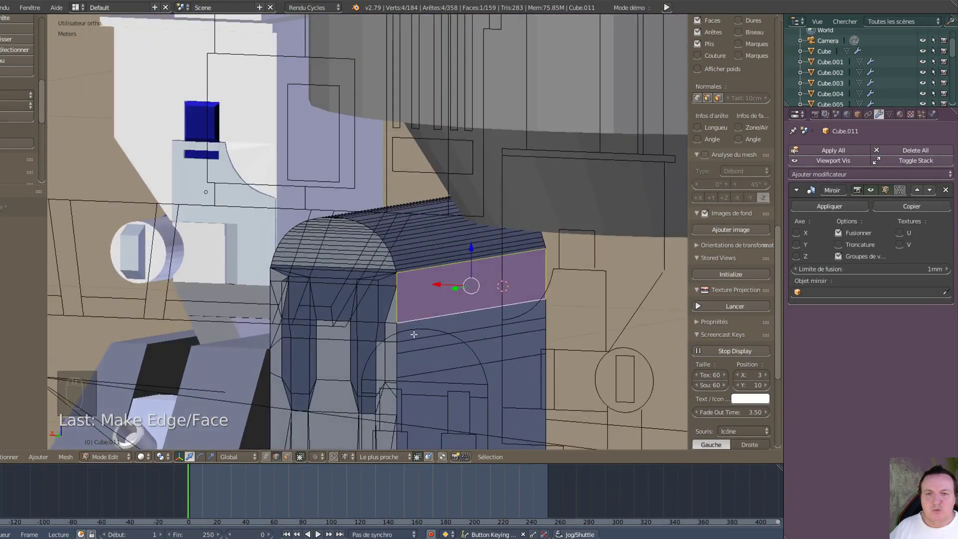
- Select the whole mesh, make its normals consistent, and deselect everything
{"action": "key", "text": "a"}
{"action": "key", "text": "a"}
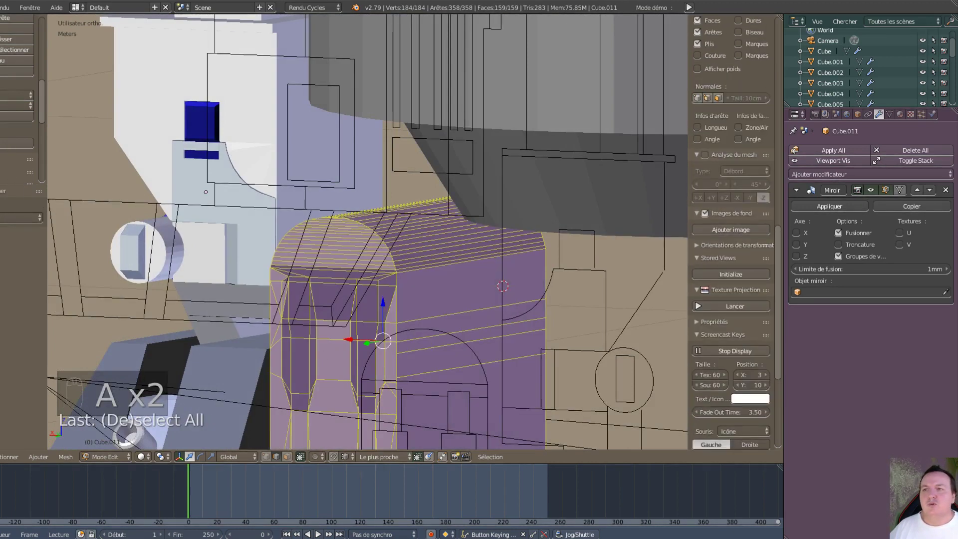
{"action": "left_click", "coordinate": [0, 85]}
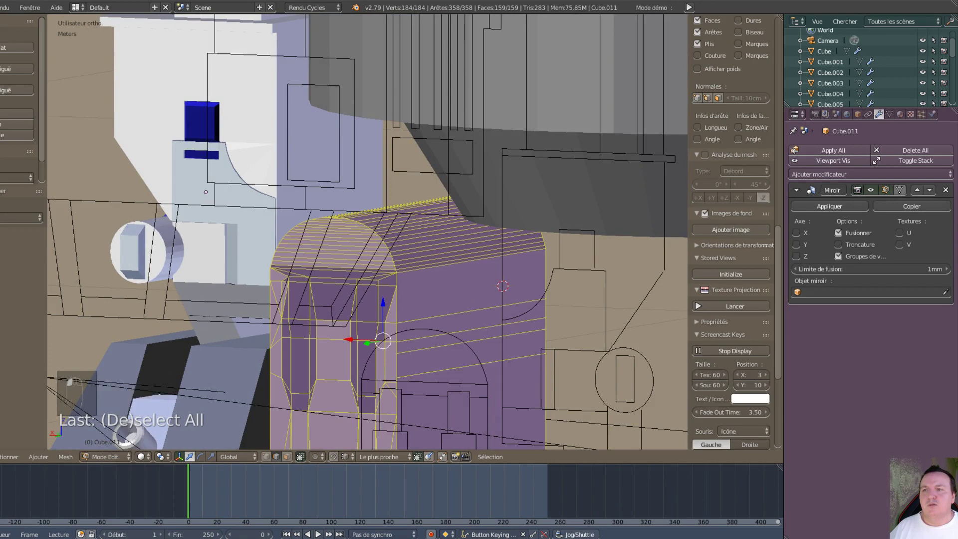
{"action": "left_click", "coordinate": [17, 124]}
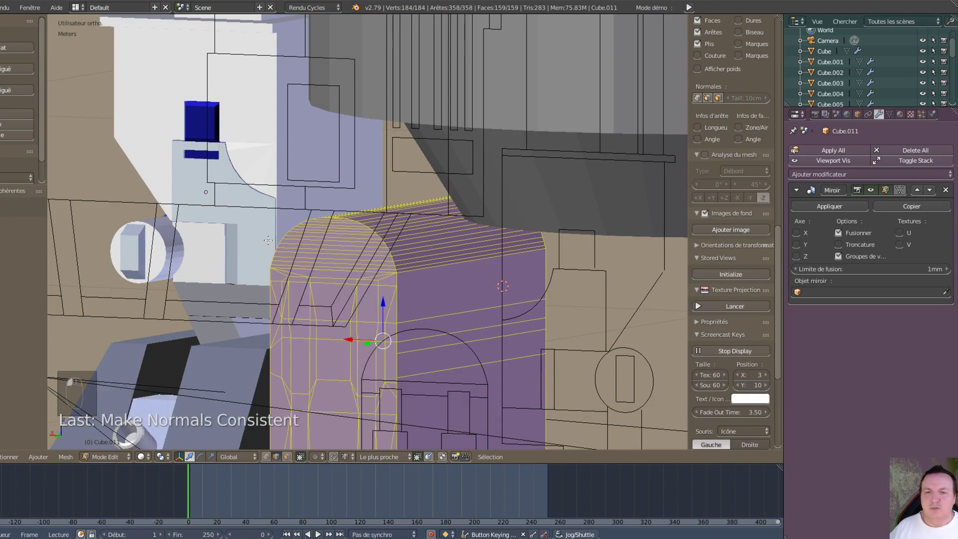
{"action": "key", "text": "a"}
{"action": "key", "text": "a"}
{"action": "key", "text": "a"}
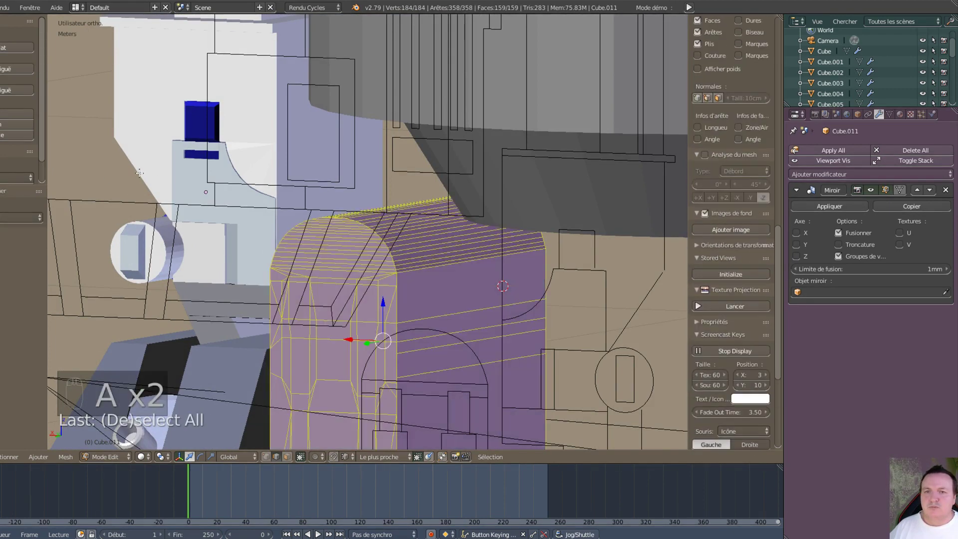
{"action": "key", "text": "a"}
{"action": "key", "text": "a"}
- Inspect the filled block from several angles against the robot's feet, body and reference drawings
{"action": "scroll", "coordinate": [374, 313], "scroll_direction": "down", "scroll_amount": 4}
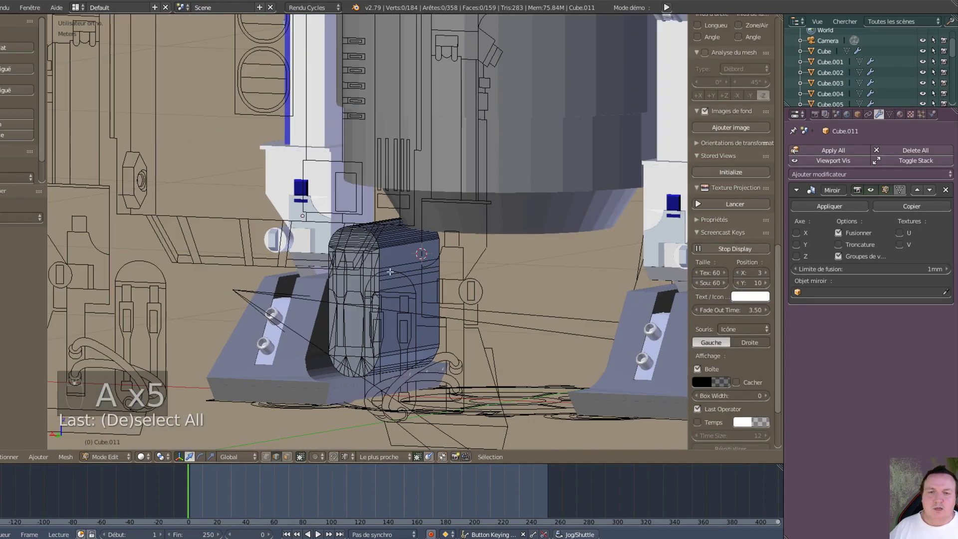
{"action": "mouse_move", "coordinate": [375, 312]}
{"action": "middle_mouse_down"}
{"action": "mouse_move", "coordinate": [413, 323]}
{"action": "mouse_move", "coordinate": [382, 316]}
{"action": "middle_mouse_up"}
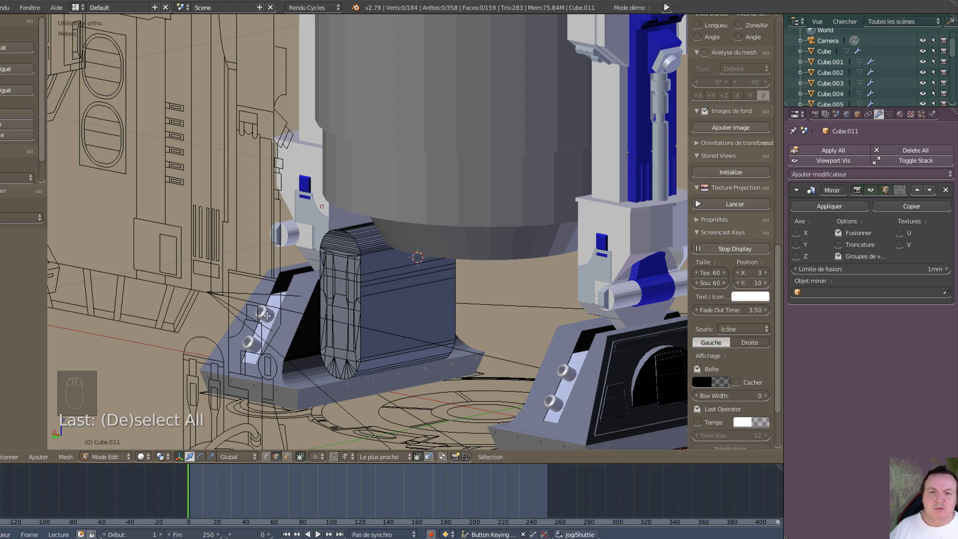
{"action": "middle_click_drag", "start_coordinate": [380, 378], "coordinate": [281, 387]}
{"action": "scroll", "coordinate": [281, 386], "scroll_direction": "down", "scroll_amount": 5}
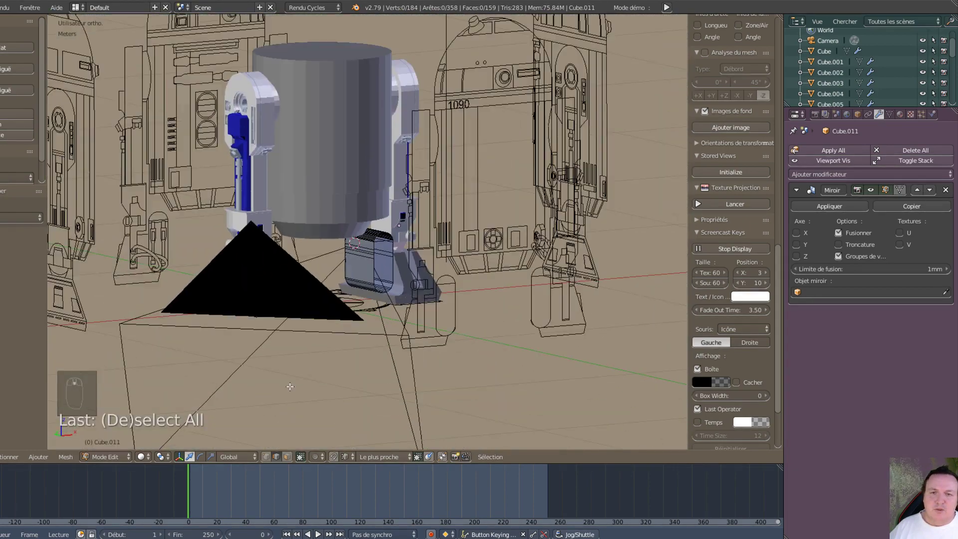
{"action": "scroll", "coordinate": [403, 398], "scroll_direction": "up", "scroll_amount": 4}
{"action": "scroll", "coordinate": [463, 384], "scroll_direction": "down", "scroll_amount": 3}
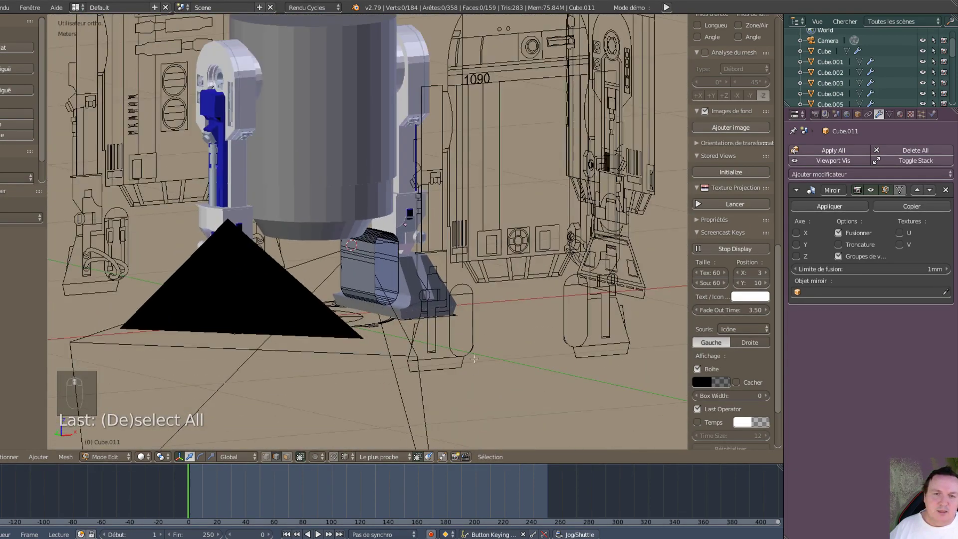
- Select the block's open end loop and the straight edge beneath its arch, and switch to vertex selection
{"action": "scroll", "coordinate": [413, 266], "scroll_direction": "up", "scroll_amount": 8}
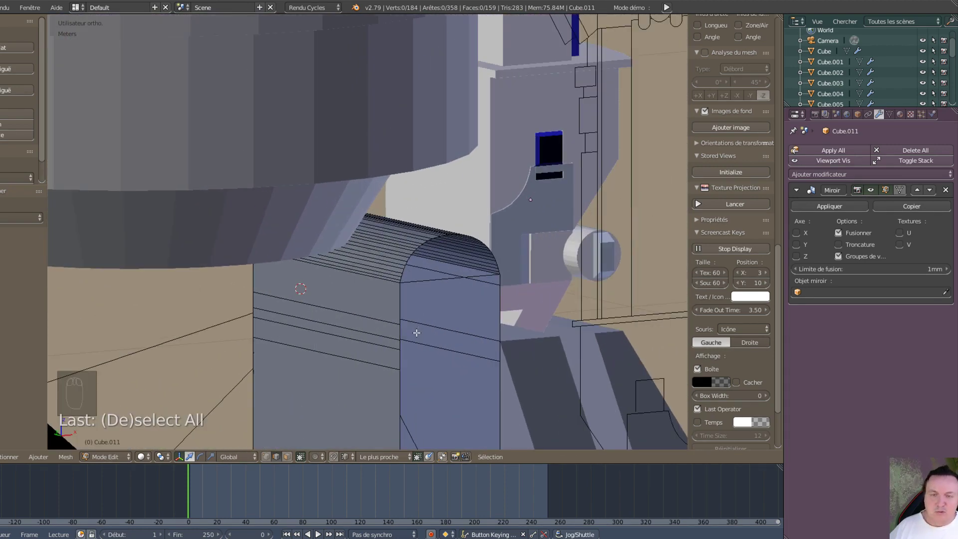
{"action": "left_click", "coordinate": [401, 347], "text": "alt"}
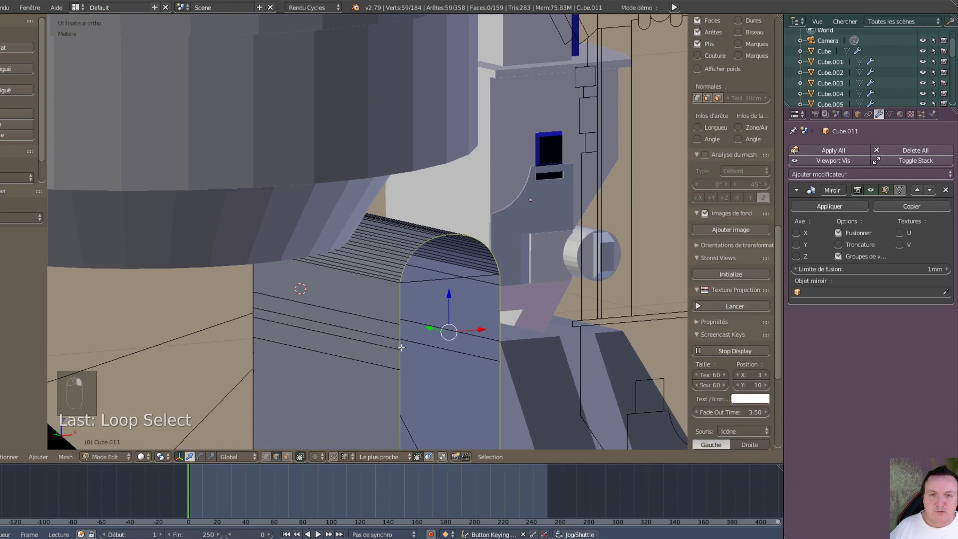
{"action": "right_click", "coordinate": [422, 283], "text": "shift"}
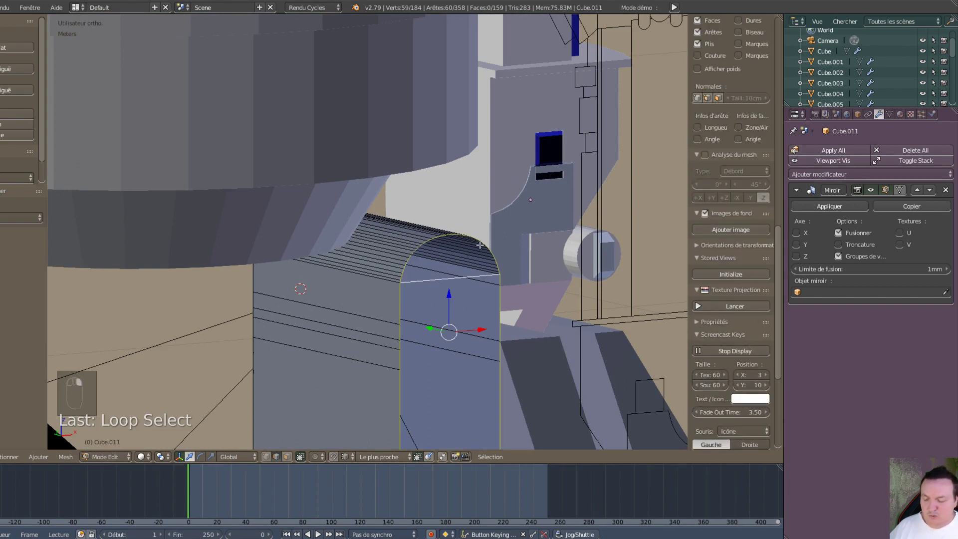
{"action": "key", "text": "b"}
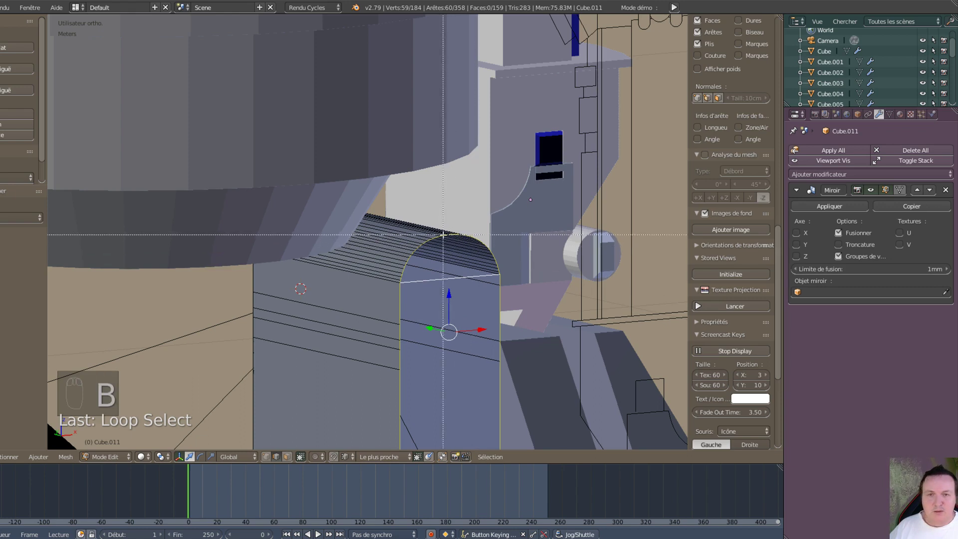
{"action": "left_click_drag", "start_coordinate": [380, 223], "coordinate": [515, 272]}
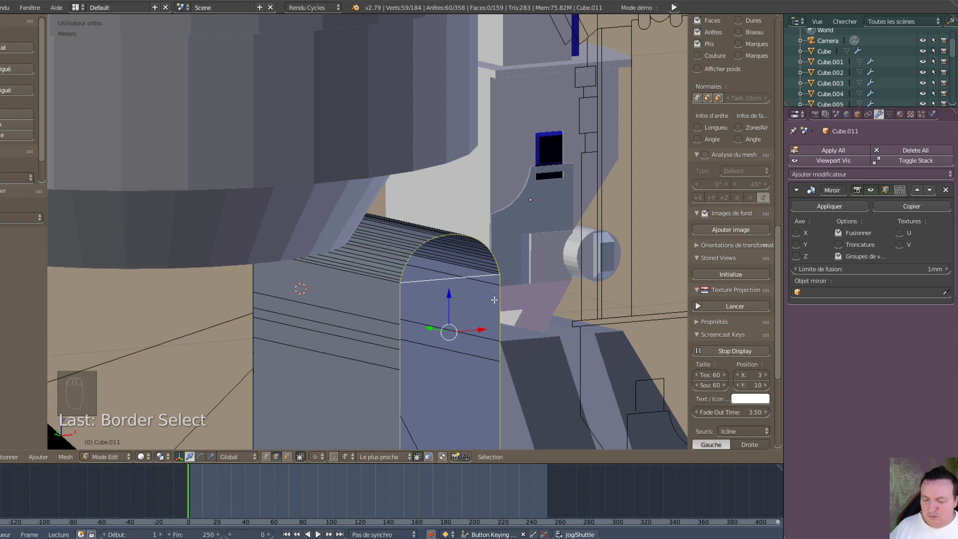
{"action": "key", "text": "ctrl+Tab"}
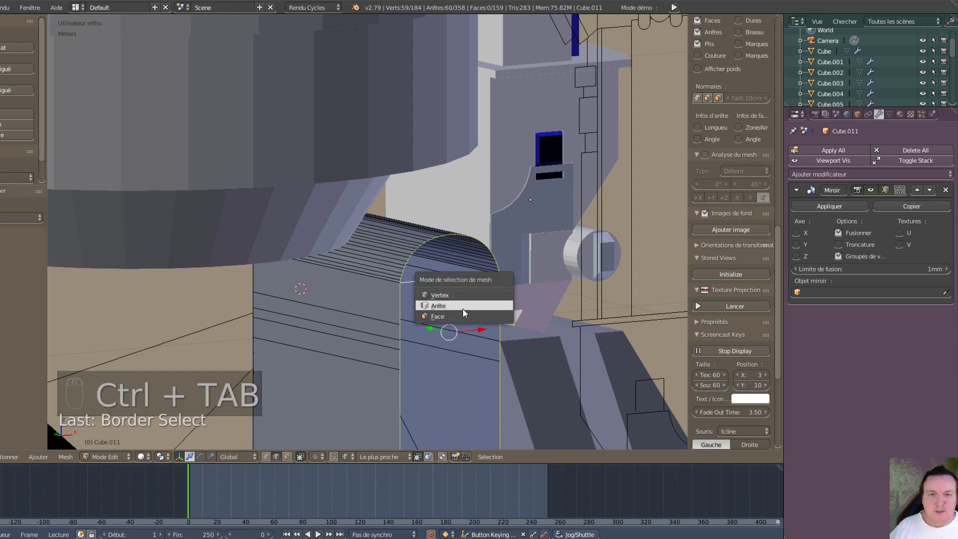
{"action": "left_click", "coordinate": [449, 303]}
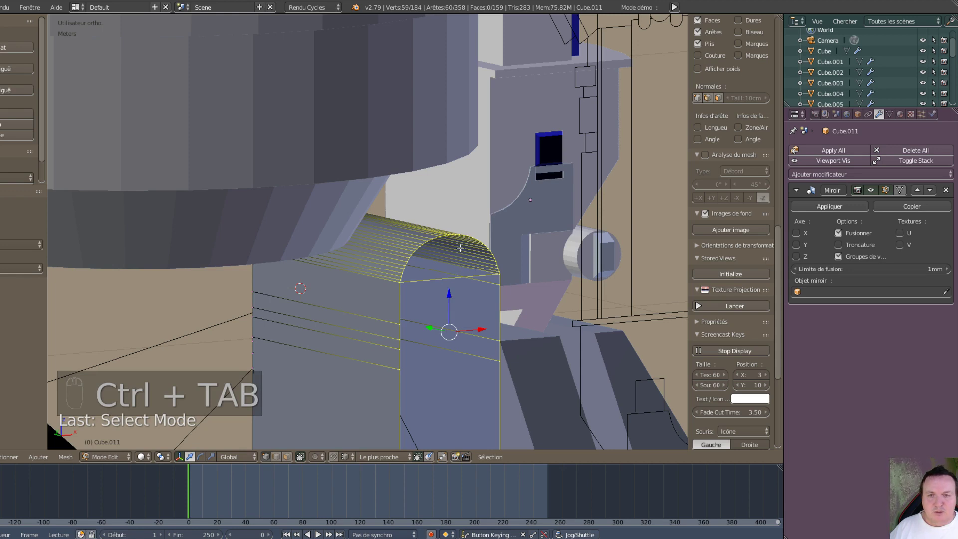
- Deselect the arch vertices with Circle Select and fill the remaining lower outline of the block's open end with a face
{"action": "key", "text": "c"}
{"action": "middle_click_drag", "start_coordinate": [458, 248], "coordinate": [399, 268]}
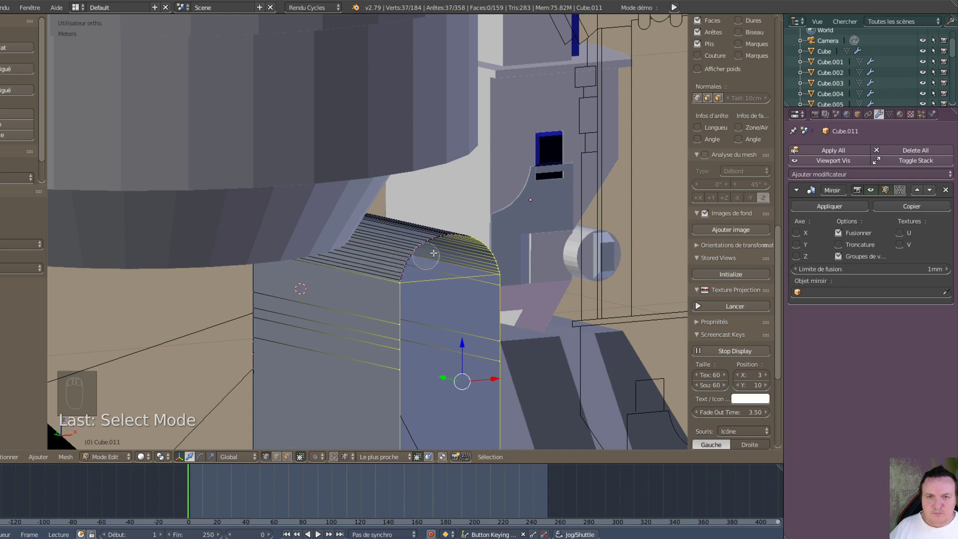
{"action": "mouse_move", "coordinate": [482, 243]}
{"action": "middle_mouse_down"}
{"action": "mouse_move", "coordinate": [449, 239]}
{"action": "mouse_move", "coordinate": [514, 254]}
{"action": "middle_mouse_up"}
{"action": "right_click", "coordinate": [513, 254]}
{"action": "scroll", "coordinate": [526, 288], "scroll_direction": "down", "scroll_amount": 5}
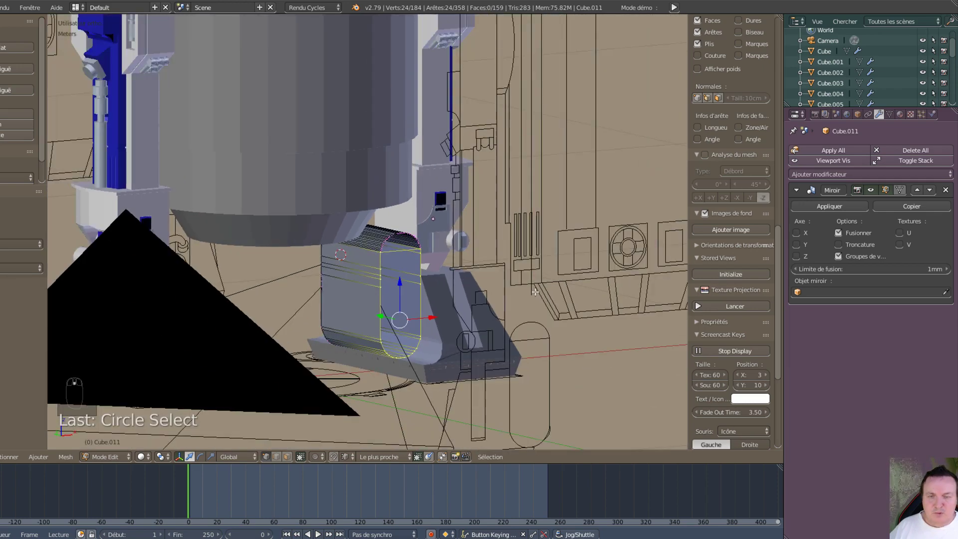
{"action": "key", "text": "f"}
- Select the loop around the arched opening at the block's end and fill it with a face
{"action": "scroll", "coordinate": [526, 288], "scroll_direction": "up", "scroll_amount": 8}
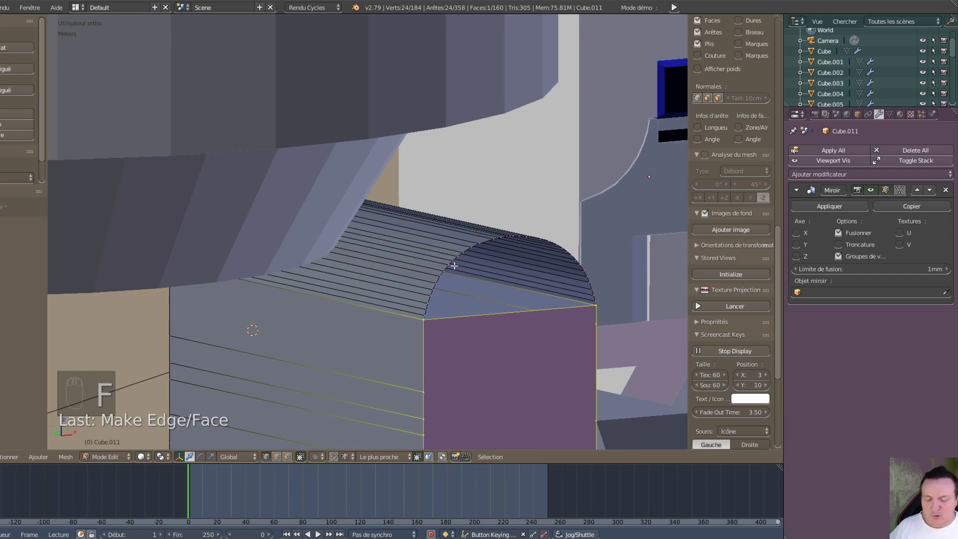
{"action": "right_click", "coordinate": [452, 265], "text": "alt"}
{"action": "right_click", "coordinate": [450, 264], "text": "alt"}
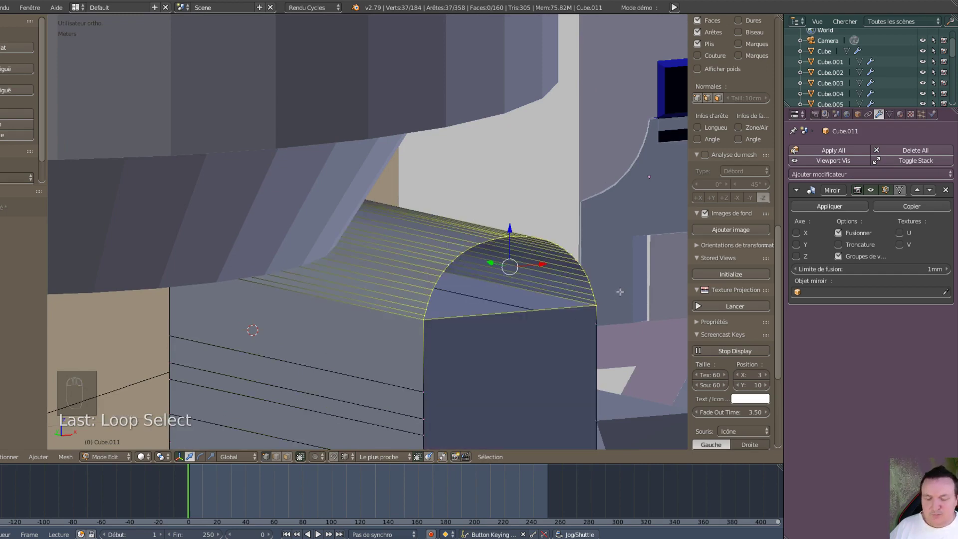
{"action": "key", "text": "f"}
- Set Plan as the Mirror modifier's mirror object and enable mirroring on the X axis
{"action": "scroll", "coordinate": [623, 294], "scroll_direction": "down", "scroll_amount": 8}
{"action": "middle_click_drag", "start_coordinate": [500, 305], "coordinate": [69, 289]}
{"action": "middle_click_drag", "start_coordinate": [55, 291], "coordinate": [201, 308]}
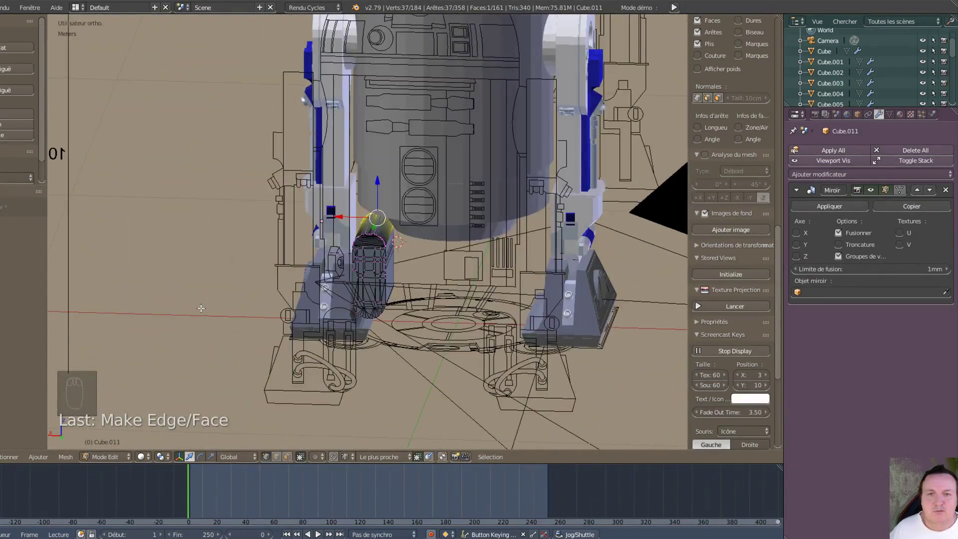
{"action": "scroll", "coordinate": [433, 351], "scroll_direction": "up", "scroll_amount": 5}
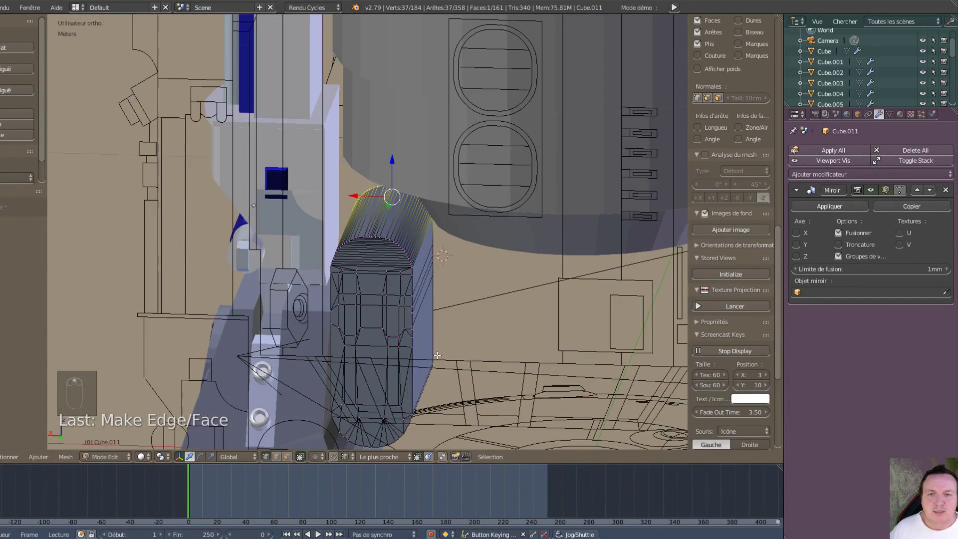
{"action": "scroll", "coordinate": [436, 355], "scroll_direction": "down", "scroll_amount": 5}
{"action": "scroll", "coordinate": [438, 353], "scroll_direction": "up", "scroll_amount": 5}
{"action": "scroll", "coordinate": [439, 351], "scroll_direction": "down", "scroll_amount": 5}
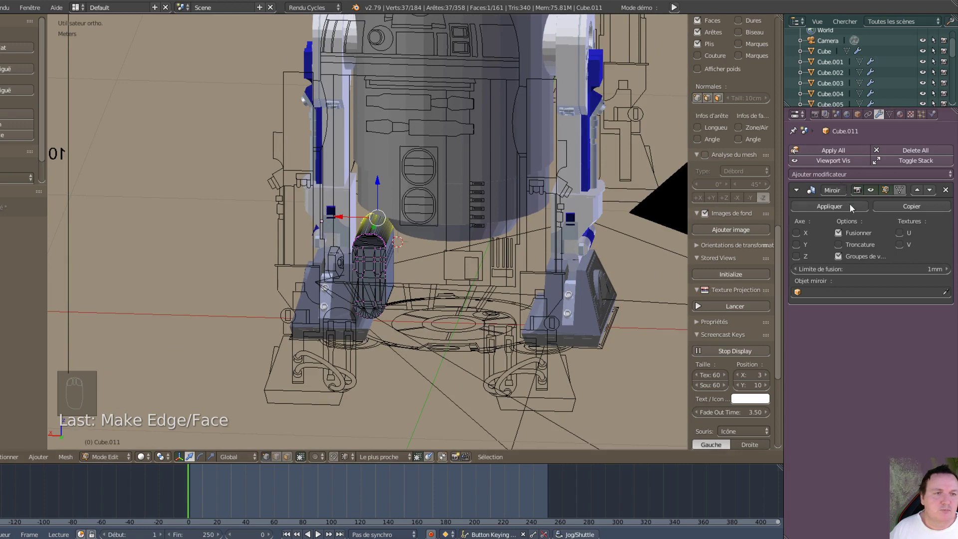
{"action": "left_click", "coordinate": [944, 291]}
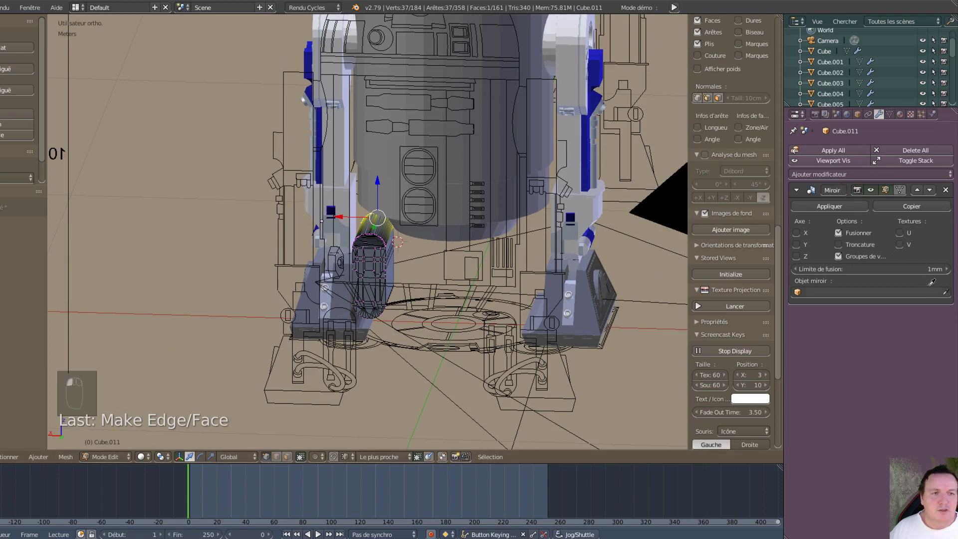
{"action": "left_click", "coordinate": [587, 185]}
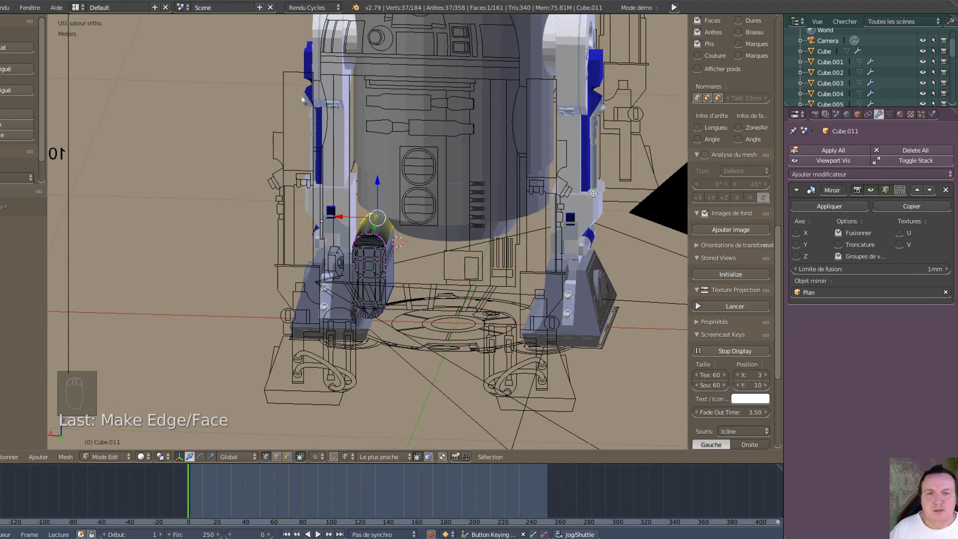
{"action": "scroll", "coordinate": [591, 194], "scroll_direction": "down", "scroll_amount": 6}
{"action": "scroll", "coordinate": [575, 237], "scroll_direction": "up", "scroll_amount": 6}
{"action": "middle_click_drag", "start_coordinate": [575, 238], "coordinate": [707, 216]}
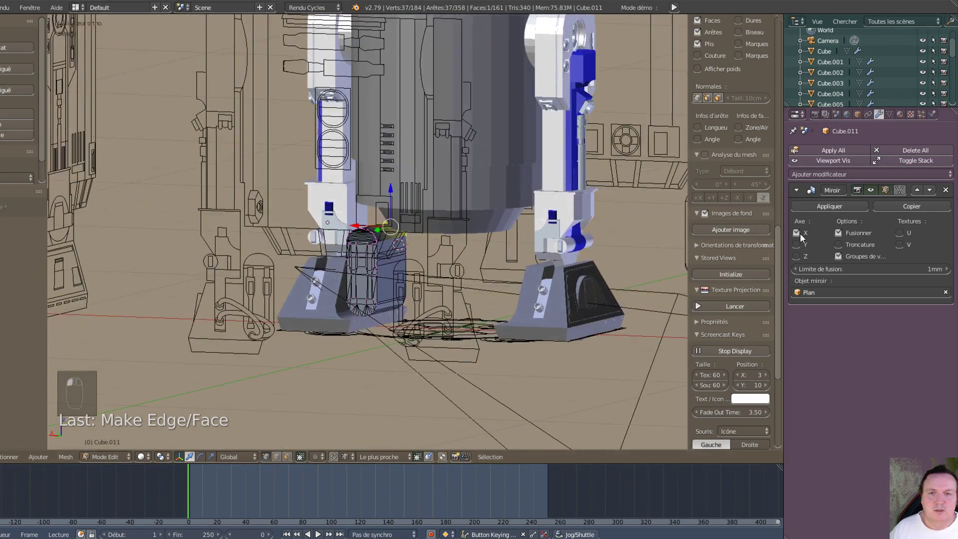
- Clear the Mirror modifier's mirror object and pick the robot's leg object Cube in its place
{"action": "scroll", "coordinate": [528, 283], "scroll_direction": "down", "scroll_amount": 8}
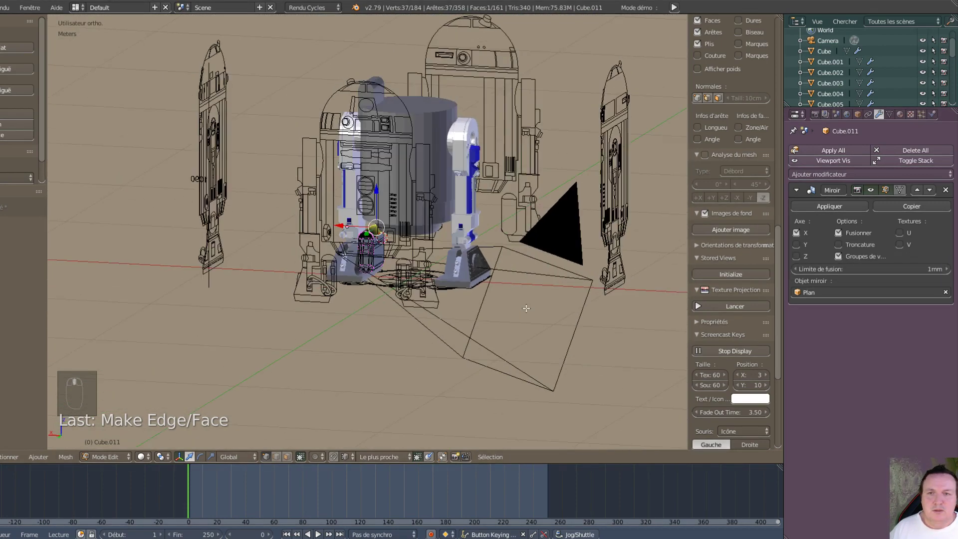
{"action": "mouse_move", "coordinate": [526, 308]}
{"action": "middle_mouse_down"}
{"action": "mouse_move", "coordinate": [594, 306]}
{"action": "mouse_move", "coordinate": [494, 300]}
{"action": "mouse_move", "coordinate": [568, 305]}
{"action": "mouse_move", "coordinate": [537, 306]}
{"action": "middle_mouse_up"}
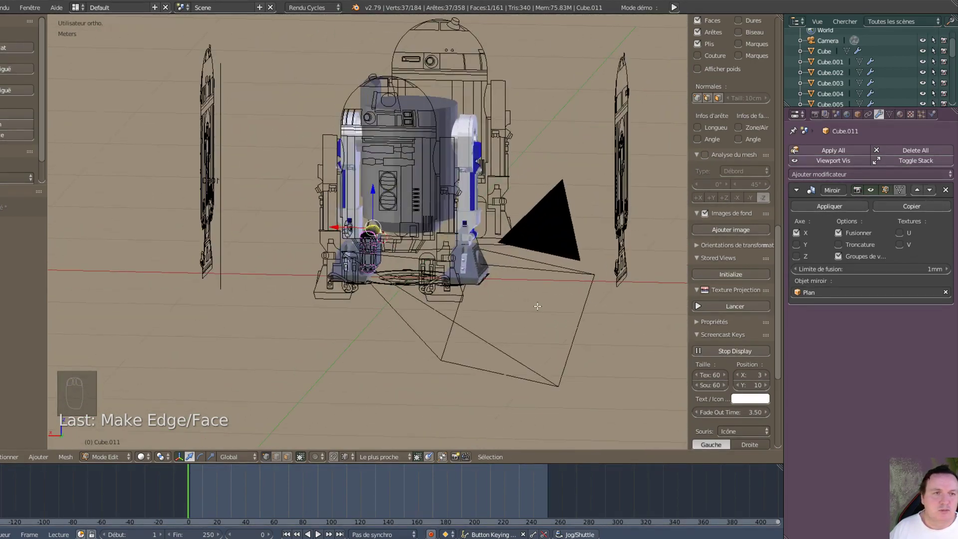
{"action": "left_click", "coordinate": [944, 292]}
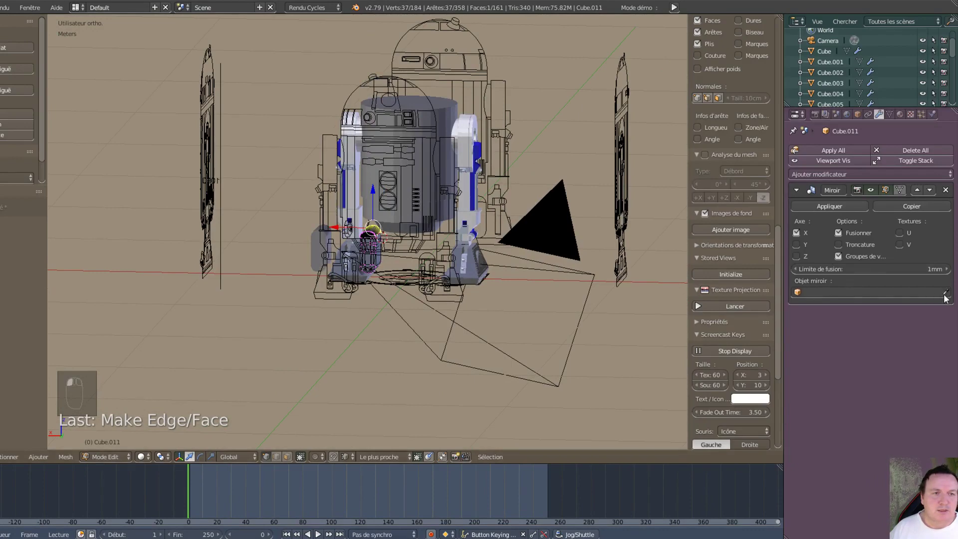
{"action": "left_click", "coordinate": [945, 292]}
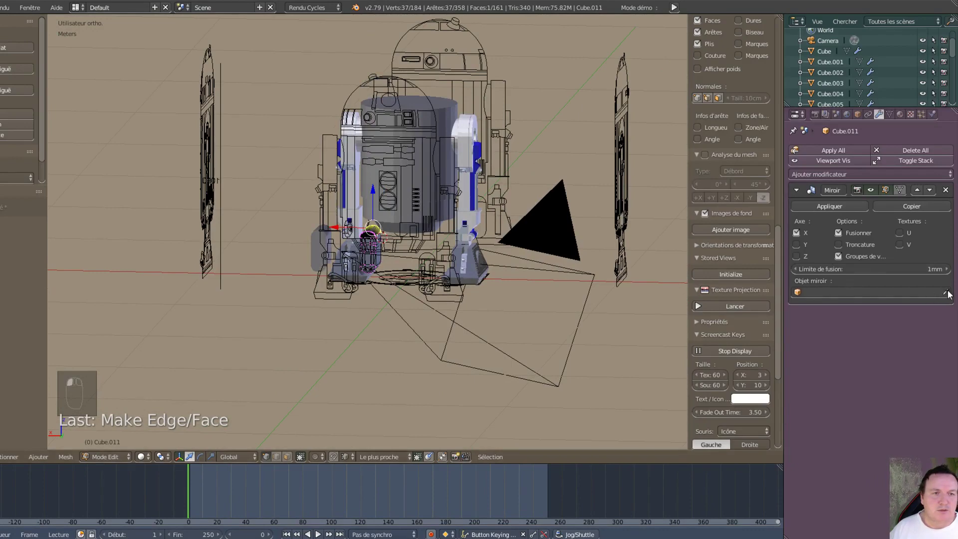
{"action": "left_click", "coordinate": [468, 123]}
- Inspect the block and its mirrored copy against the feet, legs and reference drawings from several angles
{"action": "scroll", "coordinate": [460, 287], "scroll_direction": "up", "scroll_amount": 6}
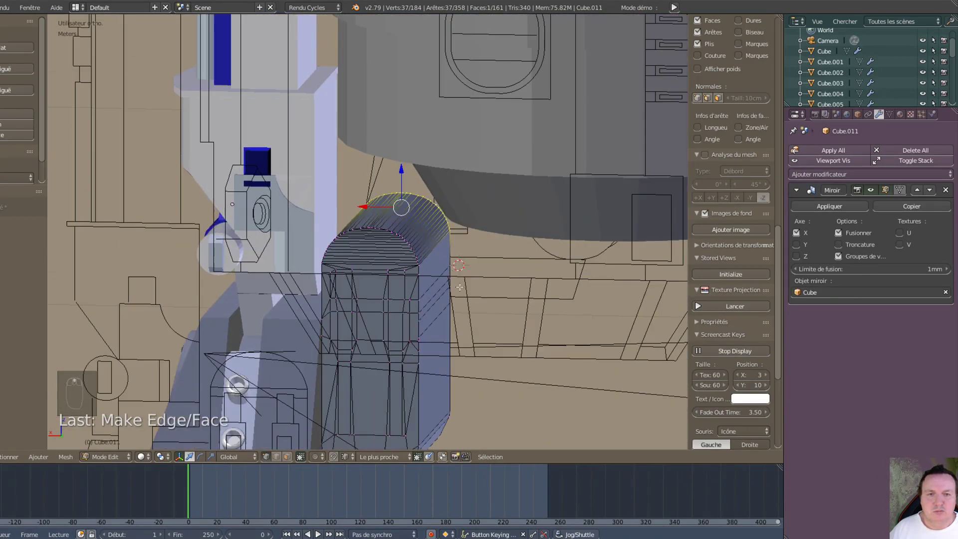
{"action": "middle_click_drag", "start_coordinate": [459, 286], "coordinate": [562, 249]}
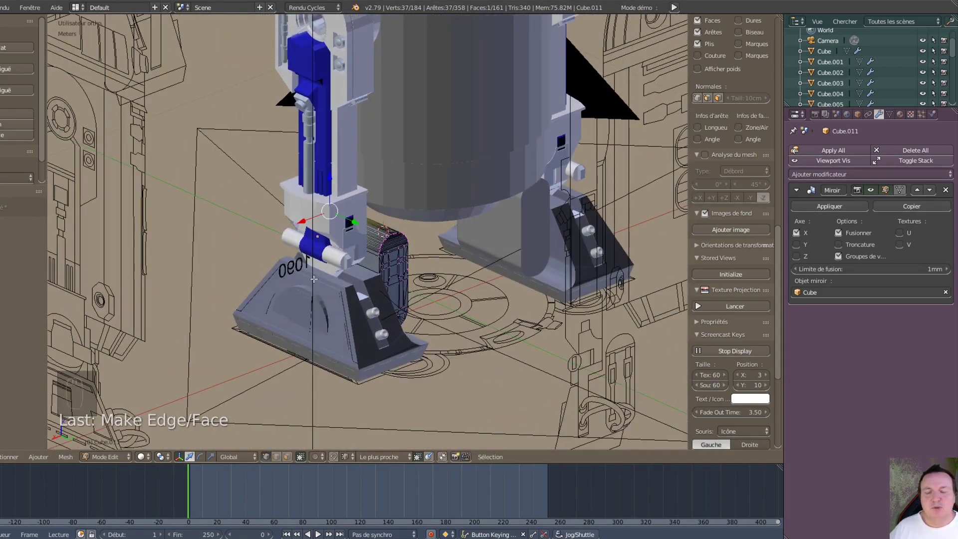
{"action": "scroll", "coordinate": [491, 274], "scroll_direction": "down", "scroll_amount": 4}
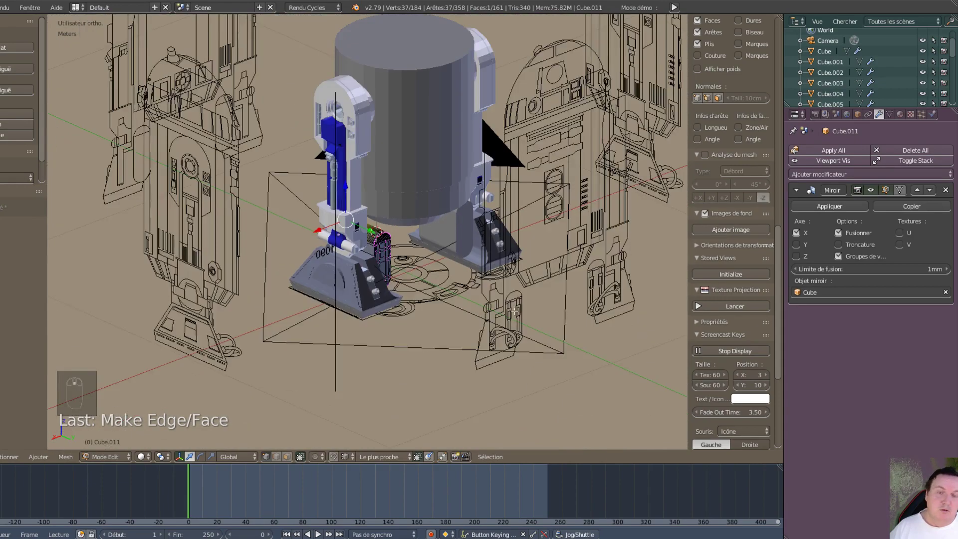
{"action": "scroll", "coordinate": [494, 358], "scroll_direction": "up", "scroll_amount": 6}
{"action": "middle_click_drag", "start_coordinate": [494, 358], "coordinate": [380, 339]}
{"action": "scroll", "coordinate": [376, 355], "scroll_direction": "down", "scroll_amount": 4}
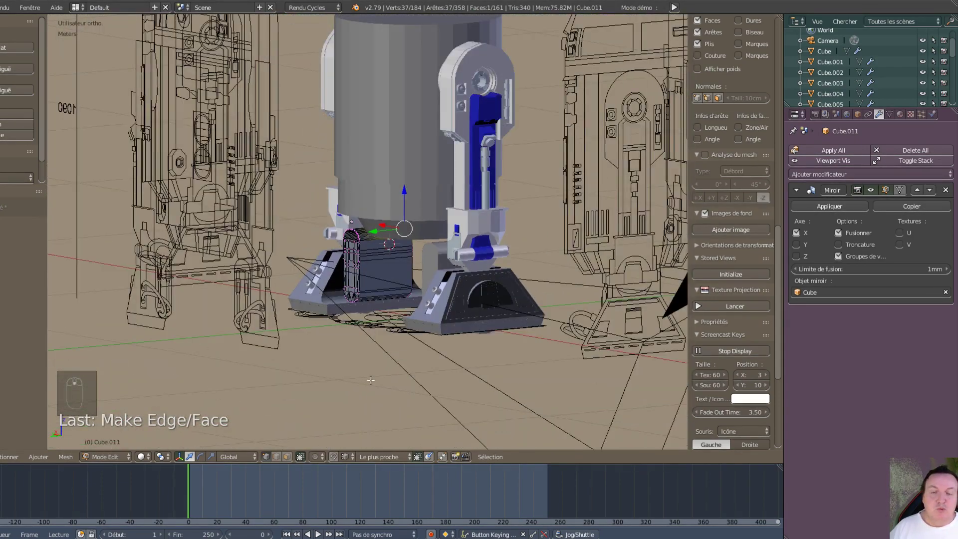
{"action": "scroll", "coordinate": [370, 380], "scroll_direction": "up", "scroll_amount": 4}
{"action": "middle_click_drag", "start_coordinate": [370, 380], "coordinate": [398, 388]}
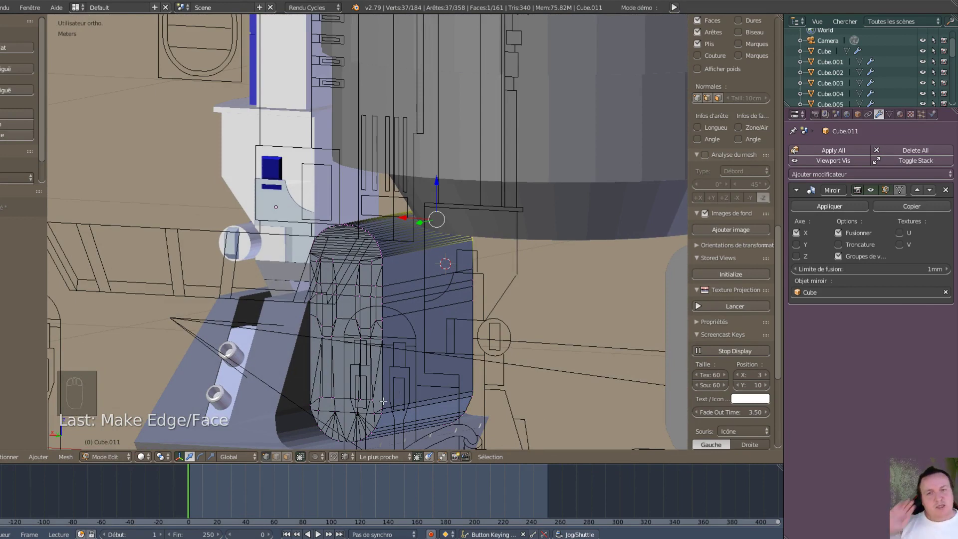
{"action": "scroll", "coordinate": [386, 277], "scroll_direction": "down", "scroll_amount": 1}
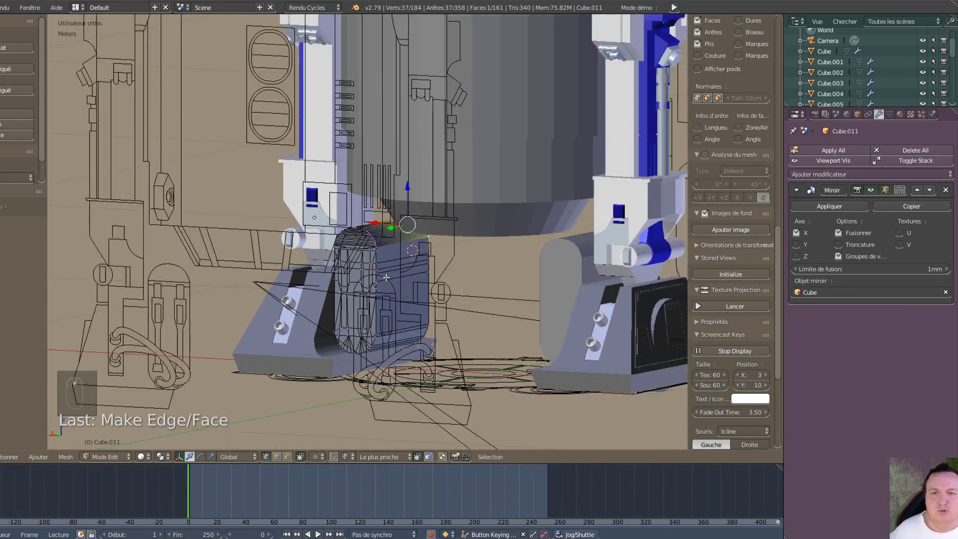
{"action": "scroll", "coordinate": [430, 321], "scroll_direction": "down", "scroll_amount": 1}
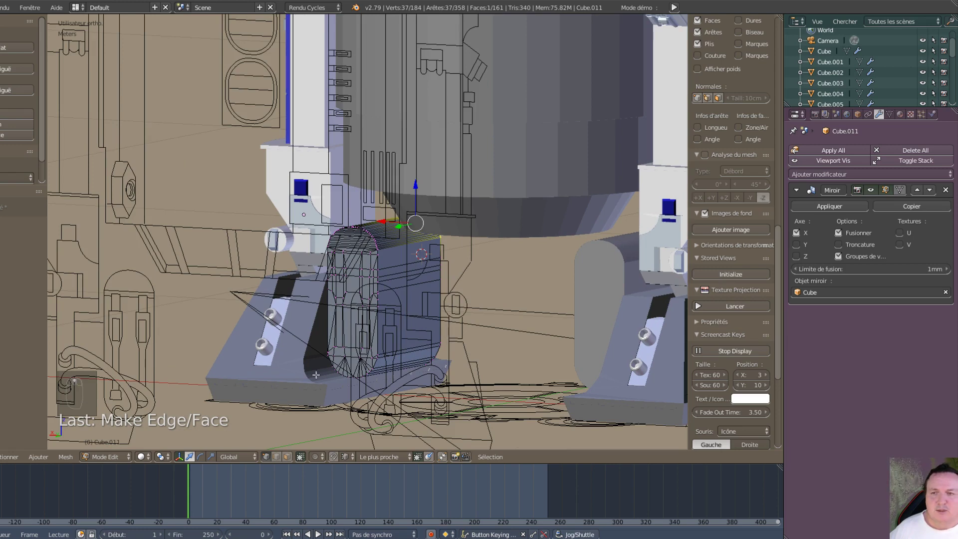
{"action": "middle_click_drag", "start_coordinate": [316, 375], "coordinate": [236, 383]}
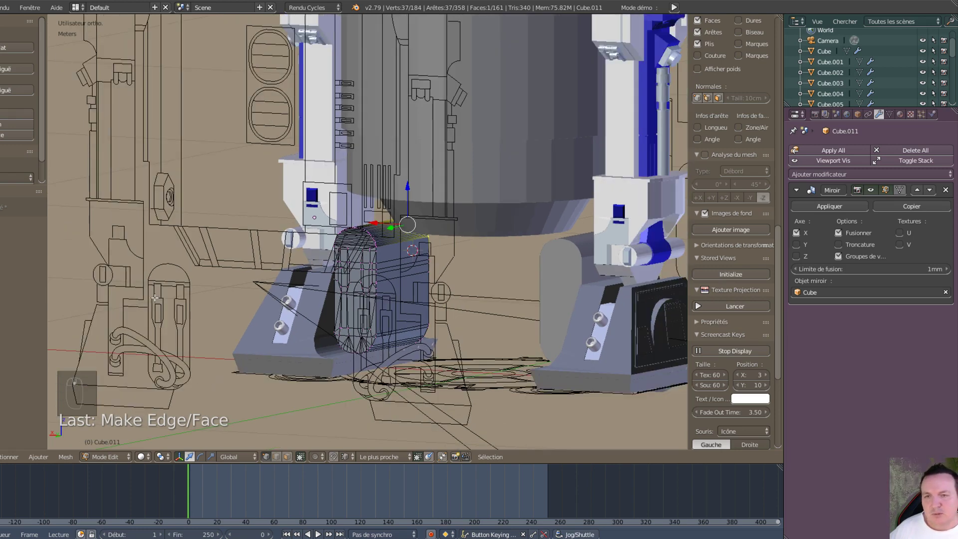
{"action": "scroll", "coordinate": [288, 309], "scroll_direction": "up", "scroll_amount": 3}
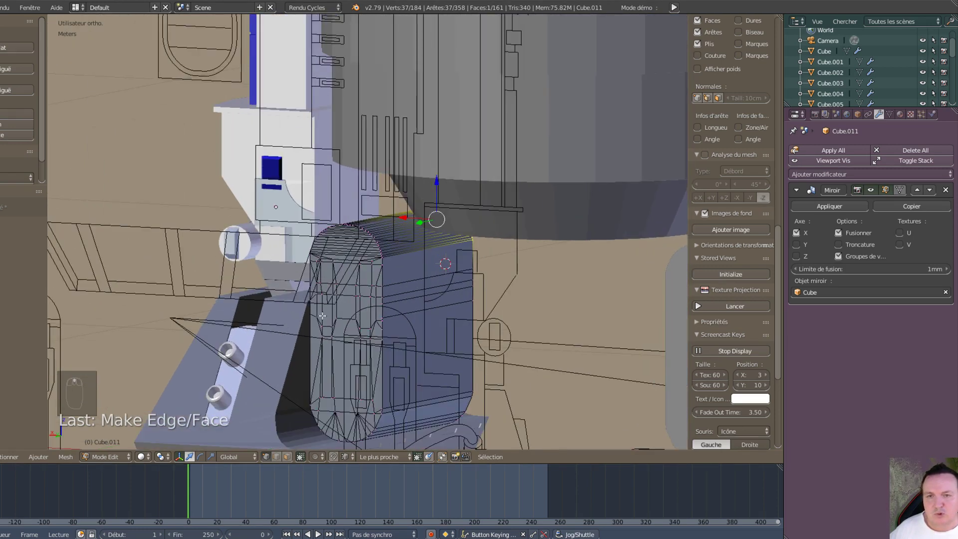
{"action": "scroll", "coordinate": [296, 348], "scroll_direction": "down", "scroll_amount": 3}
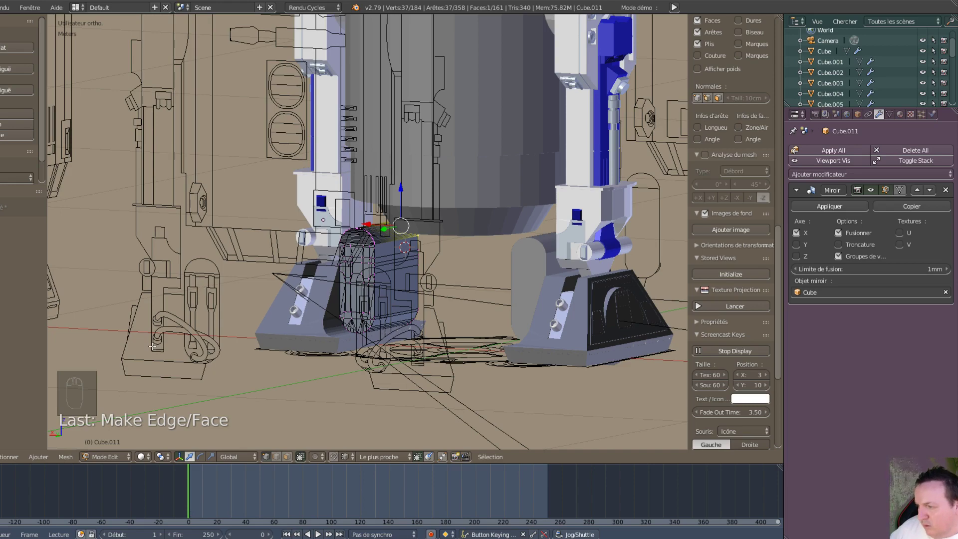
{"action": "scroll", "coordinate": [199, 327], "scroll_direction": "up", "scroll_amount": 2}
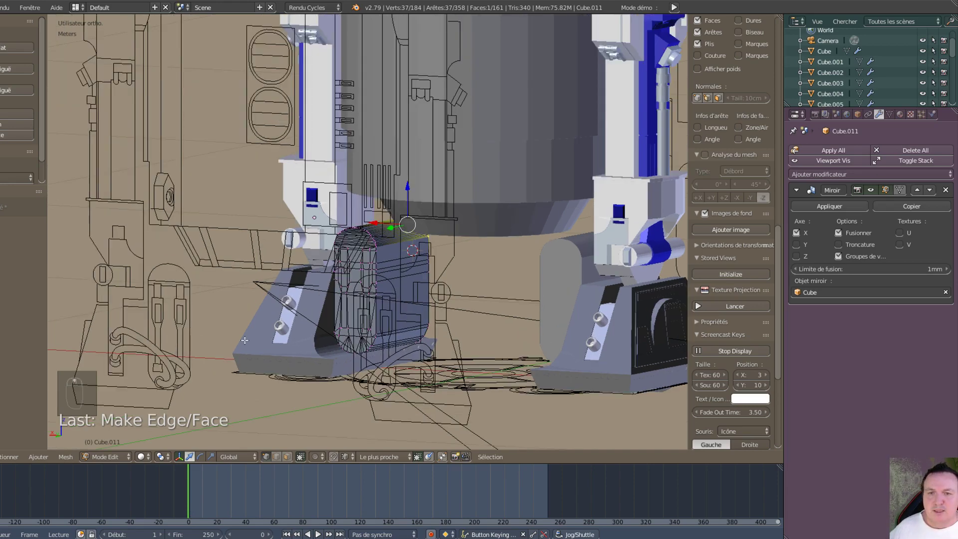
{"action": "middle_click_drag", "start_coordinate": [245, 339], "coordinate": [248, 340]}
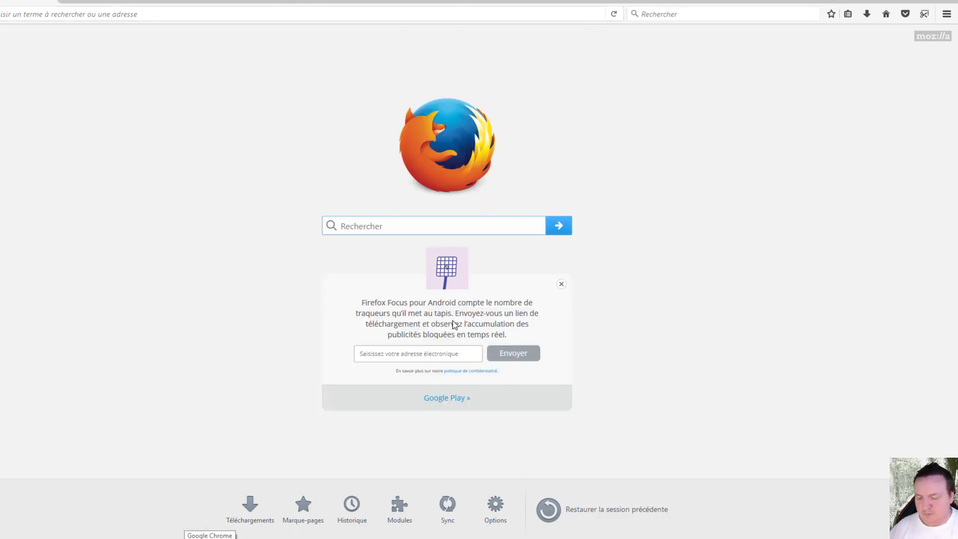
- Switch to Firefox and search the web for "r2d2"
{"action": "type", "text": "r2d2"}
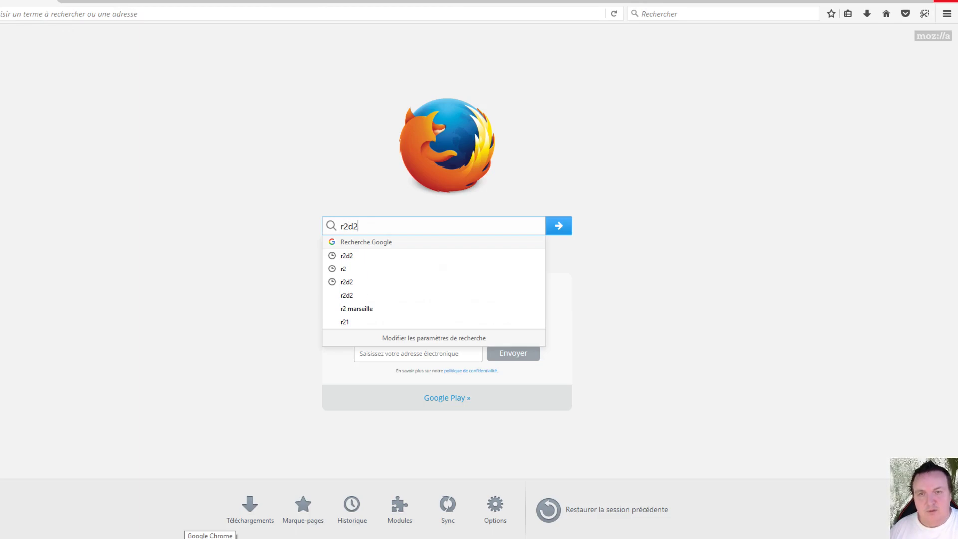
{"action": "key", "text": "Return"}
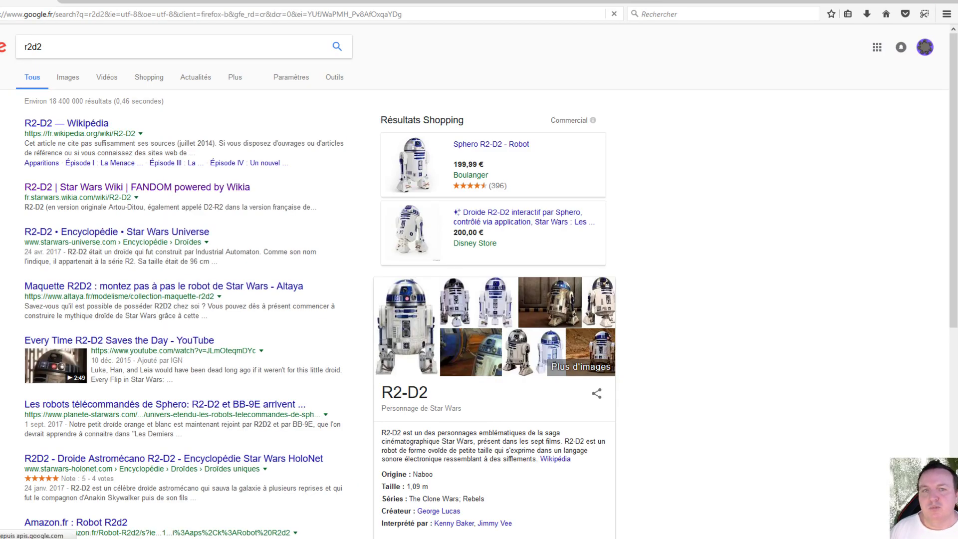
- Open the Star Wars Wiki front view of R2-D2 from the image results at full size and examine it up close
{"action": "left_click", "coordinate": [73, 81]}
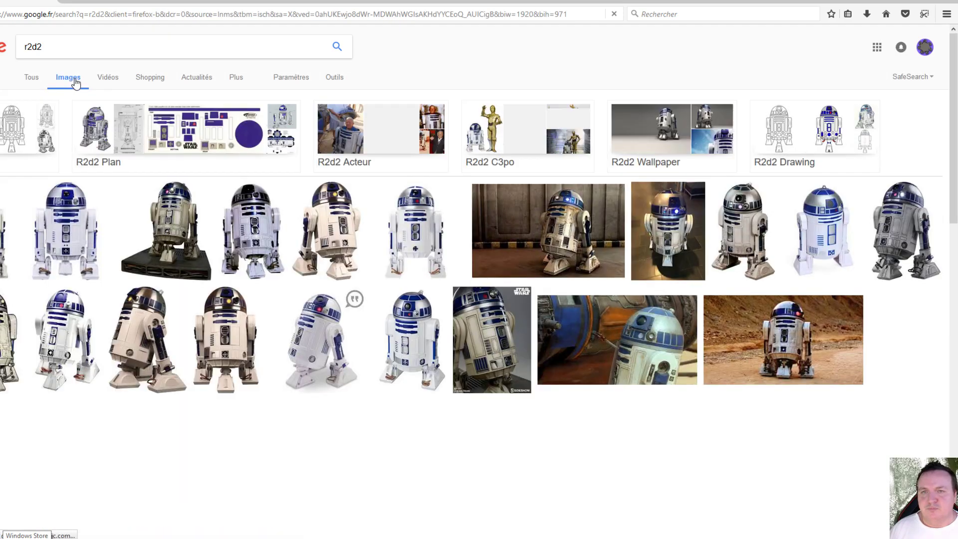
{"action": "left_click", "coordinate": [2, 231]}
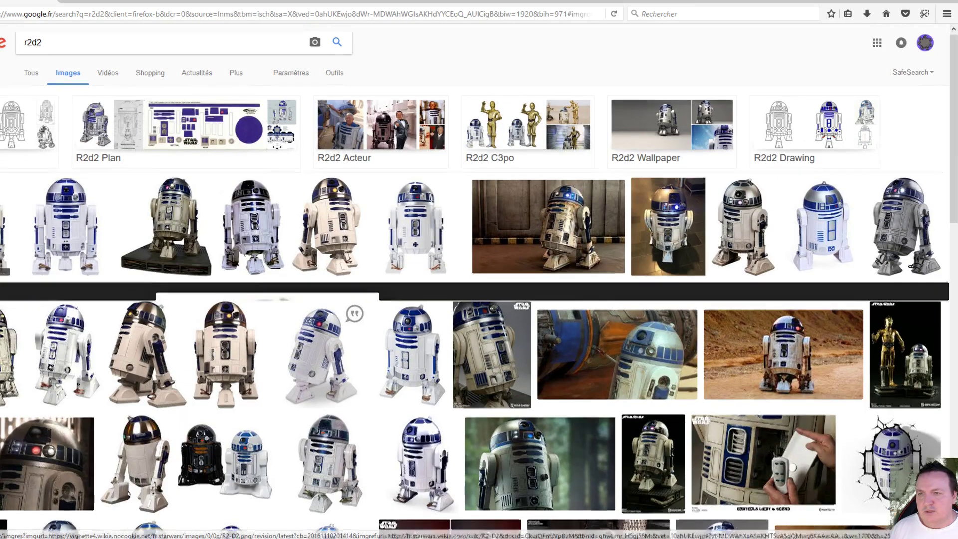
{"action": "scroll", "coordinate": [236, 435], "scroll_direction": "up", "scroll_amount": 5}
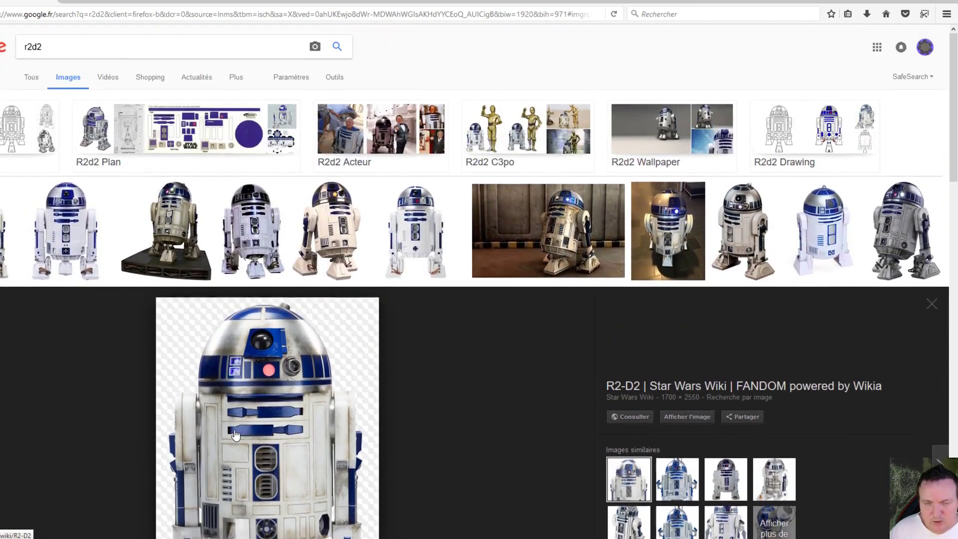
{"action": "scroll", "coordinate": [235, 435], "scroll_direction": "down", "scroll_amount": 6}
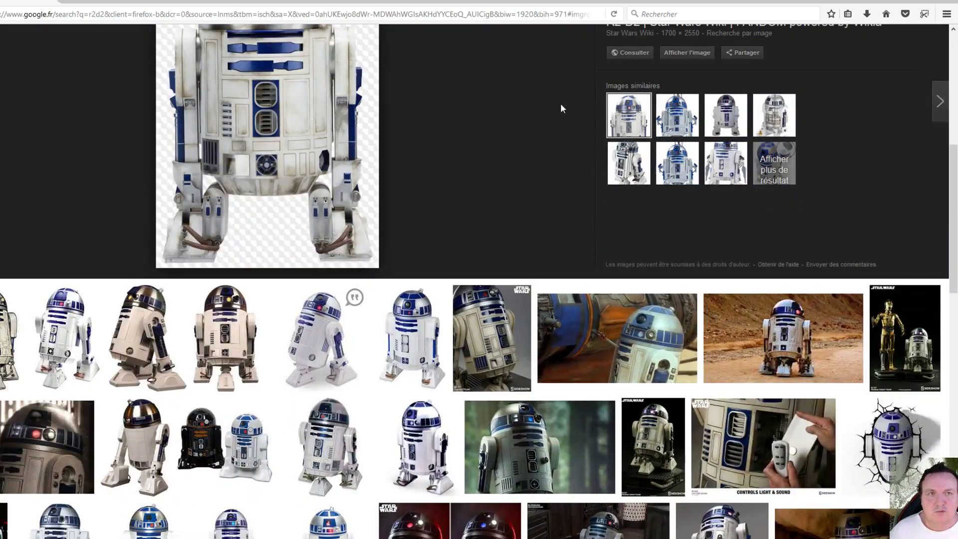
{"action": "left_click", "coordinate": [696, 54]}
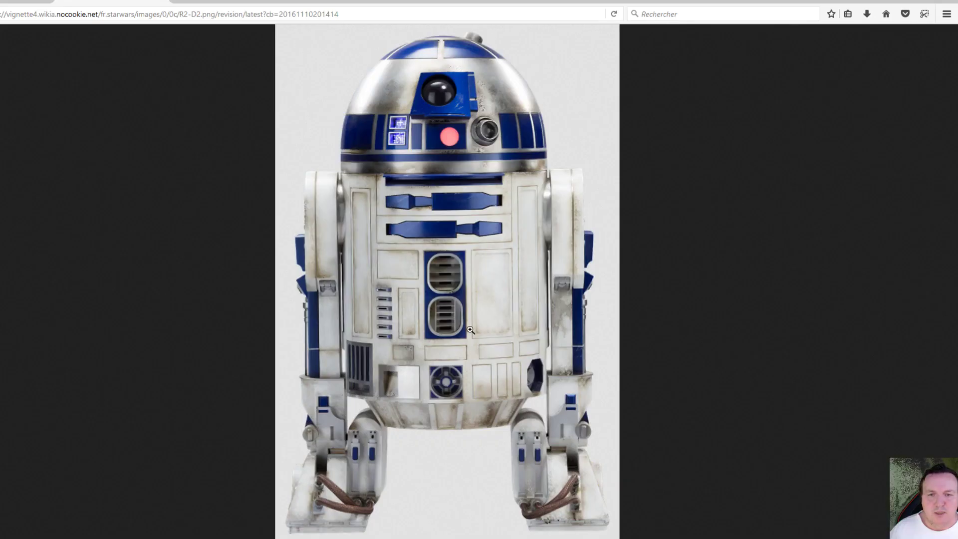
{"action": "left_click", "coordinate": [470, 330]}
{"action": "scroll", "coordinate": [471, 330], "scroll_direction": "up", "scroll_amount": 5}
{"action": "scroll", "coordinate": [473, 330], "scroll_direction": "down", "scroll_amount": 10}
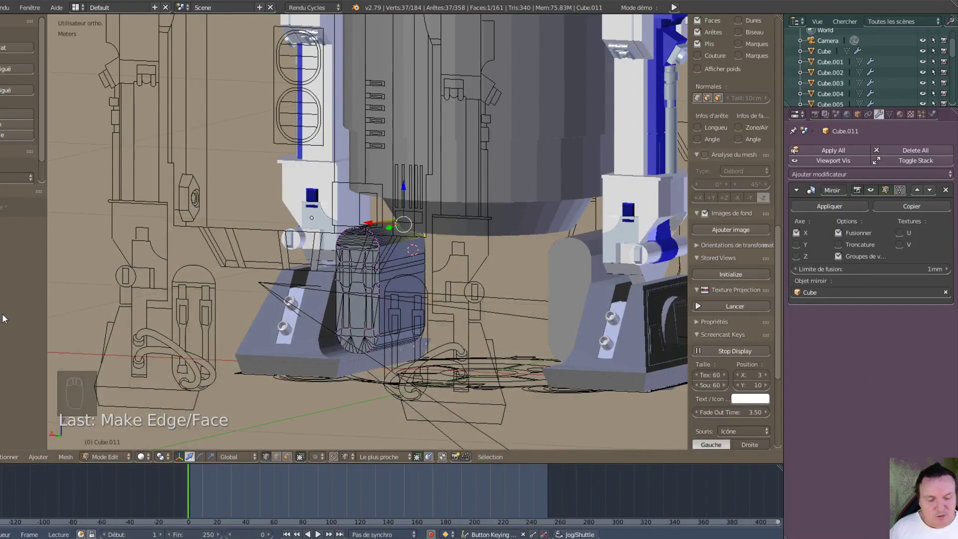
- Switch back to Blender and, in the rear view, subdivide the top edges of the block's two upper rectangular panels
{"action": "key", "text": "KP_1"}
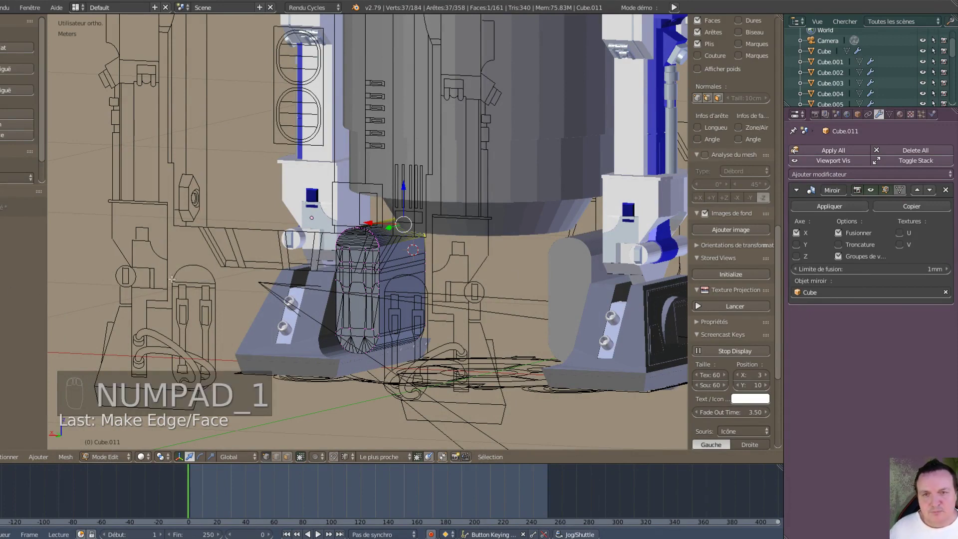
{"action": "key", "text": "KP_1"}
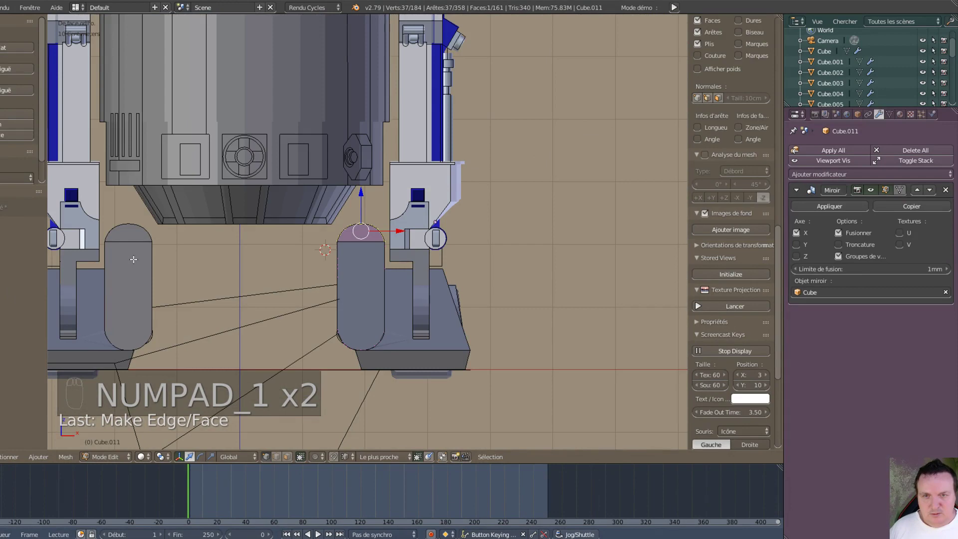
{"action": "key", "text": "ctrl+KP_1"}
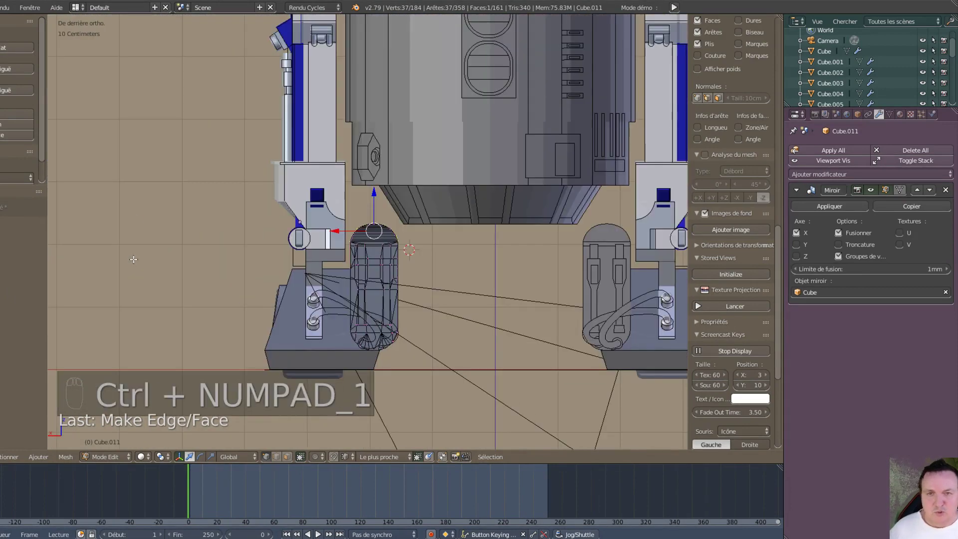
{"action": "scroll", "coordinate": [306, 359], "scroll_direction": "up", "scroll_amount": 9}
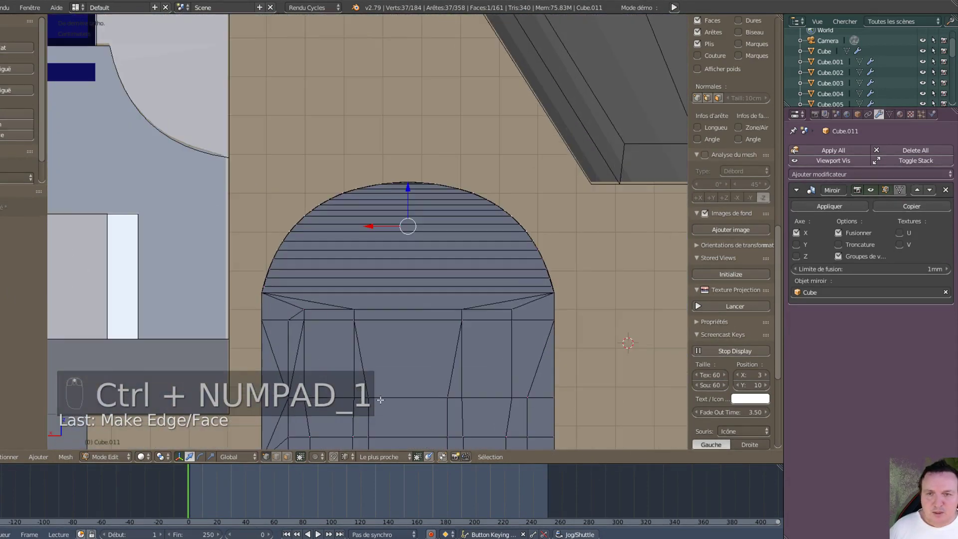
{"action": "middle_click_drag", "start_coordinate": [470, 280], "coordinate": [546, 134], "text": "shift"}
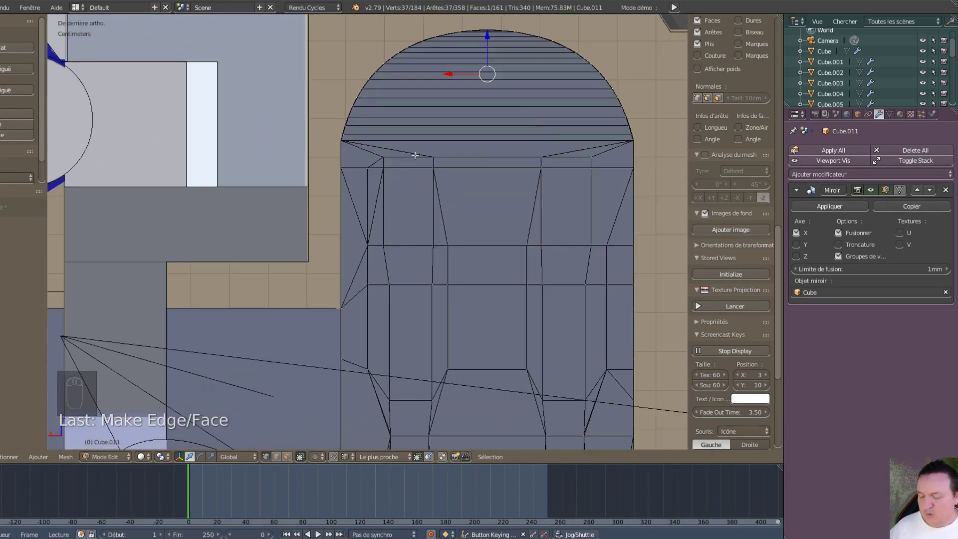
{"action": "key", "text": "ctrl+Tab"}
{"action": "left_click", "coordinate": [409, 186]}
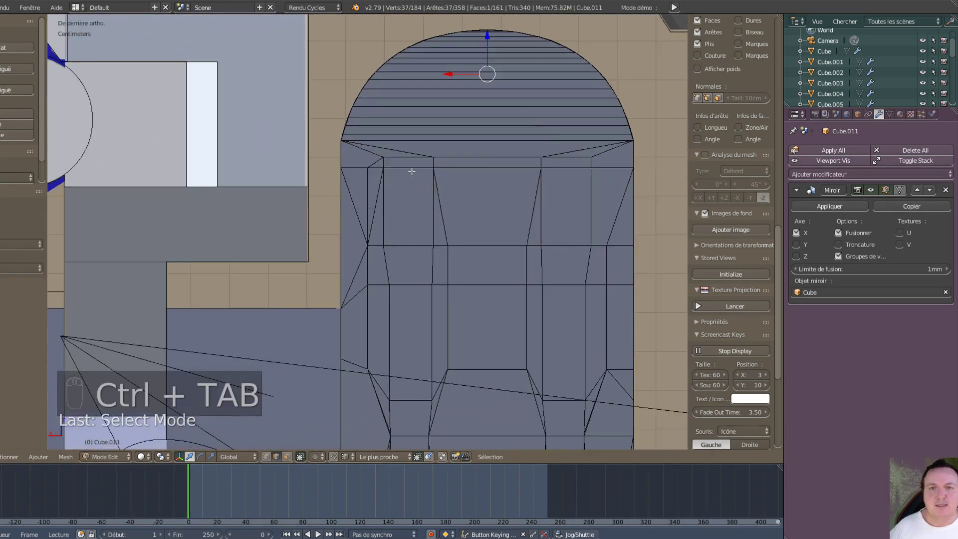
{"action": "right_click", "coordinate": [410, 168]}
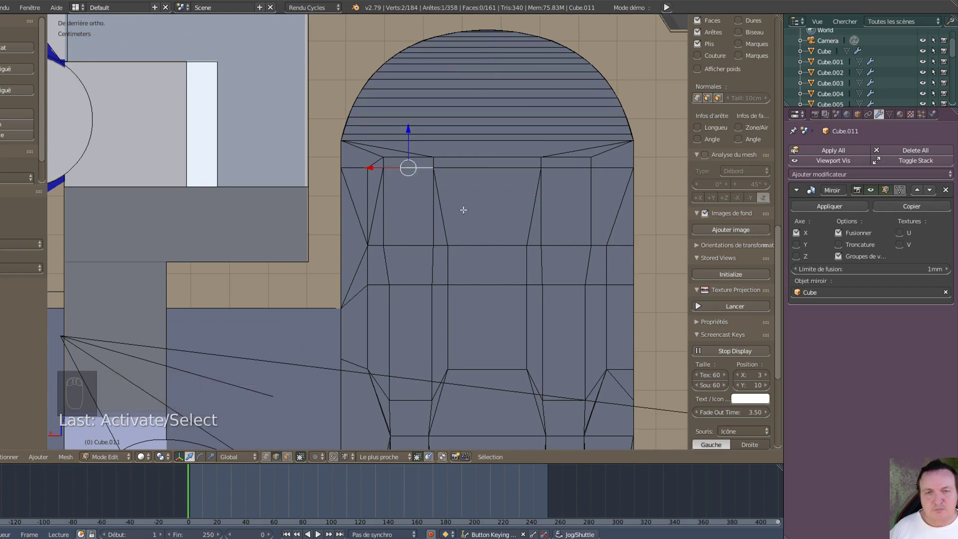
{"action": "right_click", "coordinate": [576, 165], "text": "shift"}
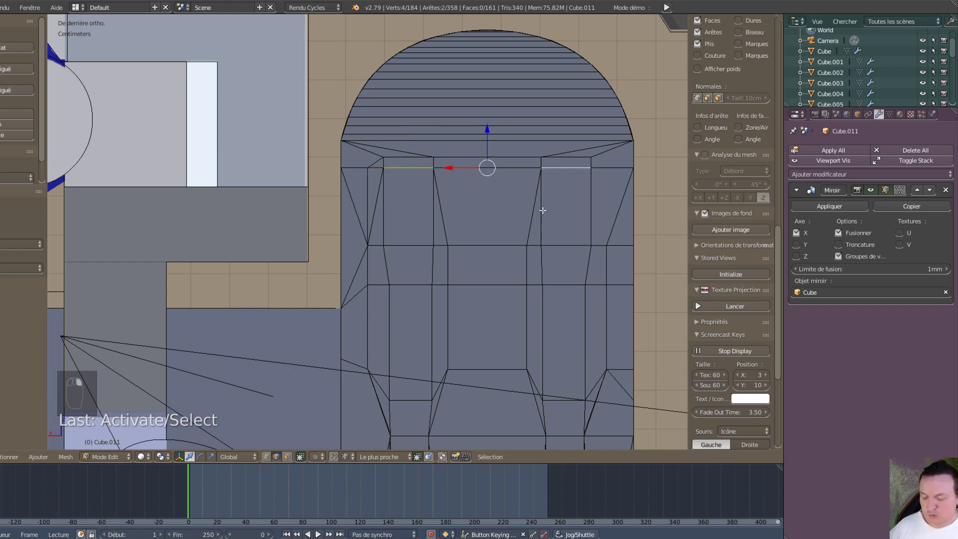
{"action": "key", "text": "w"}
{"action": "left_click", "coordinate": [479, 157]}
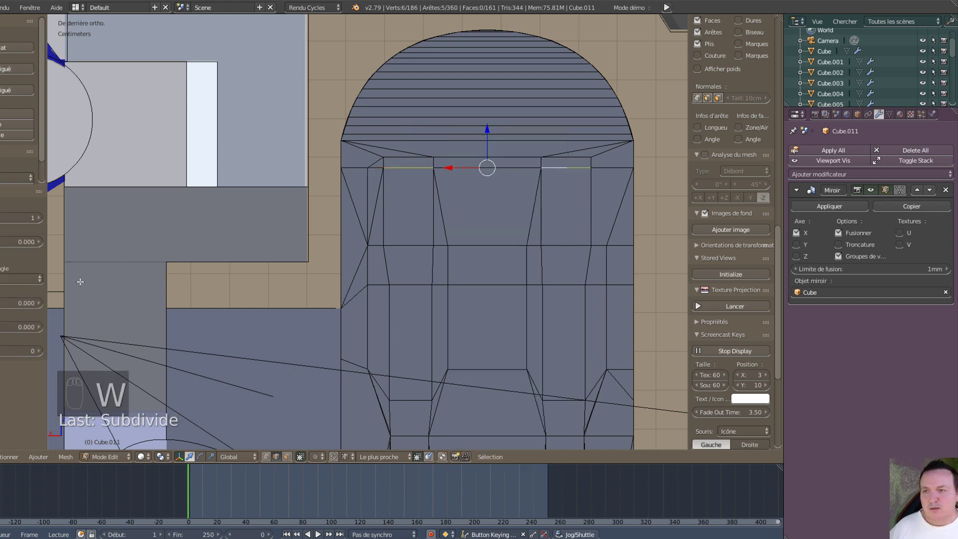
- Set the subdivision of the two panel top edges to 2 cuts
{"action": "left_click", "coordinate": [2, 213]}
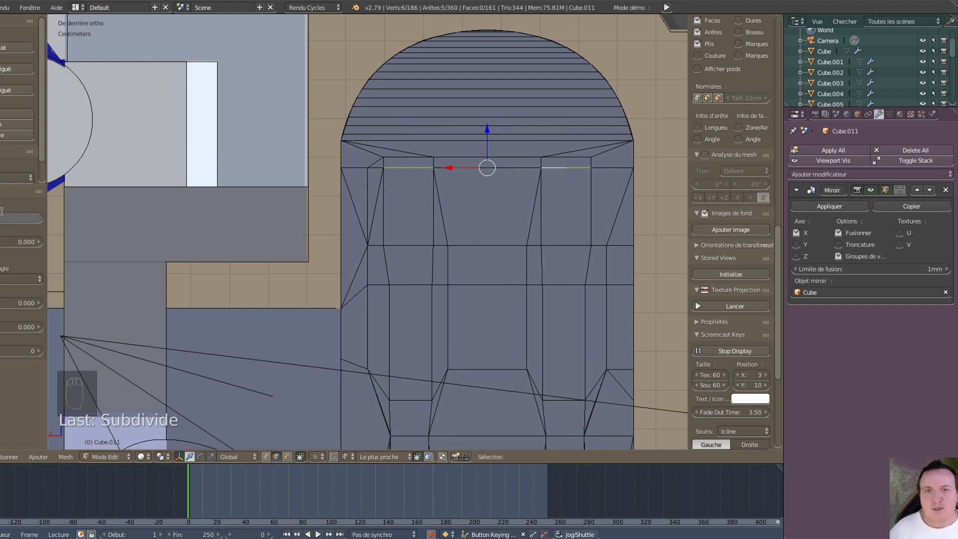
{"action": "type", "text": "2"}
{"action": "key", "text": "Return"}
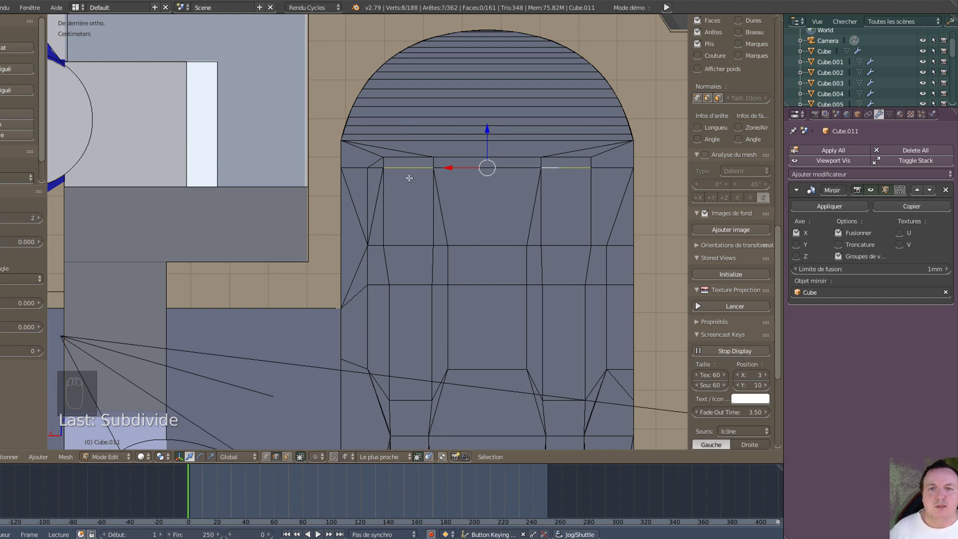
- Extrude the middle segments of both panel top edges straight down along Z by about 3.84 mm
{"action": "right_click", "coordinate": [408, 169]}
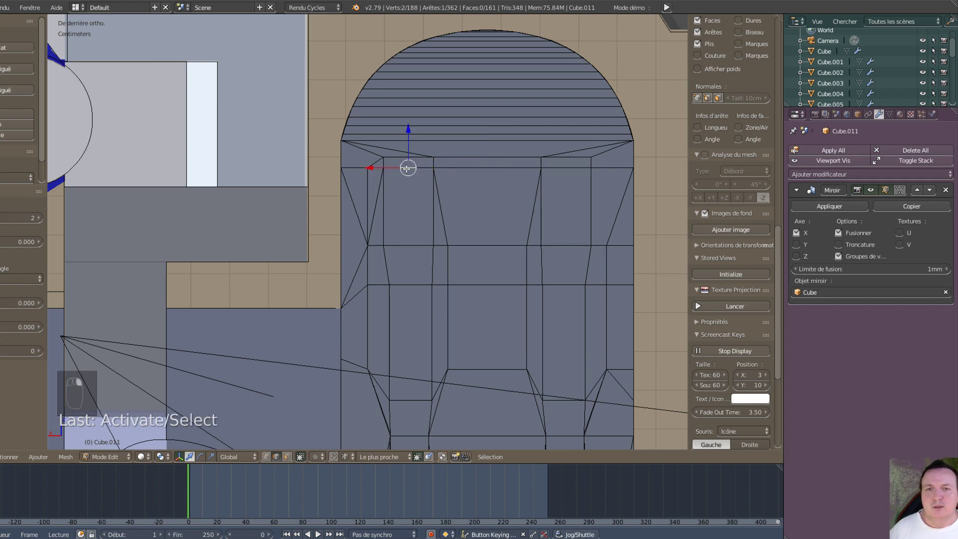
{"action": "right_click", "coordinate": [563, 169], "text": "shift"}
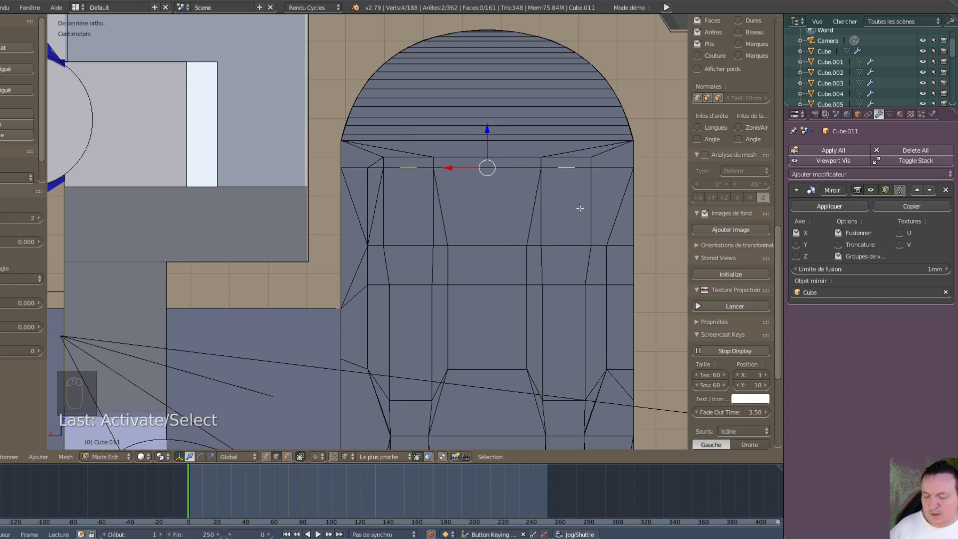
{"action": "key", "text": "e"}
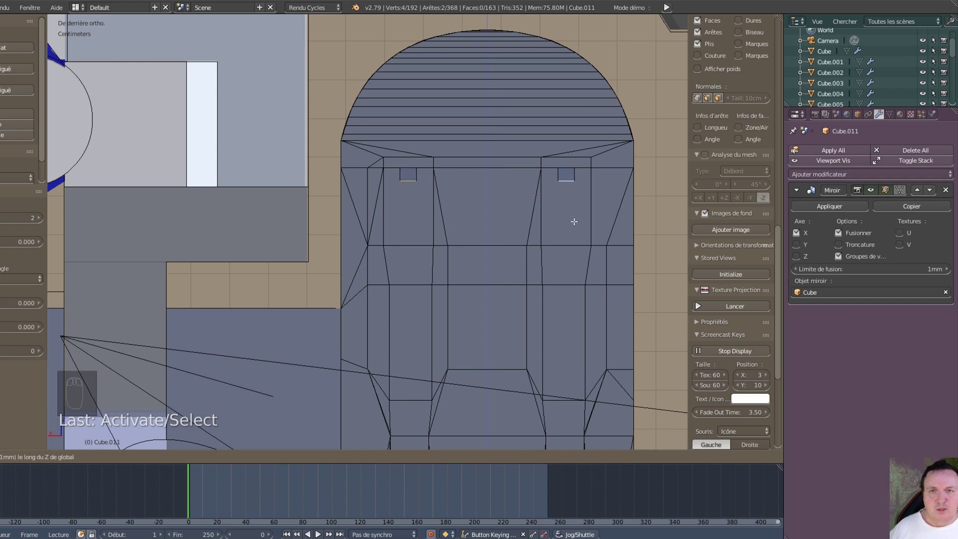
{"action": "left_click", "coordinate": [573, 223]}
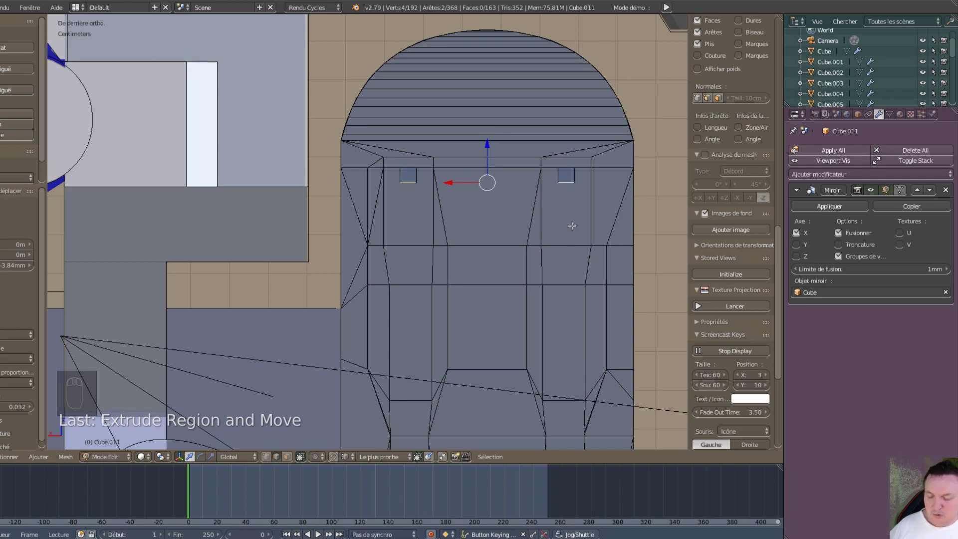
- Extrude the lower edges of both small tabs further down along Z by about 7.55 mm
{"action": "key", "text": "e"}
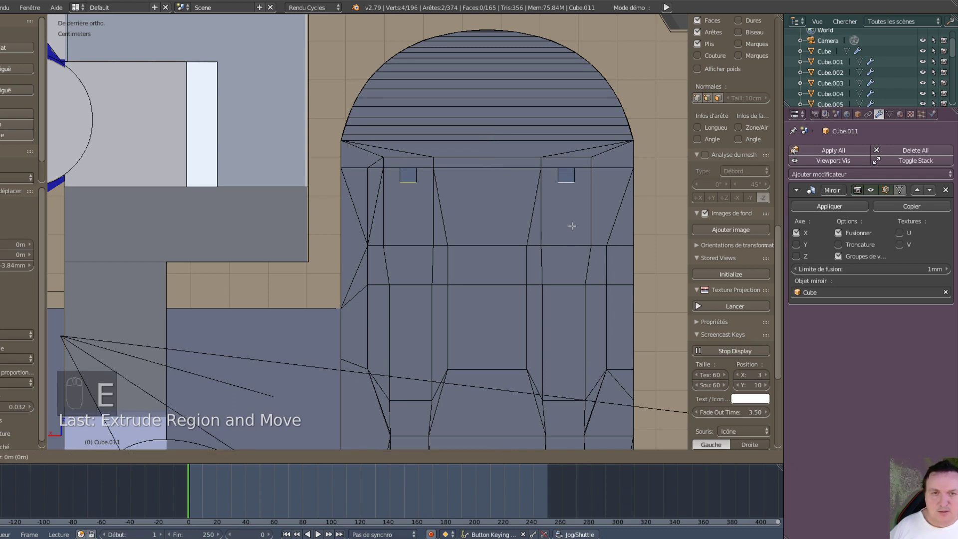
{"action": "key", "text": "z"}
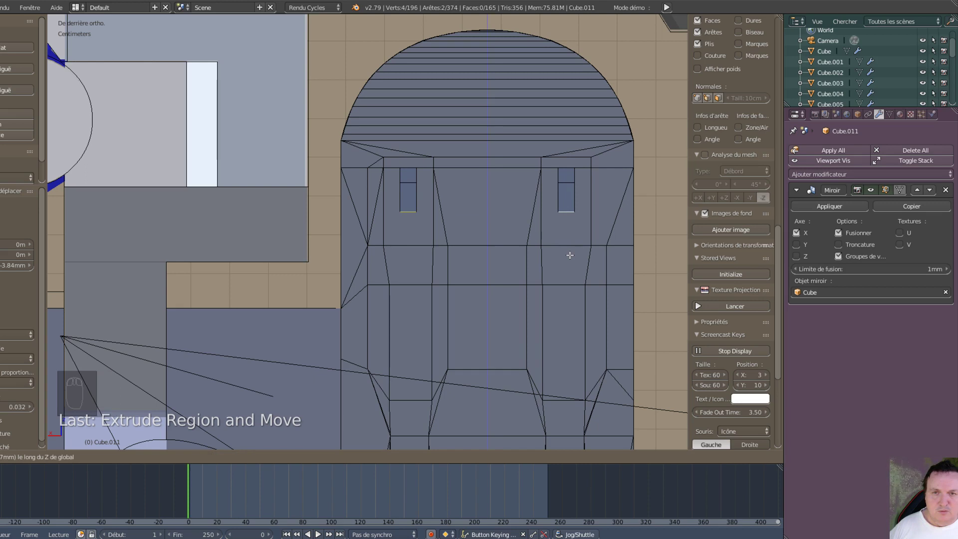
{"action": "left_click", "coordinate": [568, 255]}
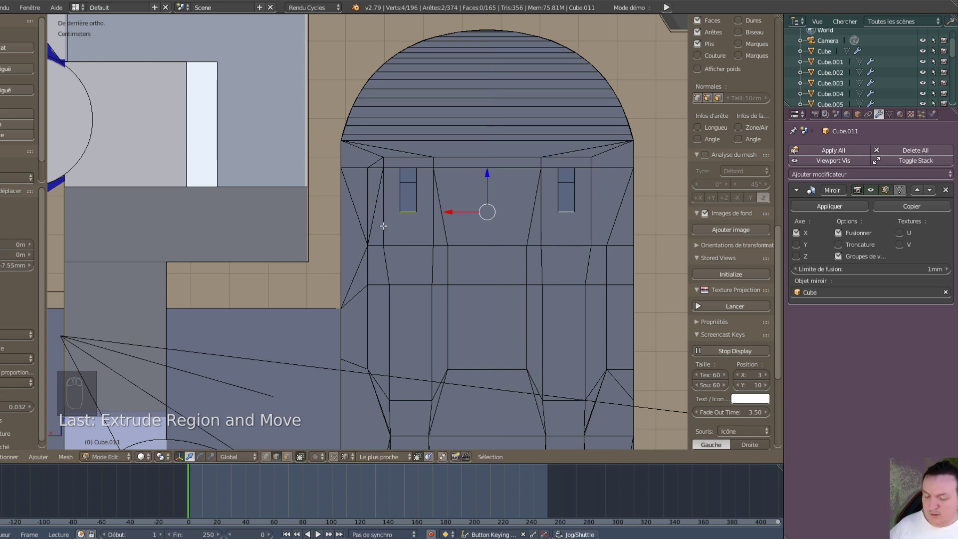
- Delete the two large rectangular panel faces surrounding the extruded tabs
{"action": "key", "text": "ctrl+Tab"}
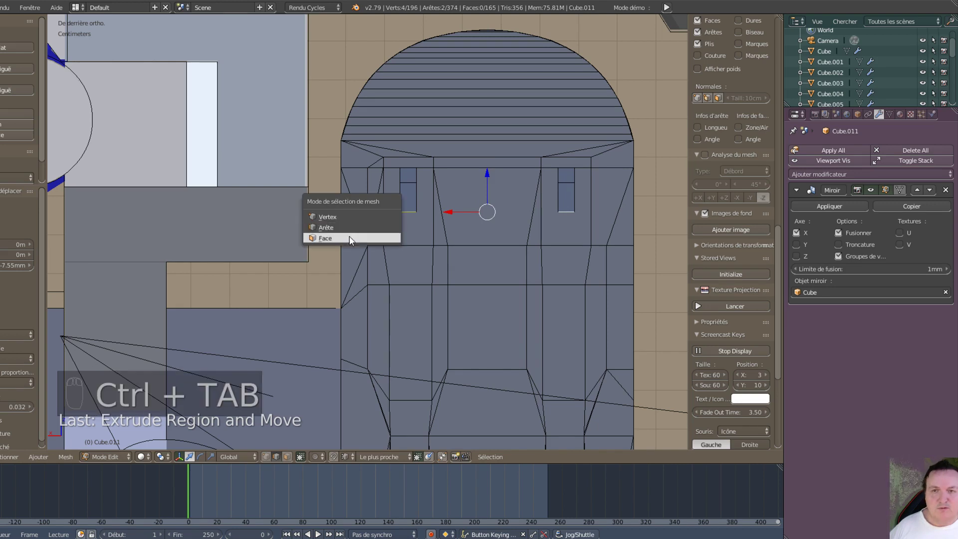
{"action": "left_click", "coordinate": [349, 236]}
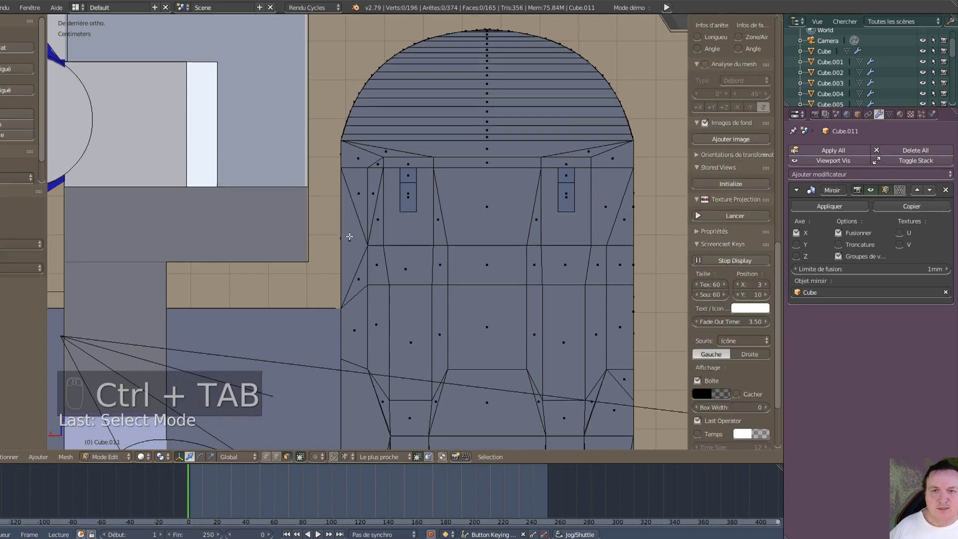
{"action": "right_click", "coordinate": [412, 225]}
{"action": "right_click", "coordinate": [571, 226], "text": "shift"}
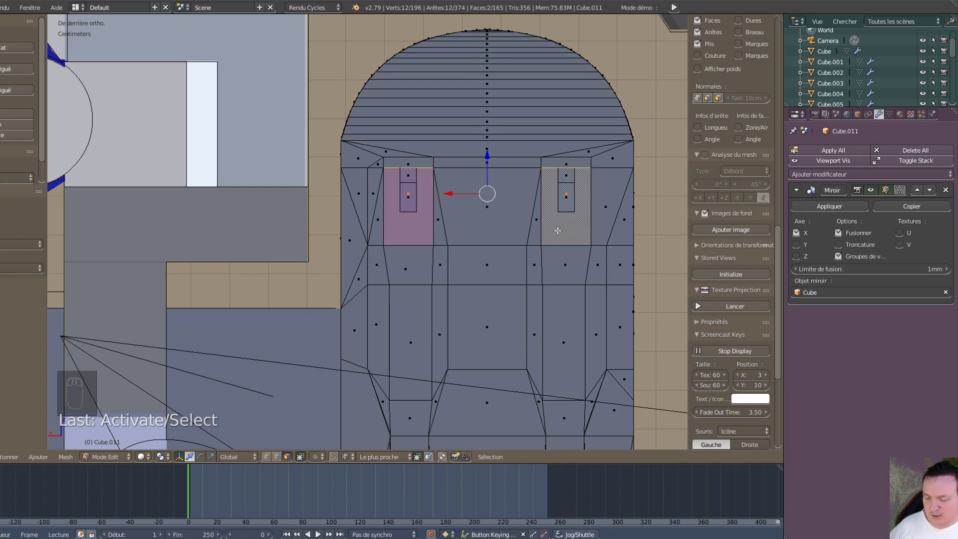
{"action": "key", "text": "x"}
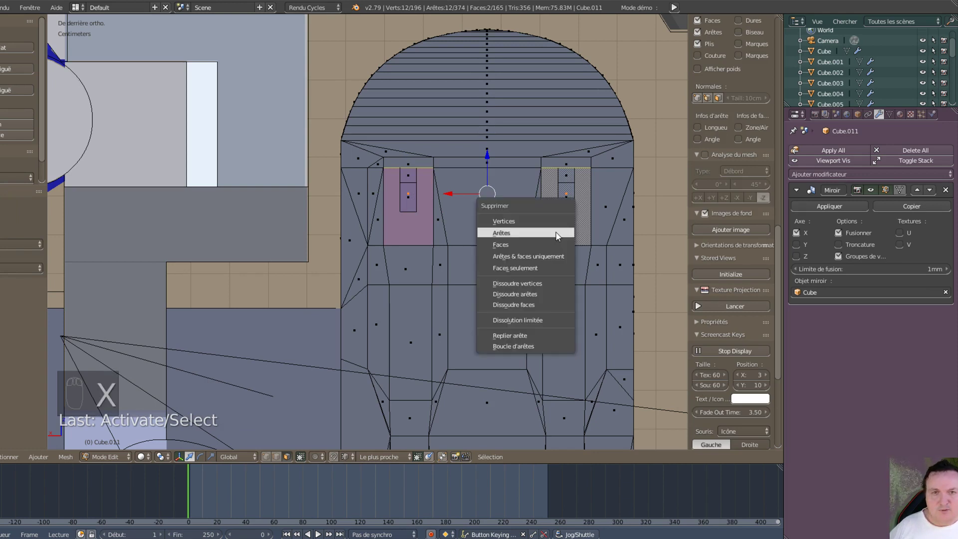
{"action": "left_click", "coordinate": [549, 239]}
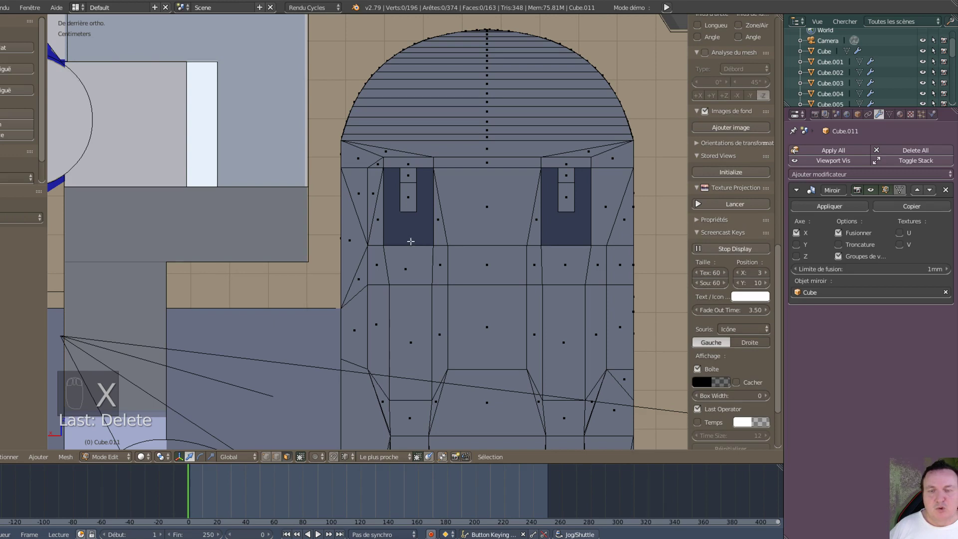
- Fill a triangular face between the outer top edge segment and the upper tab side in the left opening
{"action": "key", "text": "ctrl+Tab"}
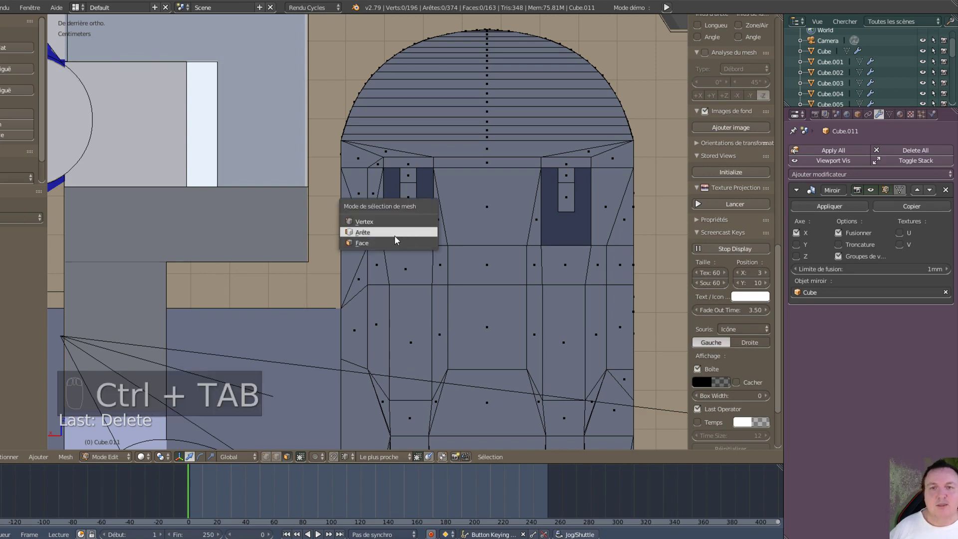
{"action": "left_click", "coordinate": [392, 232]}
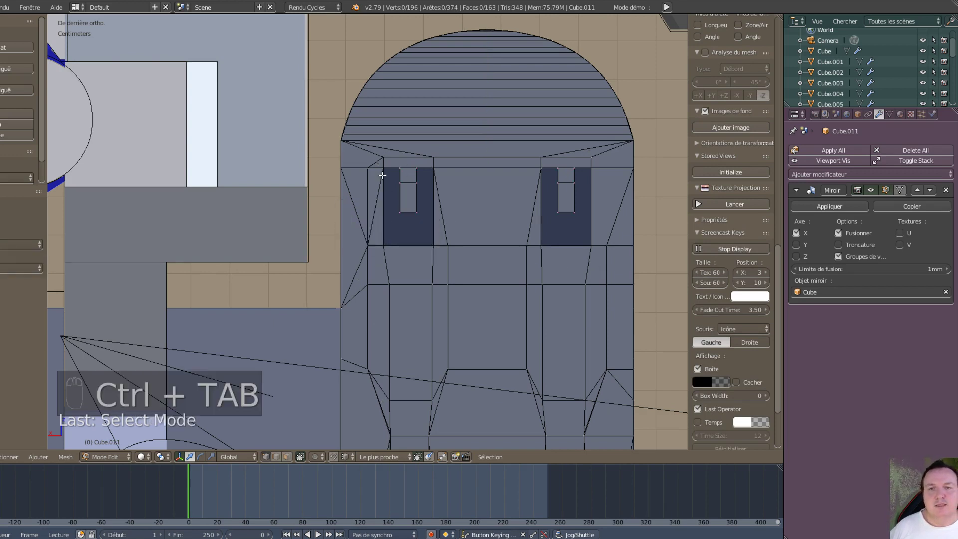
{"action": "right_click", "coordinate": [384, 171]}
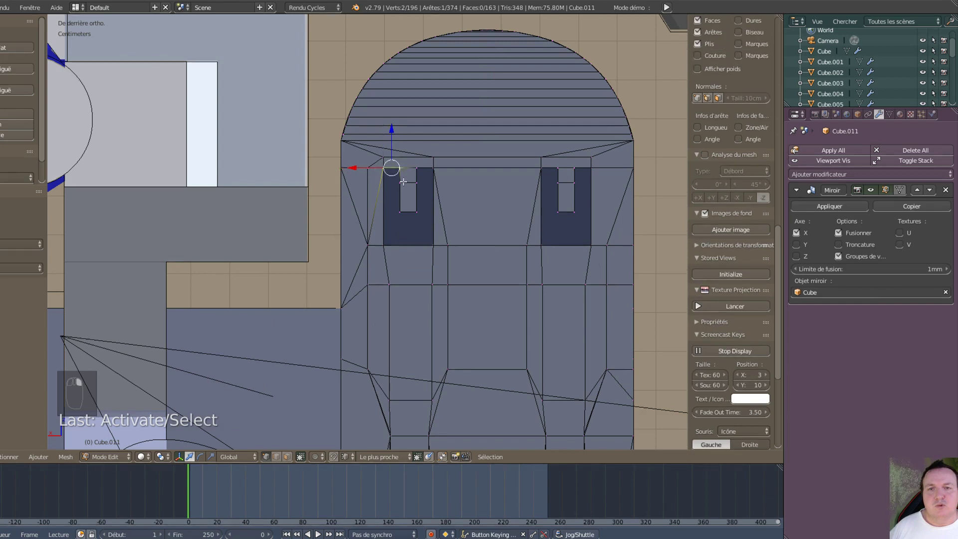
{"action": "right_click", "coordinate": [403, 182], "text": "shift"}
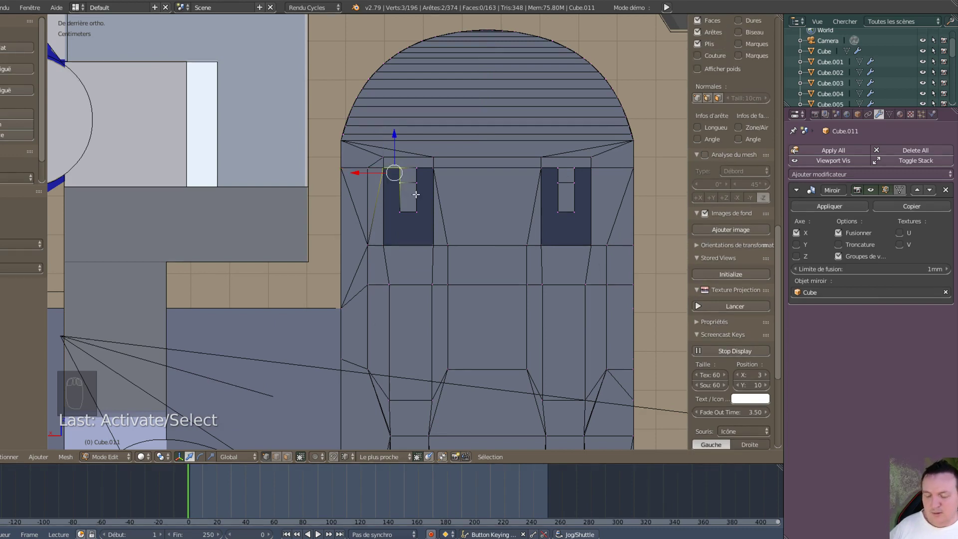
{"action": "key", "text": "f"}
- Fill a triangular face between the inner top edge segment and the upper tab side in the left opening
{"action": "right_click", "coordinate": [417, 169]}
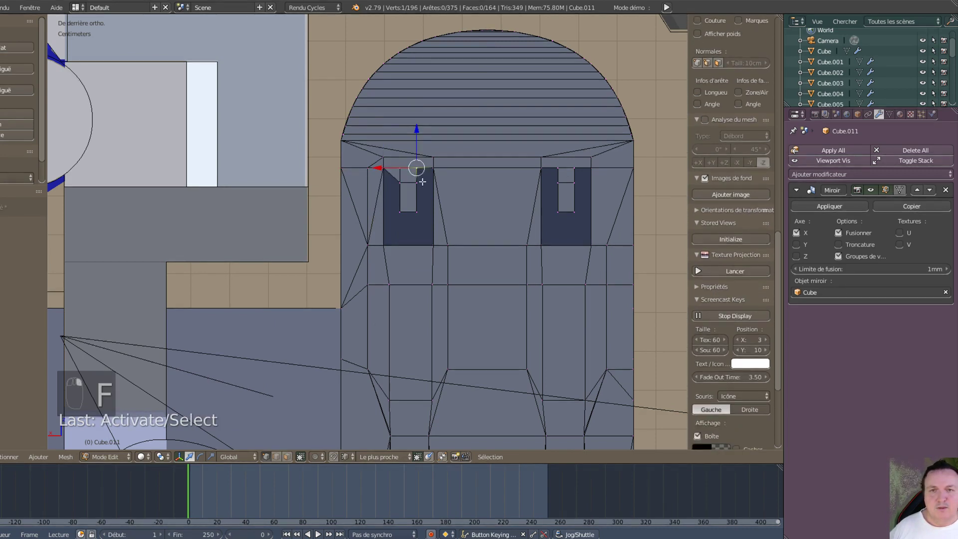
{"action": "right_click", "coordinate": [427, 180], "text": "shift"}
{"action": "right_click", "coordinate": [433, 174], "text": "shift"}
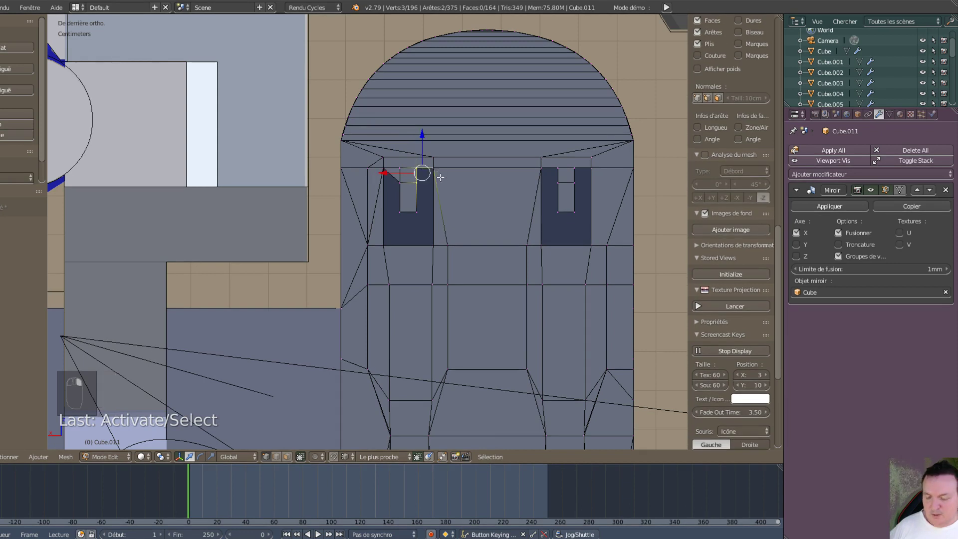
{"action": "key", "text": "f"}
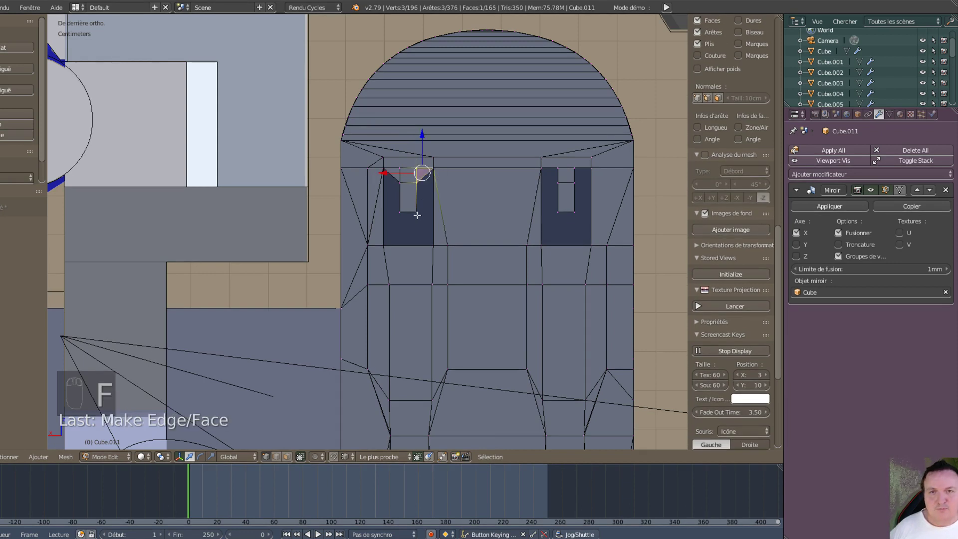
- Close the gap between the lower tab and the inner side of the left opening with two triangular faces
{"action": "right_click", "coordinate": [417, 215]}
{"action": "right_click", "coordinate": [419, 187], "text": "shift"}
{"action": "right_click", "coordinate": [435, 169], "text": "shift"}
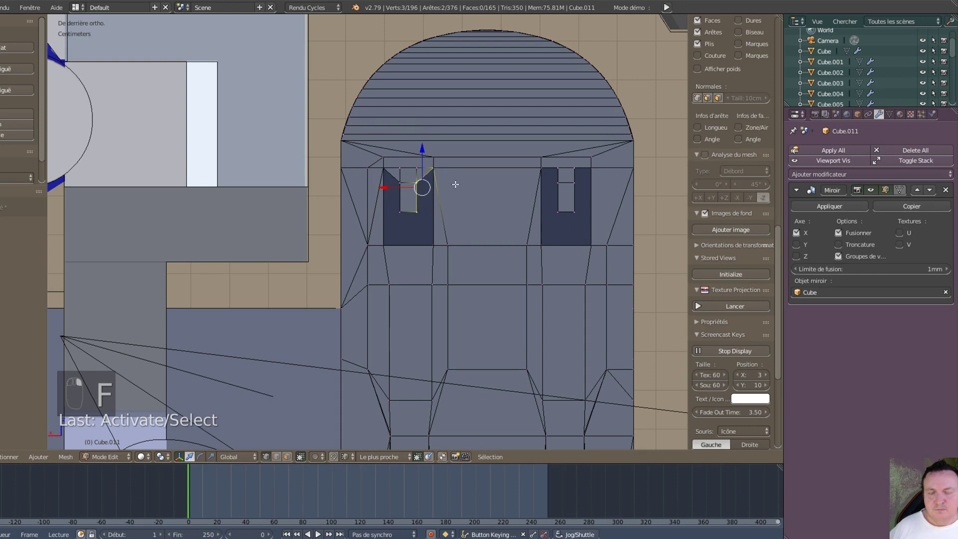
{"action": "key", "text": "f"}
{"action": "right_click", "coordinate": [416, 214]}
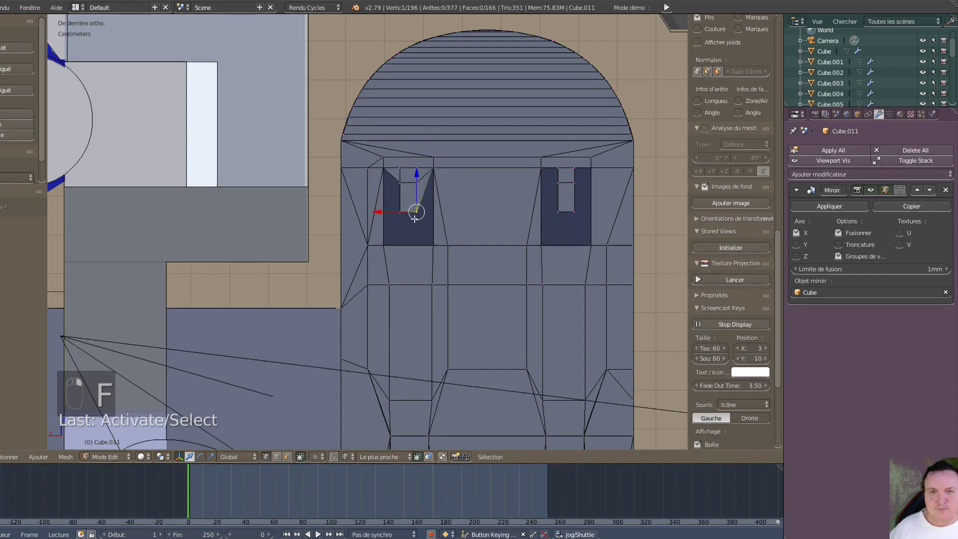
{"action": "right_click", "coordinate": [432, 242], "text": "shift"}
{"action": "right_click", "coordinate": [434, 179], "text": "shift"}
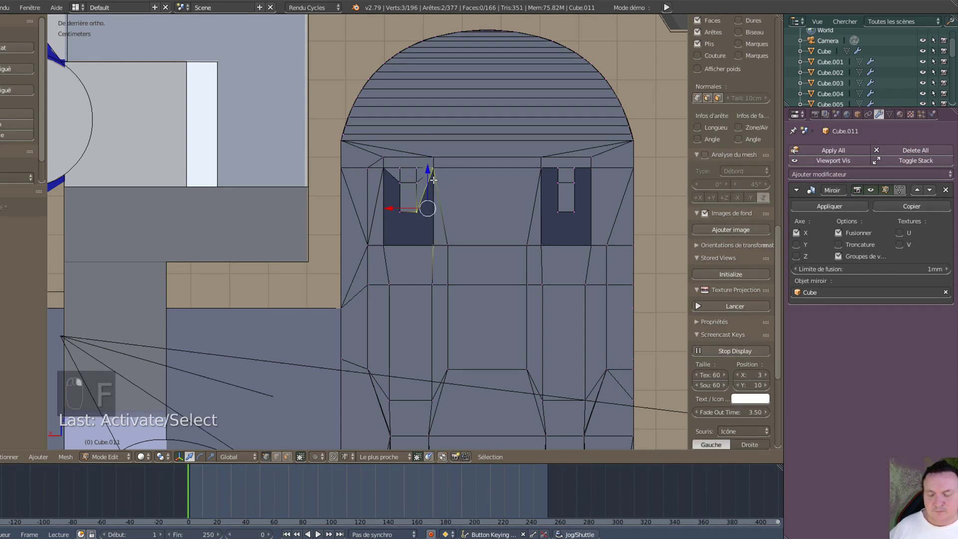
{"action": "key", "text": "f"}
- Close the area below the tab in the left opening with two triangular faces reaching its bottom corners
{"action": "right_click", "coordinate": [406, 213]}
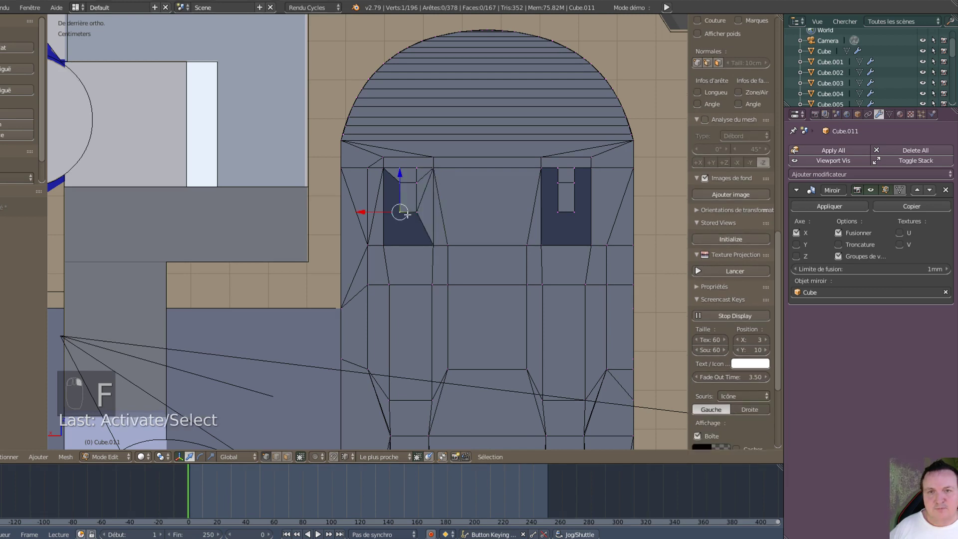
{"action": "right_click", "coordinate": [413, 214], "text": "shift"}
{"action": "right_click", "coordinate": [438, 244], "text": "shift"}
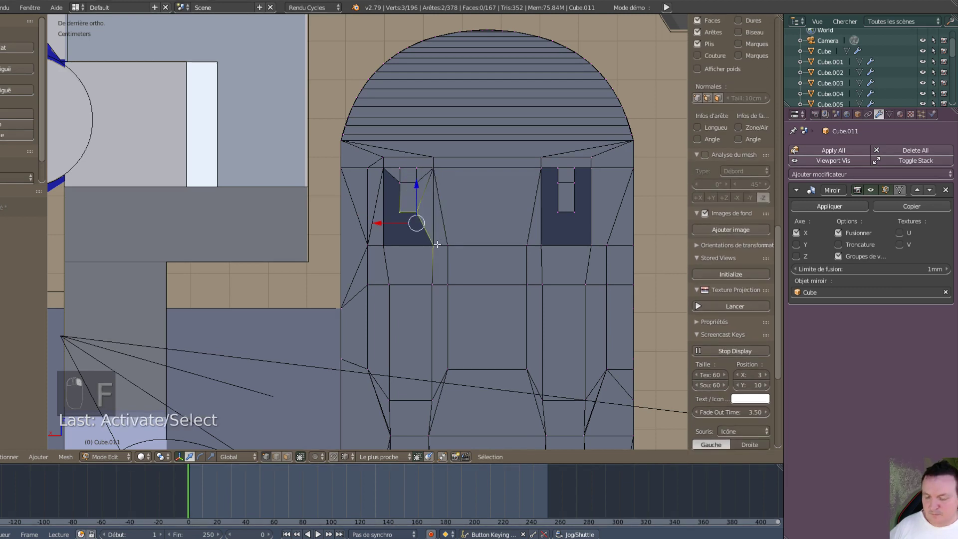
{"action": "key", "text": "f"}
{"action": "right_click", "coordinate": [382, 244]}
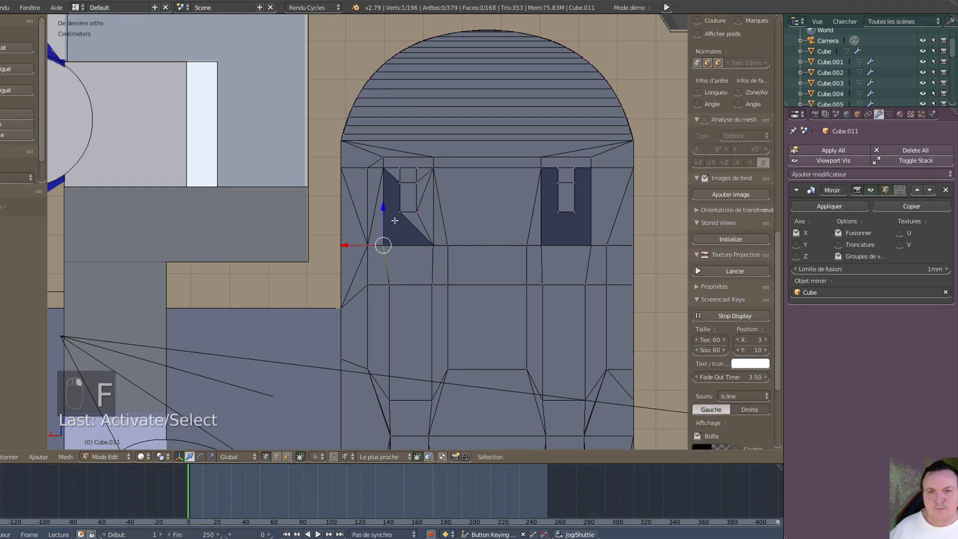
{"action": "right_click", "coordinate": [395, 220], "text": "shift"}
{"action": "key", "text": "f"}
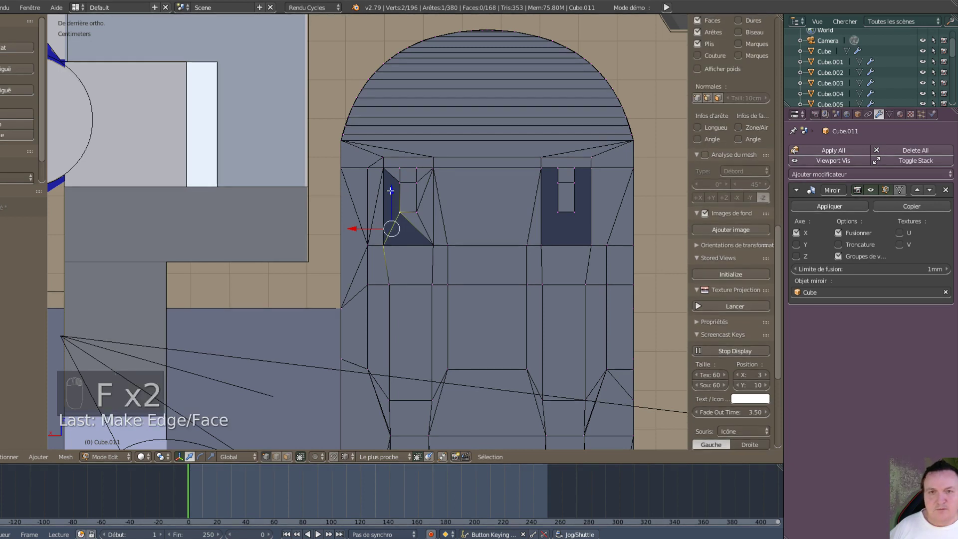
{"action": "right_click", "coordinate": [433, 243], "text": "shift"}
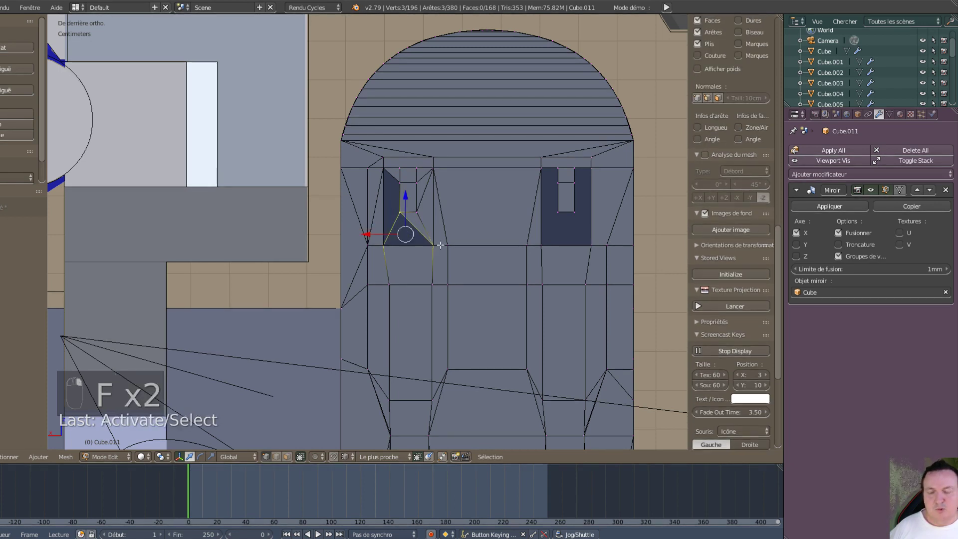
{"action": "key", "text": "f"}
{"action": "right_click", "coordinate": [395, 211]}
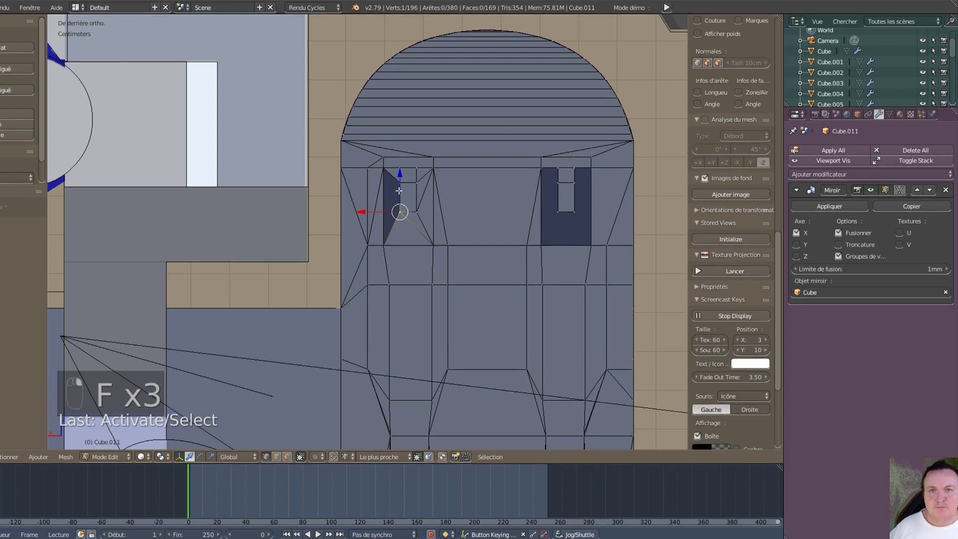
{"action": "right_click", "coordinate": [395, 191], "text": "shift"}
{"action": "right_click", "coordinate": [379, 179], "text": "shift"}
{"action": "right_click", "coordinate": [383, 171], "text": "shift"}
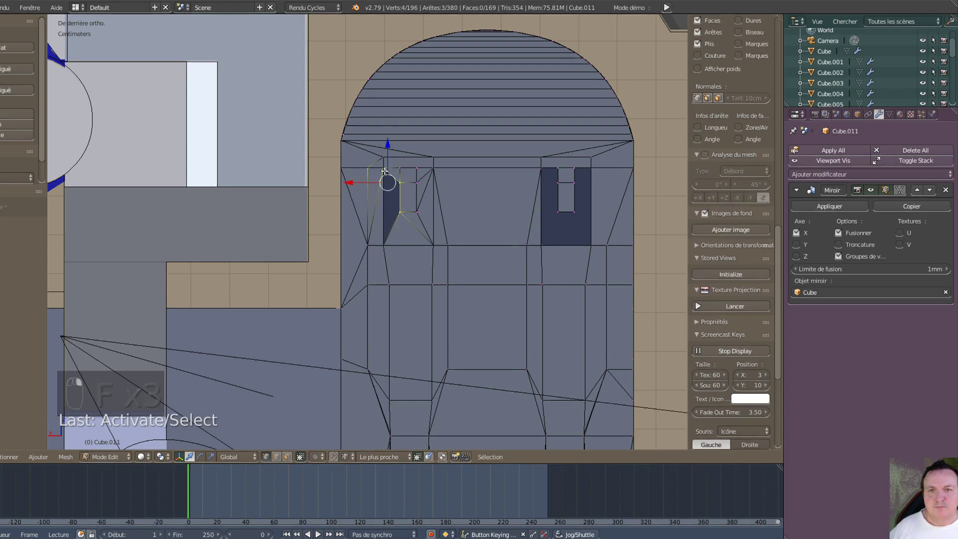
- Fill a four-sided face between the lower tab and the outer side of the left opening
{"action": "right_click", "coordinate": [384, 170]}
{"action": "right_click", "coordinate": [393, 188], "text": "shift"}
{"action": "right_click", "coordinate": [394, 212], "text": "shift"}
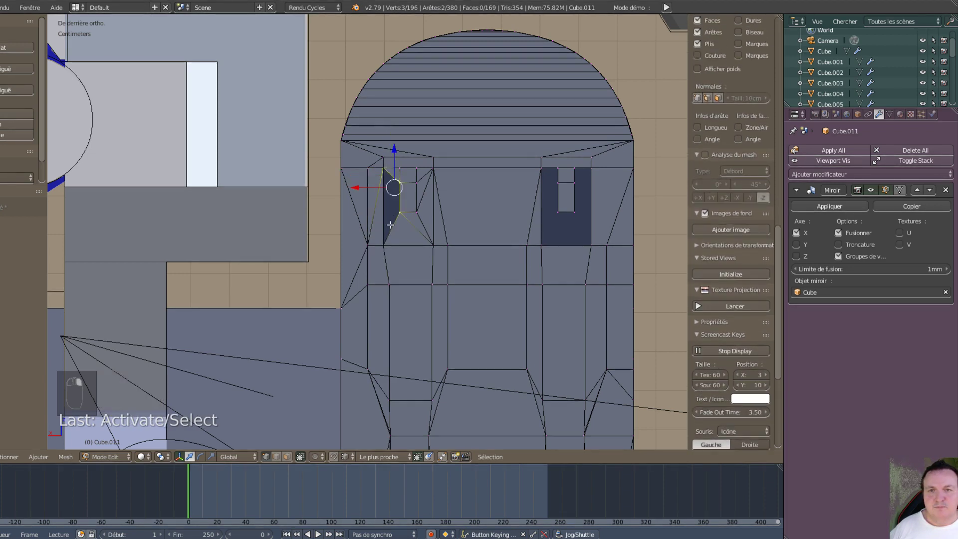
{"action": "right_click", "coordinate": [391, 224], "text": "shift"}
{"action": "right_click", "coordinate": [399, 218], "text": "shift"}
{"action": "right_click", "coordinate": [384, 242], "text": "shift"}
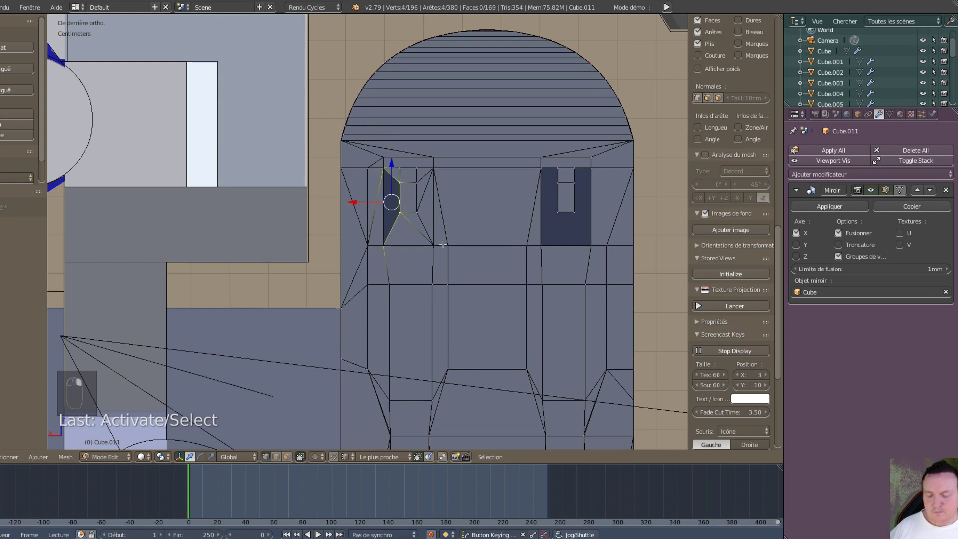
{"action": "key", "text": "f"}
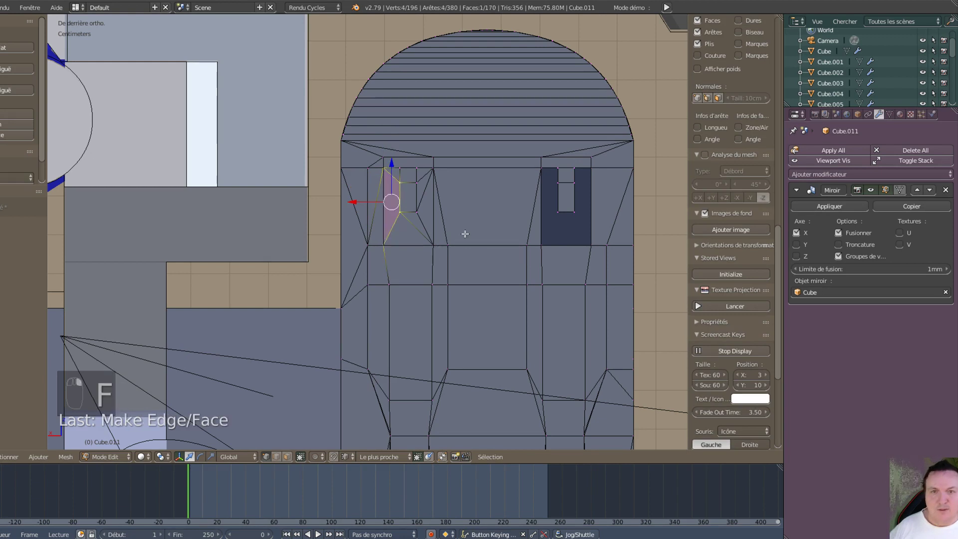
- Fill a triangular face between the inner top edge segment and the upper tab side in the right opening
{"action": "right_click", "coordinate": [542, 169]}
{"action": "right_click", "coordinate": [557, 168], "text": "shift"}
{"action": "right_click", "coordinate": [557, 183], "text": "shift"}
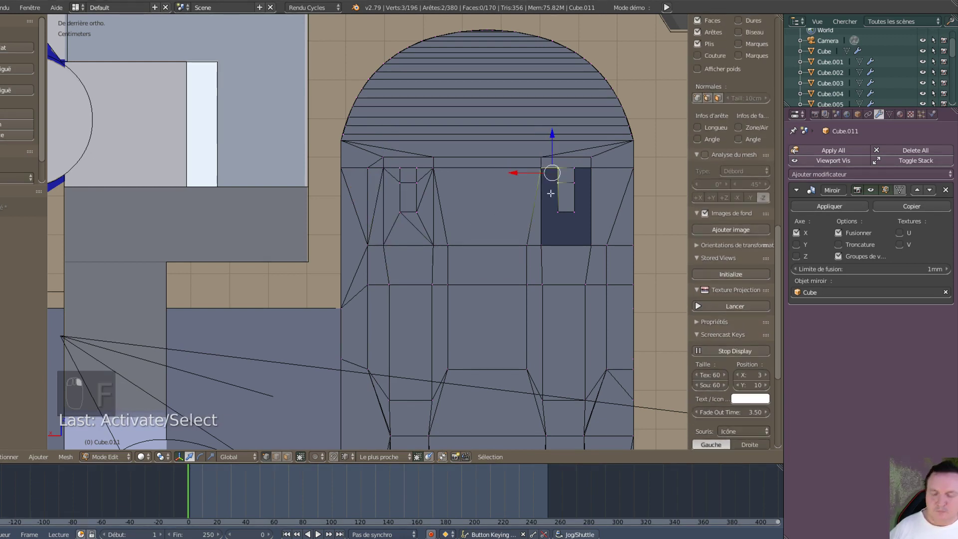
{"action": "key", "text": "f"}
- Fill a four-sided face between the lower tab and the inner side of the right opening
{"action": "right_click", "coordinate": [557, 210]}
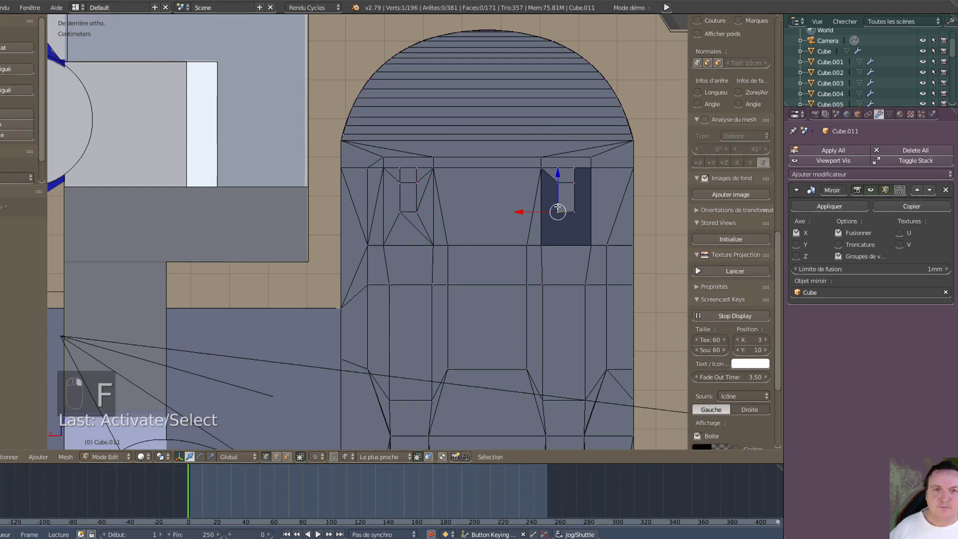
{"action": "right_click", "coordinate": [557, 183]}
{"action": "right_click", "coordinate": [541, 171], "text": "shift"}
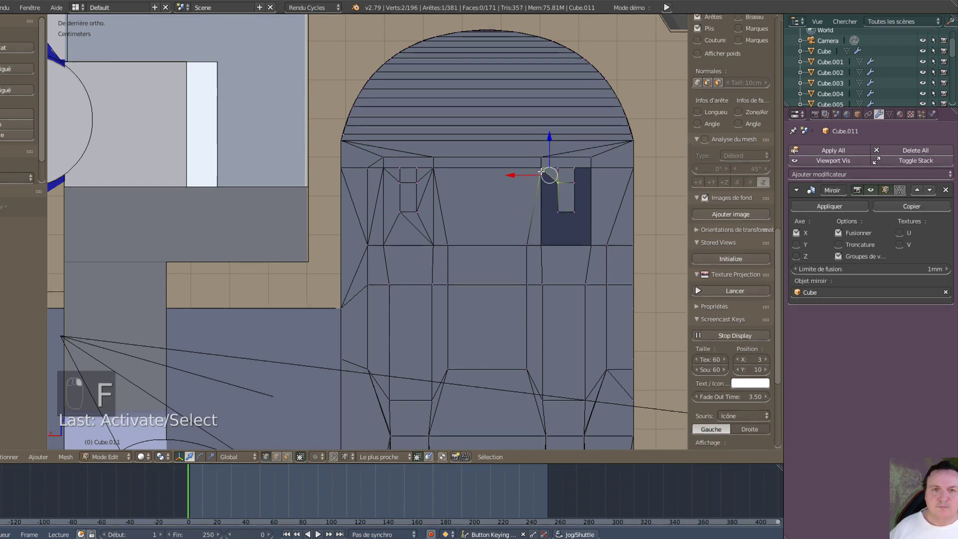
{"action": "right_click", "coordinate": [547, 230], "text": "shift"}
{"action": "right_click", "coordinate": [558, 223], "text": "shift"}
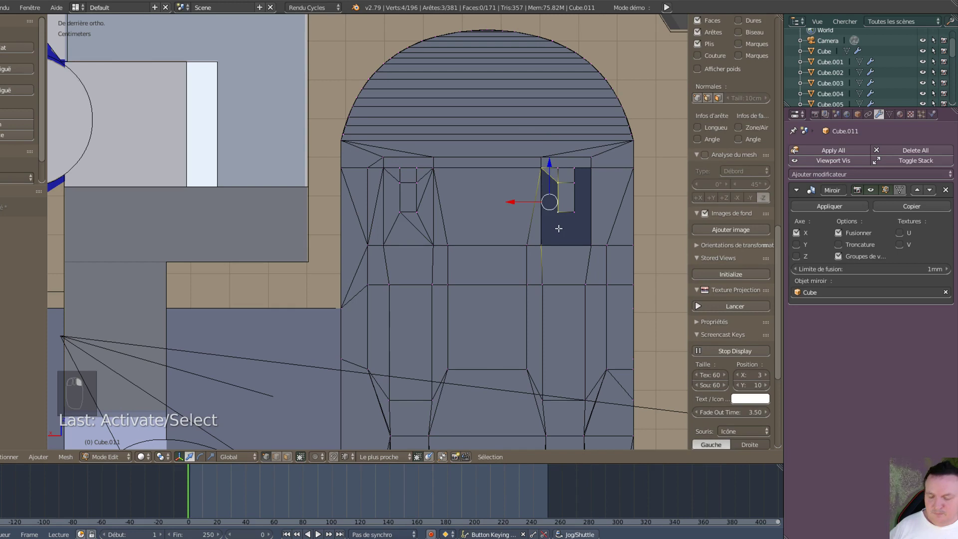
{"action": "key", "text": "f"}
- Fill a four-sided face between the tab's lower edge and the bottom edge of the right opening
{"action": "right_click", "coordinate": [558, 221]}
{"action": "right_click", "coordinate": [568, 220], "text": "shift"}
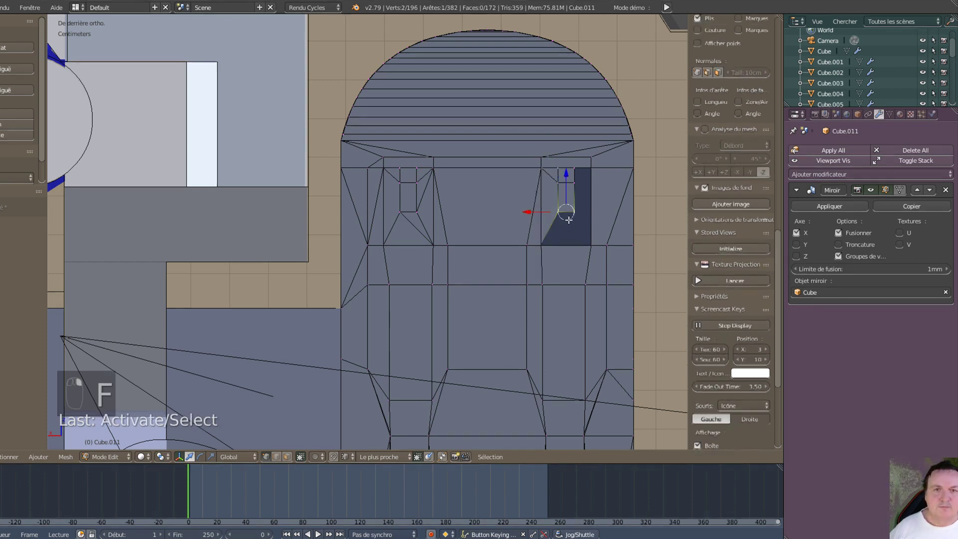
{"action": "right_click", "coordinate": [578, 233], "text": "shift"}
{"action": "right_click", "coordinate": [554, 235], "text": "shift"}
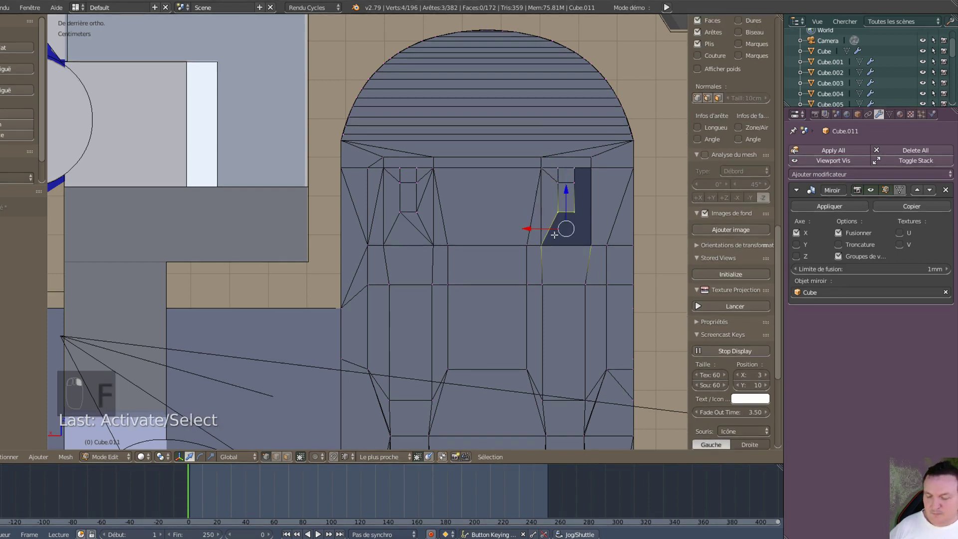
{"action": "key", "text": "f"}
- Close the outer side of the right opening with a four-sided face beside the lower tab and a triangle beside the upper tab
{"action": "right_click", "coordinate": [577, 205]}
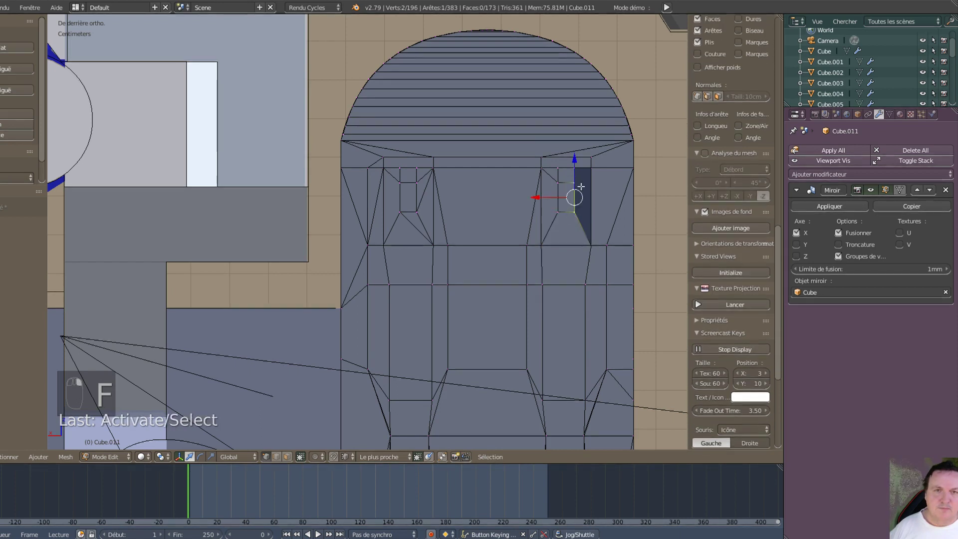
{"action": "right_click", "coordinate": [574, 168], "text": "shift"}
{"action": "right_click", "coordinate": [588, 176], "text": "shift"}
{"action": "right_click", "coordinate": [589, 240], "text": "shift"}
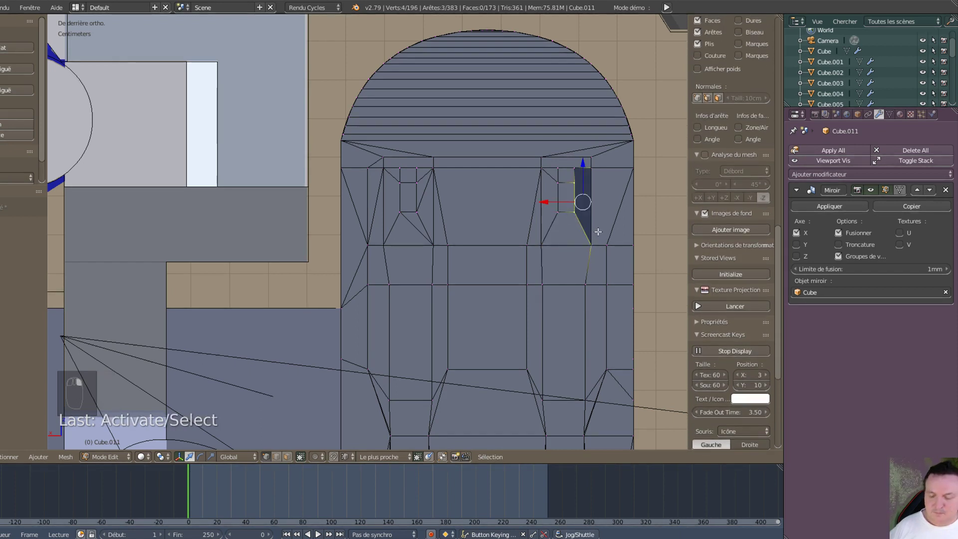
{"action": "key", "text": "f"}
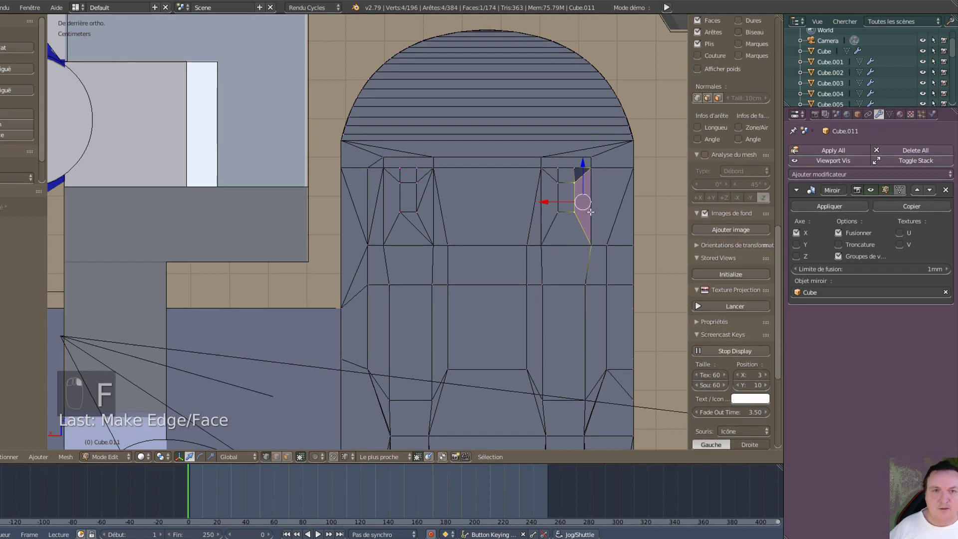
{"action": "right_click", "coordinate": [575, 183]}
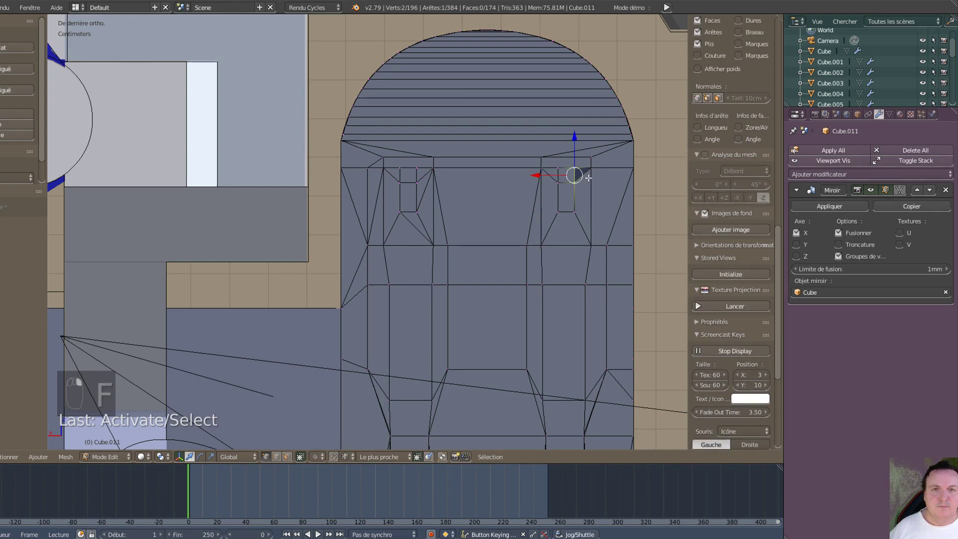
{"action": "right_click", "coordinate": [591, 176], "text": "shift"}
{"action": "key", "text": "f"}
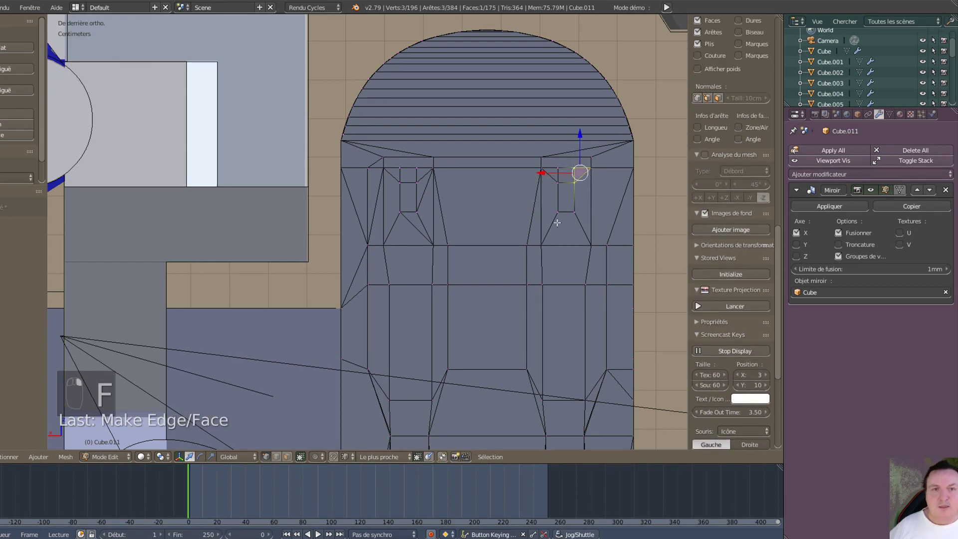
- Select the lower faces of both small tabs in face mode and extrude them in place
{"action": "scroll", "coordinate": [551, 224], "scroll_direction": "up", "scroll_amount": 3}
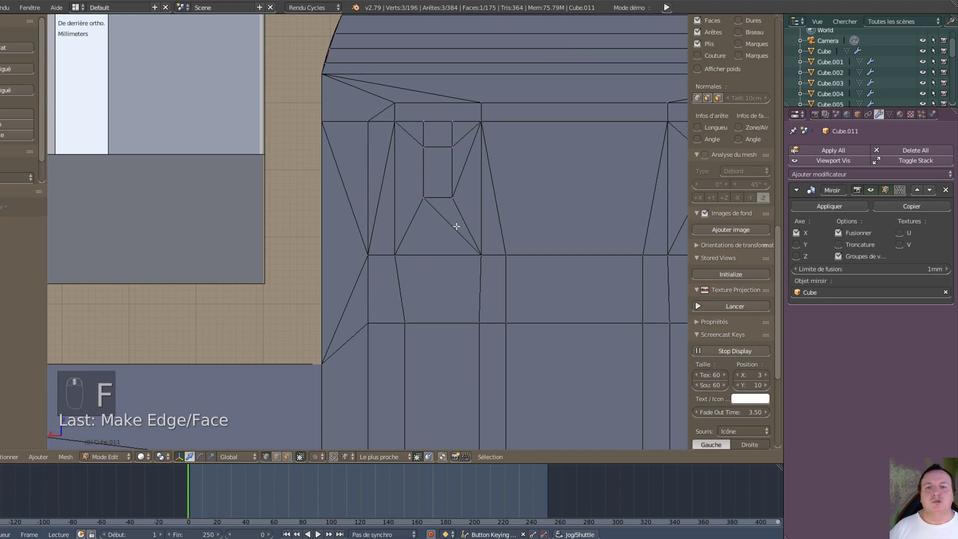
{"action": "scroll", "coordinate": [456, 226], "scroll_direction": "down", "scroll_amount": 4}
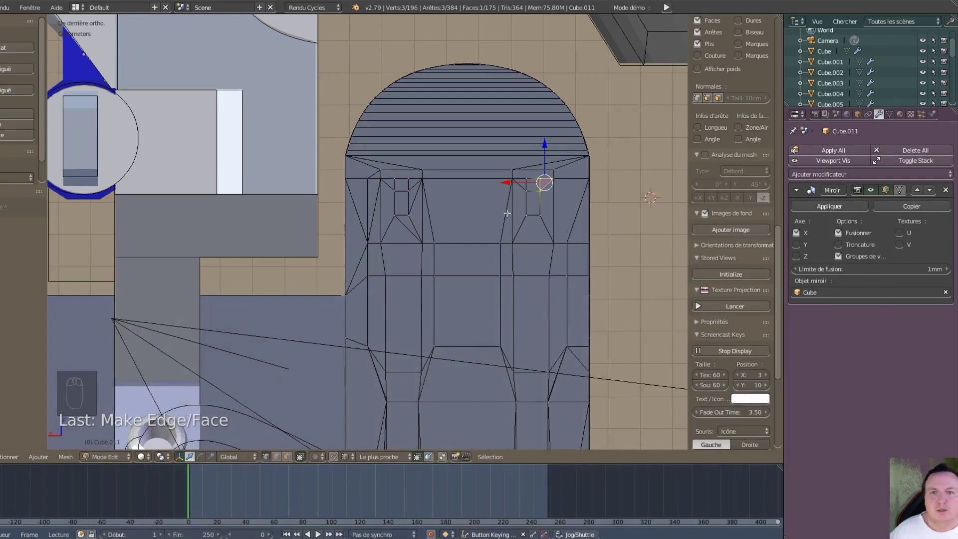
{"action": "key", "text": "ctrl+Tab"}
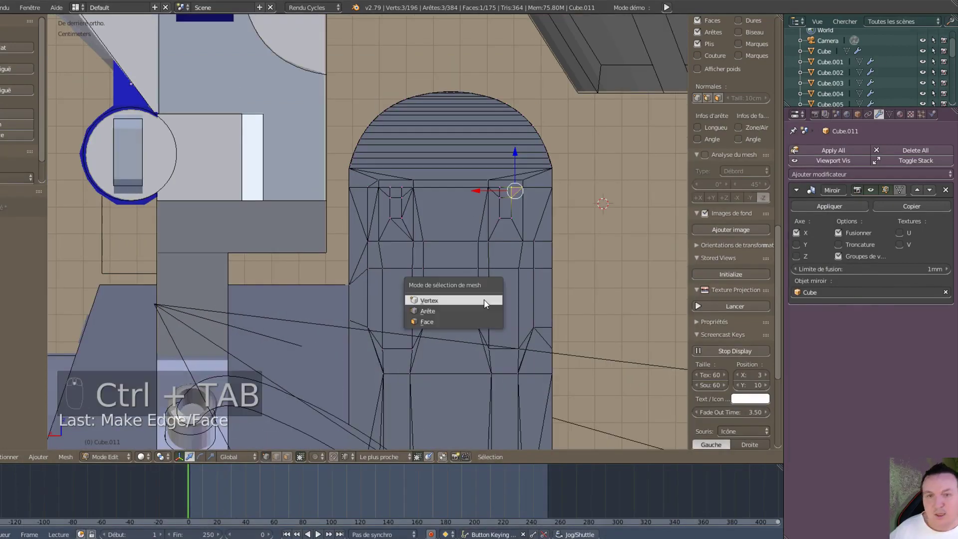
{"action": "left_click", "coordinate": [427, 321]}
{"action": "right_click", "coordinate": [427, 209]}
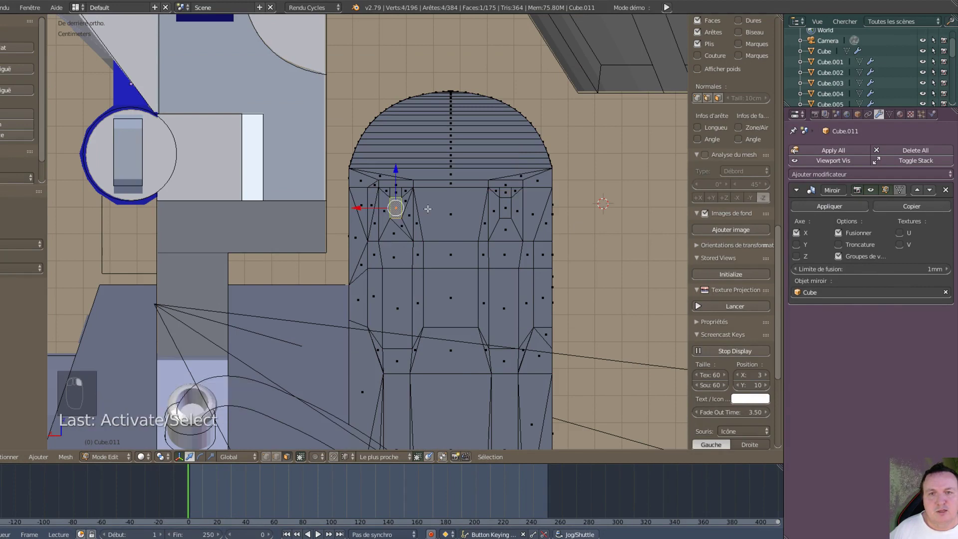
{"action": "right_click", "coordinate": [501, 208], "text": "shift"}
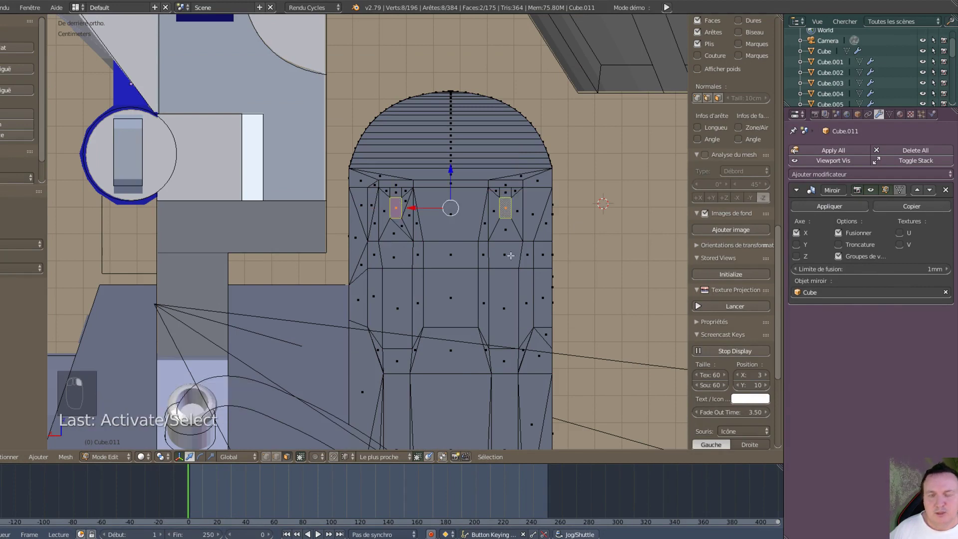
{"action": "key", "text": "e"}
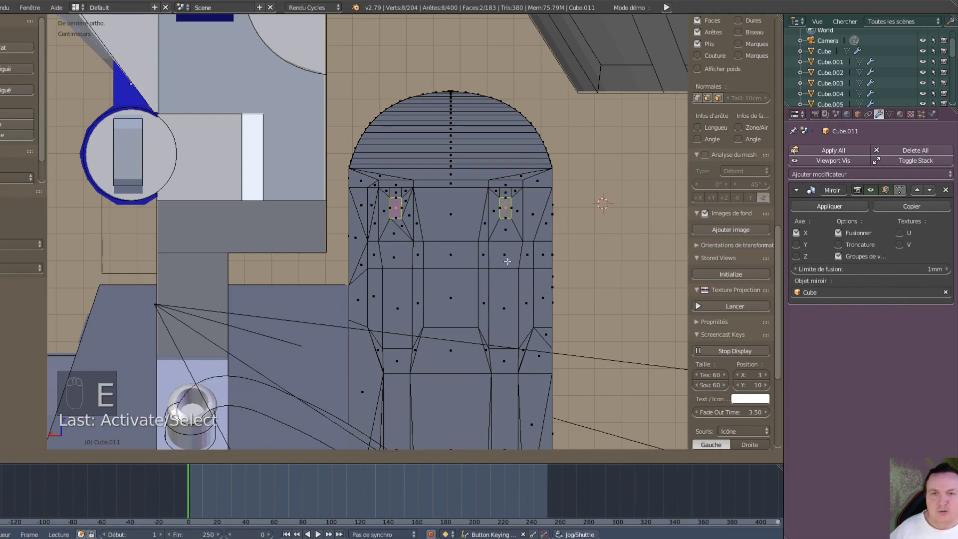
{"action": "right_click", "coordinate": [507, 261]}
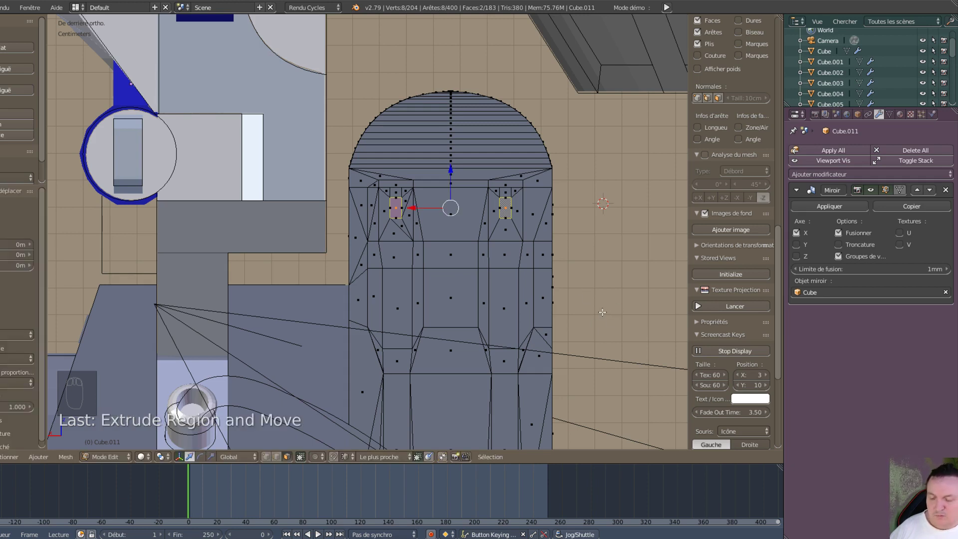
- In a wireframe side view, move the extruded tab faces about -1.86 cm along the global Y axis into the block
{"action": "key", "text": "z"}
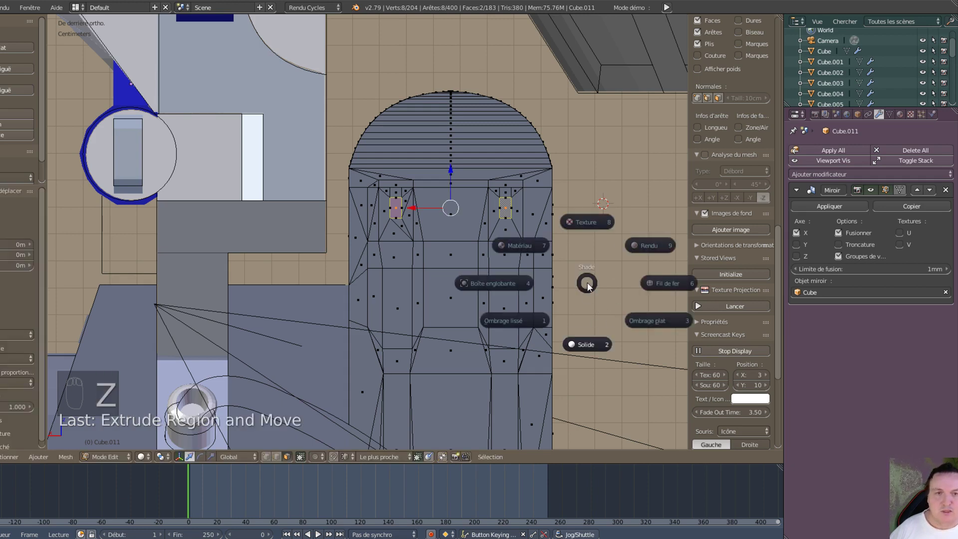
{"action": "left_click", "coordinate": [653, 281]}
{"action": "key", "text": "KP_3"}
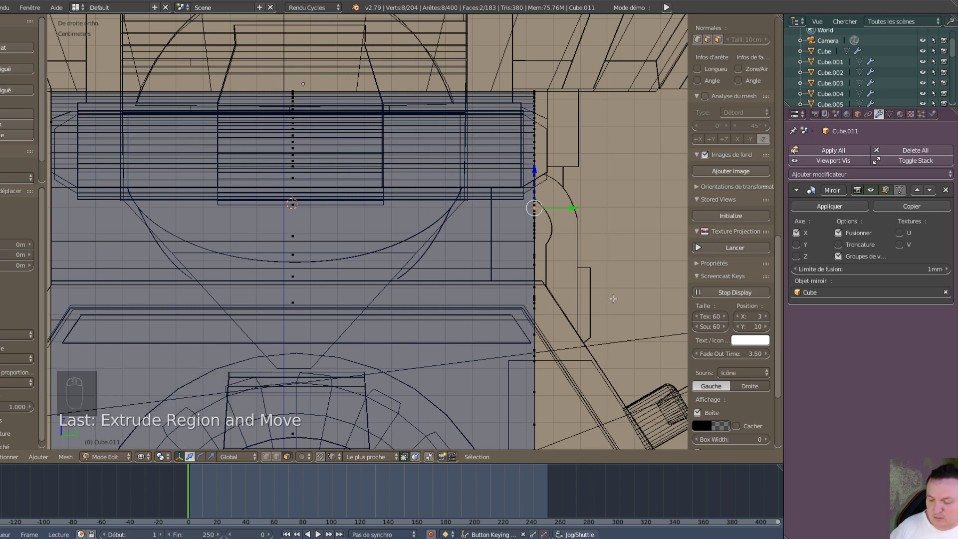
{"action": "key", "text": "g"}
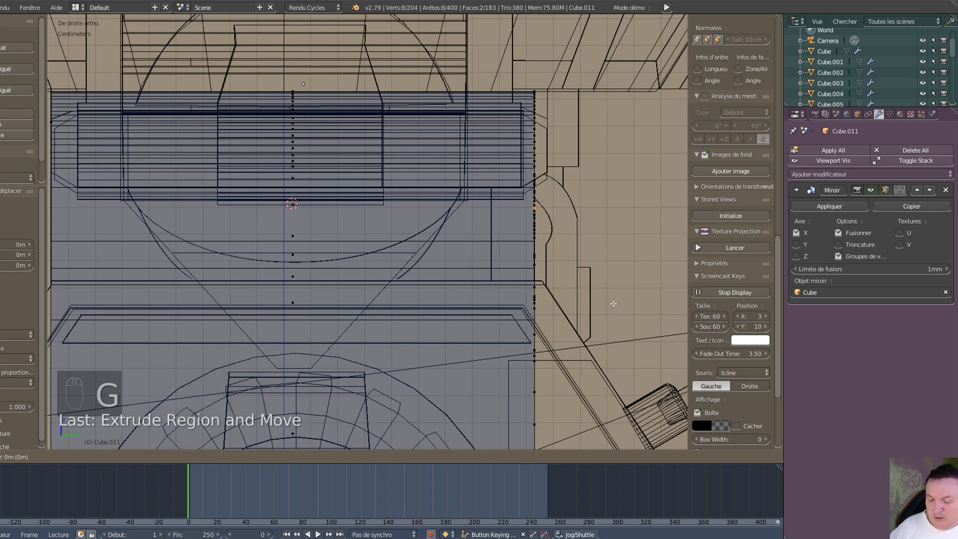
{"action": "middle_click", "coordinate": [613, 303]}
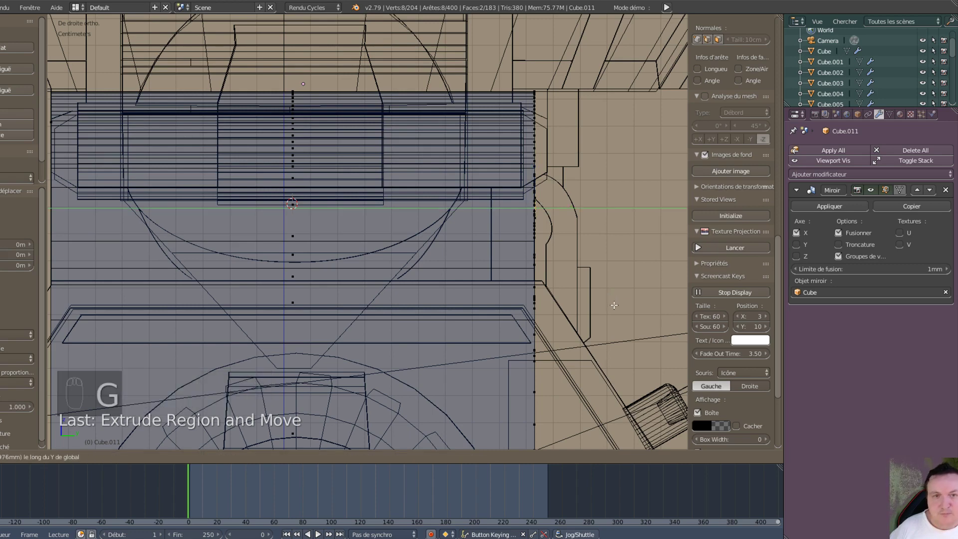
{"action": "left_click", "coordinate": [563, 302]}
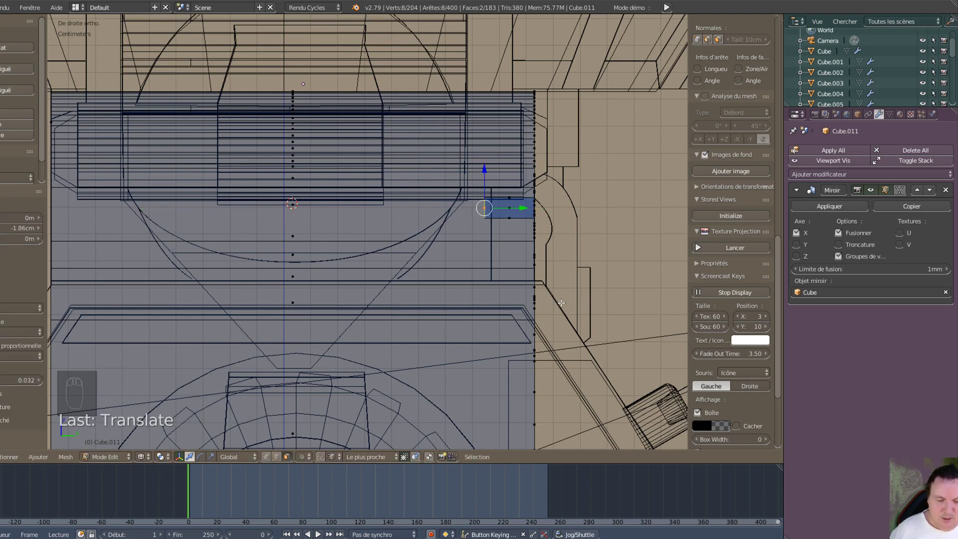
- From the front view, select the faces surrounding the recessed tab at the top of the left strip
{"action": "key", "text": "KP_1"}
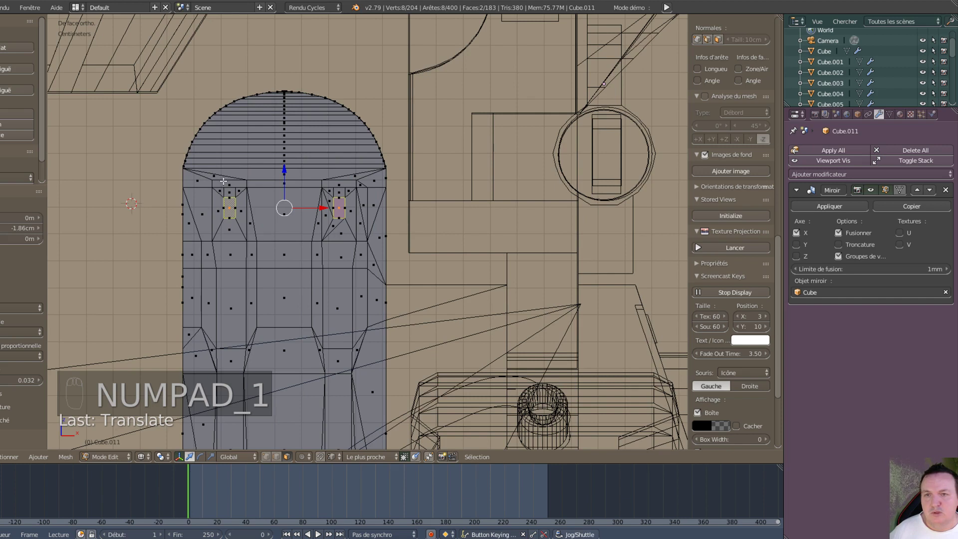
{"action": "right_click", "coordinate": [225, 182]}
{"action": "right_click", "coordinate": [230, 190], "text": "shift"}
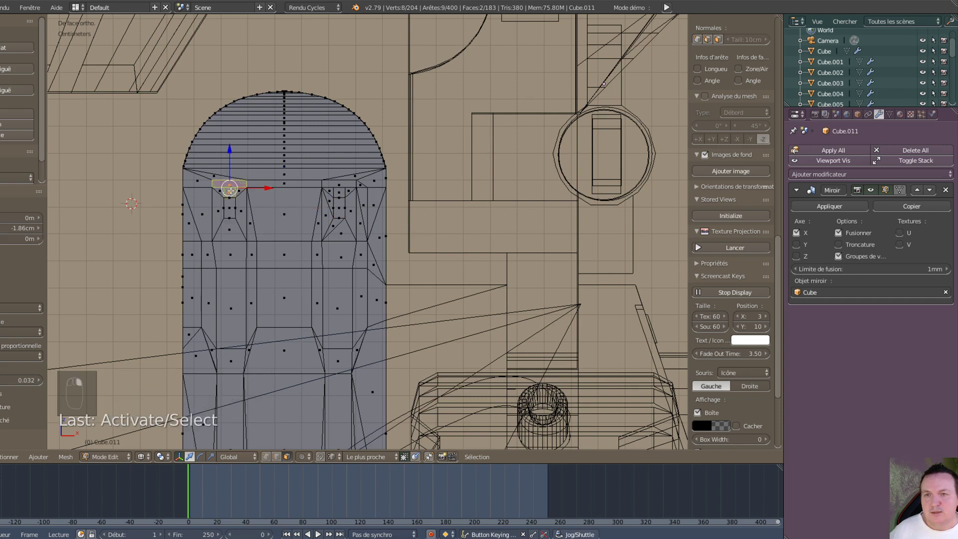
{"action": "right_click", "coordinate": [222, 192], "text": "shift"}
{"action": "right_click", "coordinate": [221, 197], "text": "shift"}
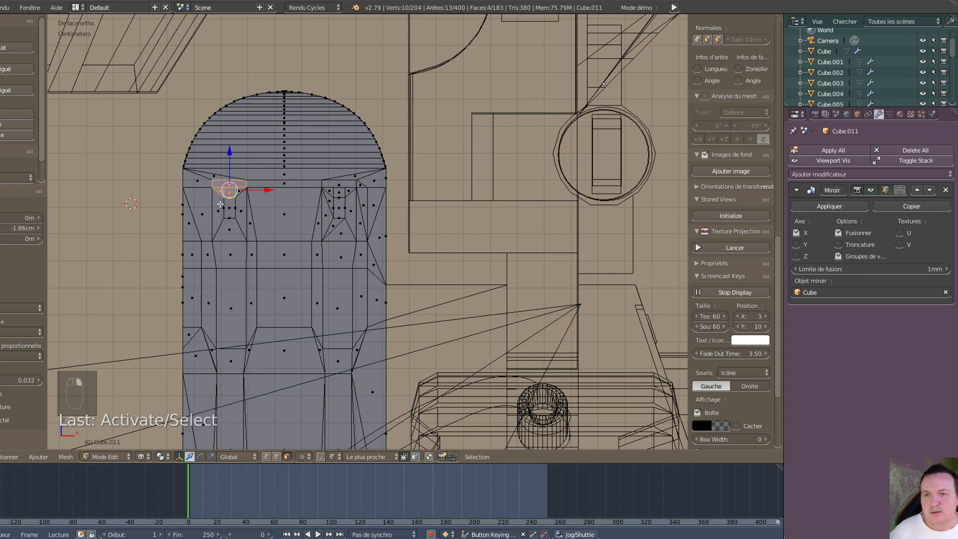
{"action": "right_click", "coordinate": [223, 207], "text": "shift"}
{"action": "right_click", "coordinate": [231, 199], "text": "shift"}
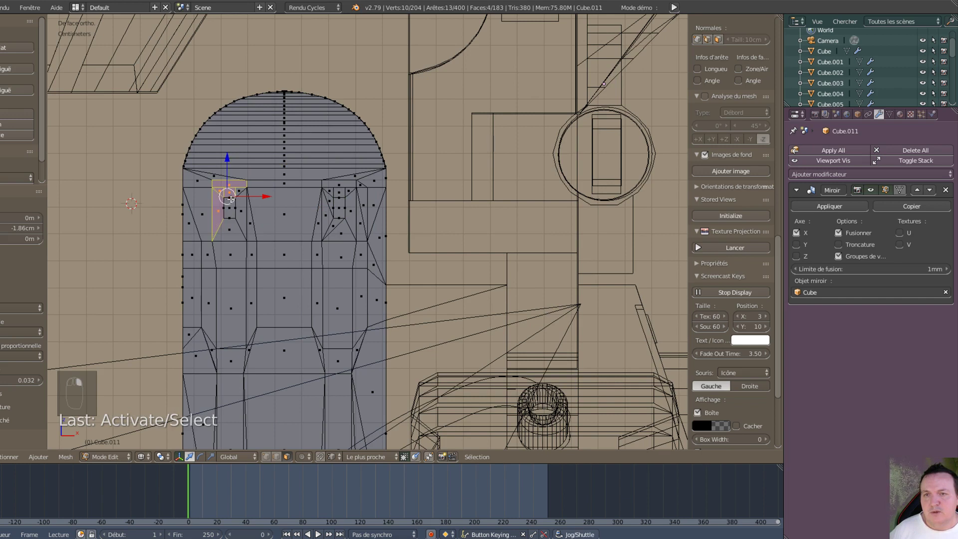
{"action": "right_click", "coordinate": [241, 203], "text": "shift"}
{"action": "right_click", "coordinate": [235, 236], "text": "shift"}
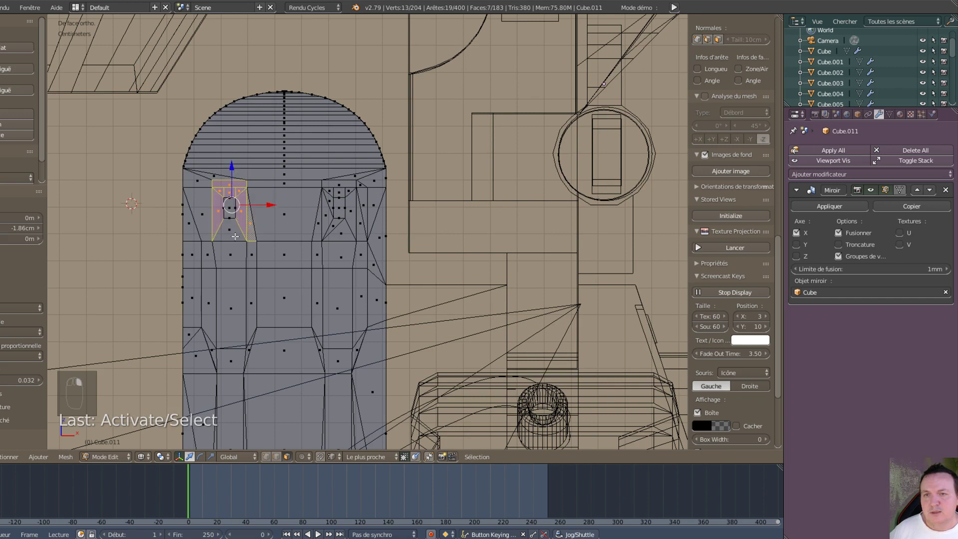
{"action": "right_click", "coordinate": [247, 230], "text": "shift"}
{"action": "right_click", "coordinate": [237, 232], "text": "shift"}
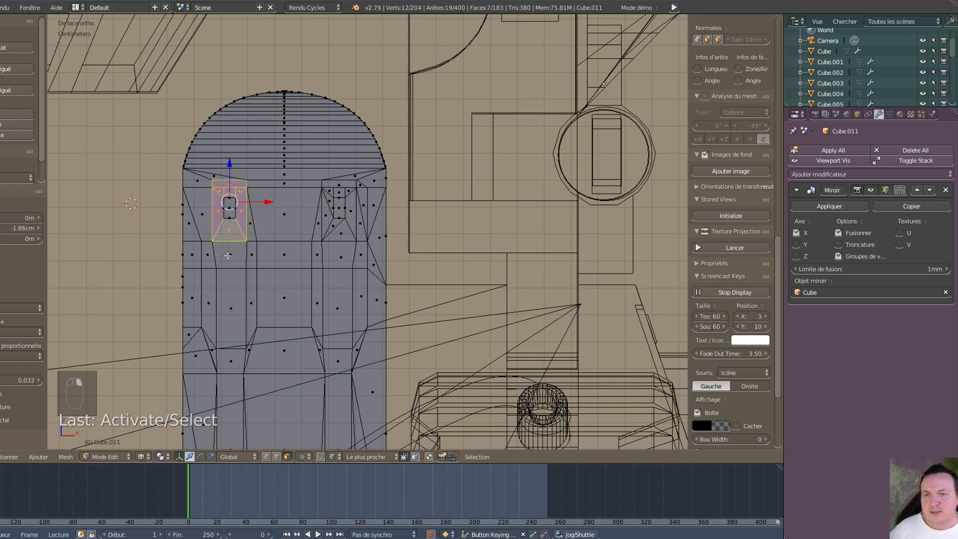
- Add the left strip's wide middle section and the tapered faces beneath it to the face selection
{"action": "right_click", "coordinate": [228, 255], "text": "shift"}
{"action": "right_click", "coordinate": [243, 303], "text": "shift"}
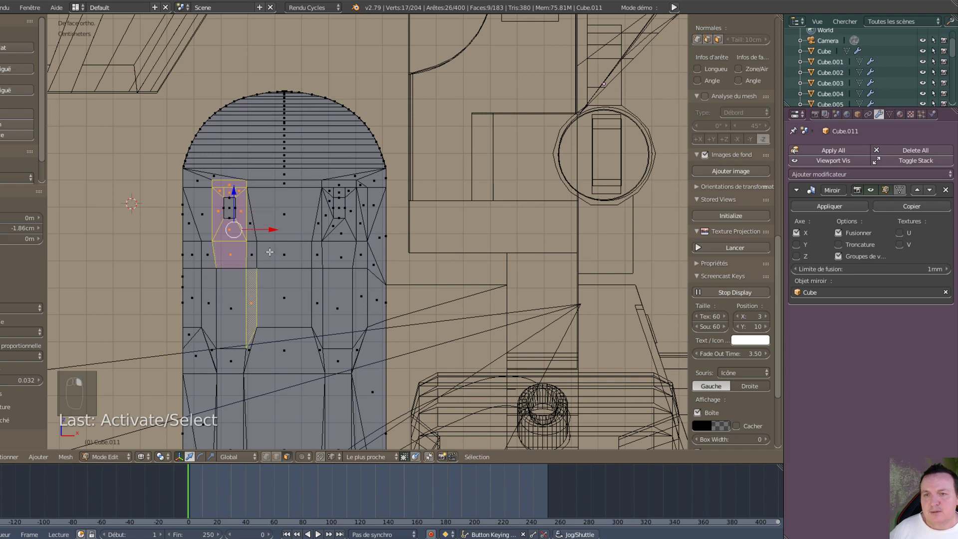
{"action": "right_click", "coordinate": [248, 258], "text": "shift"}
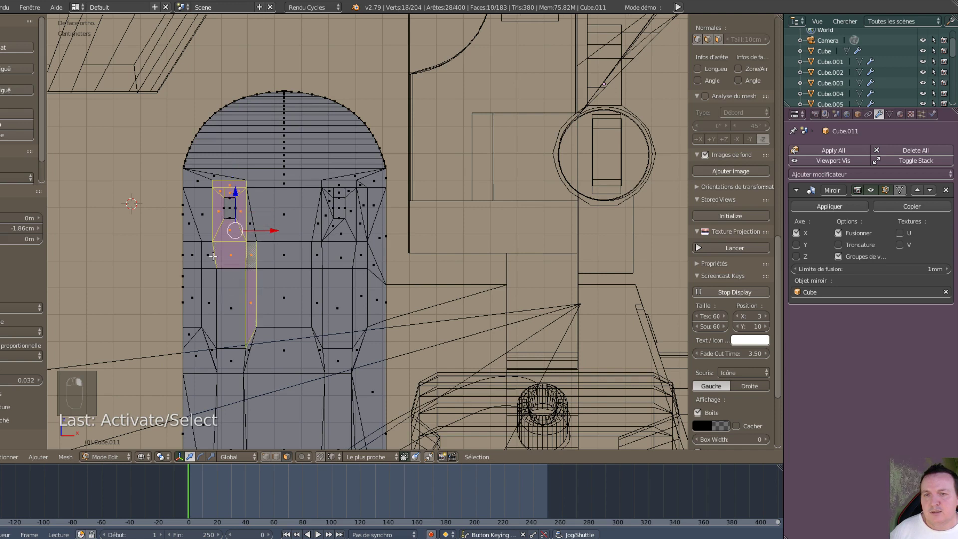
{"action": "right_click", "coordinate": [212, 256], "text": "shift"}
{"action": "right_click", "coordinate": [209, 302], "text": "shift"}
{"action": "right_click", "coordinate": [230, 308], "text": "shift"}
{"action": "right_click", "coordinate": [227, 364], "text": "shift"}
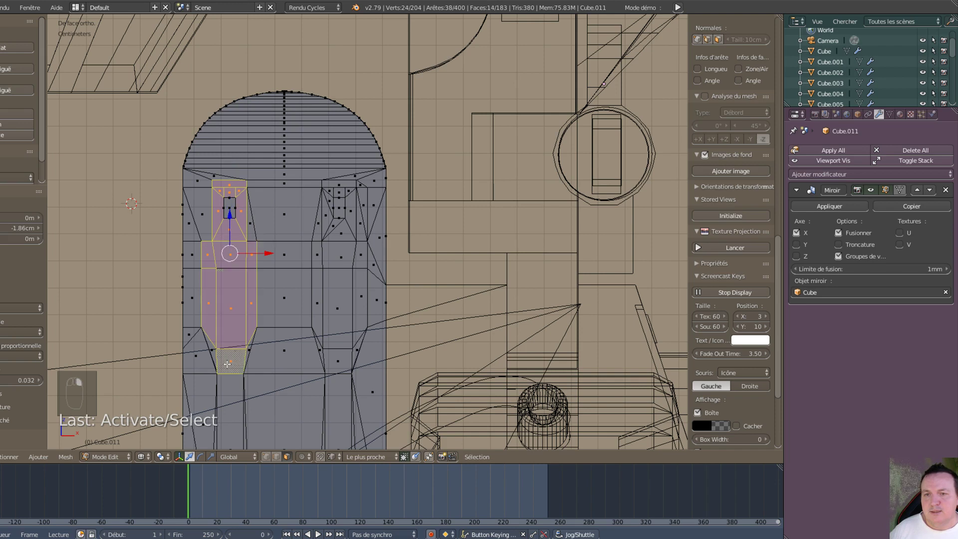
{"action": "right_click", "coordinate": [245, 352], "text": "shift"}
{"action": "right_click", "coordinate": [212, 345], "text": "shift"}
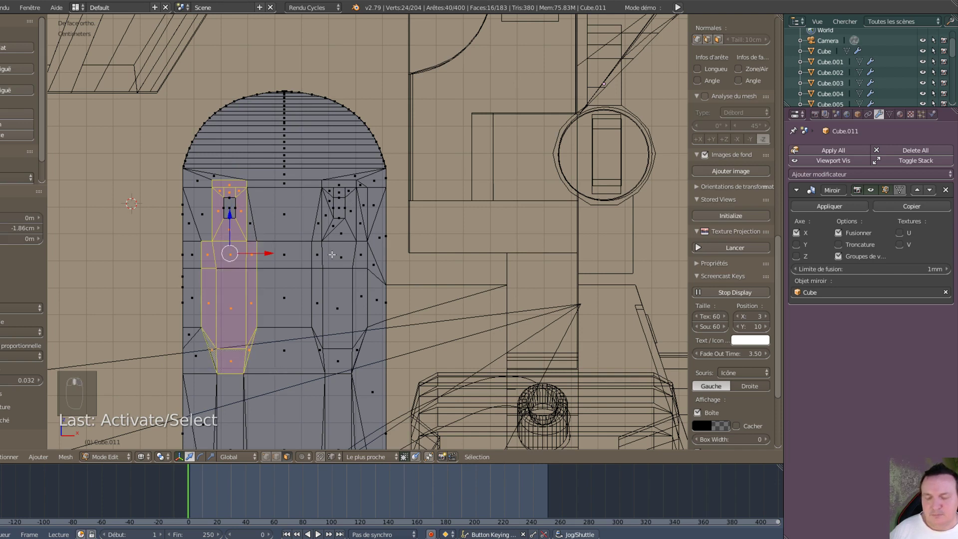
- Extend the selection down the left strip with its long narrow face and the flared face at its lower end
{"action": "middle_click_drag", "start_coordinate": [307, 284], "coordinate": [376, 32], "text": "shift"}
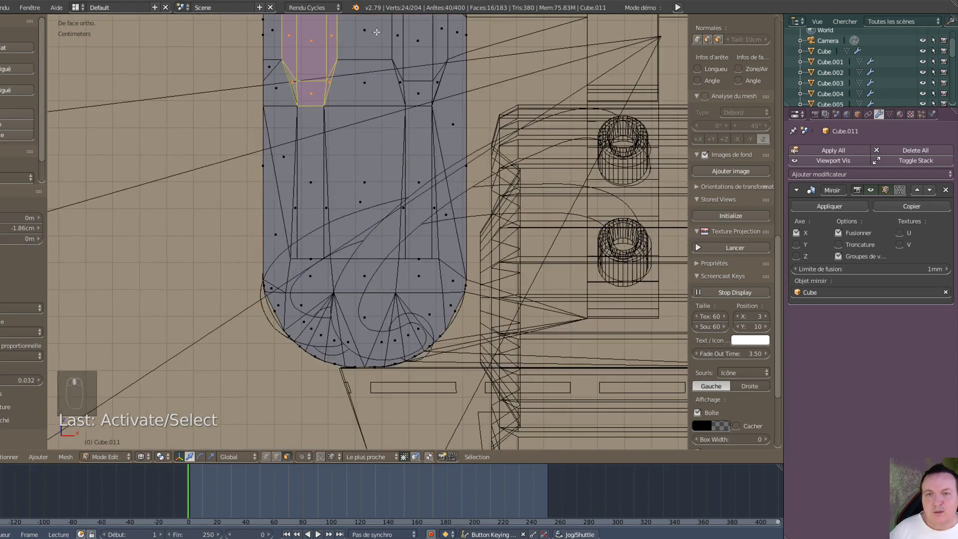
{"action": "right_click", "coordinate": [316, 182]}
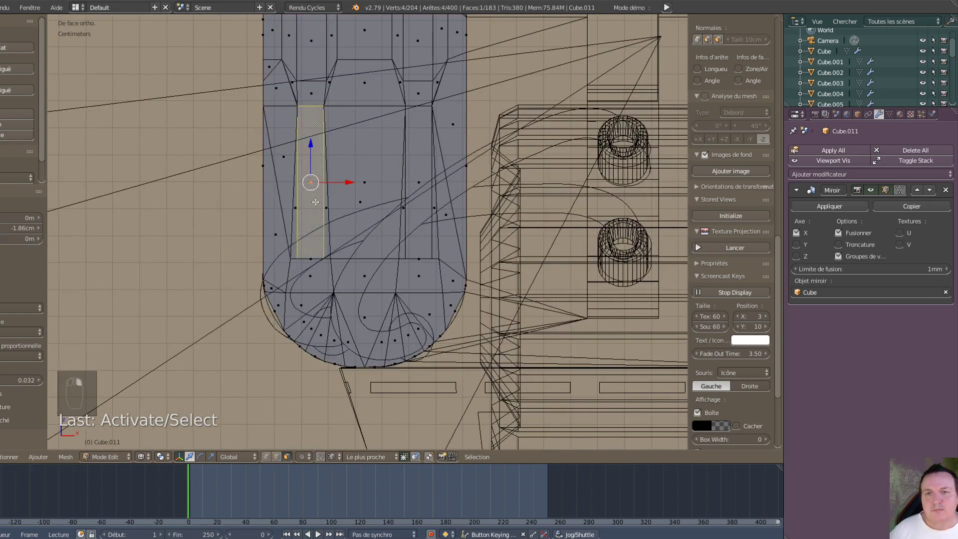
{"action": "key", "text": "ctrl+z"}
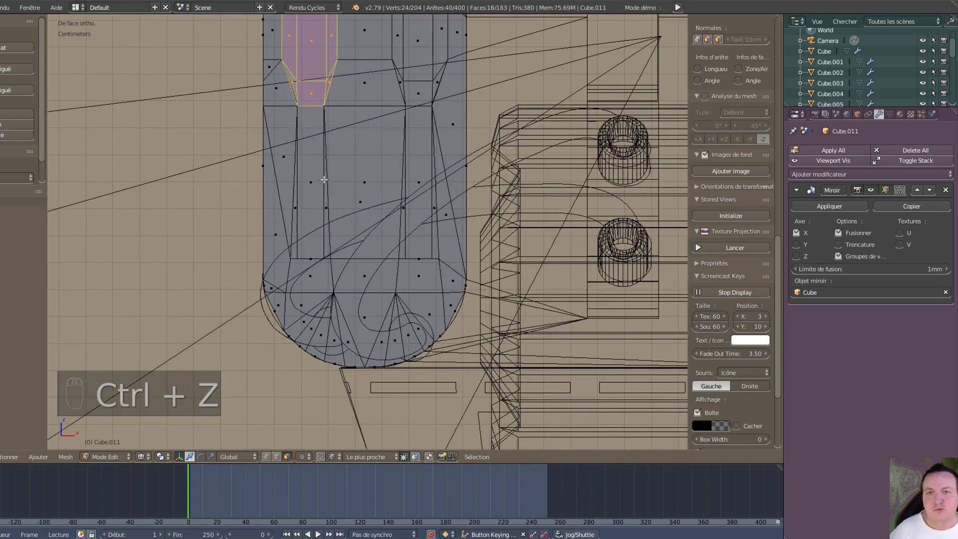
{"action": "right_click", "coordinate": [315, 182], "text": "shift"}
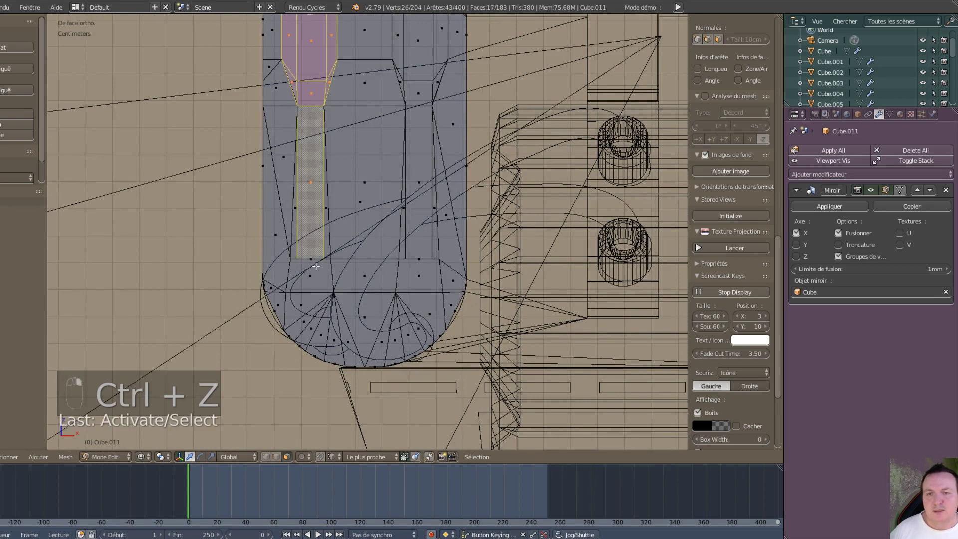
{"action": "right_click", "coordinate": [315, 273], "text": "shift"}
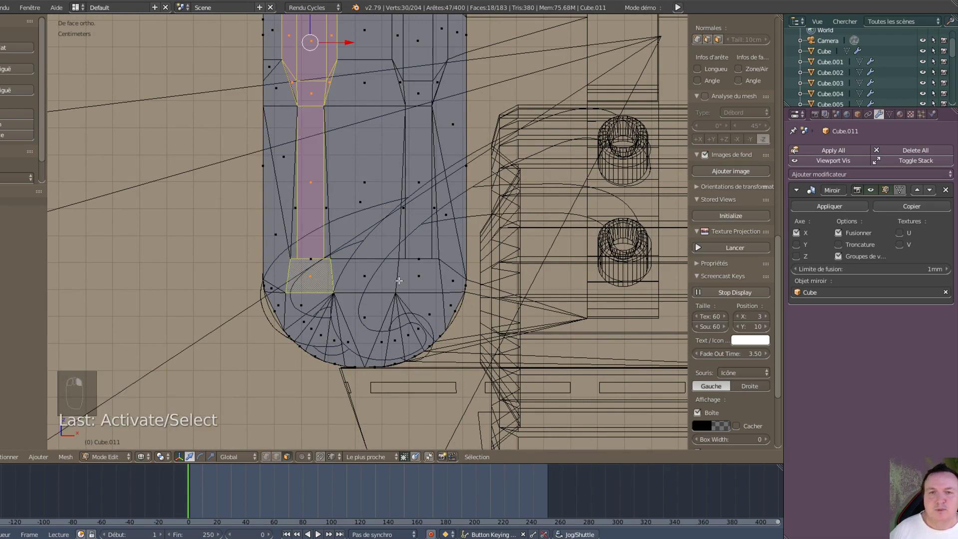
- Add the right strip's flared lower face, long narrow face, tapered faces and wide middle section to the selection
{"action": "right_click", "coordinate": [420, 281], "text": "shift"}
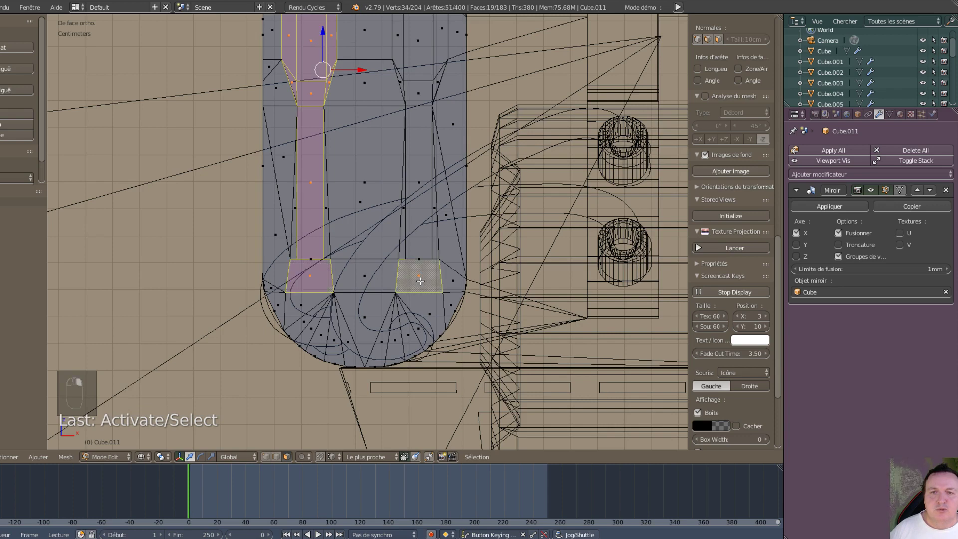
{"action": "right_click", "coordinate": [413, 187], "text": "shift"}
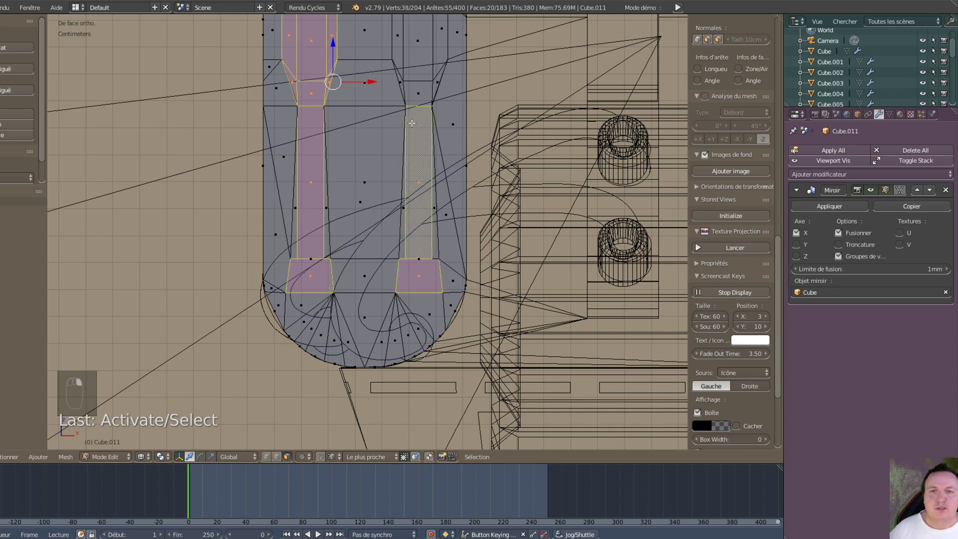
{"action": "right_click", "coordinate": [424, 92], "text": "shift"}
{"action": "right_click", "coordinate": [438, 80], "text": "shift"}
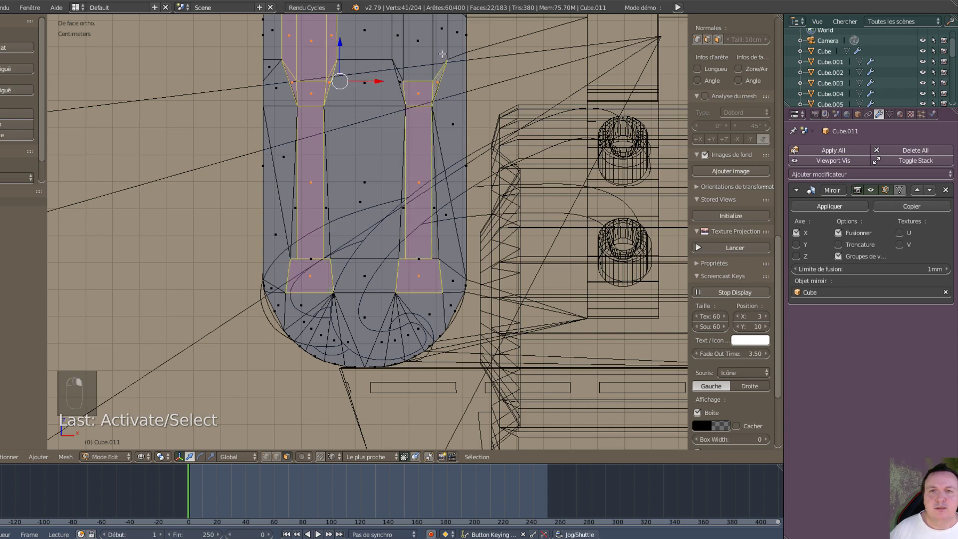
{"action": "right_click", "coordinate": [441, 45], "text": "shift"}
{"action": "right_click", "coordinate": [418, 49], "text": "shift"}
{"action": "right_click", "coordinate": [388, 48], "text": "shift"}
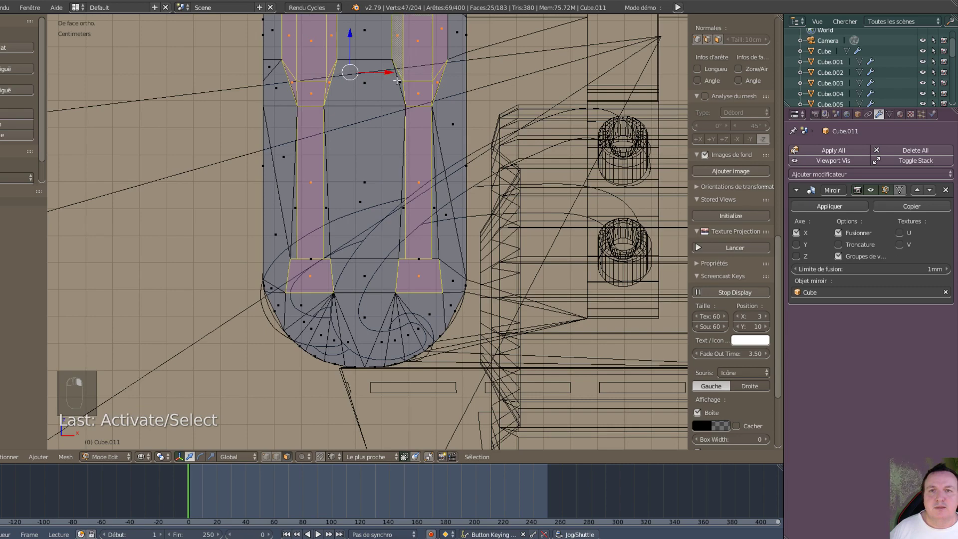
{"action": "right_click", "coordinate": [396, 80], "text": "shift"}
{"action": "middle_click_drag", "start_coordinate": [397, 81], "coordinate": [420, 293], "text": "shift"}
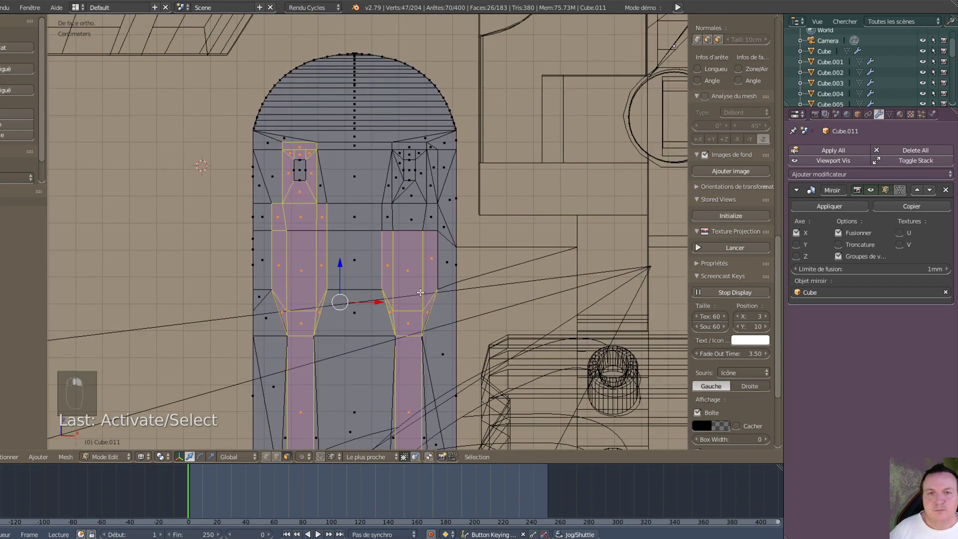
- Add the three faces at the upper end of the right strip's wide section to the face selection
{"action": "right_click", "coordinate": [386, 217], "text": "shift"}
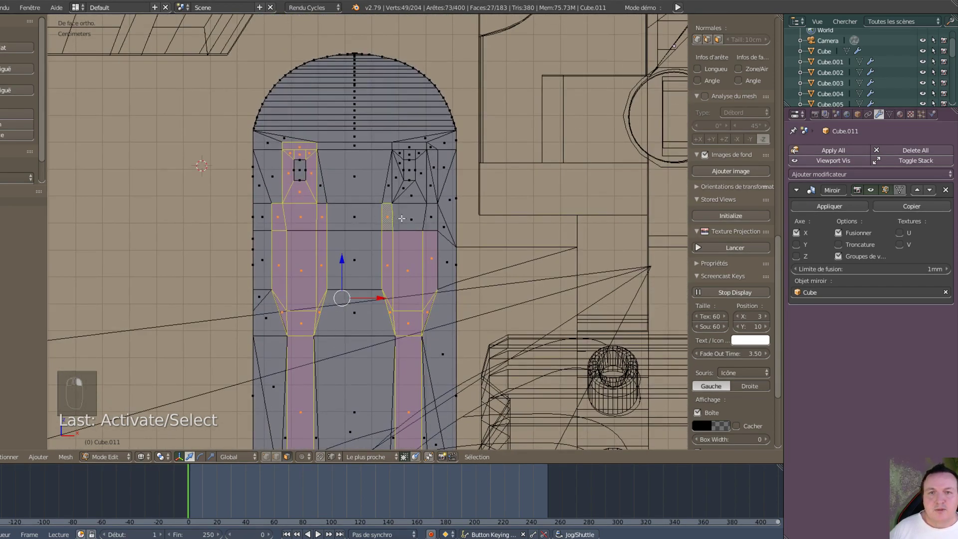
{"action": "right_click", "coordinate": [402, 218], "text": "shift"}
{"action": "right_click", "coordinate": [433, 221], "text": "shift"}
- Add the faces above and on the outer side of the right strip's tab, leaving the neighbouring block face unselected
{"action": "right_click", "coordinate": [428, 192], "text": "shift"}
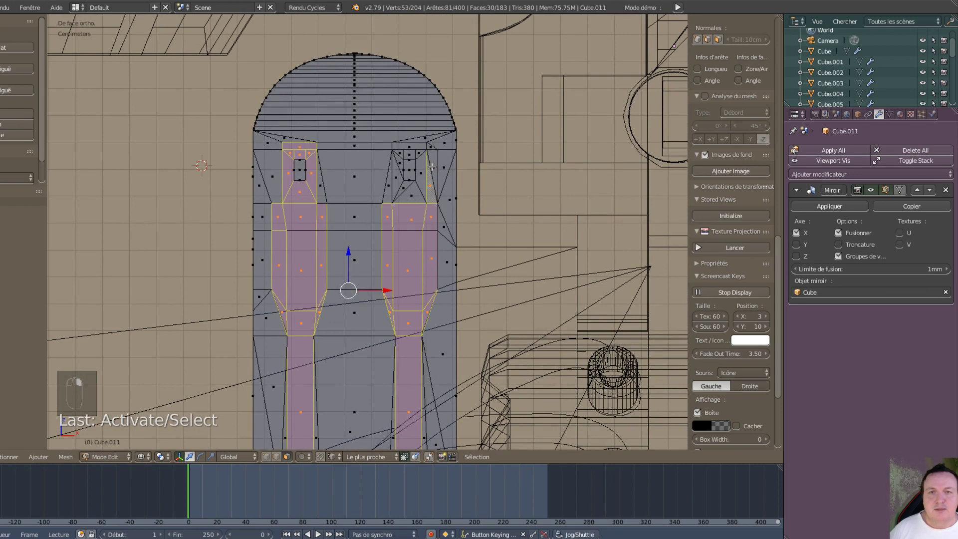
{"action": "right_click", "coordinate": [434, 165], "text": "shift"}
{"action": "right_click", "coordinate": [425, 158], "text": "shift"}
{"action": "right_click", "coordinate": [422, 148], "text": "shift"}
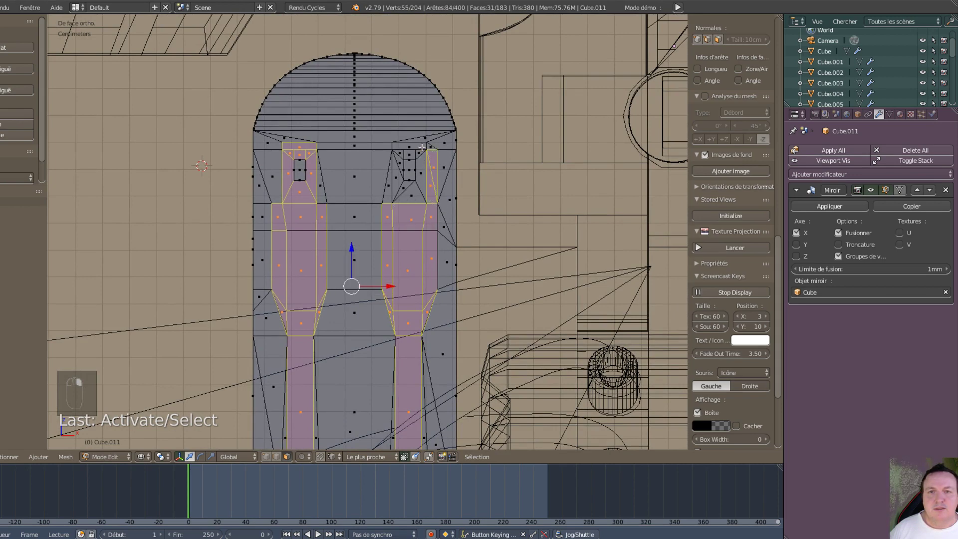
{"action": "right_click", "coordinate": [414, 146], "text": "shift"}
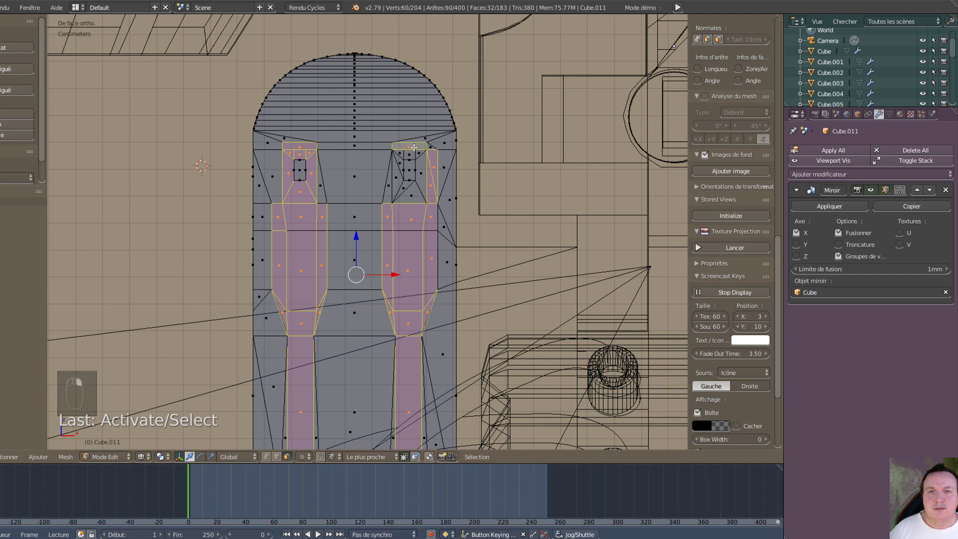
{"action": "right_click", "coordinate": [435, 189], "text": "shift"}
{"action": "right_click", "coordinate": [433, 170], "text": "shift"}
{"action": "right_click", "coordinate": [422, 176], "text": "shift"}
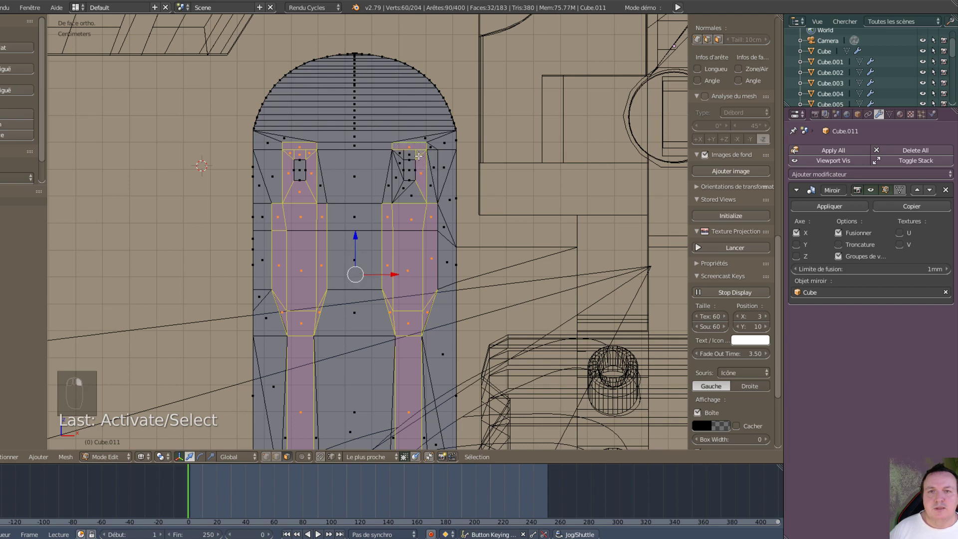
- Add the remaining faces directly above, on the inner side of and below the right strip's recessed tab to the selection
{"action": "right_click", "coordinate": [408, 155], "text": "shift"}
{"action": "right_click", "coordinate": [397, 154], "text": "shift"}
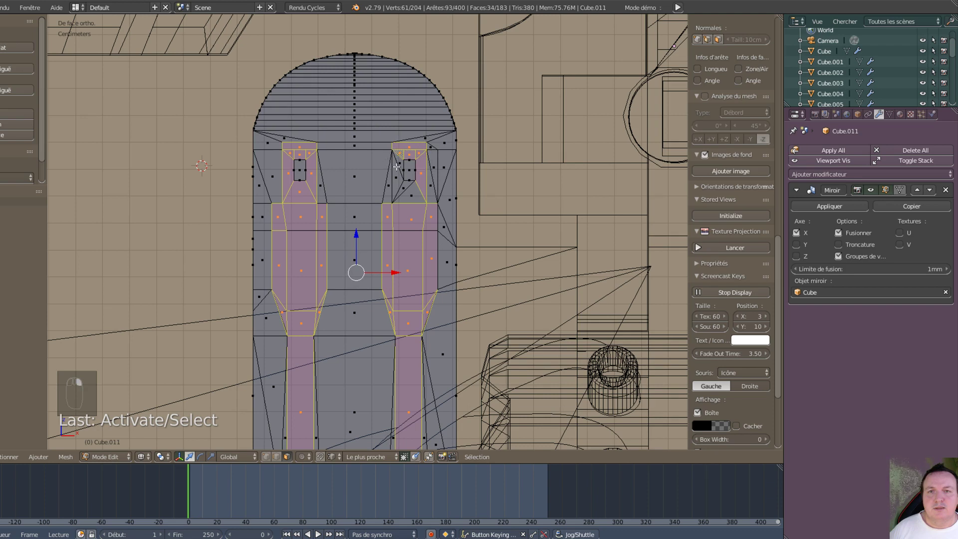
{"action": "right_click", "coordinate": [396, 166], "text": "shift"}
{"action": "right_click", "coordinate": [397, 179], "text": "shift"}
{"action": "right_click", "coordinate": [401, 190], "text": "shift"}
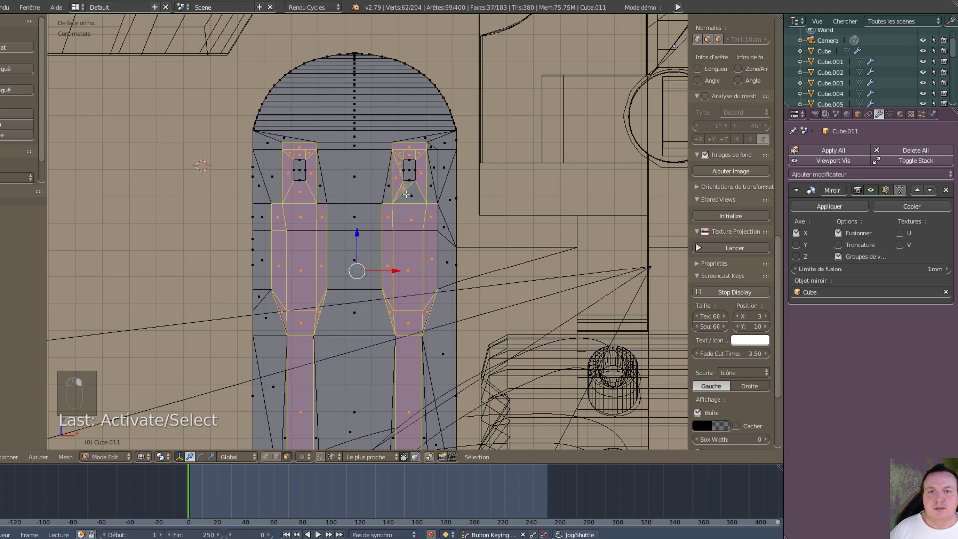
{"action": "right_click", "coordinate": [406, 194], "text": "shift"}
- Extrude the selected faces of both vertical strips outward by about 1.09 cm
{"action": "scroll", "coordinate": [386, 315], "scroll_direction": "down", "scroll_amount": 4}
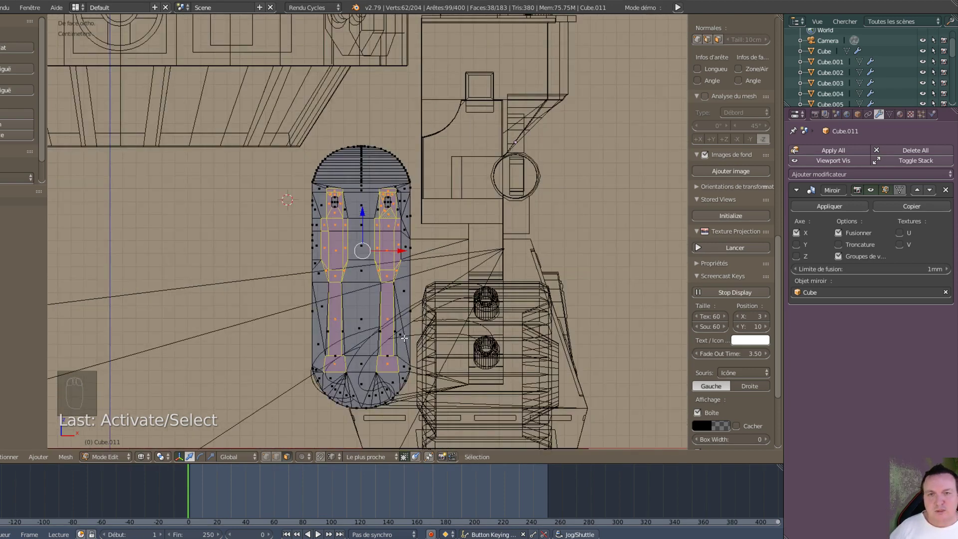
{"action": "scroll", "coordinate": [403, 337], "scroll_direction": "up", "scroll_amount": 4}
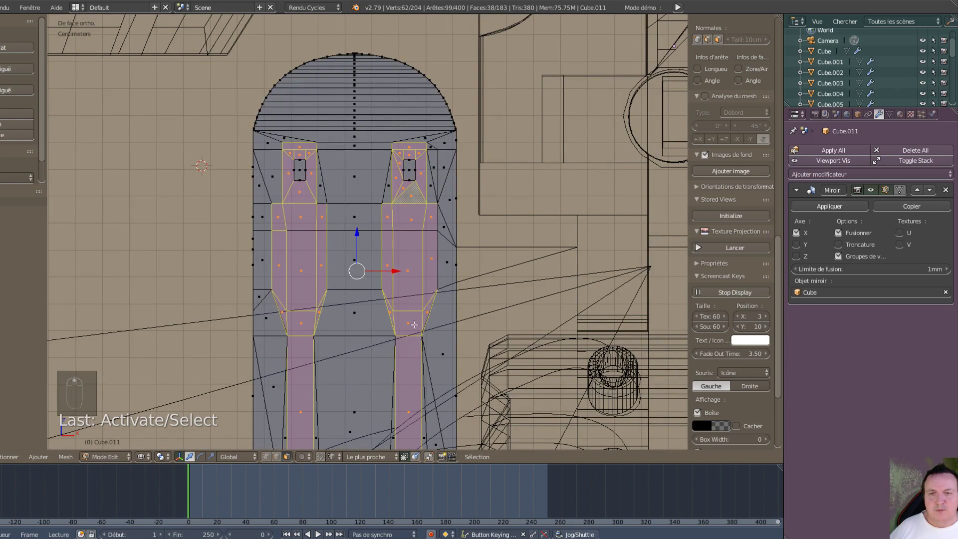
{"action": "middle_click_drag", "start_coordinate": [414, 324], "coordinate": [502, 316]}
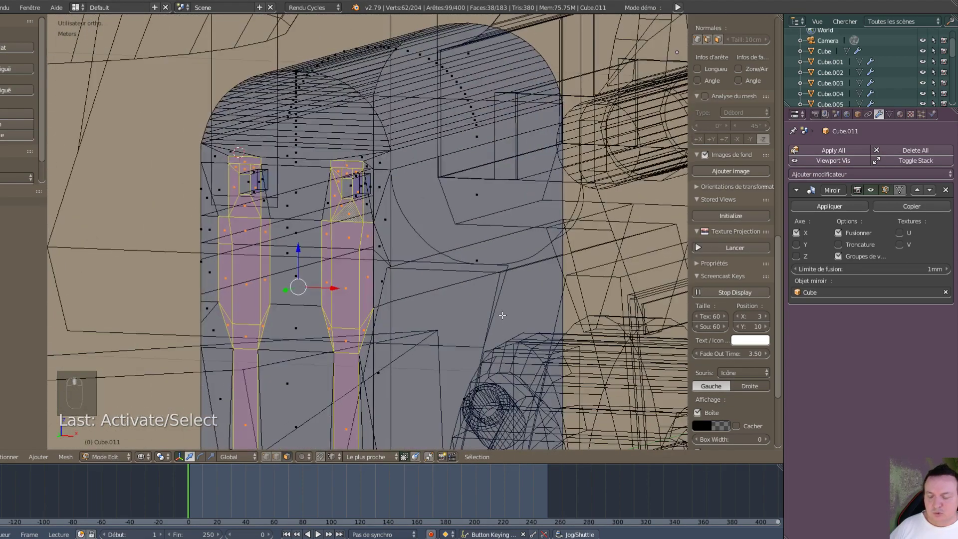
{"action": "key", "text": "e"}
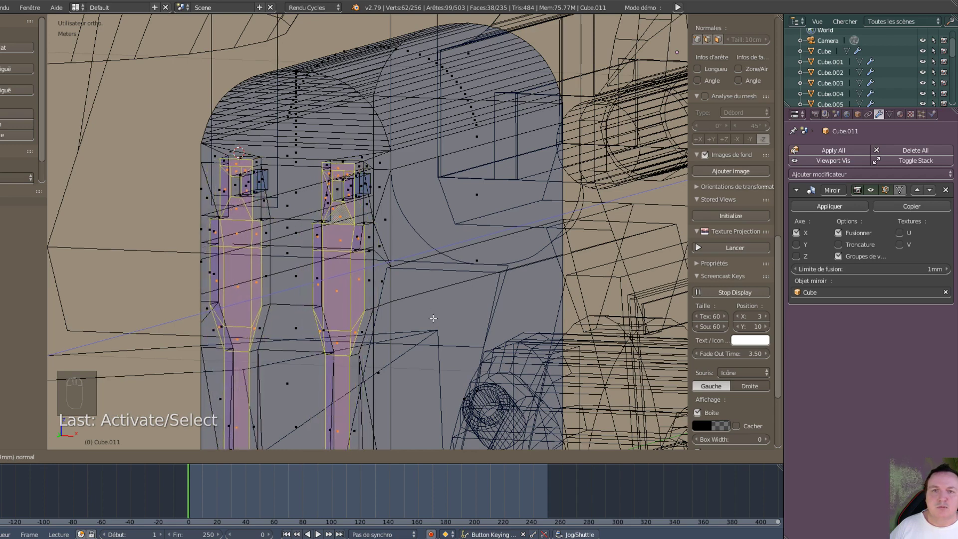
{"action": "left_click", "coordinate": [432, 320]}
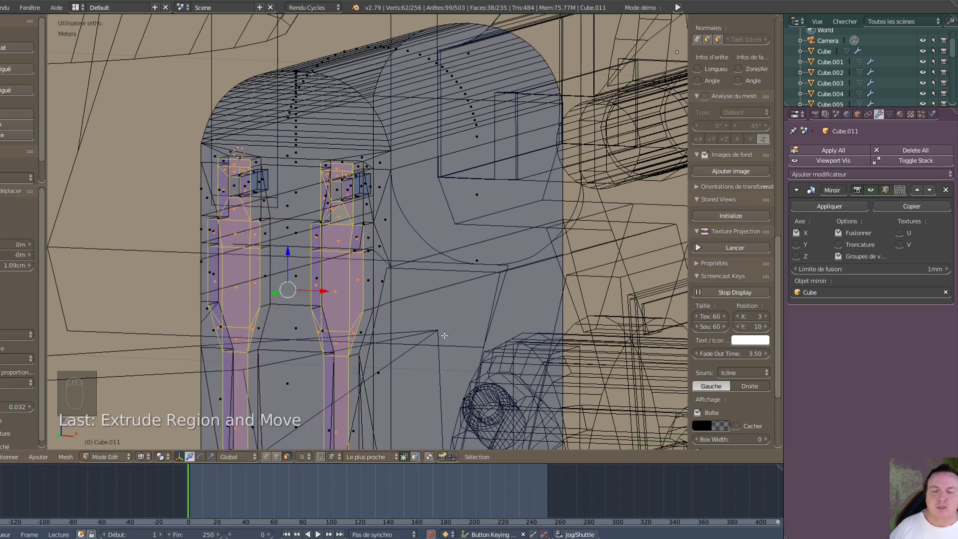
- Switch to the browser's R2-D2 reference photo and examine the relief of the two vertical strips on the foot
{"action": "scroll", "coordinate": [363, 417], "scroll_direction": "down", "scroll_amount": 5}
{"action": "scroll", "coordinate": [377, 395], "scroll_direction": "up", "scroll_amount": 4}
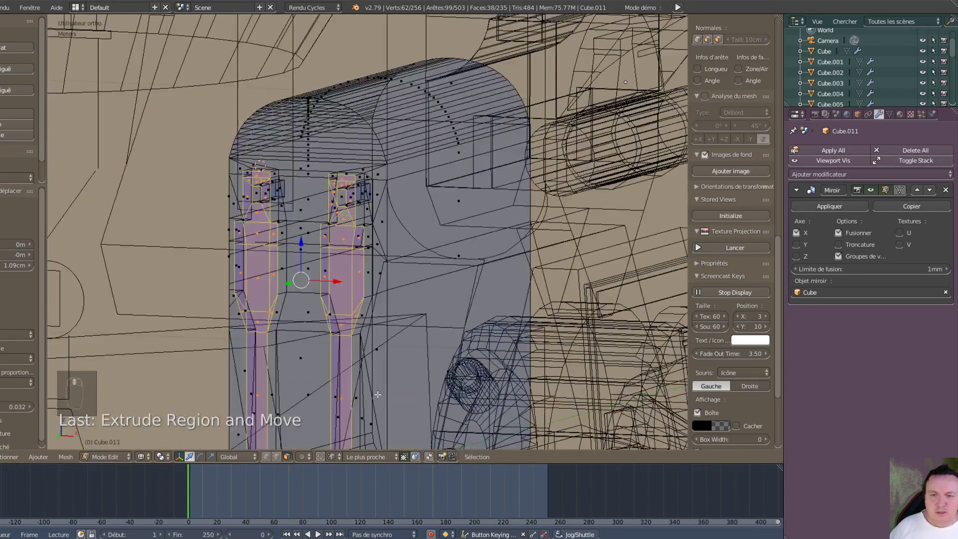
{"action": "middle_click_drag", "start_coordinate": [393, 369], "coordinate": [437, 233], "text": "shift"}
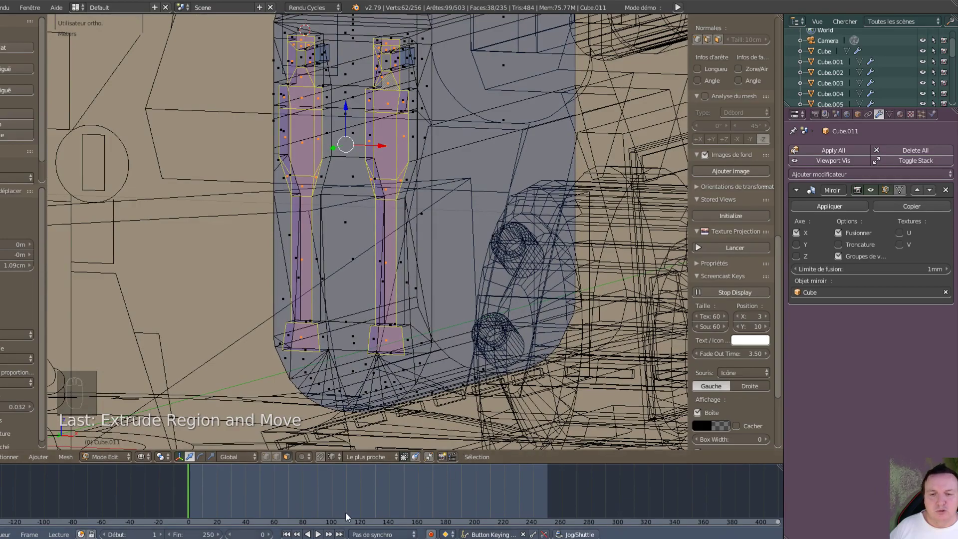
{"action": "left_click", "coordinate": [219, 538]}
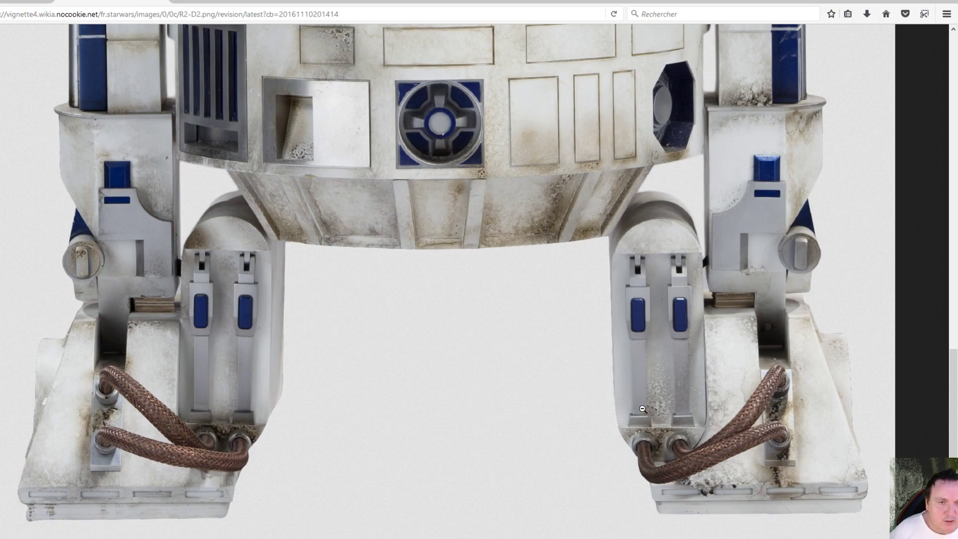
{"action": "right_click", "coordinate": [534, 333]}
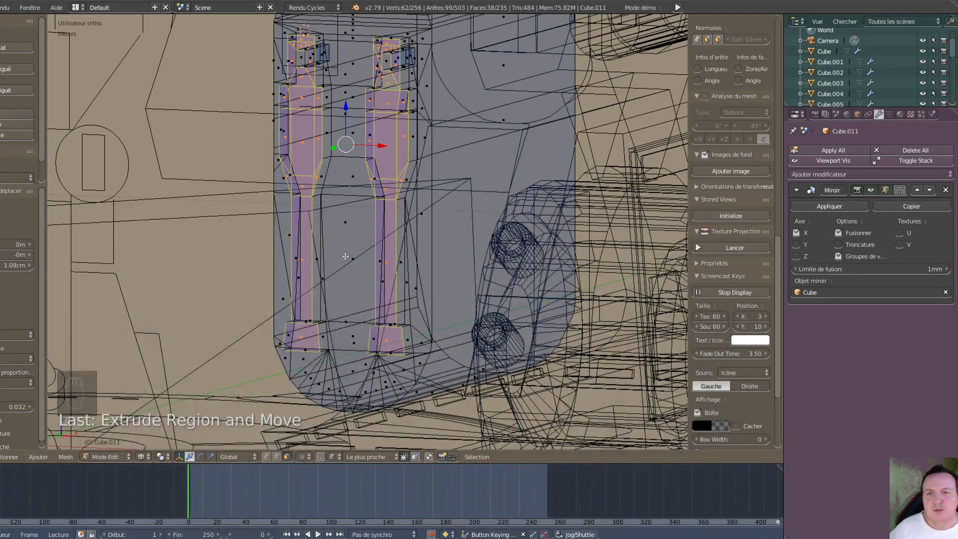
- Remove the long narrow faces of both vertical strips from the selection
{"action": "right_click", "coordinate": [298, 261], "text": "shift"}
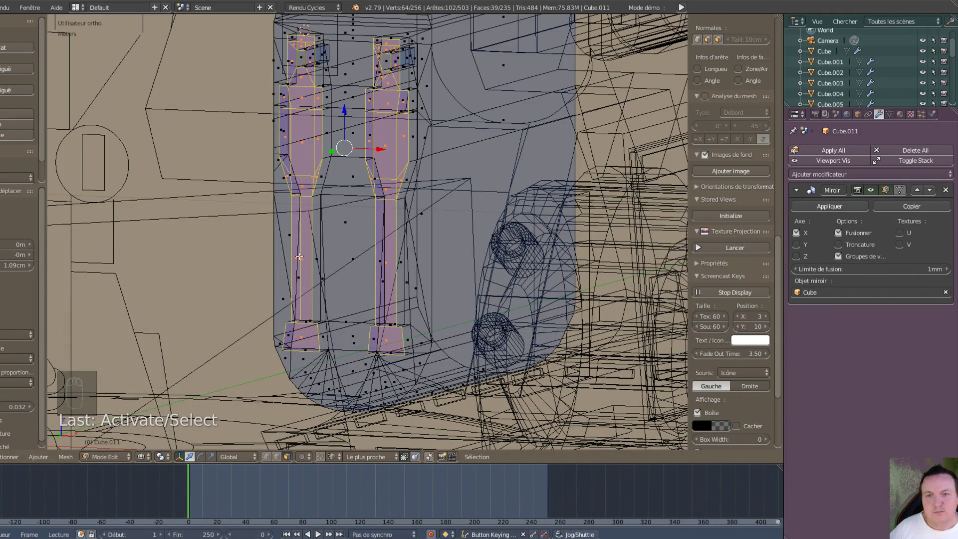
{"action": "right_click", "coordinate": [298, 257], "text": "shift"}
{"action": "right_click", "coordinate": [303, 258], "text": "shift"}
{"action": "right_click", "coordinate": [386, 264], "text": "shift"}
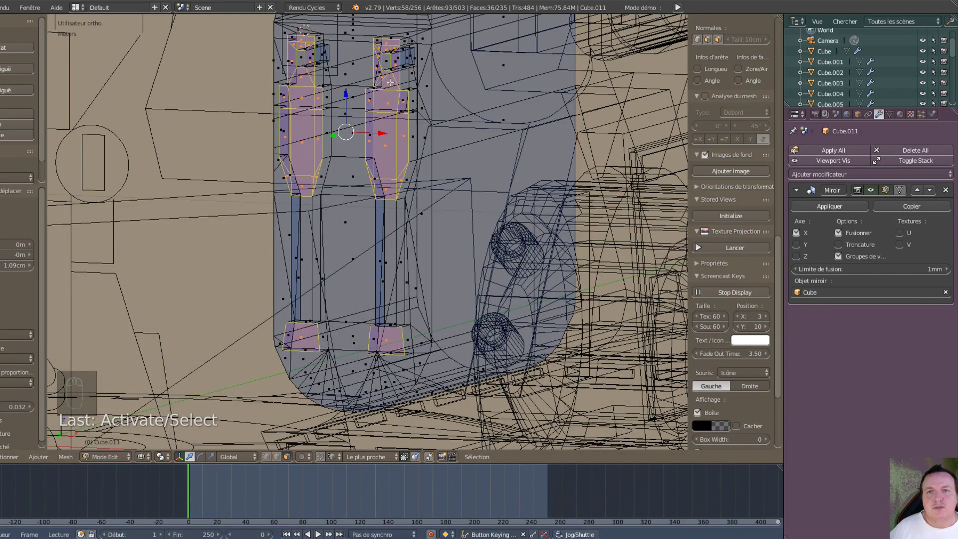
- Deselect the faces around both upper tabs and extrude the remaining wide sections and flared lower ends outward by about 5.57 mm
{"action": "right_click_drag", "start_coordinate": [391, 78], "coordinate": [394, 75], "text": "shift"}
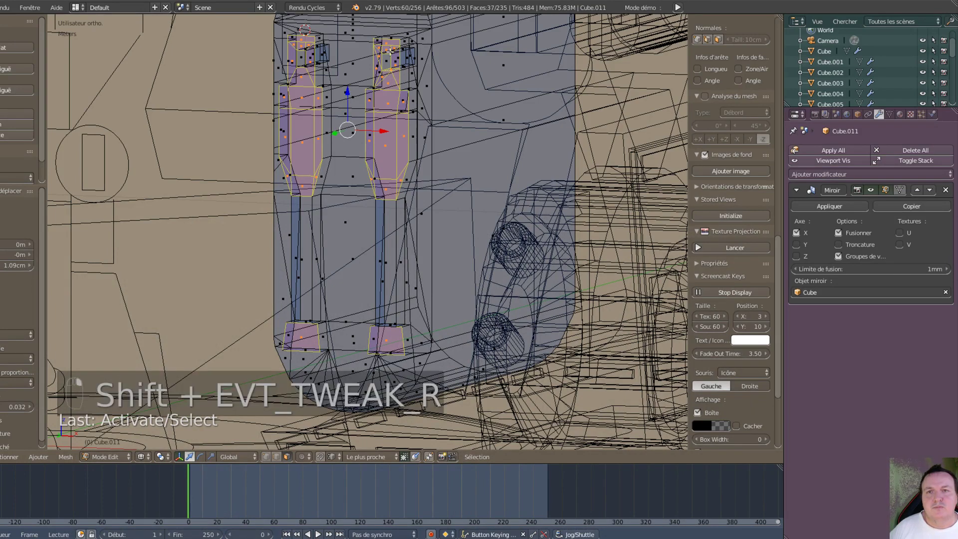
{"action": "key", "text": "b"}
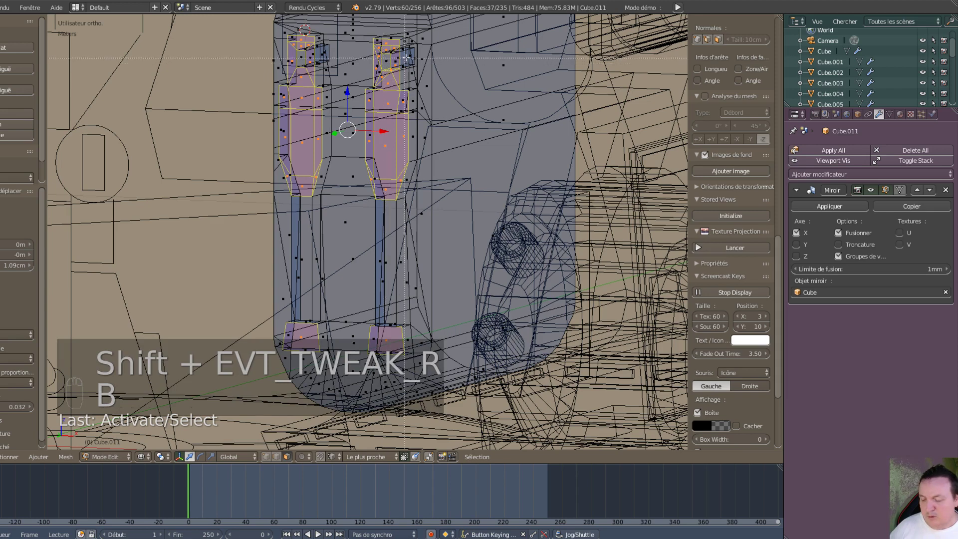
{"action": "middle_click_drag", "start_coordinate": [368, 37], "coordinate": [411, 86]}
{"action": "key", "text": "b"}
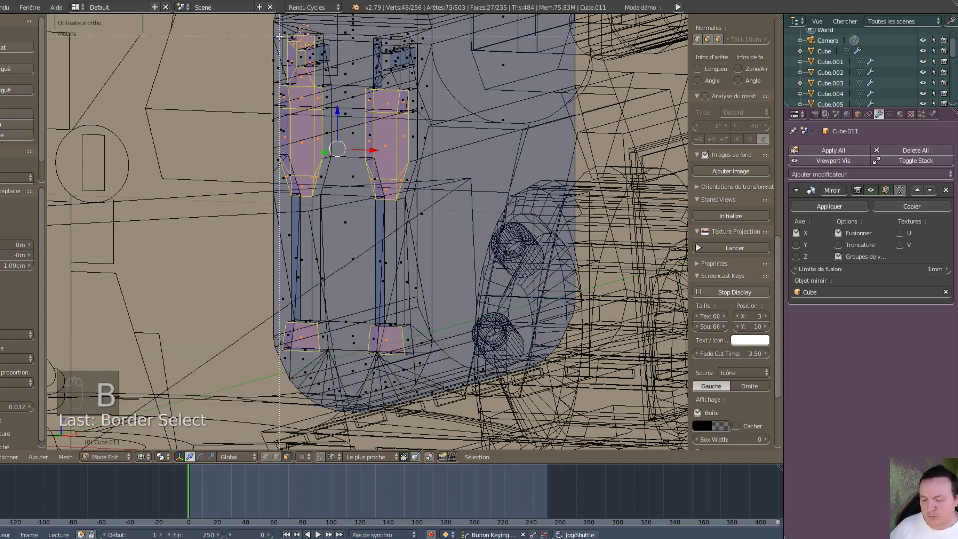
{"action": "middle_click_drag", "start_coordinate": [277, 25], "coordinate": [323, 78]}
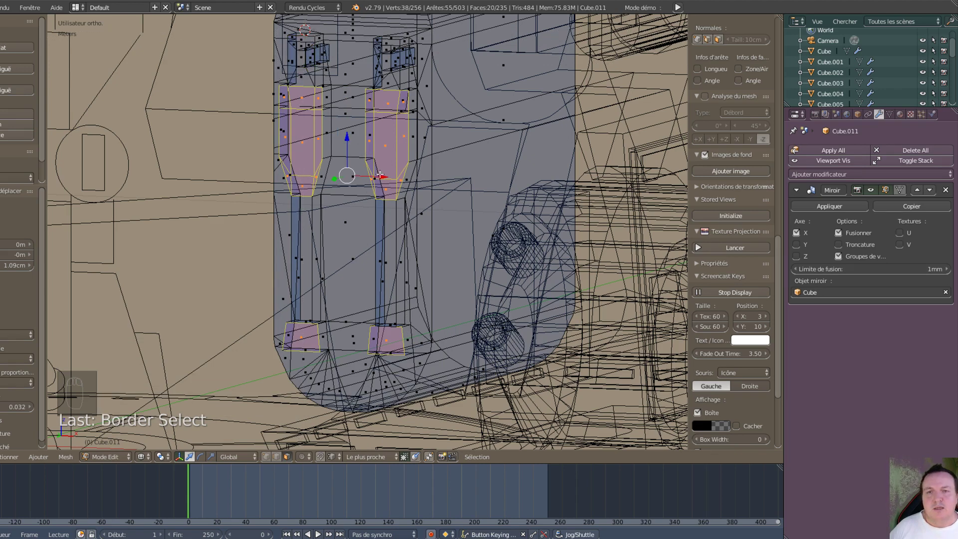
{"action": "key", "text": "e"}
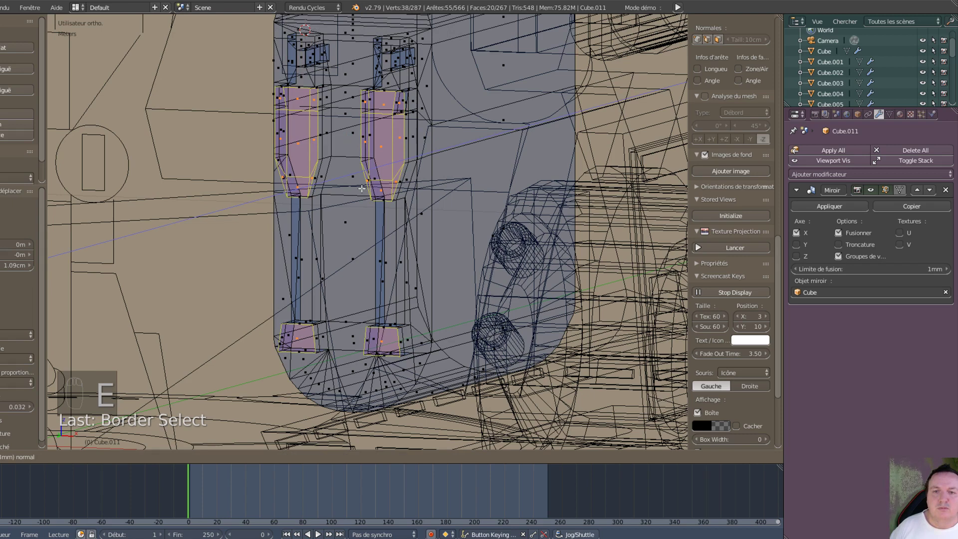
{"action": "left_click", "coordinate": [362, 189]}
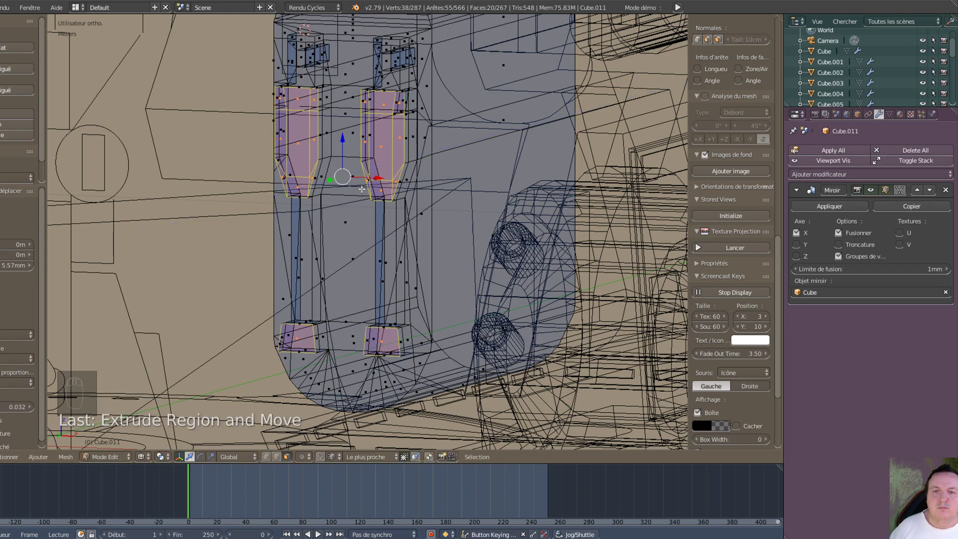
- Select the central face of each strip's wide section and extrude both outward by about 7.83 mm
{"action": "right_click", "coordinate": [299, 145]}
{"action": "right_click", "coordinate": [382, 150], "text": "shift"}
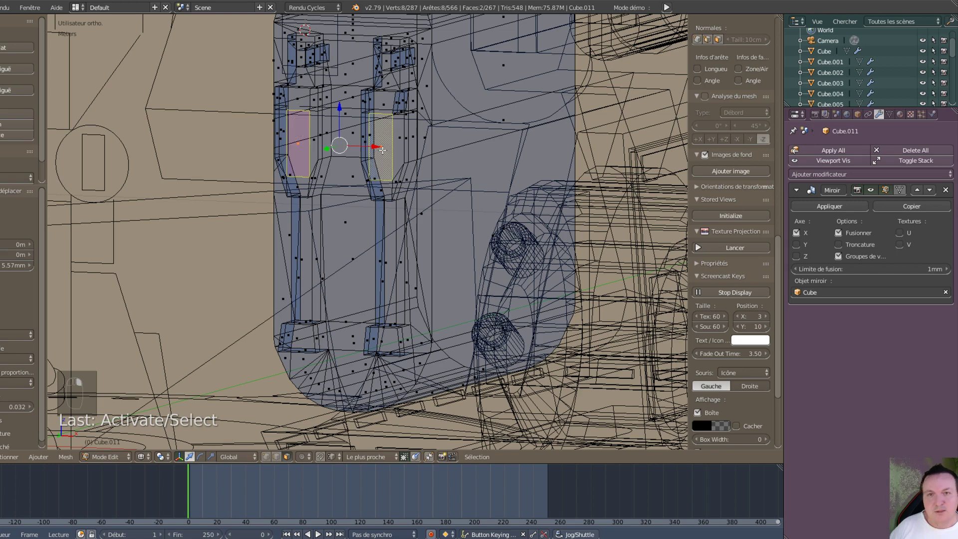
{"action": "key", "text": "e"}
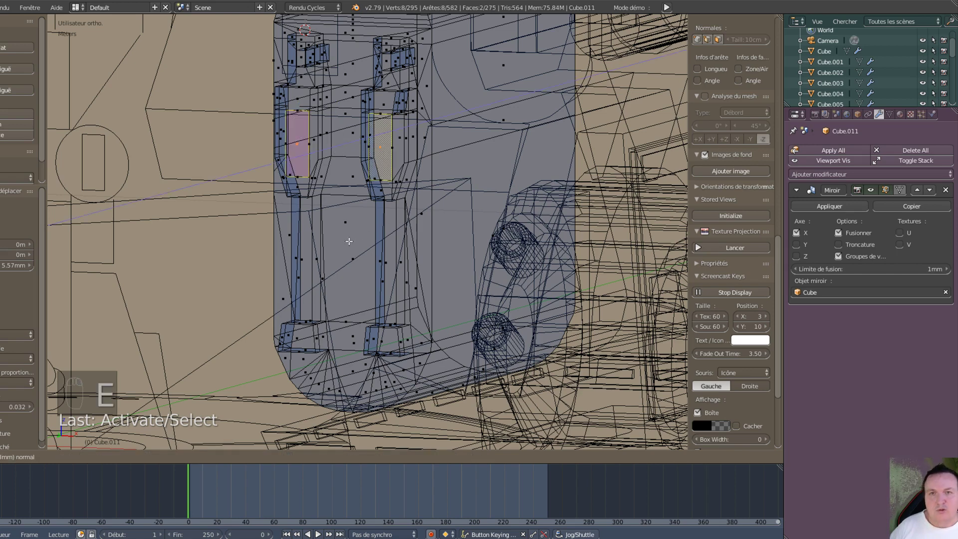
{"action": "left_click", "coordinate": [344, 244]}
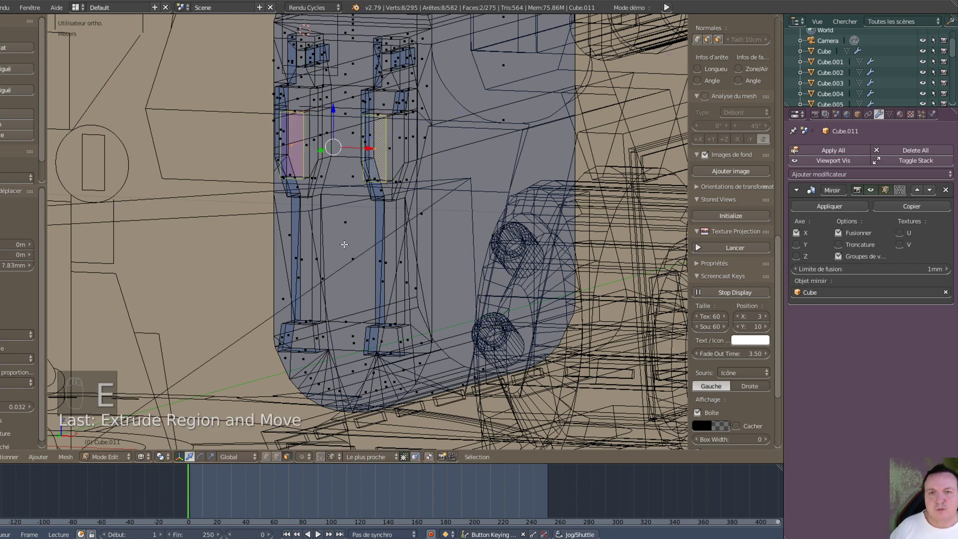
- Extrude the two central faces again, moving them about 4.67 mm outward along Y and scaling them to 0.920
{"action": "key", "text": "e"}
{"action": "right_click", "coordinate": [344, 244]}
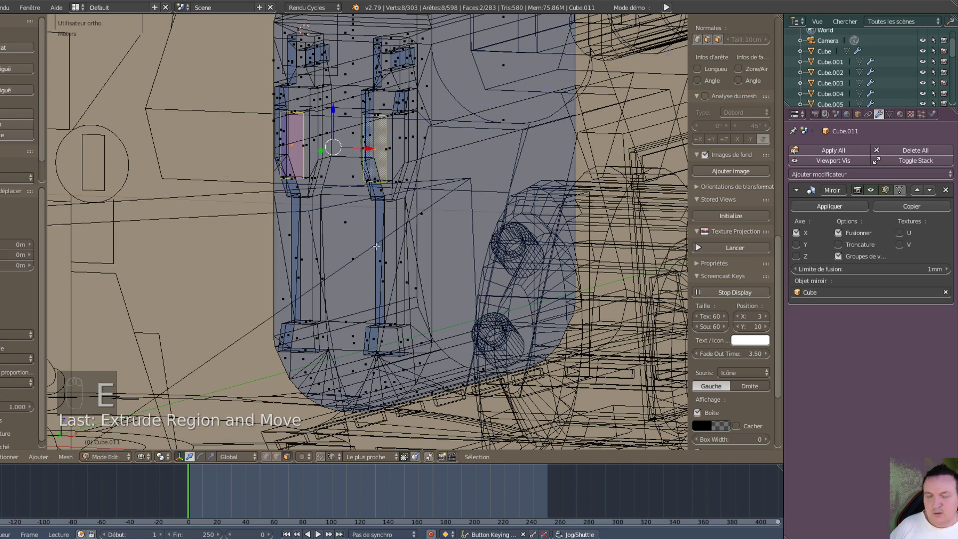
{"action": "left_click_drag", "start_coordinate": [319, 151], "coordinate": [314, 152]}
{"action": "key", "text": "s"}
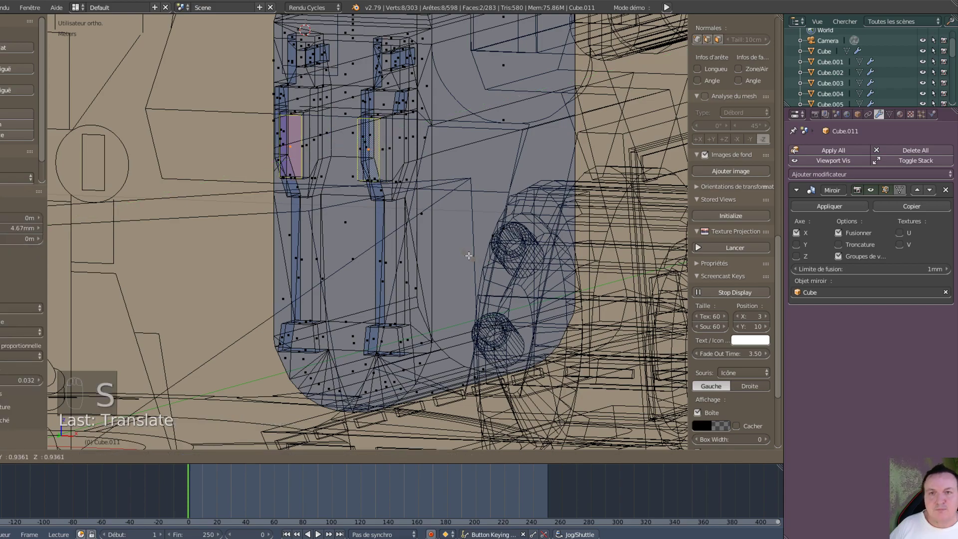
{"action": "left_click", "coordinate": [469, 255]}
- From the side, select both protruding central blocks entirely and scale them to 0.623 along the Y axis
{"action": "middle_click_drag", "start_coordinate": [466, 255], "coordinate": [294, 298]}
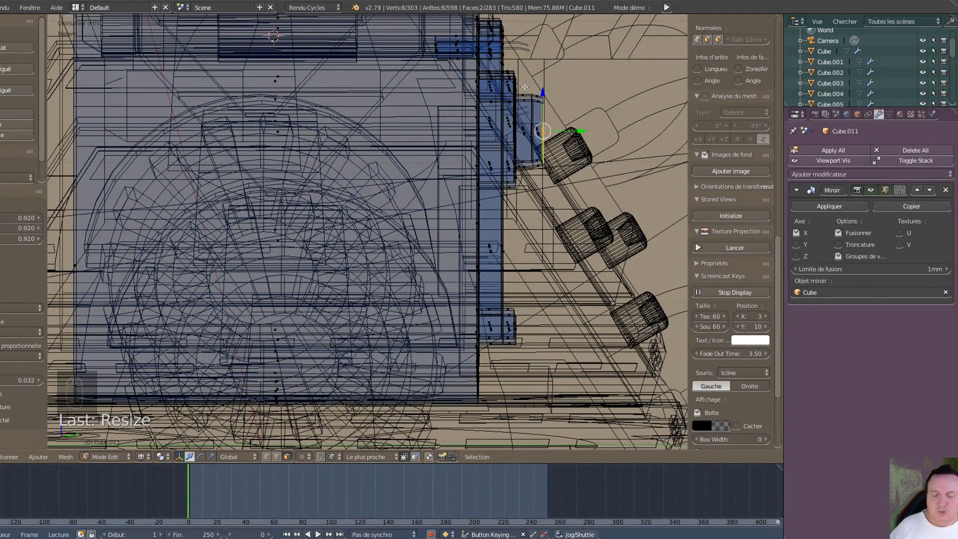
{"action": "key", "text": "b"}
{"action": "left_click_drag", "start_coordinate": [522, 92], "coordinate": [554, 177]}
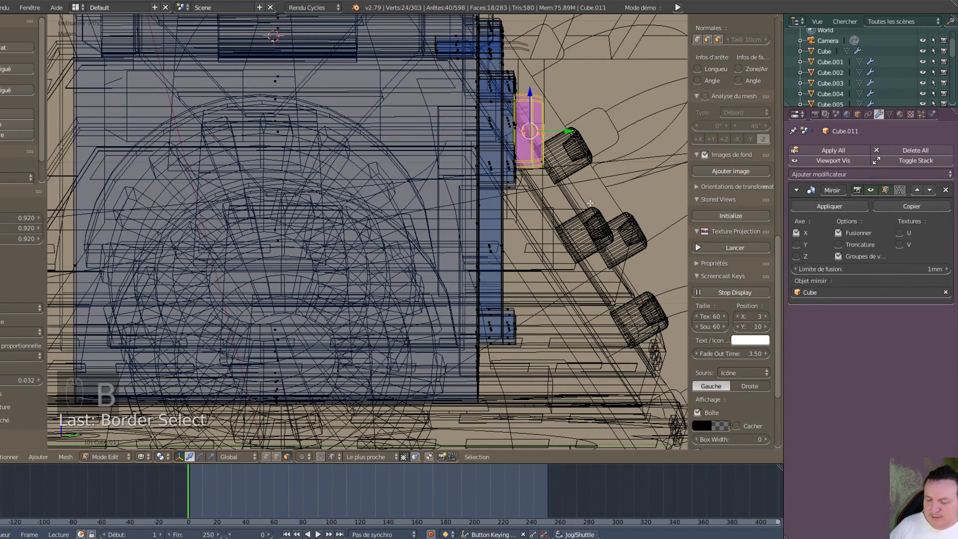
{"action": "key", "text": "s"}
{"action": "key", "text": "y"}
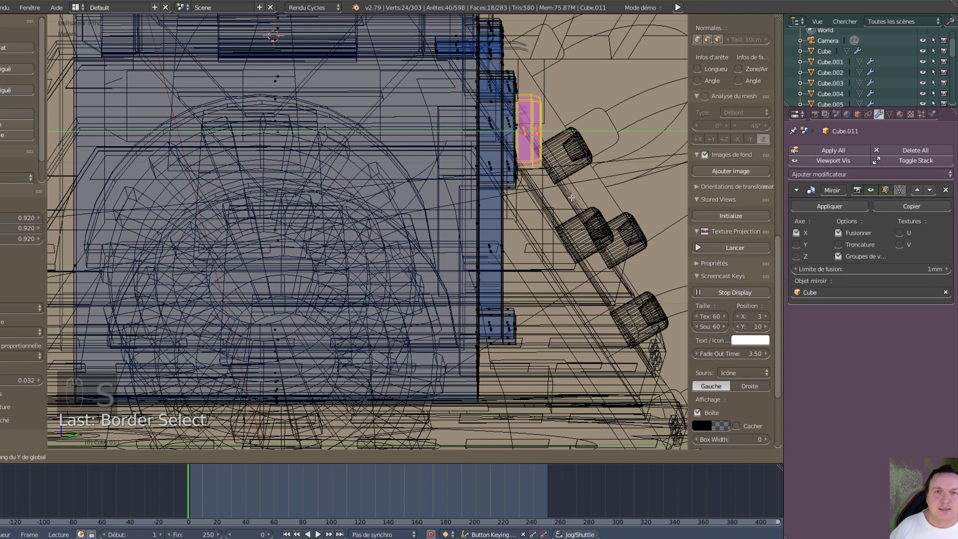
{"action": "left_click", "coordinate": [541, 188]}
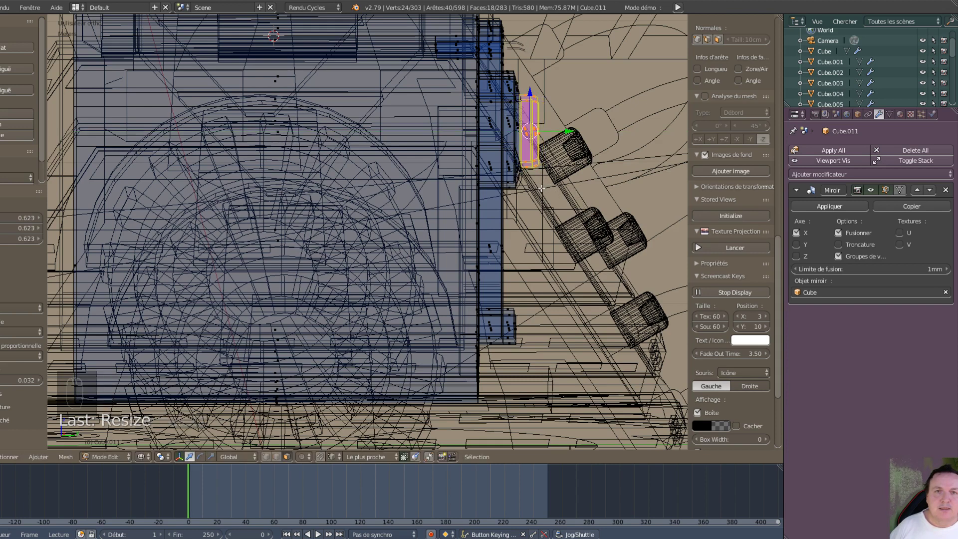
- Move the two central blocks -1.9 mm along Y toward the strips and turn off the wireframe display
{"action": "left_click_drag", "start_coordinate": [570, 131], "coordinate": [567, 131]}
{"action": "middle_click_drag", "start_coordinate": [567, 131], "coordinate": [454, 224]}
{"action": "scroll", "coordinate": [454, 225], "scroll_direction": "up", "scroll_amount": 3}
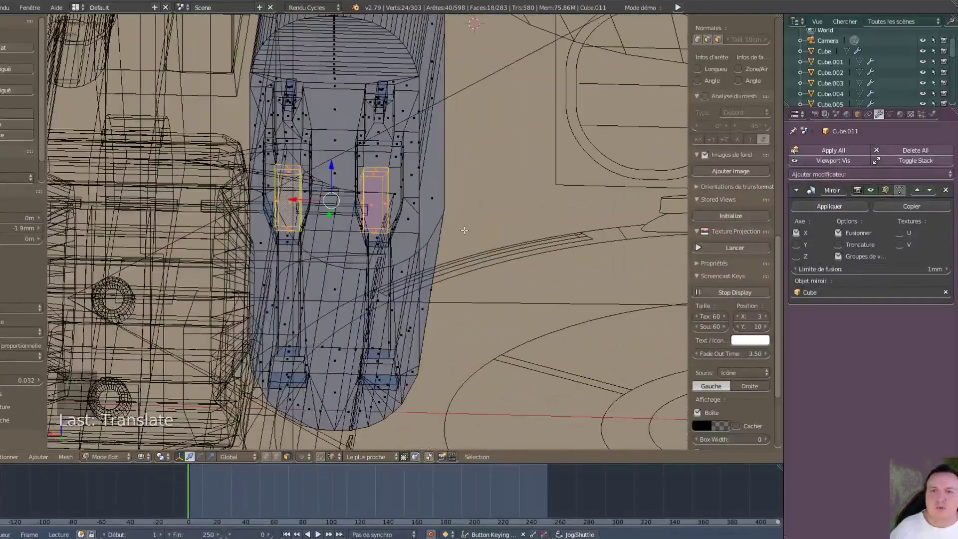
{"action": "scroll", "coordinate": [454, 213], "scroll_direction": "up", "scroll_amount": 2}
{"action": "key", "text": "z"}
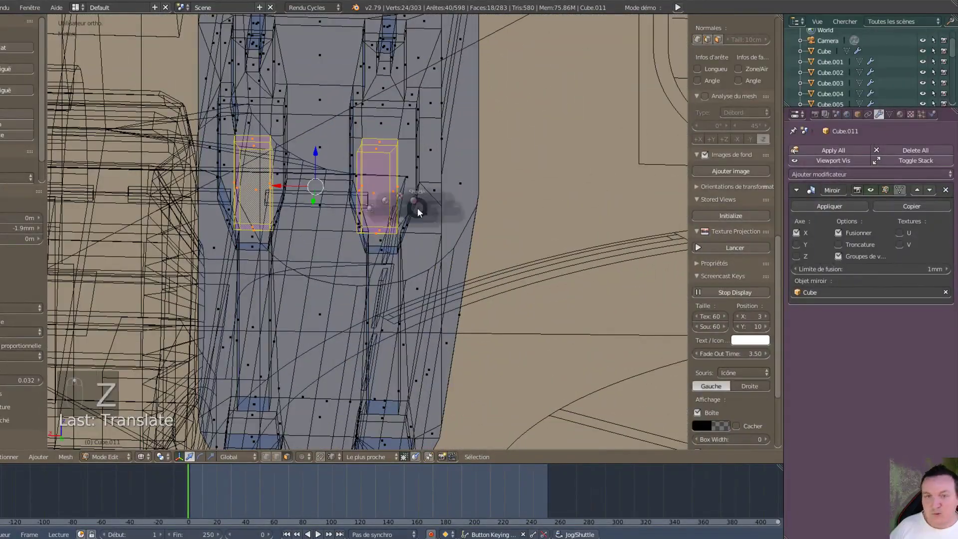
- In solid display, select the faces flanking the small central notch on both sides at the upper end of each strip
{"action": "left_click", "coordinate": [415, 268]}
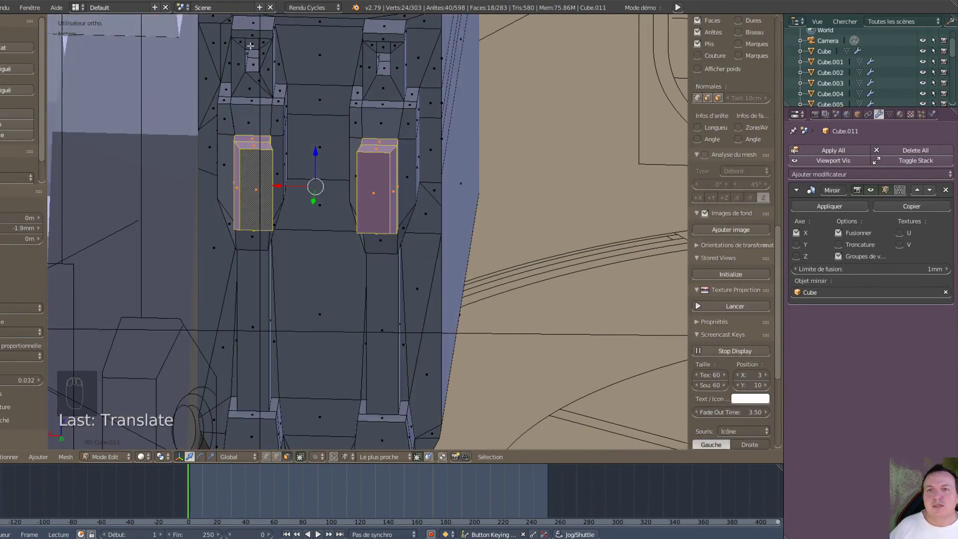
{"action": "right_click", "coordinate": [251, 45]}
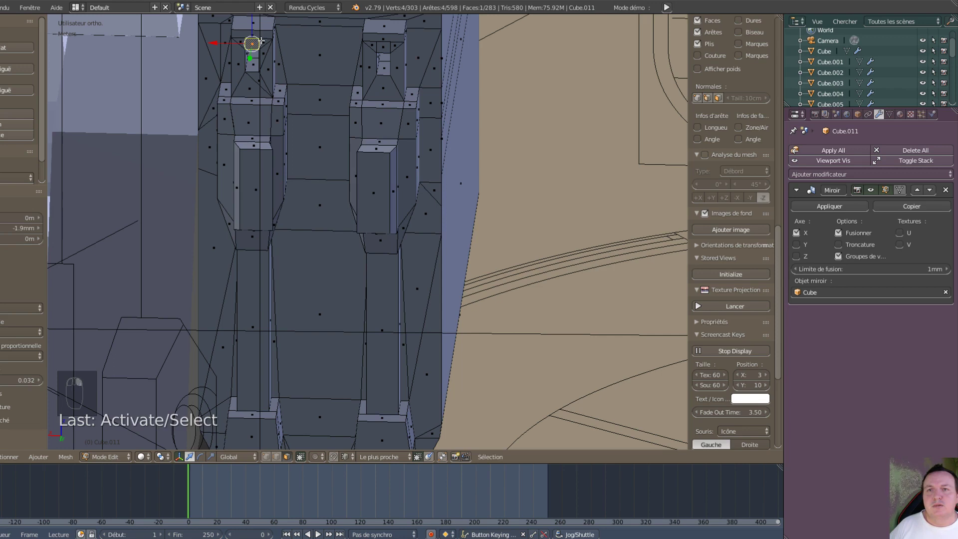
{"action": "right_click", "coordinate": [262, 42]}
{"action": "right_click", "coordinate": [238, 43], "text": "shift"}
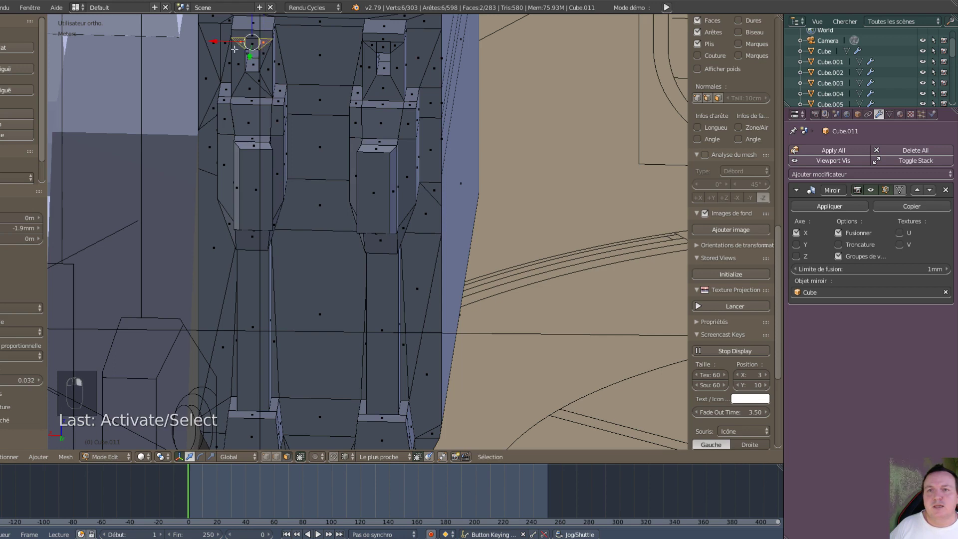
{"action": "right_click", "coordinate": [240, 60], "text": "shift"}
{"action": "right_click", "coordinate": [264, 56], "text": "shift"}
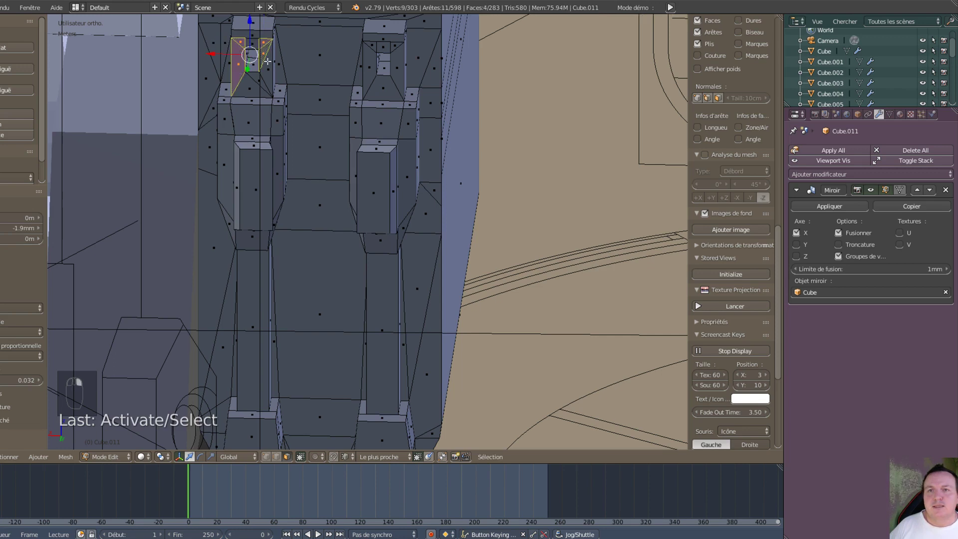
{"action": "right_click", "coordinate": [265, 67], "text": "shift"}
{"action": "right_click", "coordinate": [372, 48], "text": "shift"}
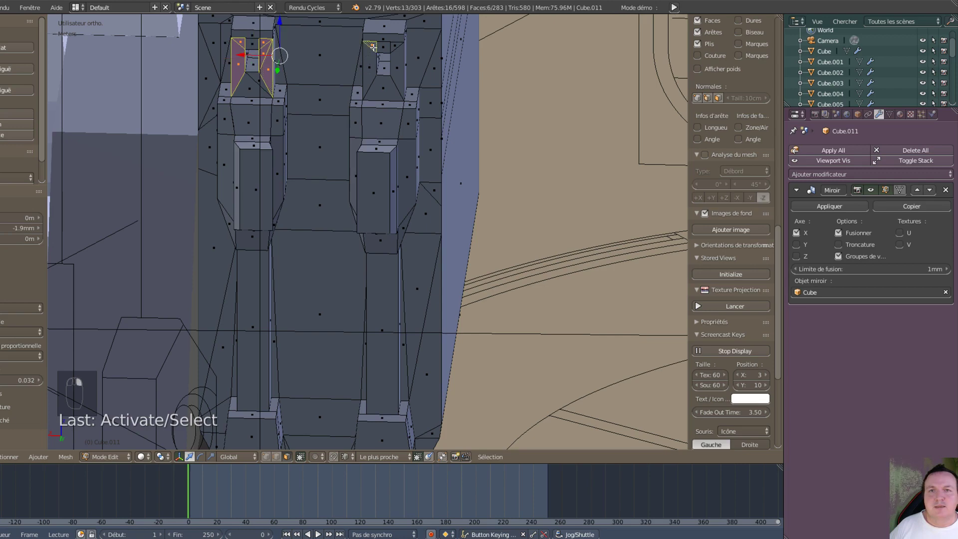
{"action": "right_click", "coordinate": [369, 56], "text": "shift"}
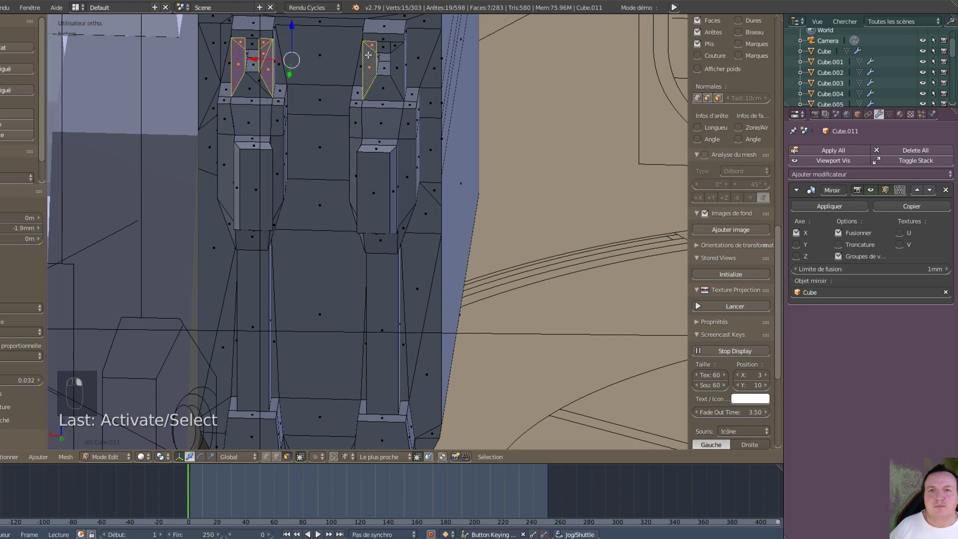
{"action": "right_click", "coordinate": [393, 48], "text": "shift"}
{"action": "right_click", "coordinate": [402, 63], "text": "shift"}
{"action": "middle_click_drag", "start_coordinate": [443, 99], "coordinate": [384, 117]}
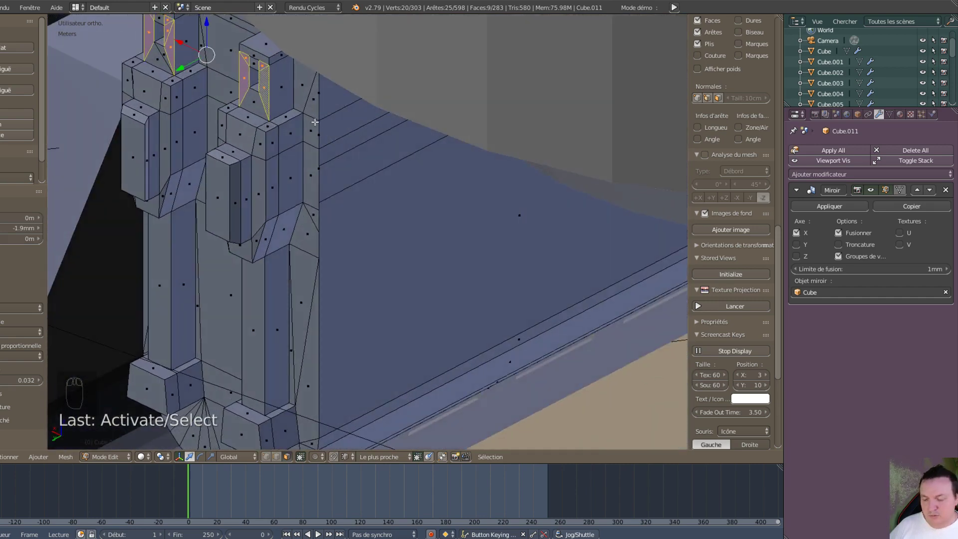
{"action": "left_click_drag", "start_coordinate": [181, 70], "coordinate": [185, 70]}
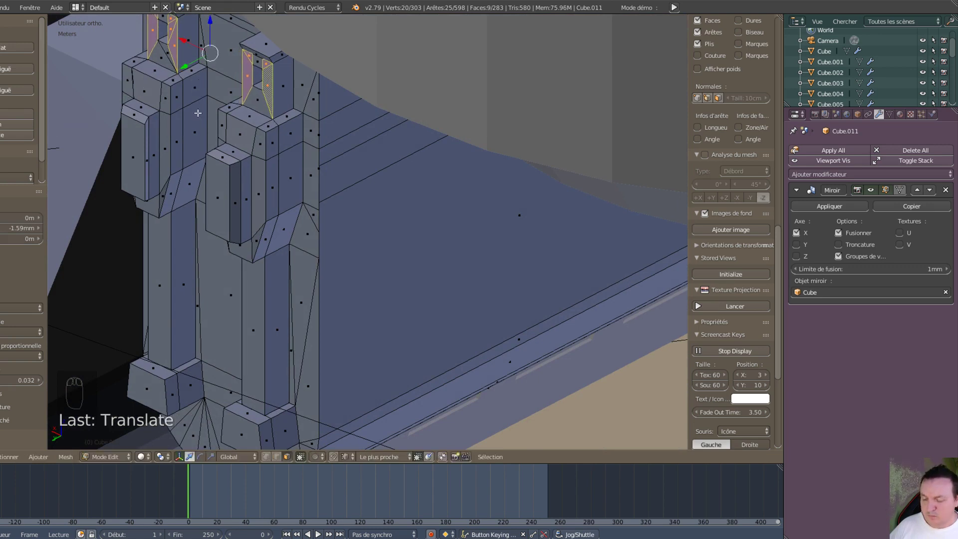
{"action": "key", "text": "ctrl+Tab"}
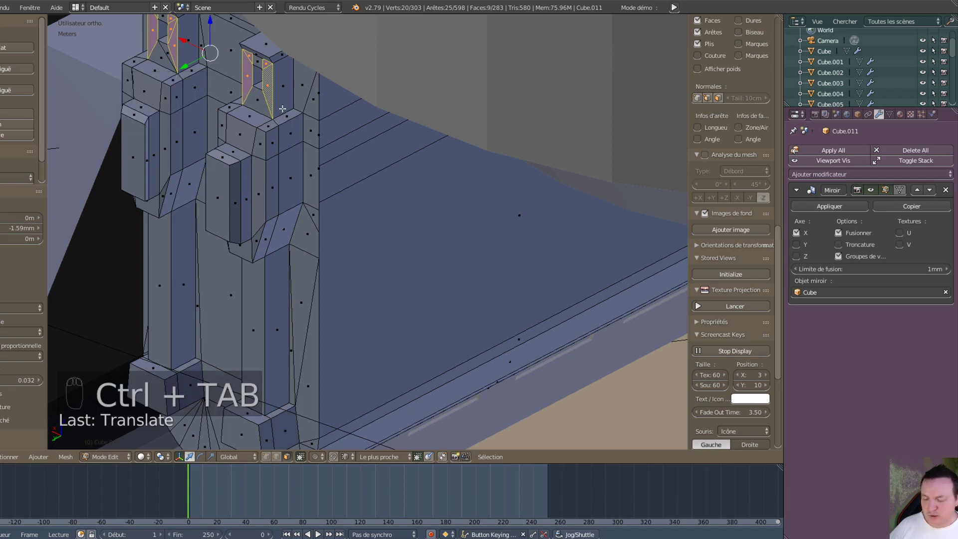
{"action": "key", "text": "ctrl+z"}
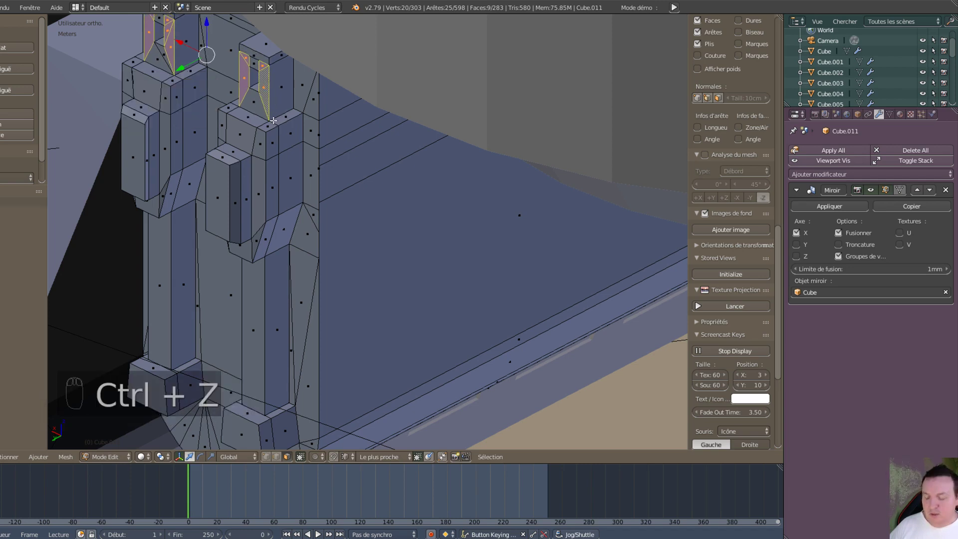
- Extrude the selected notch-side faces and move them -4.14 mm along Y to recess them into both strips
{"action": "key", "text": "e"}
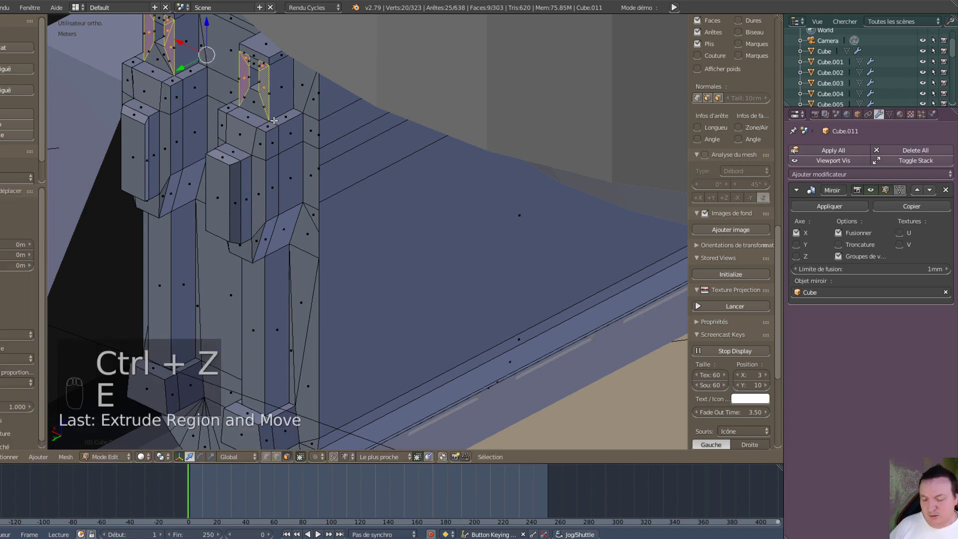
{"action": "key", "text": "g"}
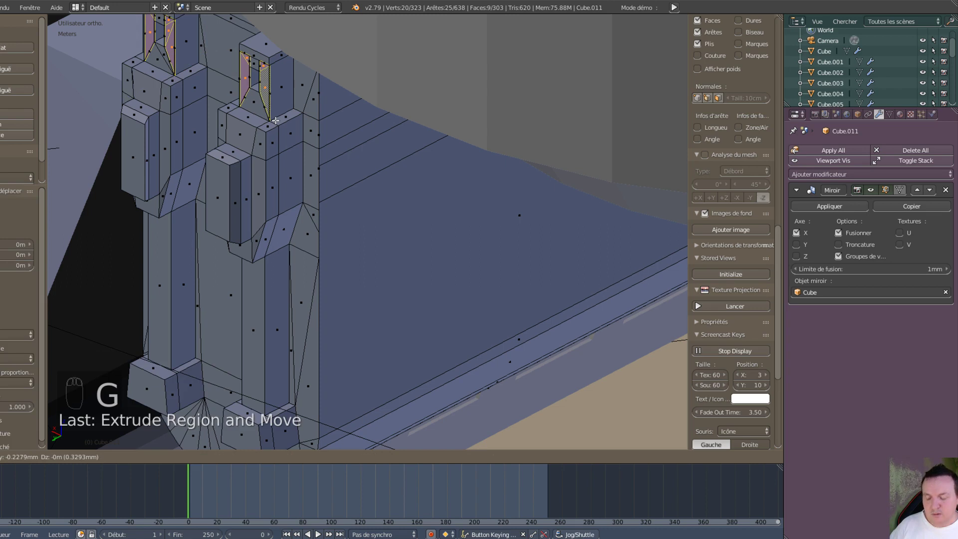
{"action": "key", "text": "y"}
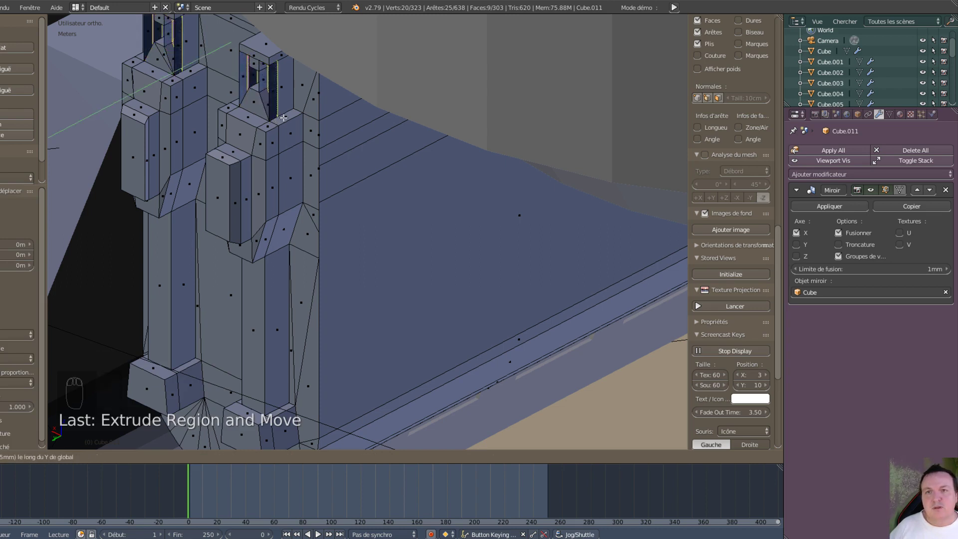
{"action": "left_click", "coordinate": [284, 117]}
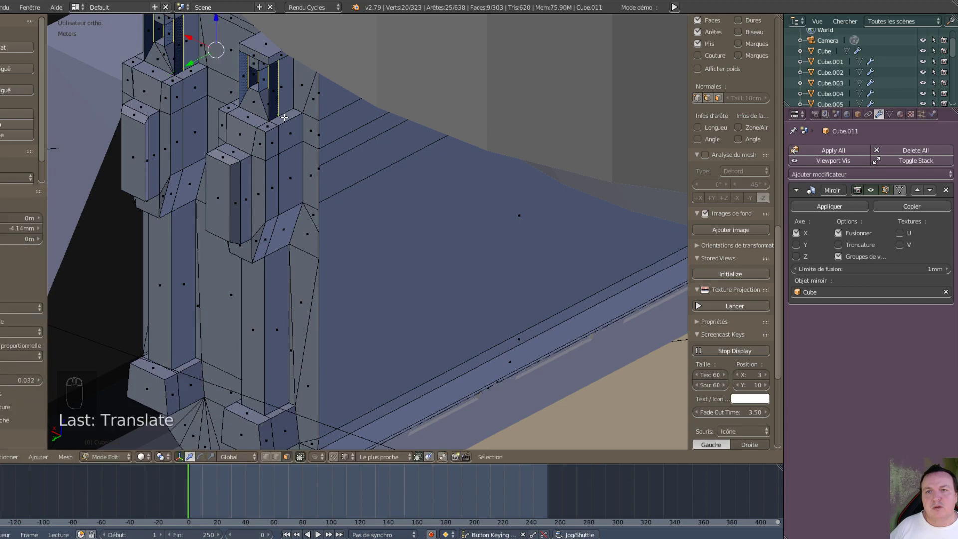
- From the rear, switch to vertex selection and wireframe display around the recesses at the strips' upper ends
{"action": "middle_click_drag", "start_coordinate": [264, 162], "coordinate": [419, 156]}
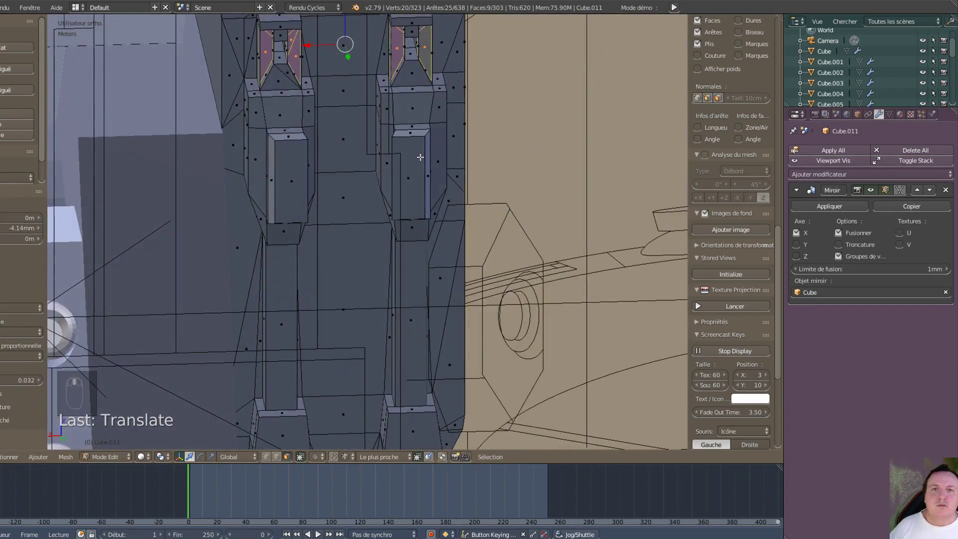
{"action": "key", "text": "KP_1"}
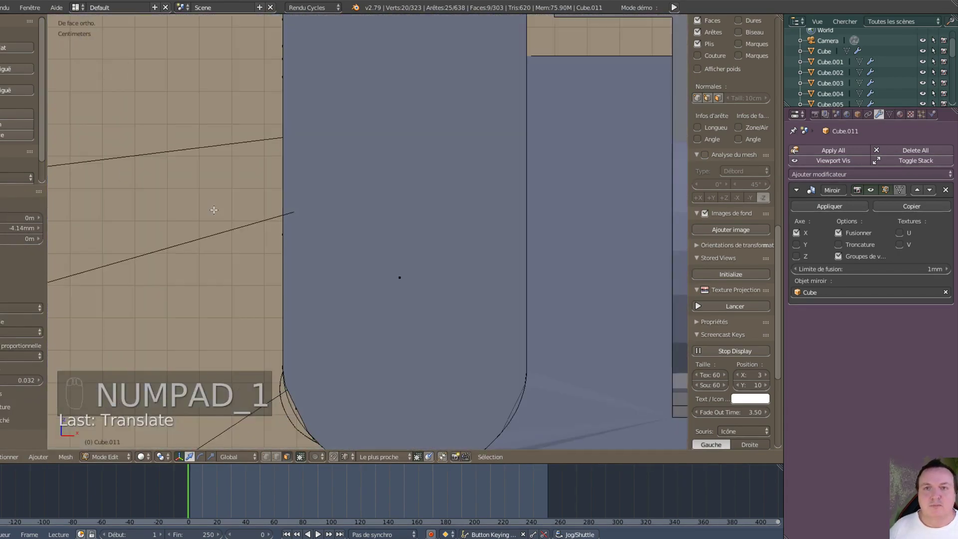
{"action": "key", "text": "ctrl+KP_1"}
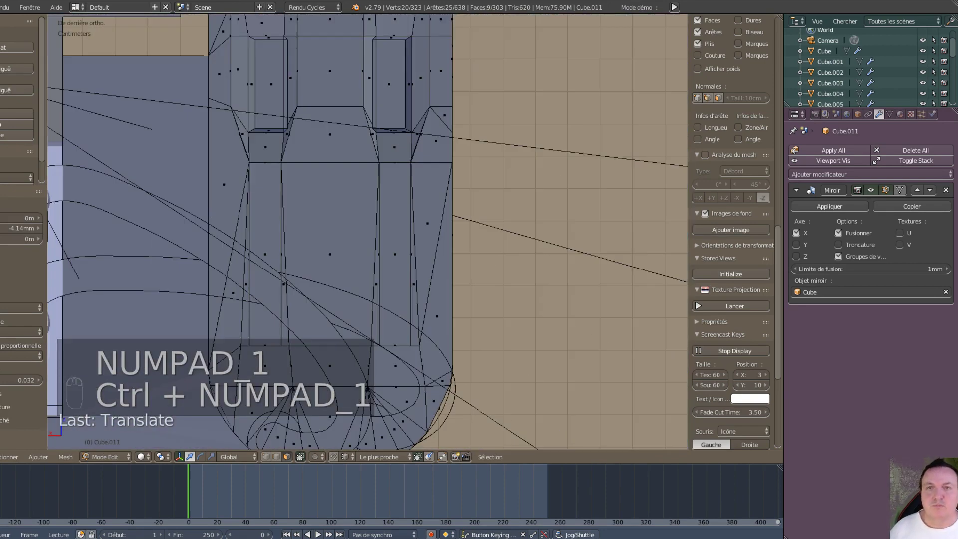
{"action": "middle_click_drag", "start_coordinate": [280, 91], "coordinate": [249, 313], "text": "shift"}
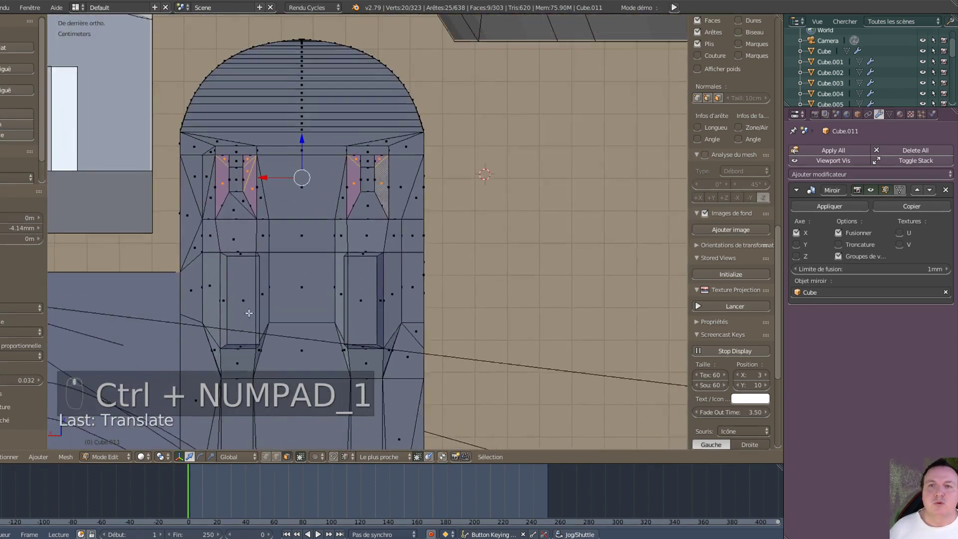
{"action": "scroll", "coordinate": [352, 327], "scroll_direction": "up", "scroll_amount": 5}
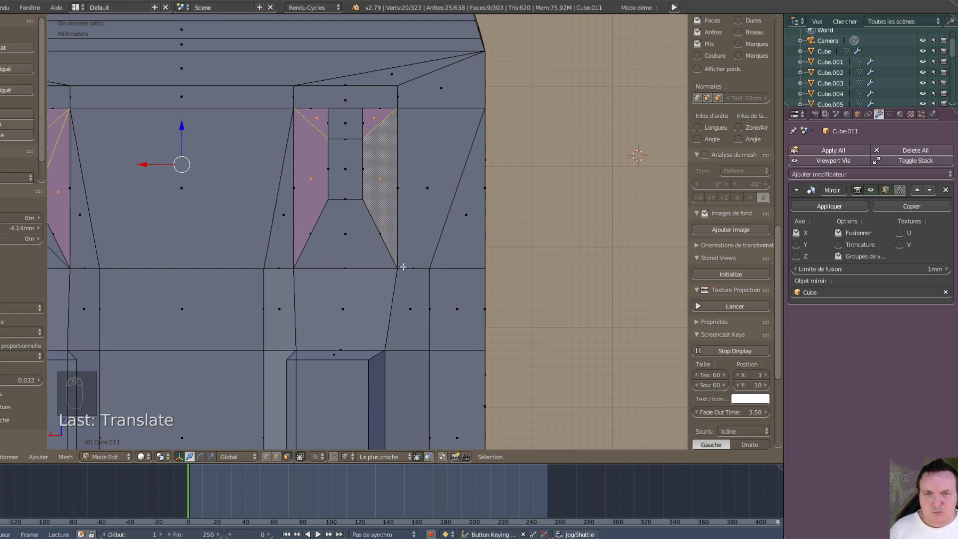
{"action": "middle_click_drag", "start_coordinate": [379, 285], "coordinate": [378, 313]}
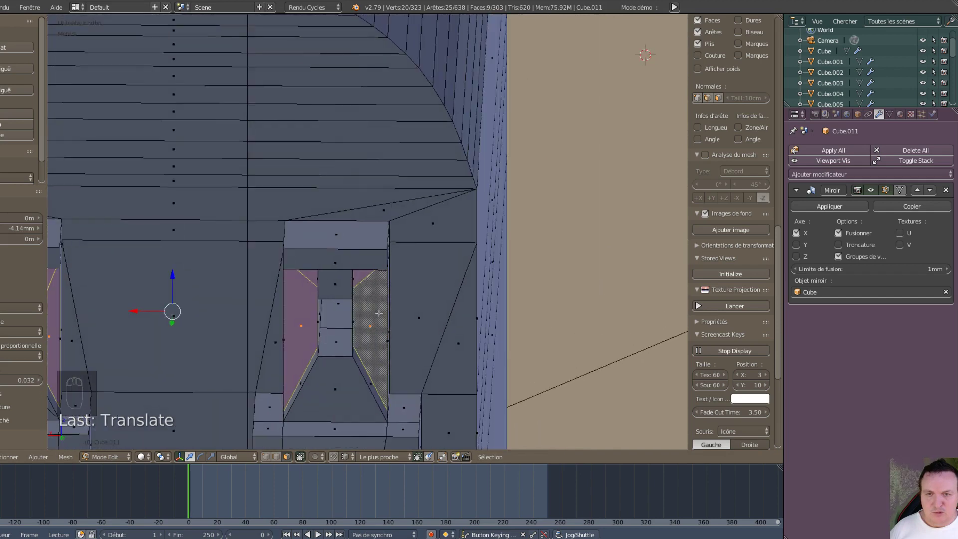
{"action": "key", "text": "ctrl+Tab"}
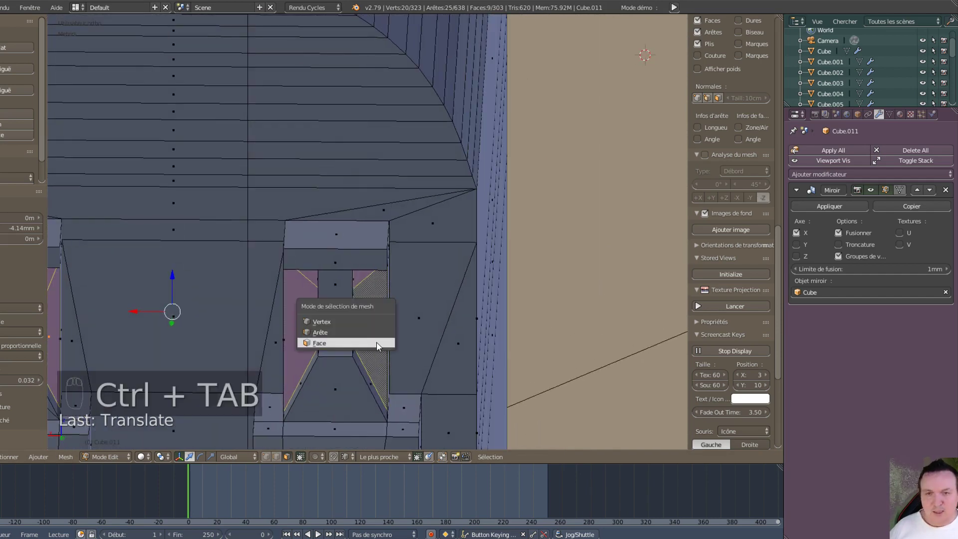
{"action": "left_click", "coordinate": [354, 321]}
{"action": "key", "text": "ctrl+Tab"}
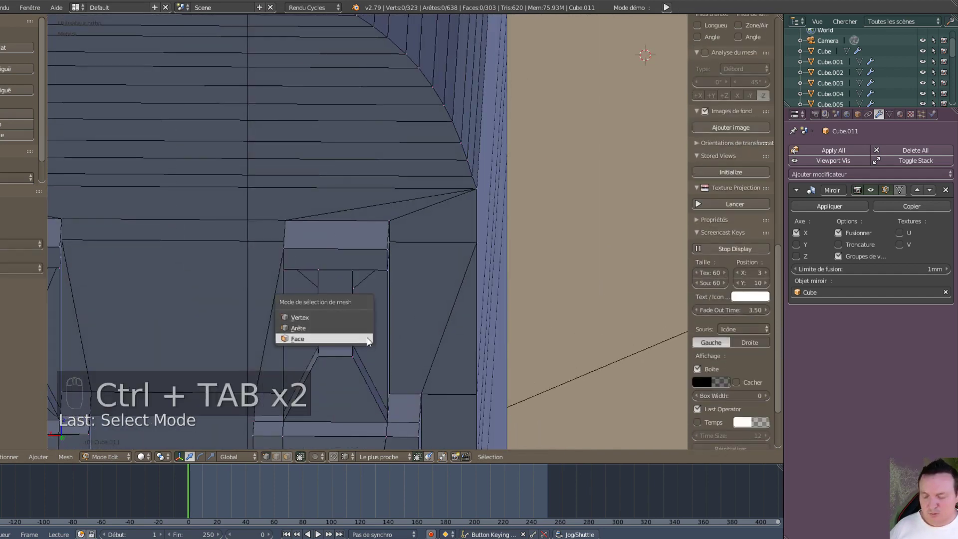
{"action": "left_click", "coordinate": [358, 318]}
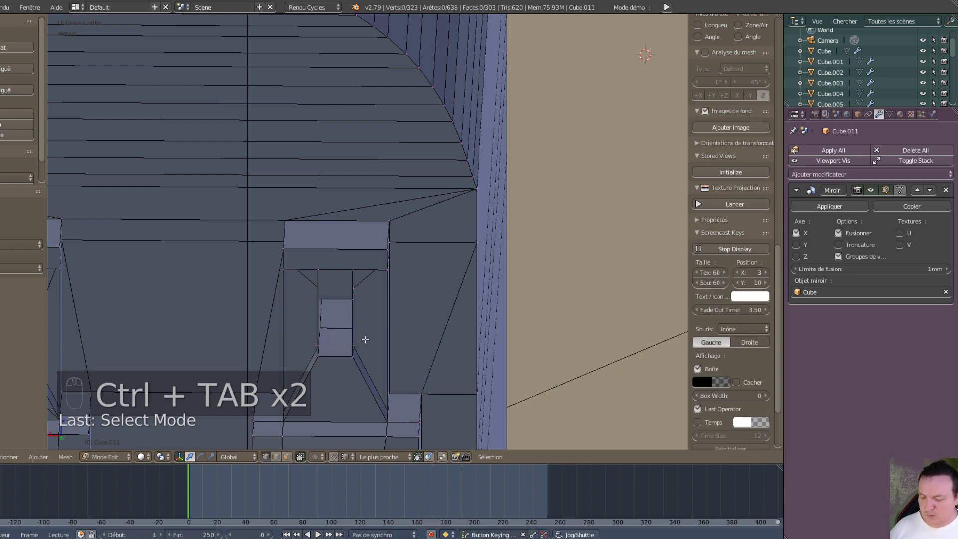
{"action": "key", "text": "z"}
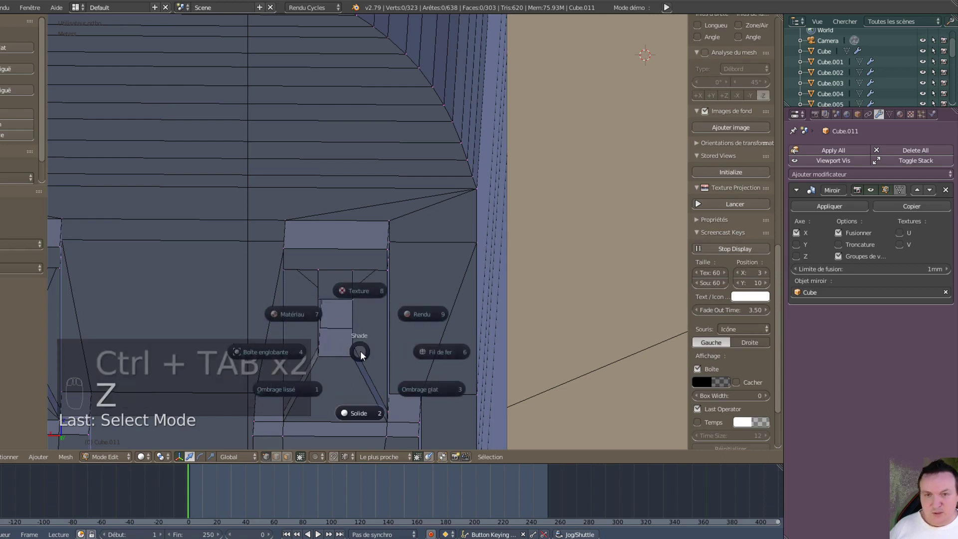
{"action": "left_click", "coordinate": [427, 354]}
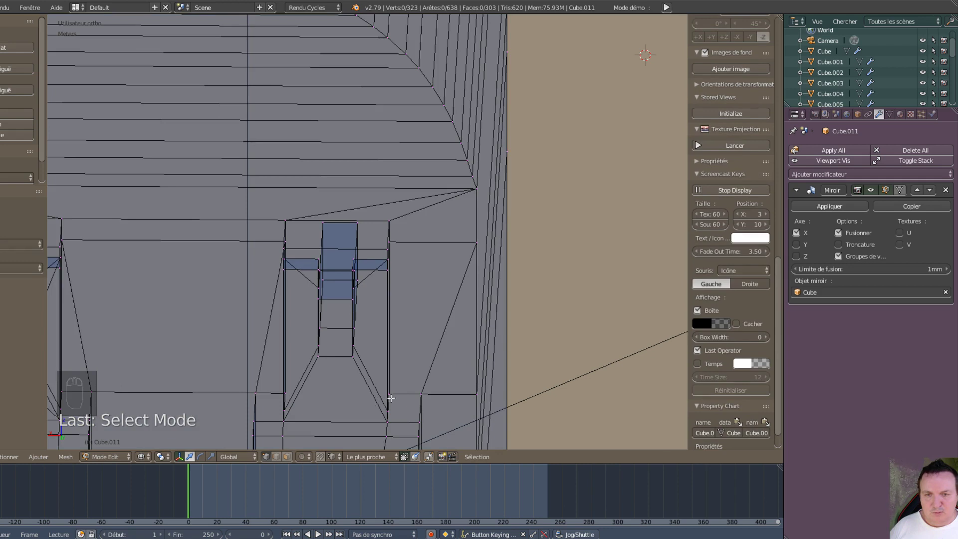
- Select the four lower corner vertices of the recessed faces on each of the two strips
{"action": "right_click", "coordinate": [388, 394]}
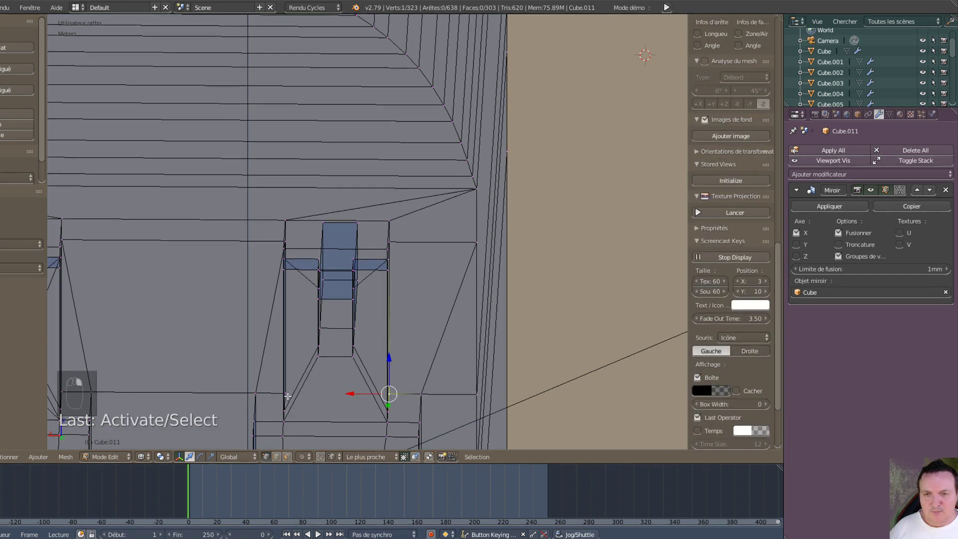
{"action": "right_click", "coordinate": [288, 395], "text": "shift"}
{"action": "right_click", "coordinate": [317, 349], "text": "shift"}
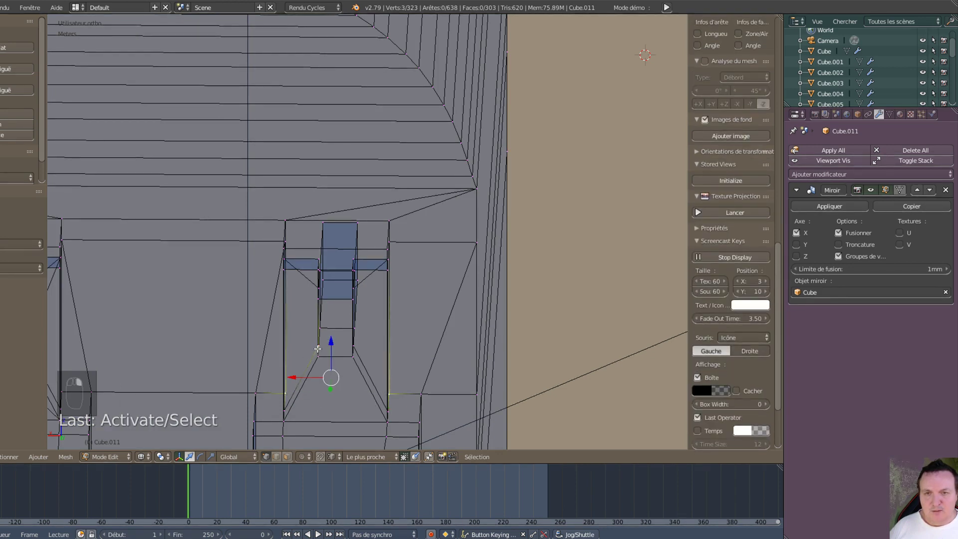
{"action": "right_click", "coordinate": [352, 345], "text": "shift"}
{"action": "scroll", "coordinate": [281, 339], "scroll_direction": "down", "scroll_amount": 4}
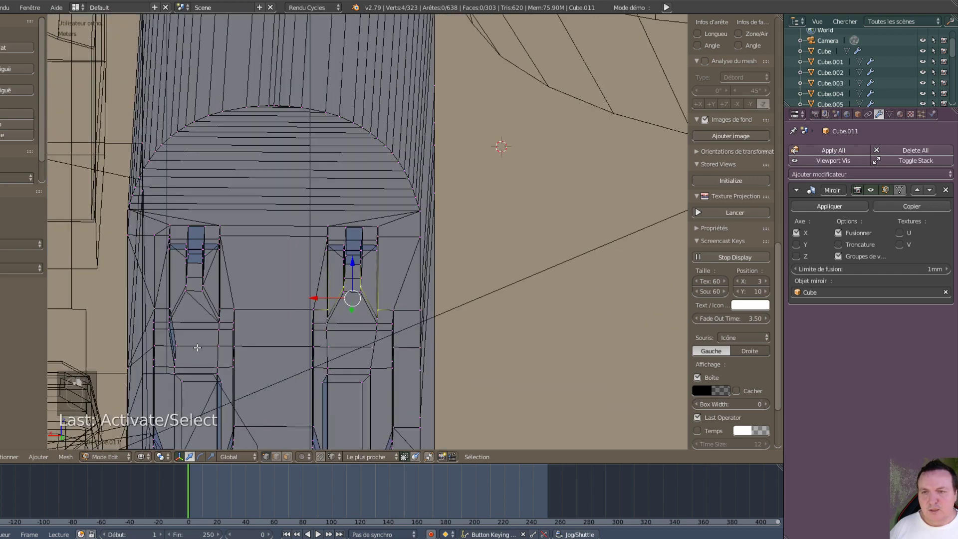
{"action": "scroll", "coordinate": [190, 319], "scroll_direction": "up", "scroll_amount": 3}
{"action": "middle_click_drag", "start_coordinate": [172, 337], "coordinate": [329, 288], "text": "shift"}
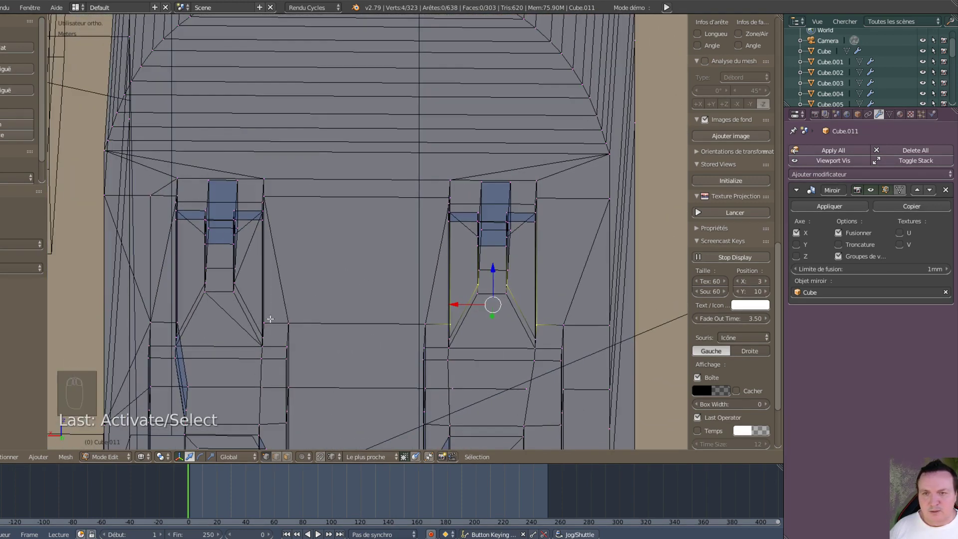
{"action": "right_click", "coordinate": [262, 338], "text": "shift"}
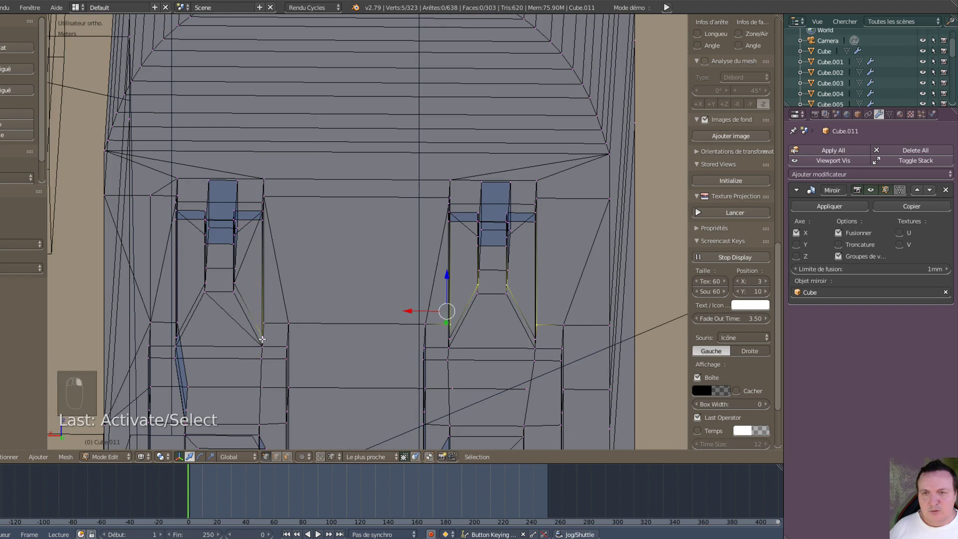
{"action": "right_click", "coordinate": [234, 283], "text": "shift"}
{"action": "right_click", "coordinate": [205, 283], "text": "shift"}
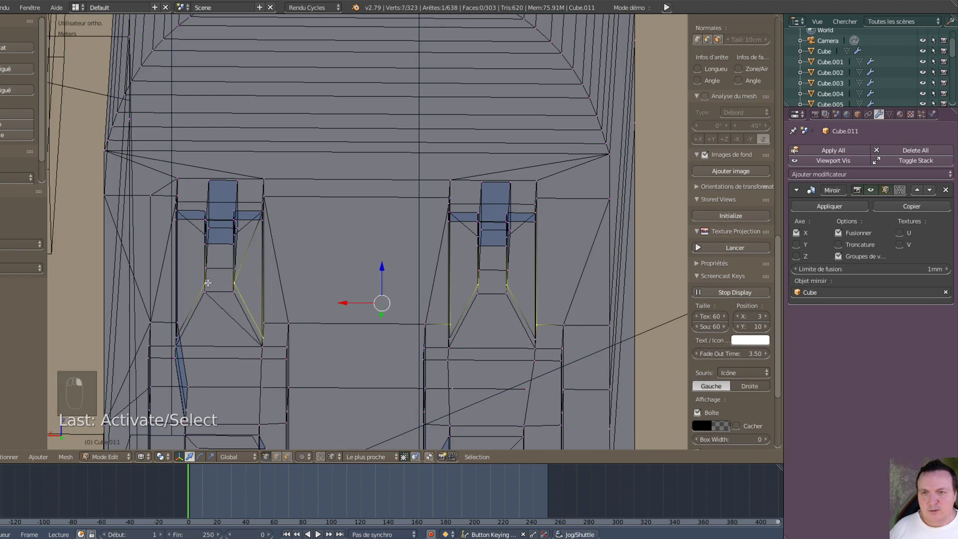
{"action": "right_click", "coordinate": [174, 337], "text": "shift"}
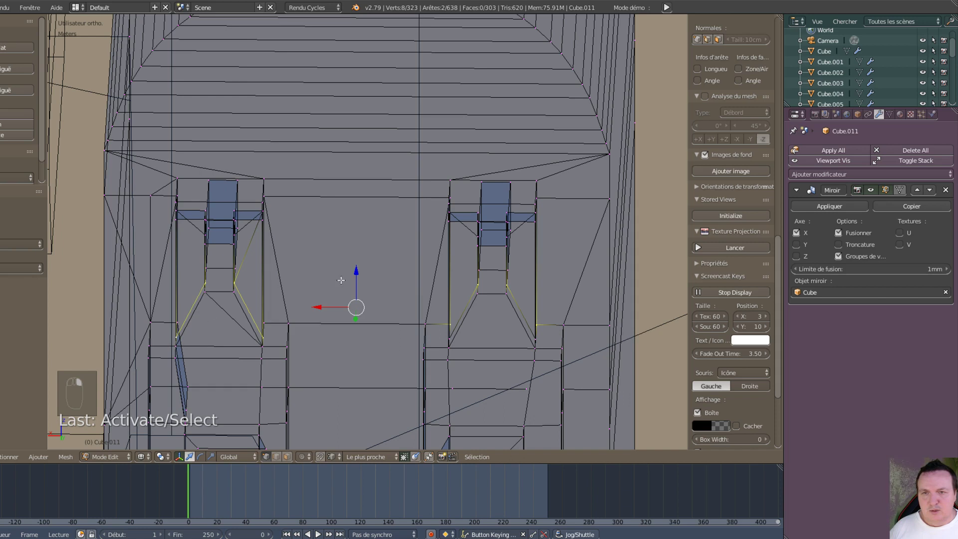
- Move the eight selected lower recess vertices 5.12 mm up along the Z axis
{"action": "key", "text": "g"}
{"action": "key", "text": "z"}
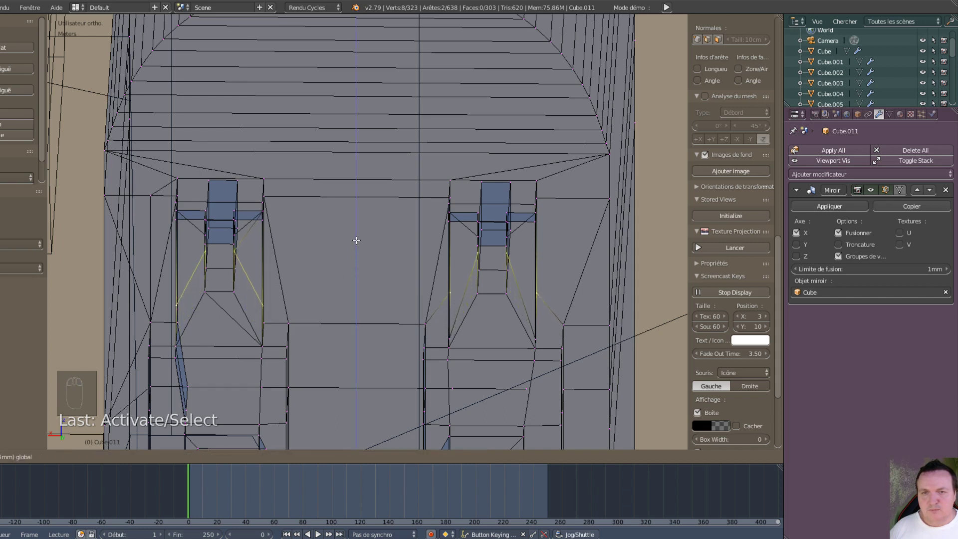
{"action": "left_click", "coordinate": [356, 239]}
- Delete the four narrow vertical faces flanking the upper notches, two on each of the two strips
{"action": "middle_click_drag", "start_coordinate": [399, 299], "coordinate": [364, 289]}
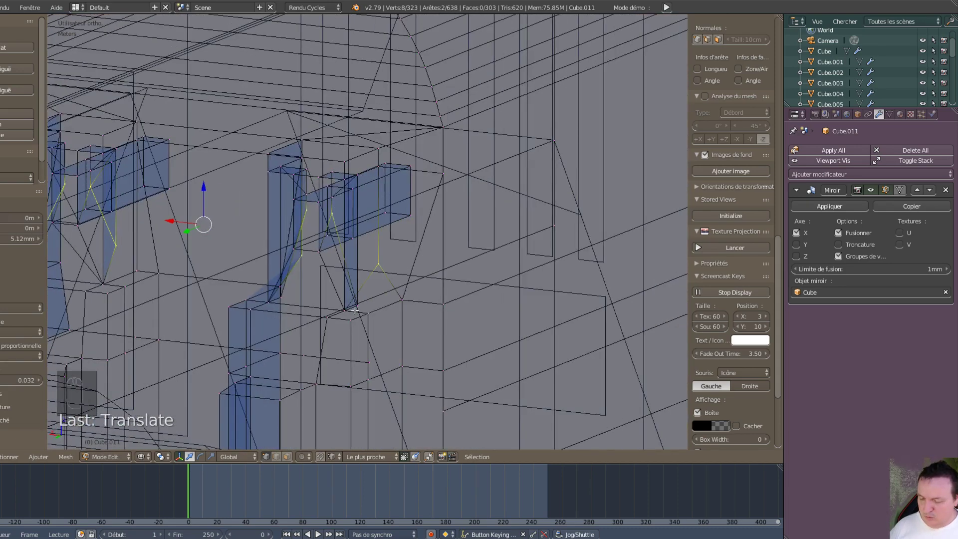
{"action": "key", "text": "ctrl+Tab"}
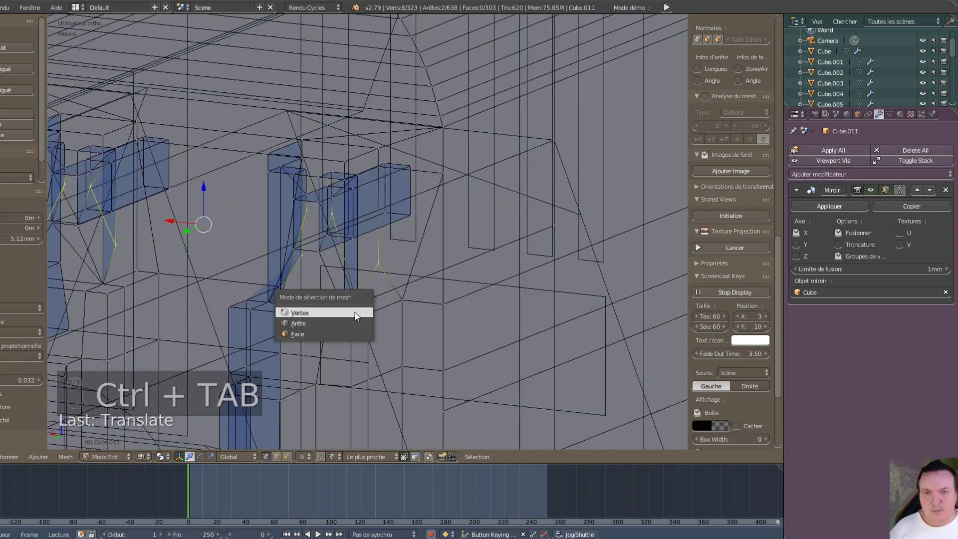
{"action": "left_click", "coordinate": [332, 333]}
{"action": "mouse_move", "coordinate": [359, 308]}
{"action": "middle_mouse_down"}
{"action": "mouse_move", "coordinate": [331, 312]}
{"action": "mouse_move", "coordinate": [341, 293]}
{"action": "mouse_move", "coordinate": [350, 312]}
{"action": "mouse_move", "coordinate": [359, 307]}
{"action": "middle_mouse_up"}
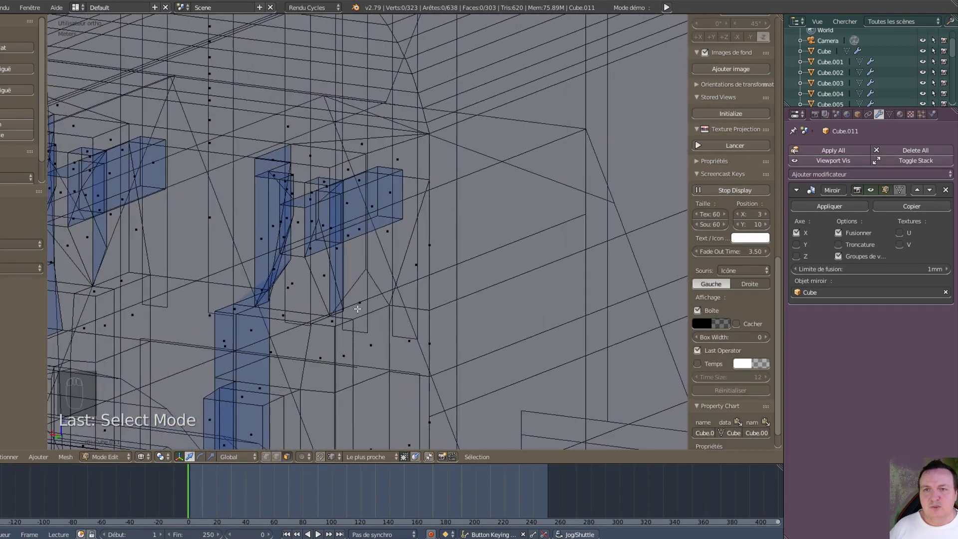
{"action": "right_click", "coordinate": [258, 236]}
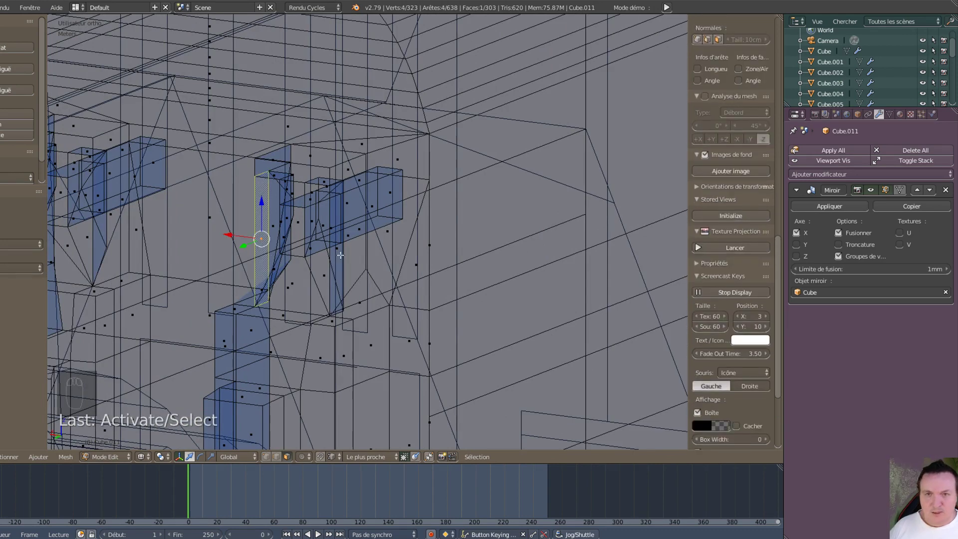
{"action": "right_click", "coordinate": [338, 252], "text": "shift"}
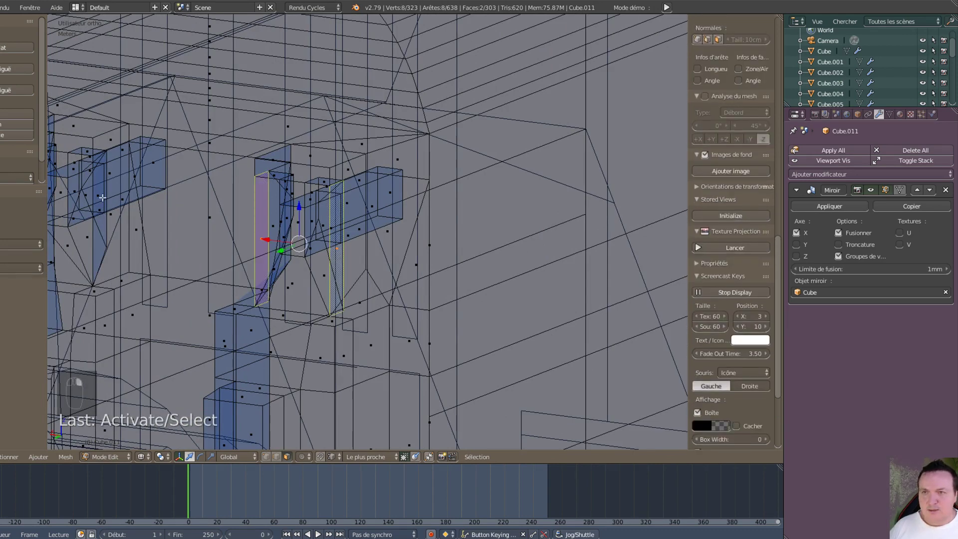
{"action": "right_click", "coordinate": [99, 224], "text": "shift"}
{"action": "middle_click_drag", "start_coordinate": [103, 246], "coordinate": [203, 234], "text": "shift"}
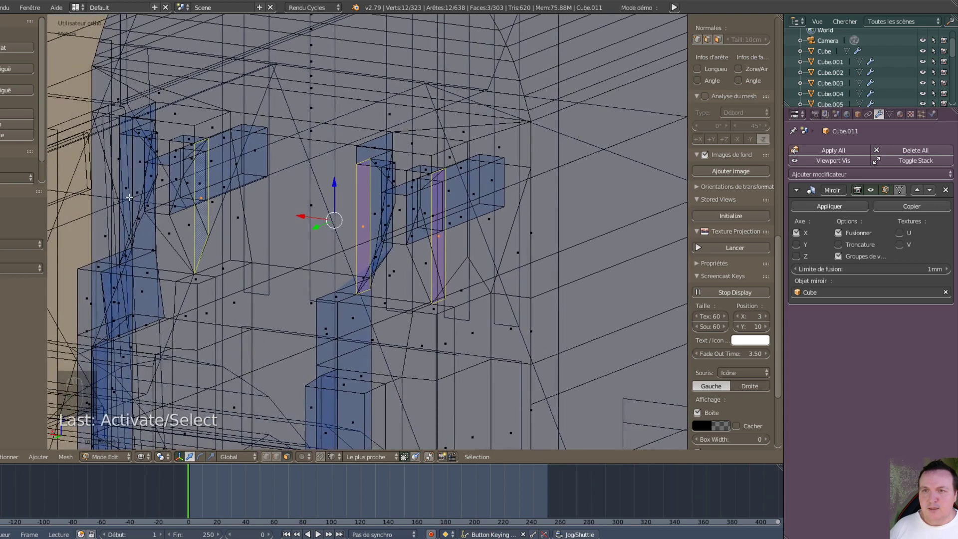
{"action": "right_click", "coordinate": [126, 193], "text": "shift"}
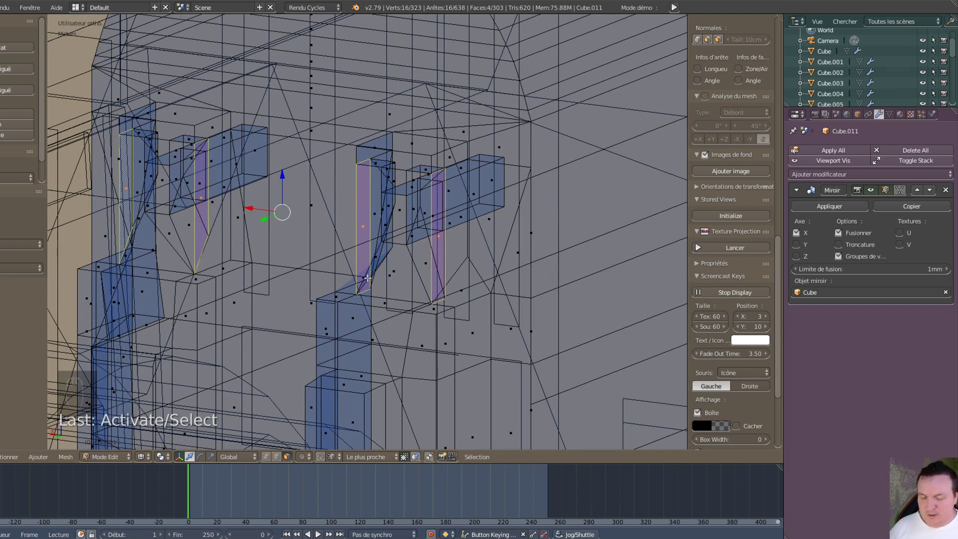
{"action": "key", "text": "x"}
{"action": "left_click", "coordinate": [344, 278]}
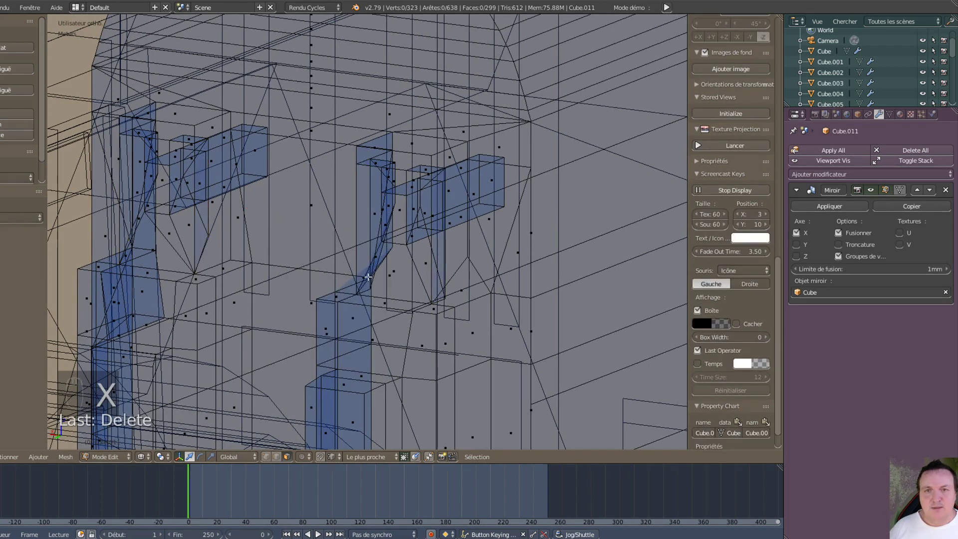
- Return to solid display and delete the left strip's outward side face and both of the right strip's side faces beside their notches
{"action": "scroll", "coordinate": [368, 277], "scroll_direction": "down", "scroll_amount": 1}
{"action": "key", "text": "z"}
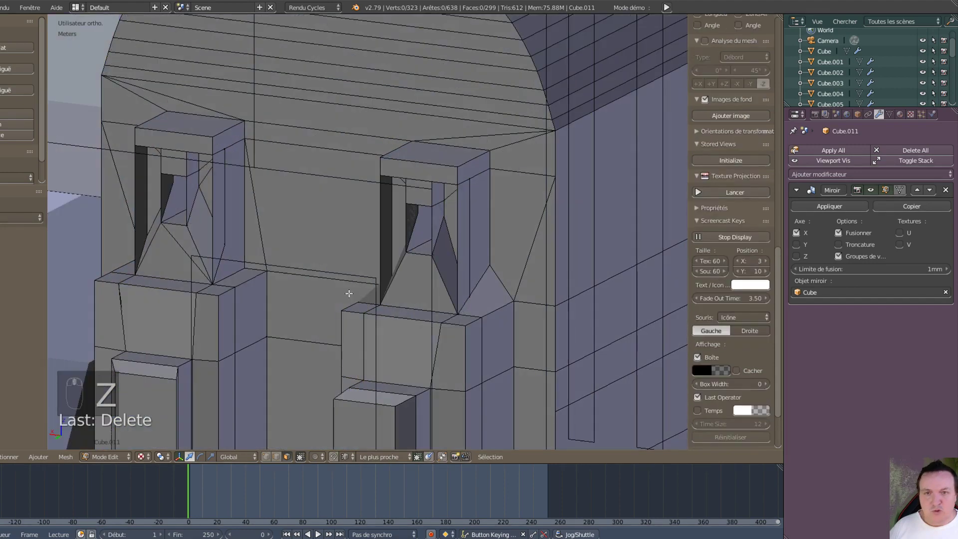
{"action": "middle_click_drag", "start_coordinate": [409, 270], "coordinate": [466, 251]}
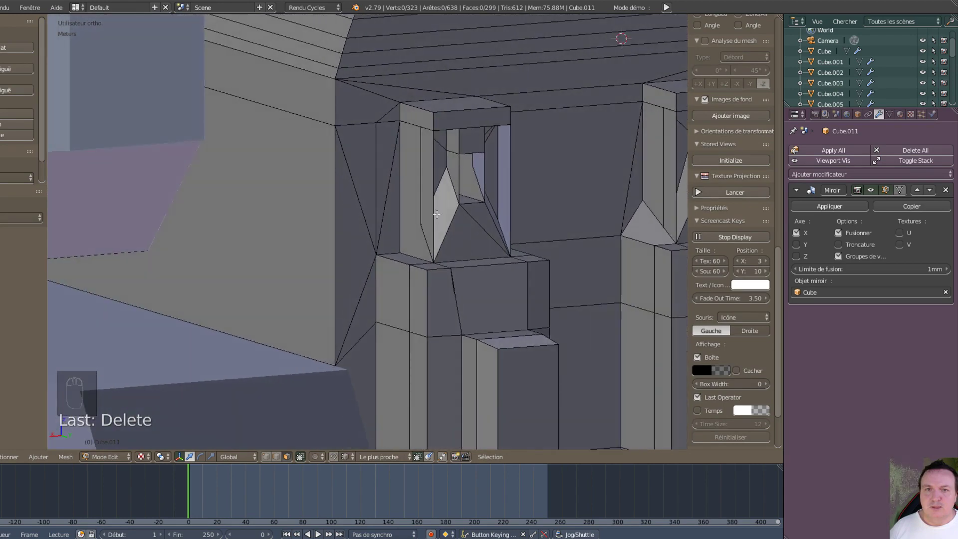
{"action": "key", "text": "ctrl+Tab"}
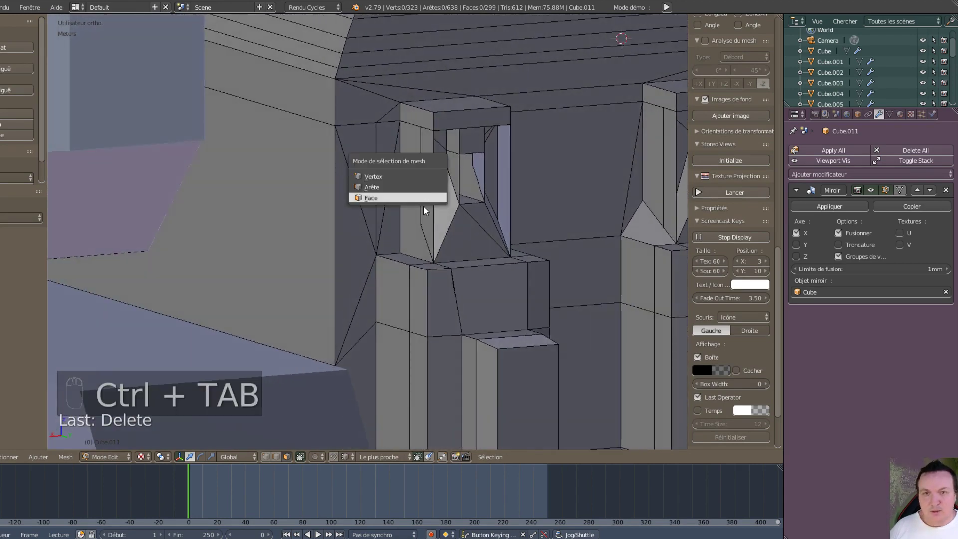
{"action": "left_click", "coordinate": [414, 198]}
{"action": "right_click", "coordinate": [429, 195]}
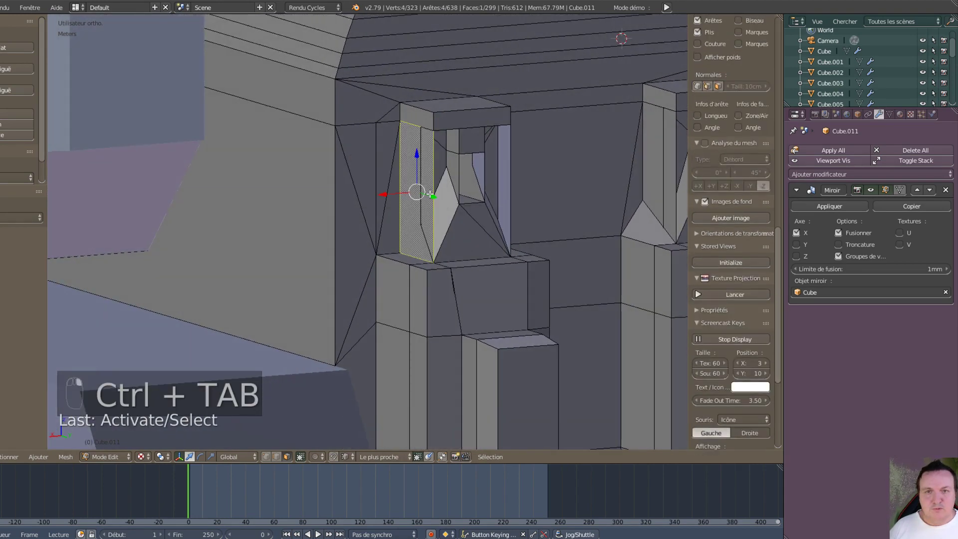
{"action": "scroll", "coordinate": [507, 218], "scroll_direction": "down", "scroll_amount": 2}
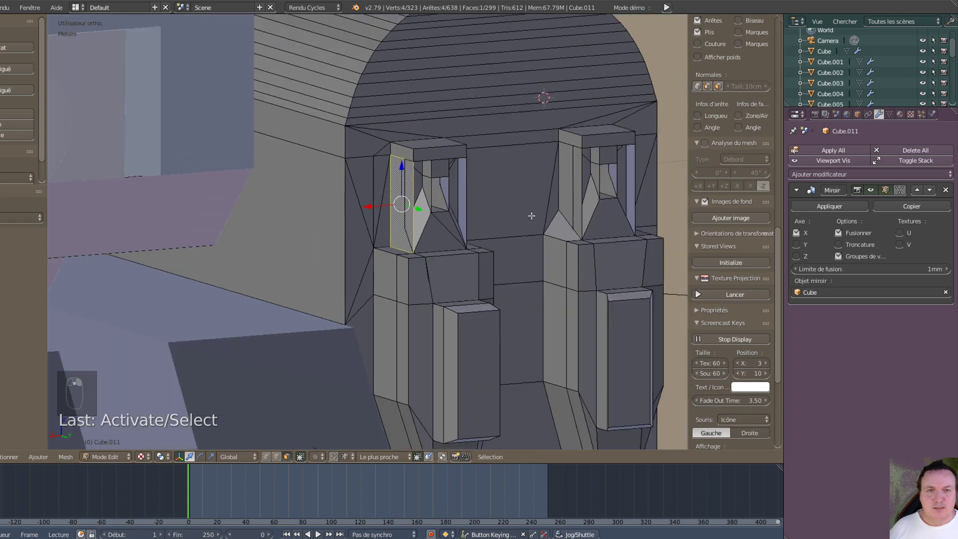
{"action": "right_click", "coordinate": [567, 193], "text": "shift"}
{"action": "right_click", "coordinate": [633, 187], "text": "shift"}
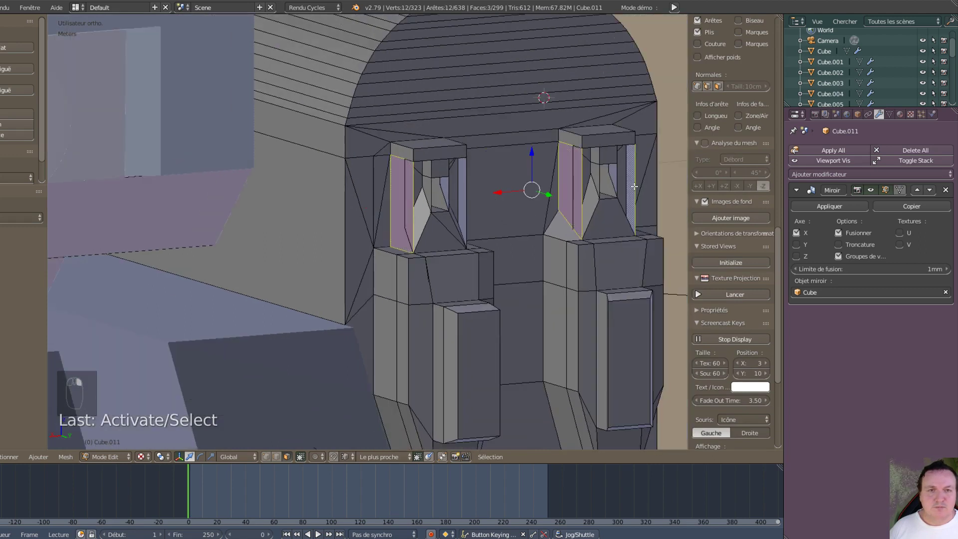
{"action": "key", "text": "x"}
{"action": "left_click", "coordinate": [594, 219]}
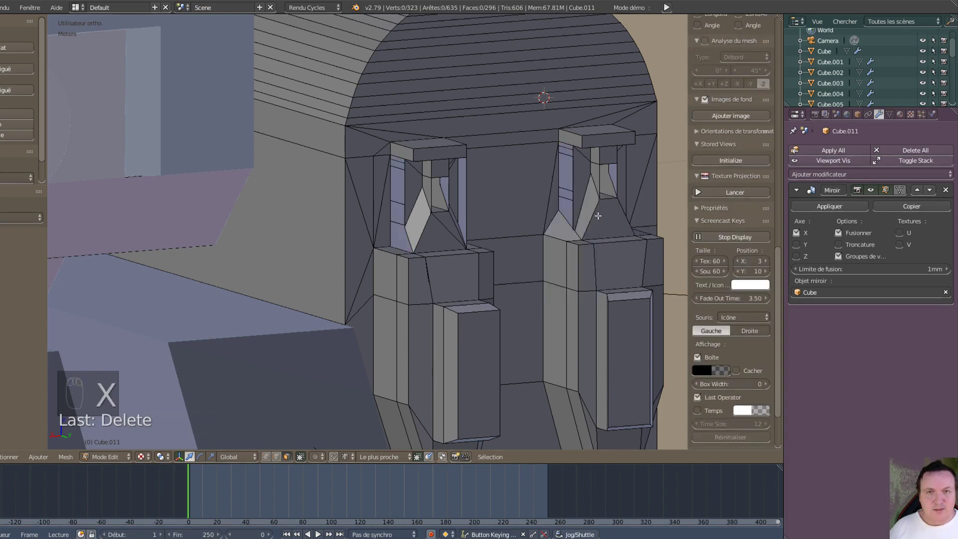
- Delete the left strip's remaining upper side face, the one facing the right strip
{"action": "middle_click_drag", "start_coordinate": [618, 206], "coordinate": [521, 205]}
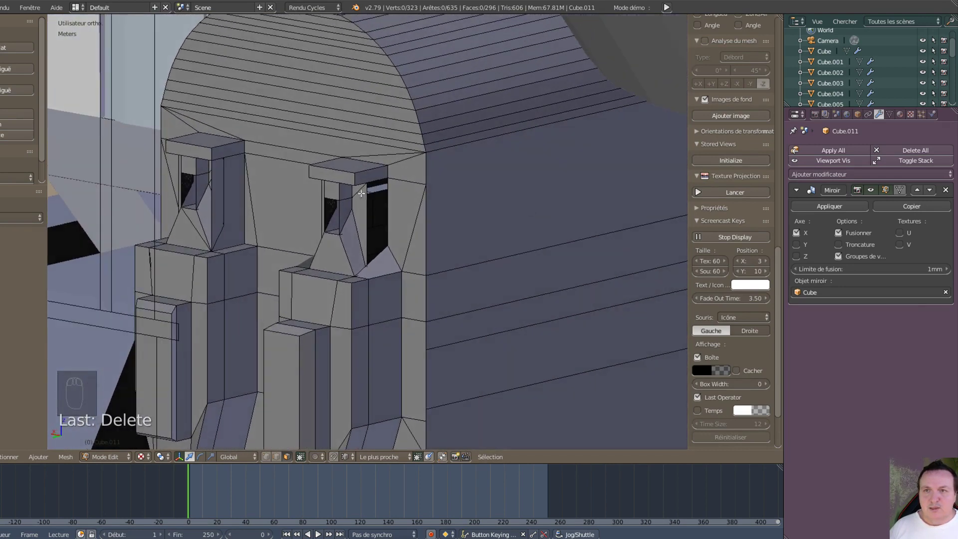
{"action": "right_click", "coordinate": [250, 237]}
{"action": "key", "text": "x"}
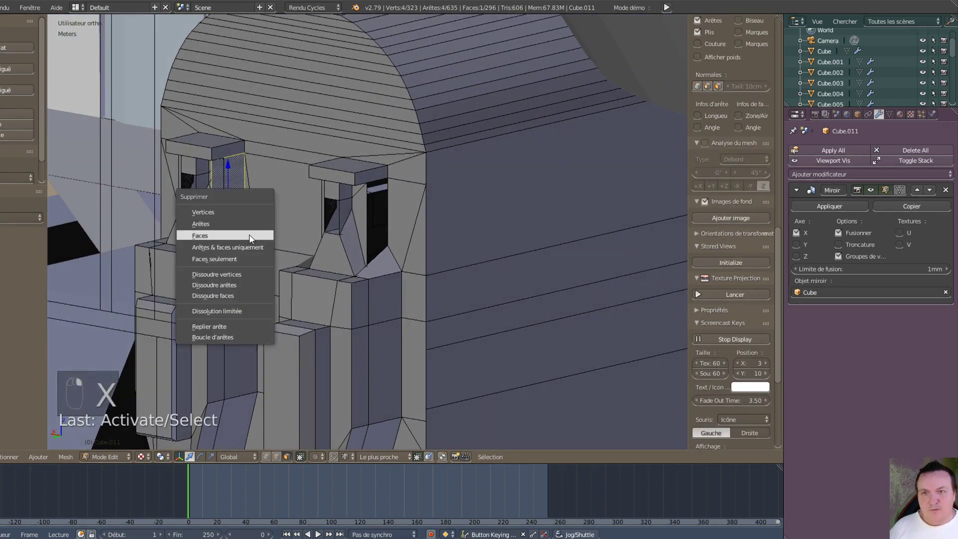
{"action": "left_click", "coordinate": [249, 235]}
- In edge selection, fill the left strip's open inward side with a tall quad and the gap below it with a triangle
{"action": "scroll", "coordinate": [254, 232], "scroll_direction": "up", "scroll_amount": 1}
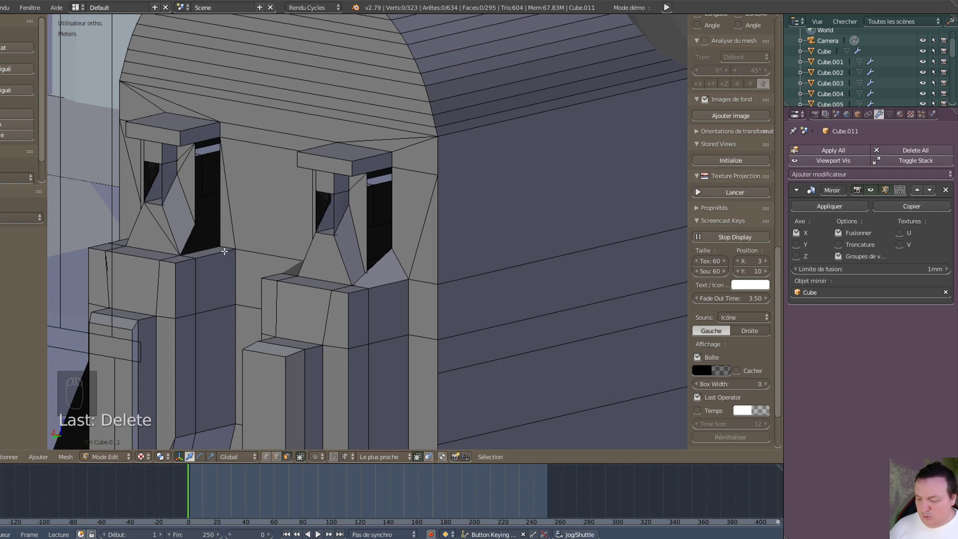
{"action": "key", "text": "ctrl+Tab"}
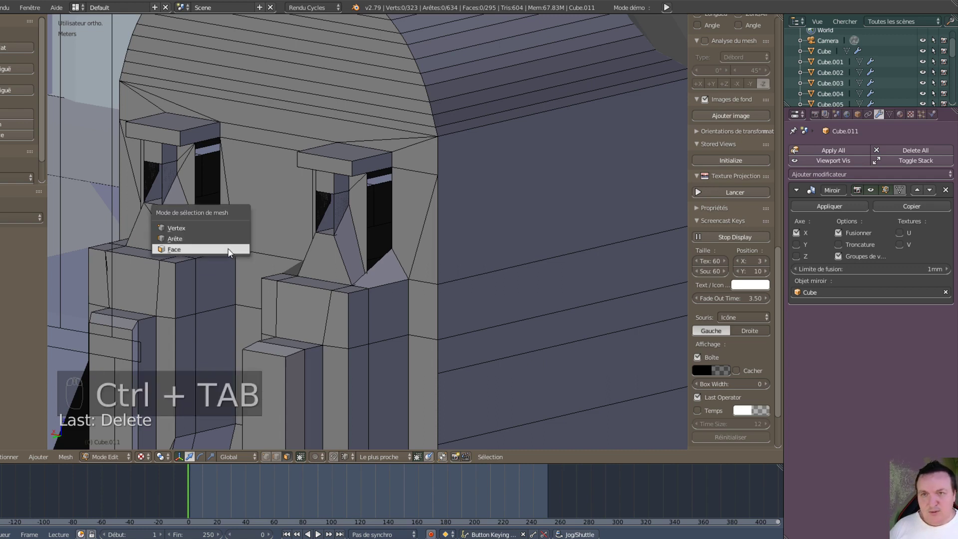
{"action": "left_click", "coordinate": [222, 238]}
{"action": "right_click", "coordinate": [193, 205]}
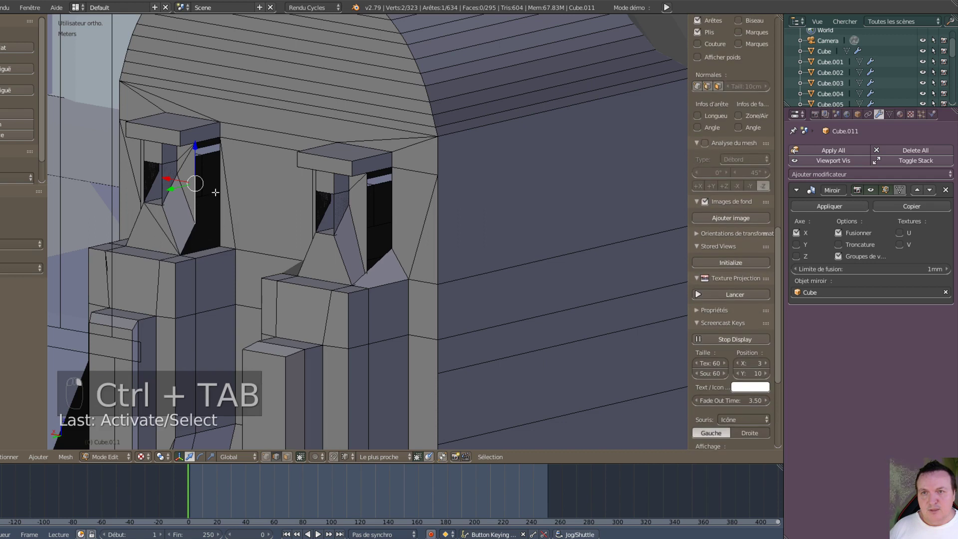
{"action": "right_click", "coordinate": [213, 192], "text": "shift"}
{"action": "right_click", "coordinate": [220, 200]}
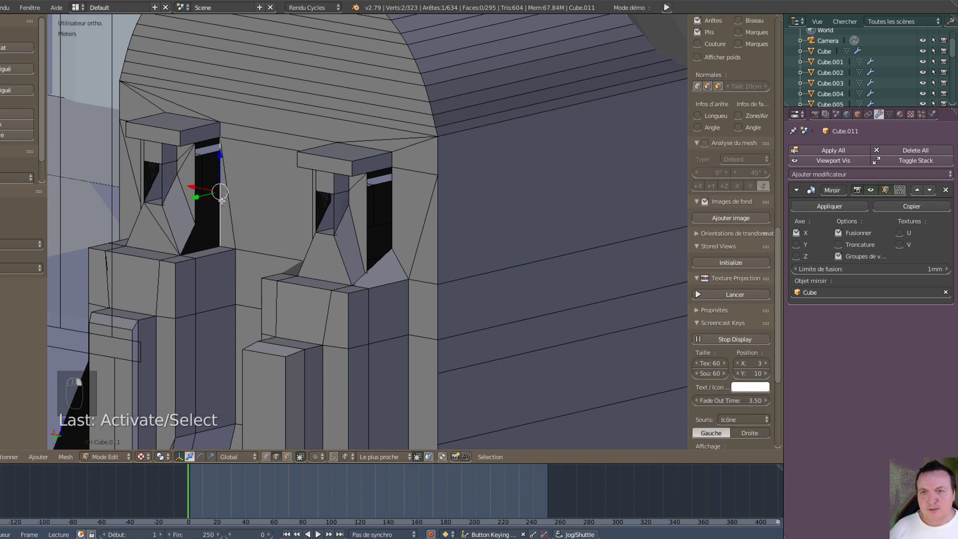
{"action": "right_click", "coordinate": [192, 195], "text": "shift"}
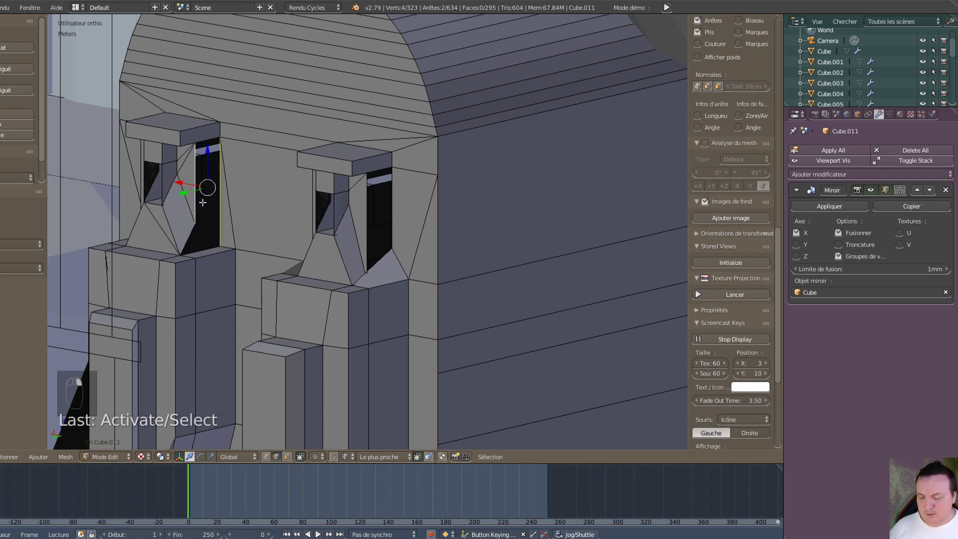
{"action": "key", "text": "f"}
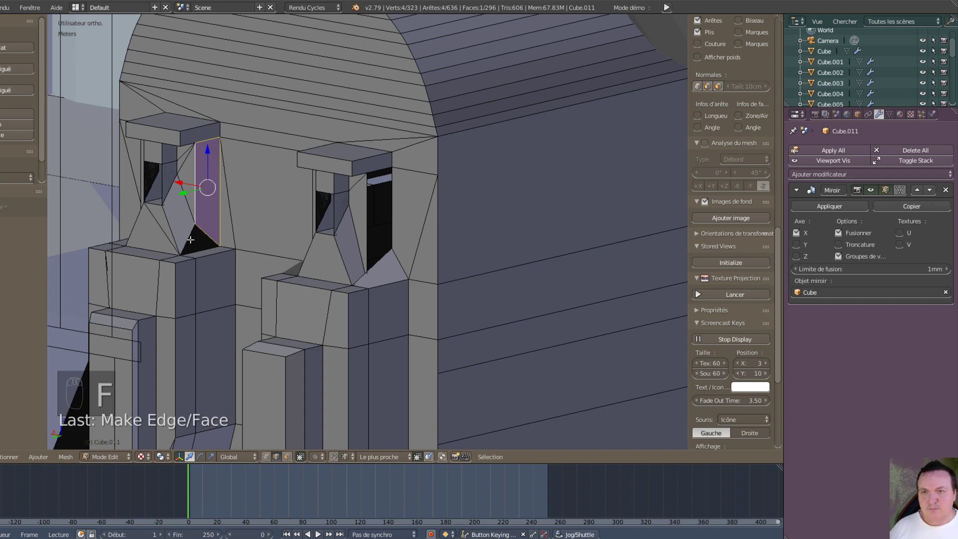
{"action": "right_click", "coordinate": [189, 239]}
{"action": "right_click", "coordinate": [207, 233], "text": "shift"}
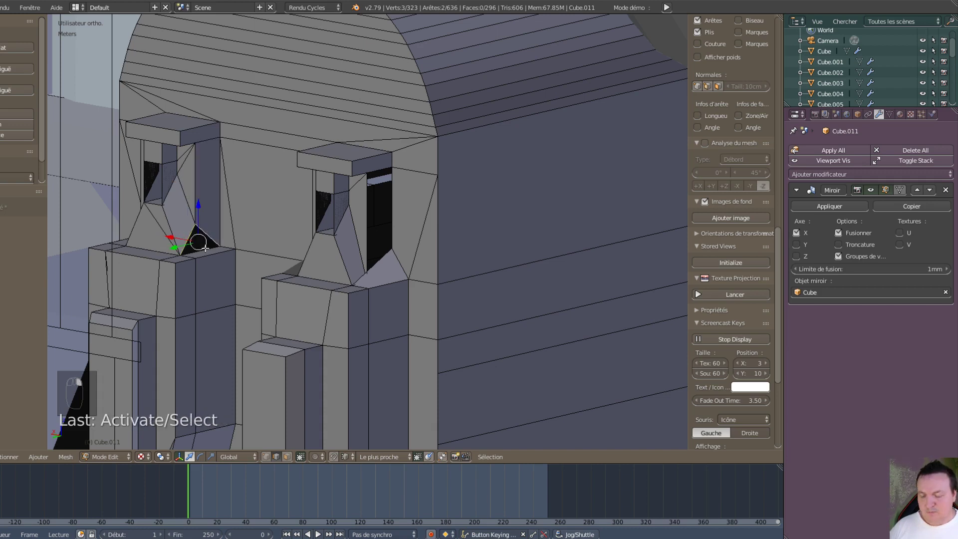
{"action": "key", "text": "f"}
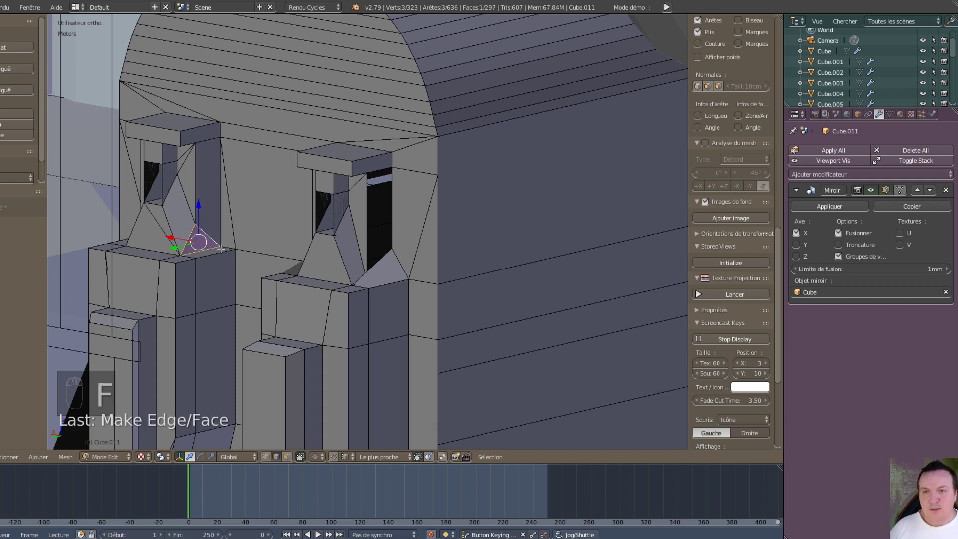
- Fill the upper opening on the right strip's outward side with a face between its two vertical edges
{"action": "right_click", "coordinate": [369, 208]}
{"action": "right_click", "coordinate": [392, 204], "text": "shift"}
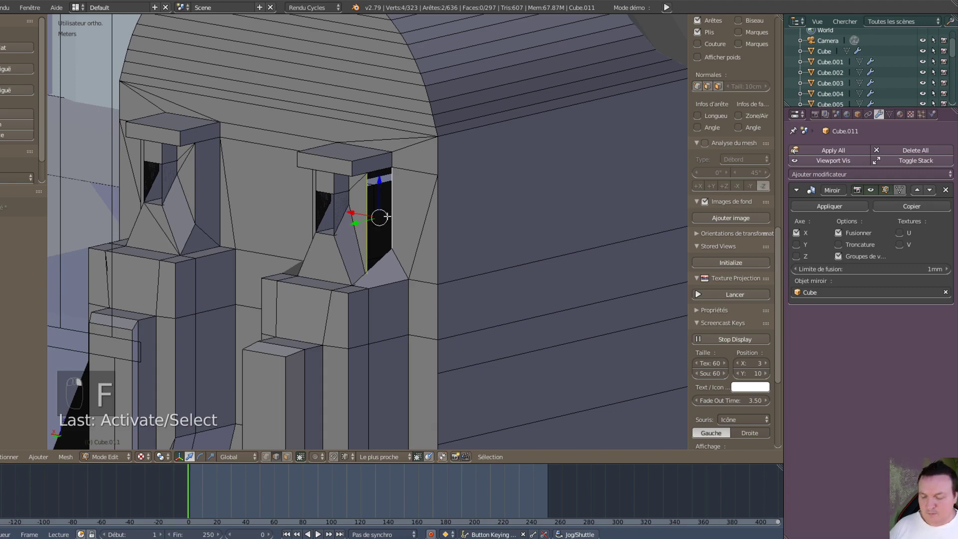
{"action": "key", "text": "f"}
- Fill the left strip's open outward side with a tall face between its vertical edges, plus a triangle over the gap beneath
{"action": "middle_click_drag", "start_coordinate": [305, 254], "coordinate": [411, 235]}
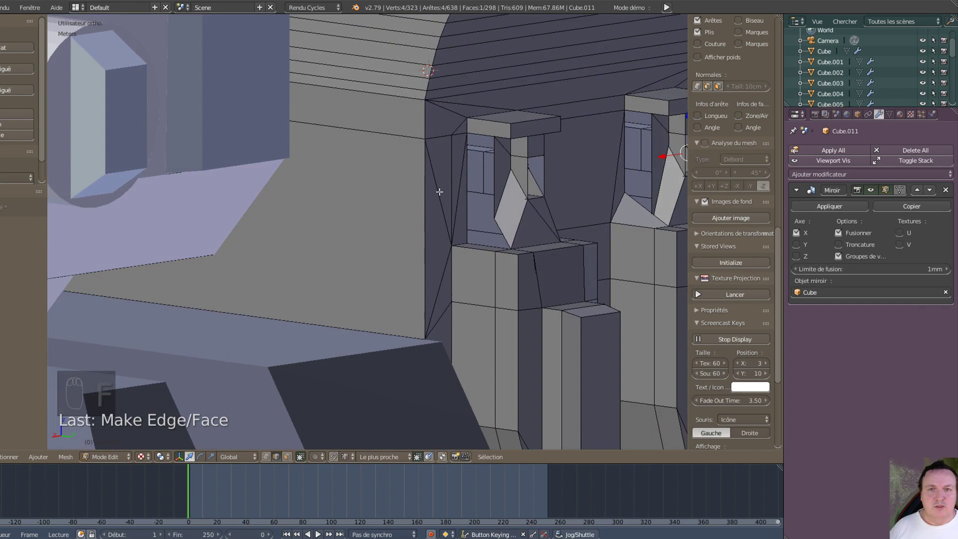
{"action": "right_click", "coordinate": [466, 186]}
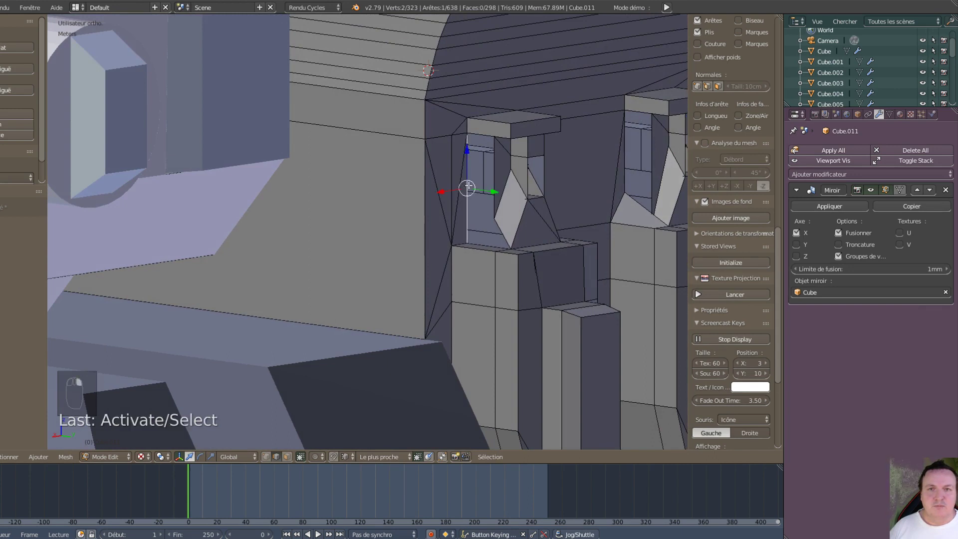
{"action": "right_click", "coordinate": [497, 164], "text": "shift"}
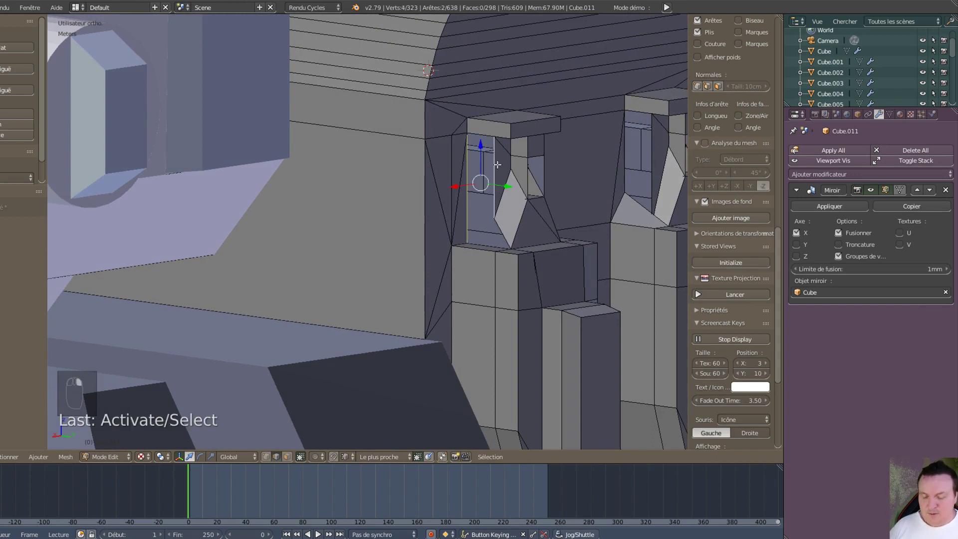
{"action": "key", "text": "f"}
{"action": "right_click", "coordinate": [505, 231]}
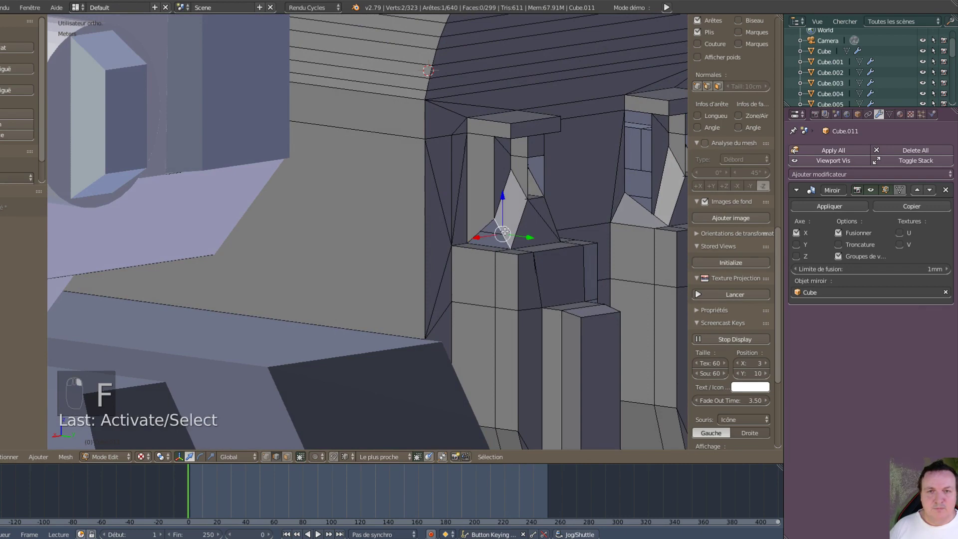
{"action": "right_click", "coordinate": [487, 225], "text": "shift"}
{"action": "key", "text": "f"}
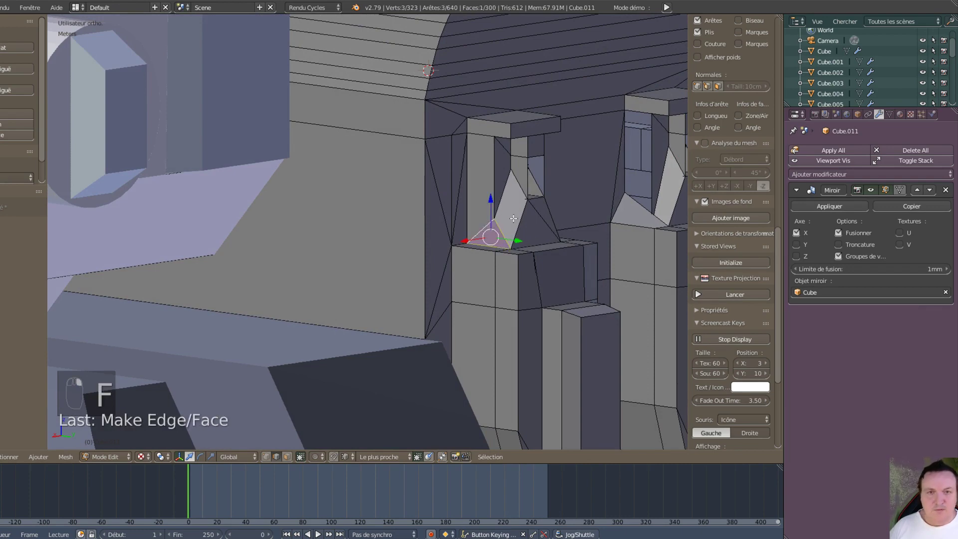
- Fill the right strip's upper side opening facing the left strip with a face
{"action": "middle_click_drag", "start_coordinate": [509, 196], "coordinate": [480, 196]}
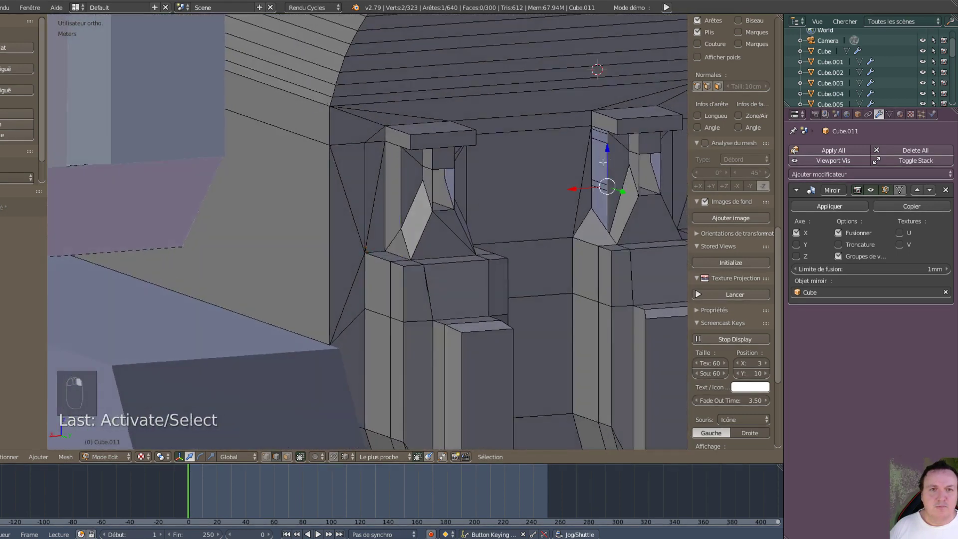
{"action": "key", "text": "f"}
{"action": "scroll", "coordinate": [527, 182], "scroll_direction": "down", "scroll_amount": 4}
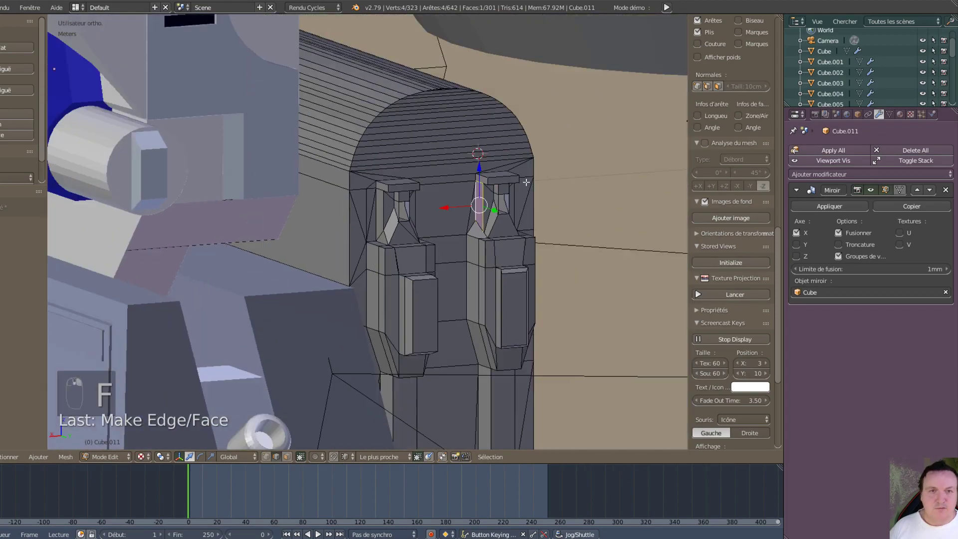
{"action": "middle_click_drag", "start_coordinate": [527, 181], "coordinate": [391, 284]}
{"action": "scroll", "coordinate": [498, 212], "scroll_direction": "down", "scroll_amount": 2}
{"action": "scroll", "coordinate": [391, 285], "scroll_direction": "up", "scroll_amount": 8}
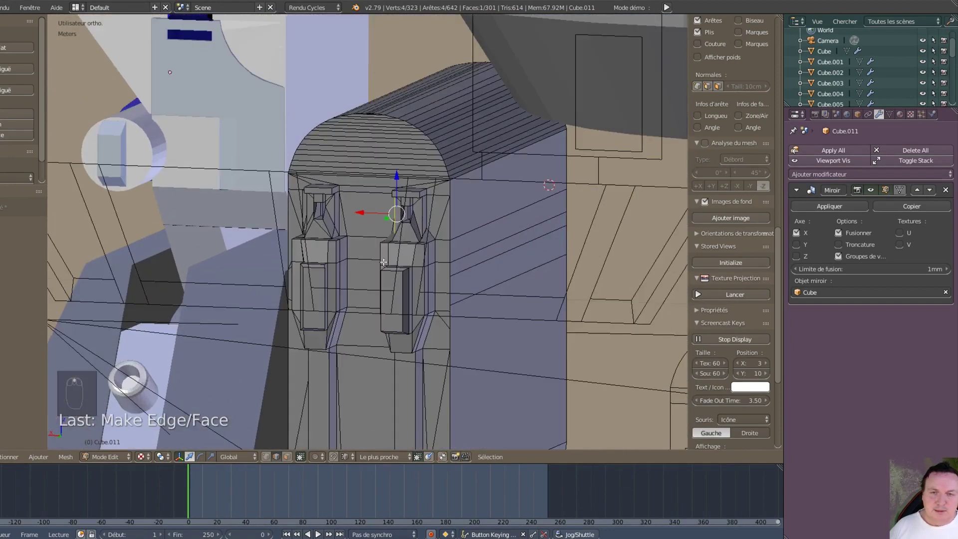
{"action": "scroll", "coordinate": [436, 223], "scroll_direction": "up", "scroll_amount": 1}
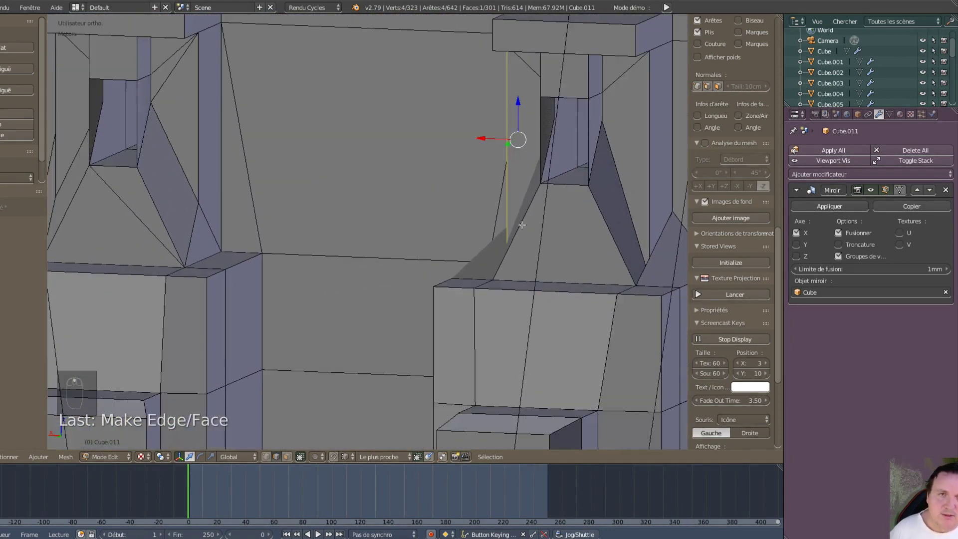
- Switch the mesh to face selection and check the side faces around both strips' upper notches
{"action": "scroll", "coordinate": [521, 225], "scroll_direction": "down", "scroll_amount": 2}
{"action": "middle_click_drag", "start_coordinate": [513, 213], "coordinate": [494, 209]}
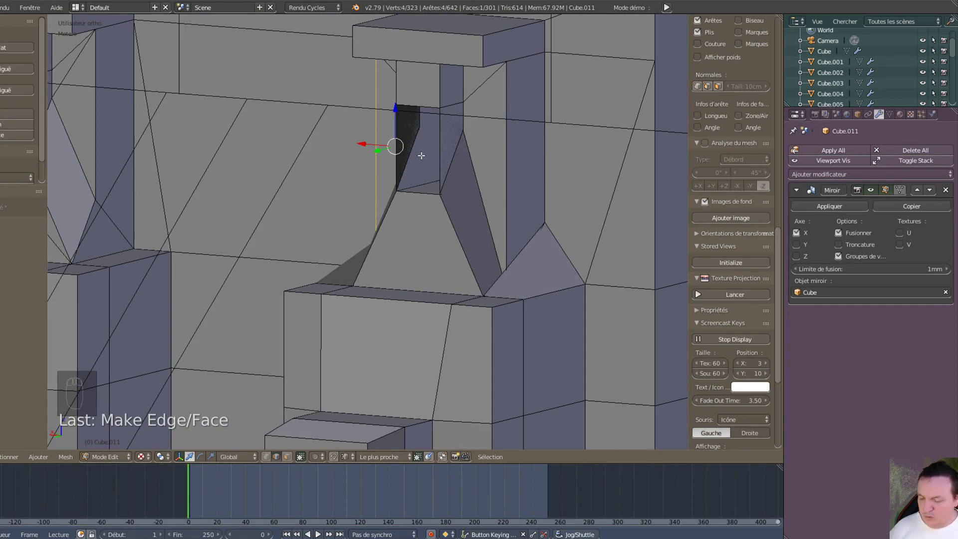
{"action": "key", "text": "ctrl+Tab"}
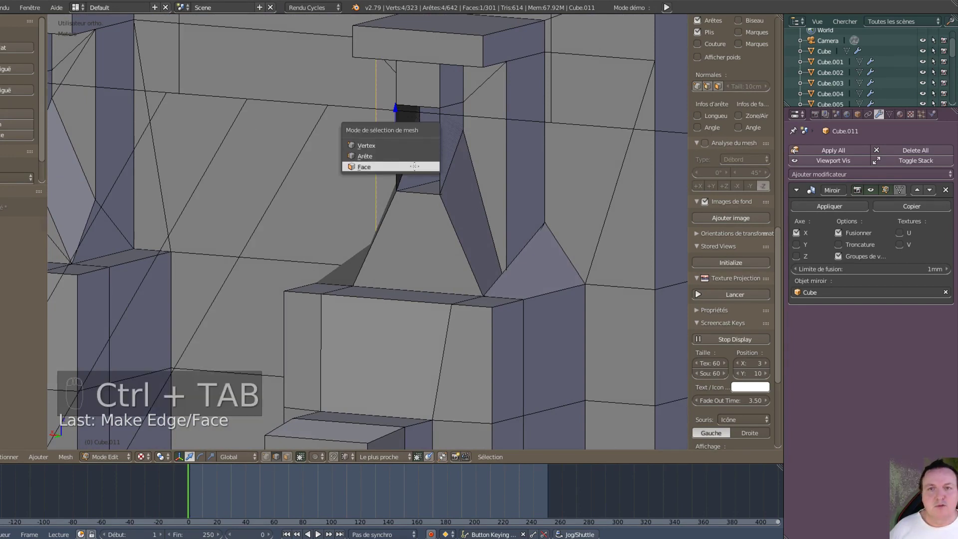
{"action": "left_click", "coordinate": [413, 167]}
{"action": "scroll", "coordinate": [437, 173], "scroll_direction": "up", "scroll_amount": 4}
{"action": "scroll", "coordinate": [515, 161], "scroll_direction": "down", "scroll_amount": 4}
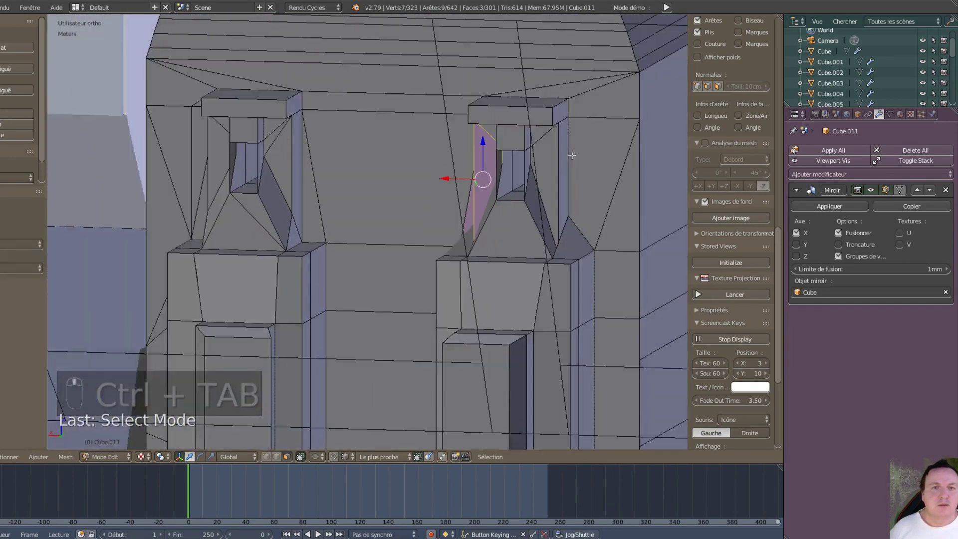
{"action": "middle_click_drag", "start_coordinate": [515, 199], "coordinate": [485, 235]}
{"action": "scroll", "coordinate": [571, 233], "scroll_direction": "up", "scroll_amount": 3}
{"action": "scroll", "coordinate": [571, 233], "scroll_direction": "down", "scroll_amount": 3}
{"action": "scroll", "coordinate": [478, 231], "scroll_direction": "up", "scroll_amount": 4}
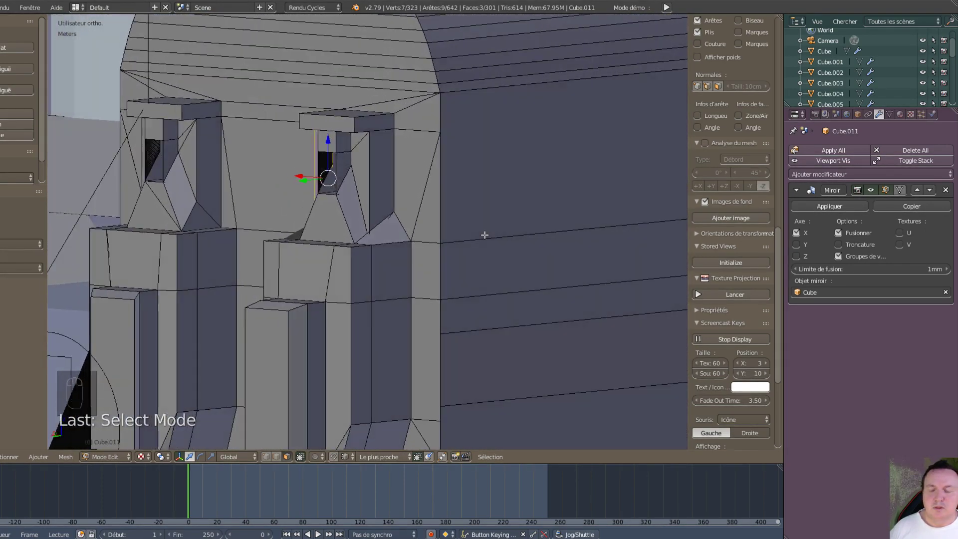
- Examine the foot block's geometry in wireframe shading, up close and within the whole model
{"action": "key", "text": "z"}
{"action": "left_click", "coordinate": [398, 233]}
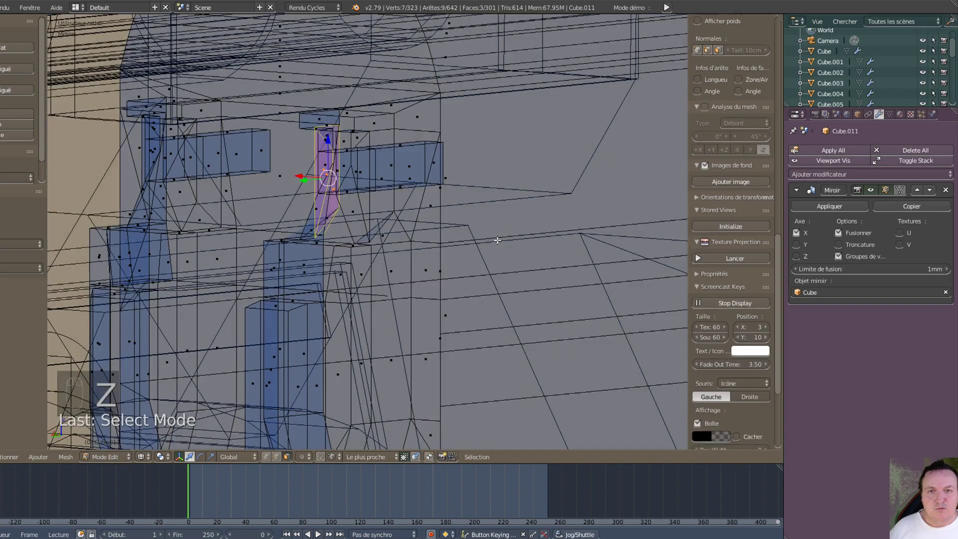
{"action": "scroll", "coordinate": [397, 233], "scroll_direction": "up", "scroll_amount": 2}
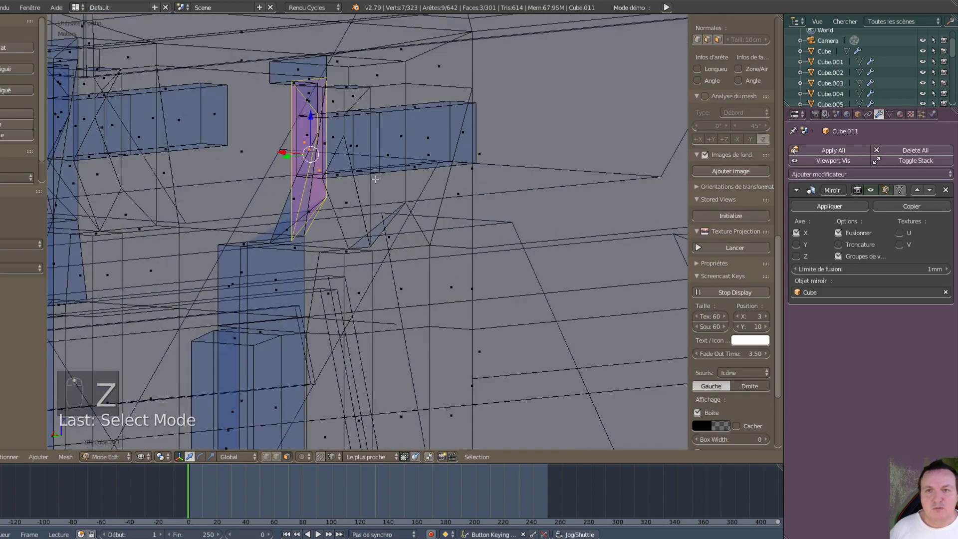
{"action": "middle_click_drag", "start_coordinate": [375, 179], "coordinate": [436, 153]}
{"action": "scroll", "coordinate": [434, 160], "scroll_direction": "down", "scroll_amount": 5}
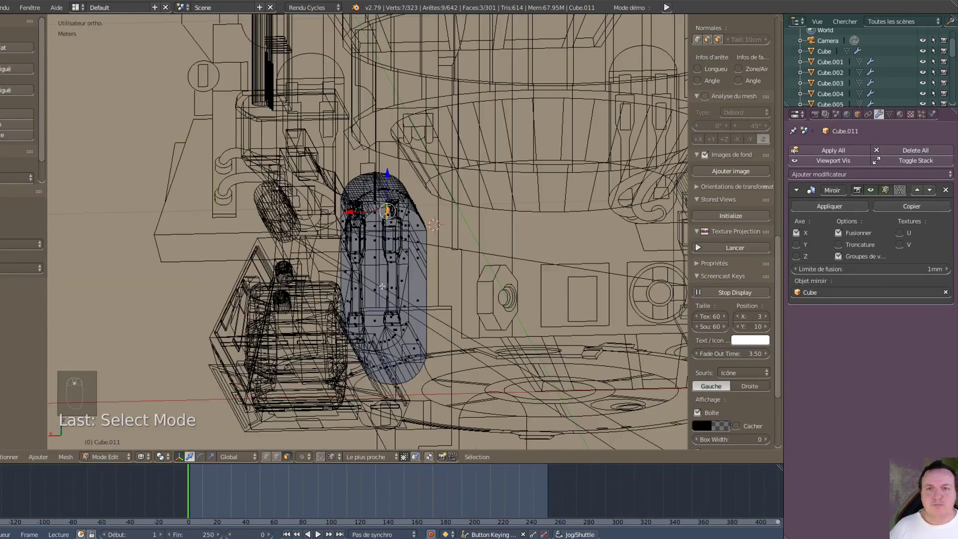
{"action": "middle_click_drag", "start_coordinate": [382, 286], "coordinate": [360, 289]}
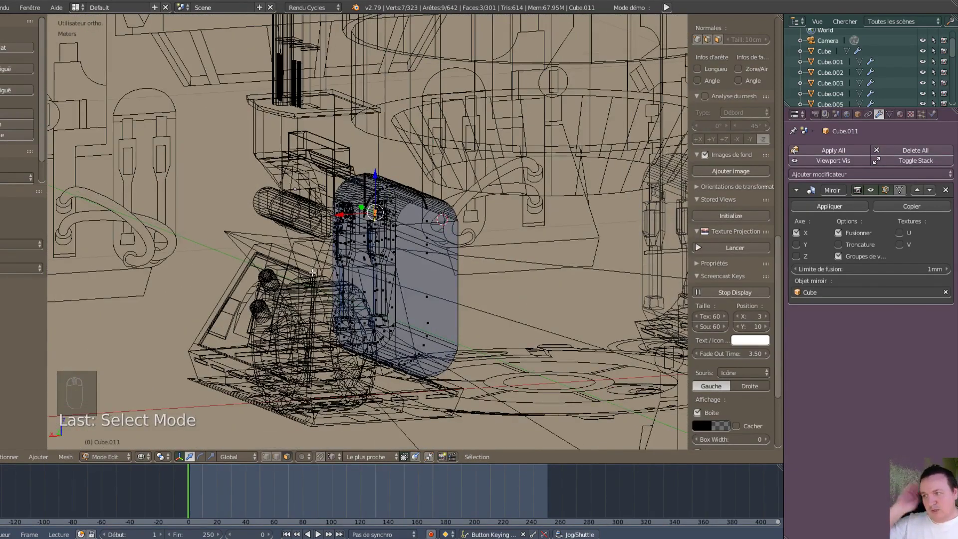
{"action": "scroll", "coordinate": [324, 260], "scroll_direction": "down", "scroll_amount": 3}
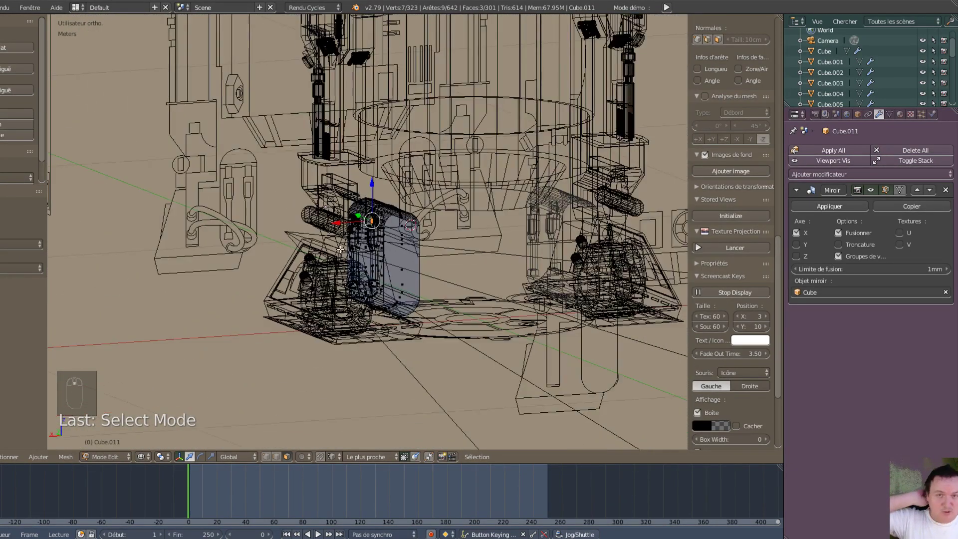
{"action": "middle_click_drag", "start_coordinate": [313, 303], "coordinate": [619, 294]}
- Return the foot block to Object Mode and set the viewport shading to solid
{"action": "key", "text": "Tab"}
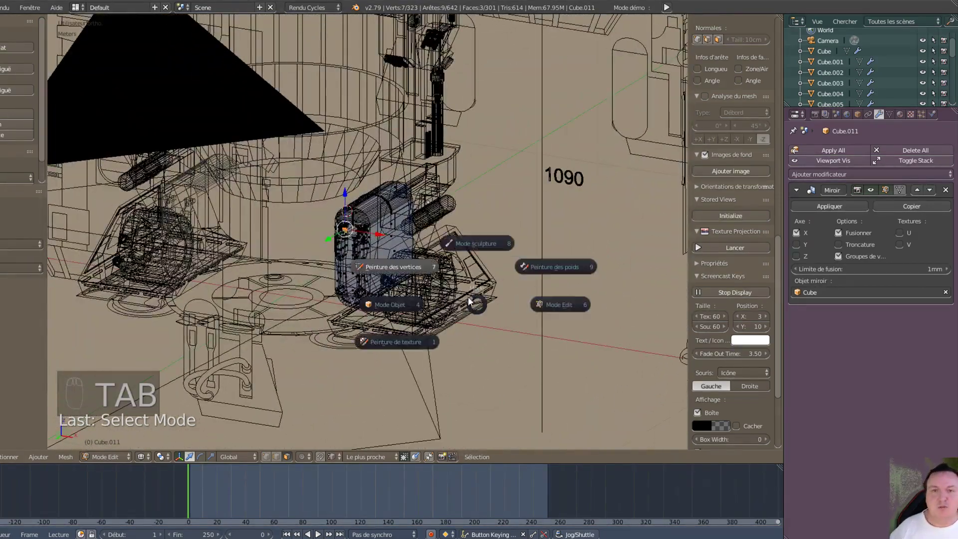
{"action": "left_click", "coordinate": [432, 275]}
{"action": "key", "text": "Tab"}
{"action": "left_click", "coordinate": [361, 277]}
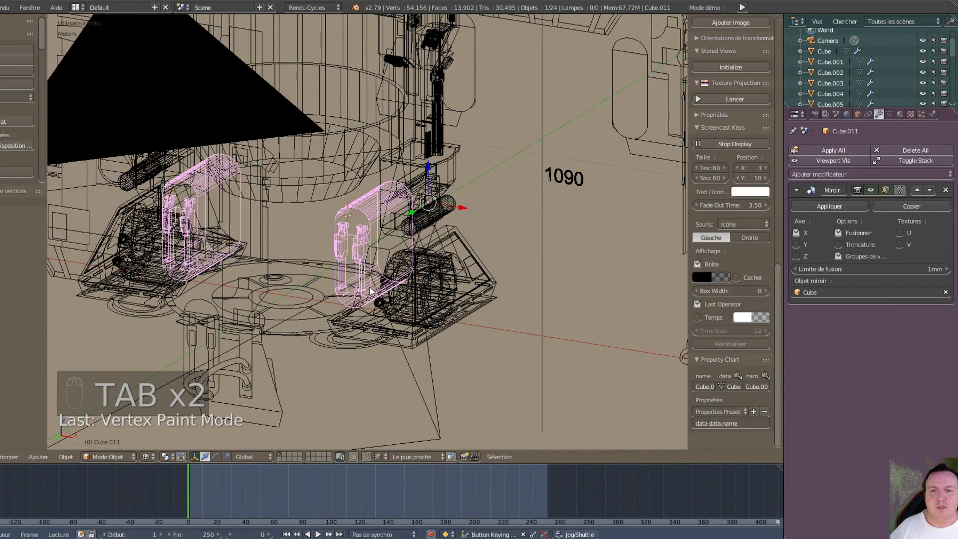
{"action": "key", "text": "z"}
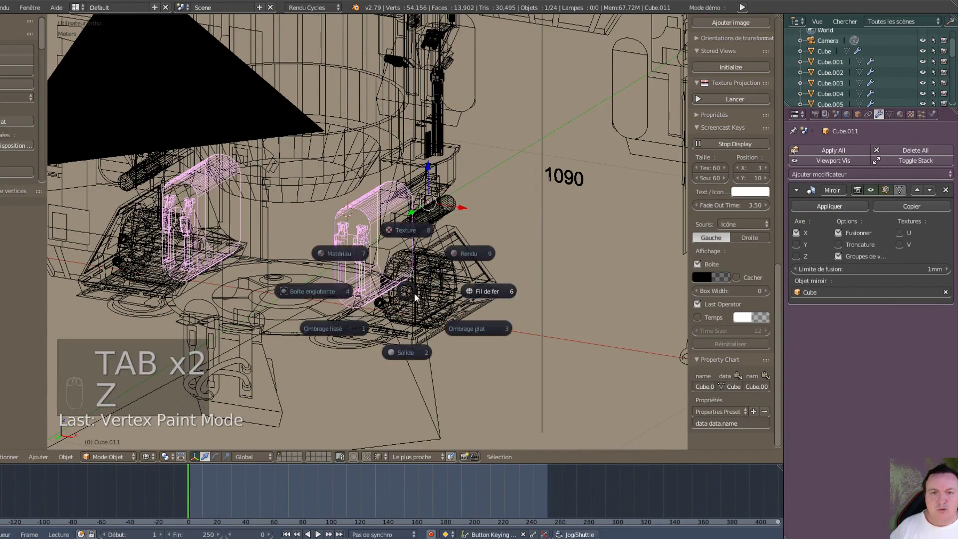
{"action": "left_click", "coordinate": [415, 352]}
- Examine the foot block on the shaded model, from the full legs down to the strips' upper notches
{"action": "middle_click_drag", "start_coordinate": [339, 324], "coordinate": [499, 339]}
{"action": "scroll", "coordinate": [494, 353], "scroll_direction": "down", "scroll_amount": 2}
{"action": "scroll", "coordinate": [542, 347], "scroll_direction": "down", "scroll_amount": 3}
{"action": "scroll", "coordinate": [498, 336], "scroll_direction": "up", "scroll_amount": 10}
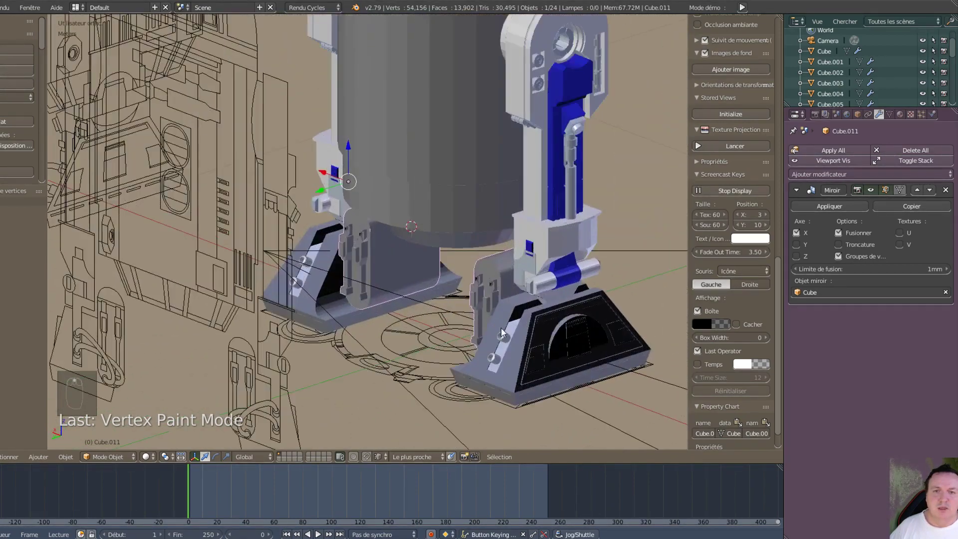
{"action": "middle_click_drag", "start_coordinate": [575, 315], "coordinate": [488, 299]}
{"action": "scroll", "coordinate": [496, 293], "scroll_direction": "up", "scroll_amount": 4}
{"action": "scroll", "coordinate": [479, 309], "scroll_direction": "up", "scroll_amount": 4}
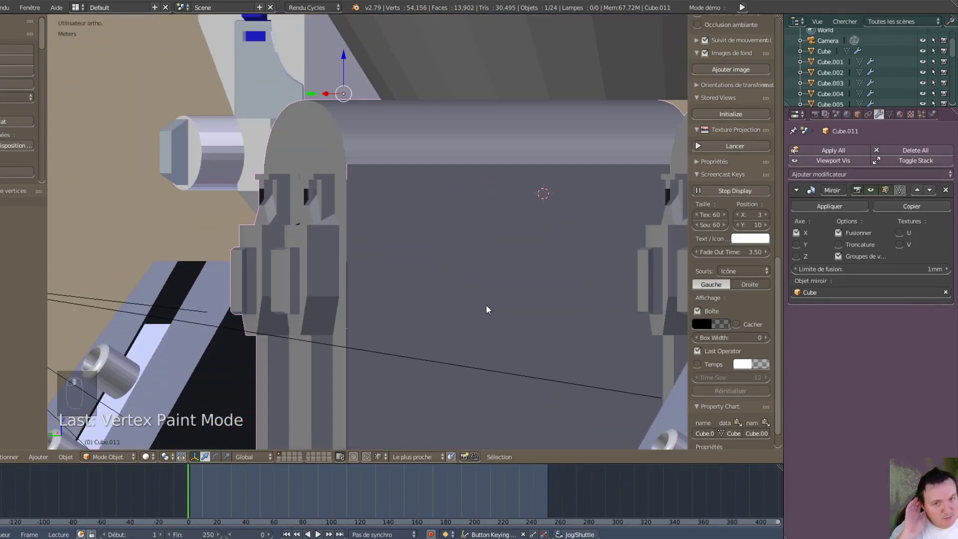
{"action": "middle_click_drag", "start_coordinate": [484, 305], "coordinate": [521, 320]}
{"action": "scroll", "coordinate": [352, 327], "scroll_direction": "up", "scroll_amount": 8}
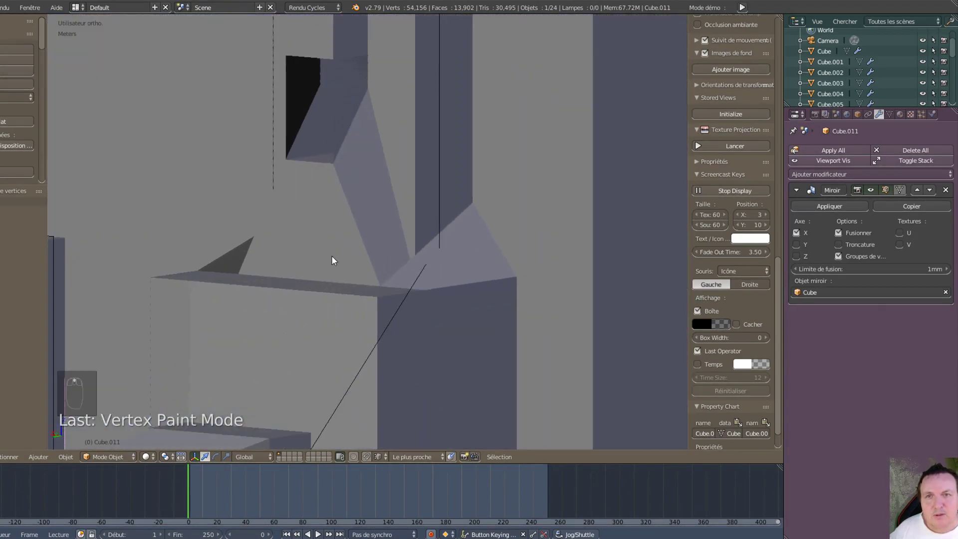
{"action": "scroll", "coordinate": [339, 259], "scroll_direction": "up", "scroll_amount": 2}
{"action": "scroll", "coordinate": [341, 262], "scroll_direction": "down", "scroll_amount": 8}
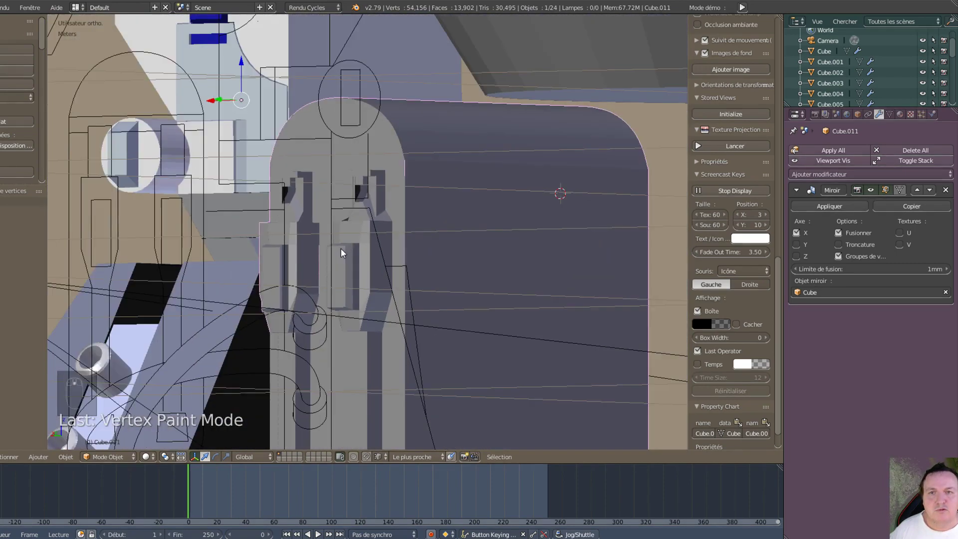
- Enter Edit Mode on the foot block, select the entire mesh and make its normals consistent
{"action": "right_click", "coordinate": [357, 234]}
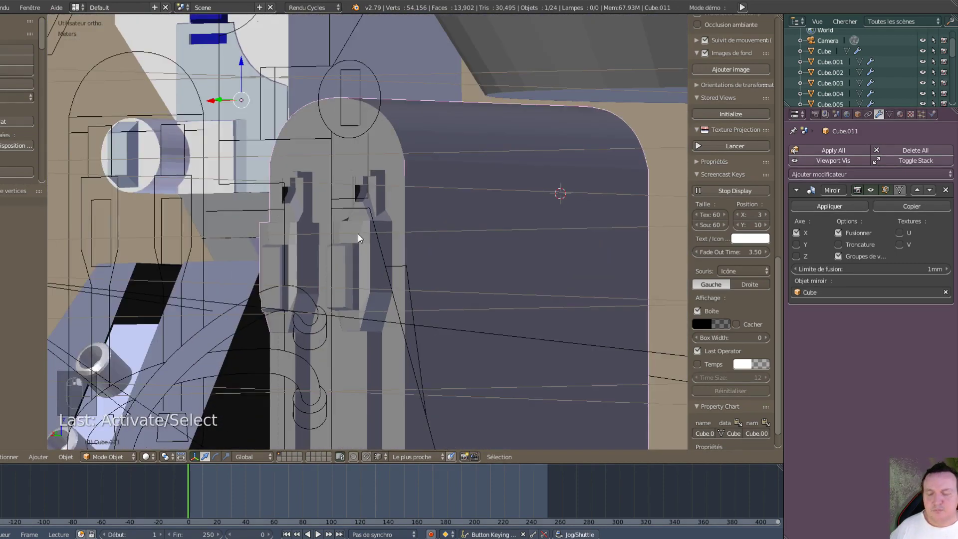
{"action": "key", "text": "Tab"}
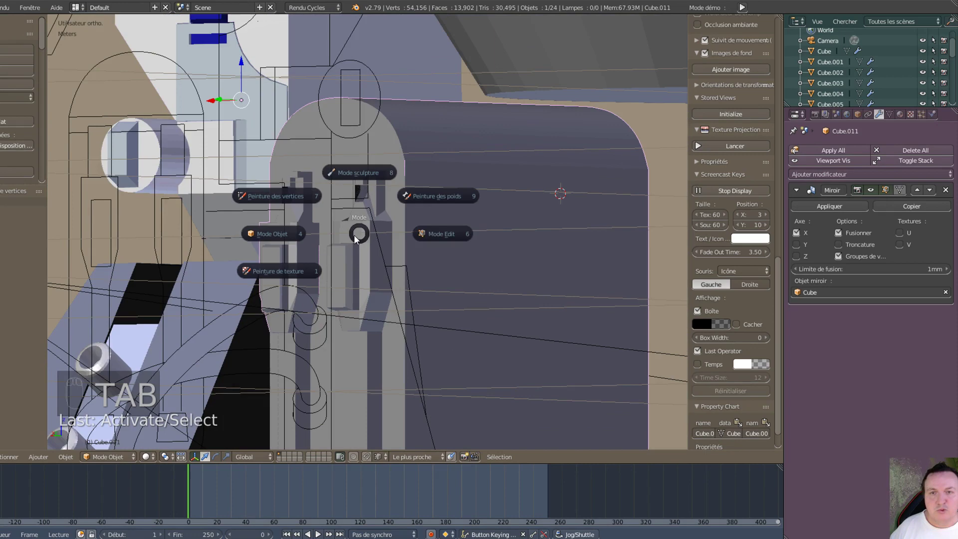
{"action": "left_click", "coordinate": [437, 232]}
{"action": "key", "text": "a"}
{"action": "key", "text": "a"}
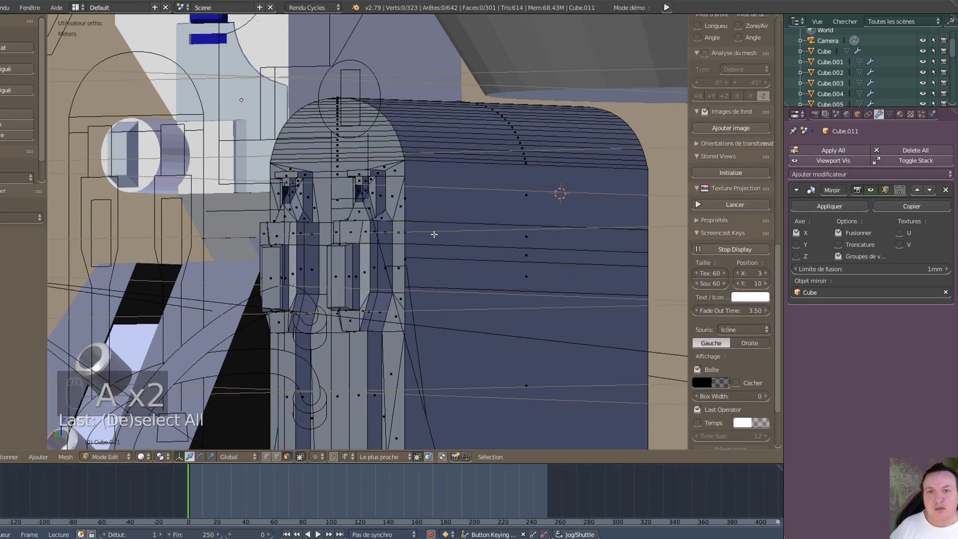
{"action": "key", "text": "a"}
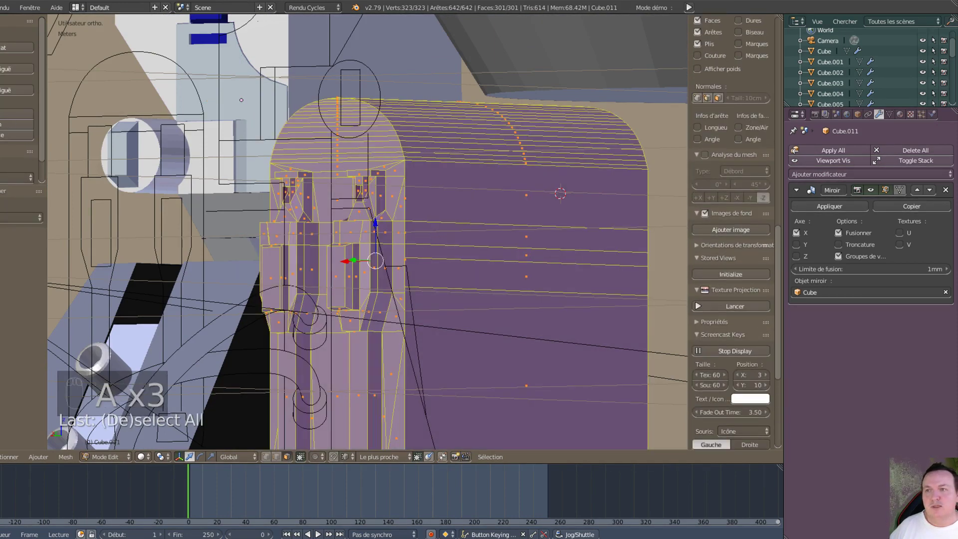
{"action": "left_click", "coordinate": [18, 113]}
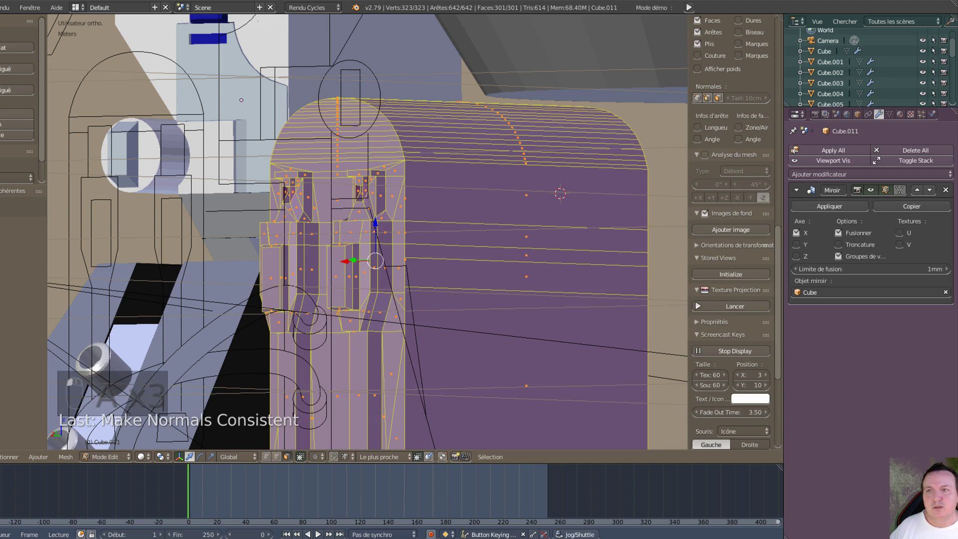
{"action": "scroll", "coordinate": [351, 287], "scroll_direction": "up", "scroll_amount": 5}
{"action": "scroll", "coordinate": [351, 287], "scroll_direction": "up", "scroll_amount": 4}
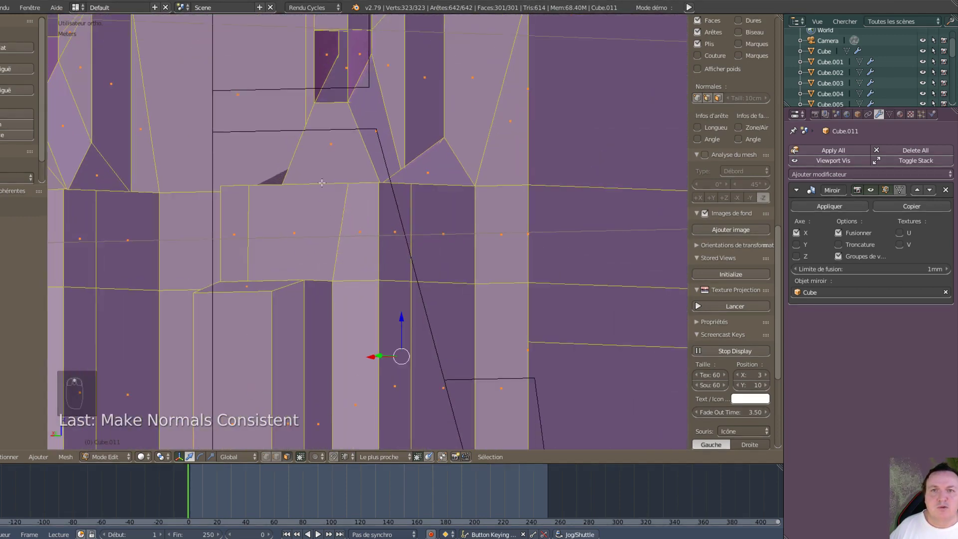
- Delete the narrow face closing the right inner side of the upper notch on both strips
{"action": "left_click", "coordinate": [436, 115]}
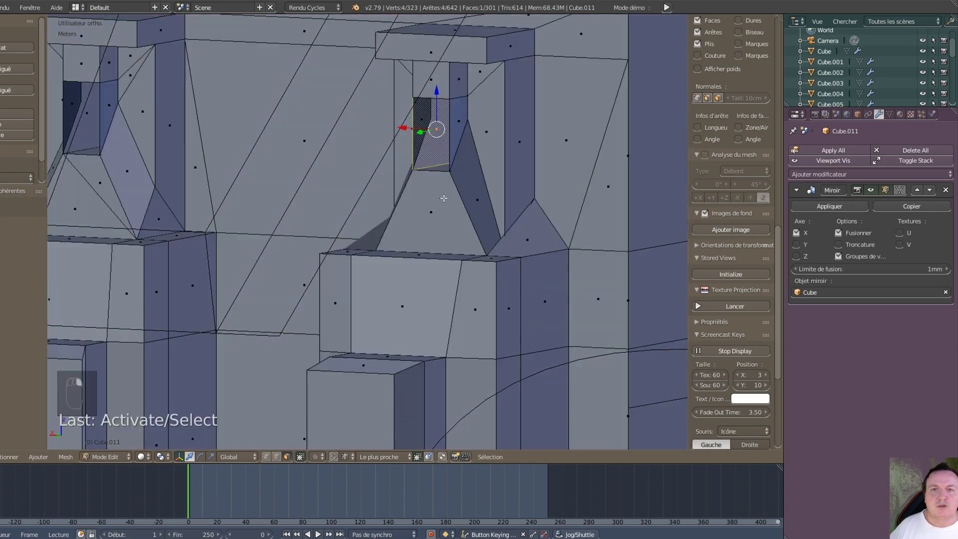
{"action": "middle_click_drag", "start_coordinate": [438, 209], "coordinate": [449, 210]}
{"action": "left_click", "coordinate": [463, 120], "text": "shift"}
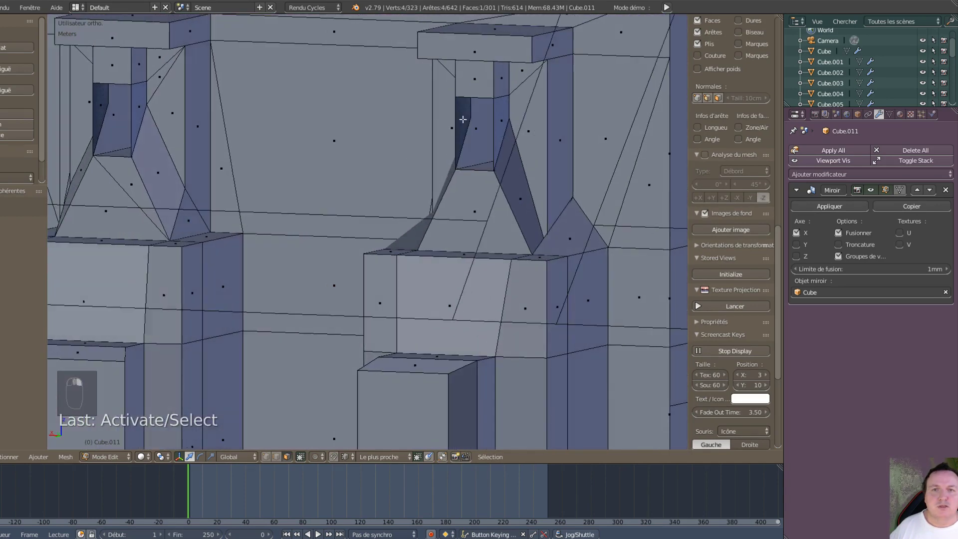
{"action": "middle_click_drag", "start_coordinate": [484, 183], "coordinate": [495, 180]}
{"action": "right_click", "coordinate": [208, 93]}
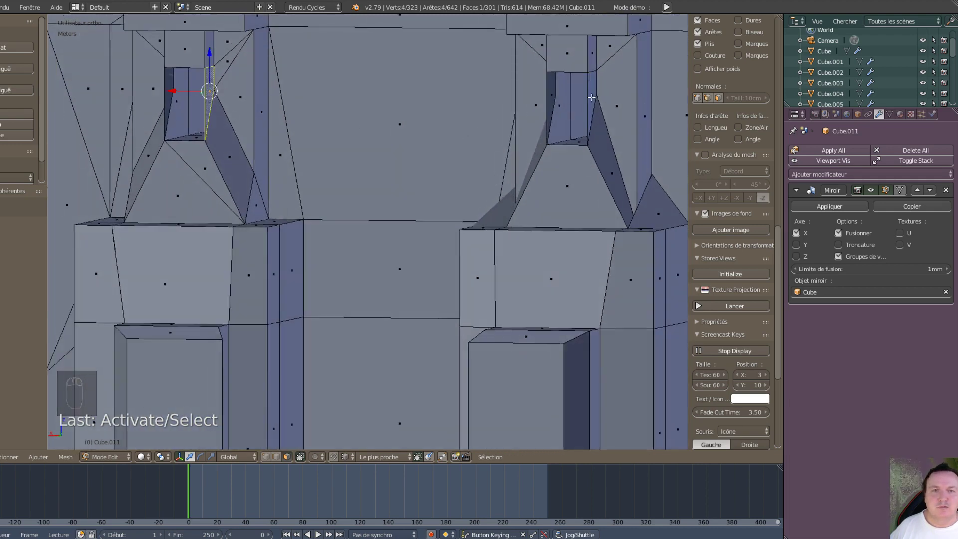
{"action": "right_click", "coordinate": [592, 97], "text": "shift"}
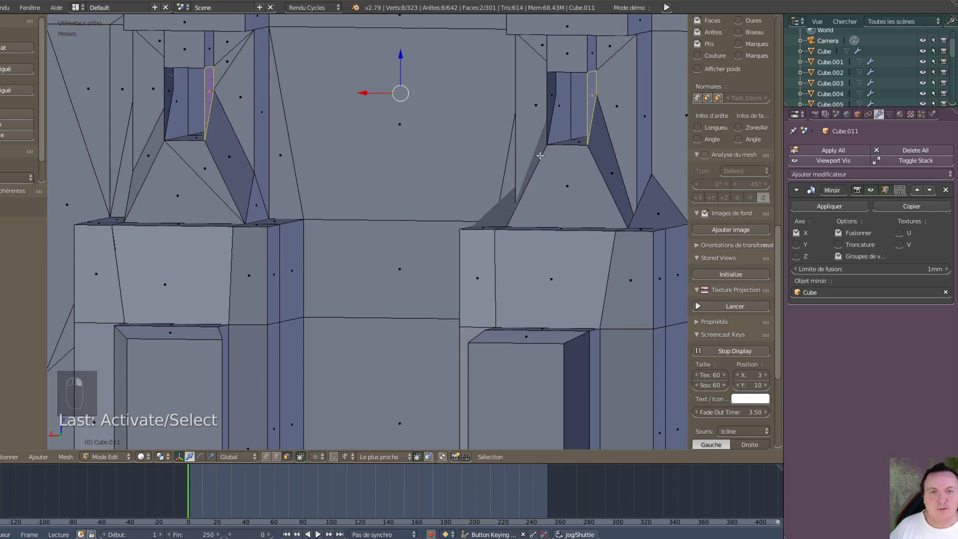
{"action": "key", "text": "x"}
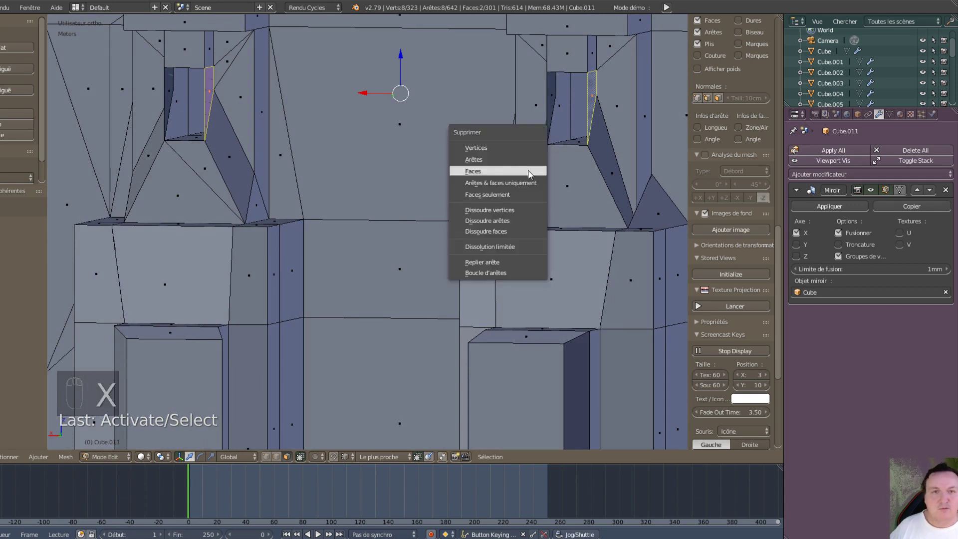
{"action": "left_click", "coordinate": [504, 170]}
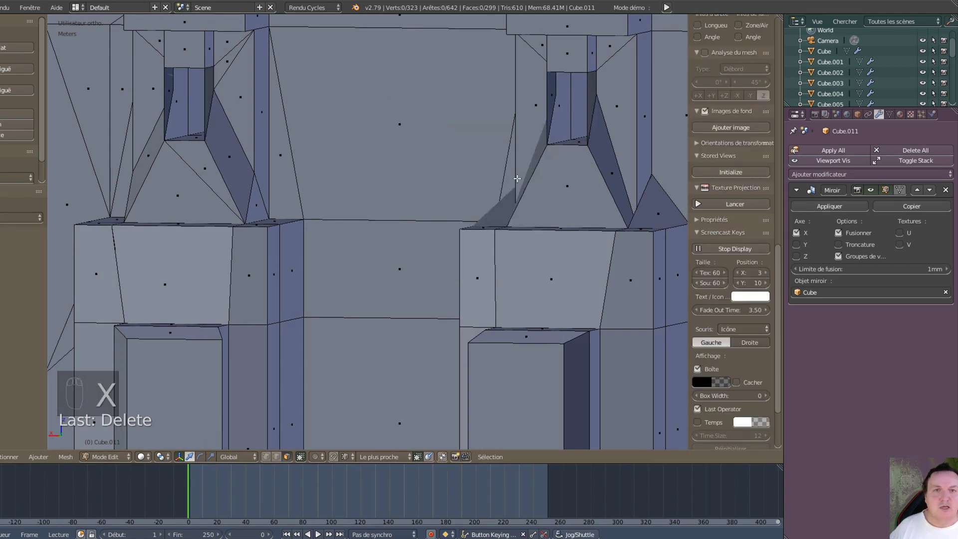
- Delete the narrow face closing the left inner side of the upper notch on both strips
{"action": "middle_click_drag", "start_coordinate": [516, 178], "coordinate": [583, 196]}
{"action": "scroll", "coordinate": [625, 209], "scroll_direction": "down", "scroll_amount": 4}
{"action": "middle_click_drag", "start_coordinate": [598, 232], "coordinate": [578, 206]}
{"action": "left_click", "coordinate": [558, 176]}
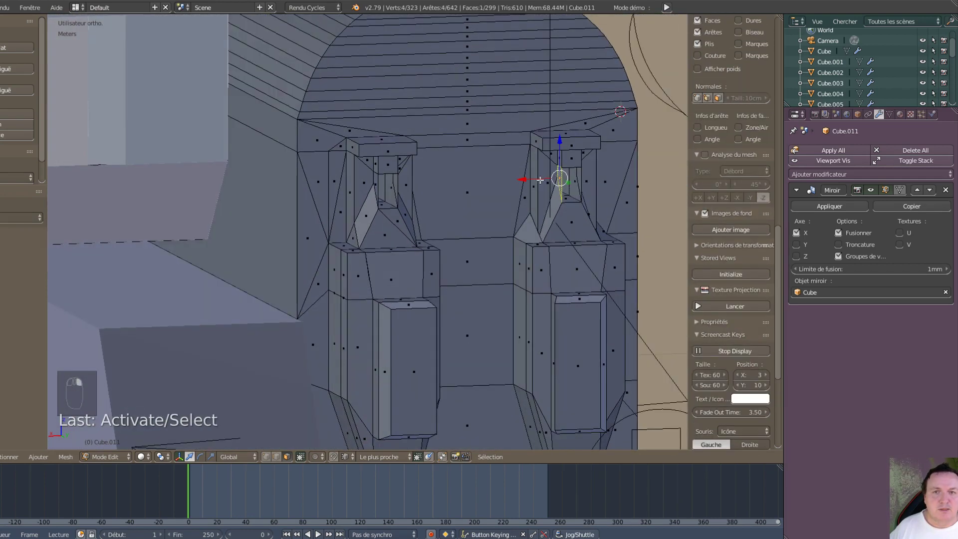
{"action": "left_click", "coordinate": [377, 184], "text": "shift"}
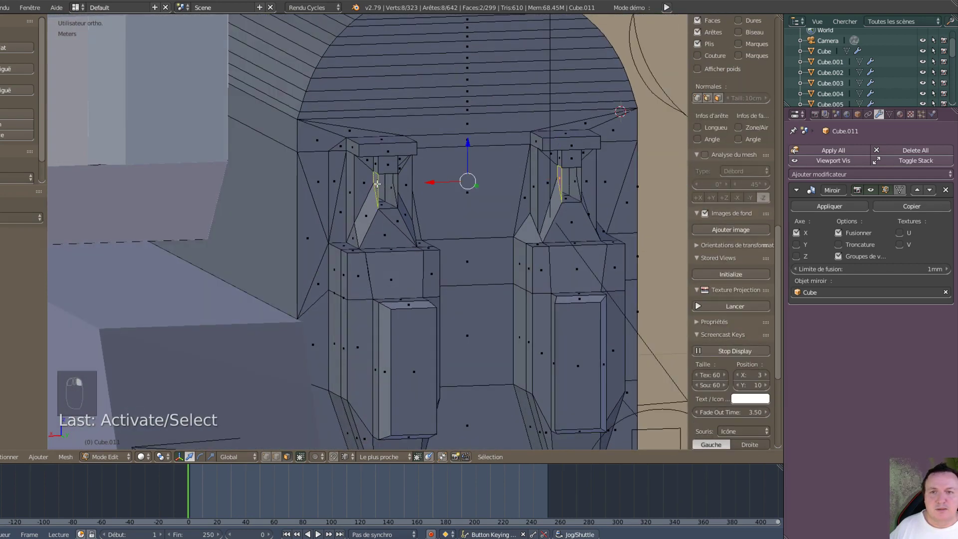
{"action": "key", "text": "x"}
{"action": "left_click", "coordinate": [410, 224]}
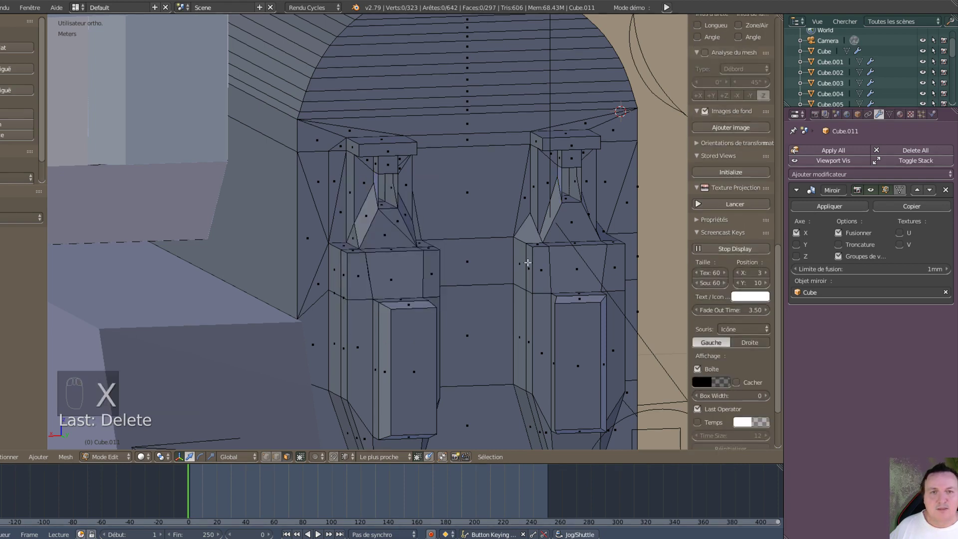
- Select the foot block's entire mesh and add a Solidify modifier with a thickness of 5 mm
{"action": "middle_click_drag", "start_coordinate": [527, 262], "coordinate": [376, 282]}
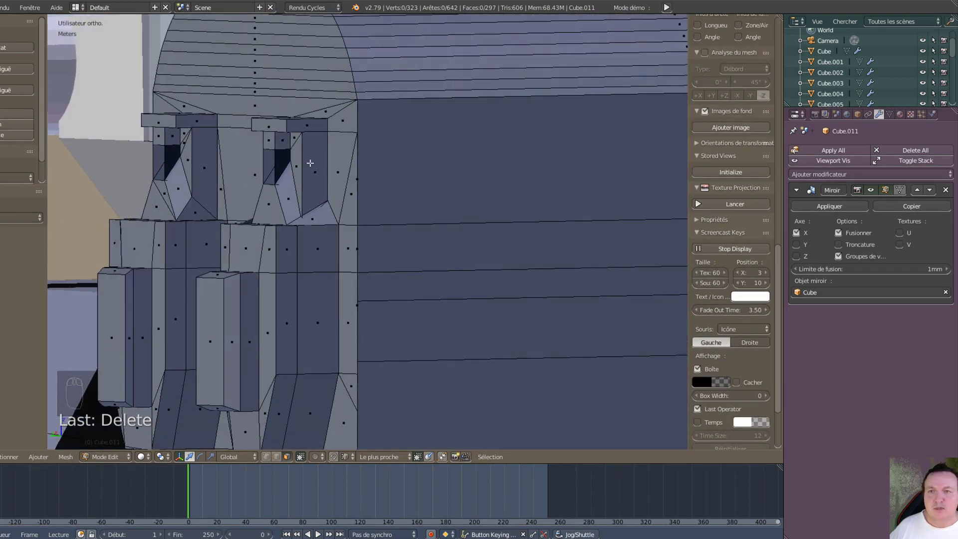
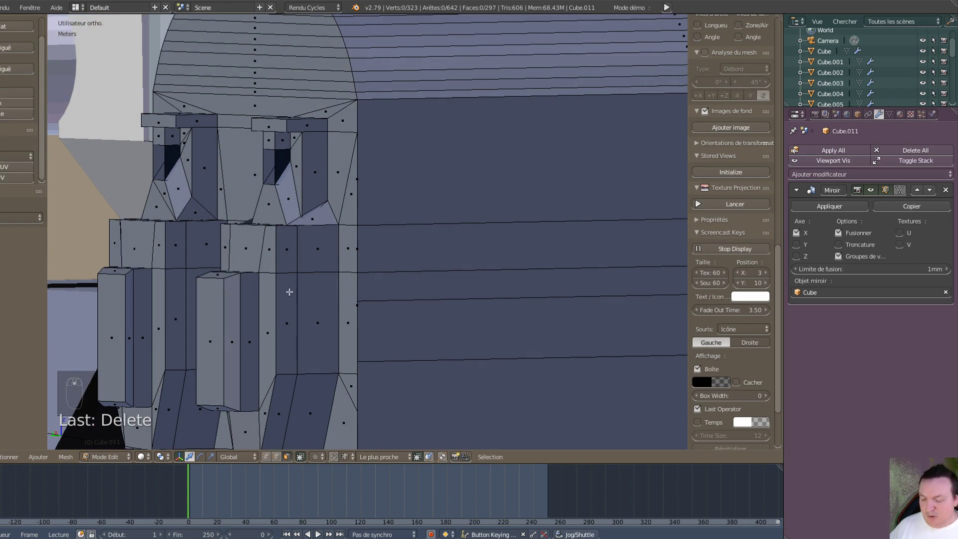
{"action": "key", "text": "a"}
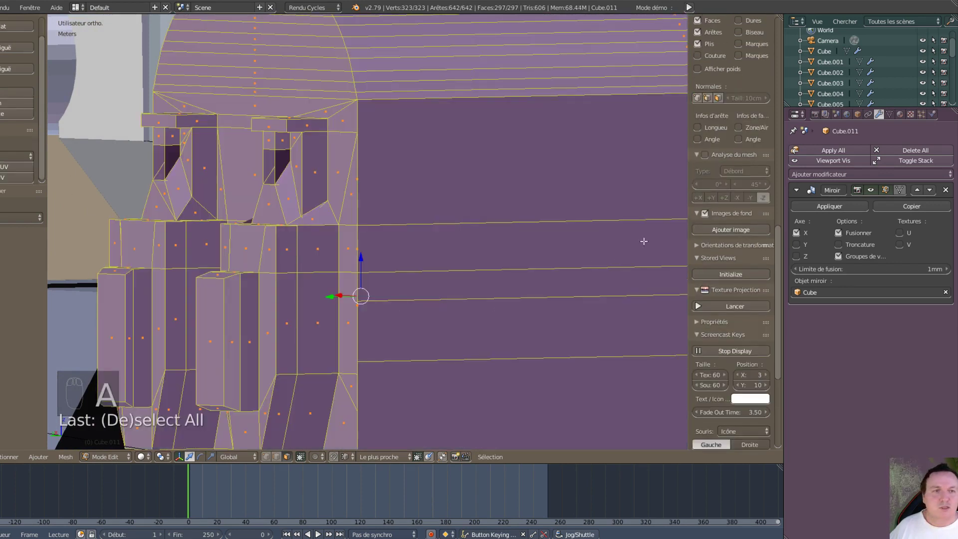
{"action": "left_click", "coordinate": [875, 174]}
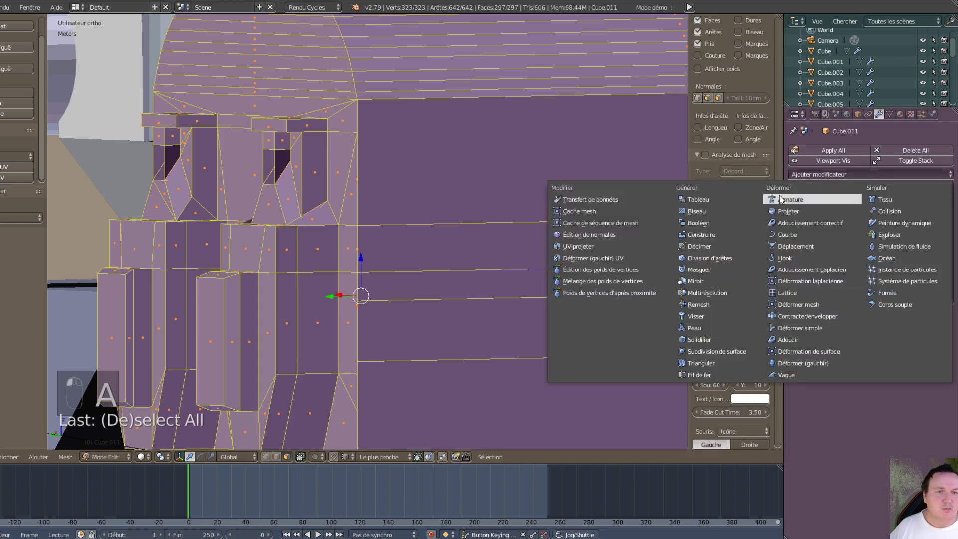
{"action": "left_click", "coordinate": [713, 341]}
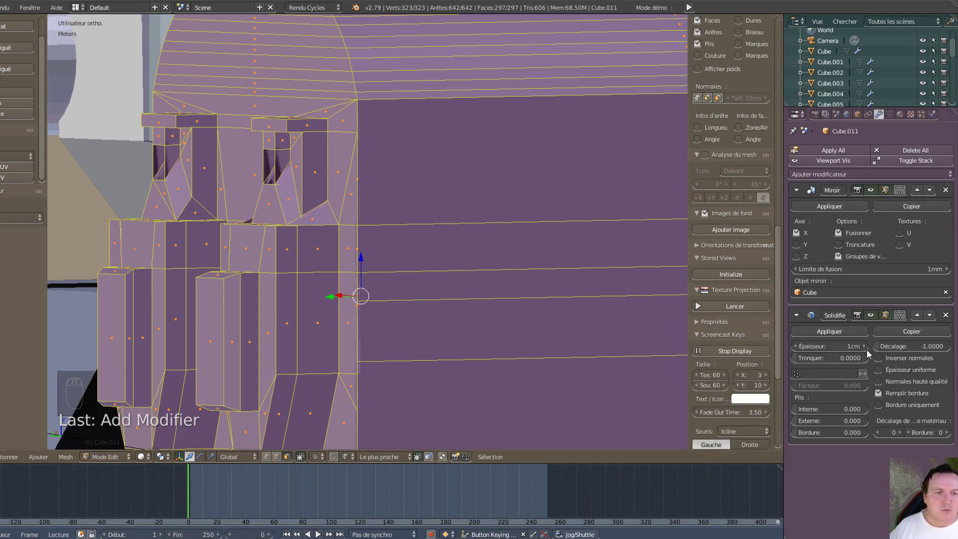
{"action": "mouse_move", "coordinate": [864, 346]}
{"action": "left_mouse_down"}
{"action": "mouse_move", "coordinate": [807, 346]}
{"action": "mouse_move", "coordinate": [910, 346]}
{"action": "mouse_move", "coordinate": [863, 347]}
{"action": "left_mouse_up"}
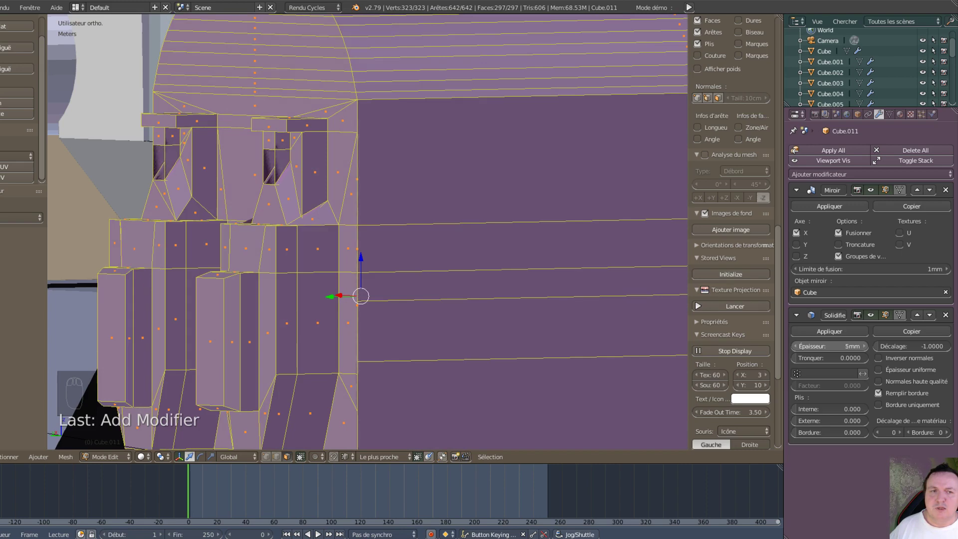
- Leave Edit Mode on the foot block and return to Object Mode
{"action": "scroll", "coordinate": [596, 299], "scroll_direction": "down", "scroll_amount": 5}
{"action": "scroll", "coordinate": [500, 365], "scroll_direction": "down", "scroll_amount": 3}
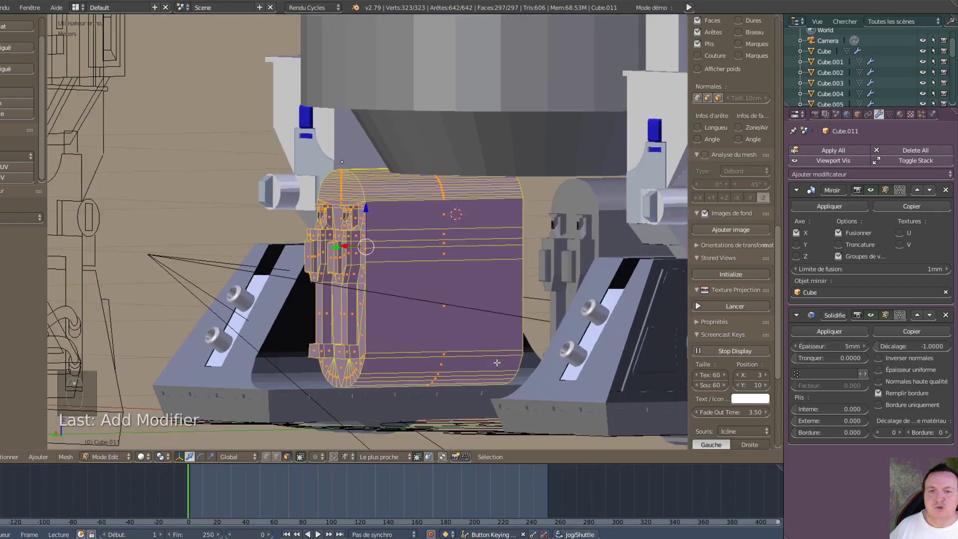
{"action": "middle_click_drag", "start_coordinate": [477, 364], "coordinate": [674, 367]}
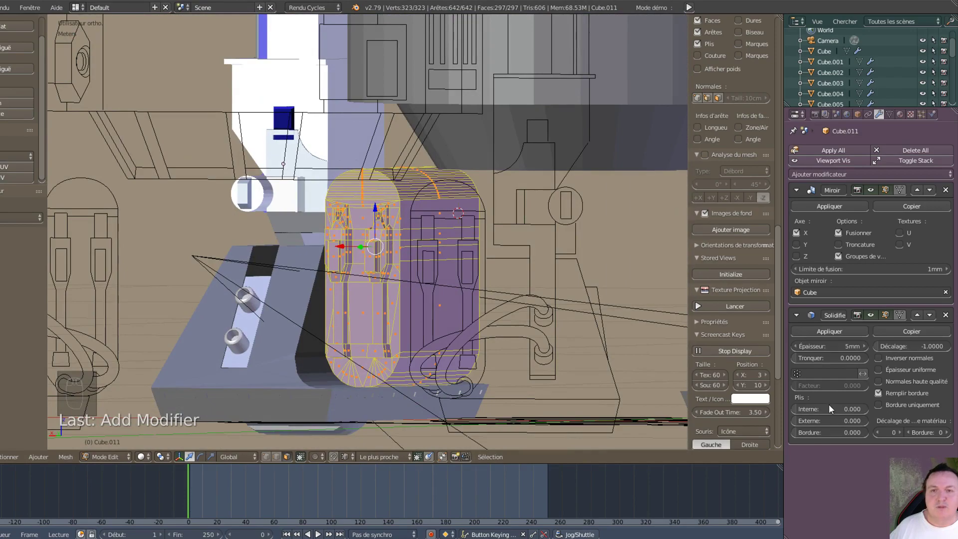
{"action": "key", "text": "Tab"}
{"action": "key", "text": "Tab"}
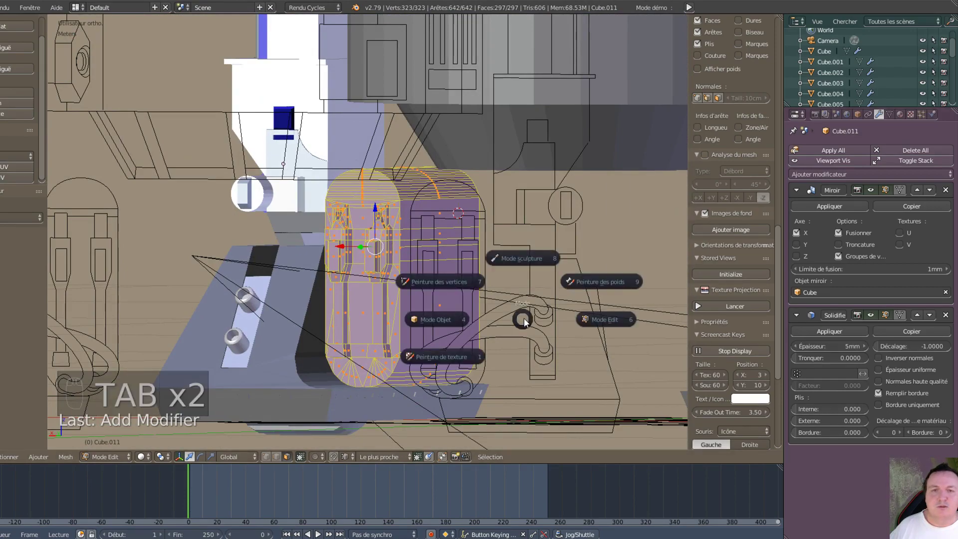
{"action": "left_click", "coordinate": [434, 322]}
- Examine the solidified foot blocks and the whole R2-D2 model from several sides, switching the view to perspective
{"action": "scroll", "coordinate": [442, 314], "scroll_direction": "up", "scroll_amount": 4}
{"action": "middle_click_drag", "start_coordinate": [456, 361], "coordinate": [535, 281]}
{"action": "scroll", "coordinate": [363, 324], "scroll_direction": "down", "scroll_amount": 4}
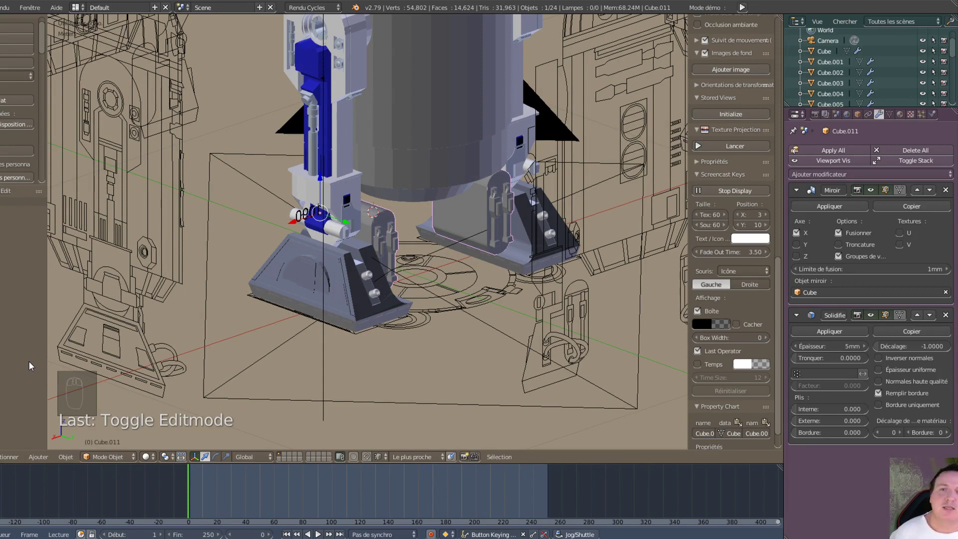
{"action": "scroll", "coordinate": [88, 307], "scroll_direction": "down", "scroll_amount": 4}
{"action": "key", "text": "KP_5"}
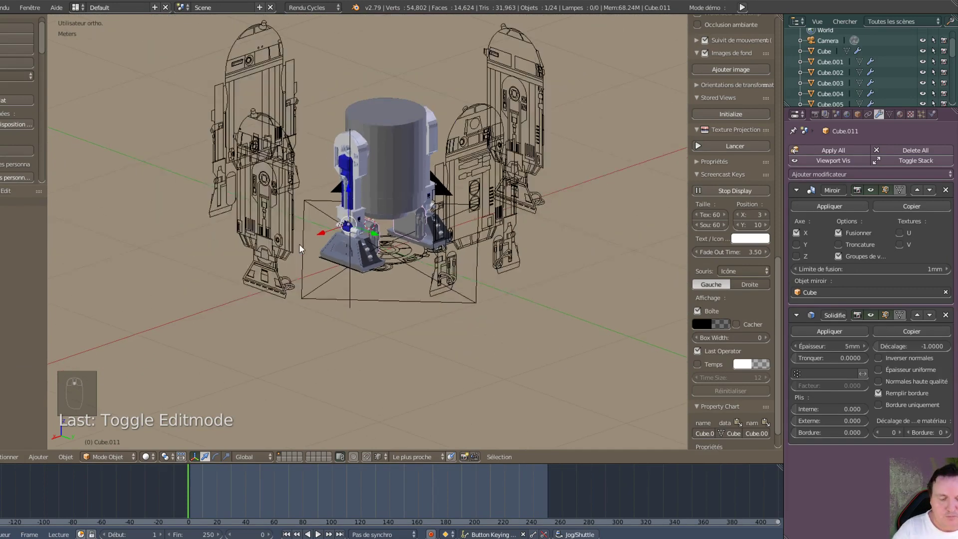
{"action": "middle_click_drag", "start_coordinate": [299, 248], "coordinate": [237, 245]}
{"action": "scroll", "coordinate": [294, 257], "scroll_direction": "up", "scroll_amount": 4}
{"action": "scroll", "coordinate": [444, 261], "scroll_direction": "down", "scroll_amount": 3}
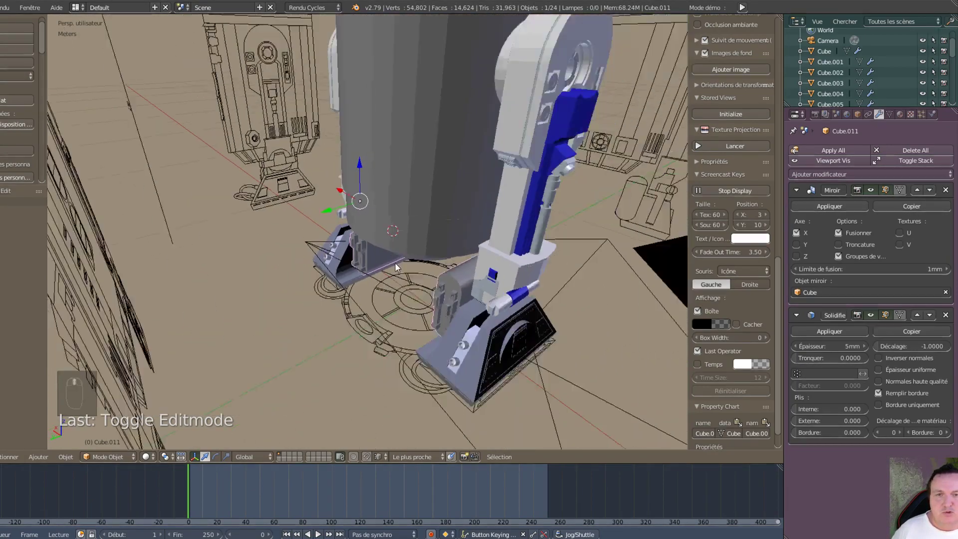
{"action": "middle_click_drag", "start_coordinate": [465, 278], "coordinate": [482, 252]}
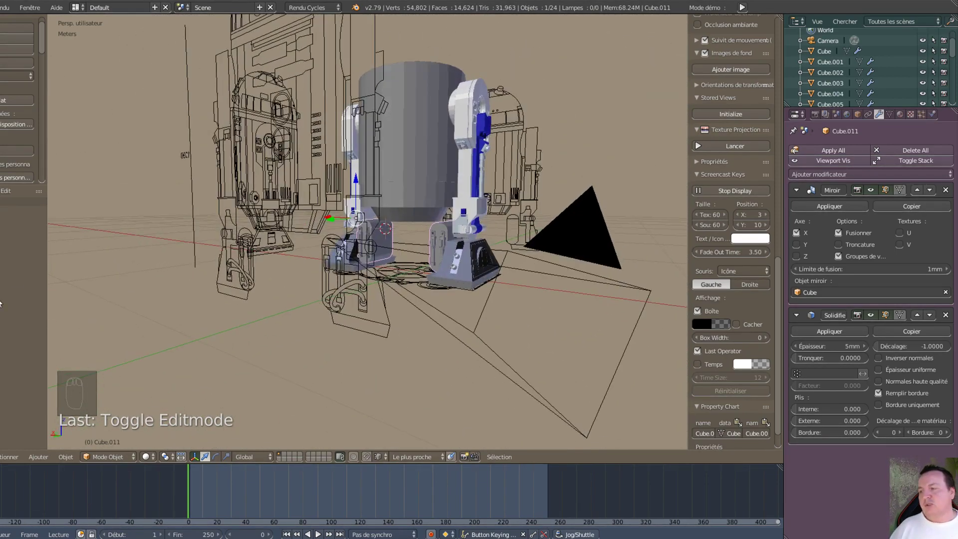